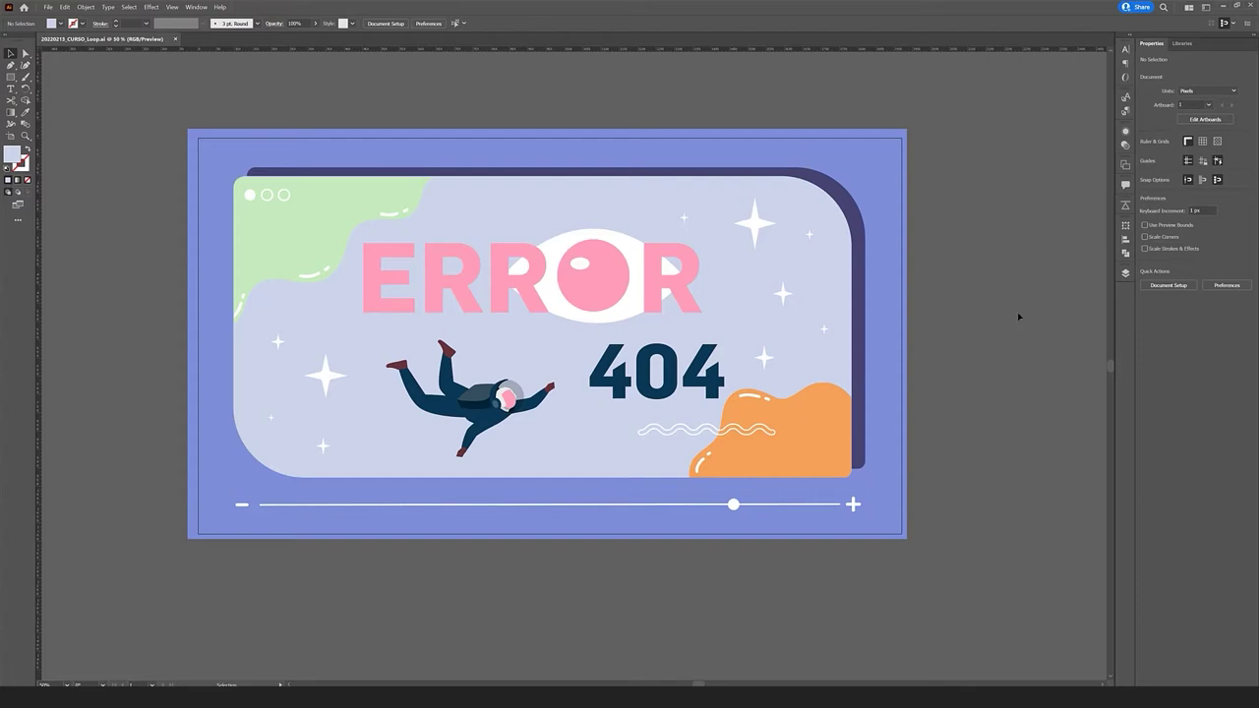
drag(1017, 303, 1025, 299)
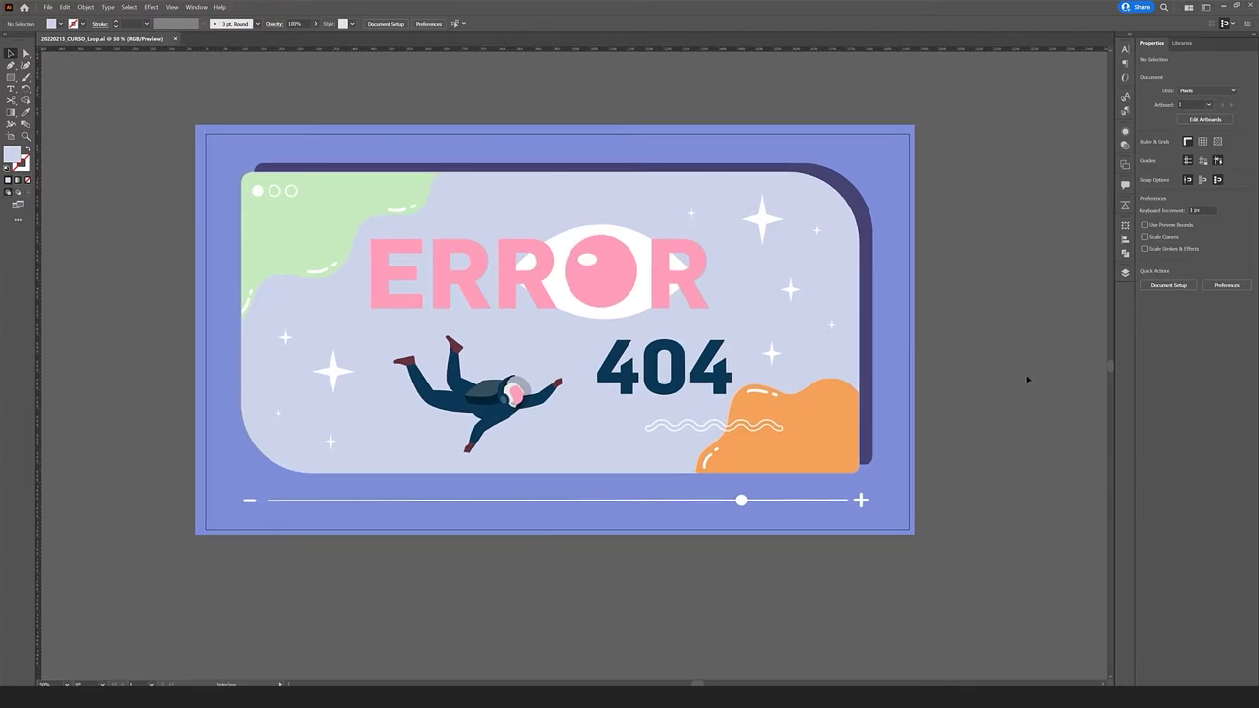
drag(986, 186, 988, 185)
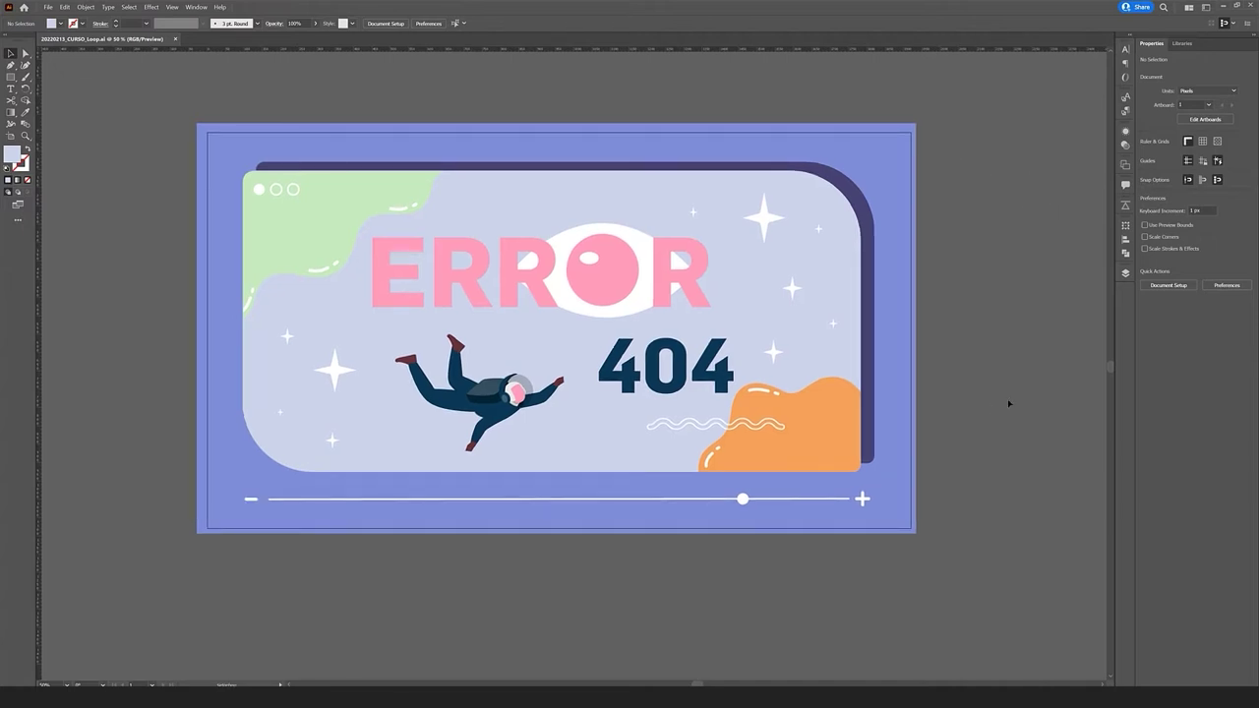
click(1126, 275)
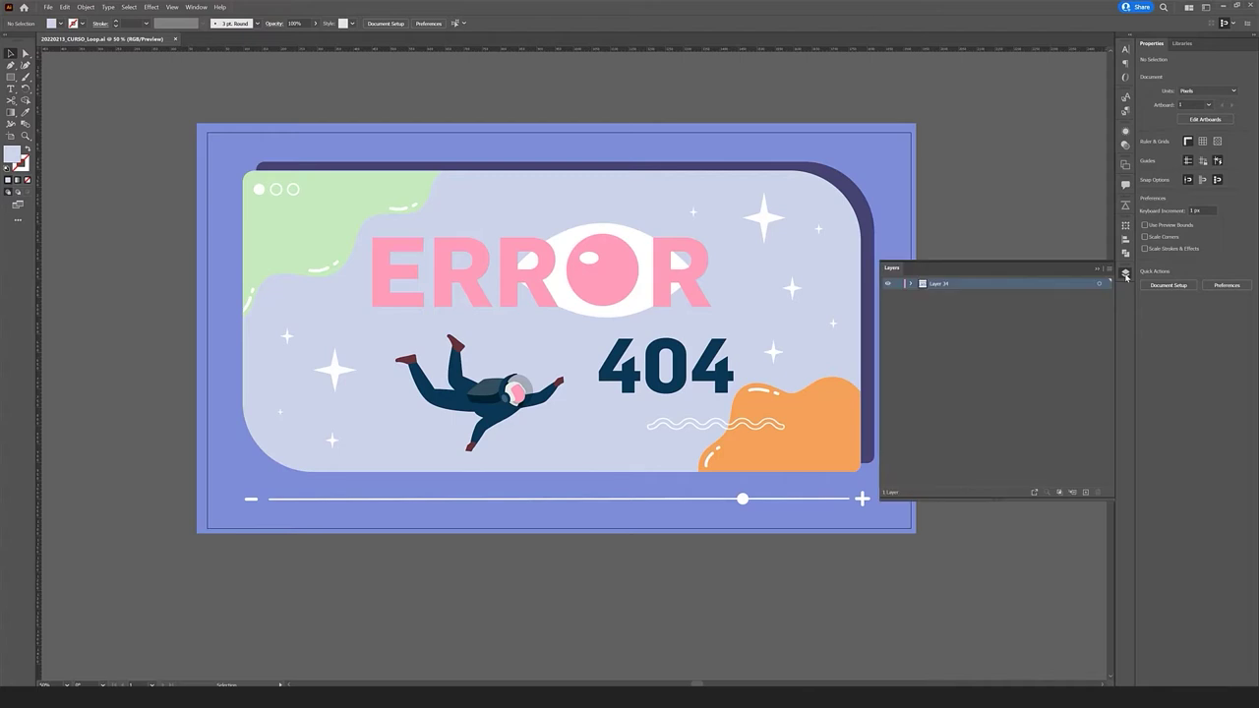
click(1099, 267)
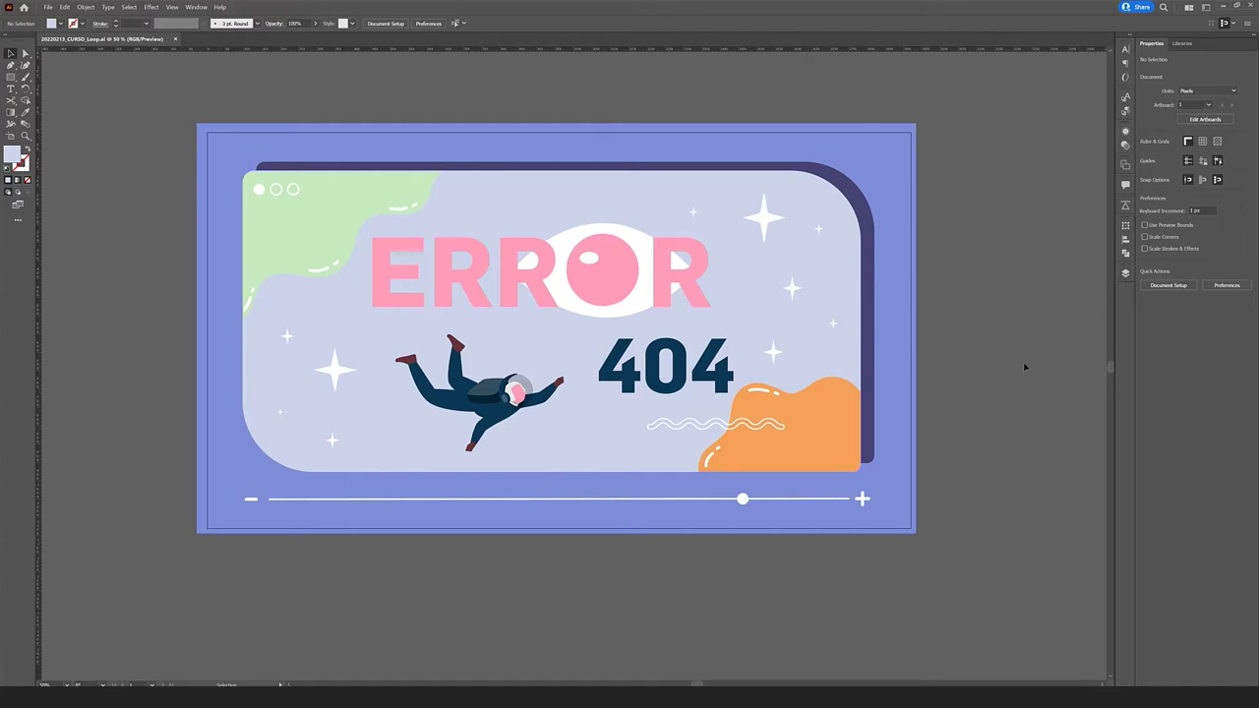
Release the contents of Layer 34 to separate sublayers using the Sequence option
key(F7)
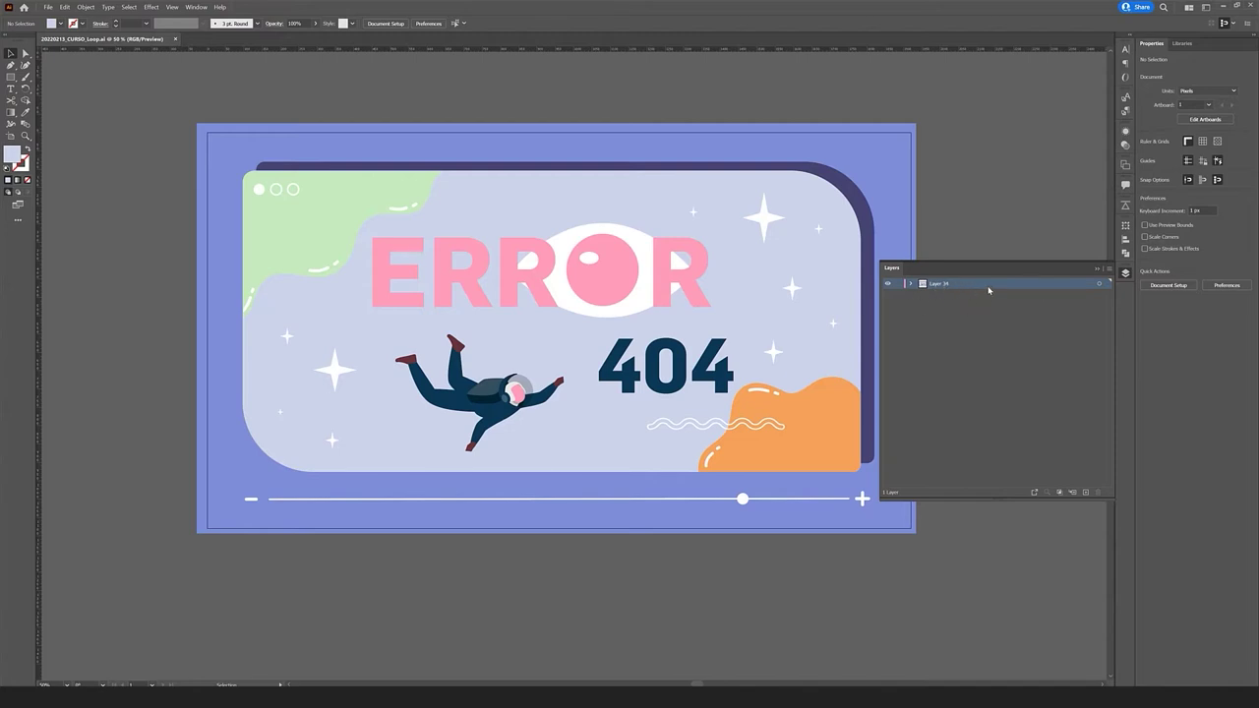
click(1109, 272)
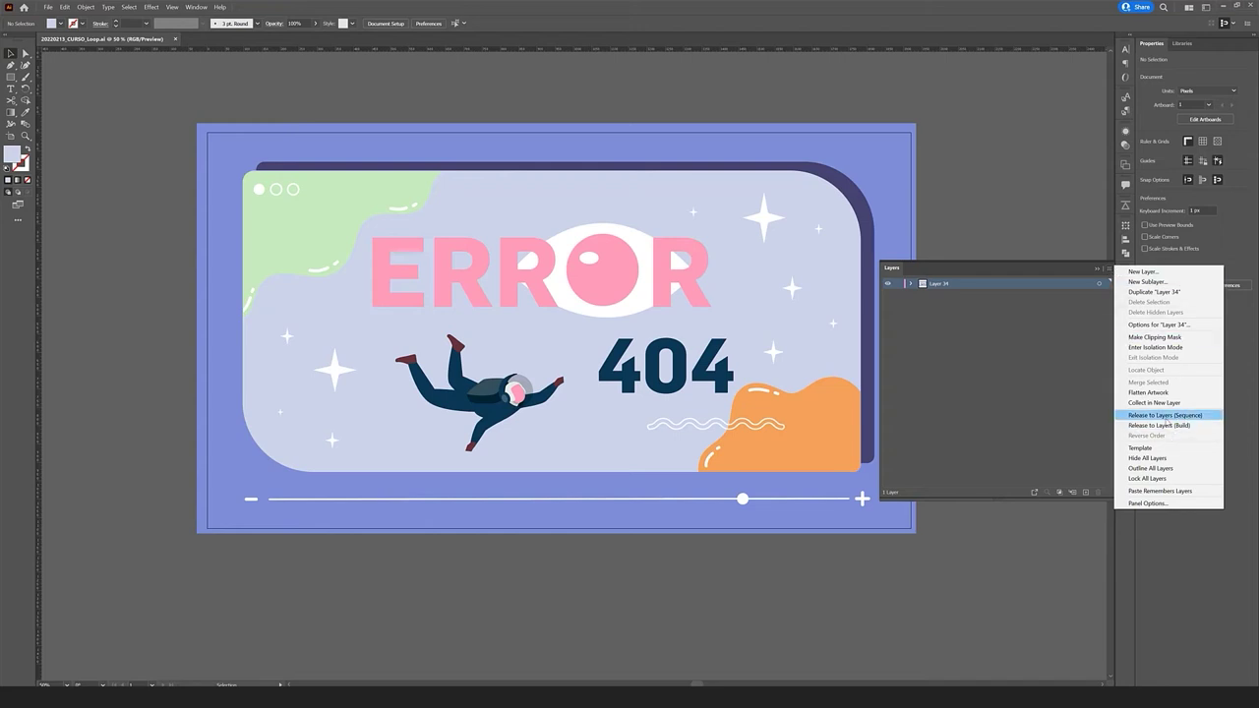
click(1212, 420)
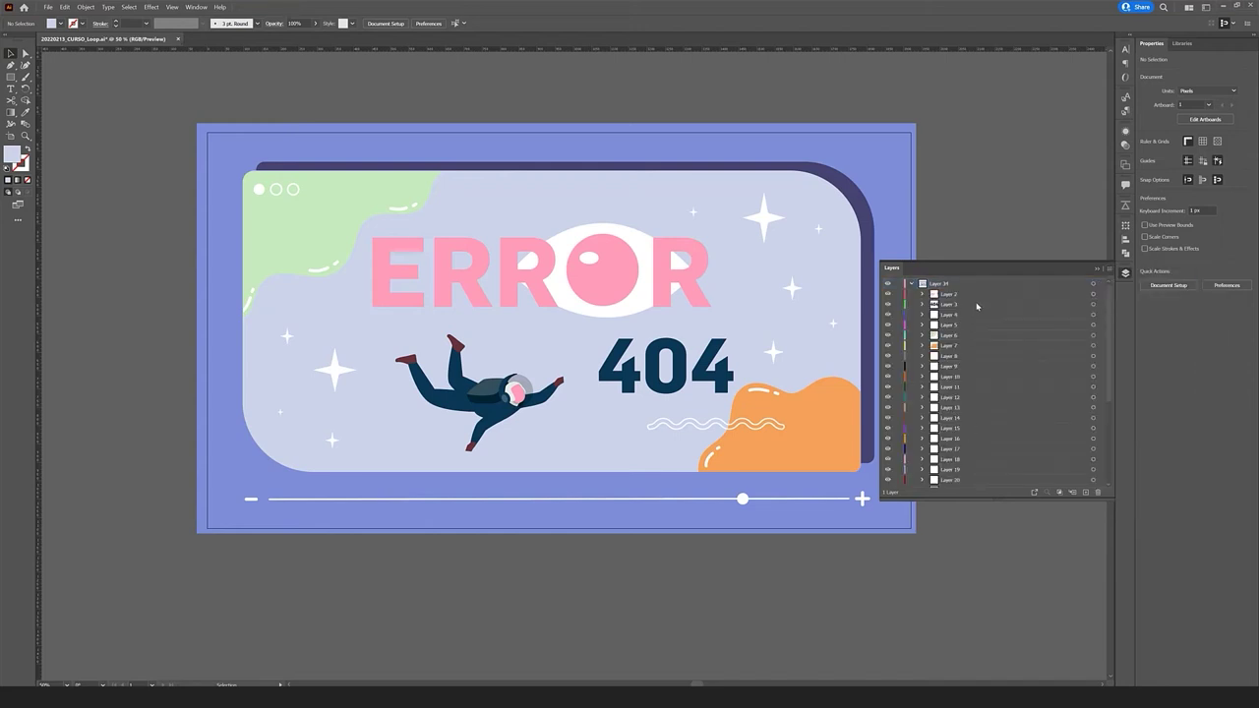
Move all the released sublayers, Layer 2 through Layer 35, out of Layer 34 to the top level of the layer list
click(949, 296)
scroll(961, 306, down, 4)
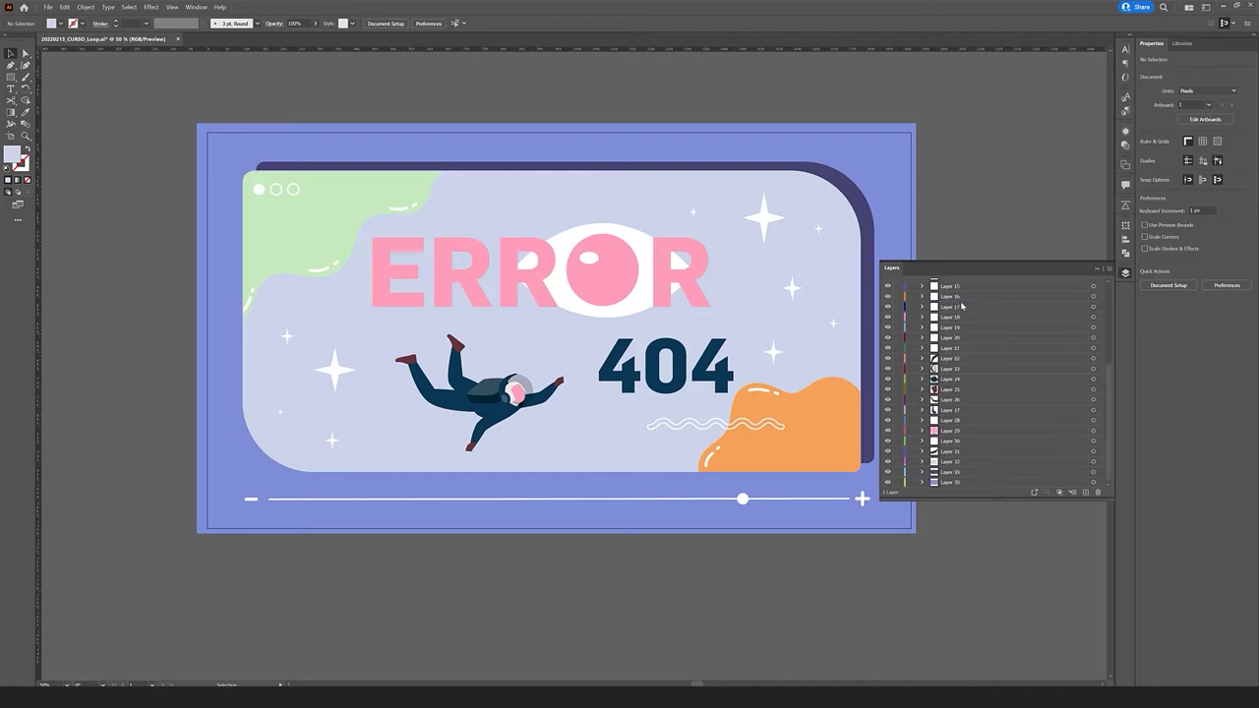
shift+click(961, 486)
scroll(961, 318, up, 4)
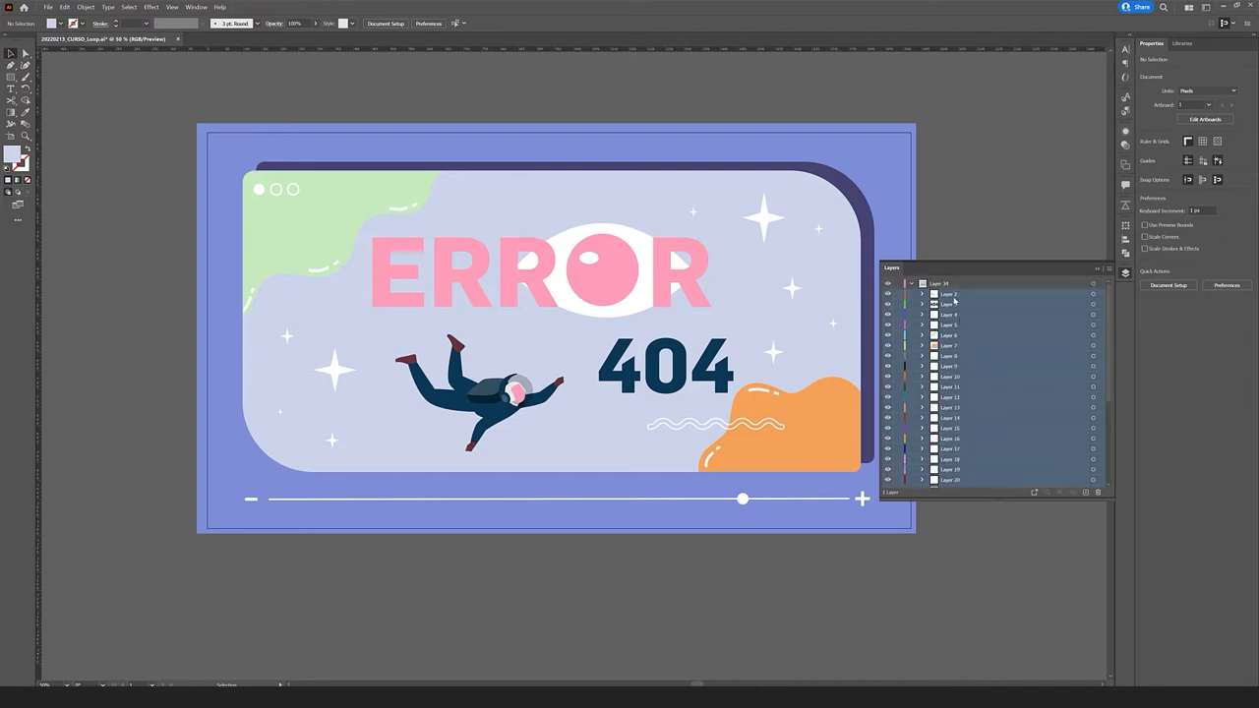
drag(950, 295, 946, 285)
Delete the emptied Layer 34 at the end of the layer list
scroll(925, 356, down, 5)
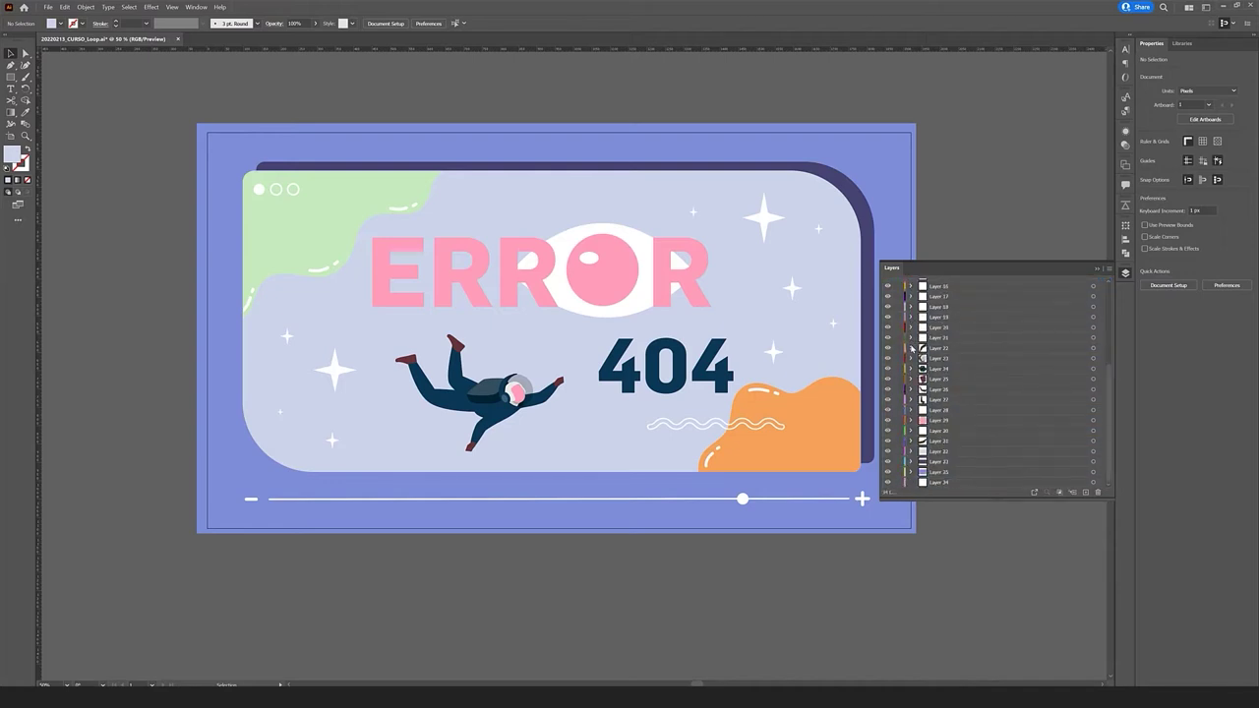
click(936, 486)
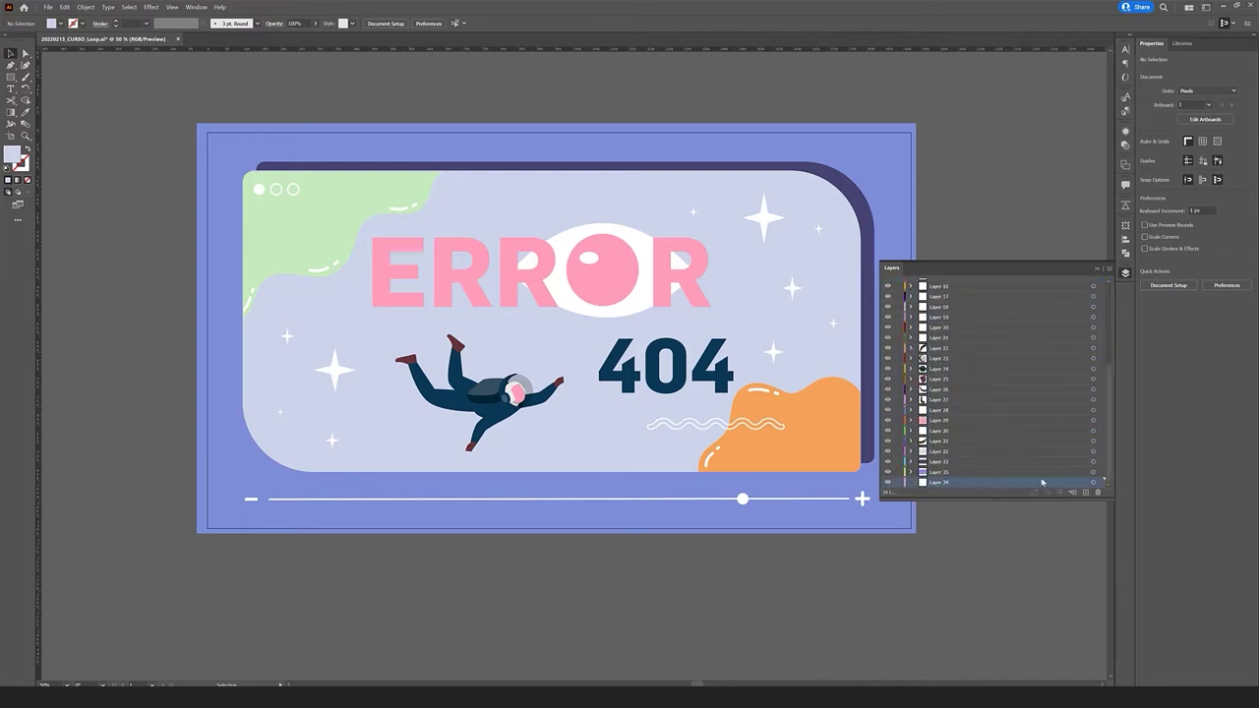
click(1097, 492)
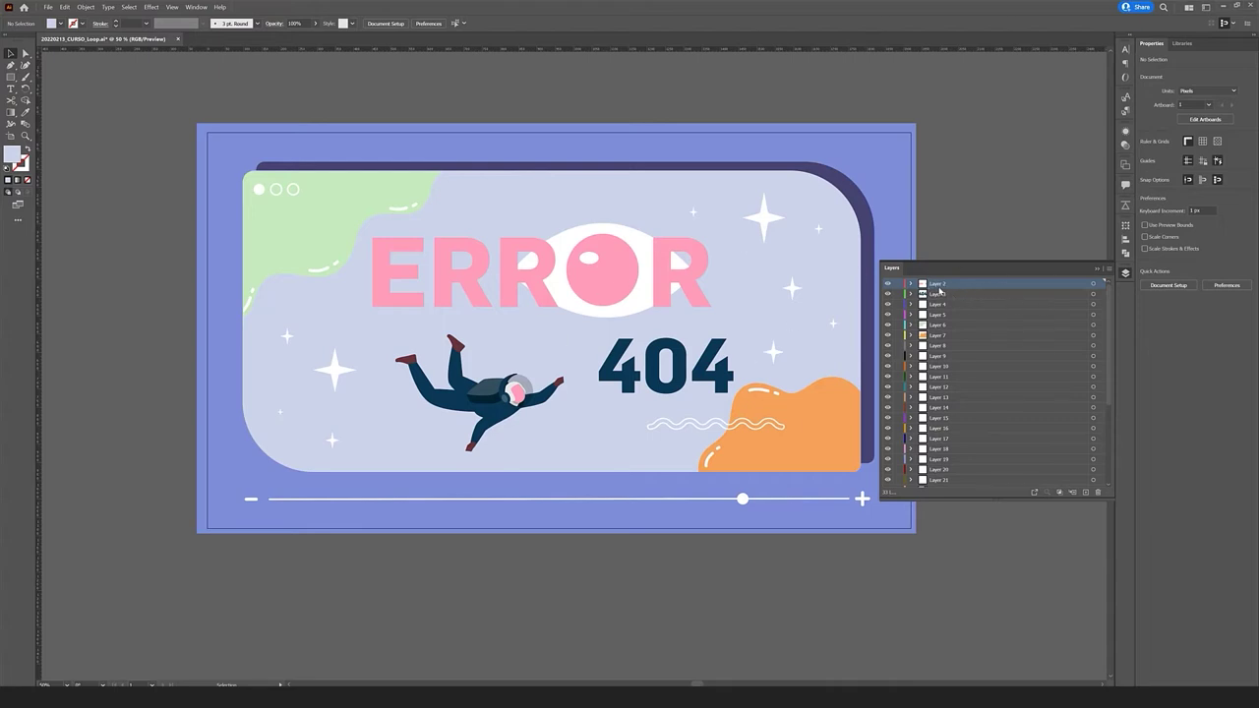
Rename Layers 2, 3 and 4 as Error, 404 and Botones web, toggling Layer 4's visibility to identify its artwork
double_click(936, 286)
text(Error)
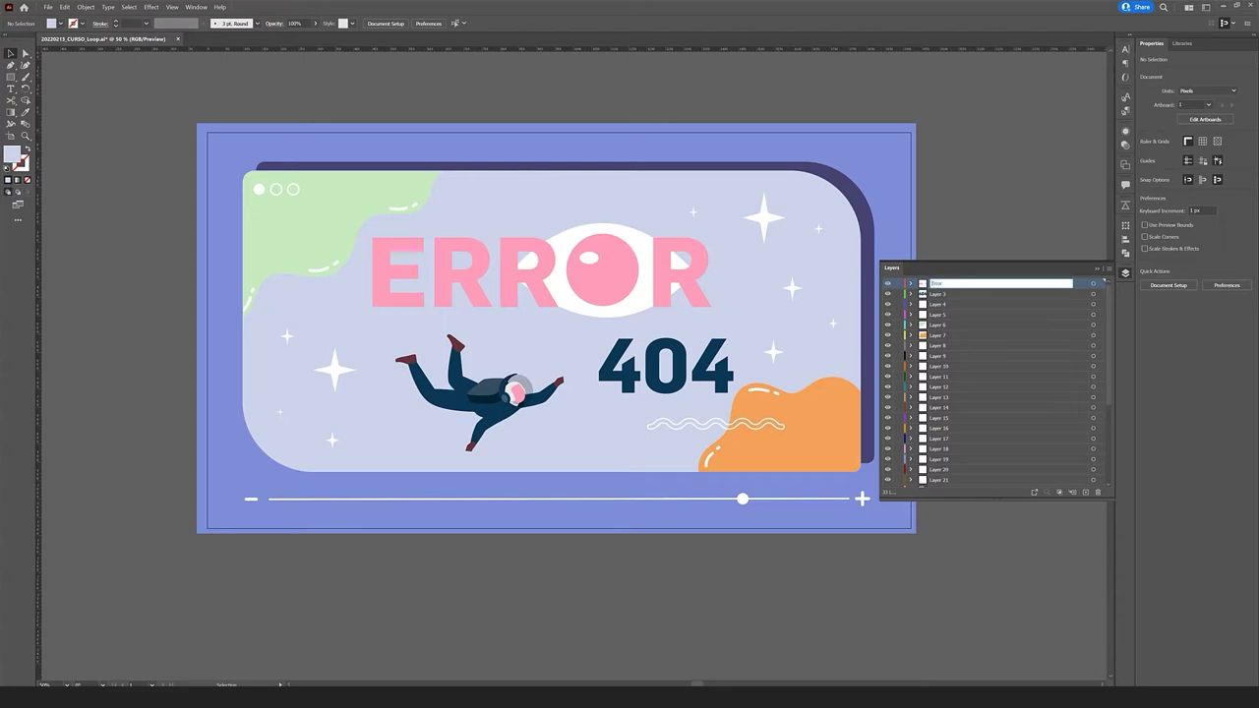
key(Tab)
click(887, 304)
click(887, 304)
double_click(938, 304)
text(Boton)
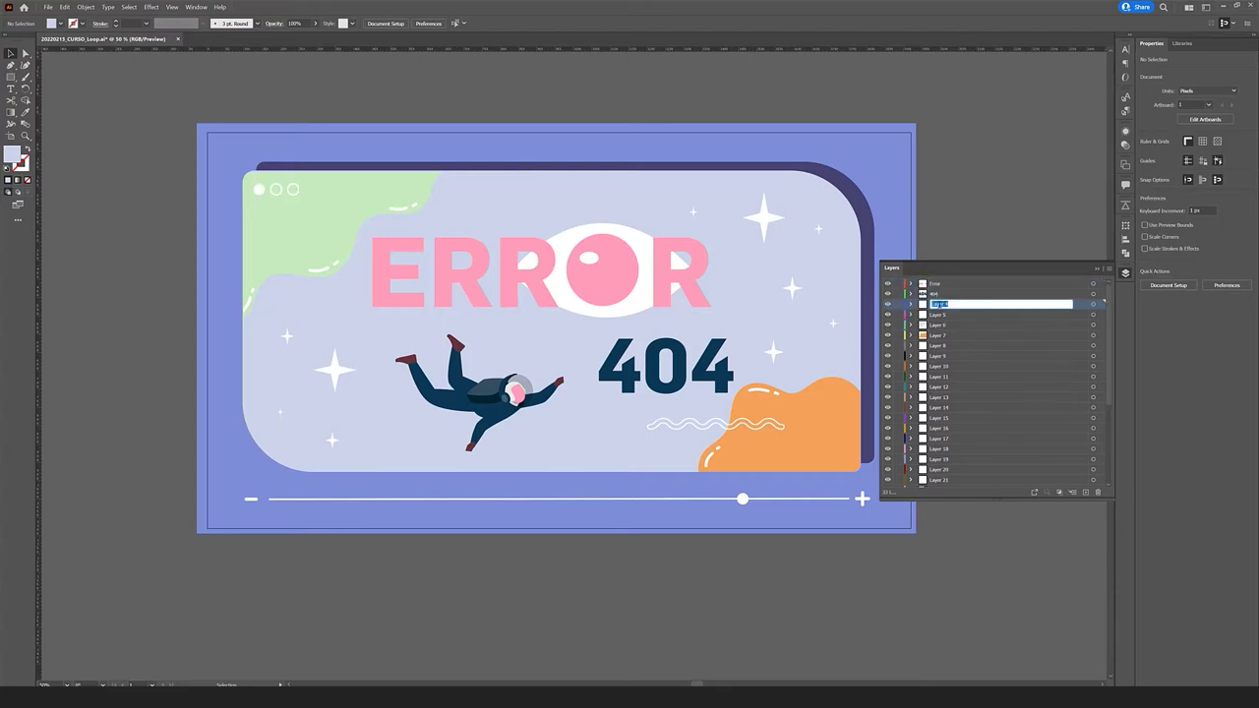
Identify Layer 5's artwork by toggling its visibility, and rename Layers 5, 6 and 7 as Linea ondulada, Mancha verde and Mancha naranja
click(888, 315)
click(888, 315)
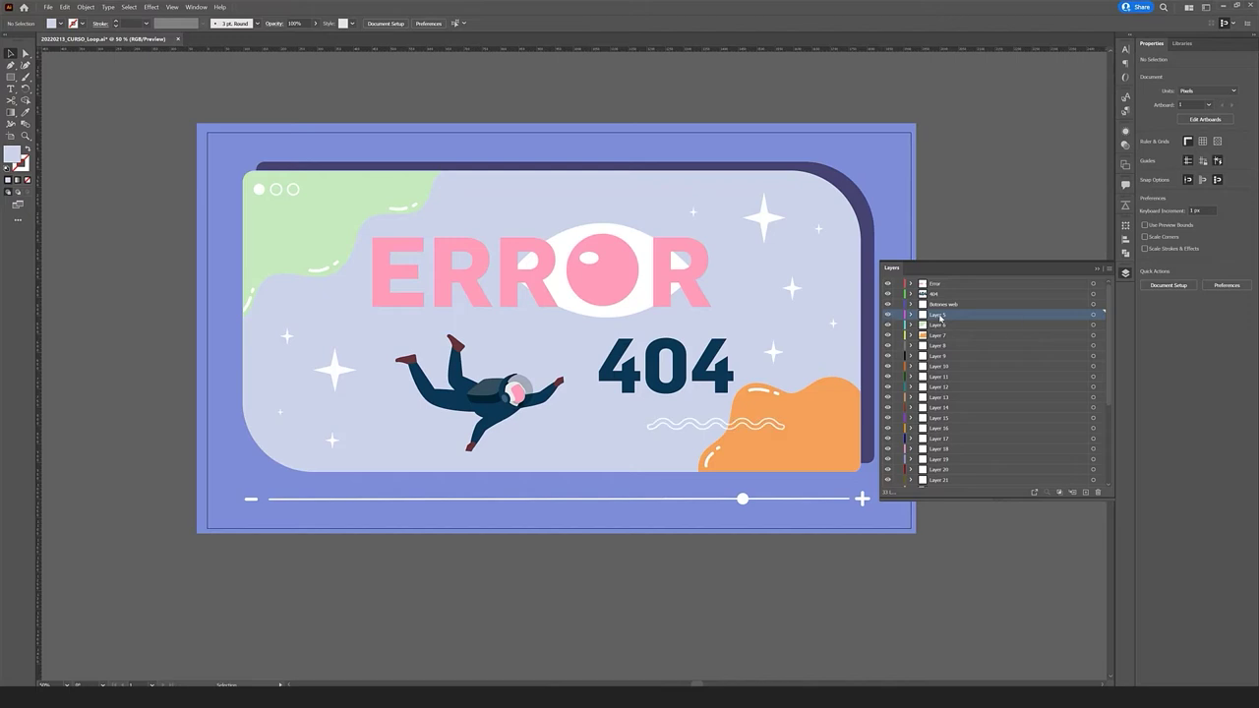
double_click(937, 315)
text(Linea onduulada)
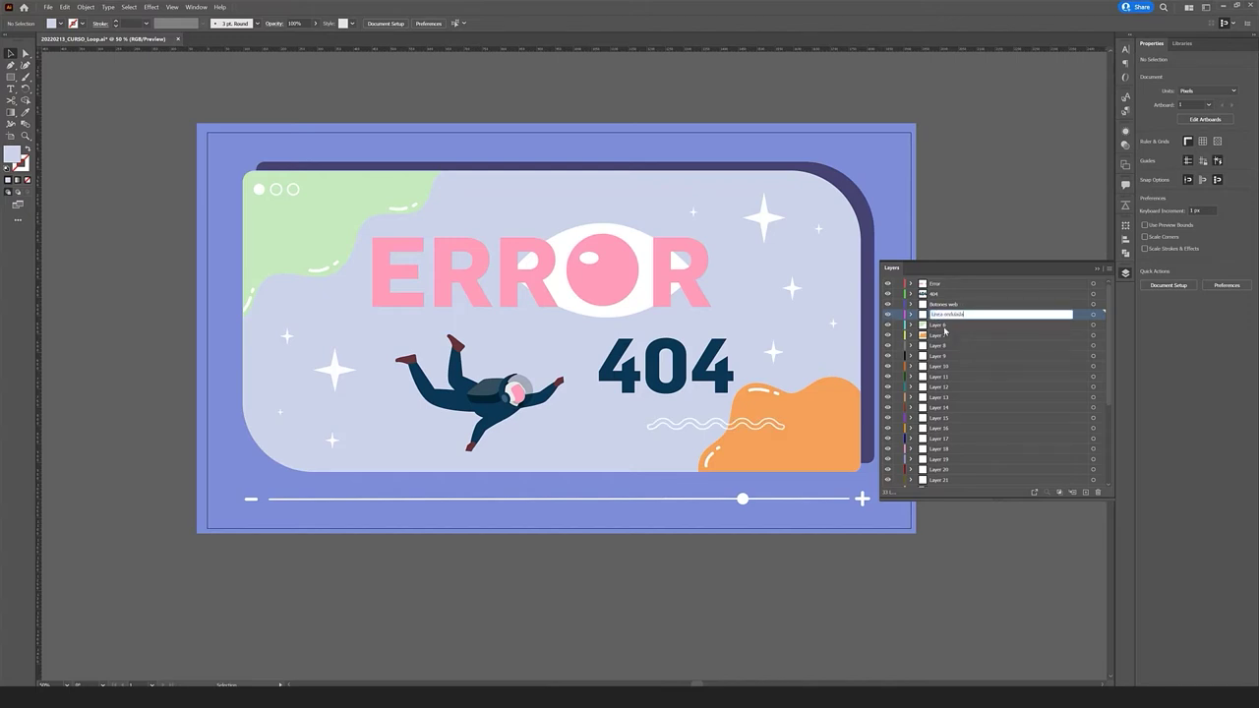
double_click(942, 325)
text(Mancha verde)
key(Tab)
text(Mancha naranja)
Rename the slider control layers, Layers 8, 9 and 10, as -, Slider and +
click(938, 349)
click(888, 347)
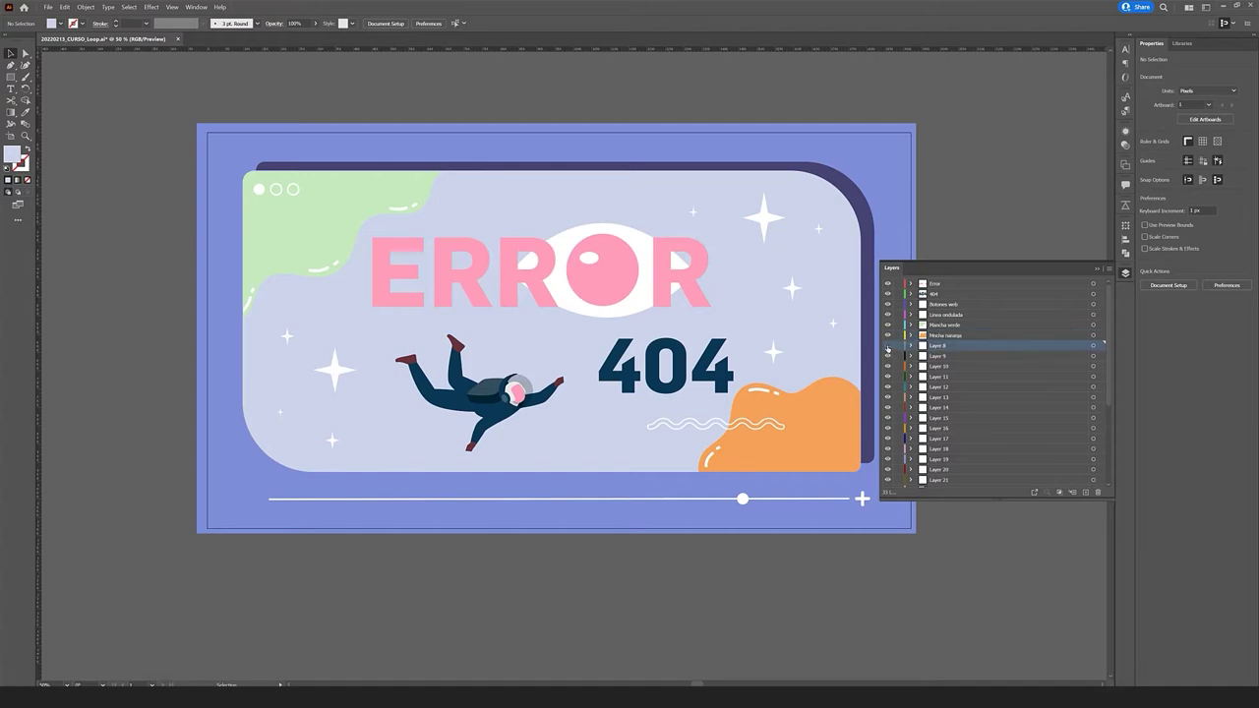
click(889, 347)
double_click(937, 346)
text(-)
click(930, 356)
text(Slider)
key(Tab)
text(+)
key(Tab)
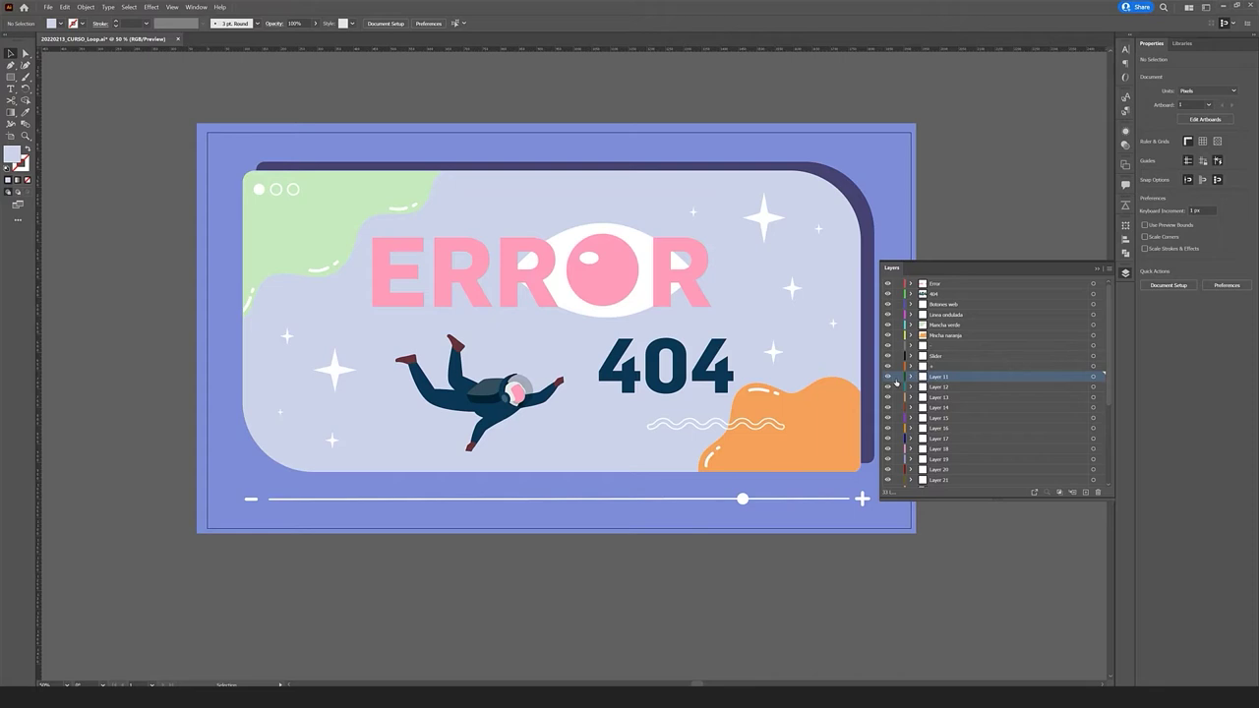
Toggle Layer 11's visibility to identify its artwork and rename the layer as Linea
key(Tab)
click(942, 378)
click(888, 377)
click(888, 377)
click(888, 376)
click(888, 377)
click(888, 378)
click(888, 378)
double_click(941, 378)
text(-)
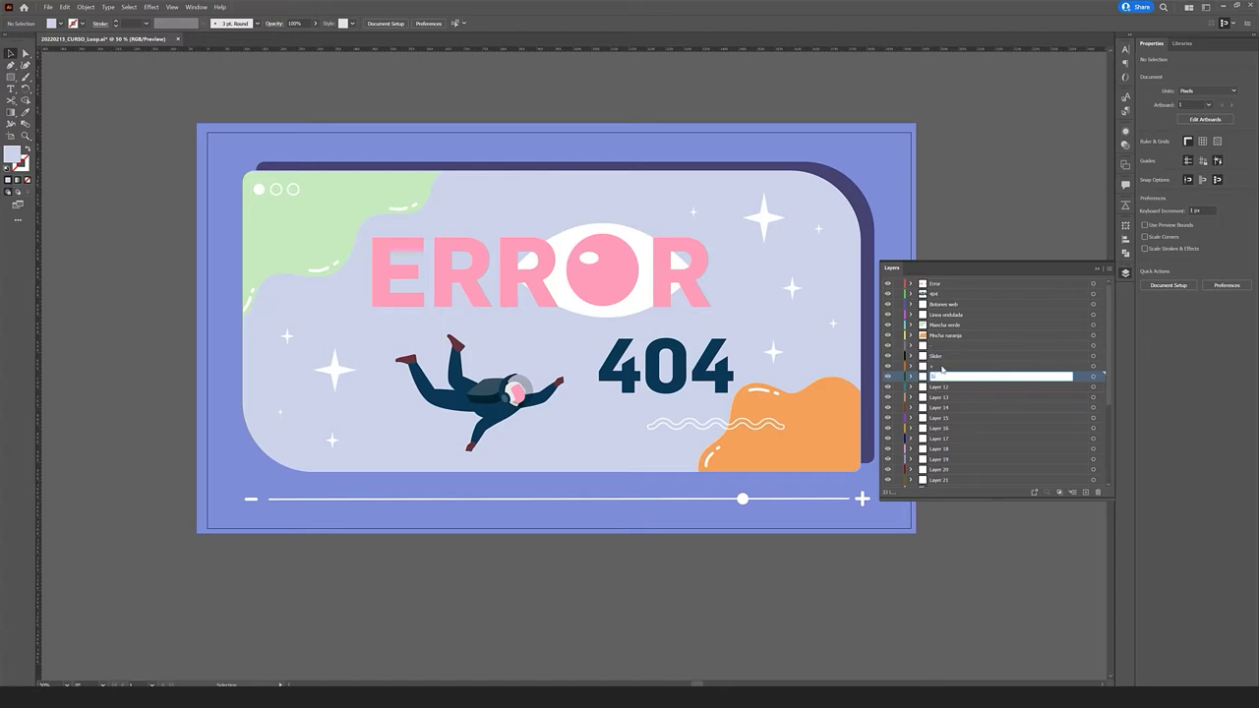
text(ínea)
Toggle the visibility of unnamed layers between Layer 12 and Layer 21 to check which artwork they hold
click(934, 386)
click(888, 388)
click(888, 387)
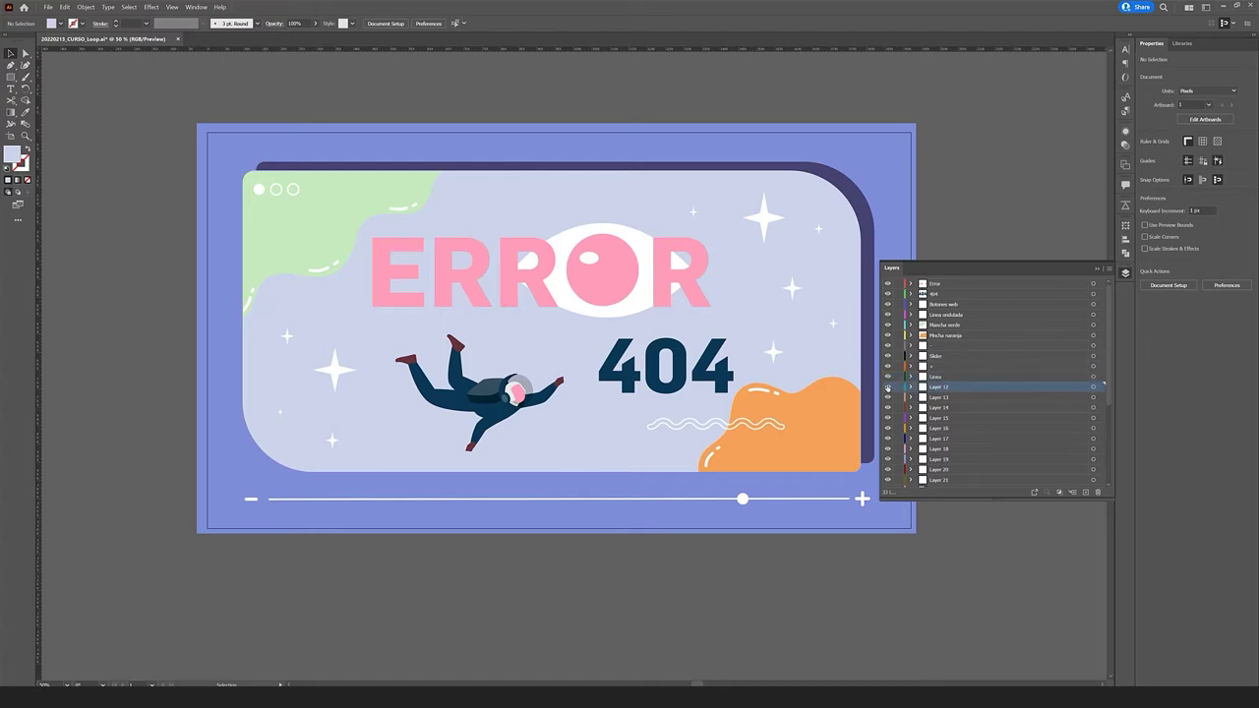
click(887, 387)
click(887, 387)
click(887, 398)
click(887, 397)
click(887, 421)
click(887, 421)
click(888, 428)
click(888, 429)
scroll(941, 406, down, 3)
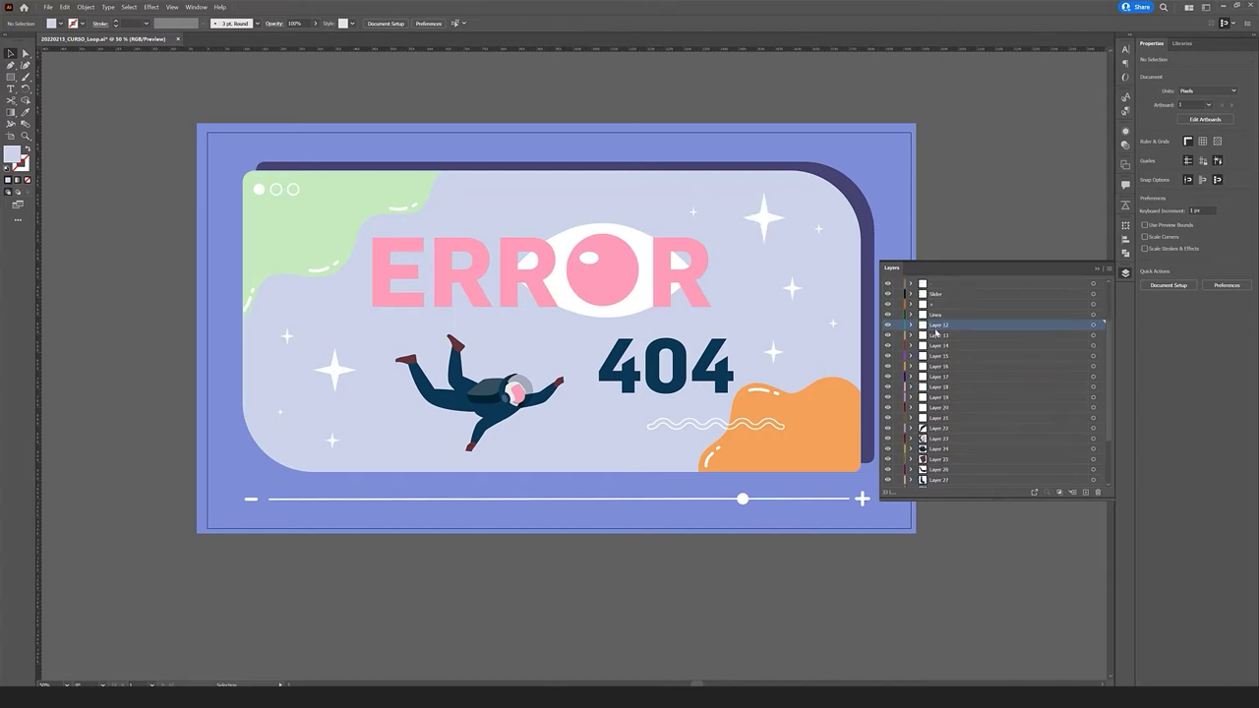
click(933, 315)
click(937, 325)
click(939, 366)
click(940, 396)
click(940, 408)
click(888, 418)
click(889, 418)
Identify the astronaut's parts on Layers 22 and 23 by toggling visibility, and rename the layers as Brazo 01 and Cabeza
click(889, 428)
click(888, 429)
double_click(948, 428)
text(Brazo (I))
click(950, 442)
click(888, 439)
click(888, 438)
double_click(932, 438)
text(Cabeza)
click(631, 392)
click(630, 392)
Rename Layer 24, which holds the astronaut's body, as Torso
click(936, 448)
double_click(936, 449)
text(Torso)
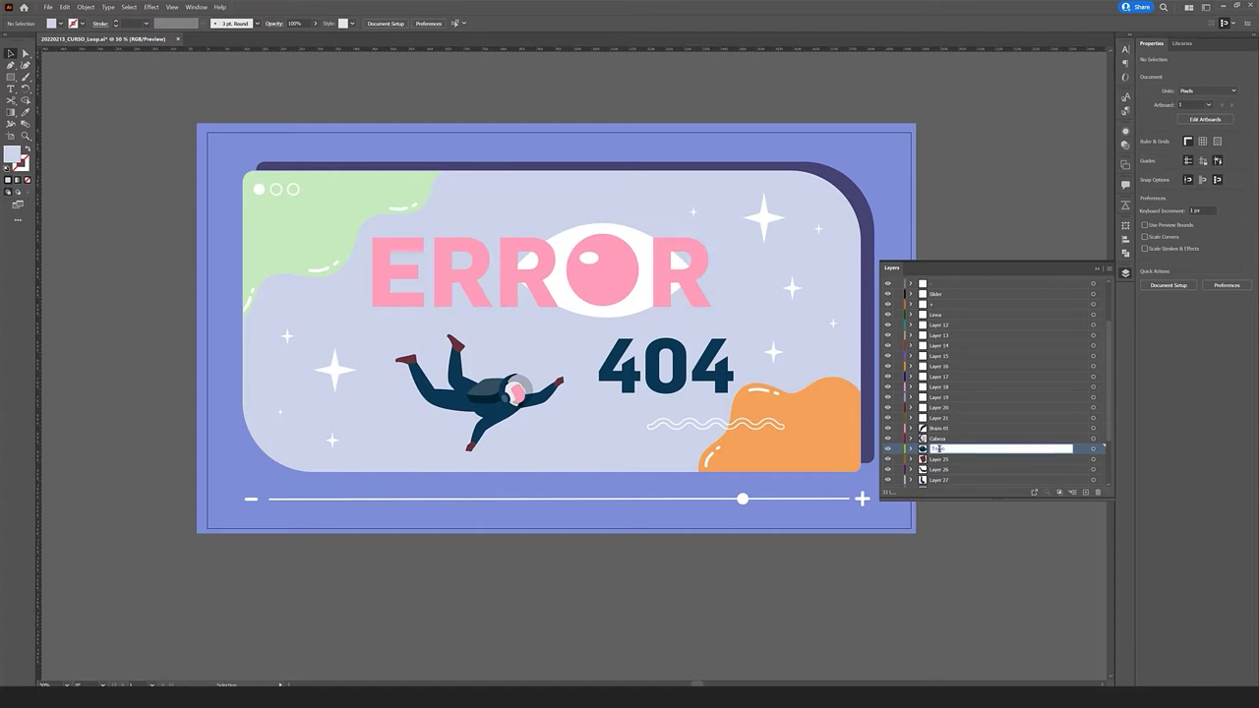
Gather the astronaut's outstretched hand and arm from Layers 25 and 31 onto Layer 25 and group them
click(940, 460)
scroll(949, 399, down, 2)
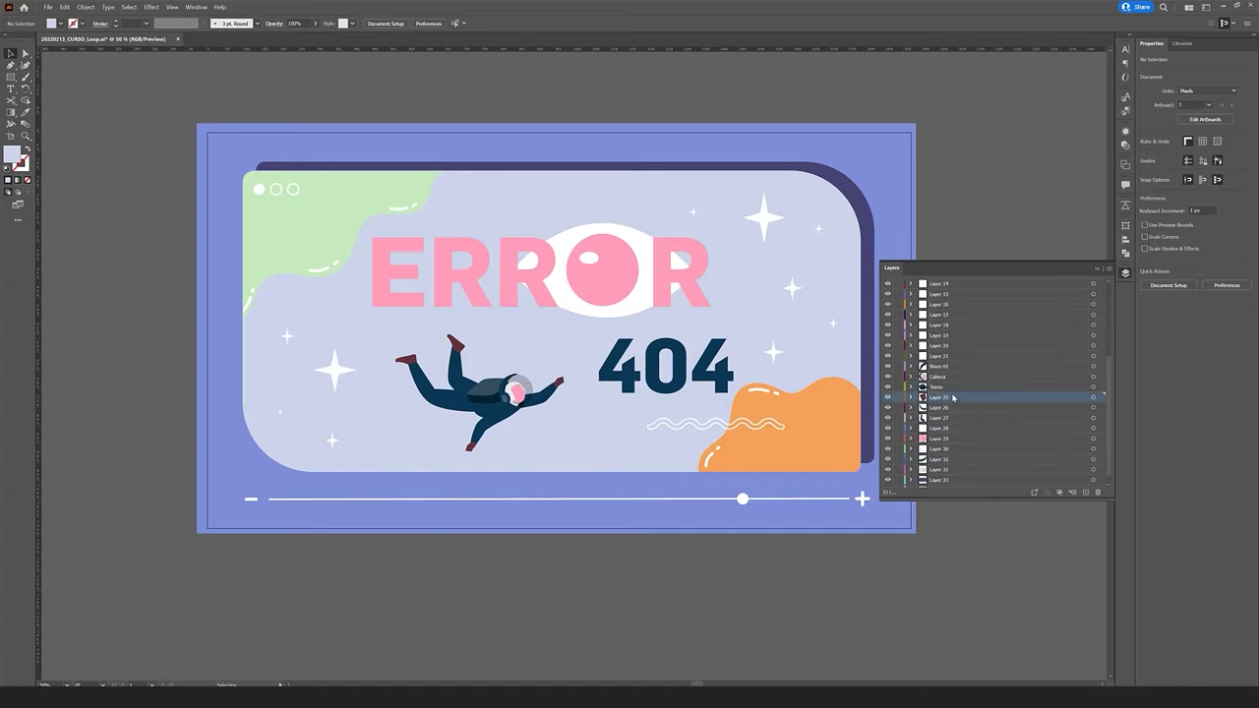
key(ctrl+x)
click(1102, 395)
key(ctrl+plus)
key(ctrl+plus)
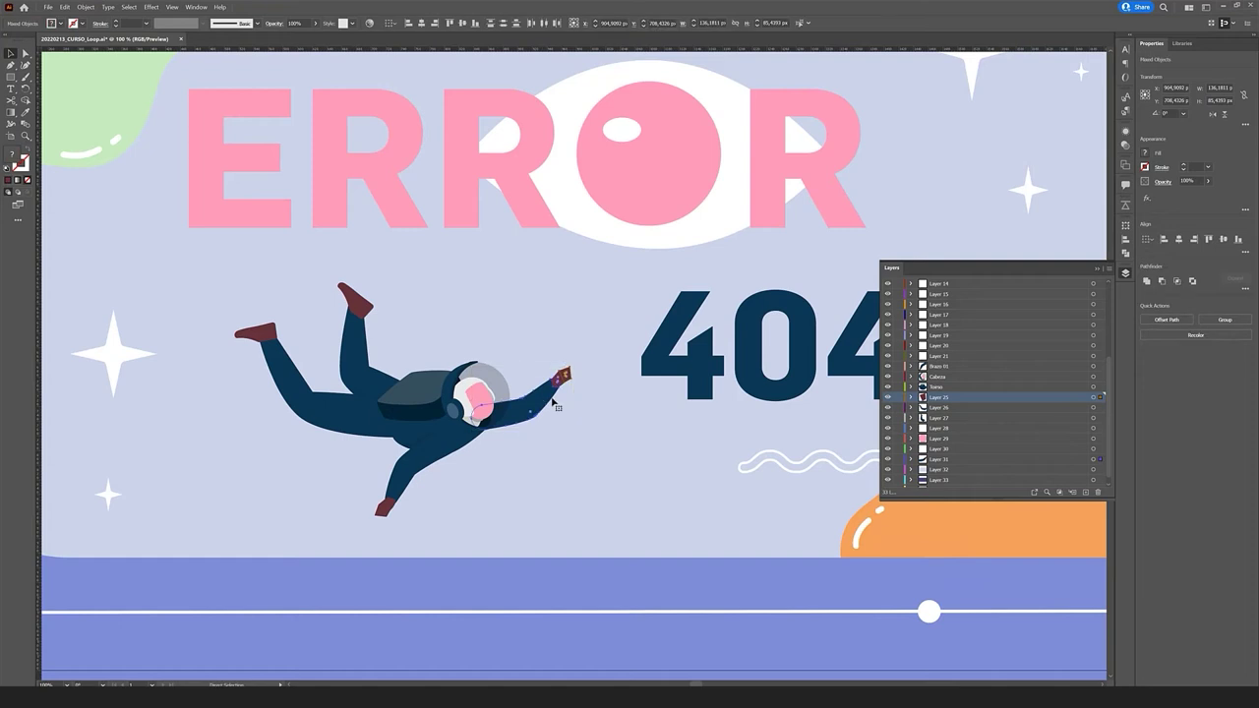
key(ctrl+x)
key(ctrl+f)
key(ctrl+g)
Rename Layer 25 as Brazo 02 and check its artwork by toggling its visibility
double_click(940, 397)
text(Brazo 02)
click(941, 407)
click(887, 397)
click(887, 397)
Rename the astronaut's leg layers, Layers 26 and 27, as Pierna 01 and Pierna 02
double_click(940, 407)
text(Pierna 01)
key(Return)
double_click(942, 417)
text(Pierna 02)
Rename the eye's layers, Layers 28, 29 and 30, as Brillo, Pupila and Ojo
double_click(944, 427)
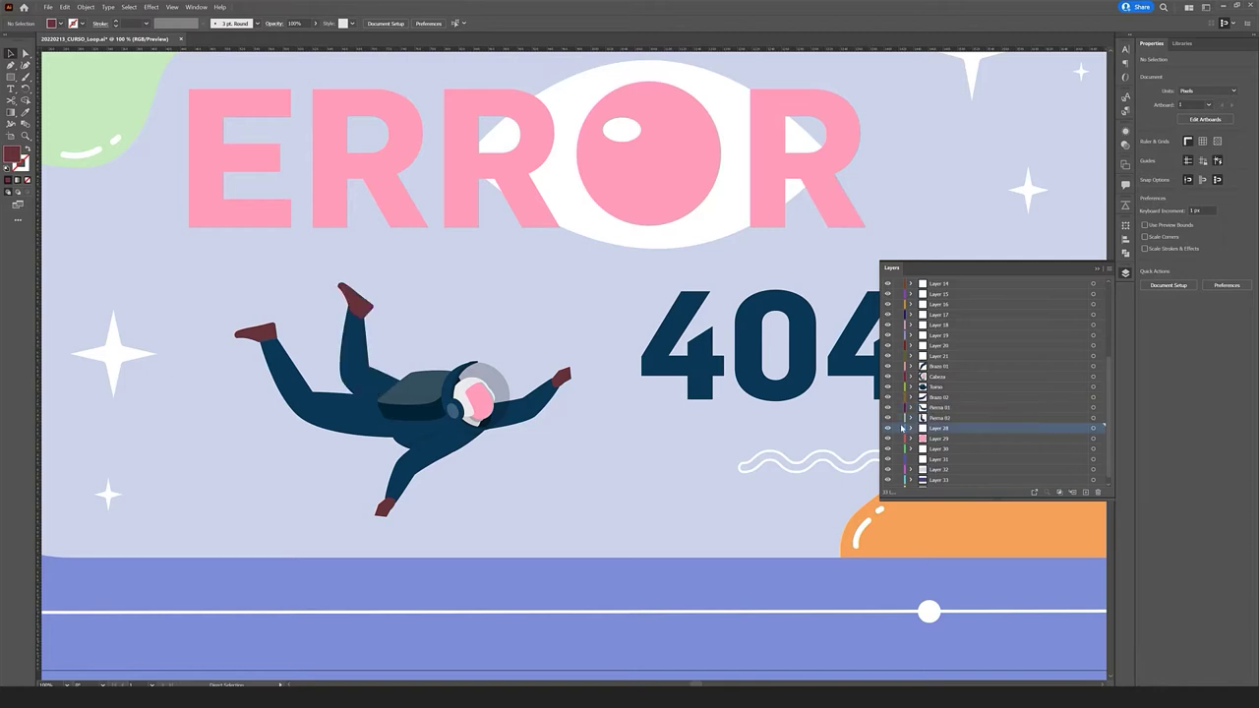
text(Brillo)
double_click(945, 440)
text(Pupila)
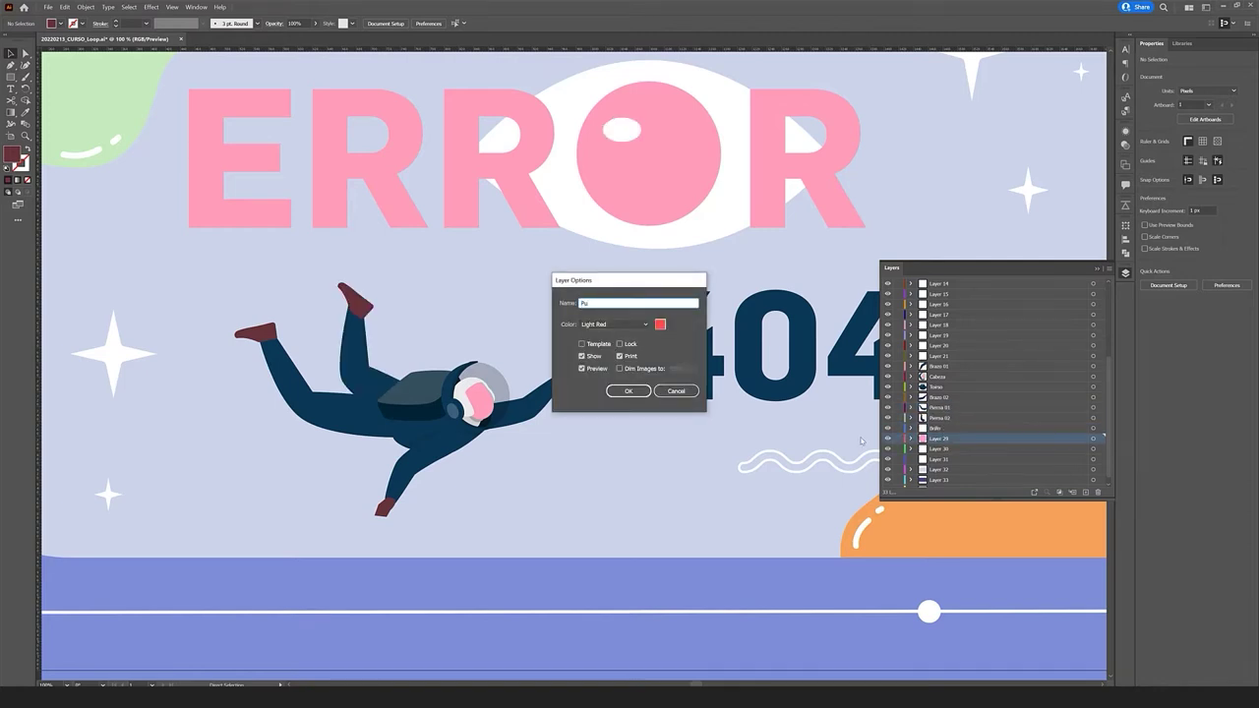
key(Return)
double_click(939, 448)
text(Ojo)
Remove the emptied Layer 31 and rename Layer 32 as Pantalla
click(888, 460)
key(ctrl+minus)
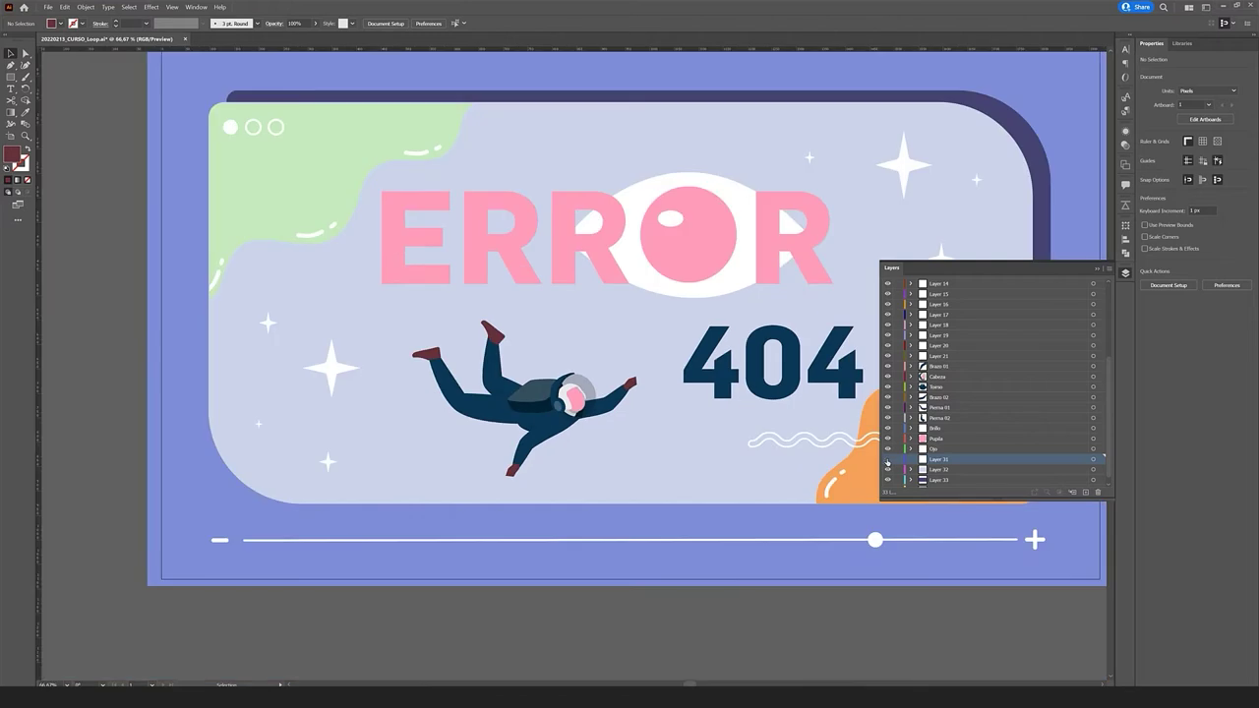
double_click(935, 460)
text(Partalla)
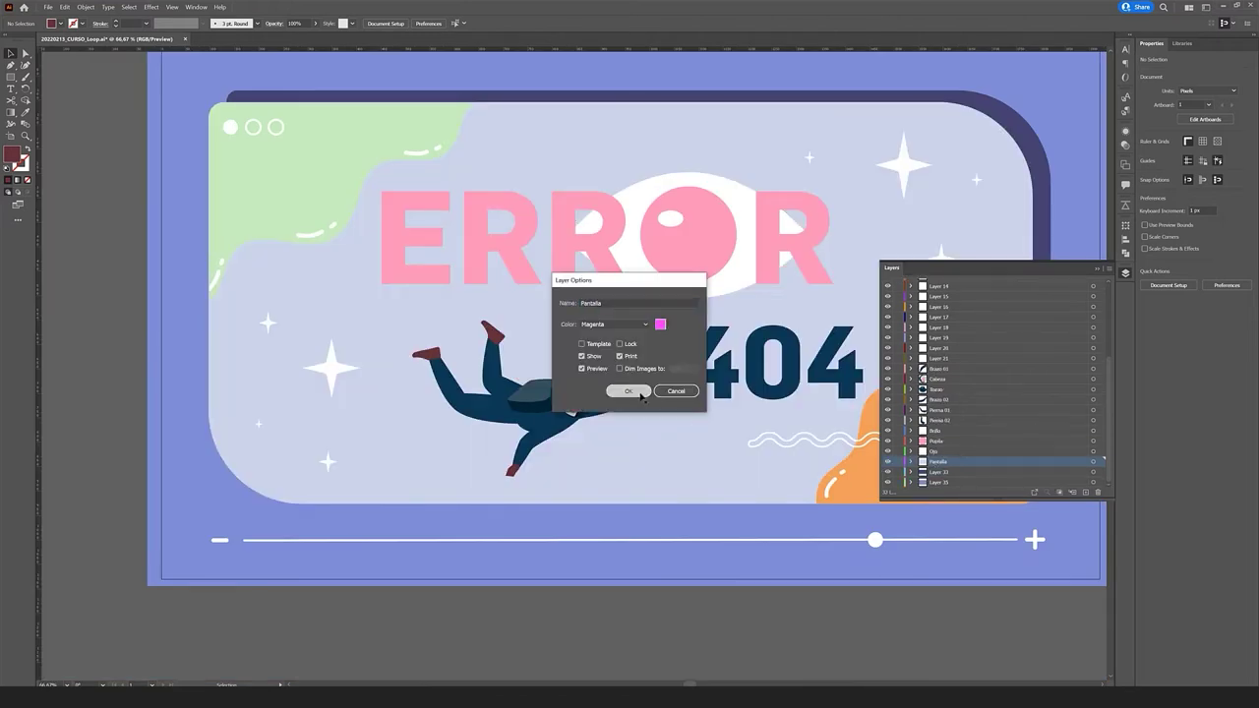
key(Return)
Rename Layer 33 as Sombra pantalla and the background Layer 35 as BG
double_click(939, 471)
text(Sombra pantalla)
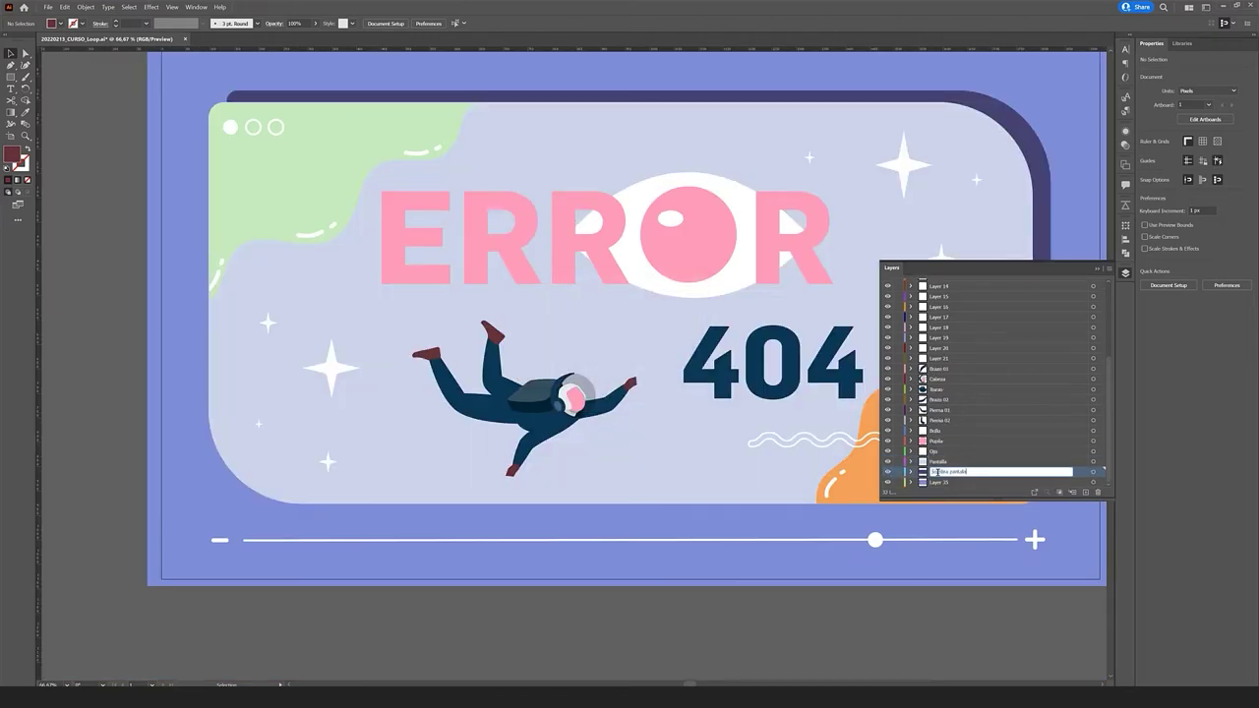
key(Return)
double_click(950, 482)
text(BG)
key(Return)
Review the full layer list from Error to BG, including the layers that still have default names
scroll(986, 392, up, 5)
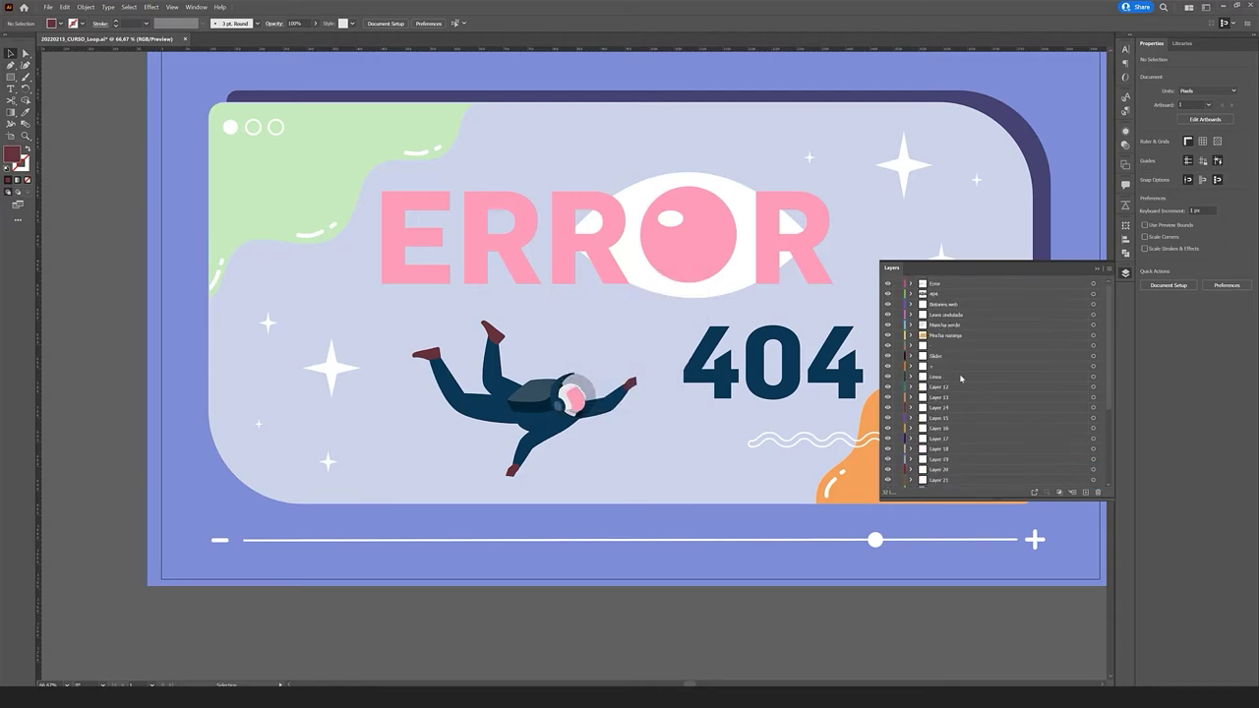
scroll(946, 361, down, 5)
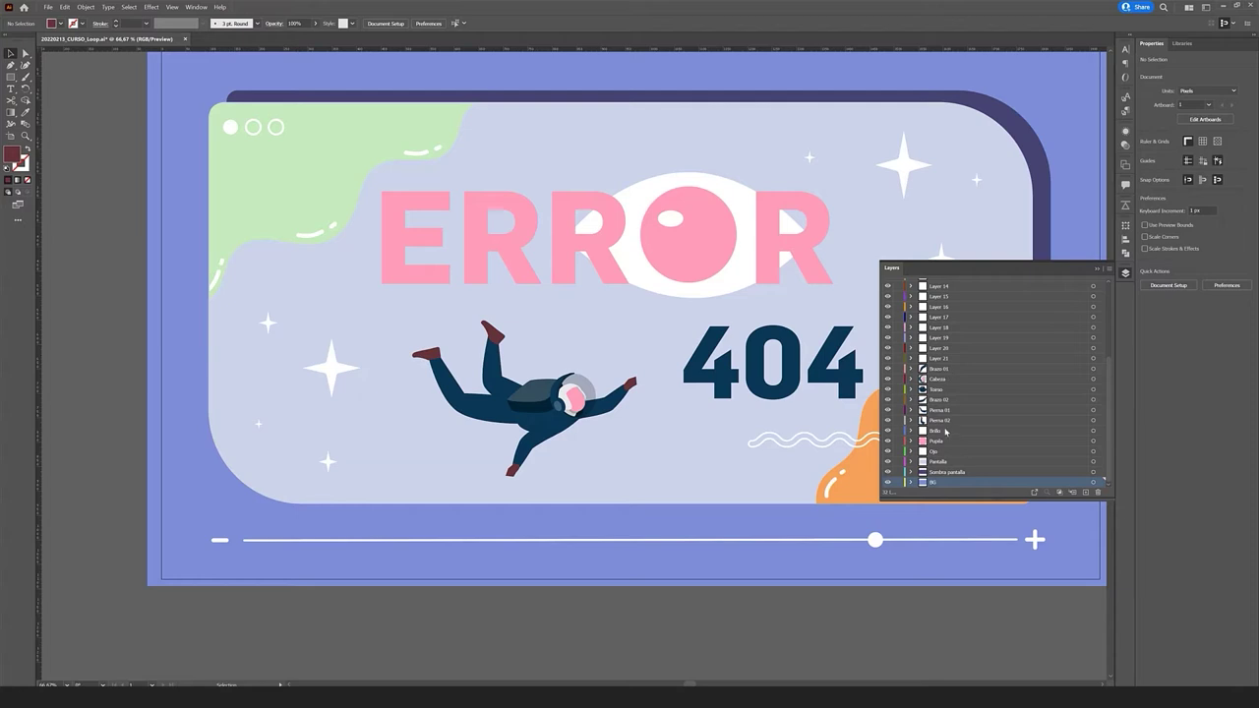
scroll(972, 473, up, 5)
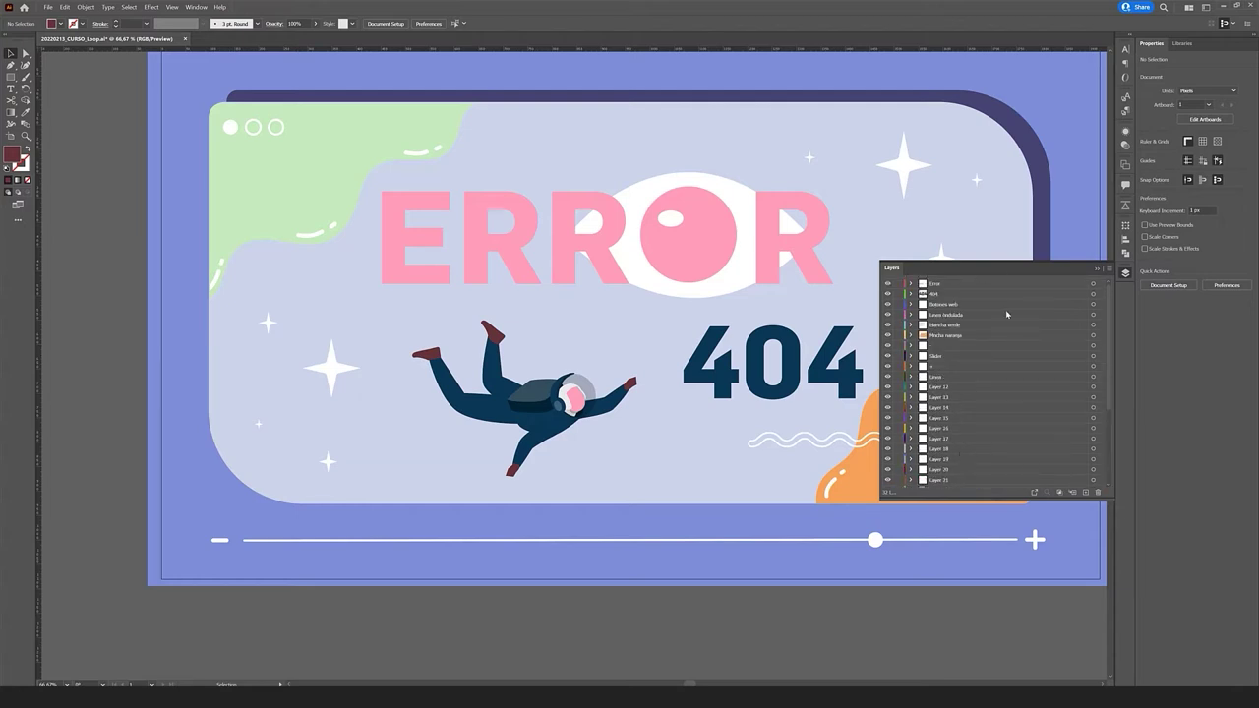
scroll(939, 339, down, 4)
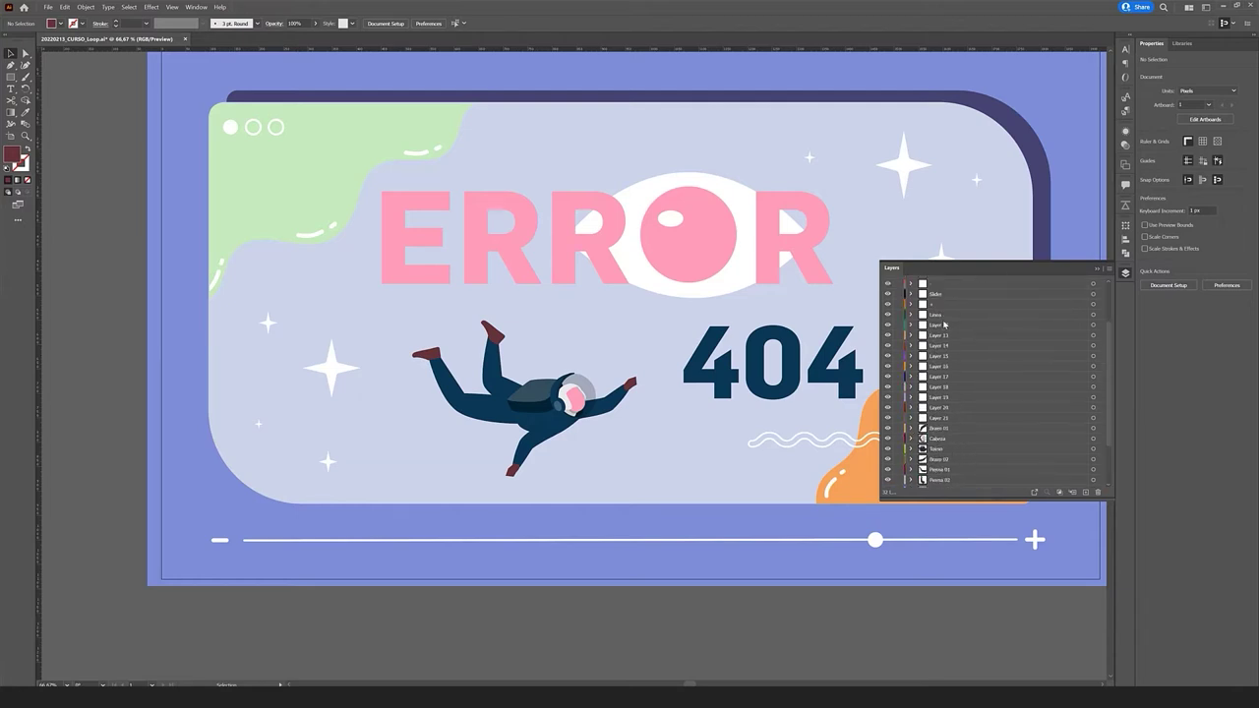
scroll(1007, 318, up, 4)
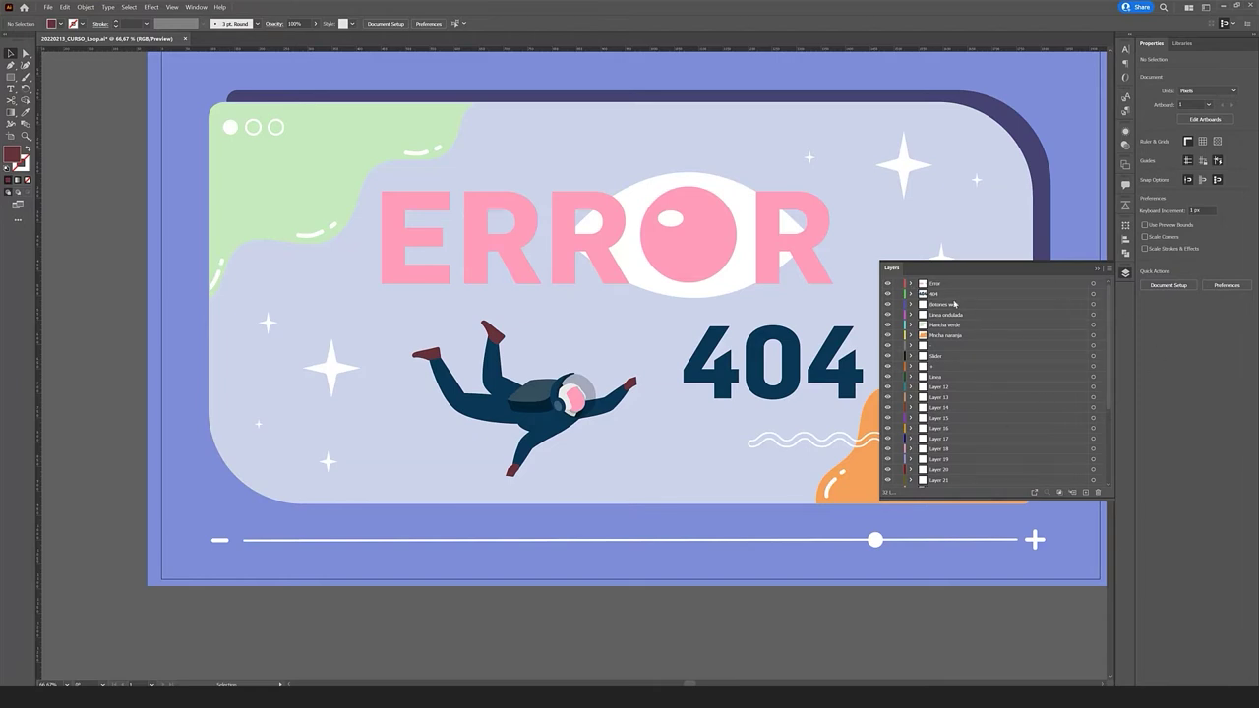
scroll(1023, 389, down, 2)
scroll(1018, 396, up, 2)
click(942, 306)
scroll(946, 356, down, 3)
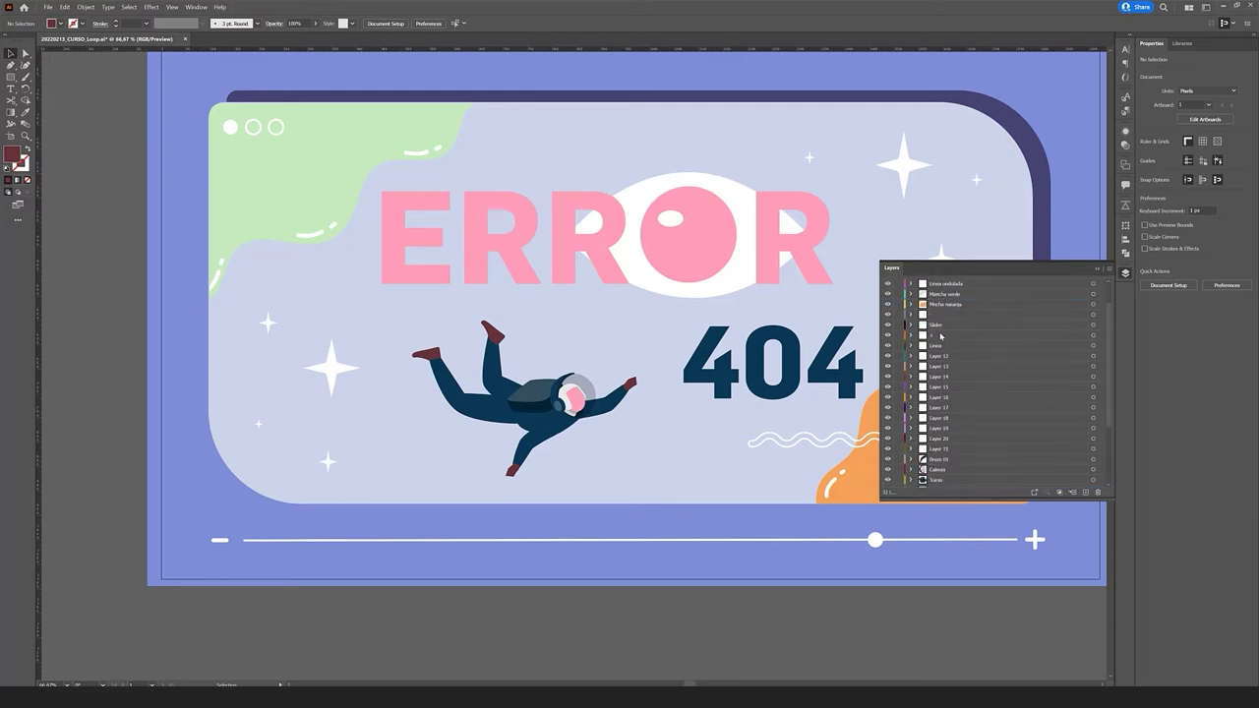
Check the rest of the layer list down to BG and collapse the list to reveal the full artwork
scroll(964, 413, down, 3)
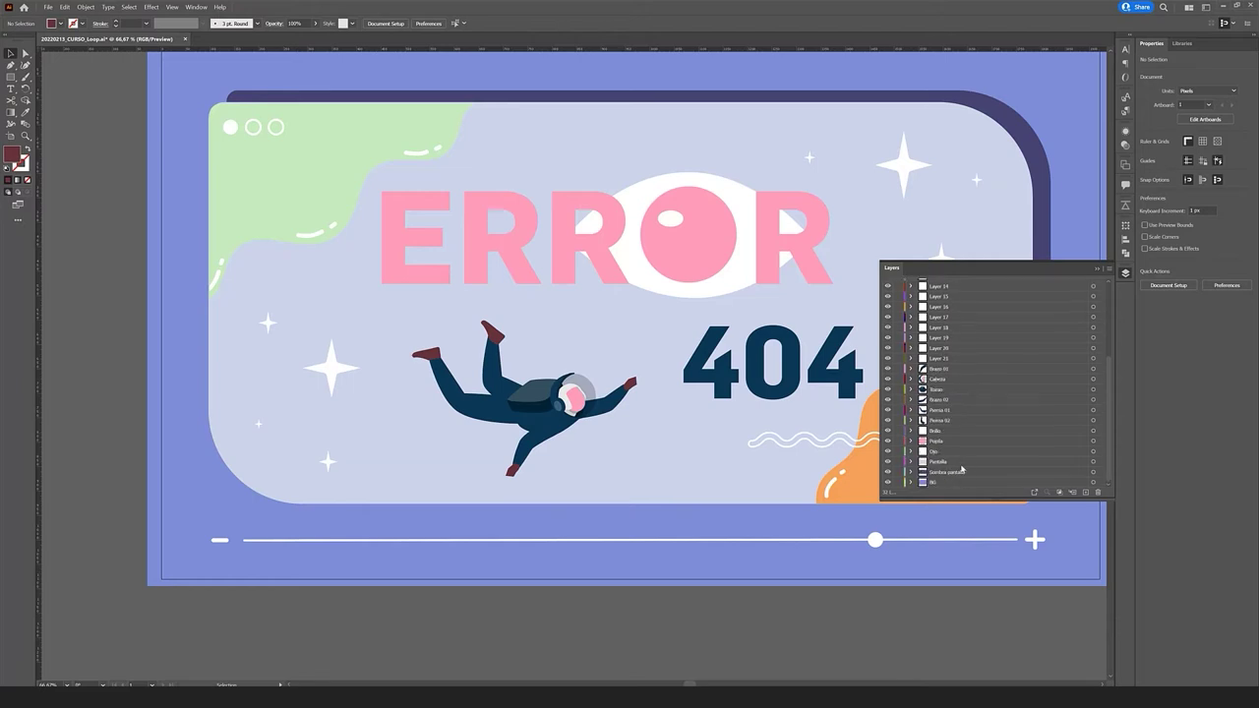
click(1097, 270)
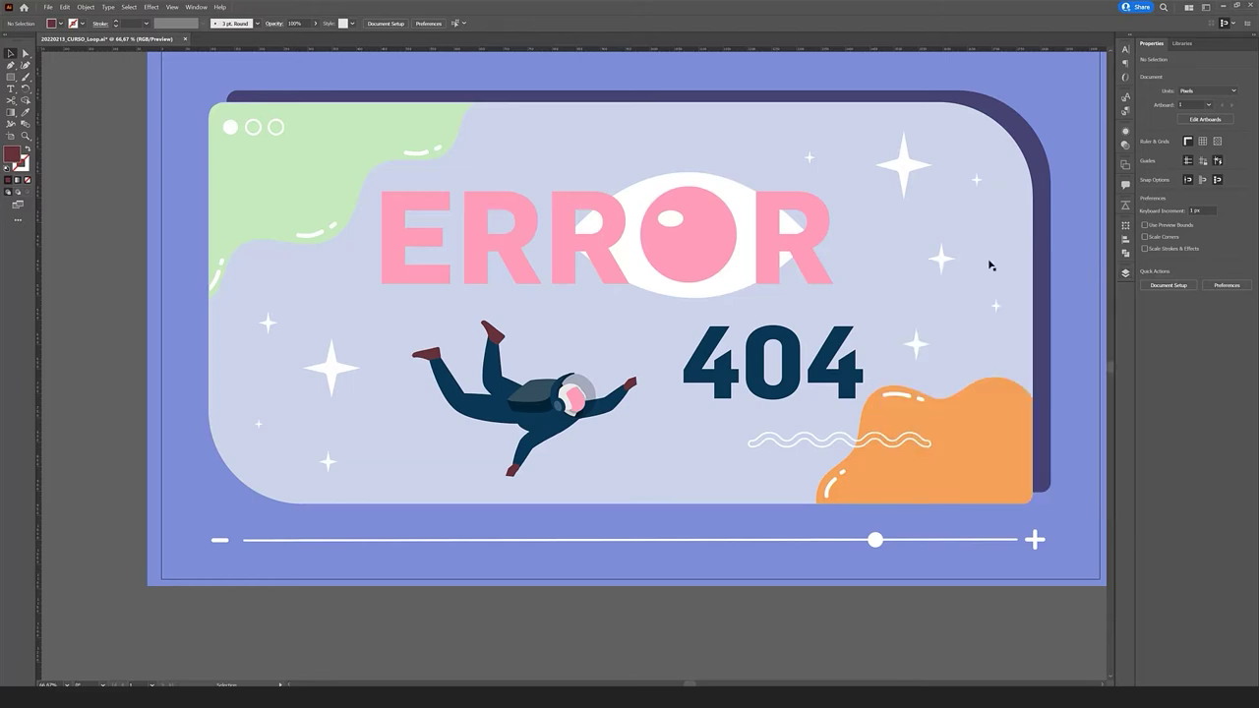
drag(989, 262, 899, 284)
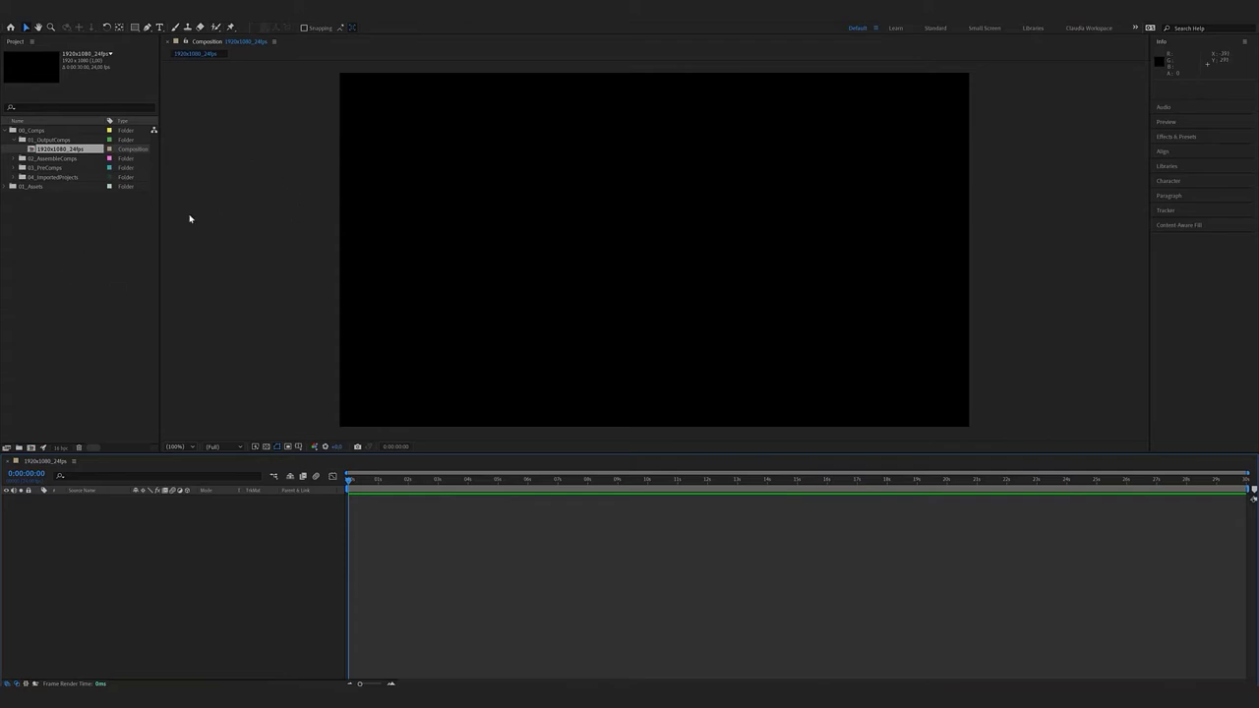
In the After Effects project, try adding a folder inside 01_OutputComps and undo the addition
click(19, 449)
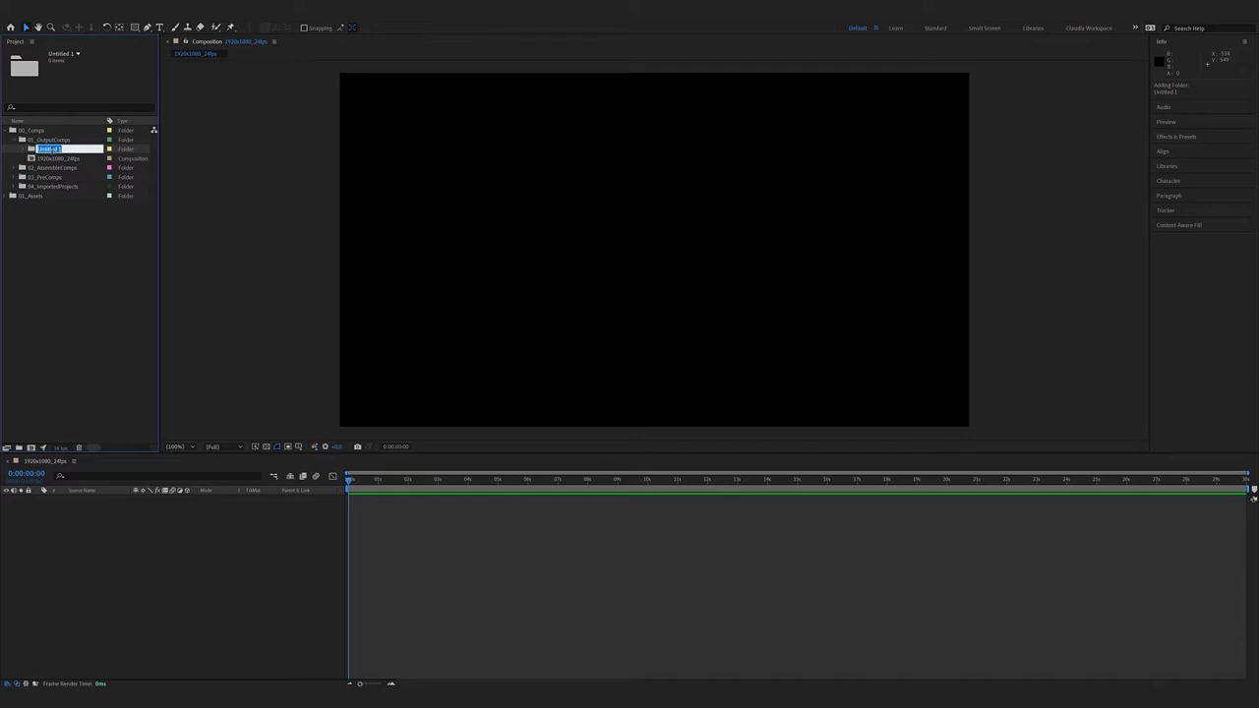
key(Return)
key(ctrl+z)
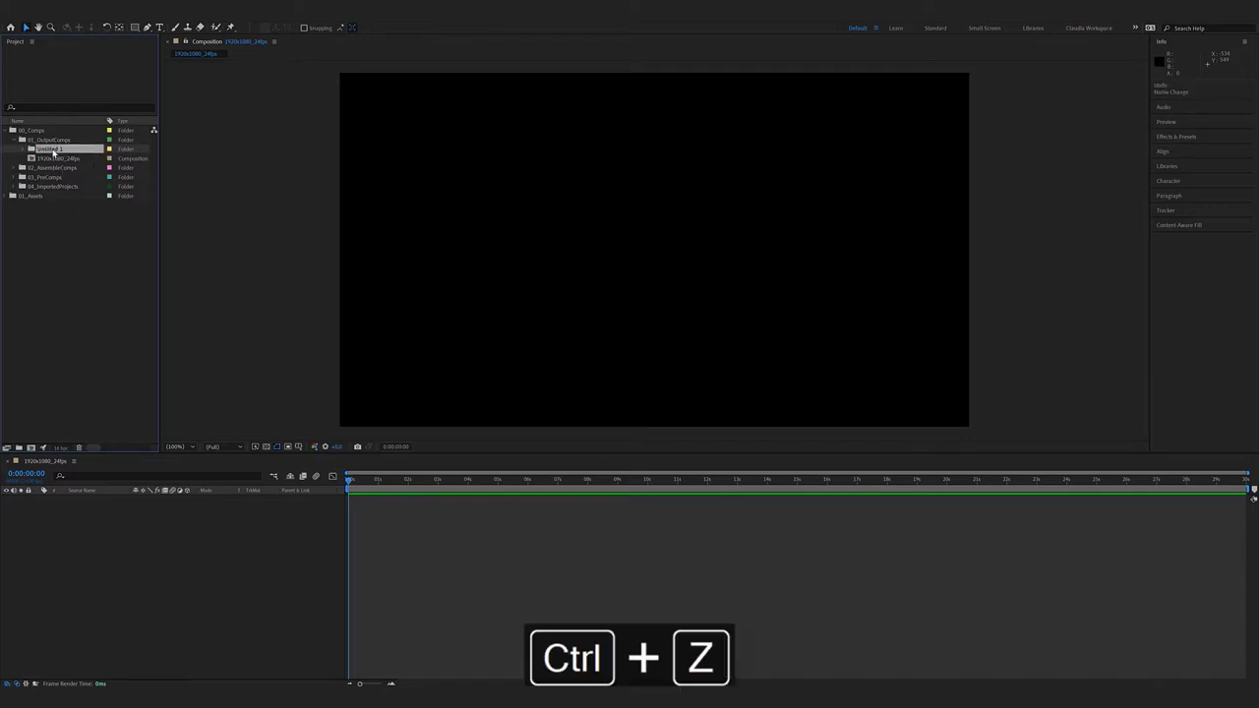
key(ctrl+z)
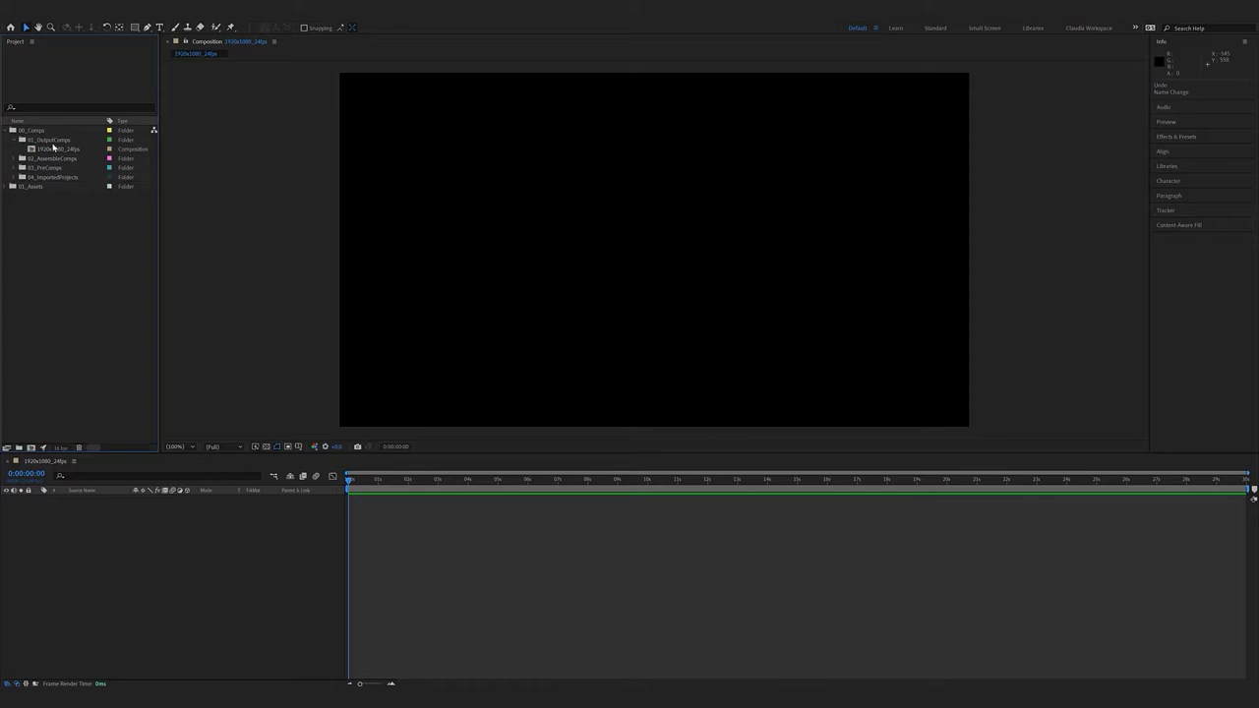
Review the New Project preferences, including the template-loading option and the template files available for selection
click(24, 14)
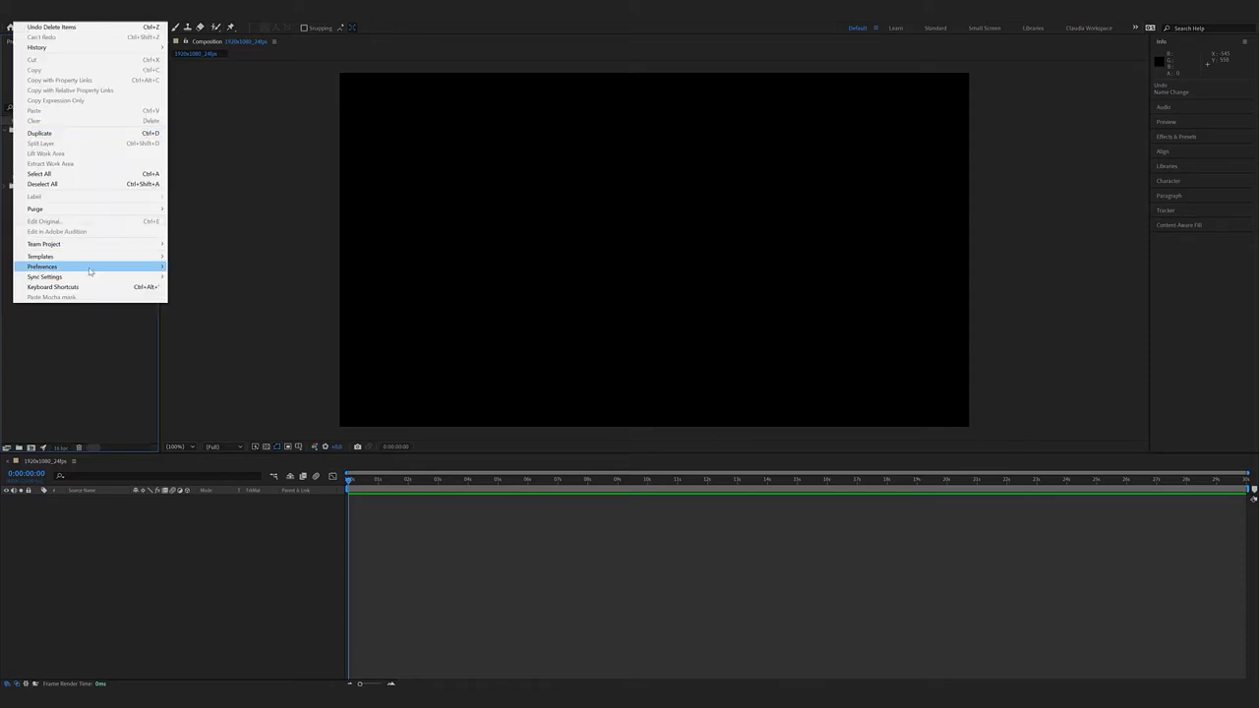
mouse_move(90, 271)
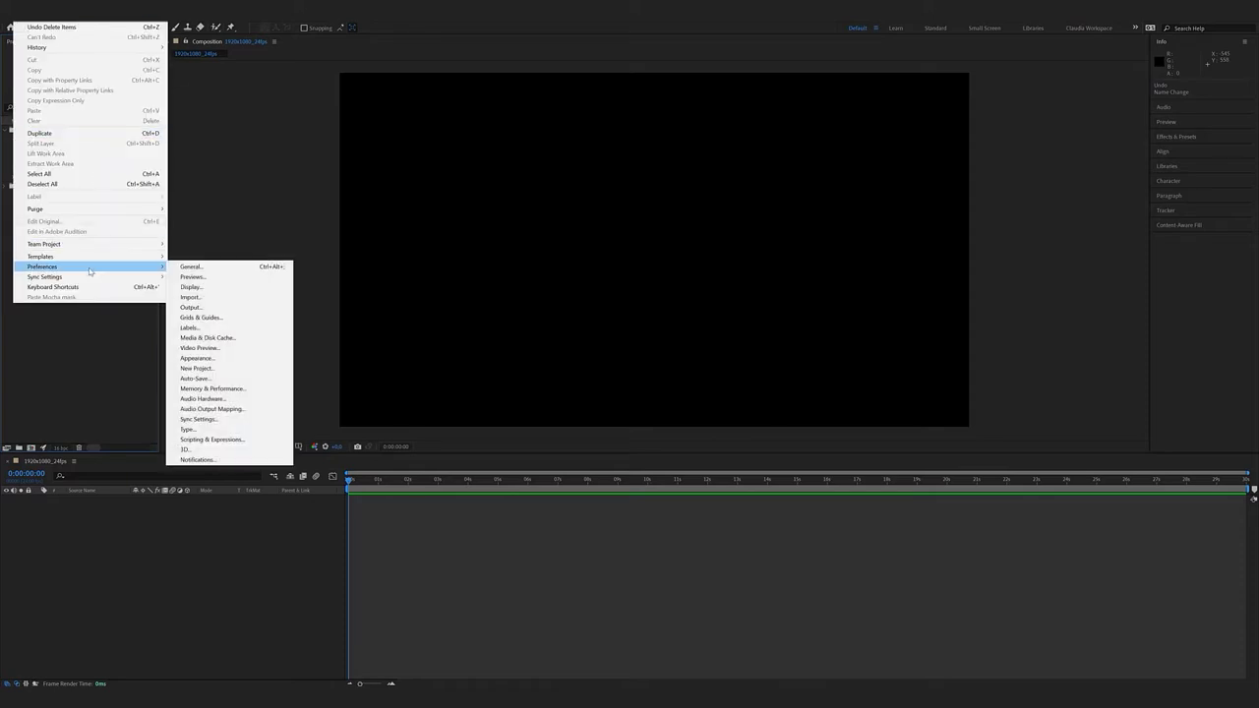
click(195, 269)
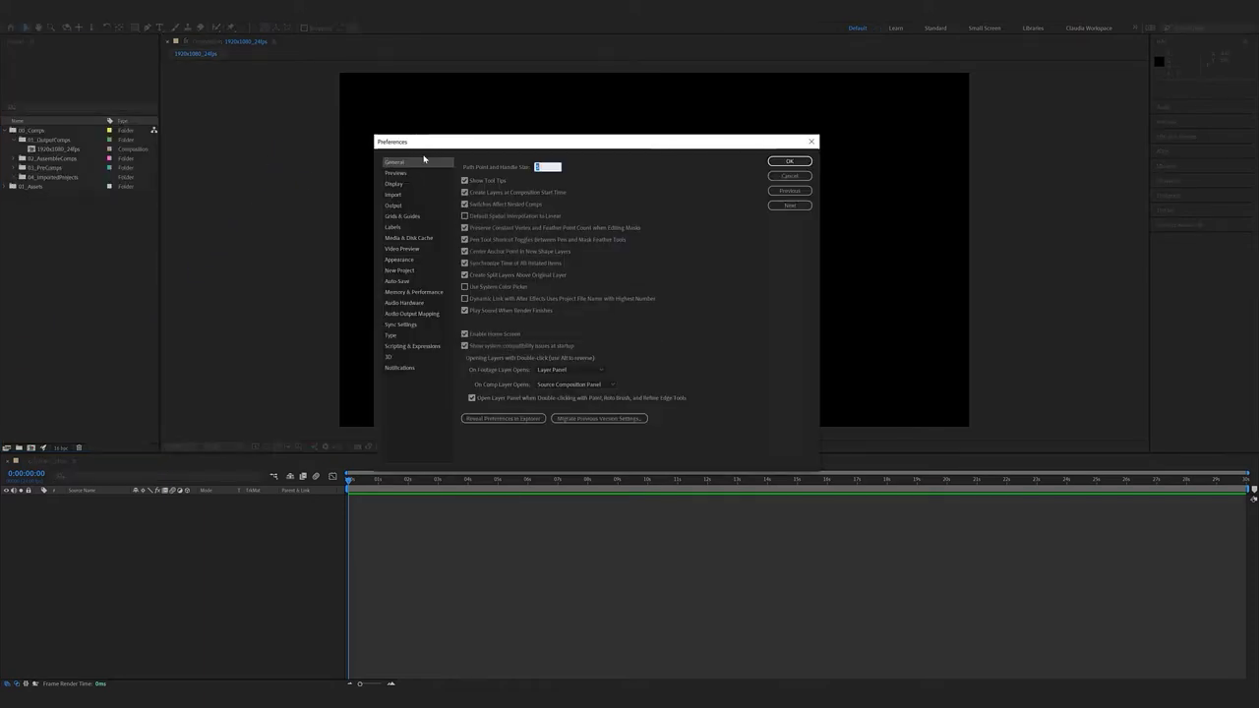
click(419, 273)
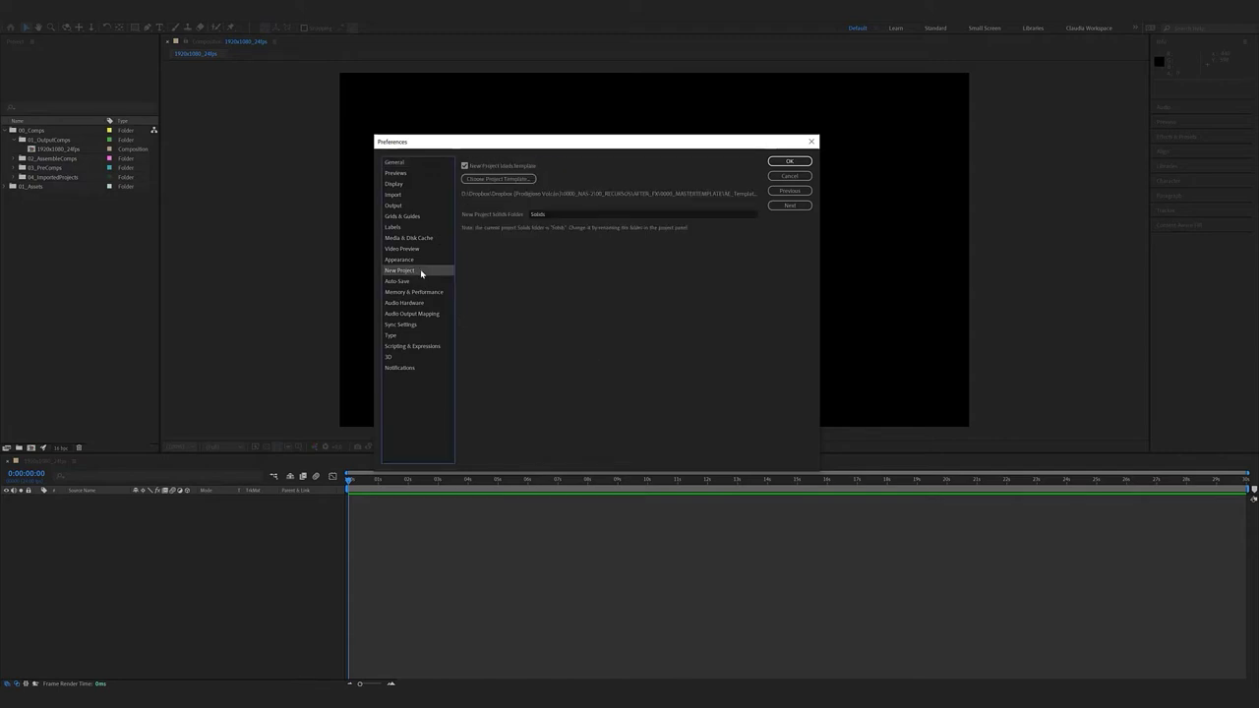
click(501, 181)
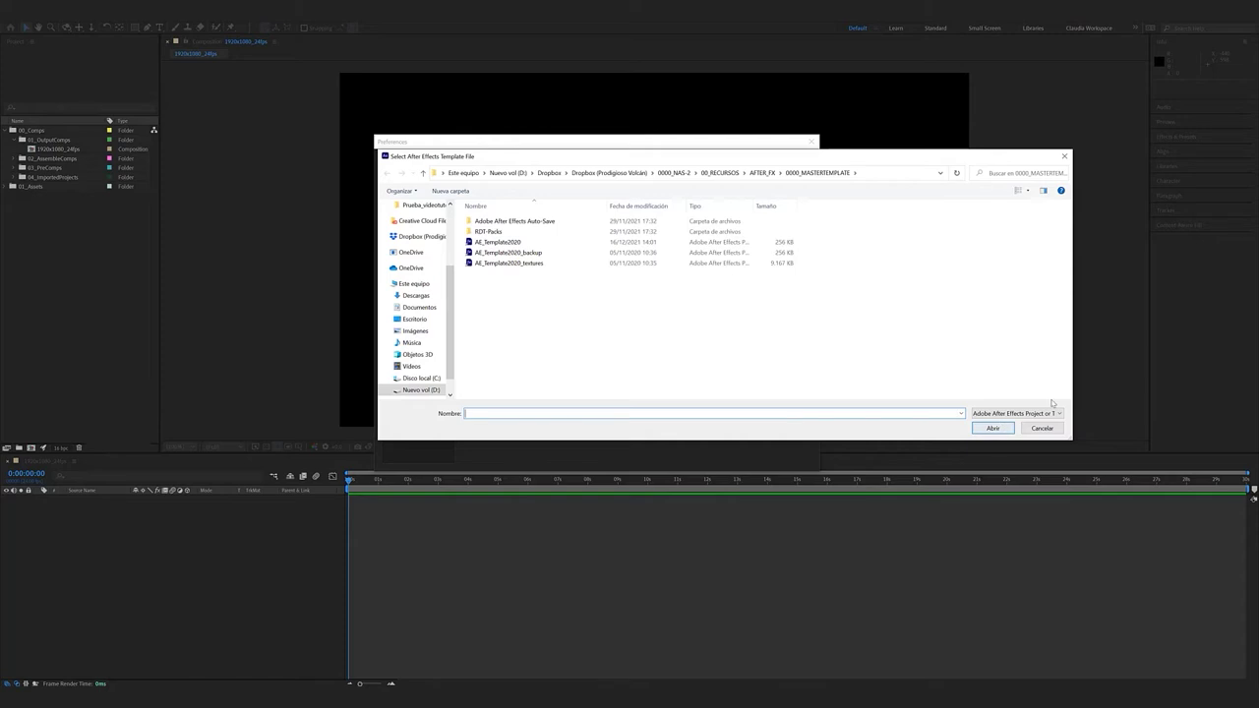
click(1064, 156)
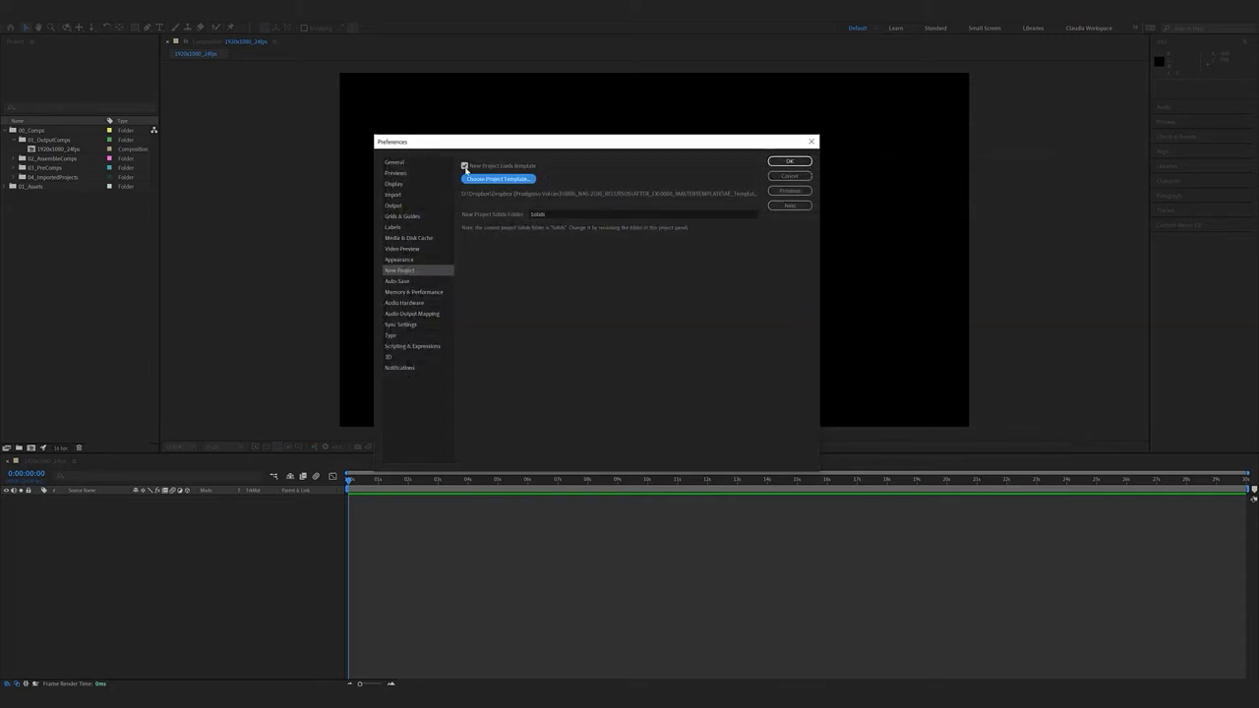
click(791, 161)
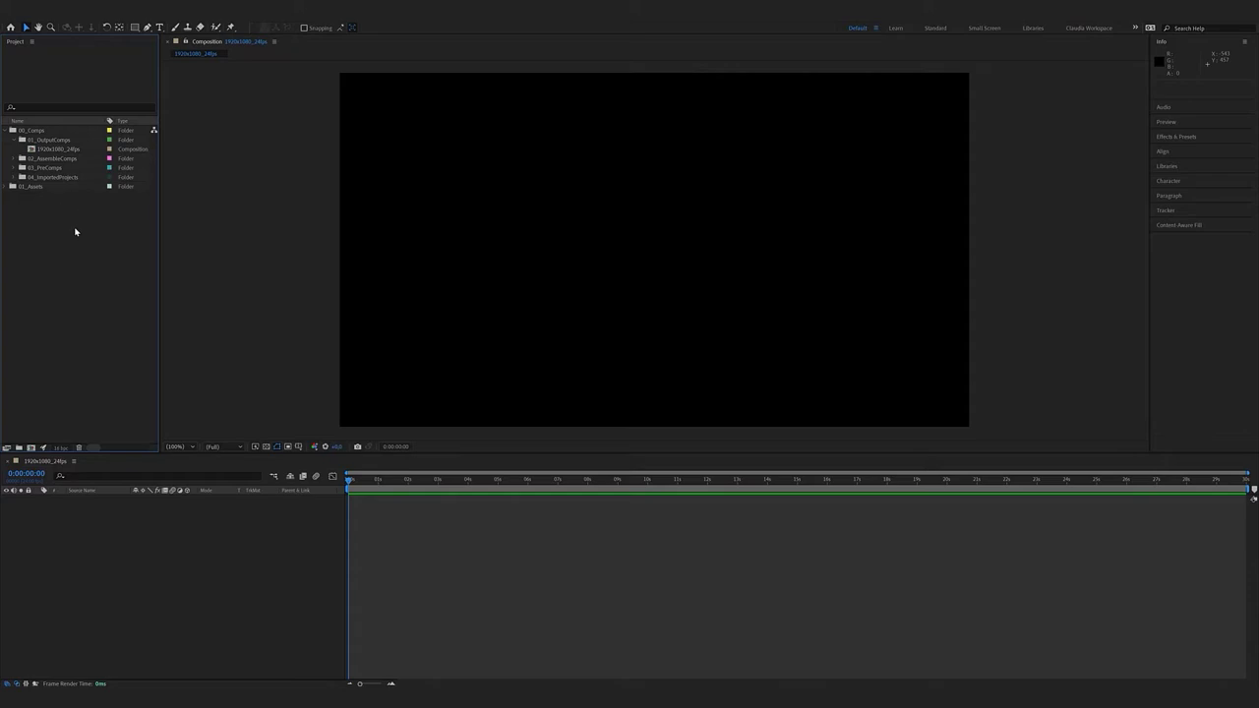
Examine the 00_Comps folder, its 01_OutputComps subfolder and the composition settings of 1920x1080_24fps
click(11, 131)
click(11, 130)
click(61, 143)
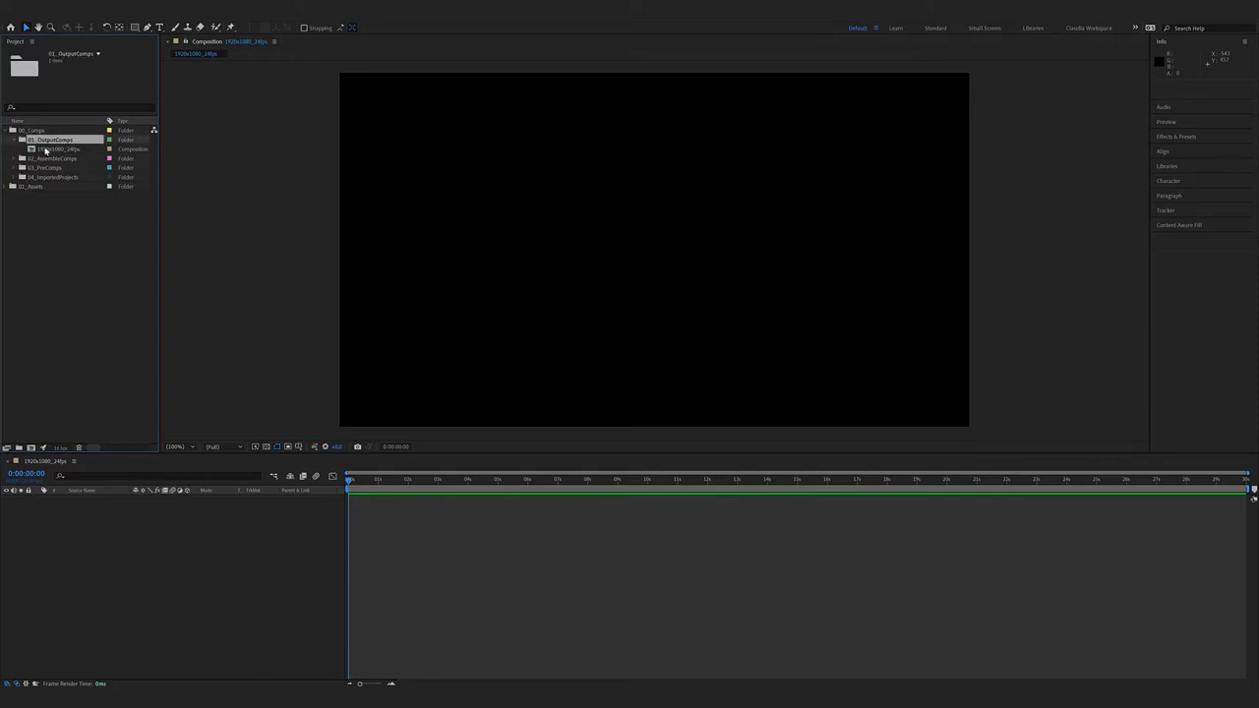
click(47, 150)
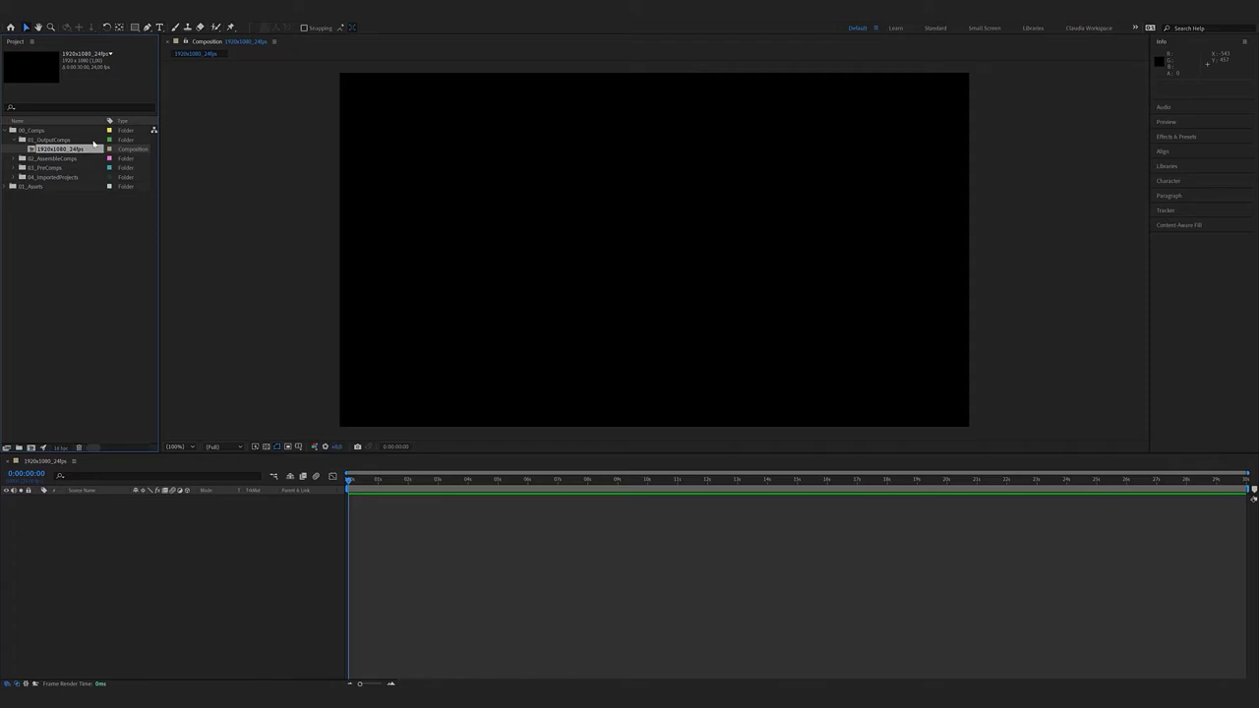
key(ctrl+k)
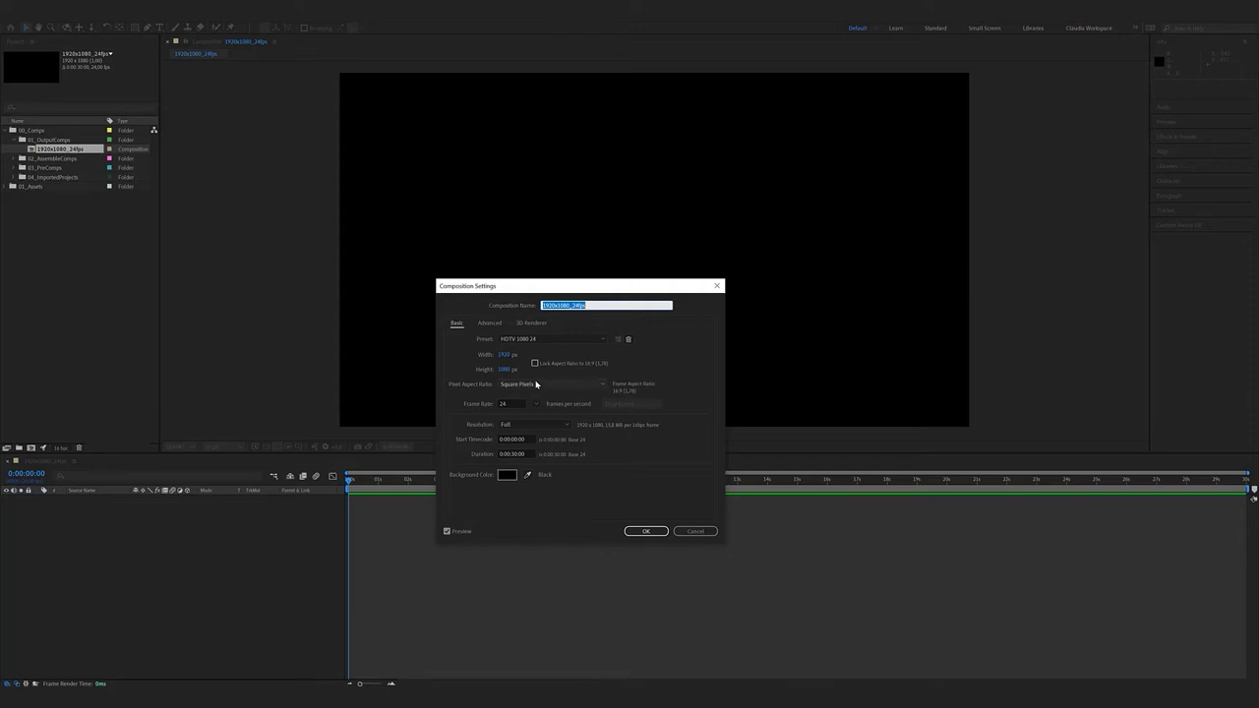
click(646, 531)
Look over the 02_AssembleComps and 04_ImportedProjects folders and the contents of 01_Assets, including the 04_Audio subfolders
click(58, 161)
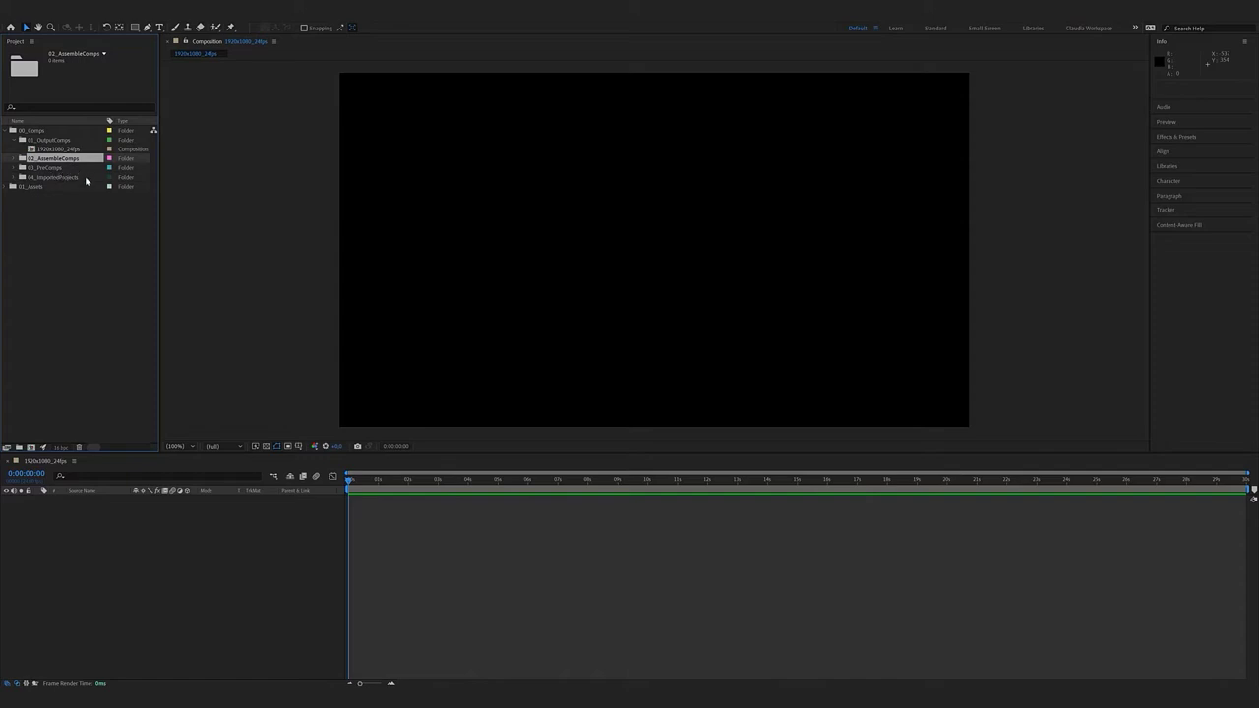
click(85, 178)
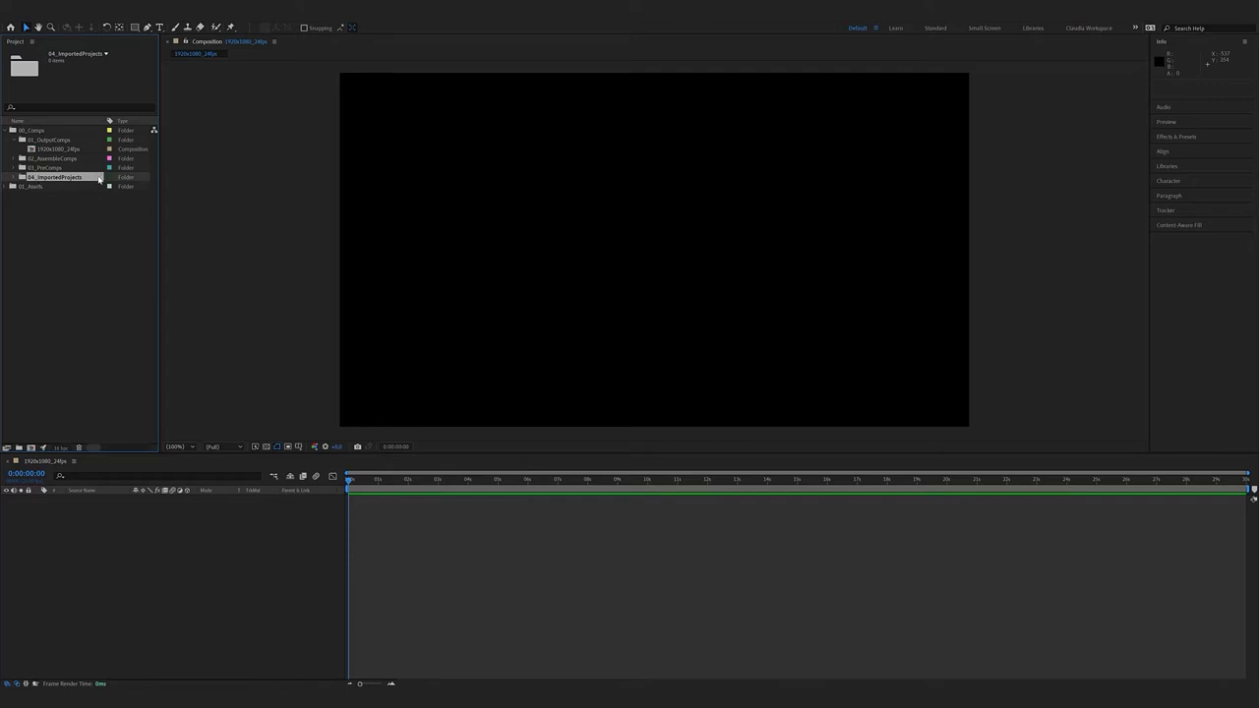
click(10, 189)
click(10, 186)
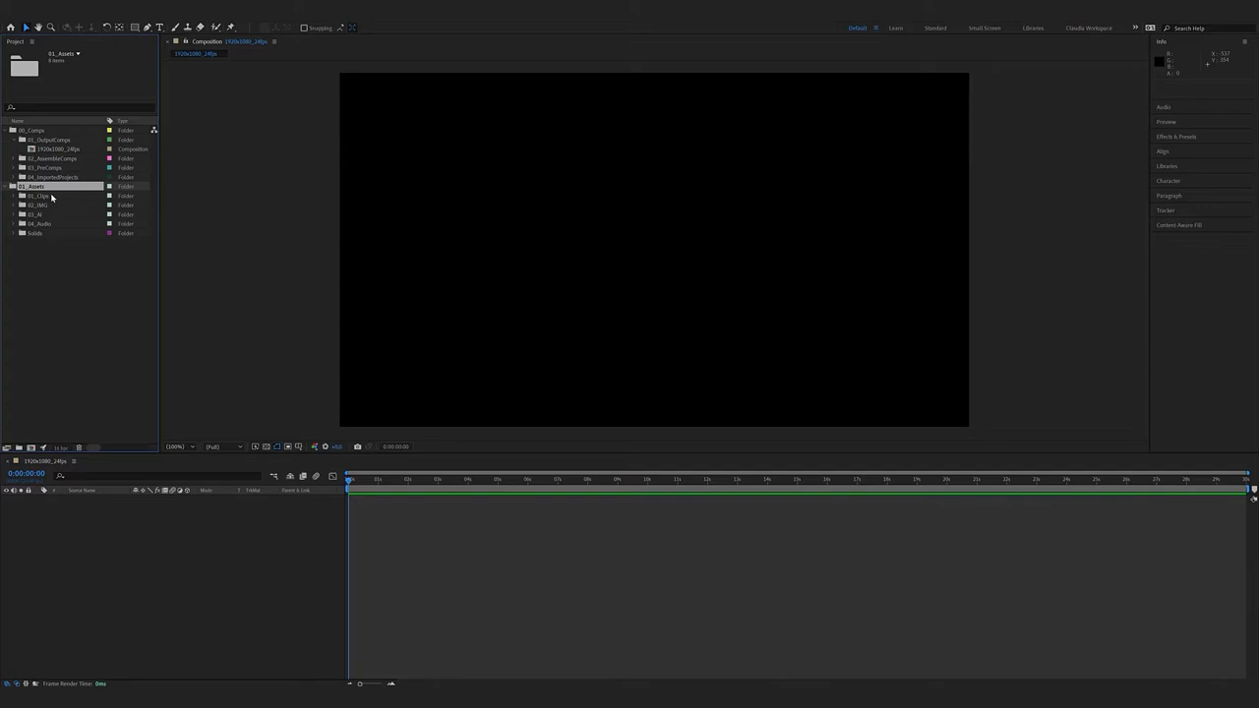
click(52, 198)
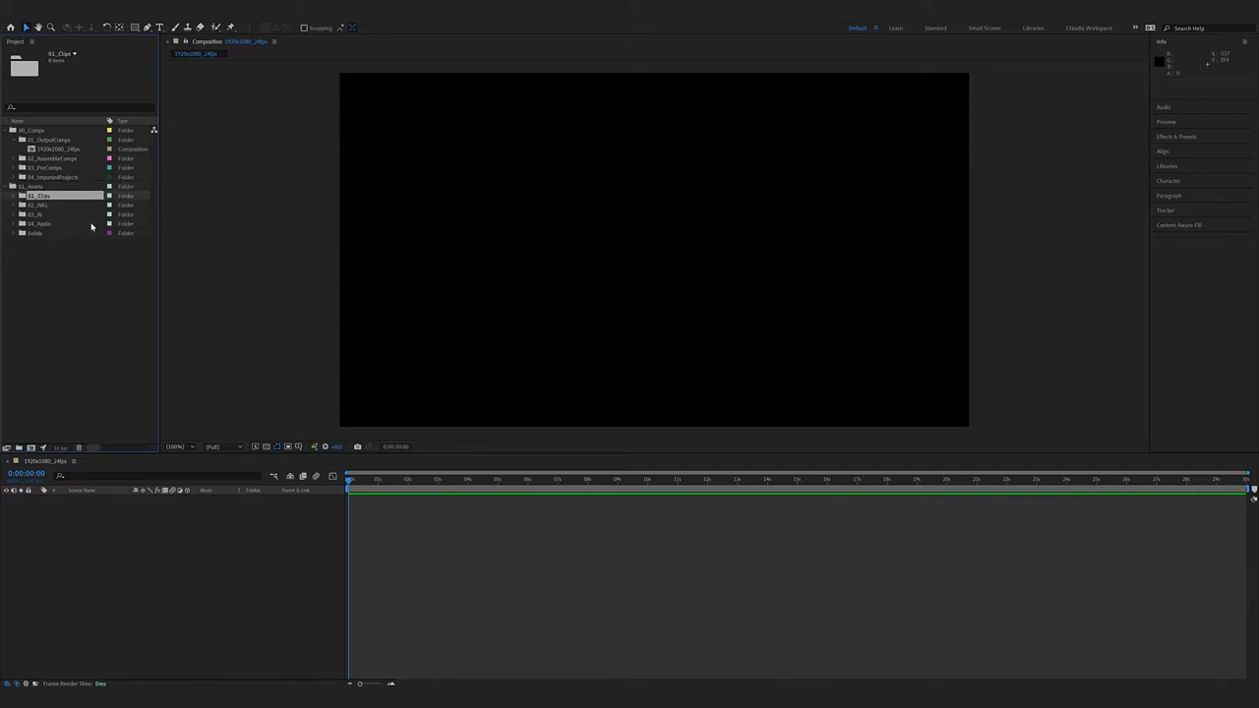
double_click(45, 226)
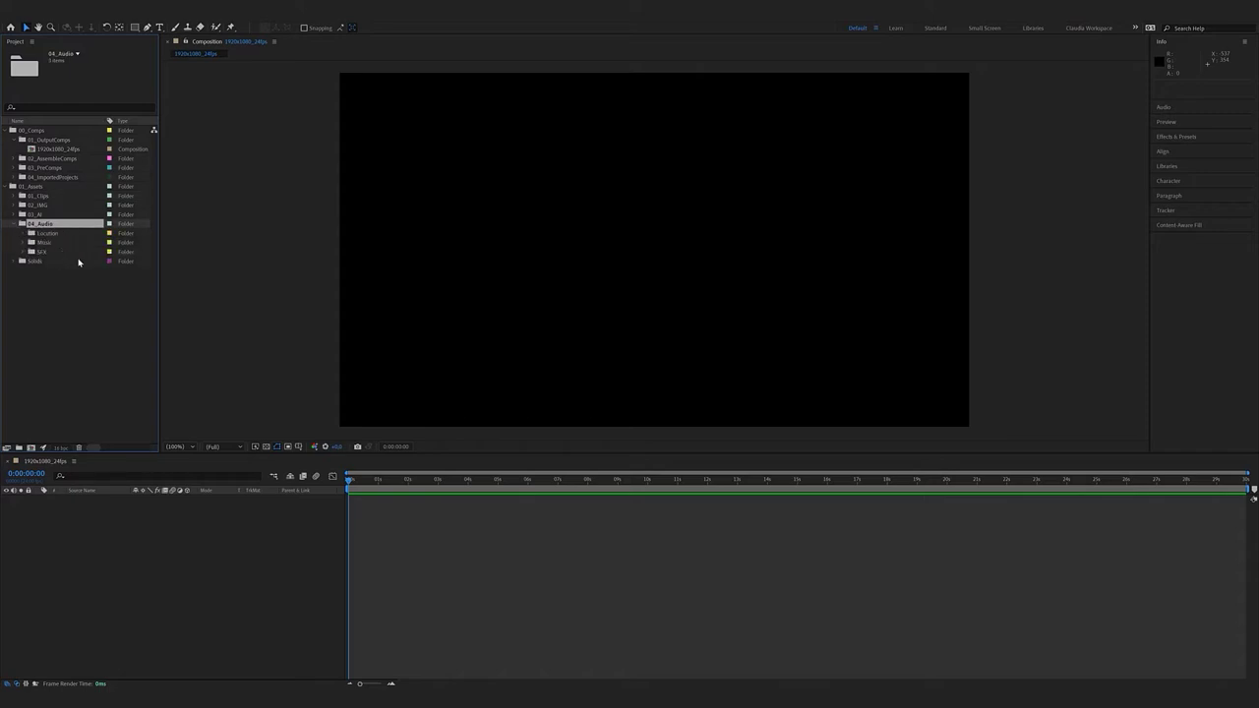
click(14, 224)
click(6, 185)
click(5, 131)
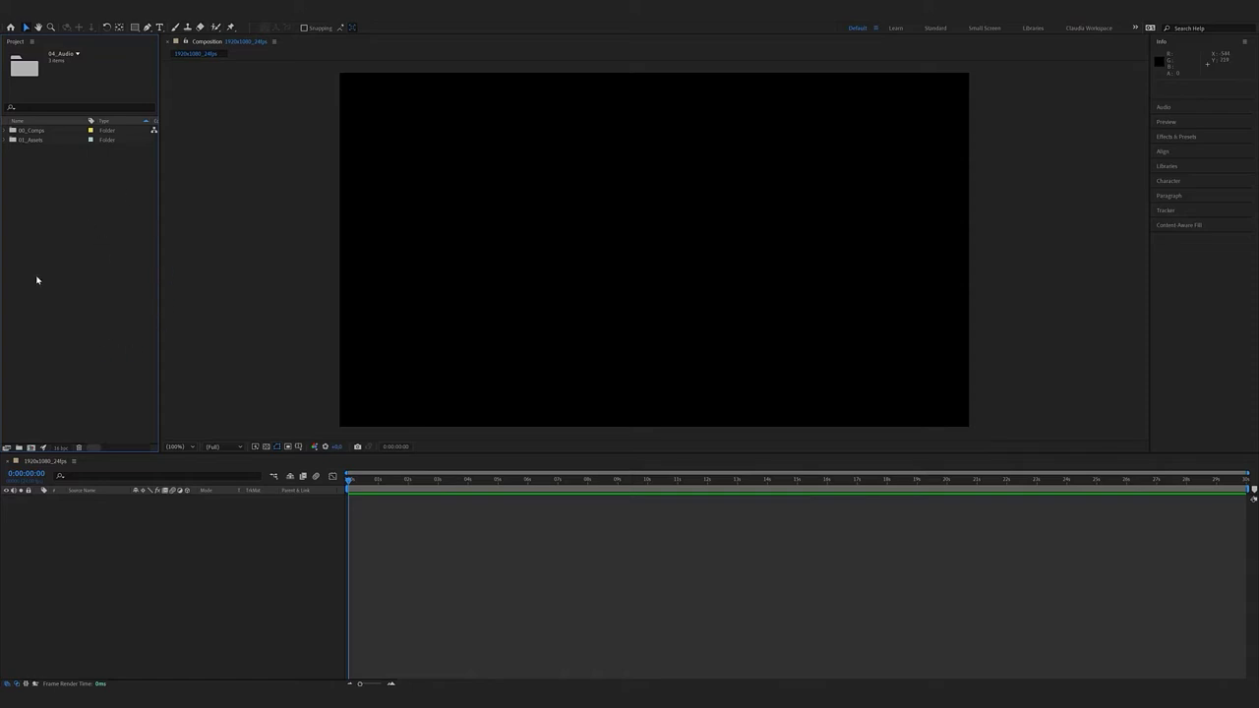
click(5, 131)
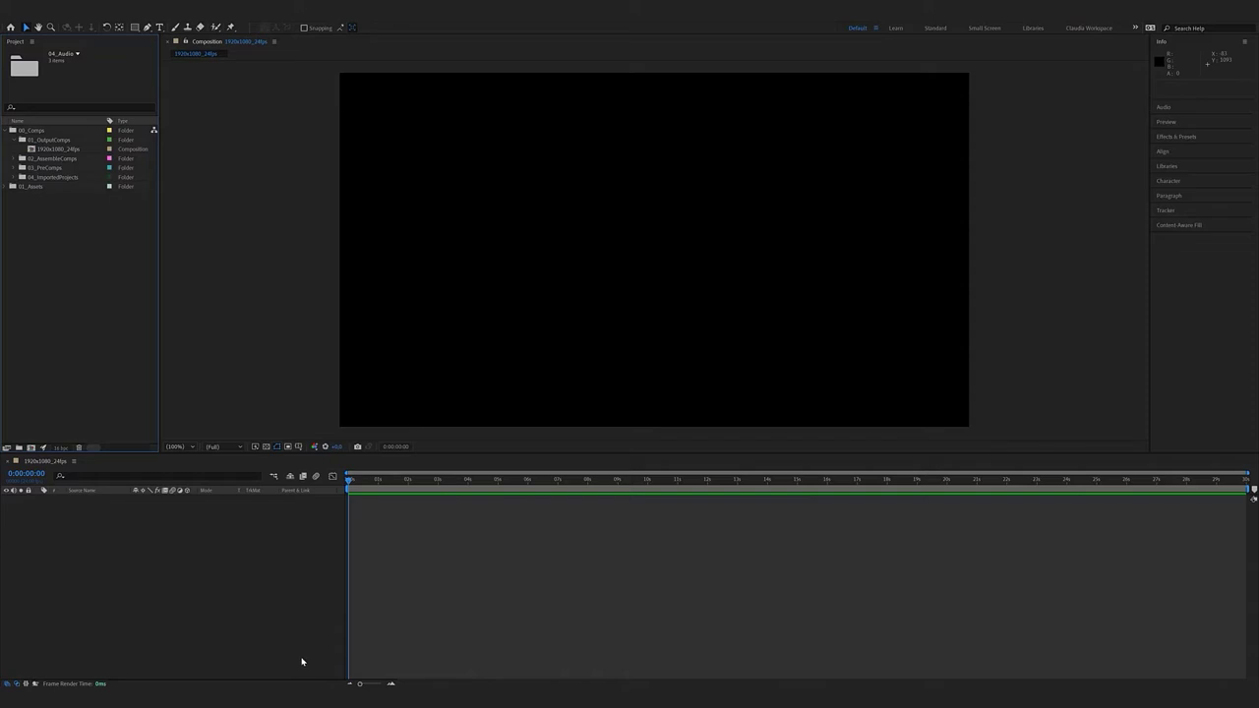
Start importing the Illustrator file 20220213_CURSO_Loop.ai into the project
right_click(81, 270)
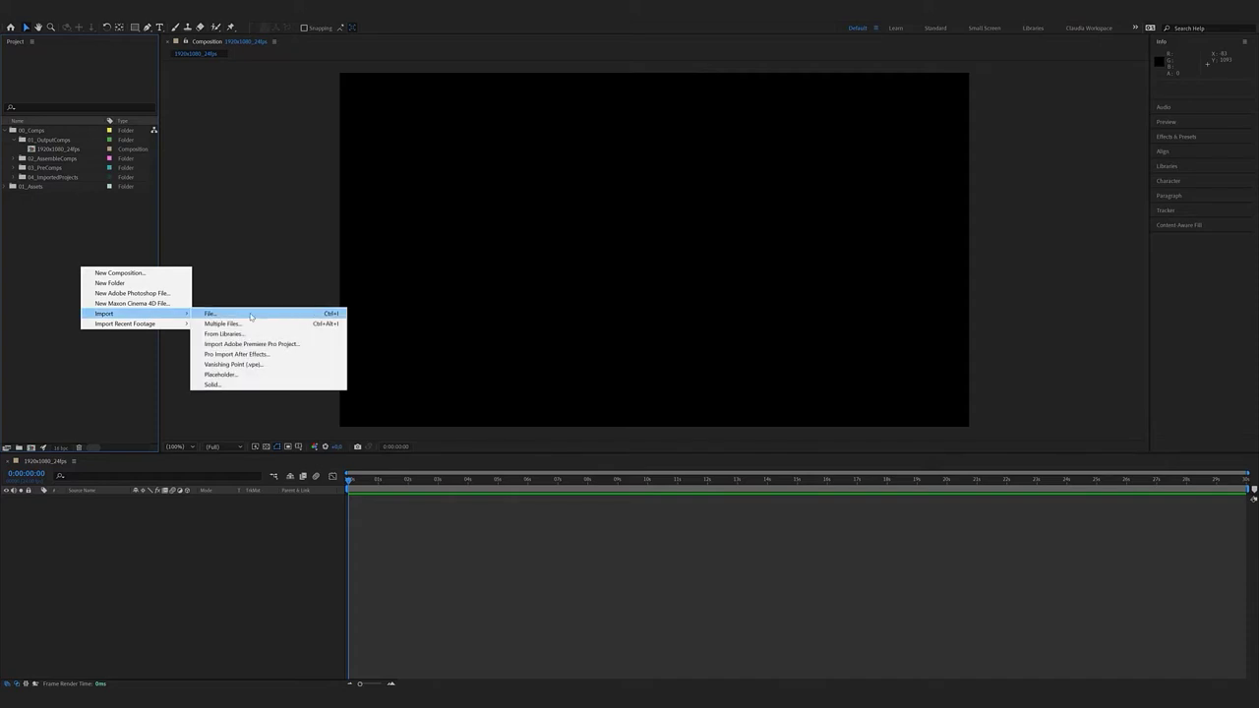
click(53, 239)
click(12, 11)
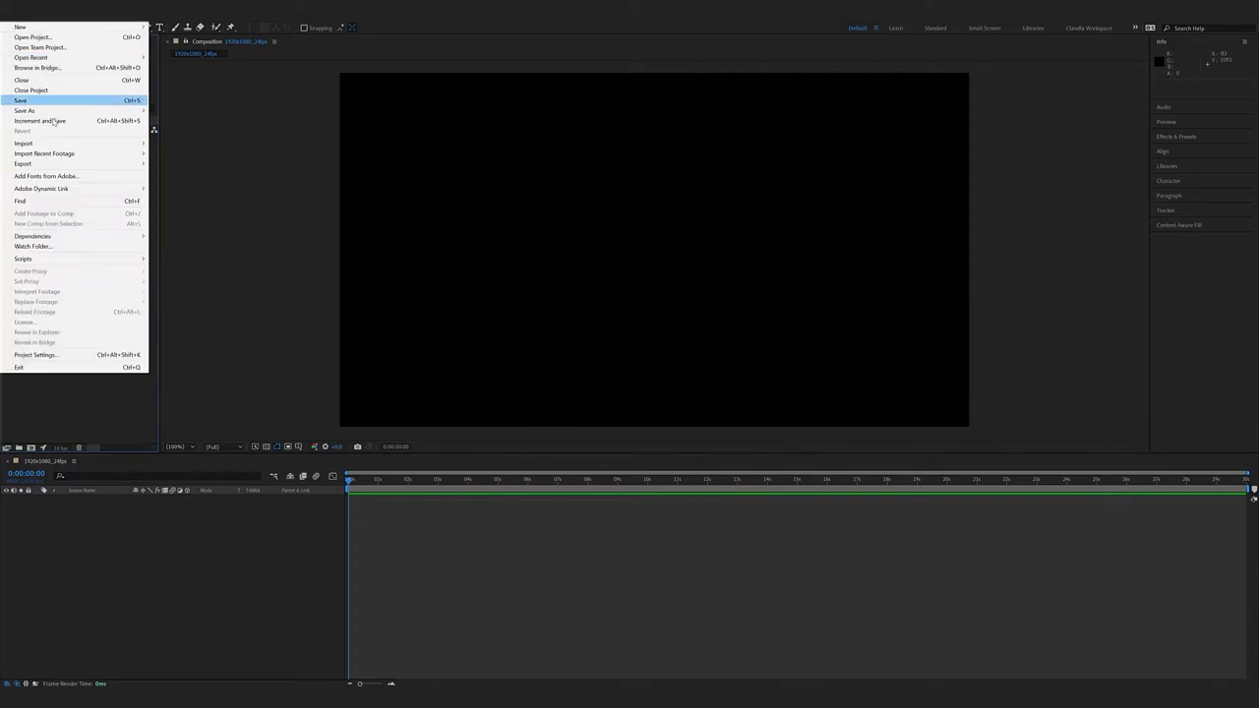
mouse_move(108, 147)
click(179, 147)
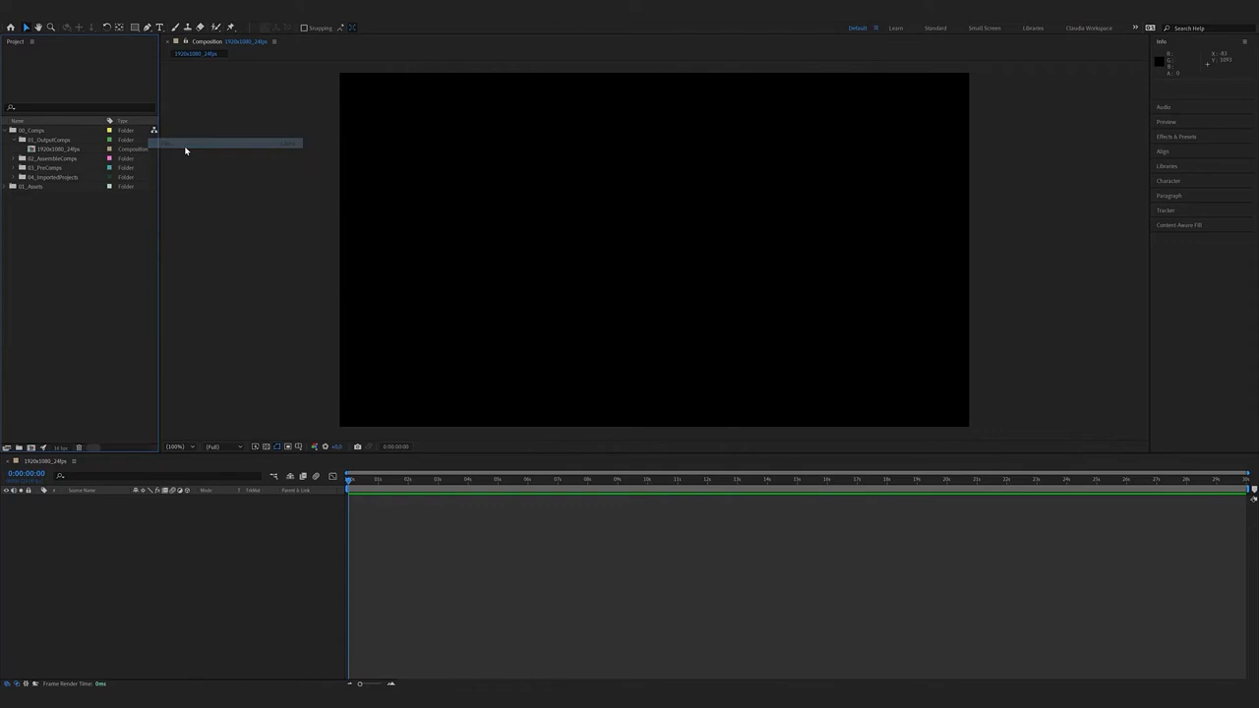
click(157, 94)
click(440, 374)
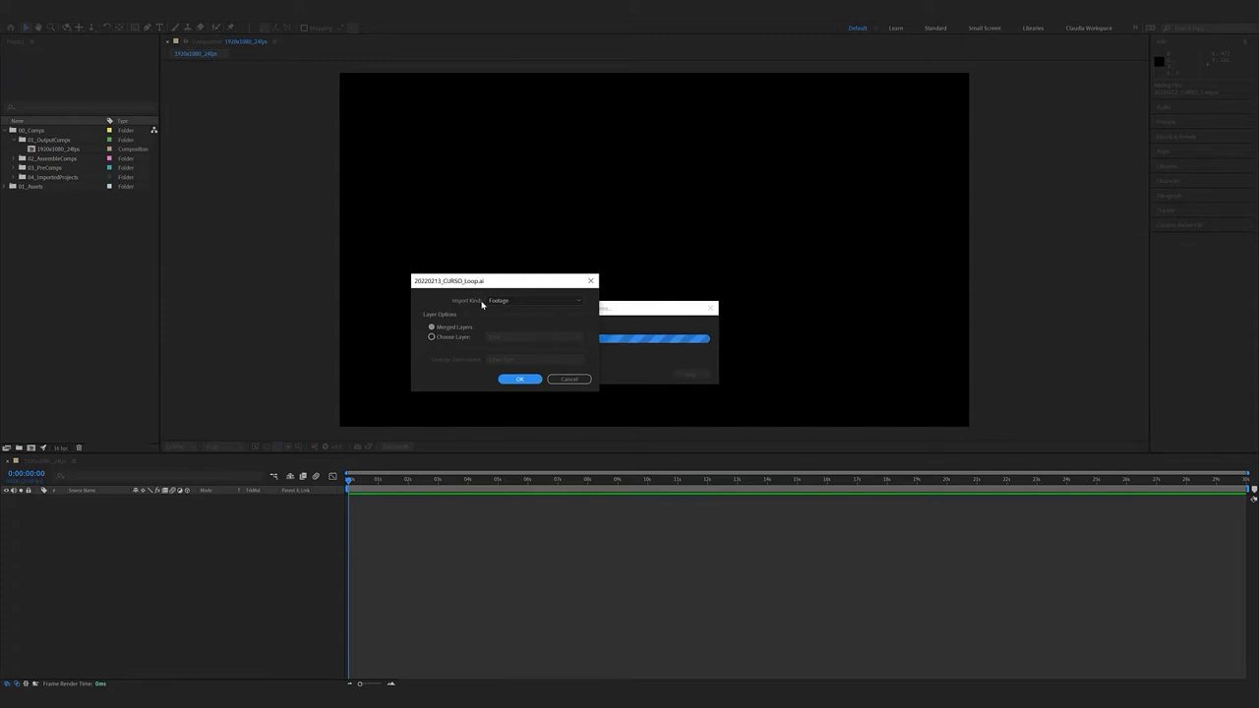
Explore the Footage import kind by choosing a single layer, Error, instead of merged layers
click(564, 299)
click(575, 305)
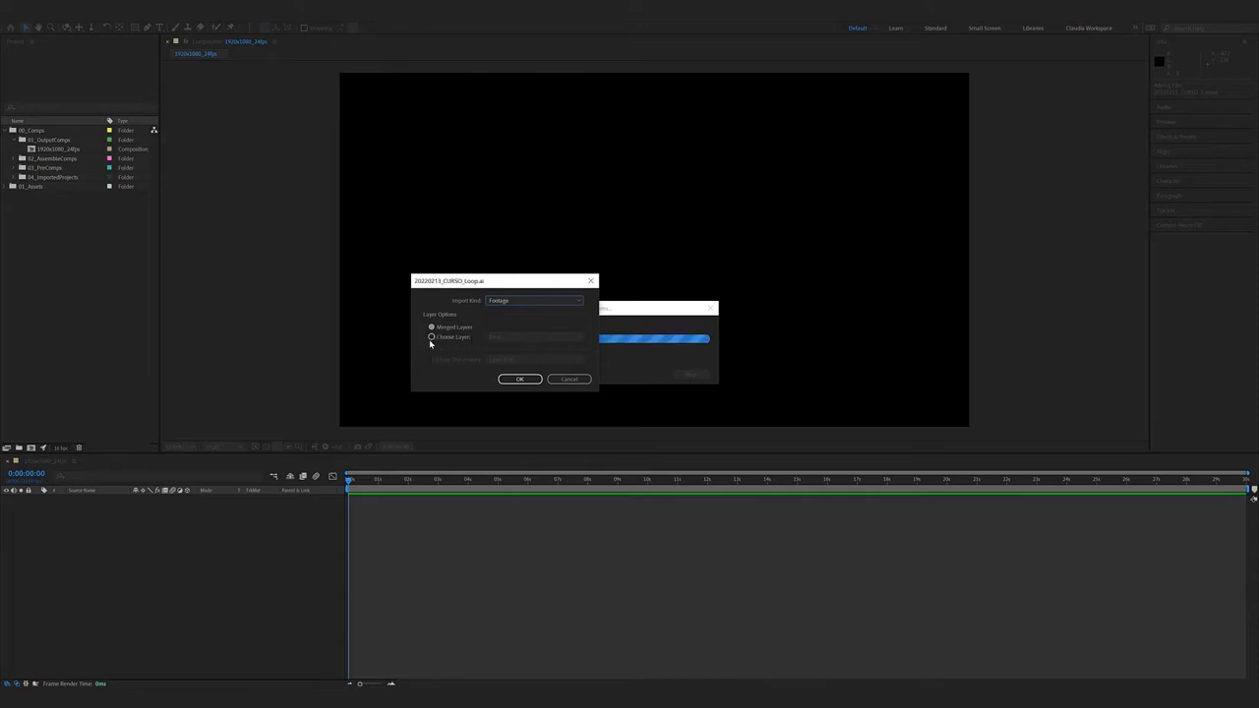
click(430, 337)
click(514, 337)
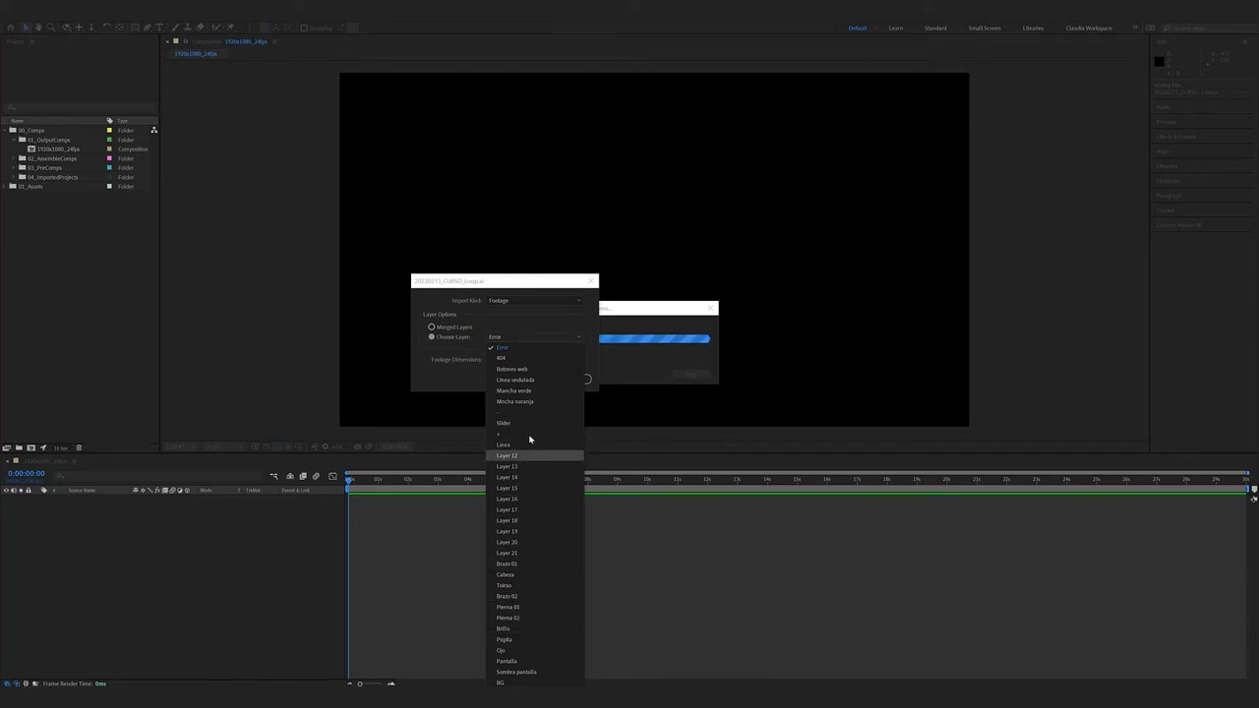
click(546, 341)
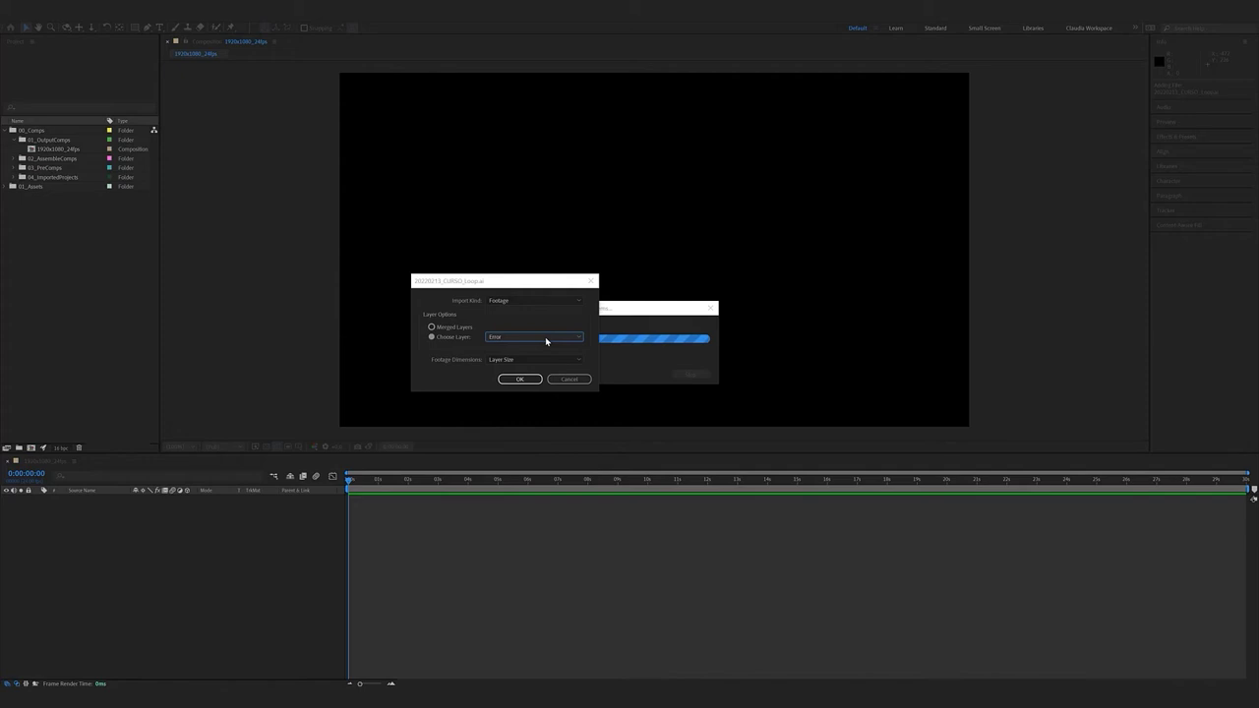
Import the Illustrator file as a Composition with Layer Size footage dimensions and move the resulting composition into 01_OutputComps
click(518, 301)
click(511, 323)
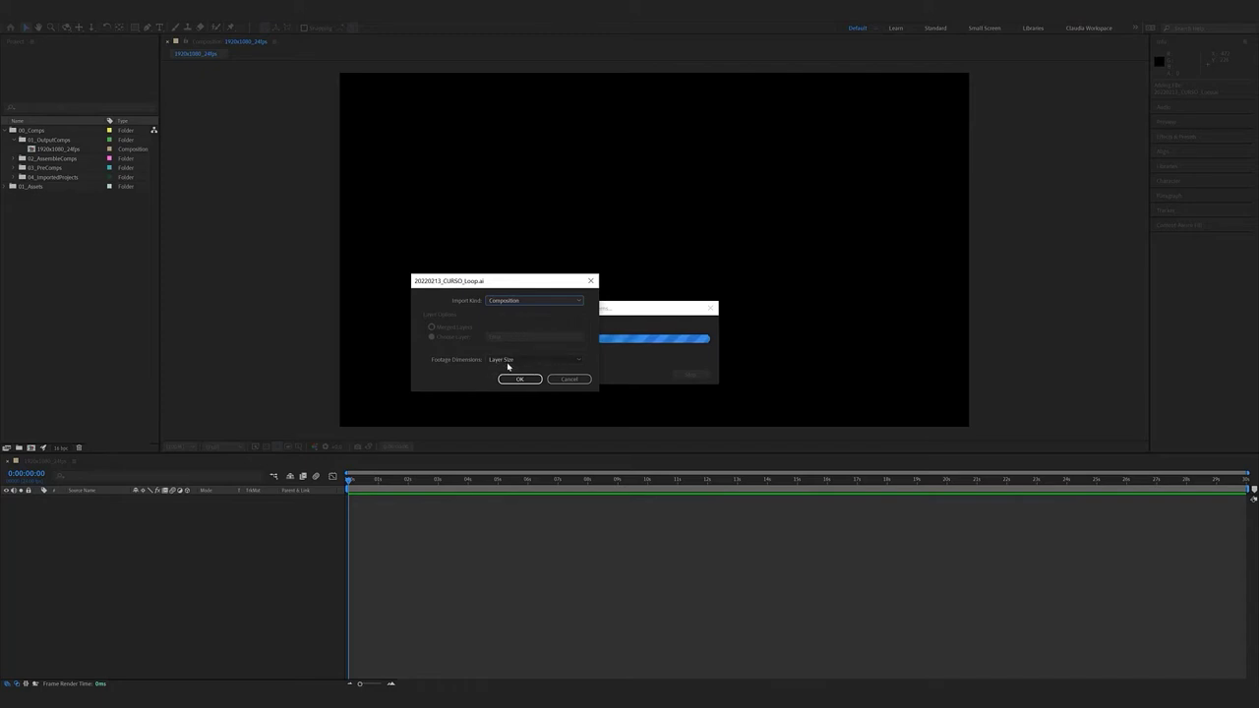
click(522, 361)
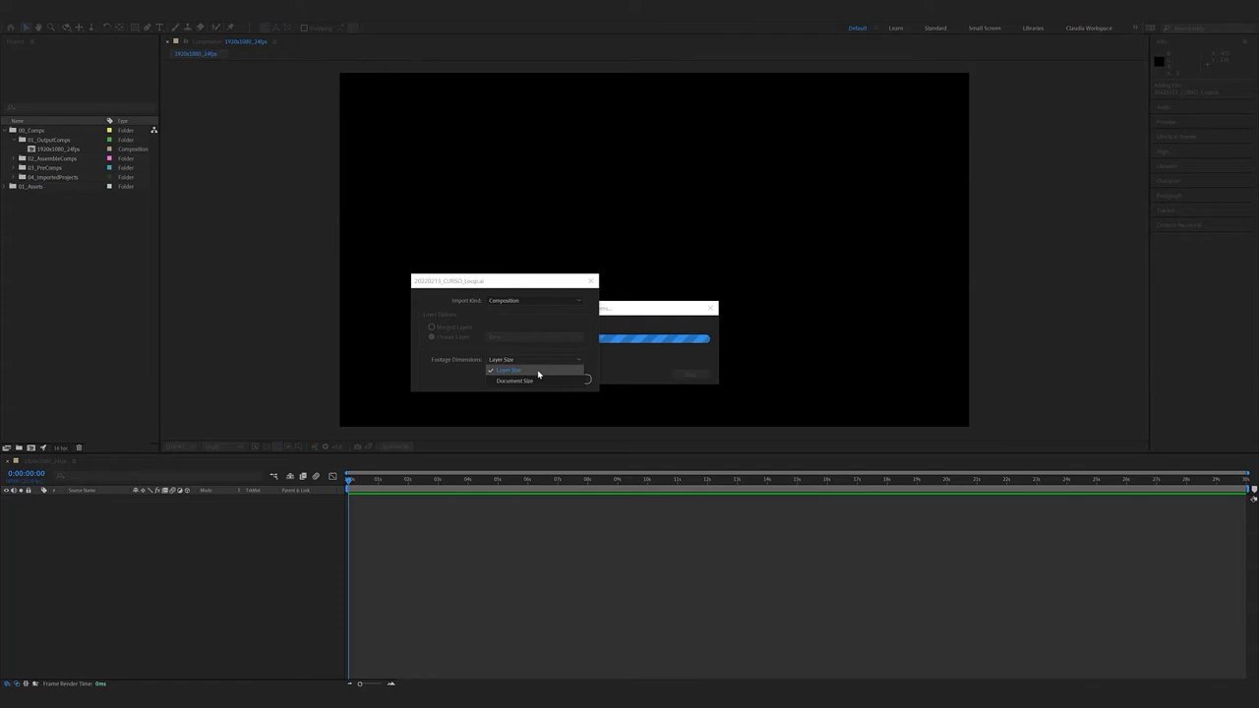
click(587, 328)
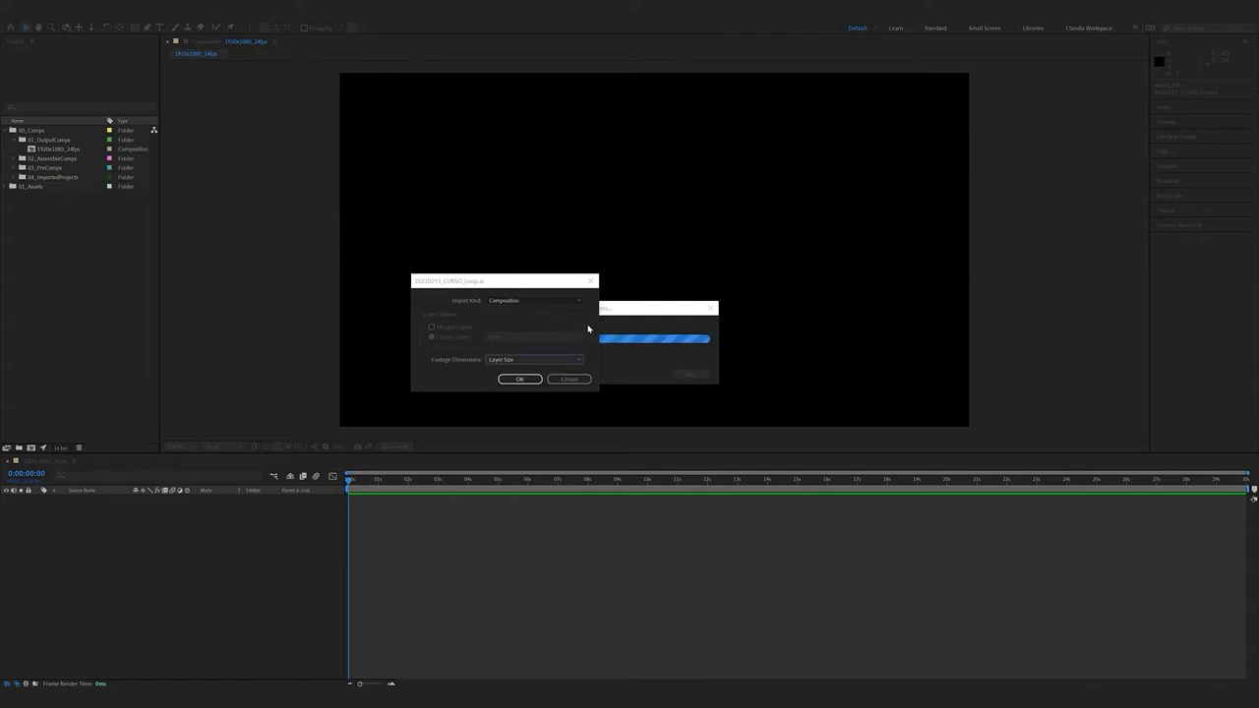
click(521, 383)
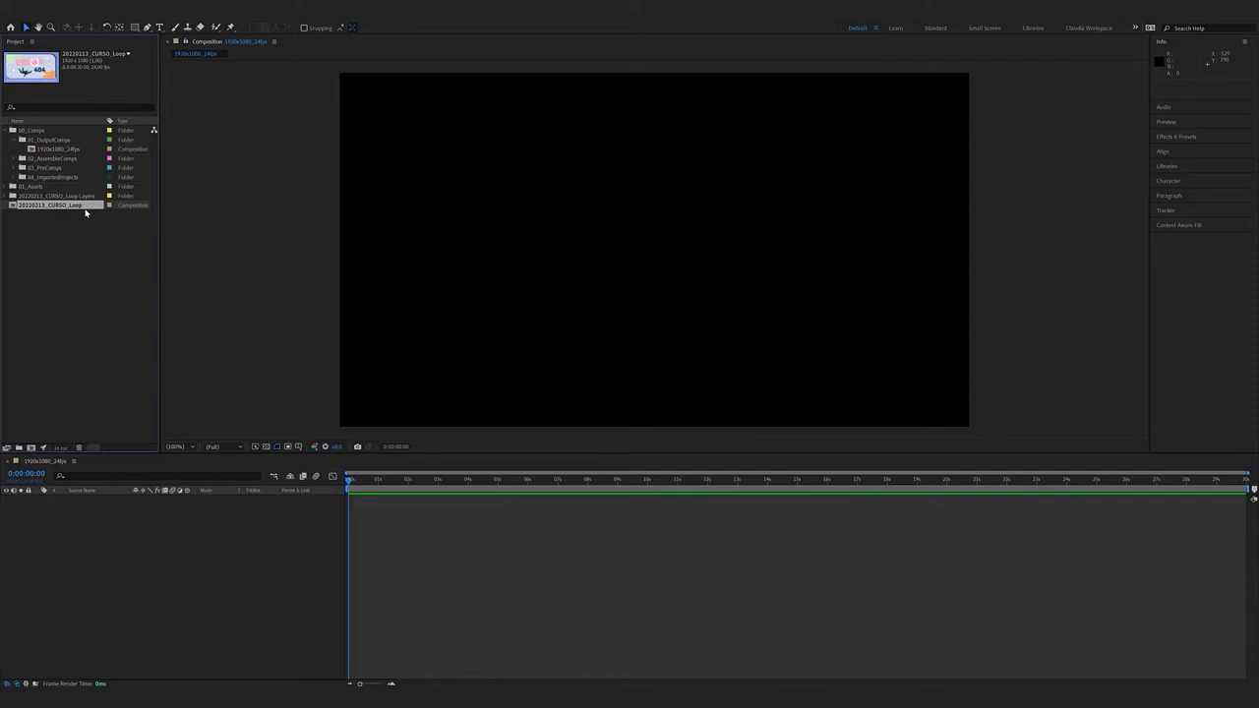
drag(90, 208, 80, 141)
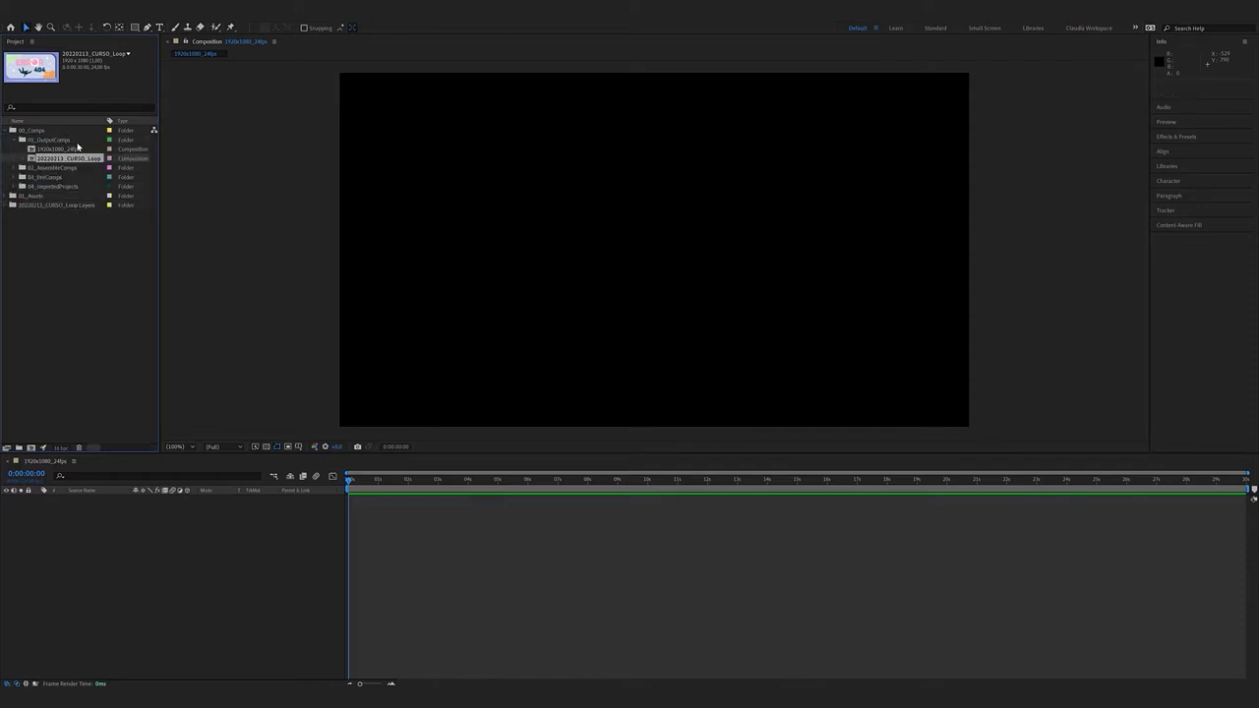
Delete the 1920x1080_24fps composition and review the Composition Settings of 20220213_CURSO_Loop
click(80, 149)
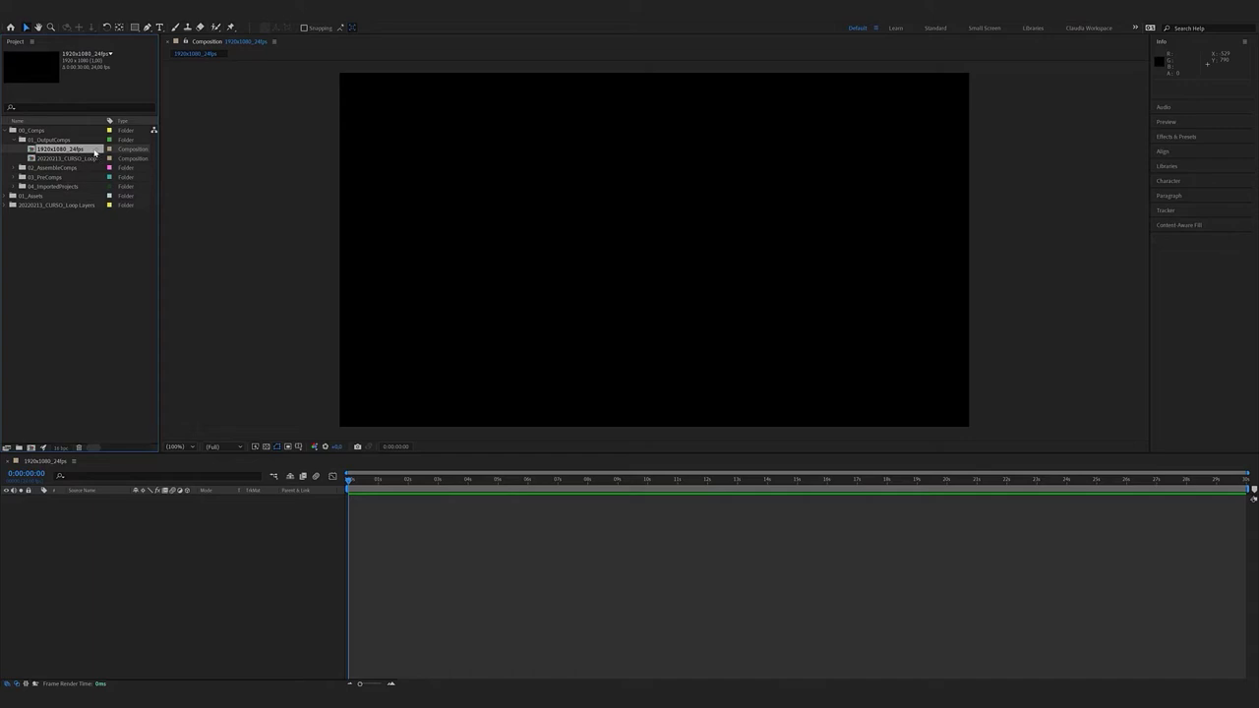
click(78, 447)
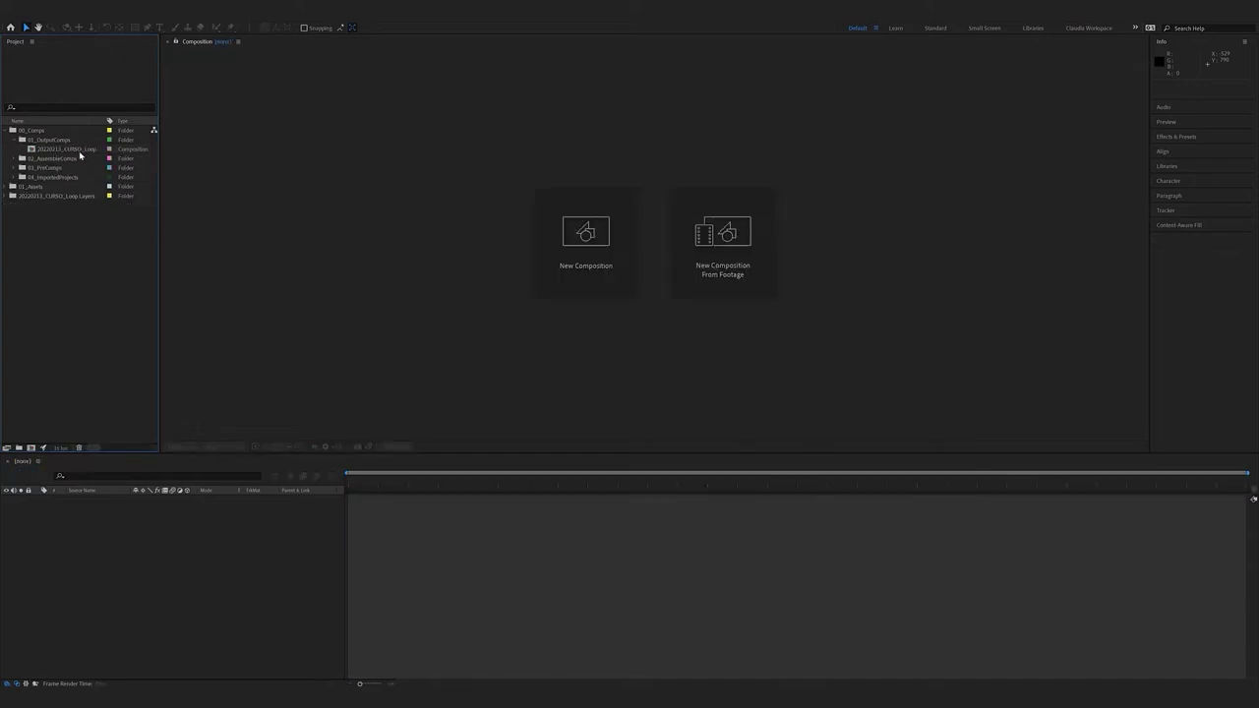
click(79, 149)
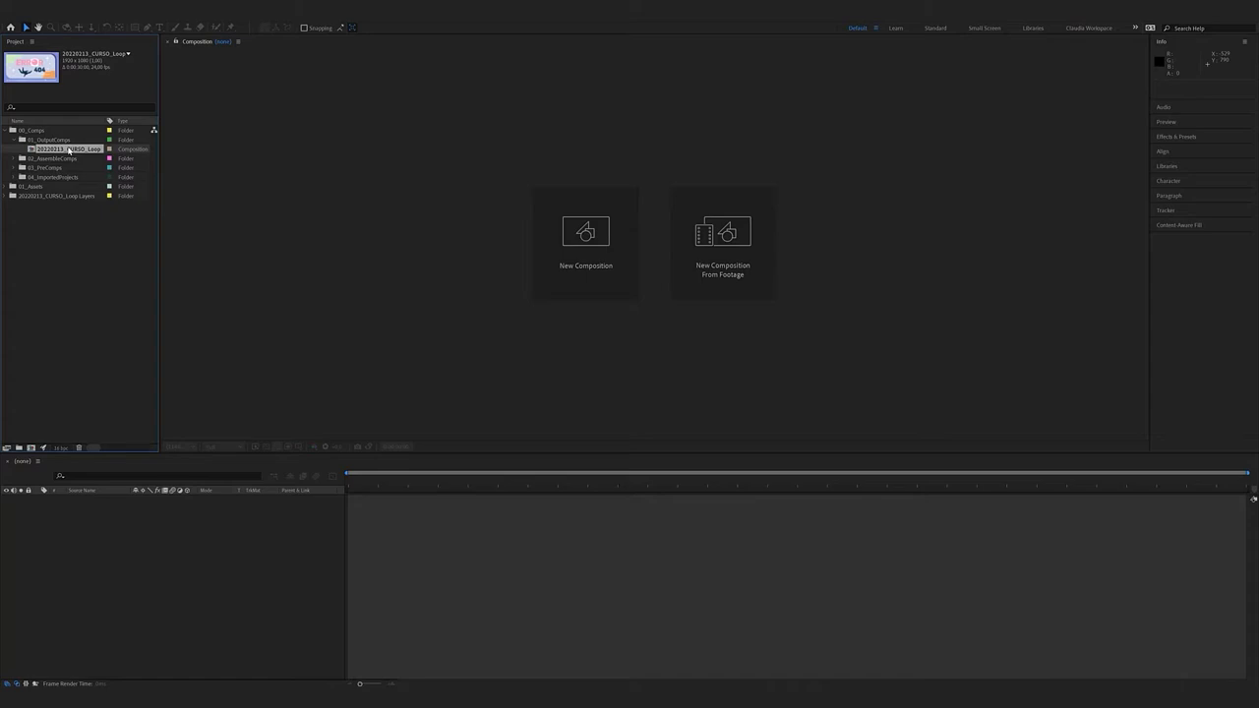
key(ctrl+k)
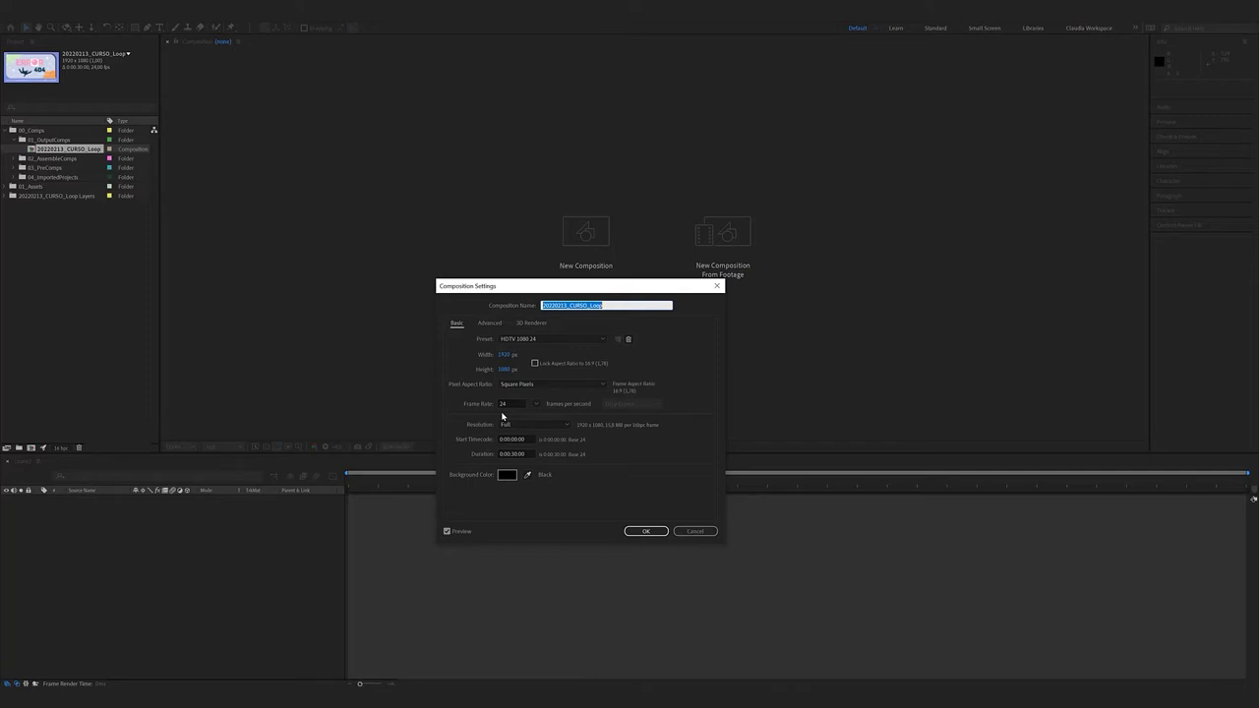
click(501, 415)
click(646, 531)
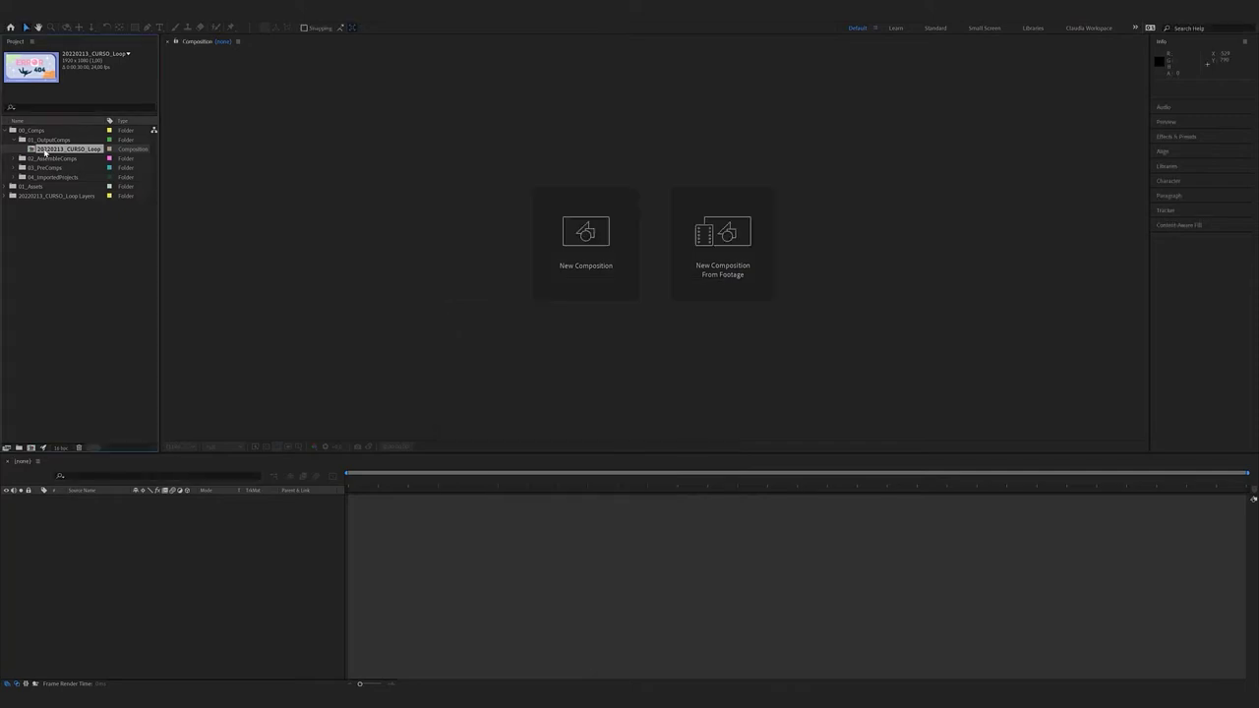
Open the 20220213_CURSO_Loop composition and look through its full list of imported layers
double_click(45, 150)
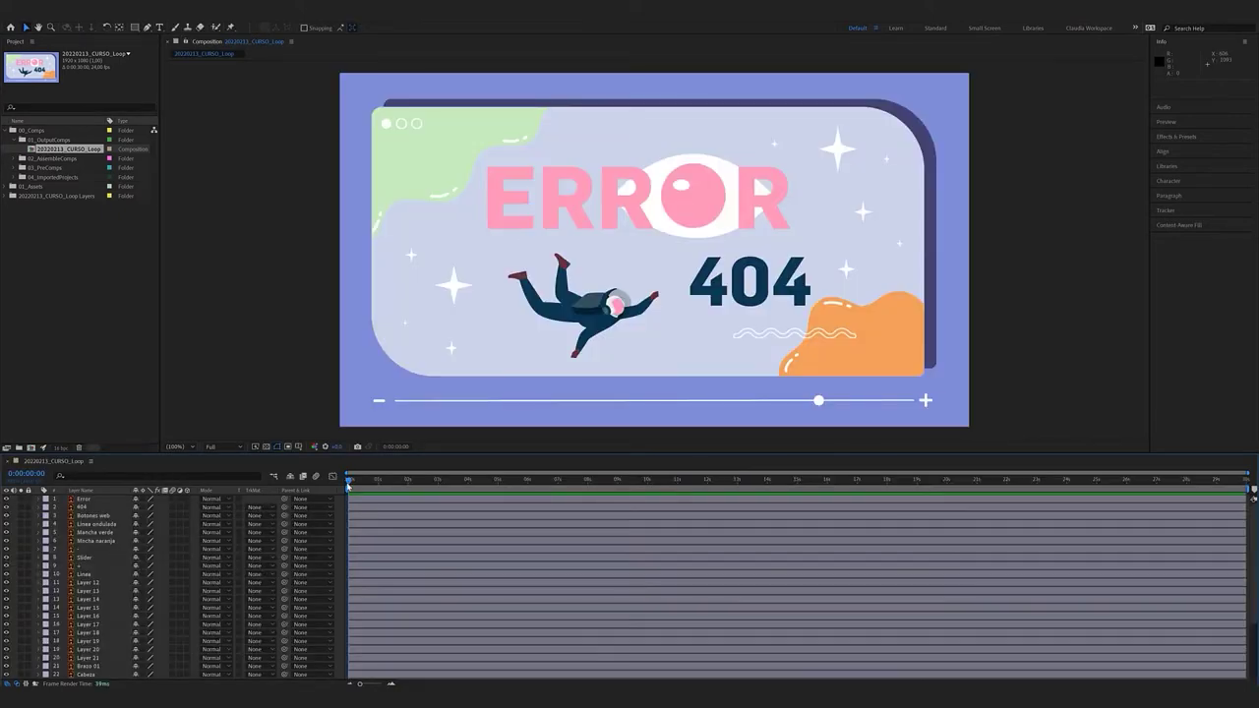
scroll(87, 587, down, 4)
scroll(100, 617, up, 3)
scroll(99, 588, down, 3)
scroll(100, 590, up, 3)
scroll(98, 607, down, 3)
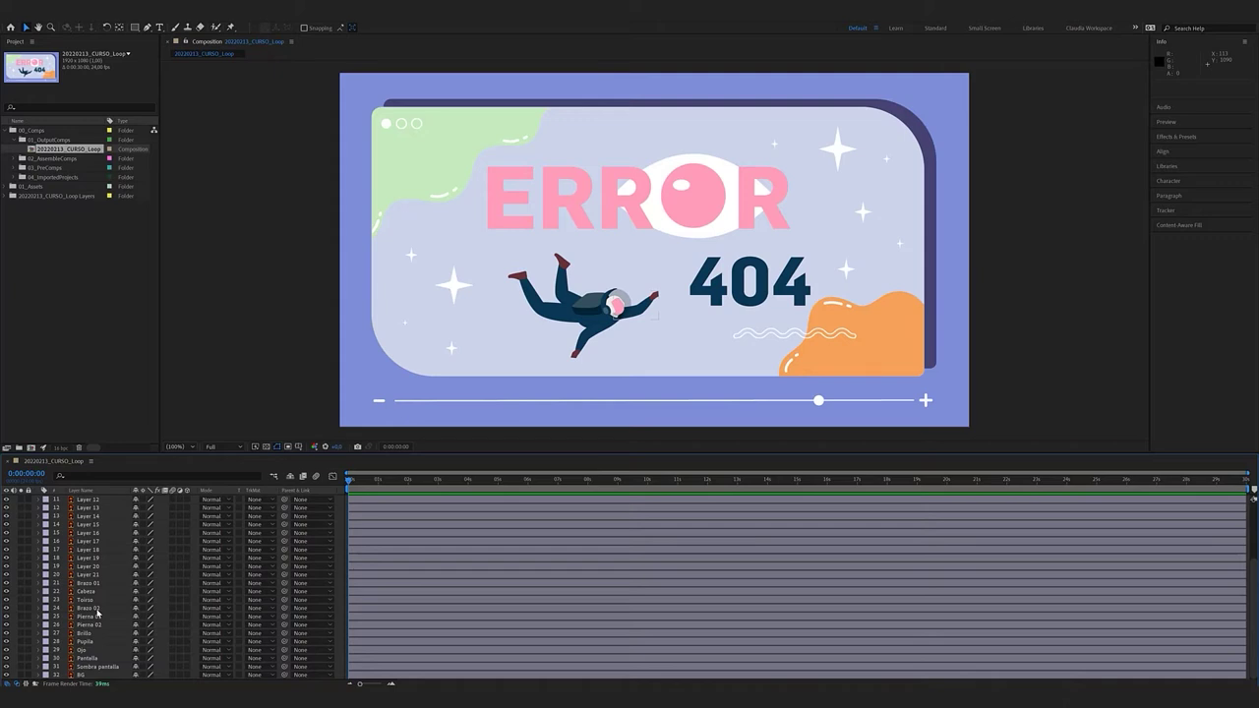
scroll(98, 610, up, 3)
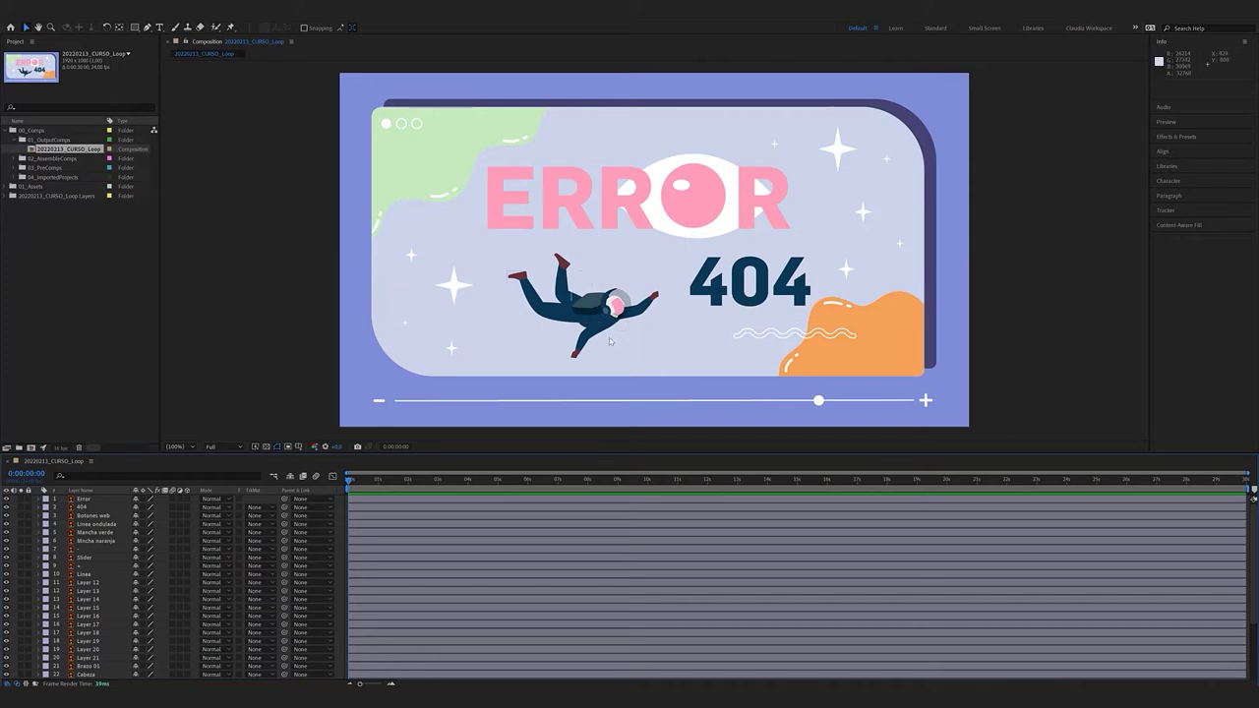
scroll(102, 592, down, 4)
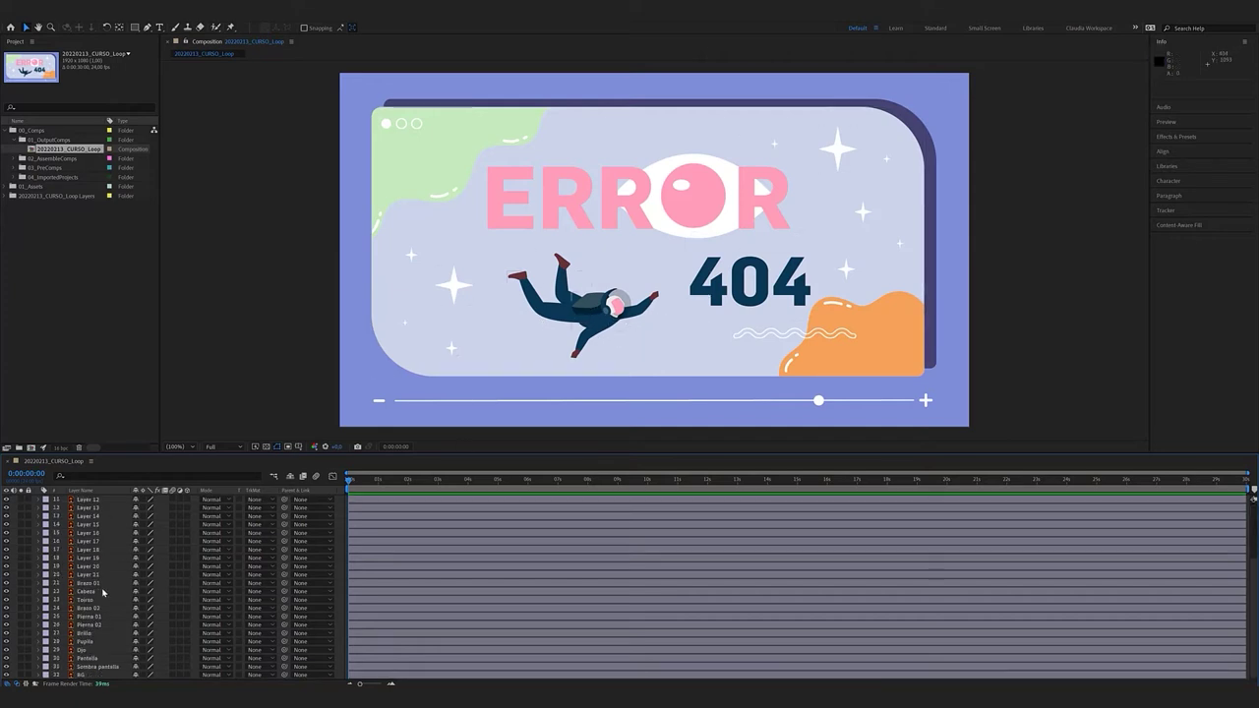
scroll(102, 638, up, 4)
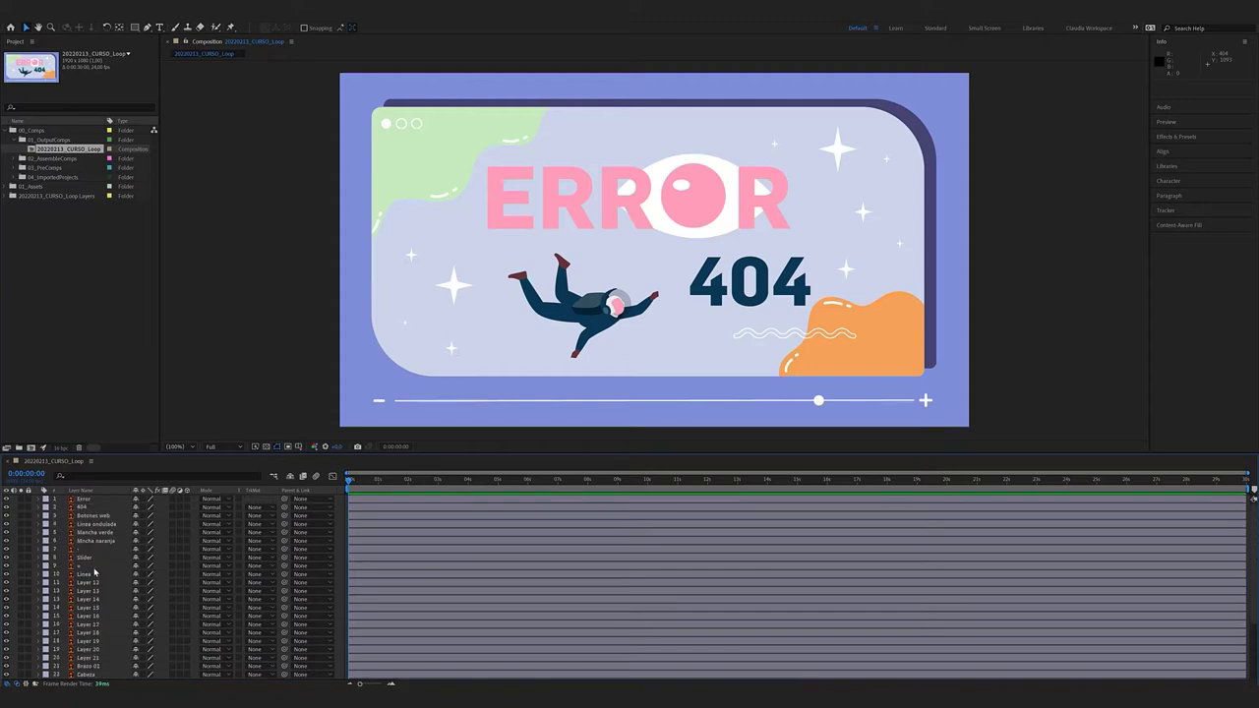
scroll(106, 588, down, 4)
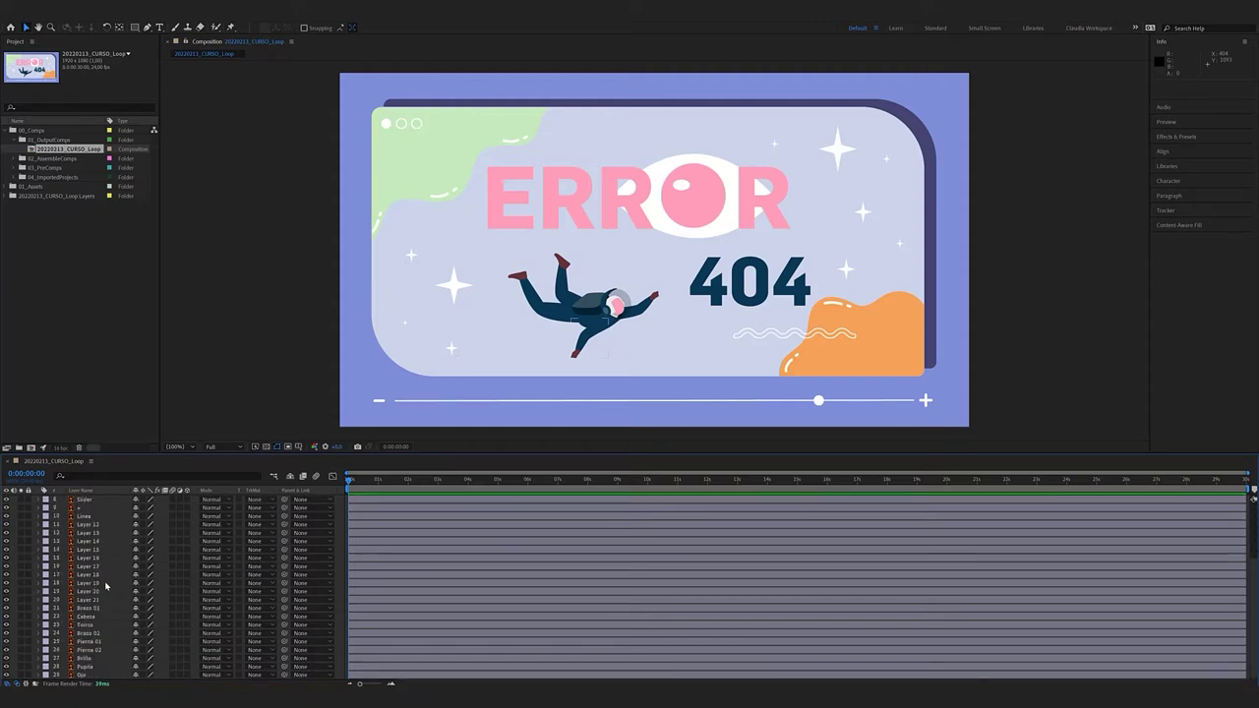
scroll(105, 580, up, 4)
scroll(95, 531, down, 4)
Rename the astronaut's torso layer as Torso
click(110, 630)
click(97, 624)
shift+click(82, 616)
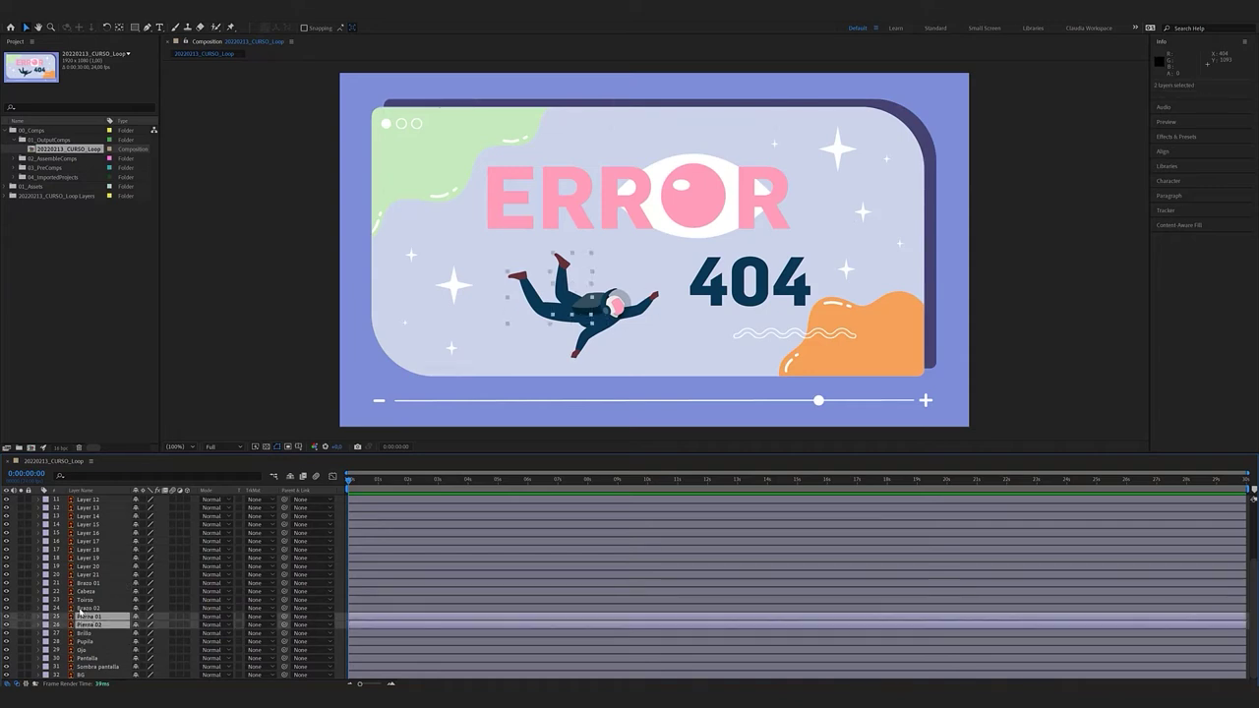
shift+click(83, 608)
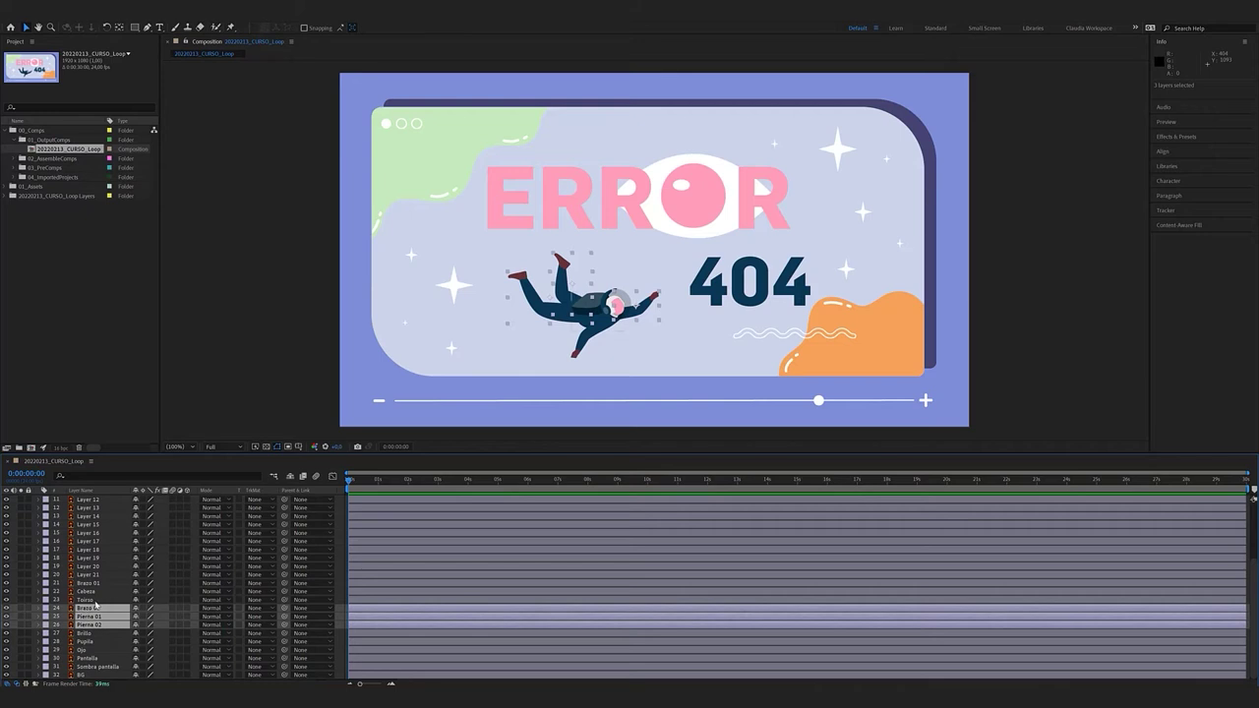
shift+click(86, 600)
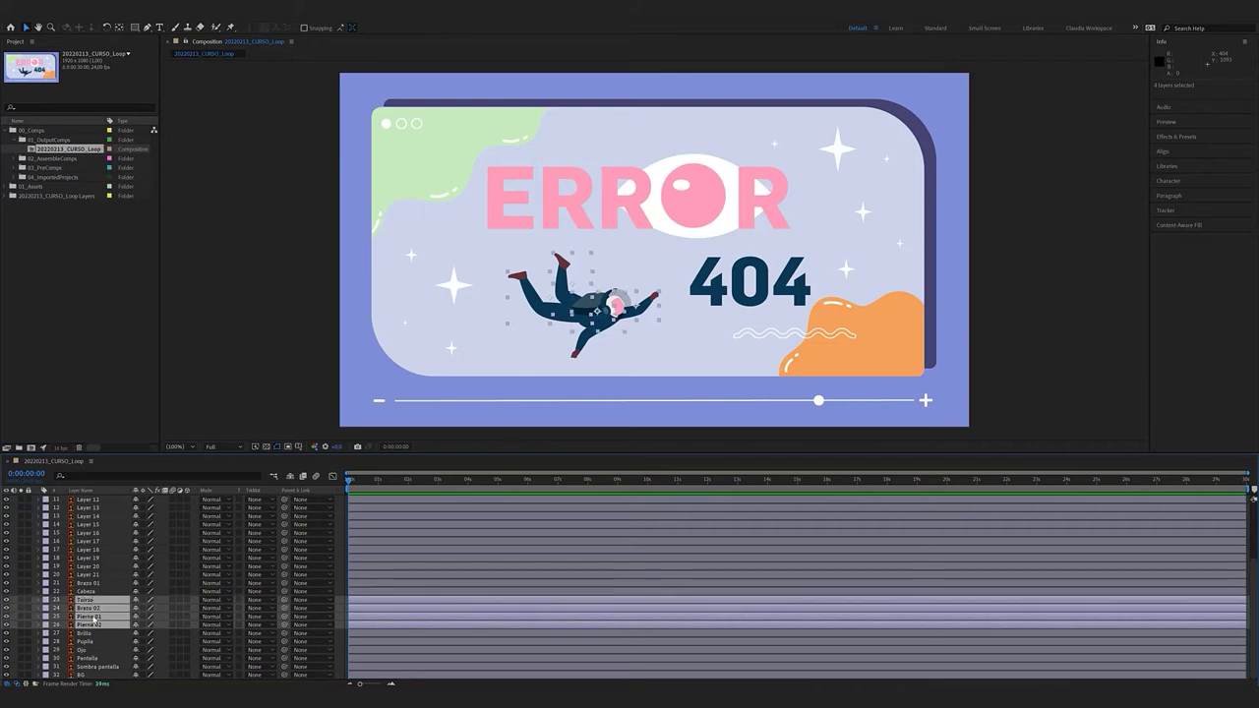
click(87, 600)
key(Return)
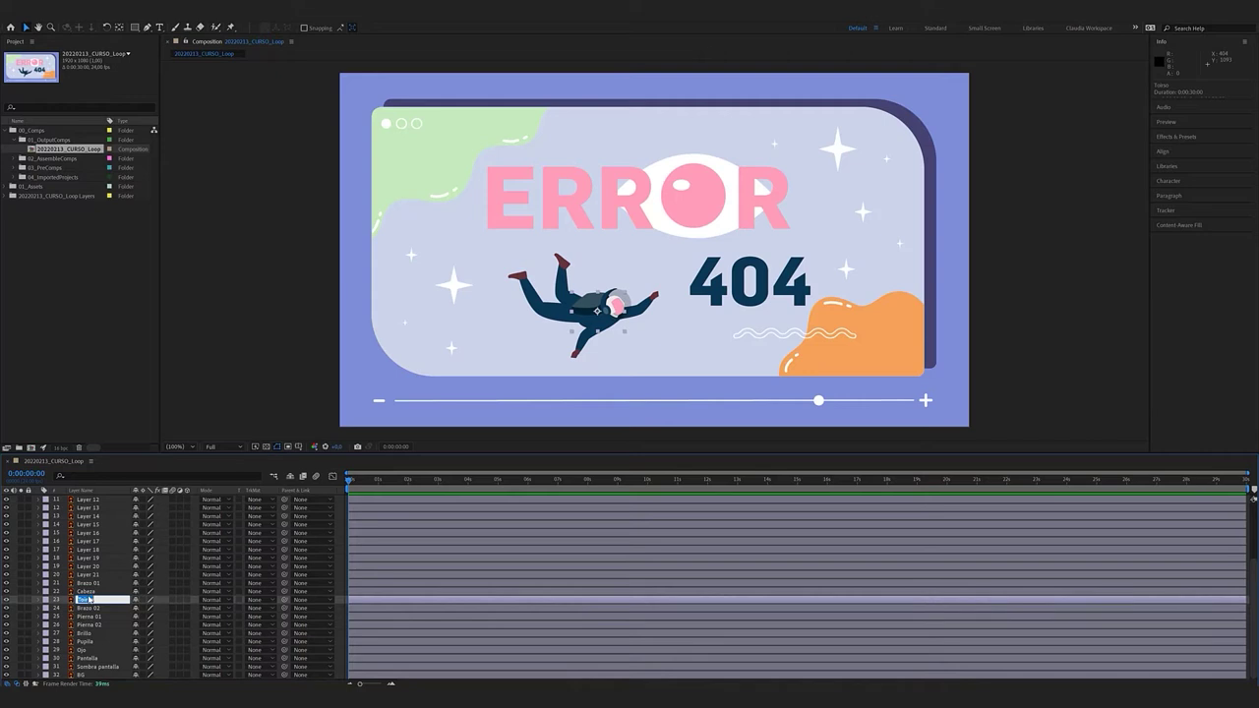
Pre-compose the six astronaut layers, Brazo 01 through Pierna 02, into a new composition named Astronauta
click(93, 593)
shift+click(100, 624)
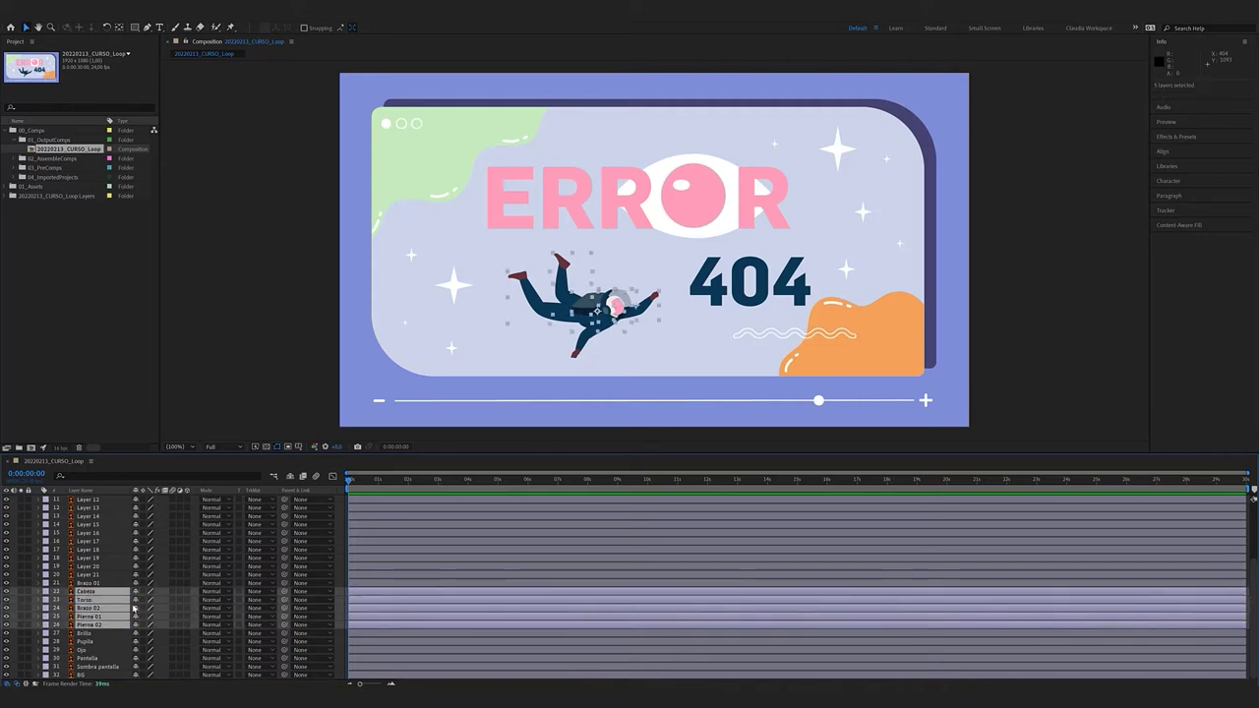
shift+click(88, 583)
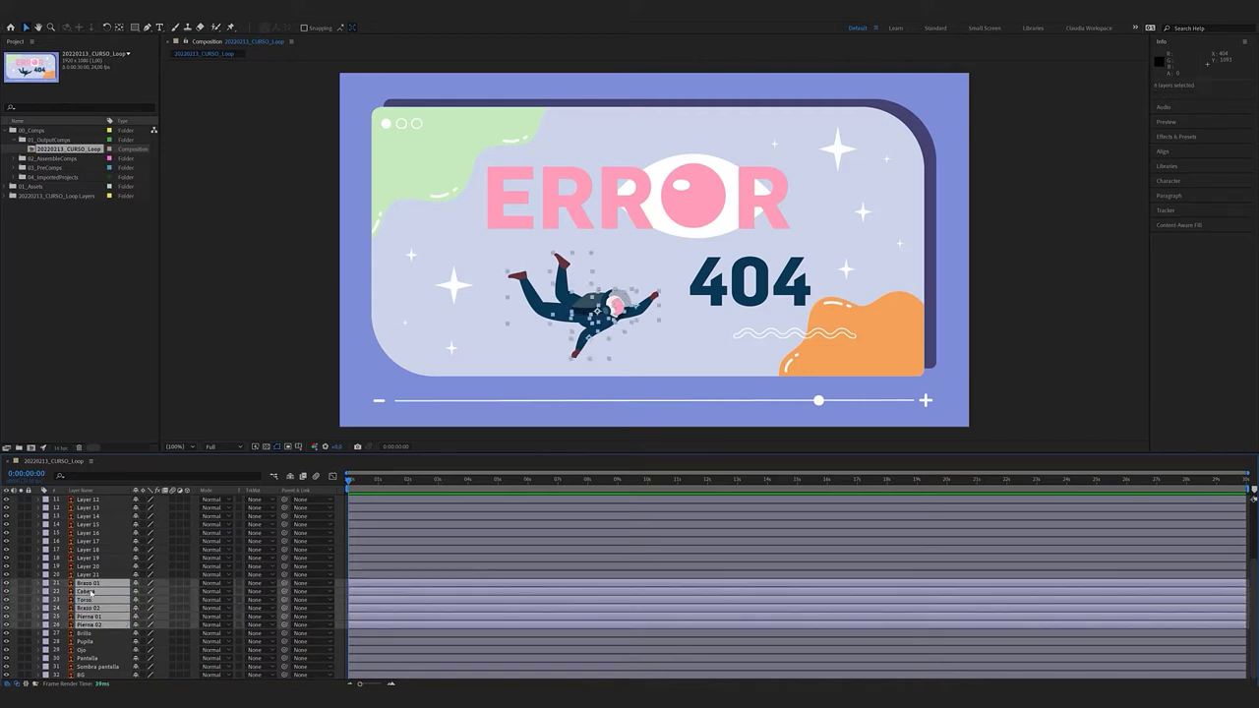
click(7, 584)
click(7, 584)
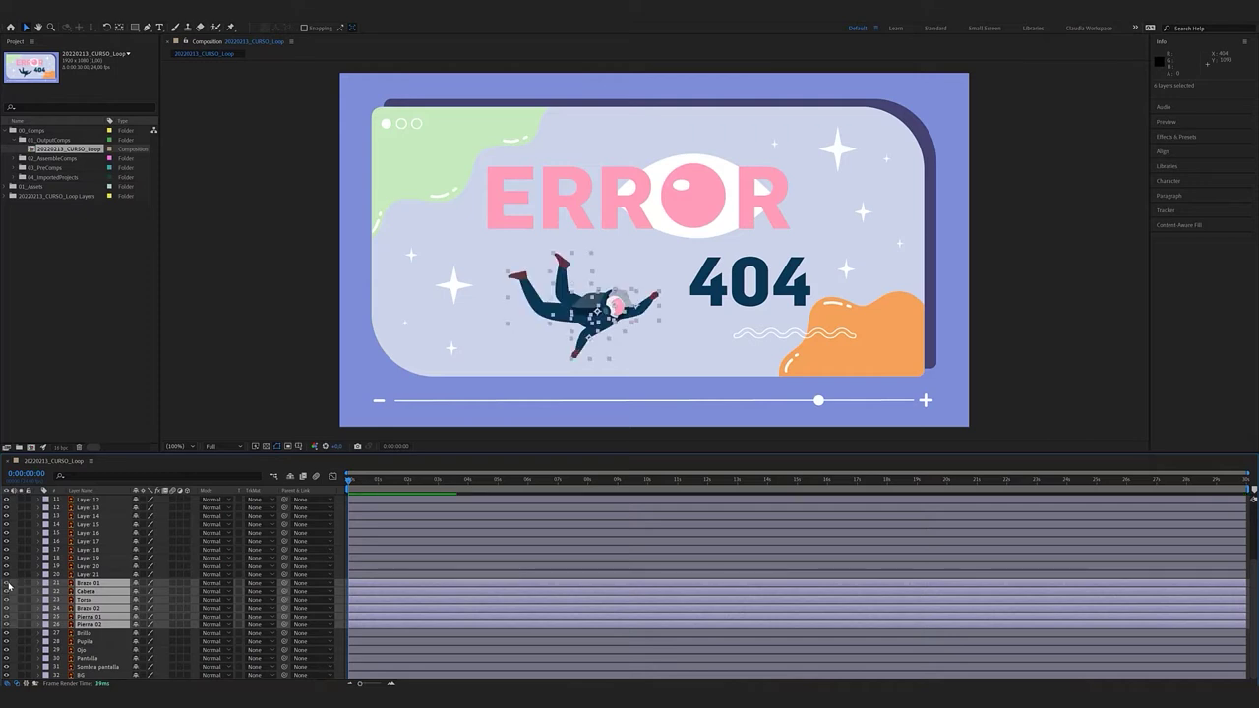
right_click(112, 590)
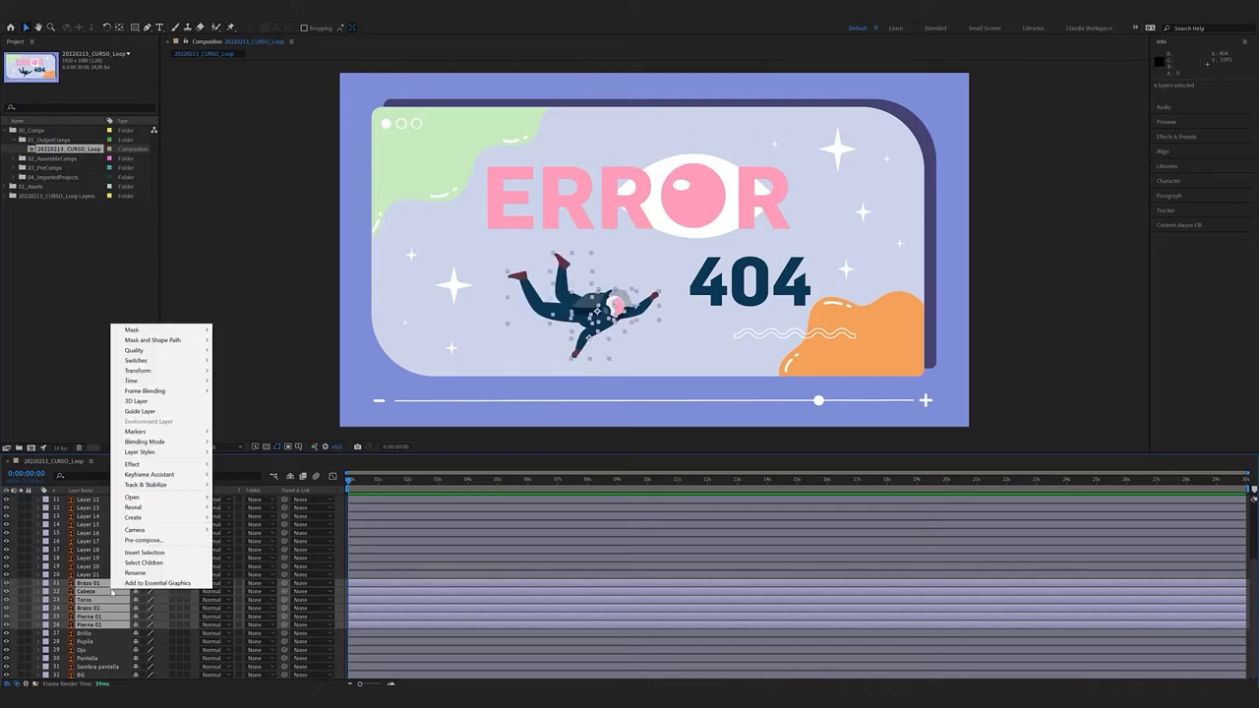
click(150, 541)
text(Astronauta)
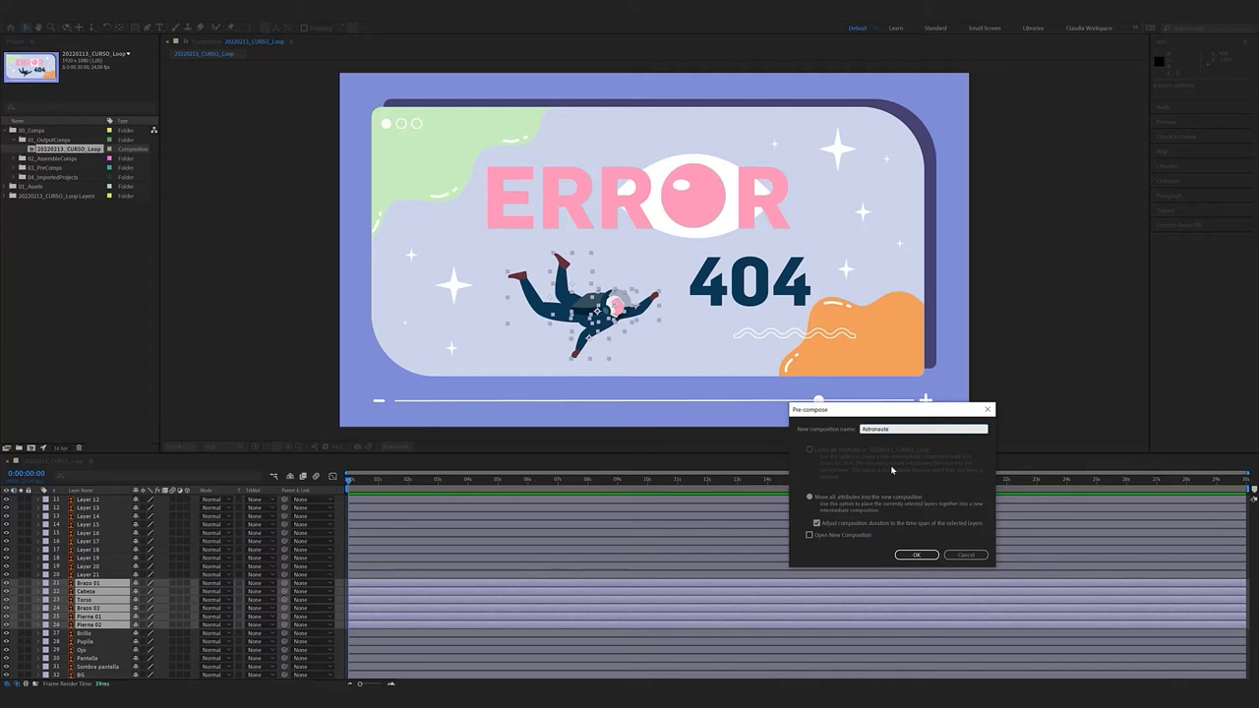
click(916, 555)
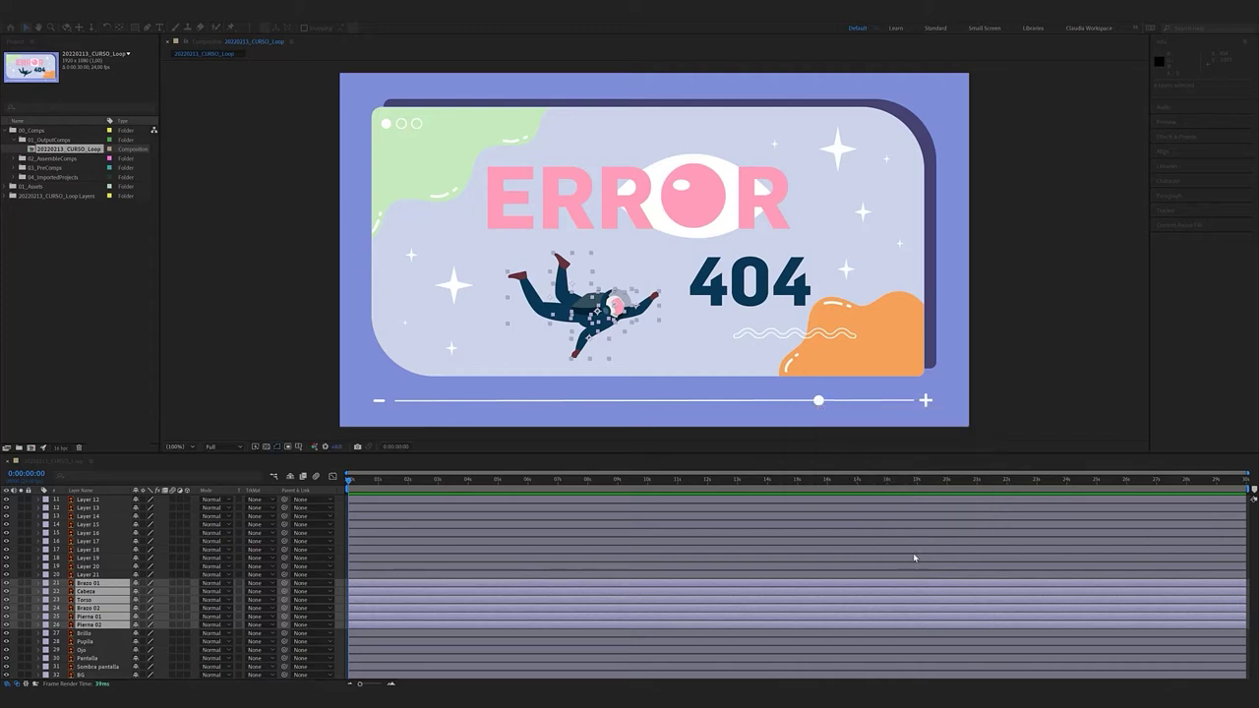
Move the Astronauta composition from 01_OutputComps into the 03_PreComps folder
click(58, 158)
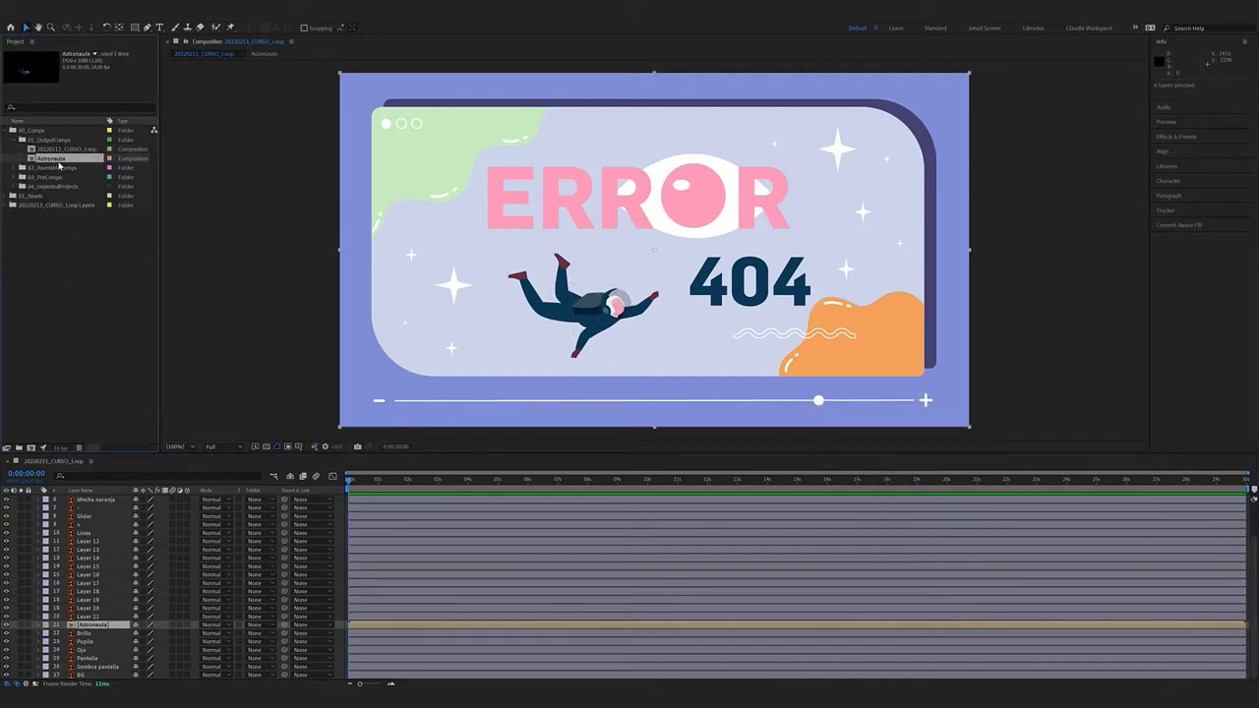
drag(78, 163, 63, 176)
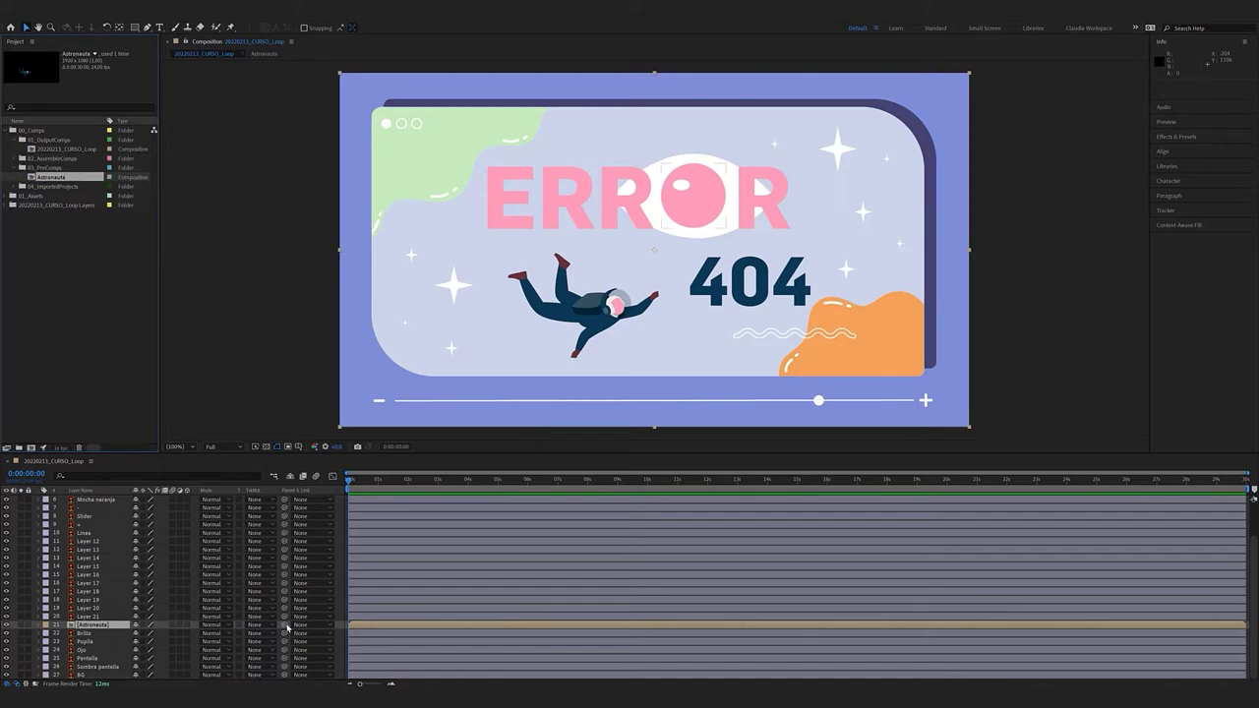
click(433, 643)
Pre-compose the eye layers Brillo, Pupila and Ojo into a new composition named Ojo
scroll(413, 627, up, 1)
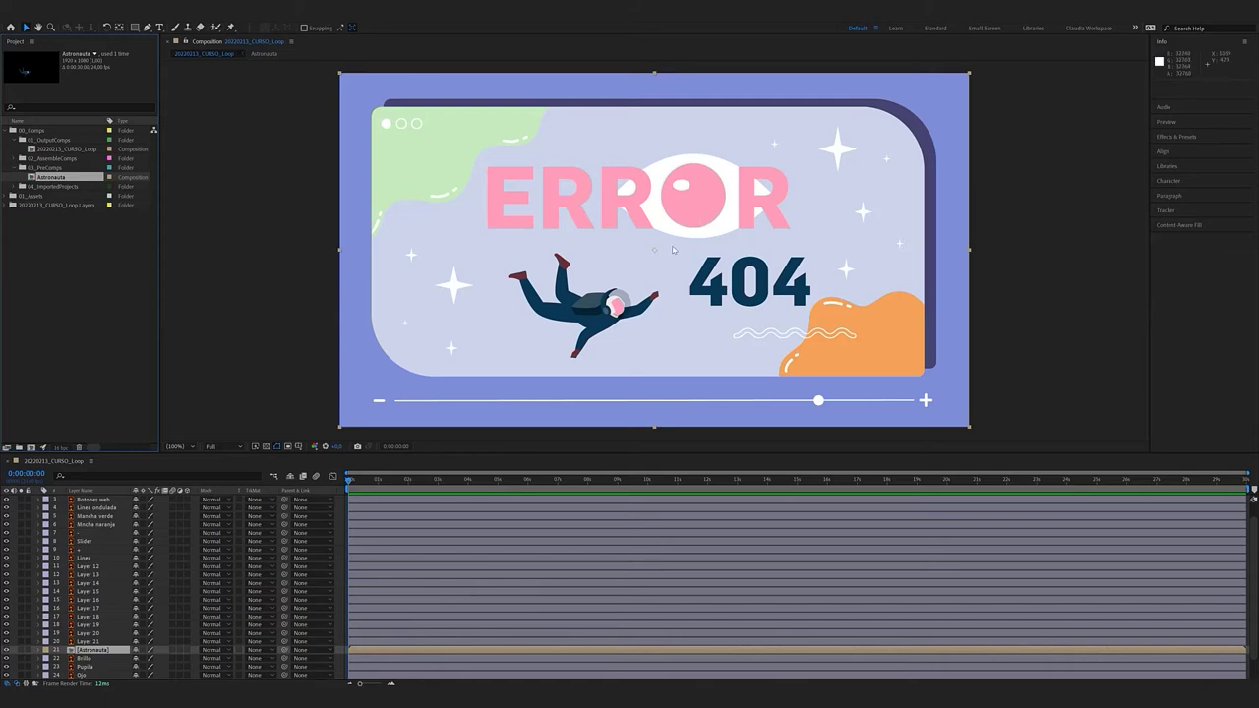
scroll(92, 620, down, 3)
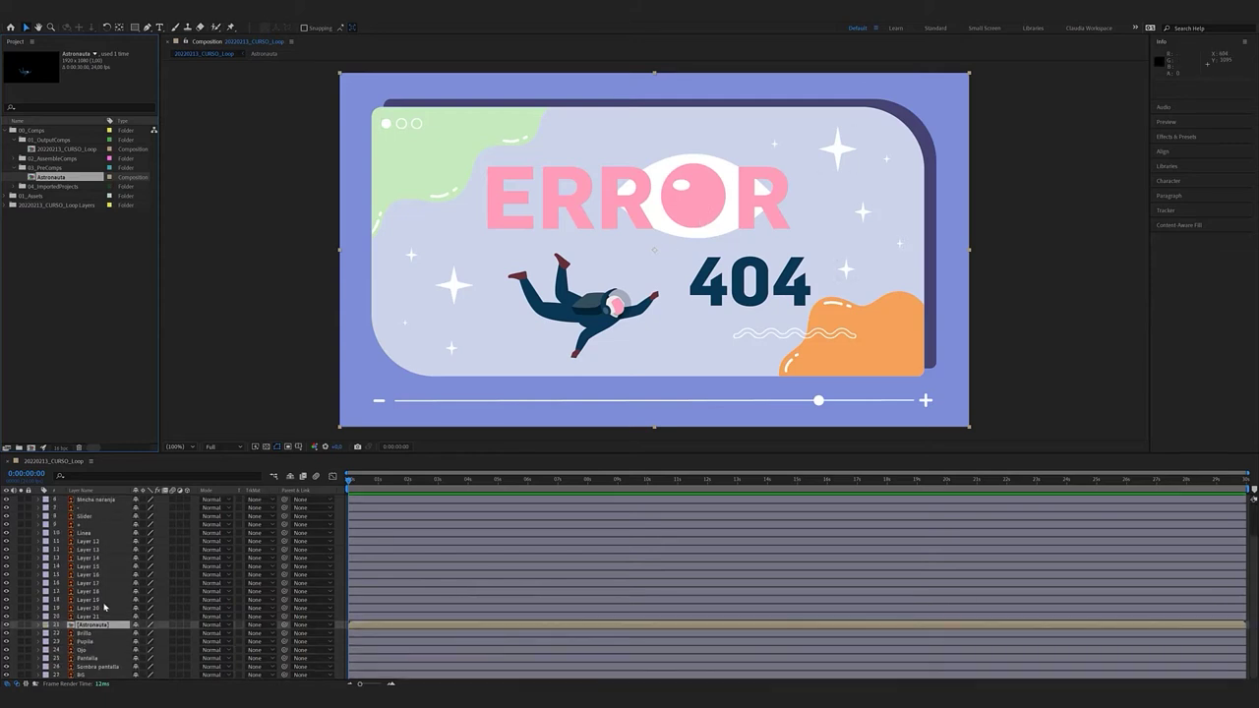
click(88, 650)
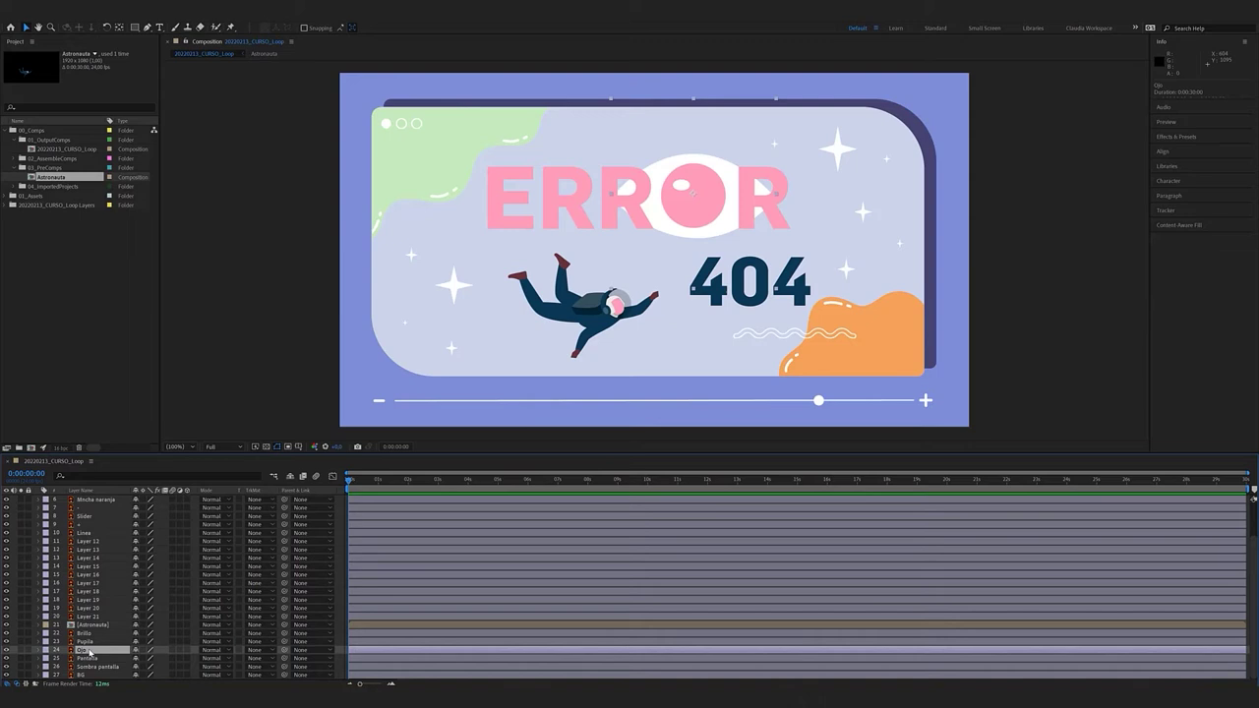
ctrl+click(112, 641)
ctrl+click(114, 634)
right_click(112, 642)
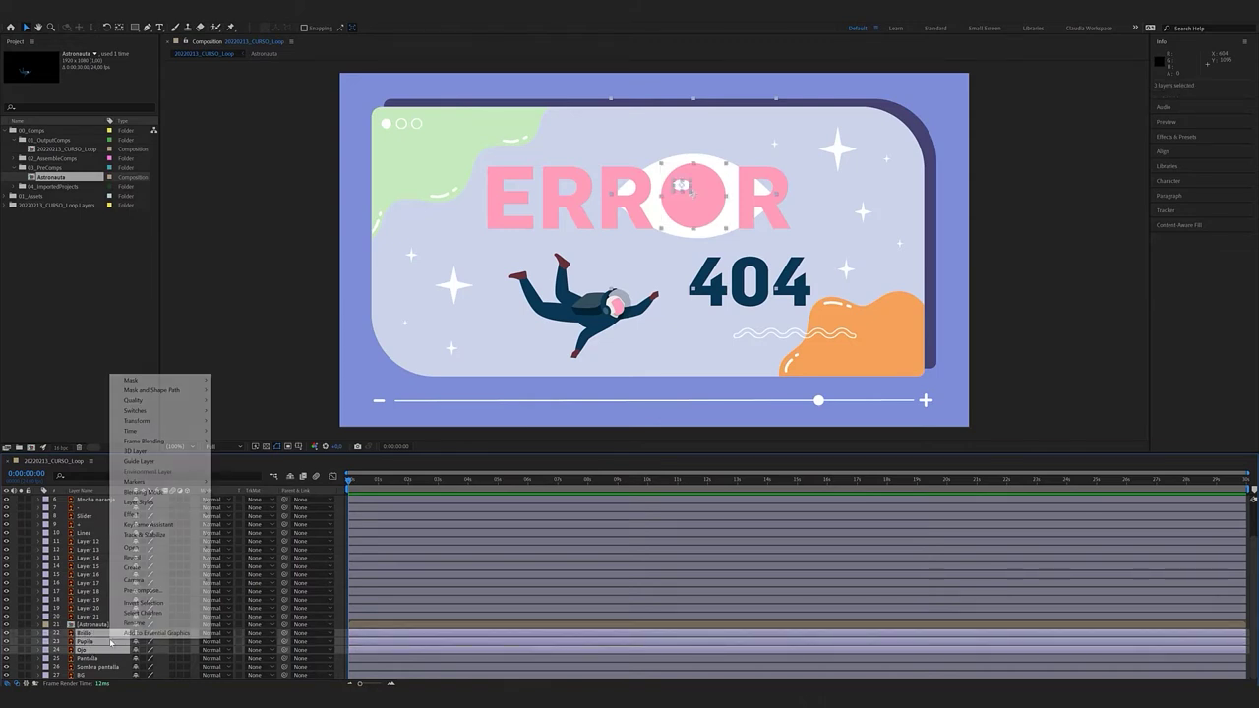
click(146, 590)
text(Ojo)
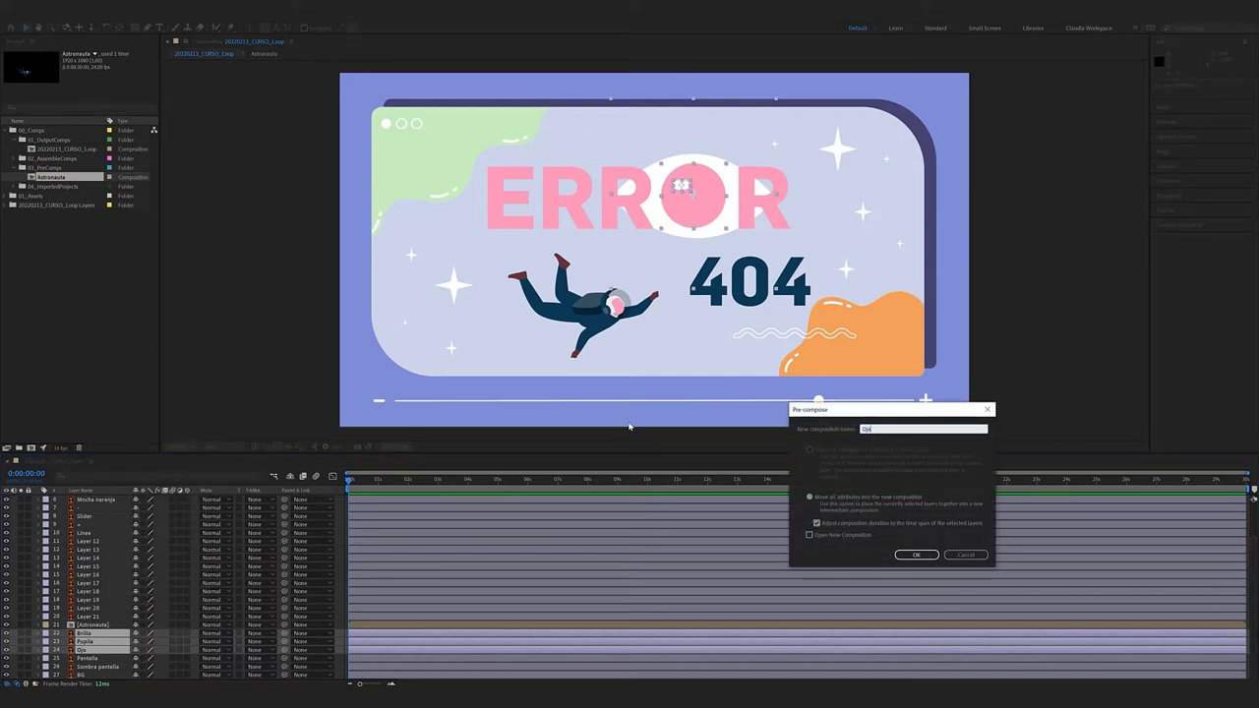
key(Return)
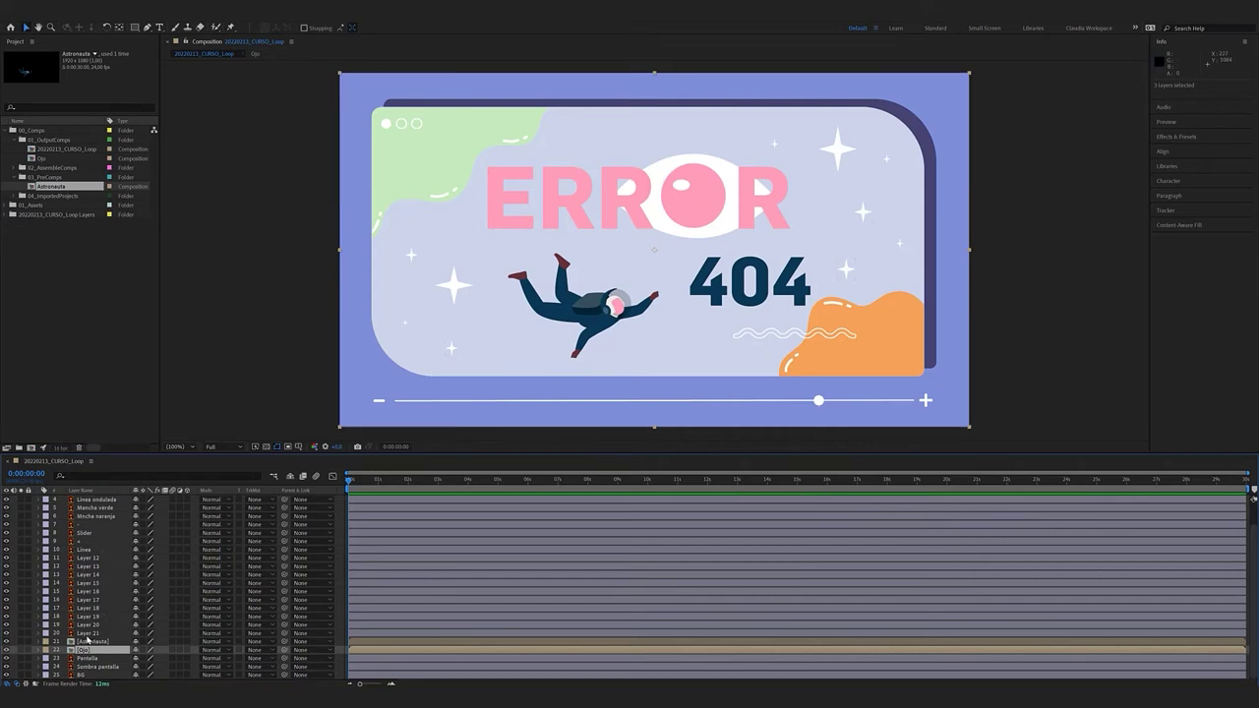
Pre-compose the star layers, Layer 12 through Layer 21, into a new composition named Estrellas
click(88, 634)
shift+click(87, 558)
right_click(110, 590)
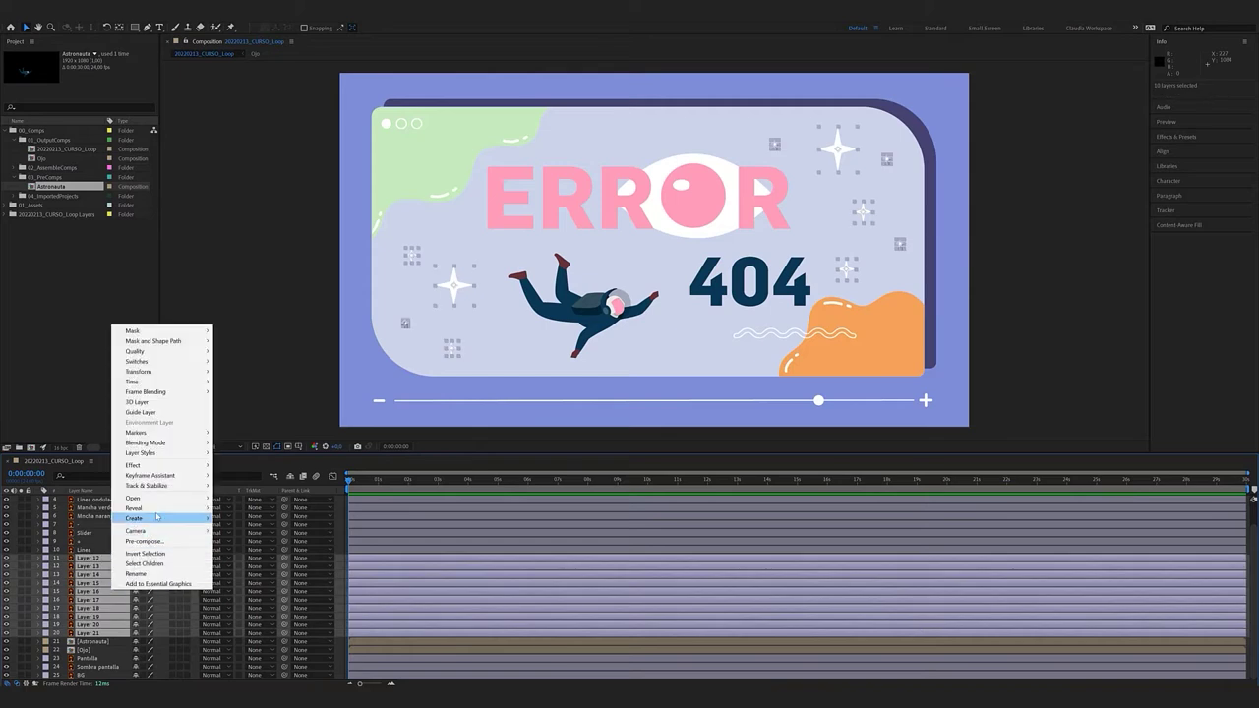
click(158, 543)
text(Estre)
key(Return)
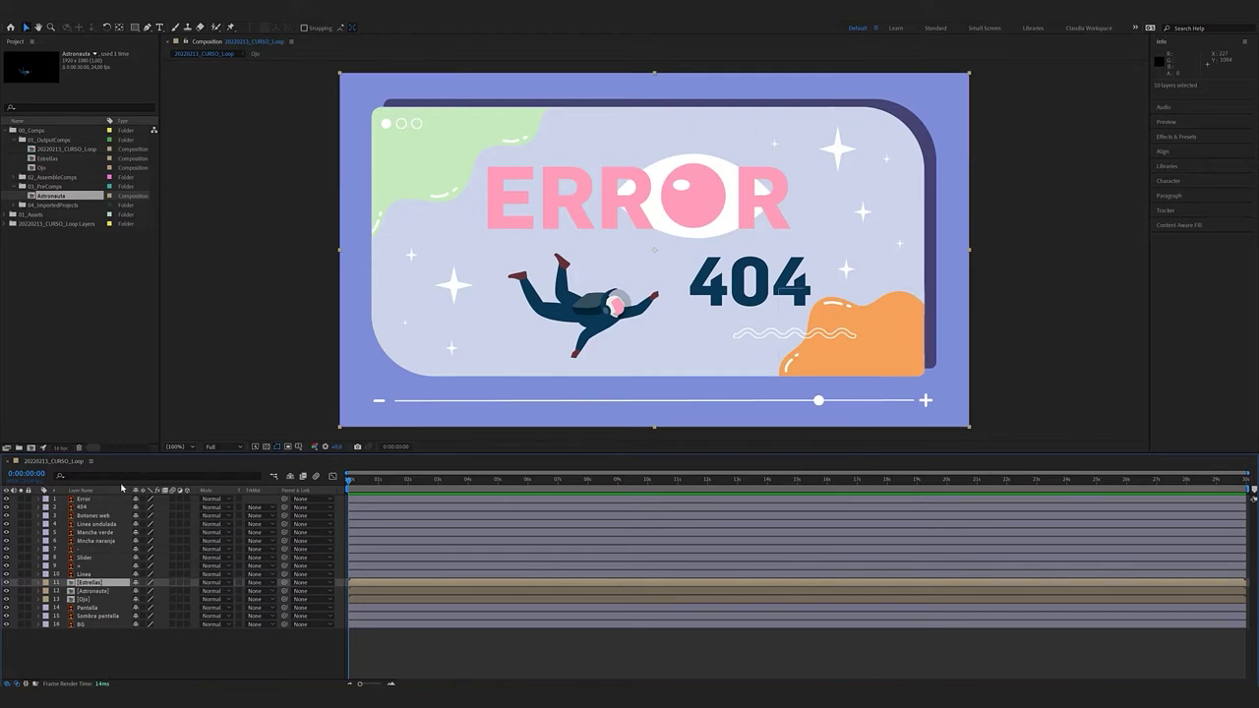
click(215, 675)
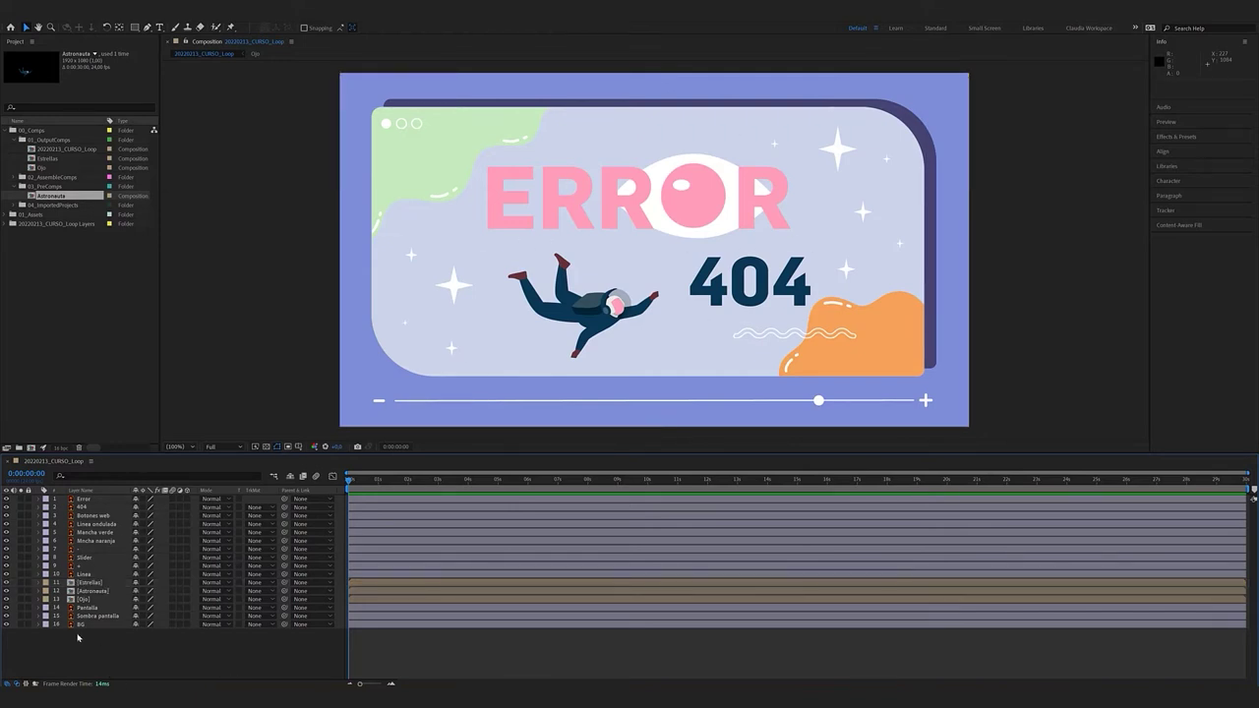
Open the Astronauta precomposition and inspect the astronaut and its separate body-part layers
double_click(118, 592)
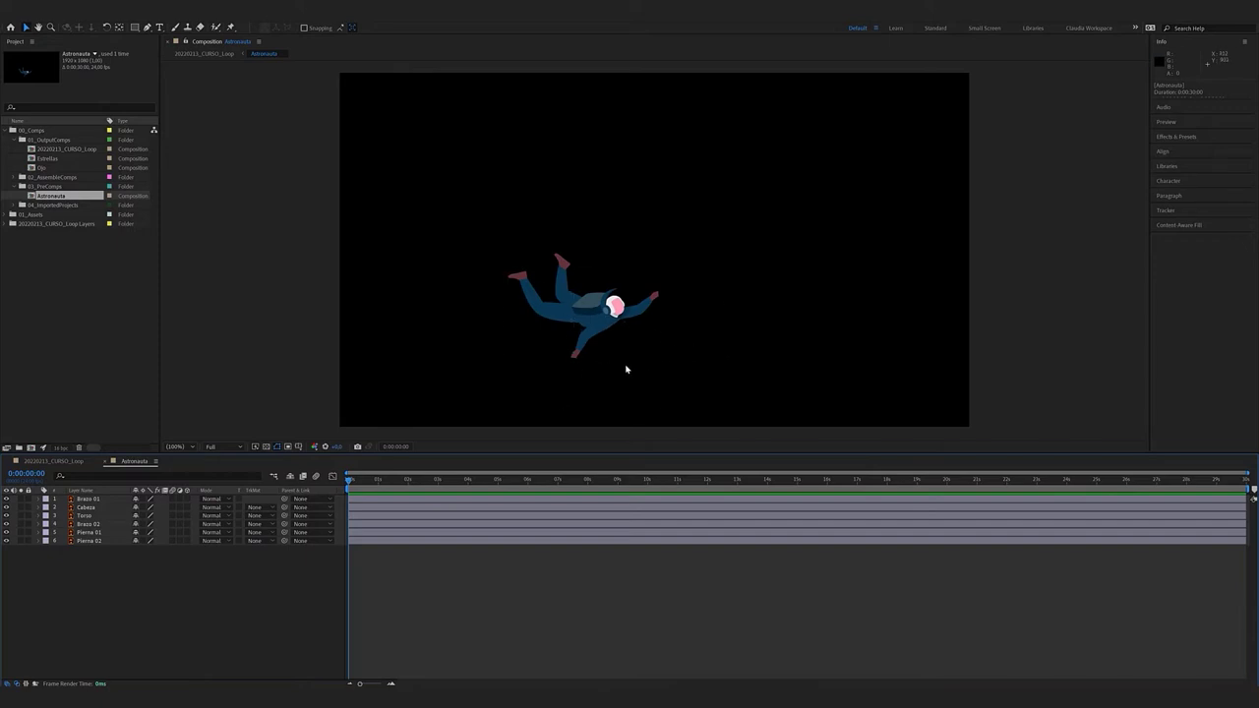
scroll(620, 364, up, 2)
scroll(679, 354, down, 4)
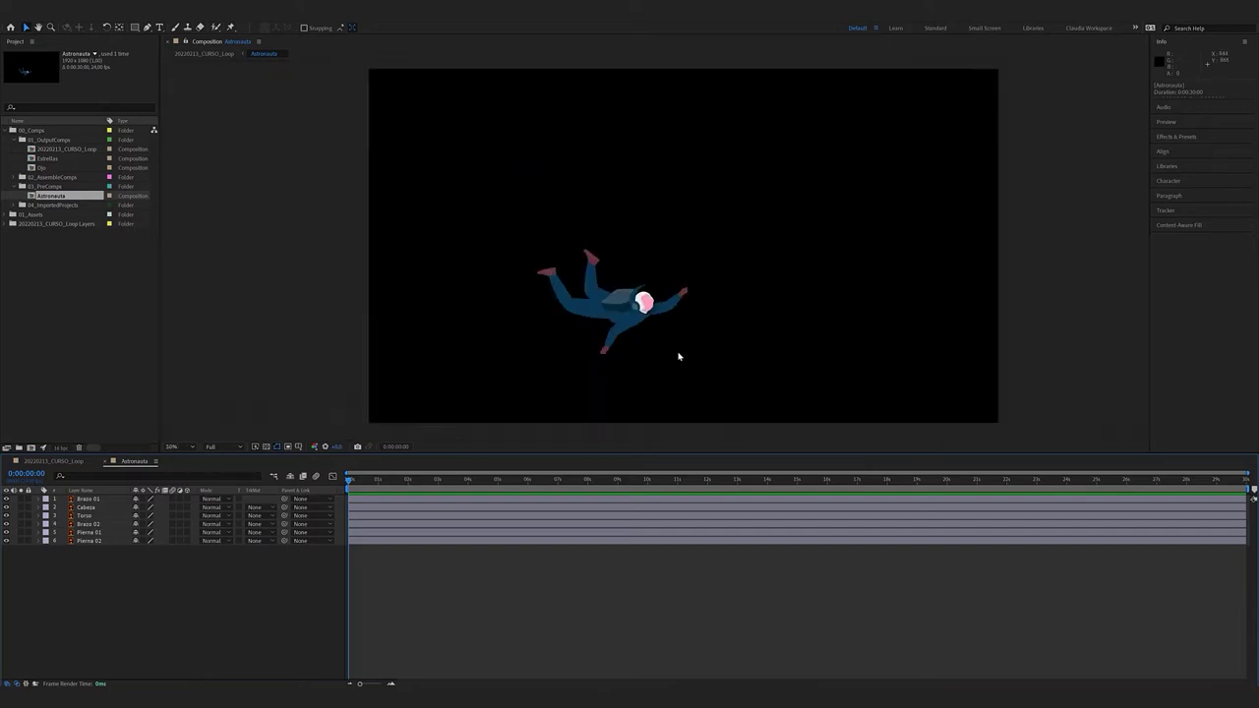
scroll(663, 370, up, 2)
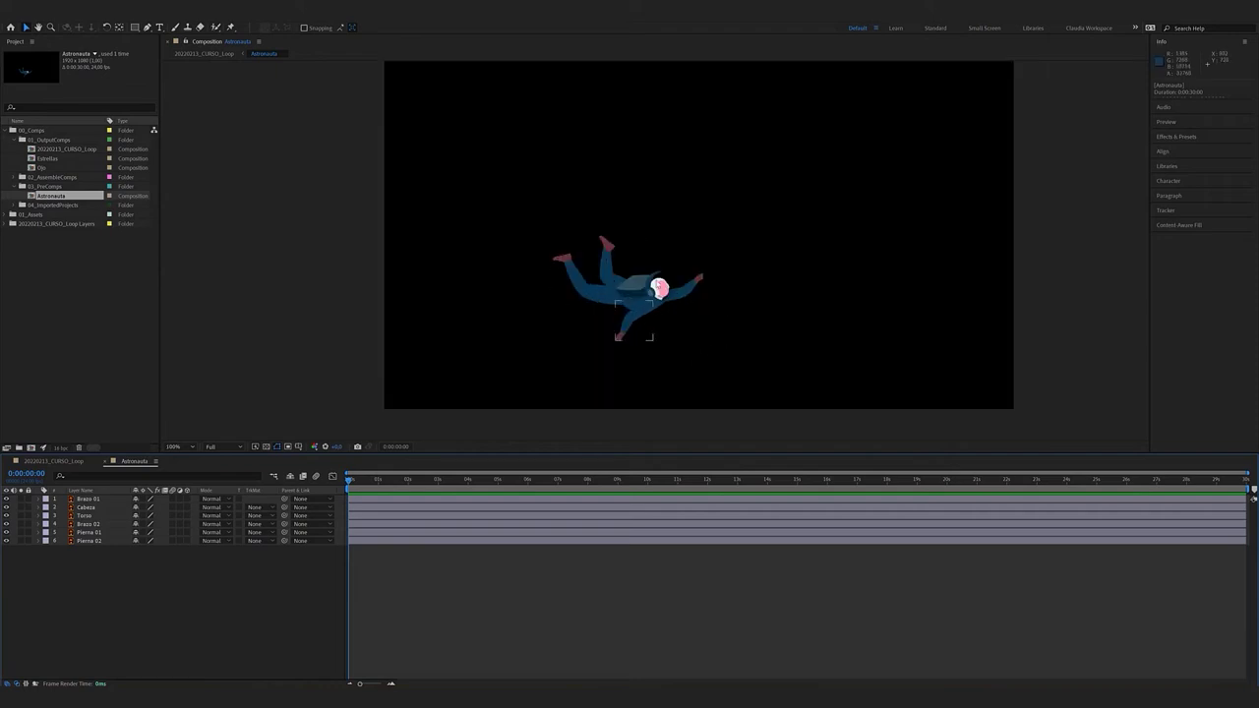
Try rotating the Brazo 01 arm about its default central anchor point and undo the rotation
scroll(679, 348, up, 1)
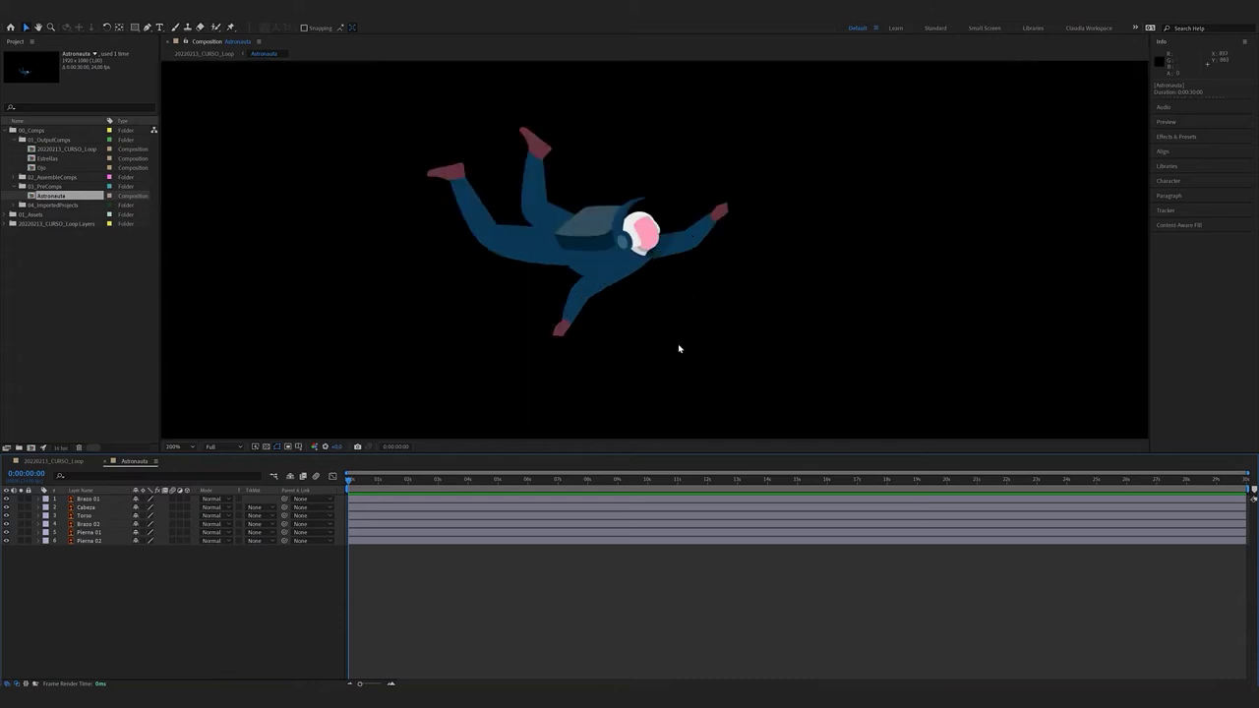
click(563, 326)
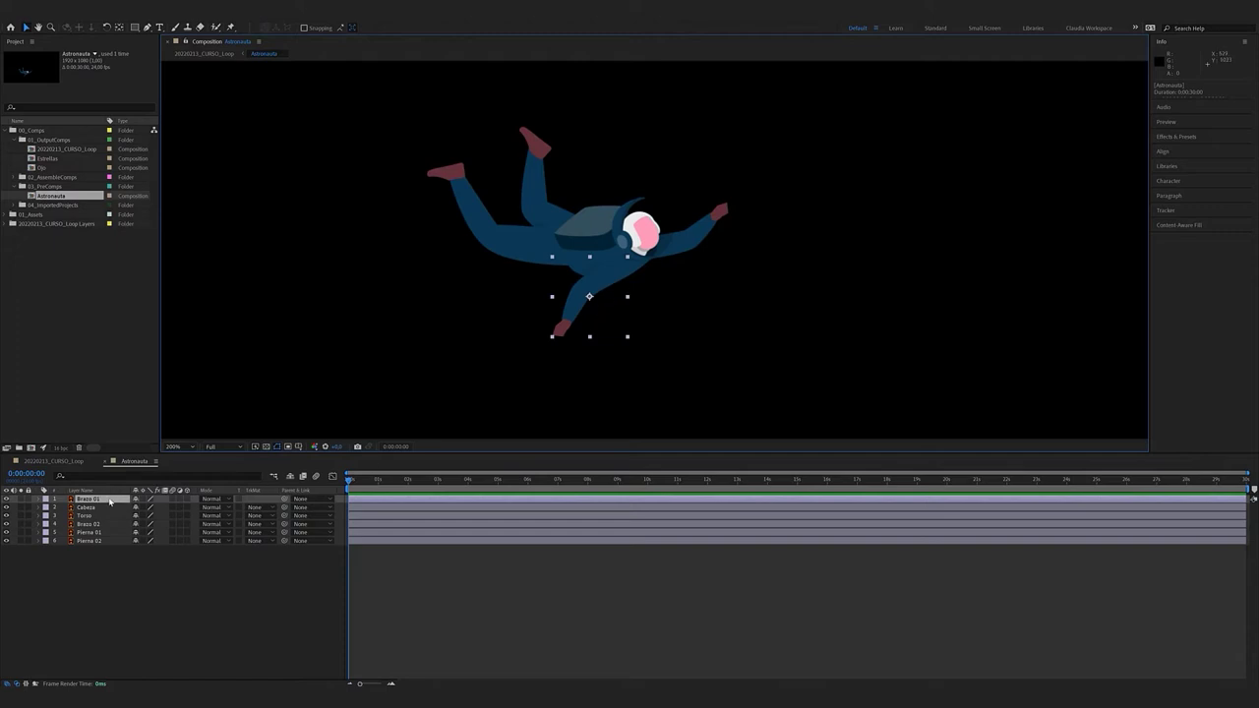
key(r)
mouse_move(148, 508)
mouse_down()
mouse_move(172, 509)
mouse_move(124, 508)
mouse_move(214, 508)
mouse_move(147, 509)
mouse_up()
key(ctrl+z)
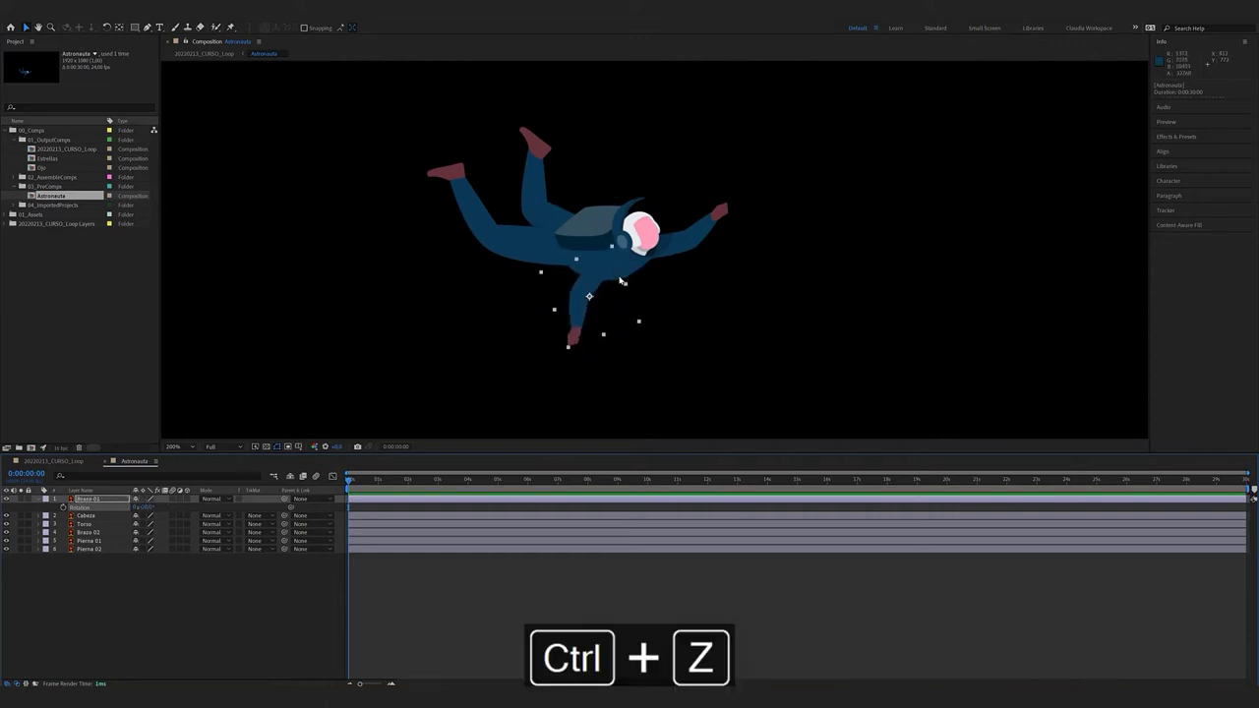
Move the Brazo 01 anchor point to the shoulder, test the arm's rotation and undo the test rotations
key(y)
drag(590, 297, 613, 271)
mouse_move(144, 506)
mouse_down()
mouse_move(160, 506)
mouse_move(131, 506)
mouse_move(150, 507)
mouse_up()
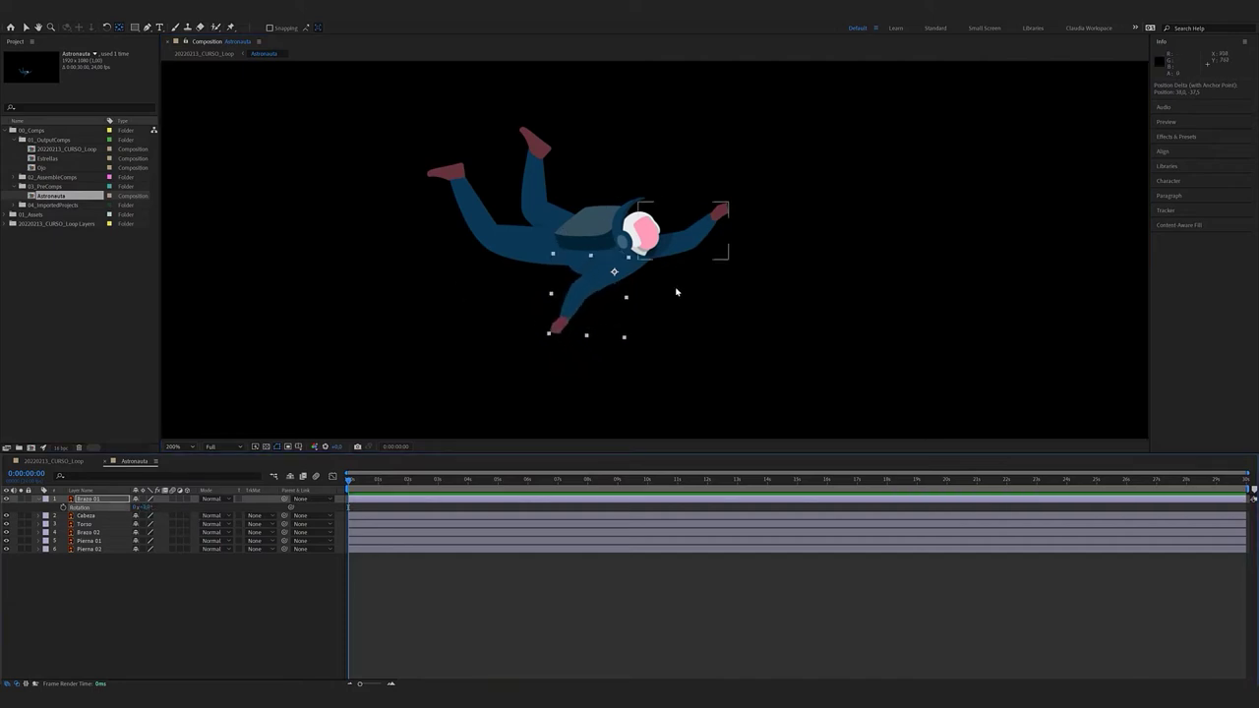
drag(146, 507, 139, 508)
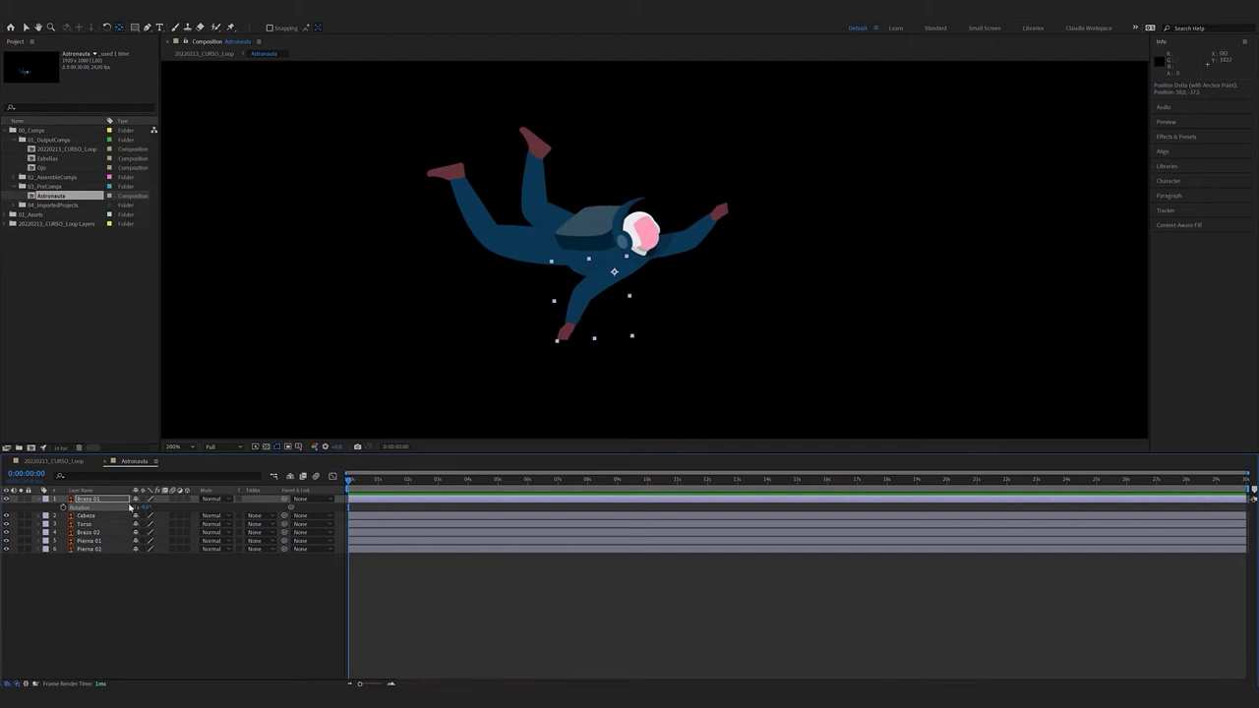
mouse_move(142, 507)
mouse_down()
mouse_move(154, 508)
mouse_move(142, 506)
mouse_up()
key(ctrl+z)
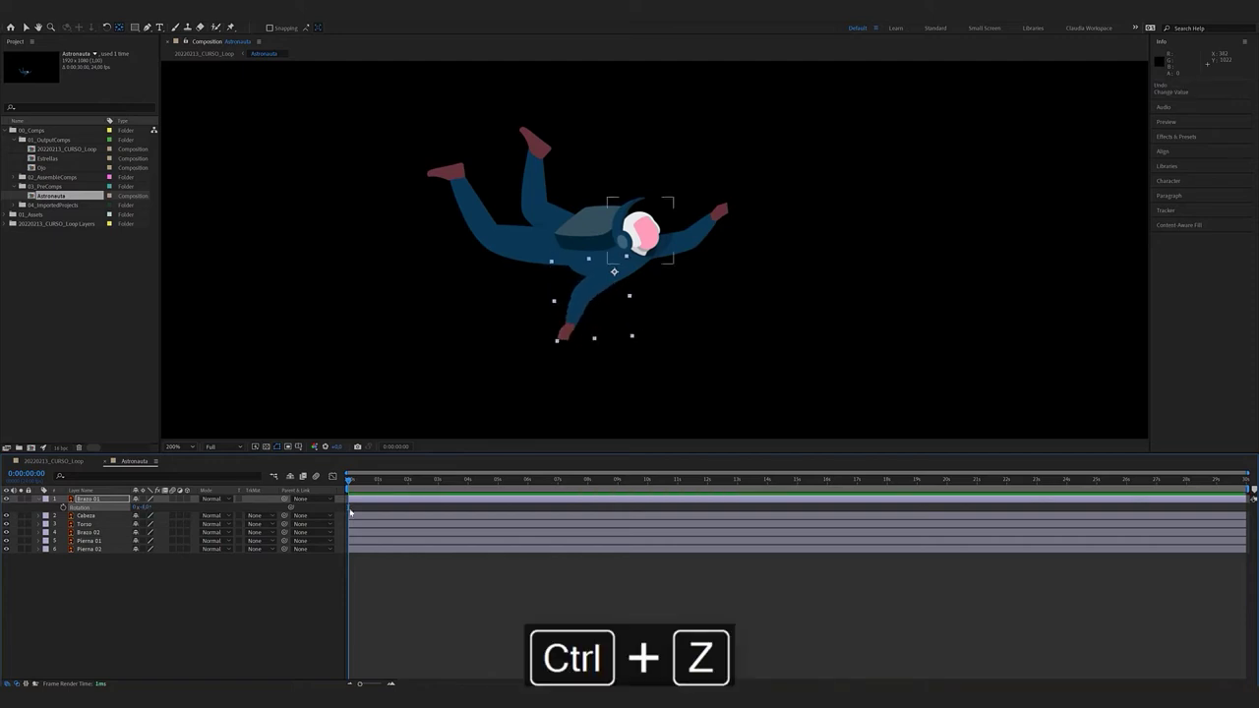
click(462, 603)
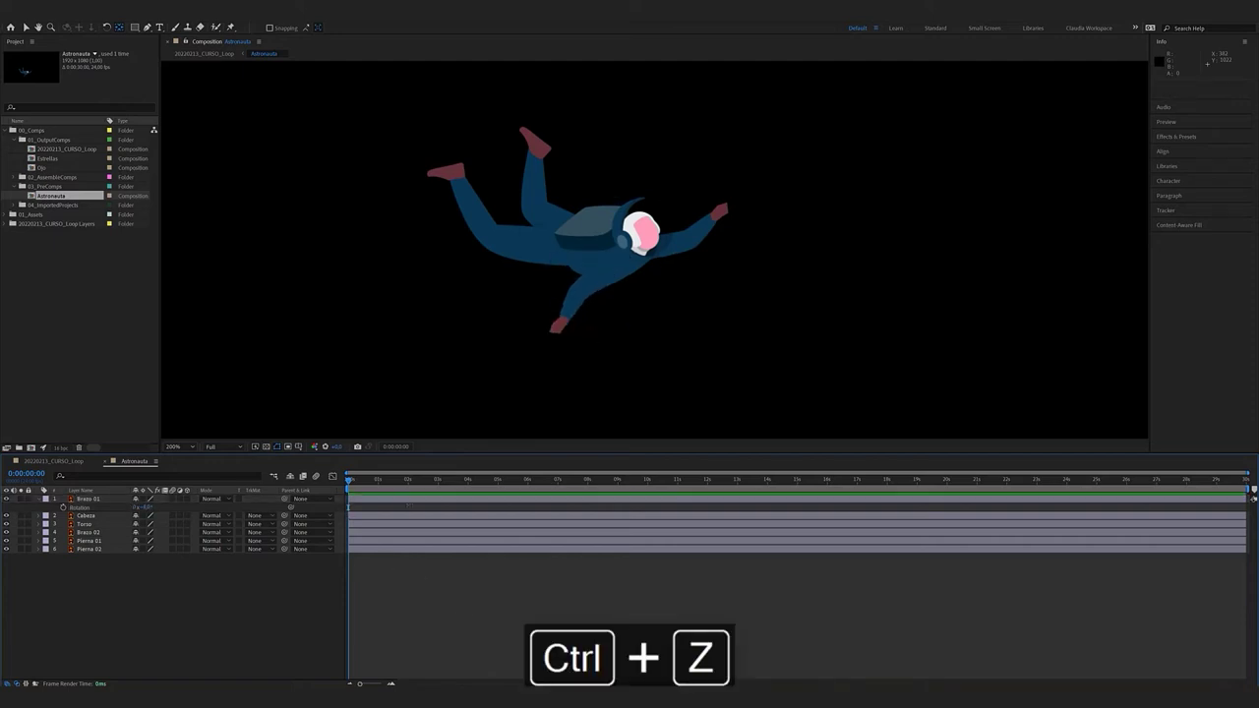
key(ctrl+z)
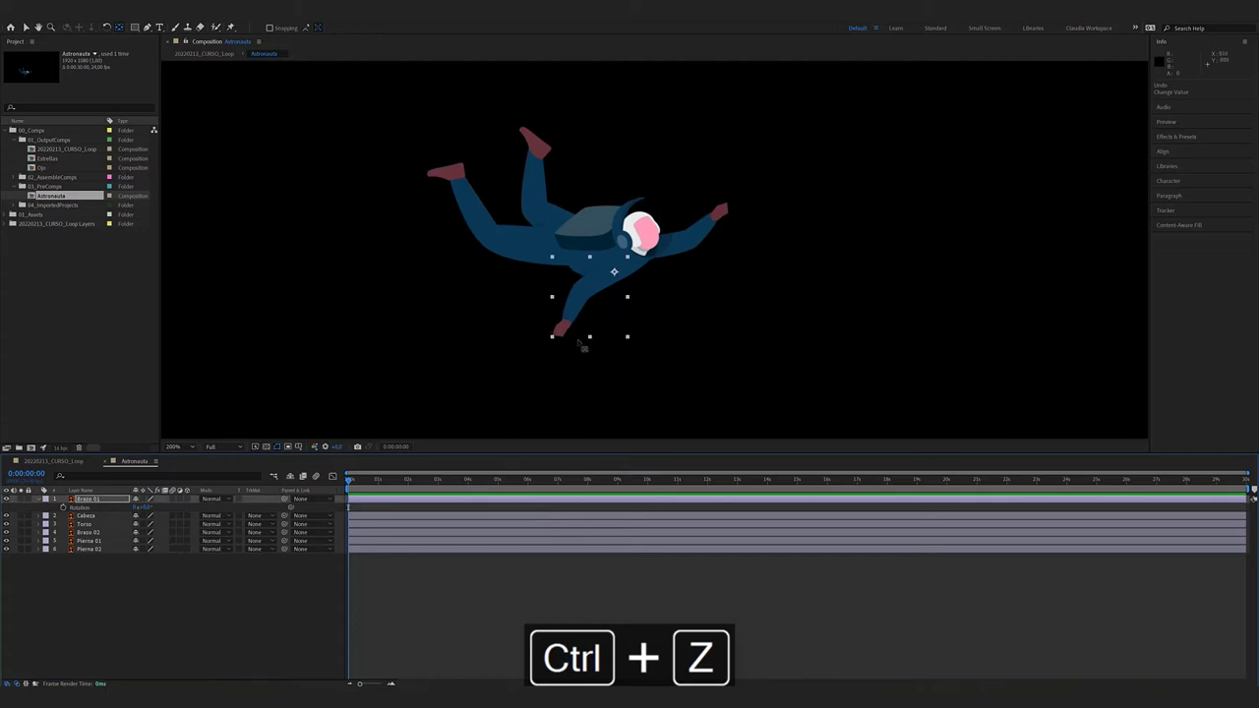
click(510, 569)
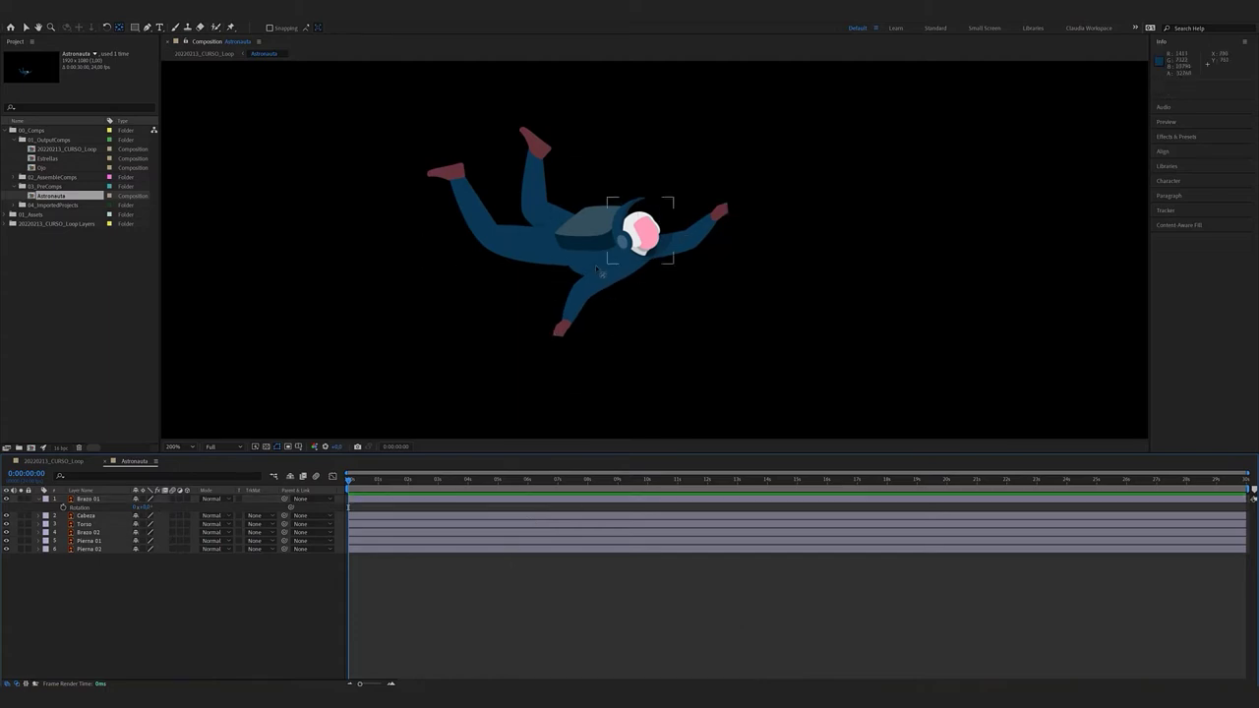
Move the Brazo 02 anchor point to its shoulder, test the arm's rotation and undo the test
click(724, 226)
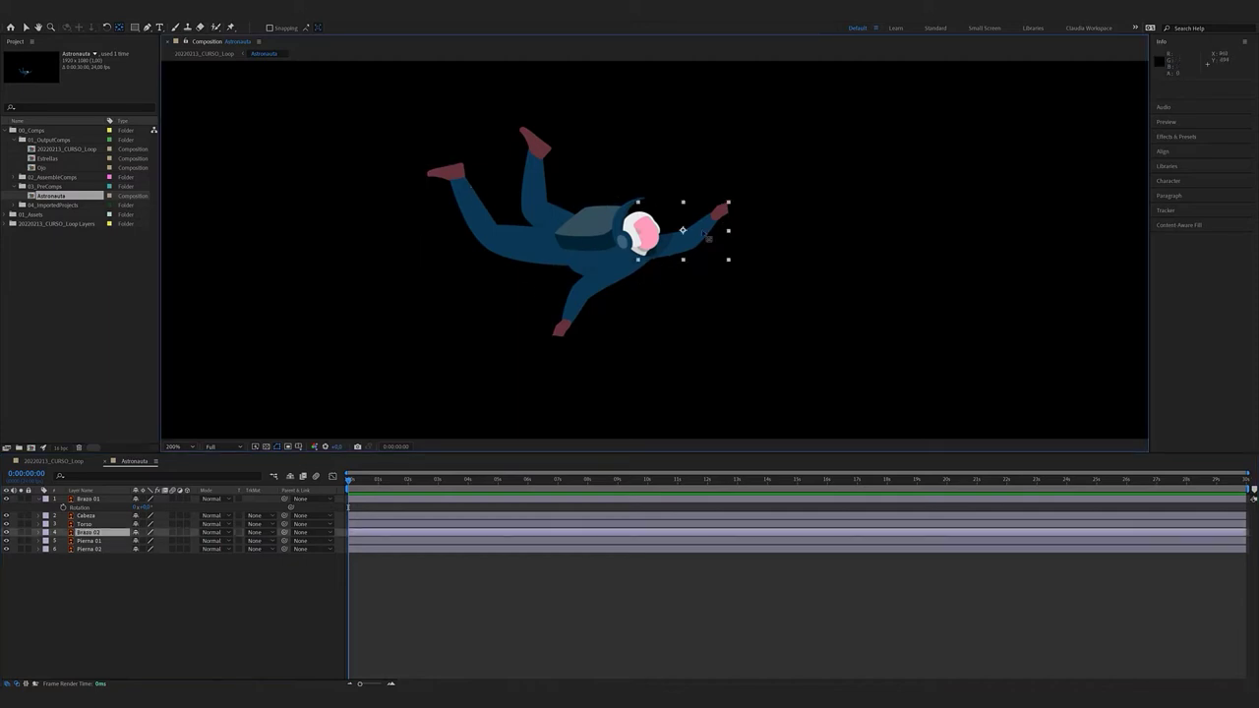
key(r)
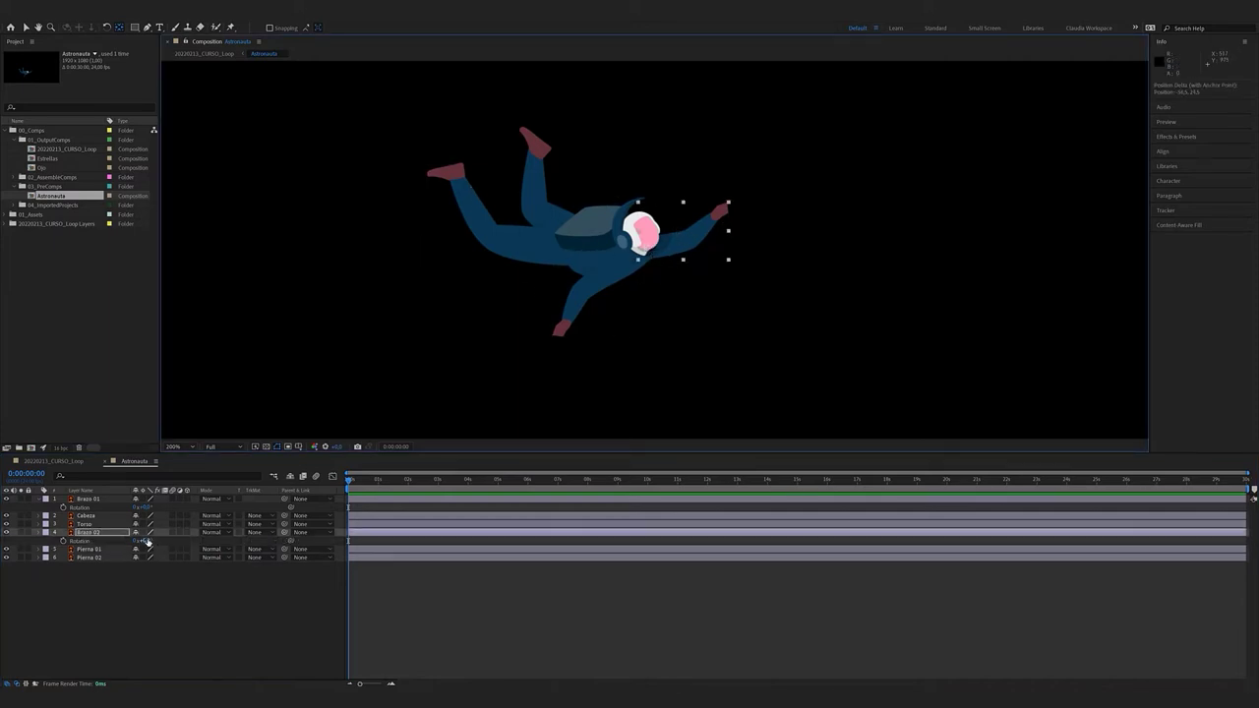
key(ctrl+z)
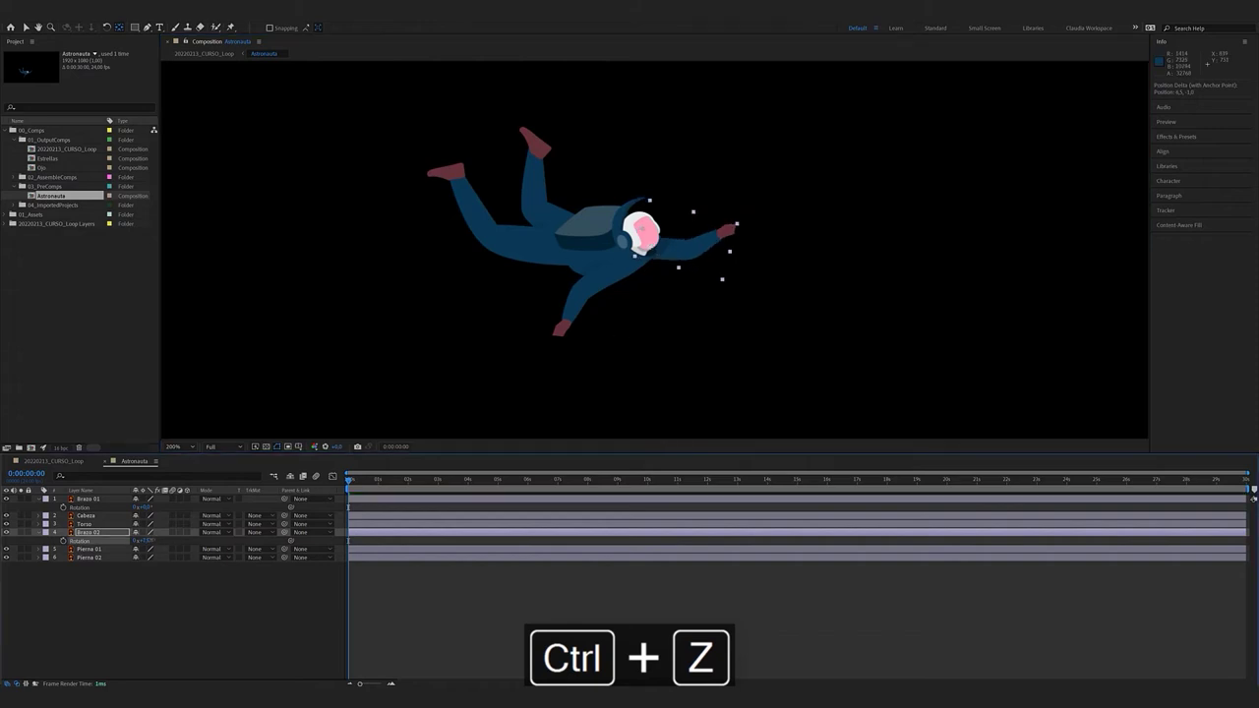
Move the Pierna 01 anchor point to the hip, test the leg's rotation and undo the test rotations
click(457, 157)
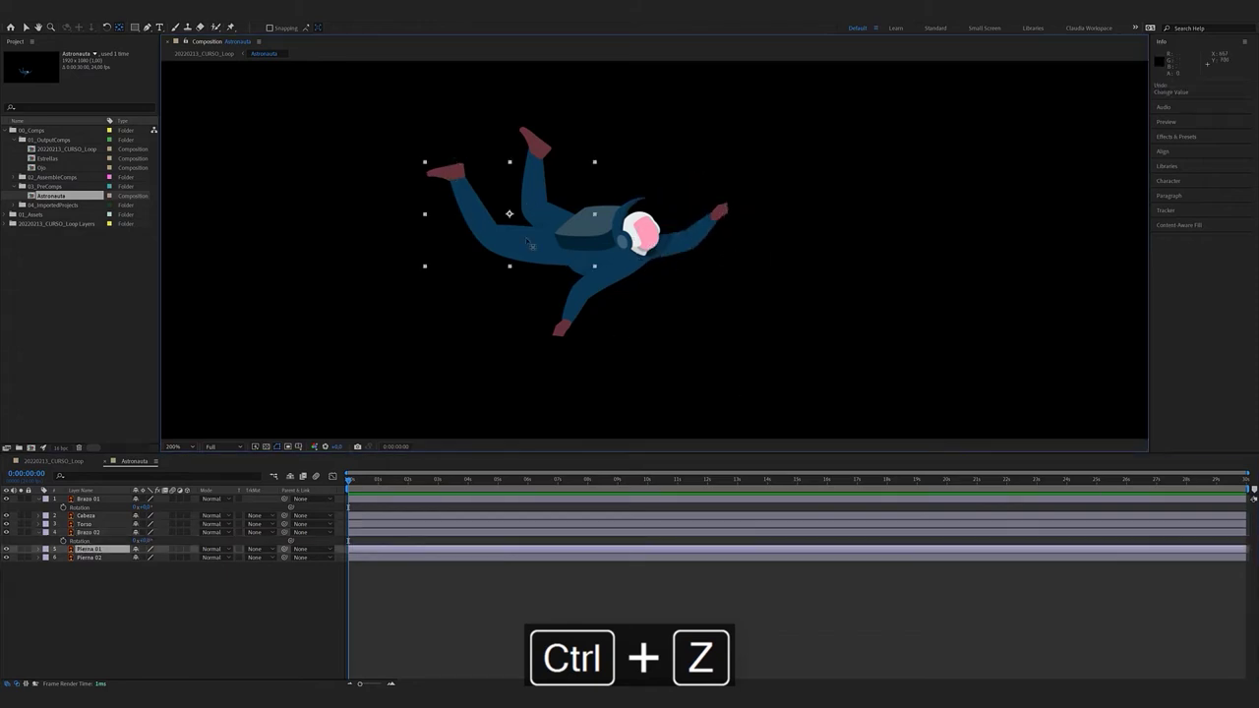
drag(509, 213, 561, 244)
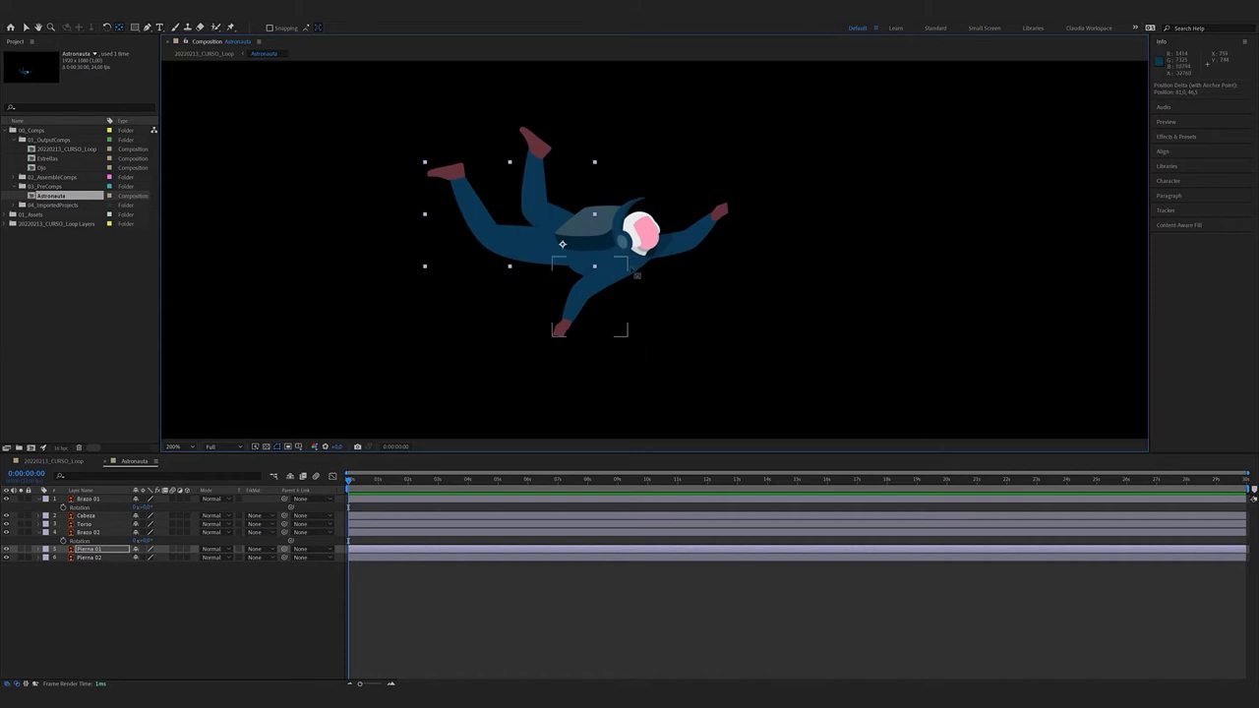
key(r)
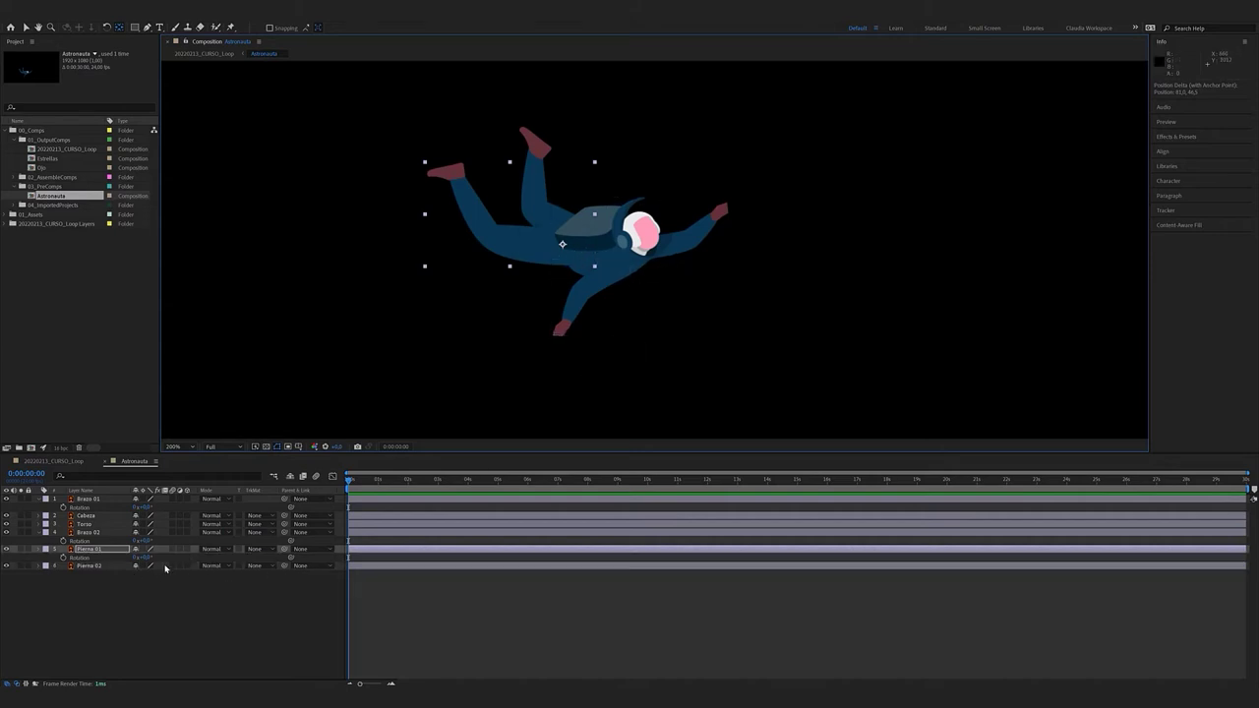
mouse_move(146, 558)
mouse_down()
mouse_move(164, 557)
mouse_move(139, 557)
mouse_up()
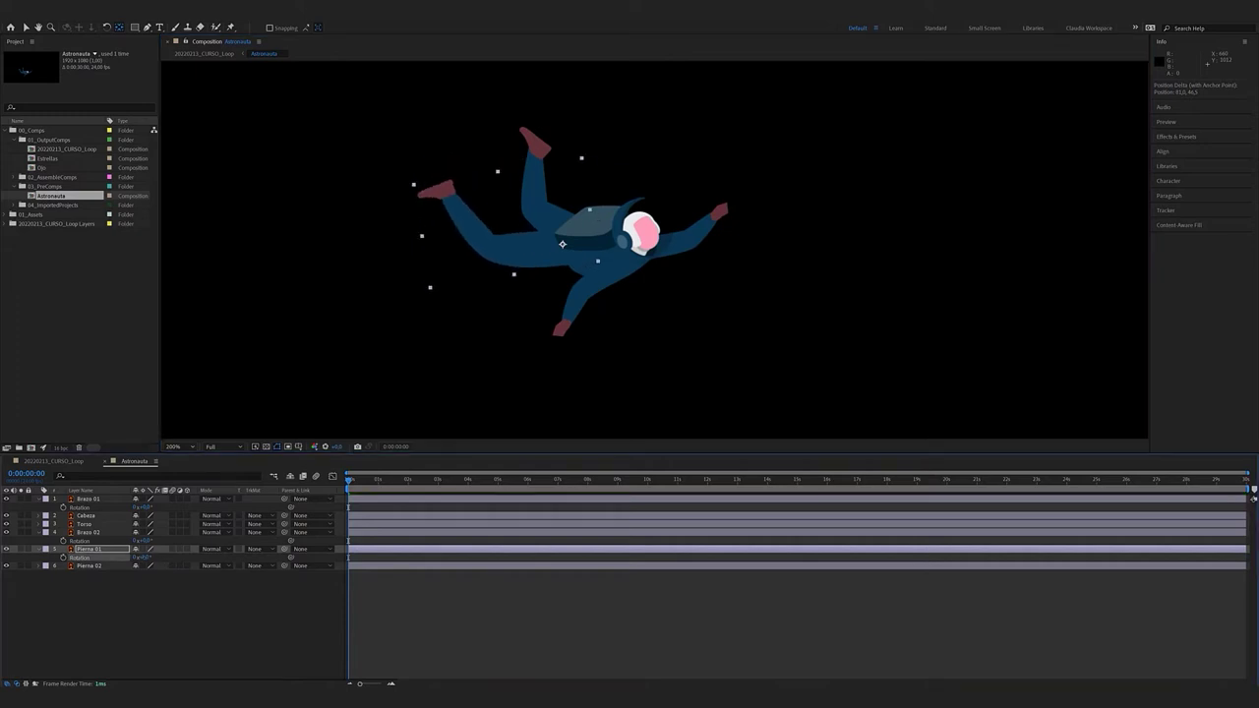
key(ctrl+z)
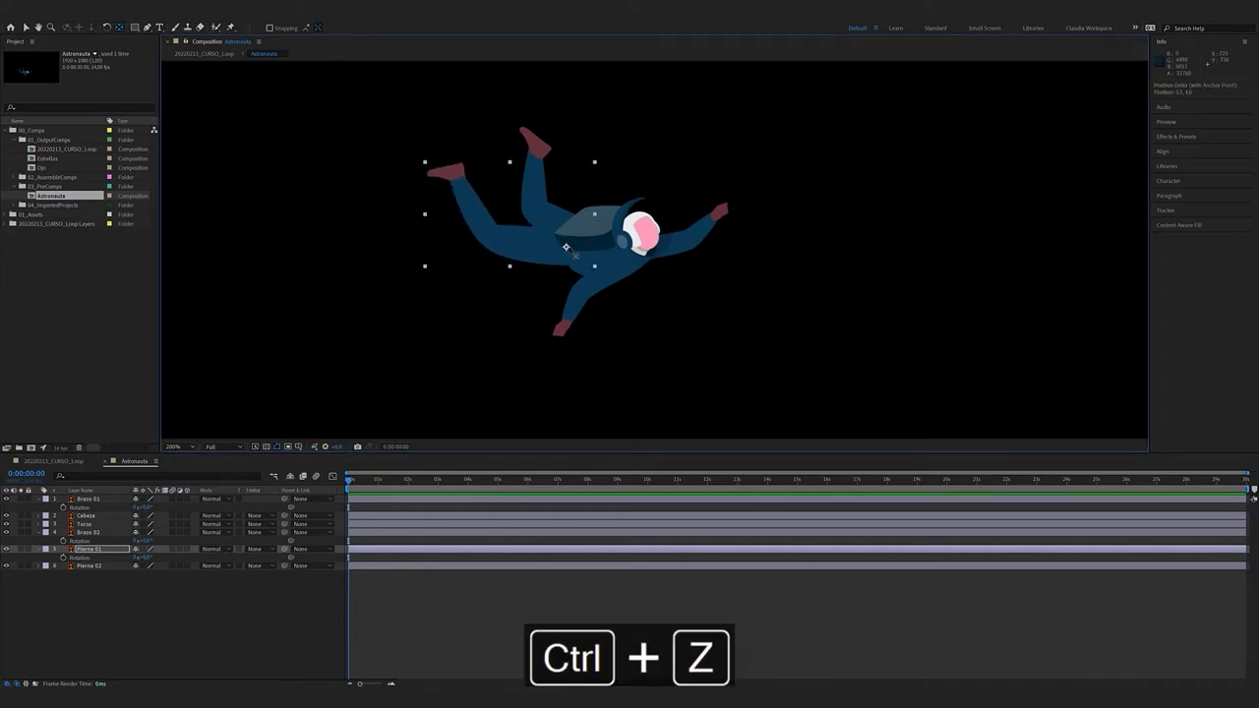
drag(141, 557, 132, 558)
key(ctrl+z)
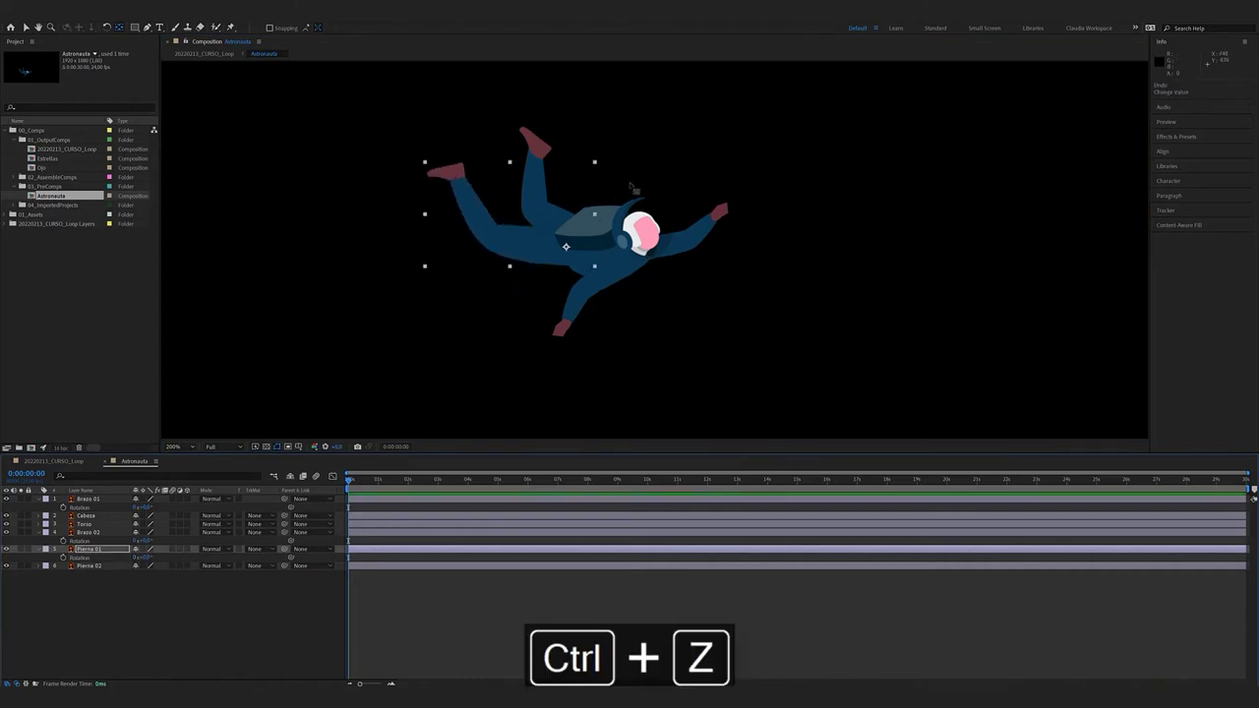
Move the Pierna 02 anchor point to the hip, test the leg's rotation and undo the test
click(551, 137)
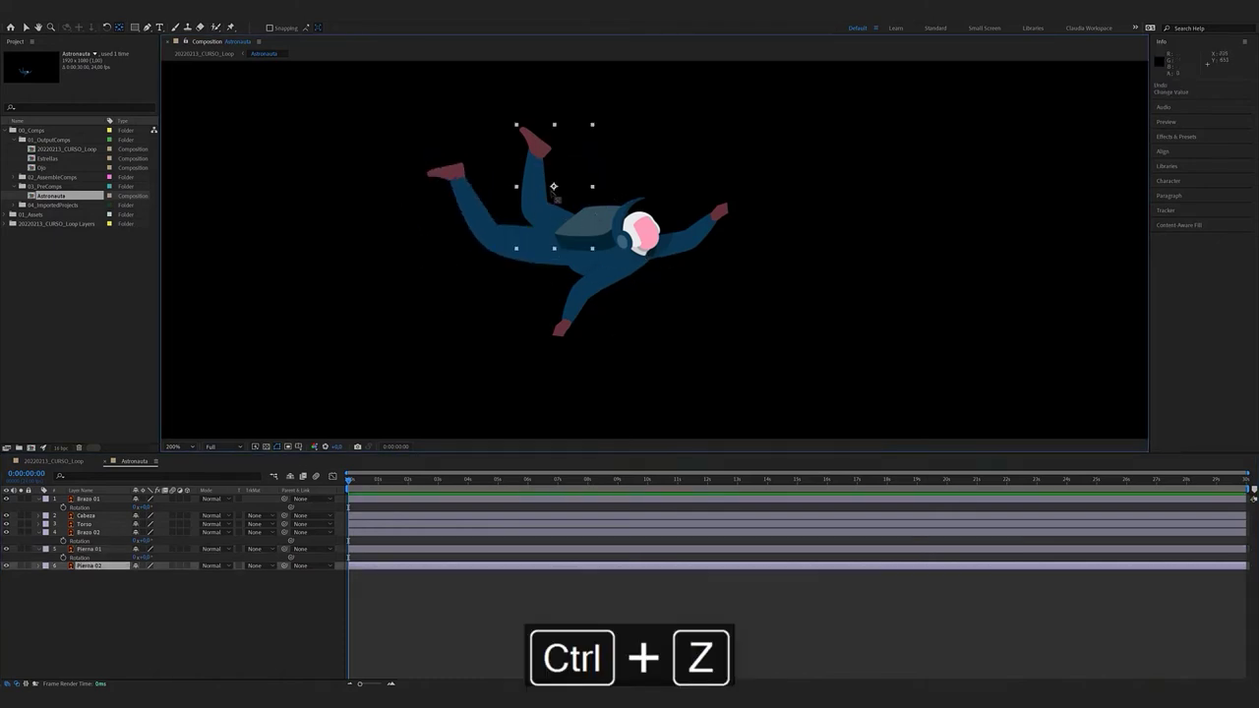
drag(554, 186, 568, 223)
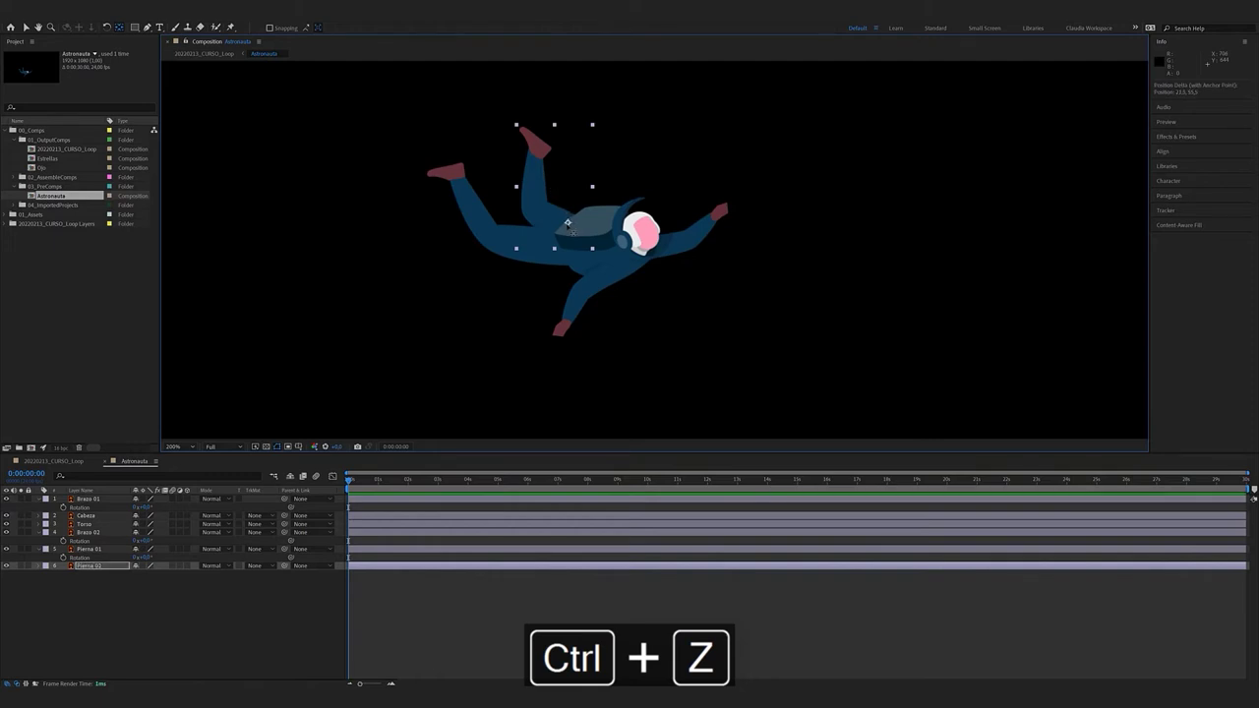
key(r)
drag(146, 576, 147, 576)
key(ctrl+z)
Move the Cabeza anchor point to the neck, where the helmet meets the torso, and undo the test changes
click(643, 239)
drag(640, 231, 628, 244)
key(ctrl+z)
key(ctrl+z)
key(ctrl+z)
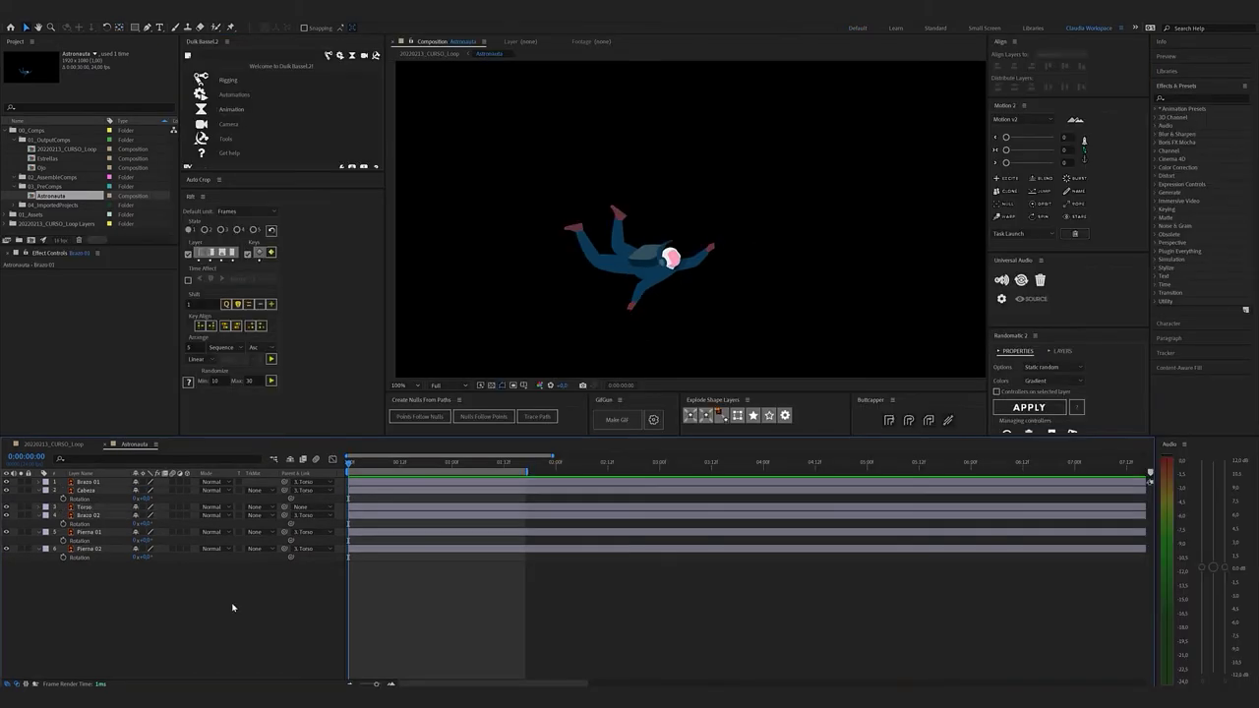
Show only the Rotation property of Brazo 01 and set its first keyframe at 0:00:00:00
click(637, 301)
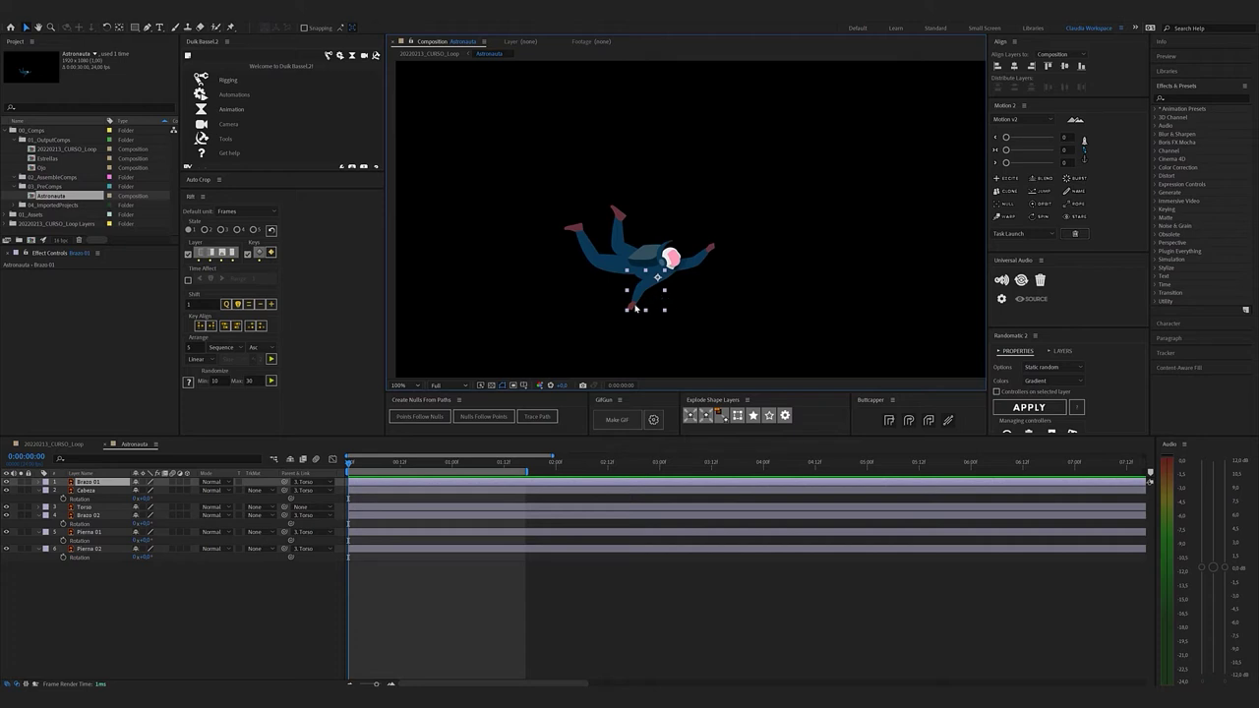
click(113, 482)
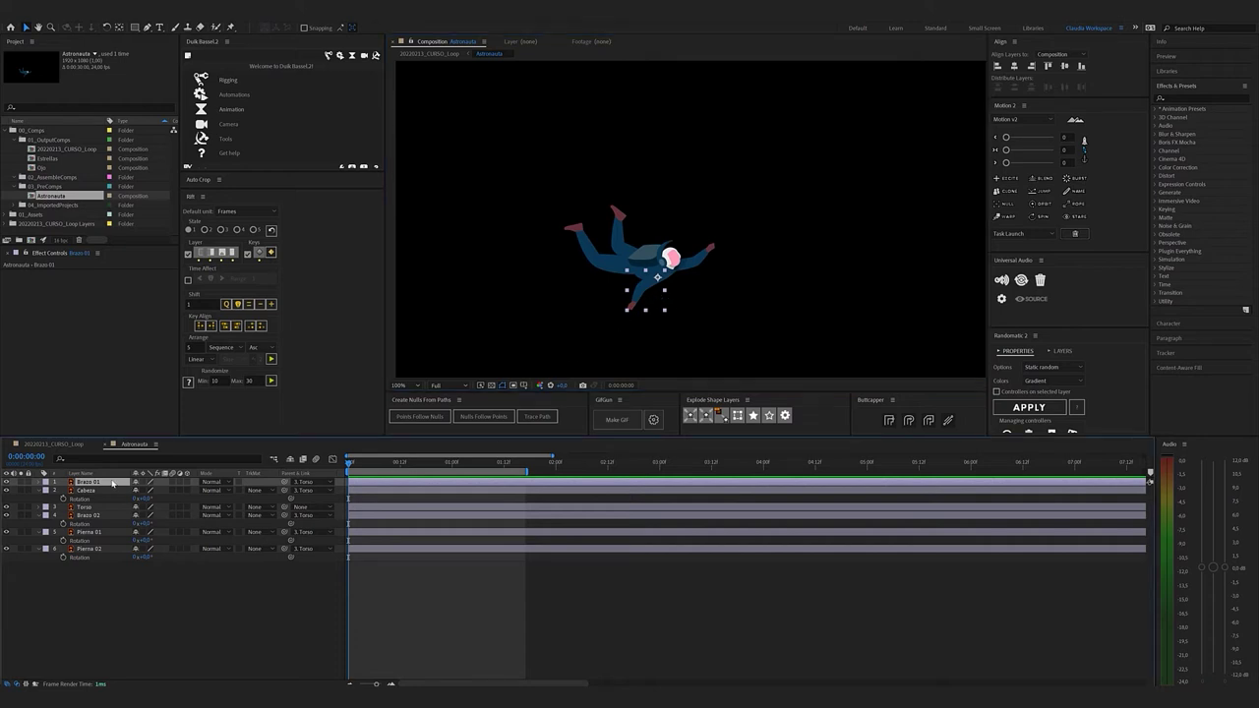
key(r)
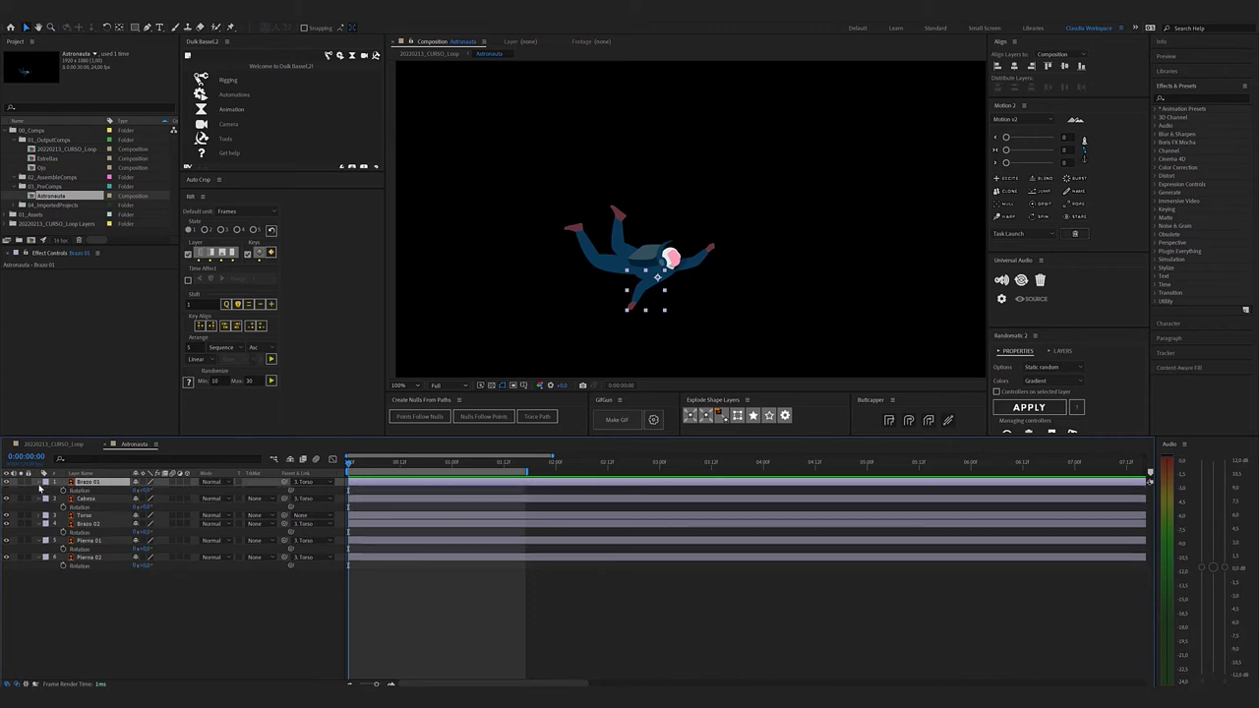
click(41, 484)
click(41, 484)
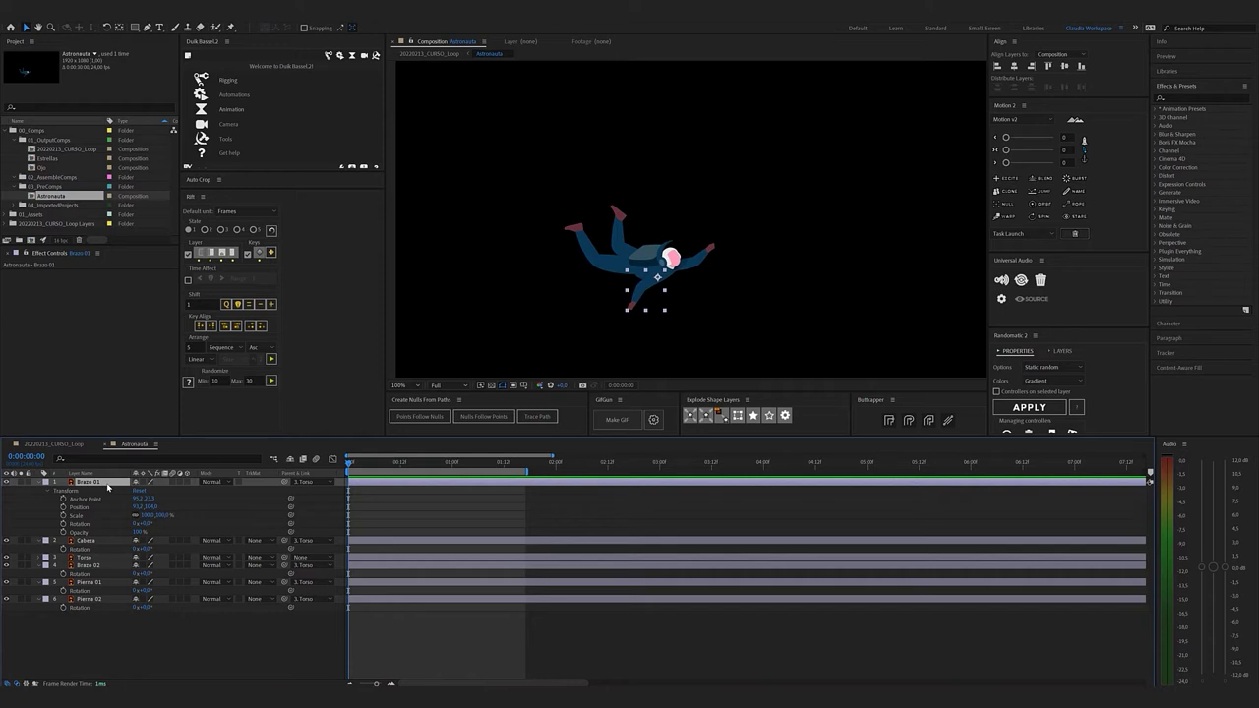
key(r)
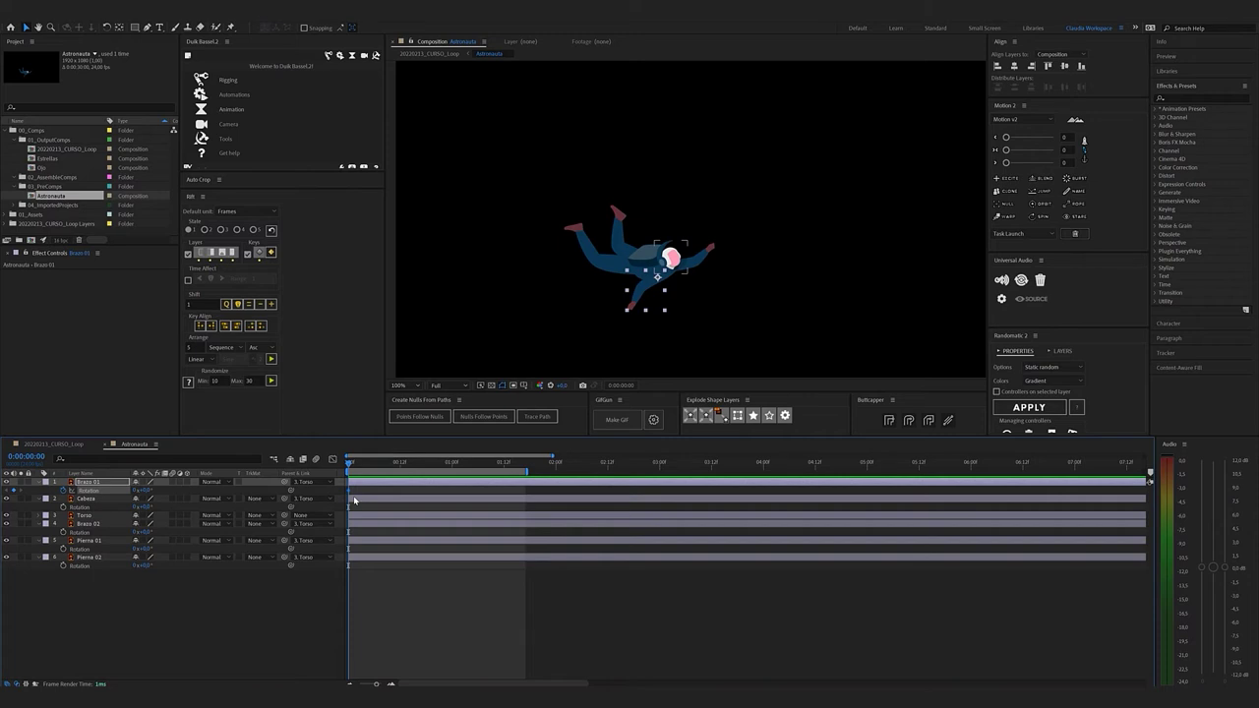
Add a Brazo 01 Rotation keyframe of -18° at 0:00:00:20
key(ctrl+shift+Right)
key(ctrl+shift+Right)
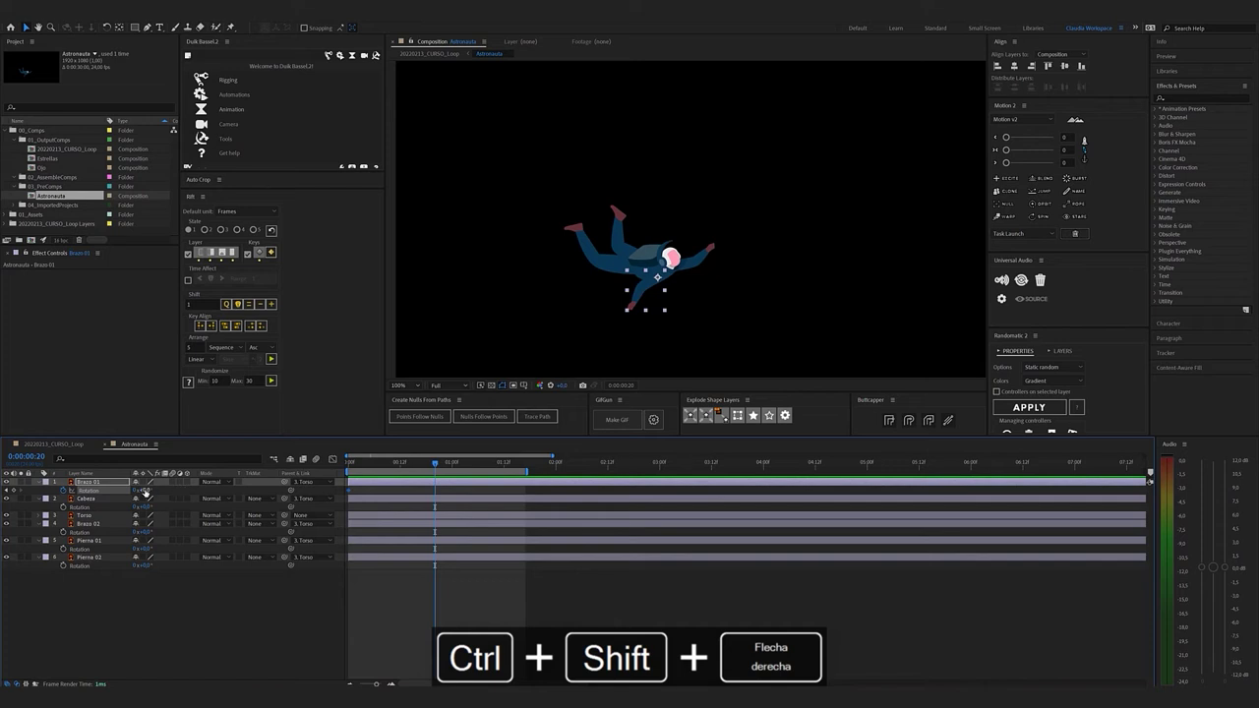
drag(143, 490, 159, 490)
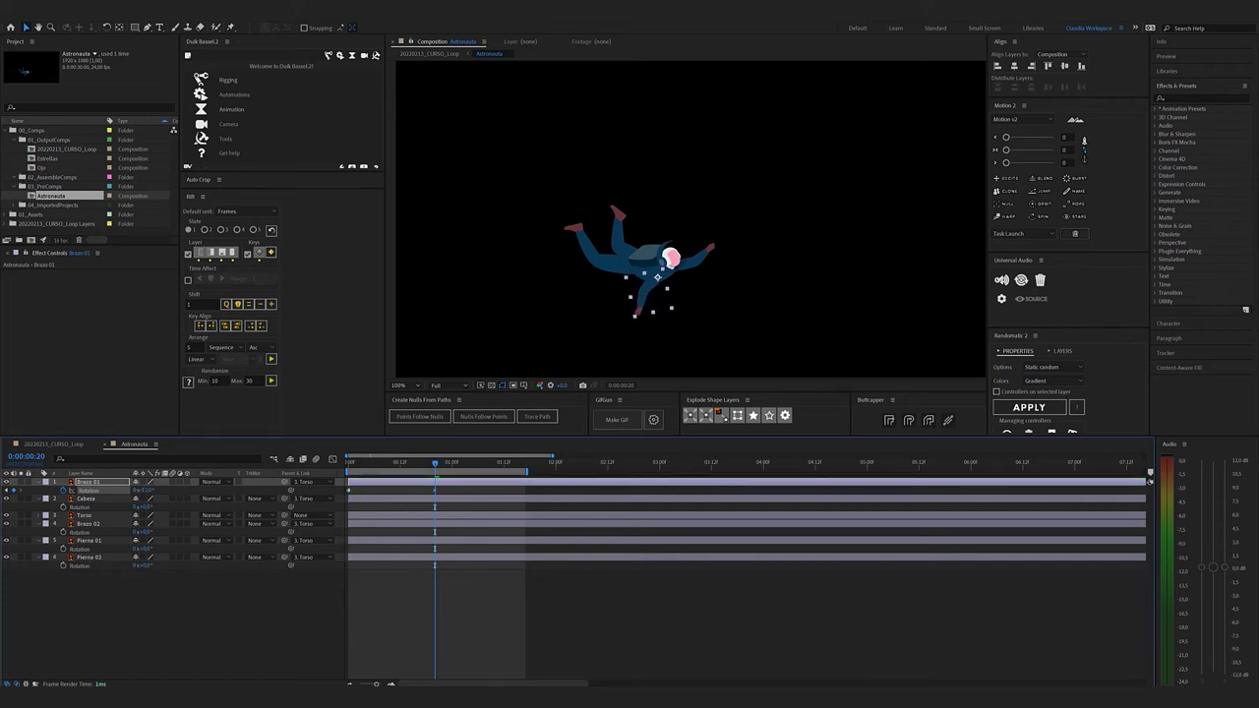
drag(140, 490, 144, 490)
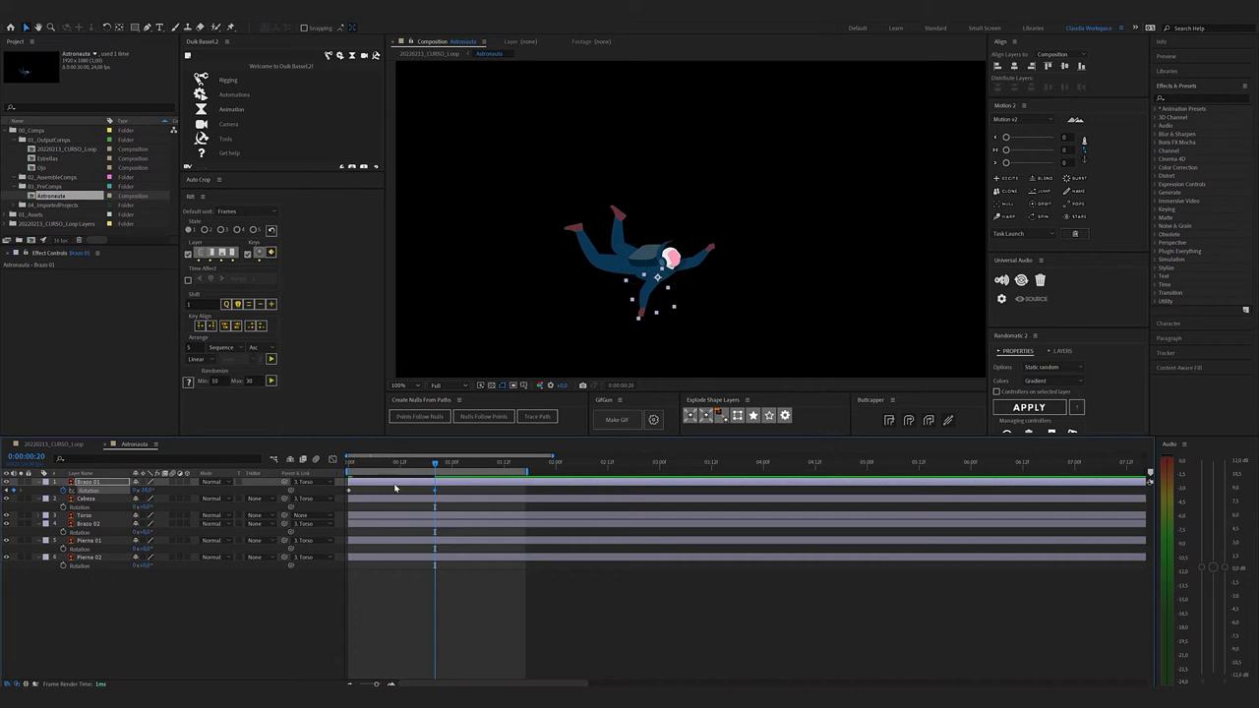
Copy the first Brazo 01 Rotation keyframe to 0:00:01:16 and preview the arm swing from the start
key(ctrl+shift+Right)
key(ctrl+shift+Right)
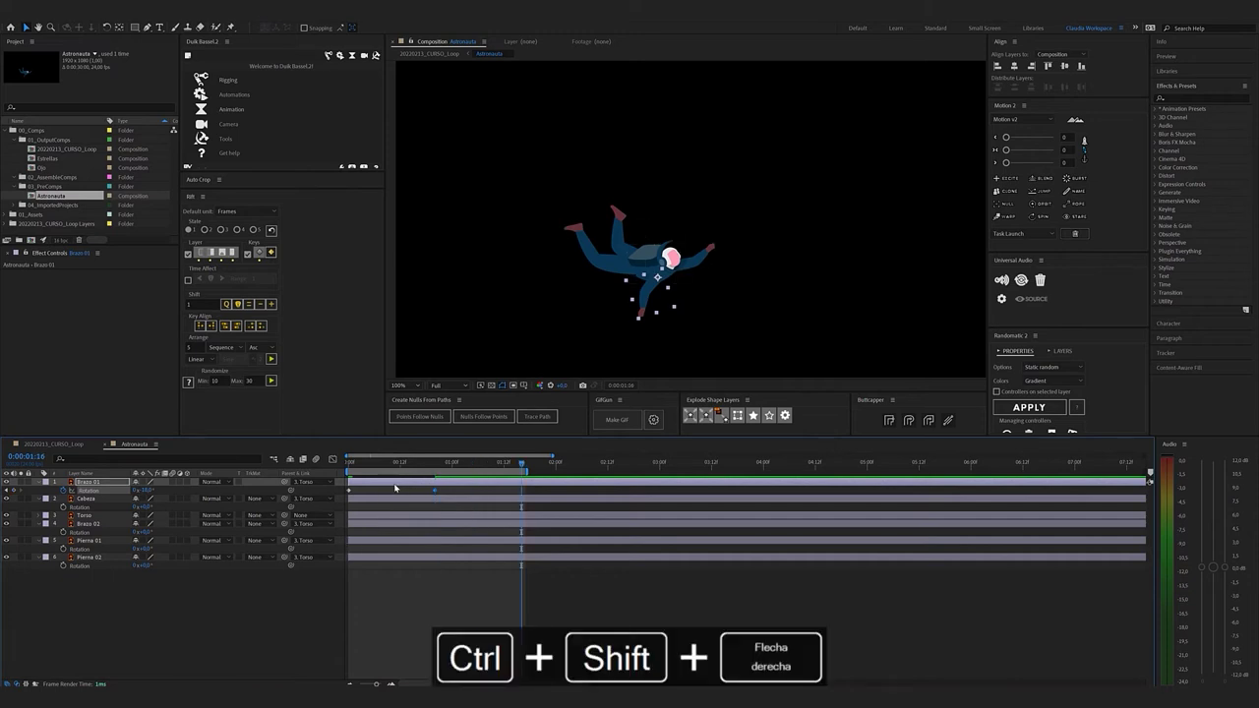
click(349, 490)
key(ctrl+c)
key(ctrl+v)
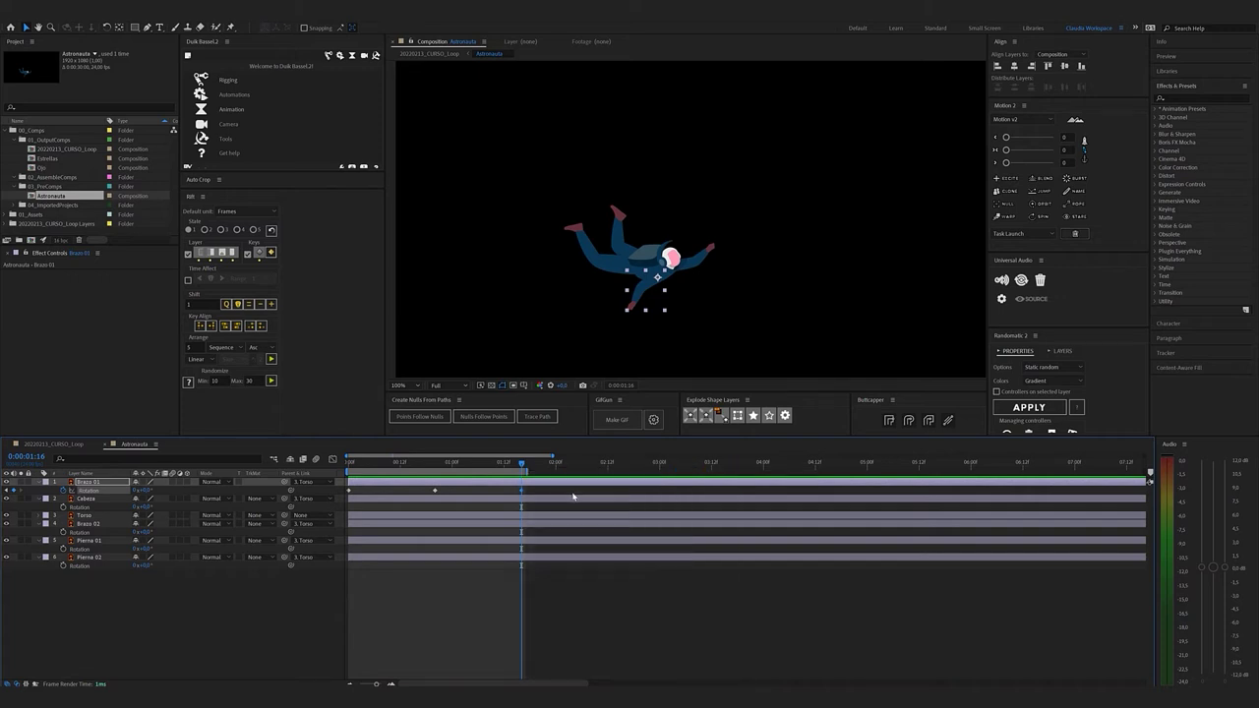
drag(365, 463, 330, 463)
key(space)
Apply Easy Ease to all three Rotation keyframes of Brazo 01
drag(543, 490, 368, 503)
right_click(435, 495)
mouse_move(527, 604)
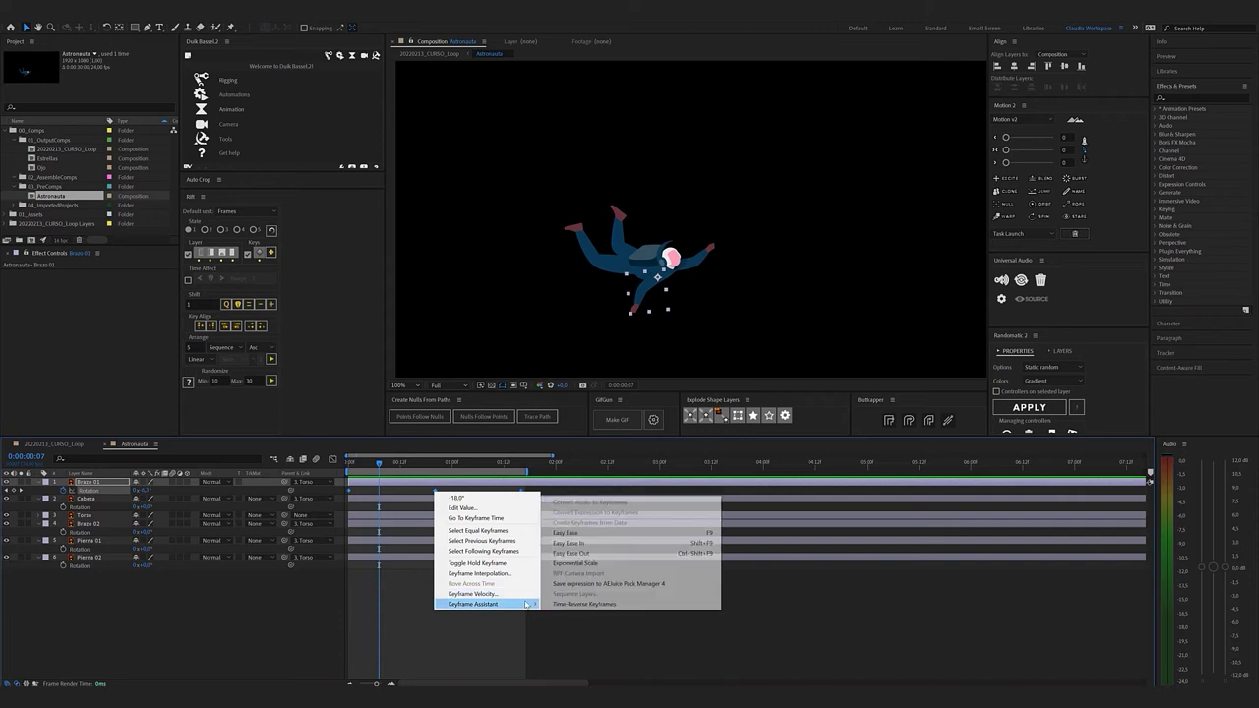
click(608, 533)
Preview the eased arm swing and open the Graph Editor for the Brazo 01 rotation
key(Home)
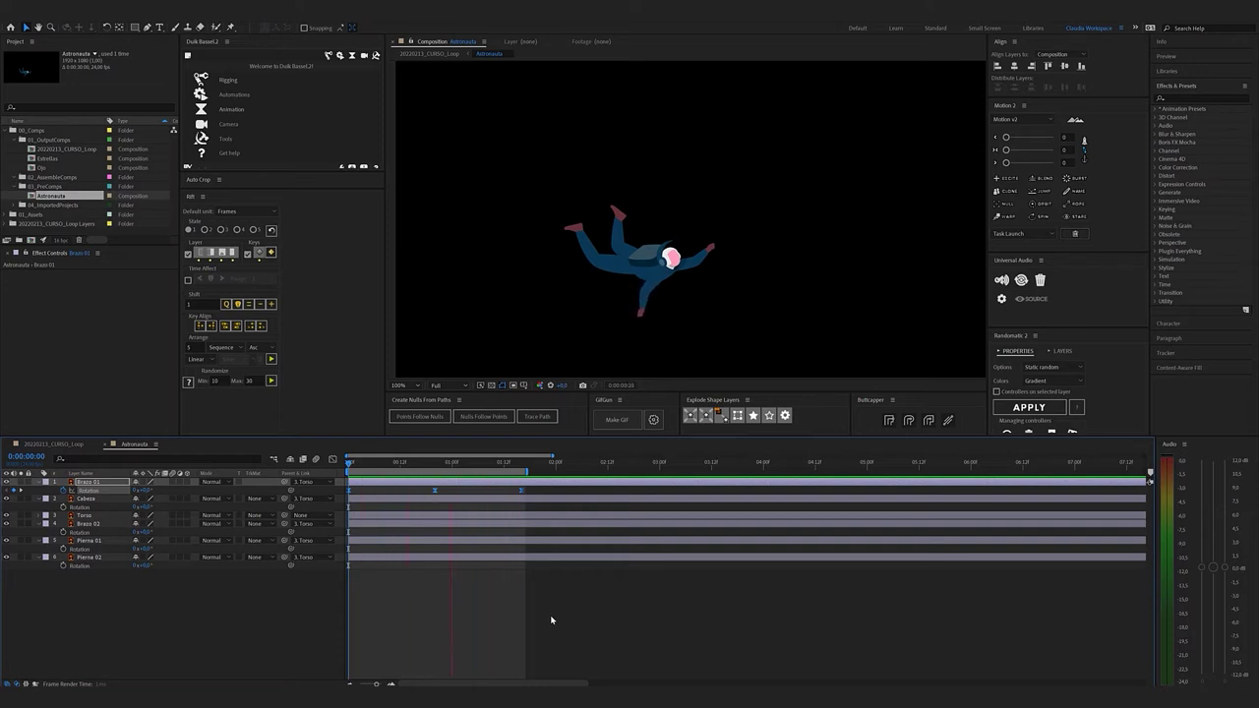
key(space)
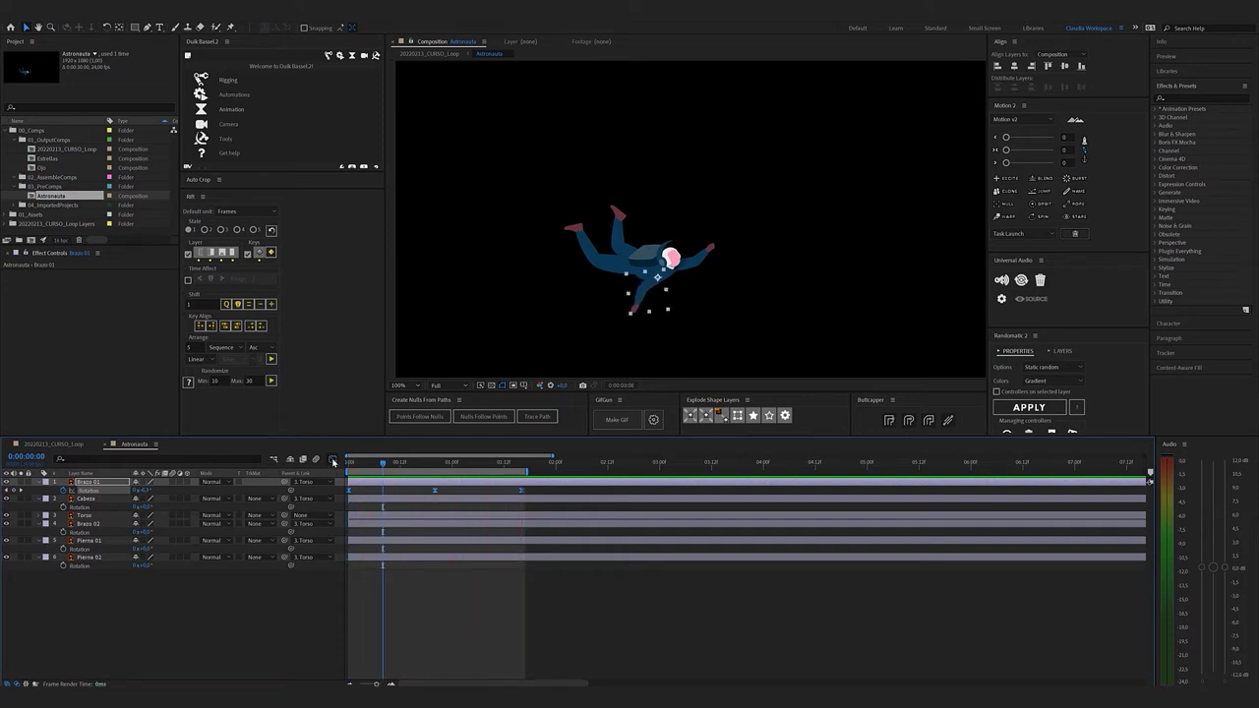
click(332, 460)
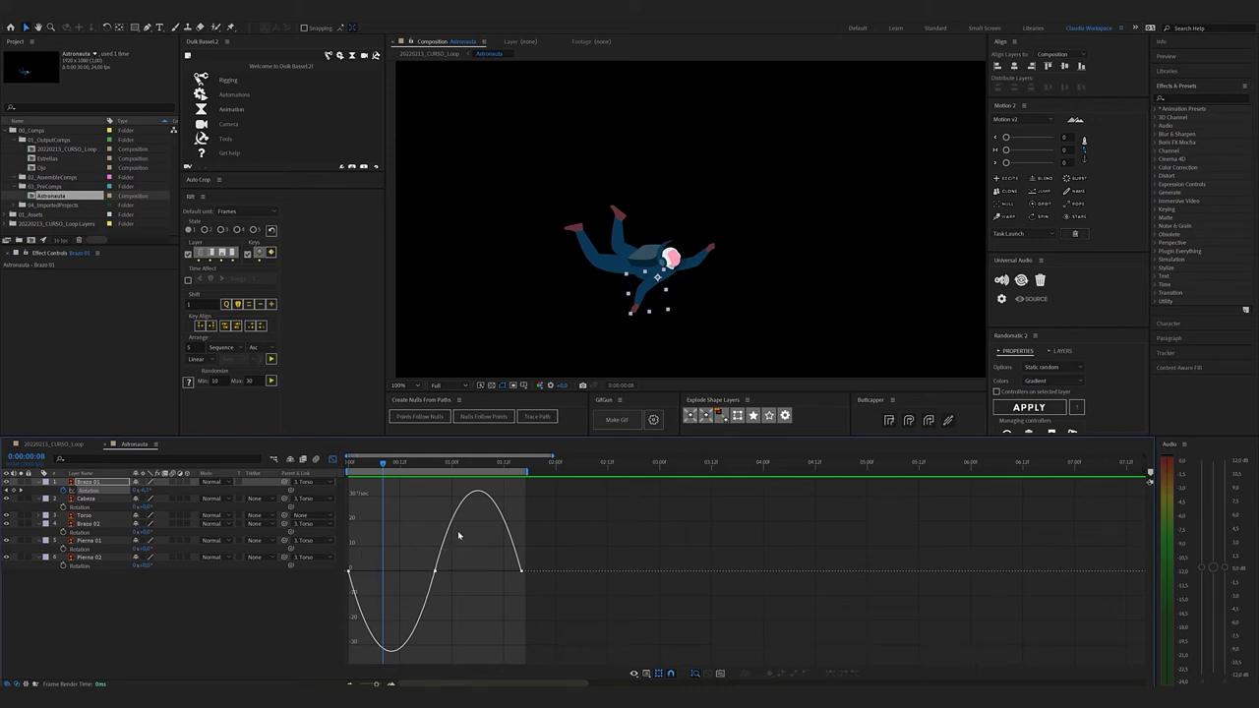
Convert the three Brazo 01 Rotation keyframes back to linear and preview the motion with its speed graph shown
mouse_move(351, 571)
mouse_move(522, 569)
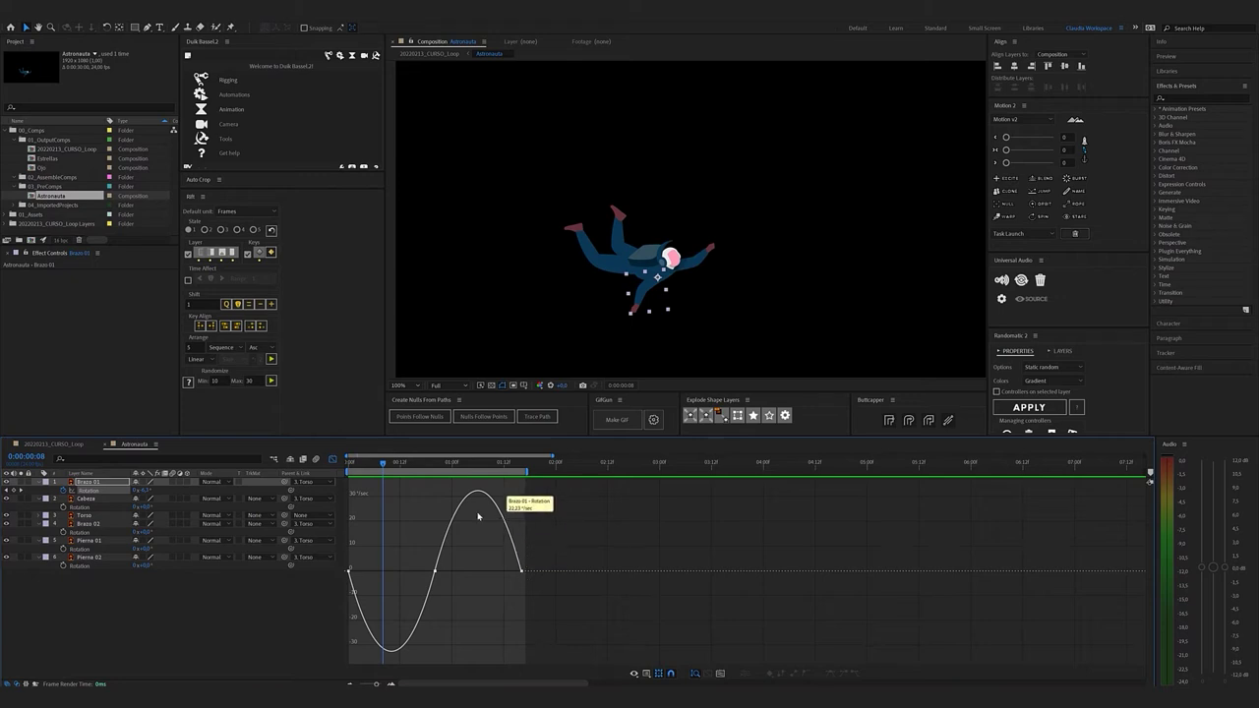
click(332, 459)
drag(534, 493, 345, 498)
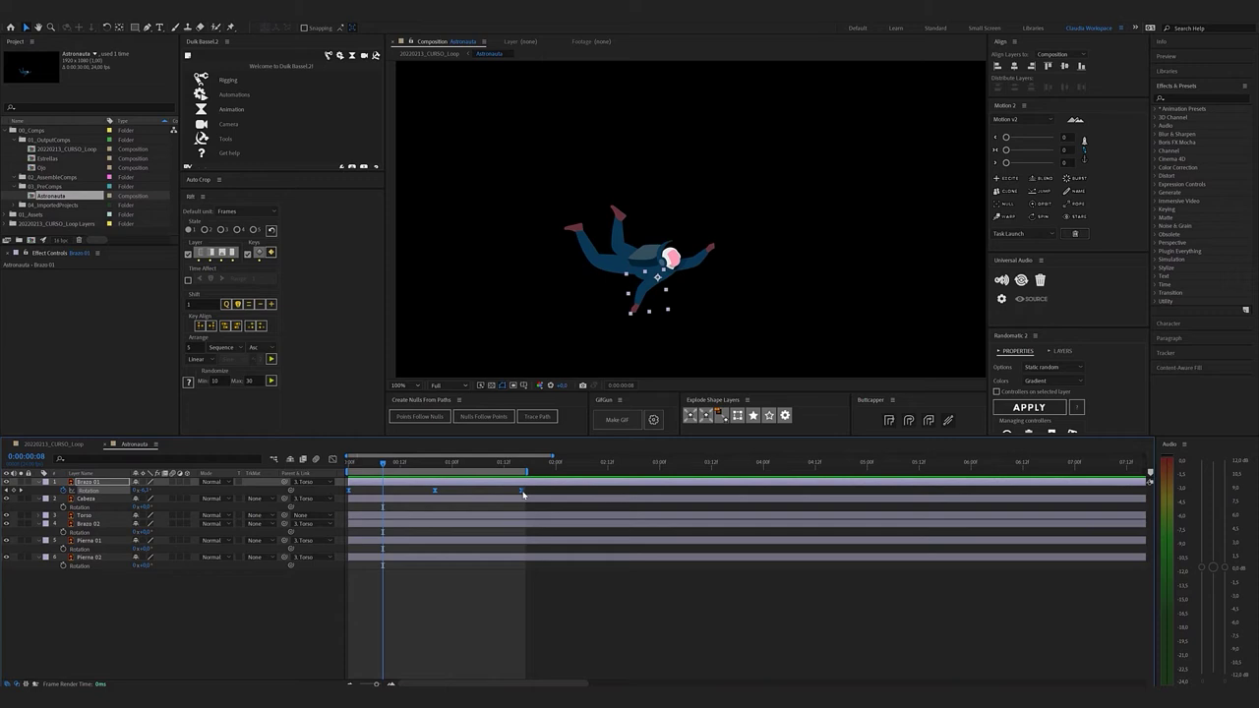
ctrl+click(523, 491)
click(333, 459)
drag(366, 467, 349, 464)
key(space)
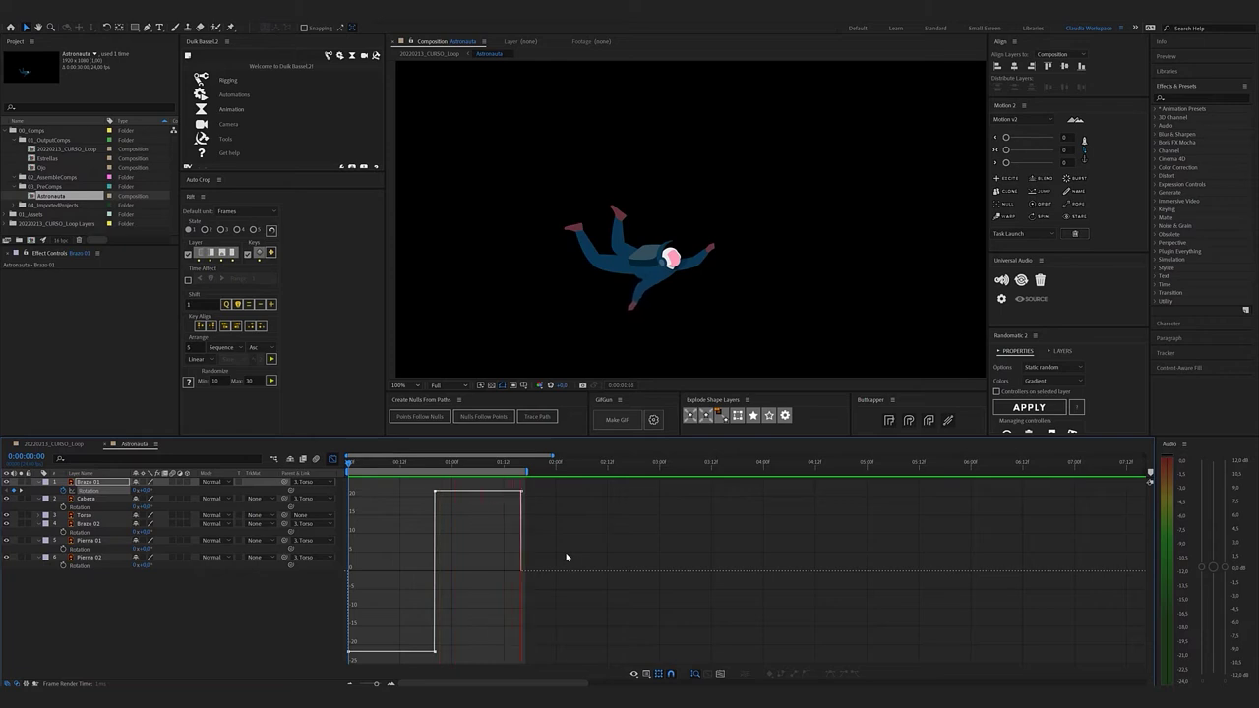
key(space)
click(332, 459)
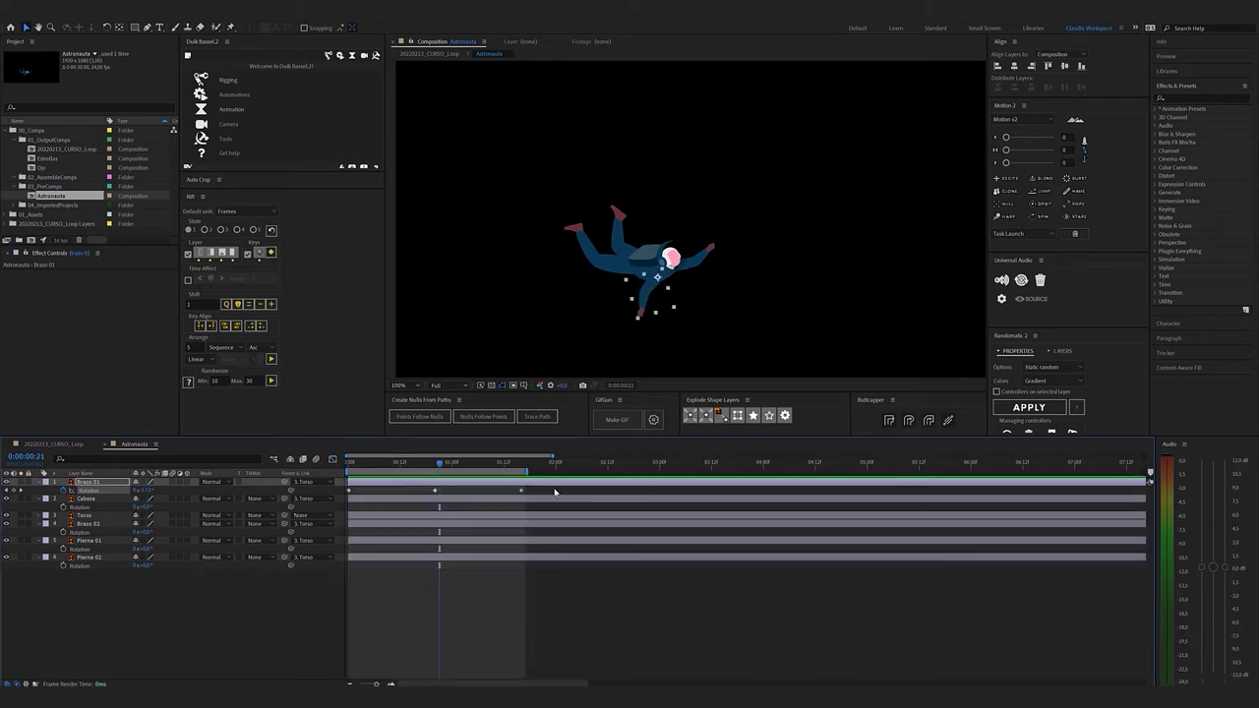
Reapply Easy Ease to the three Brazo 01 Rotation keyframes and preview the arm swing from the start
drag(553, 491, 326, 506)
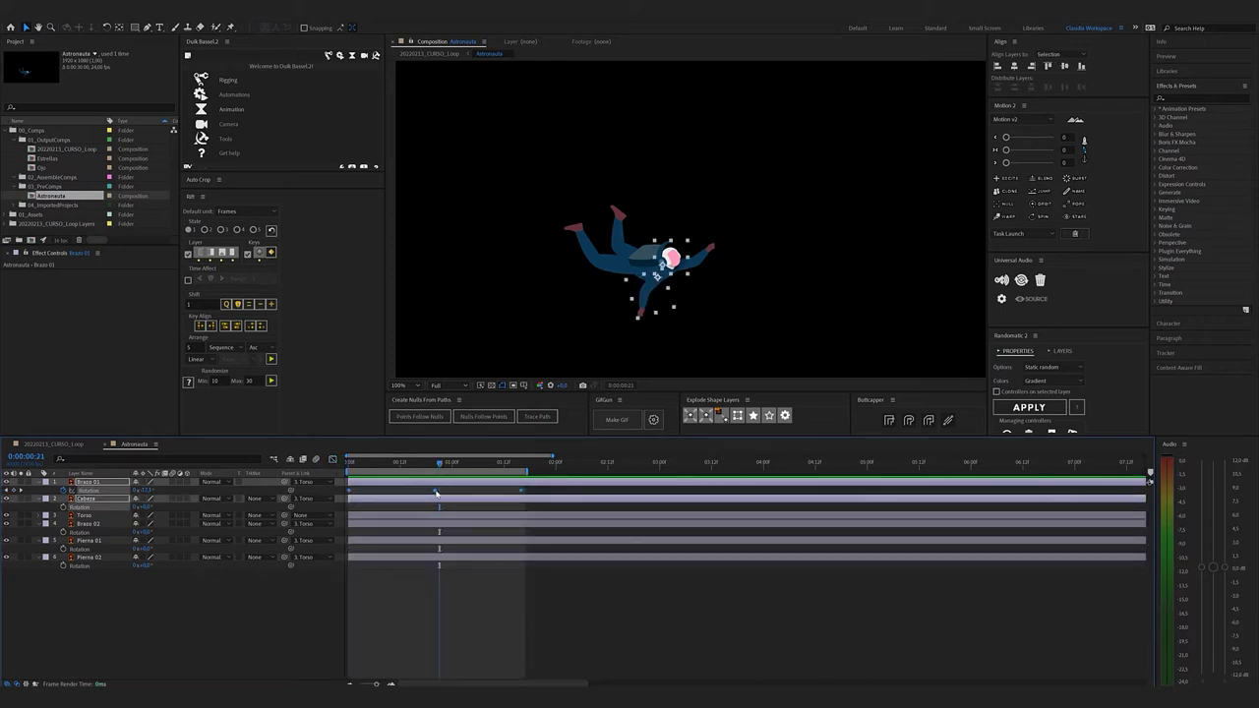
right_click(436, 491)
mouse_move(511, 602)
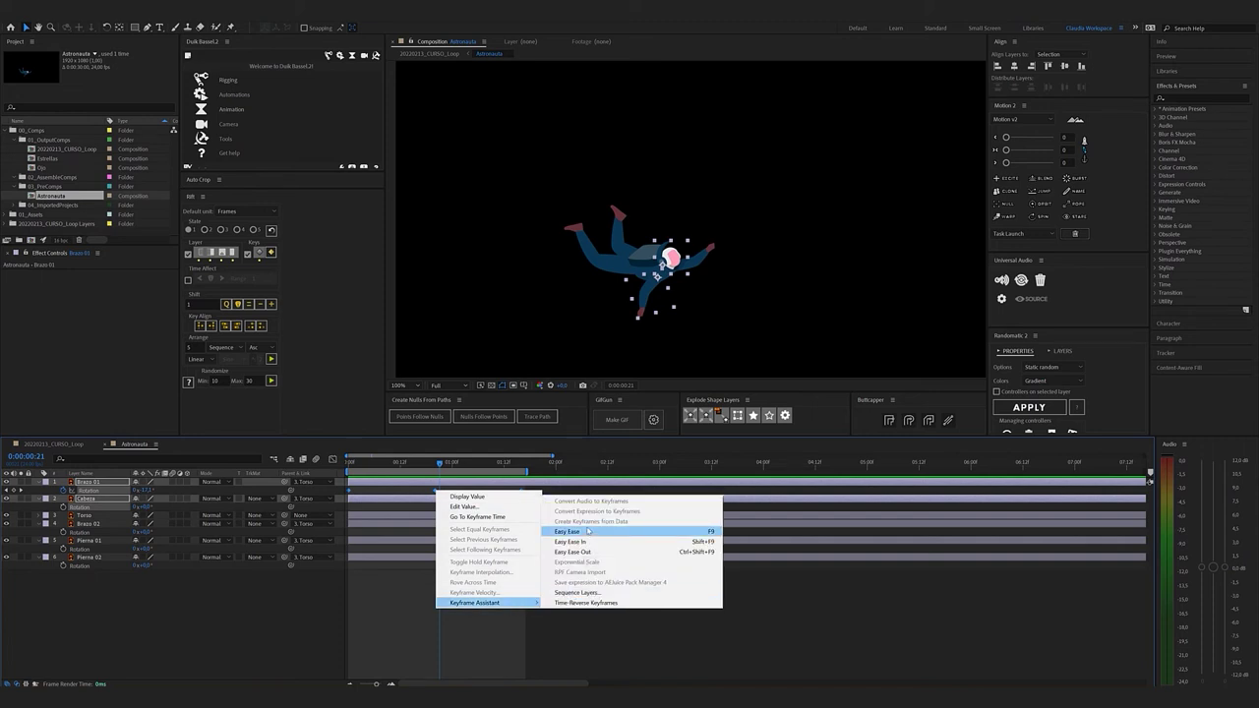
click(589, 532)
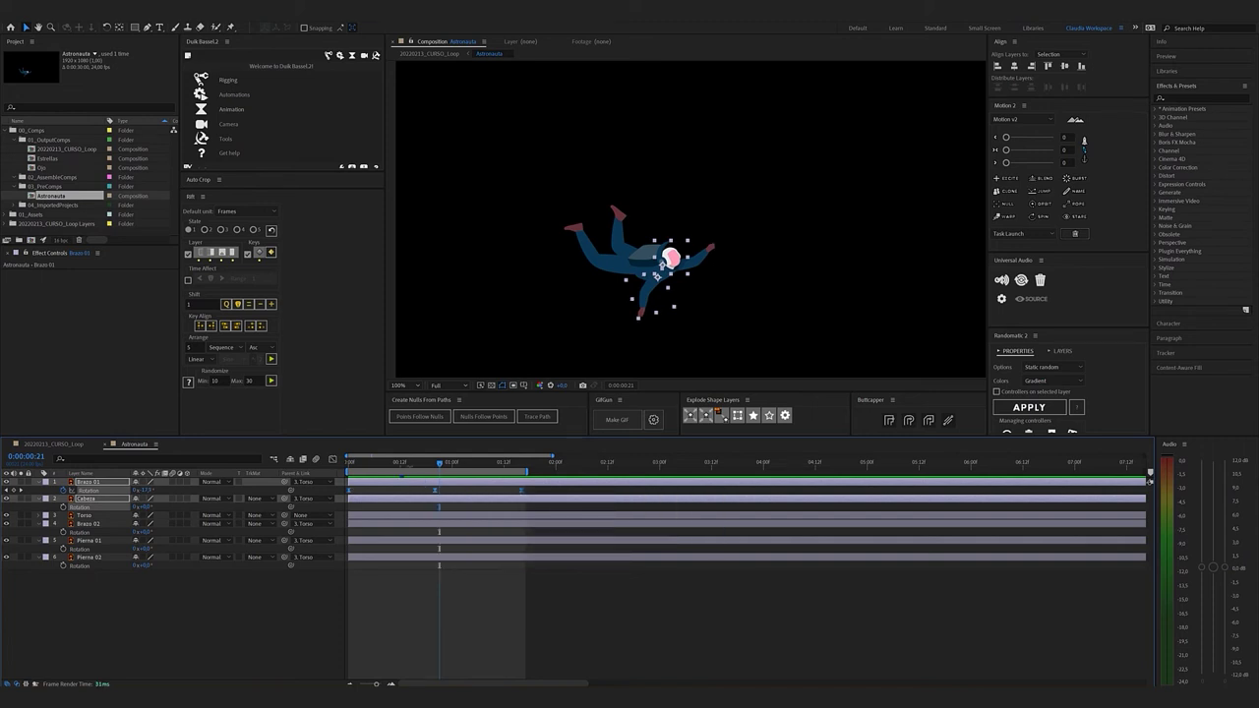
key(Home)
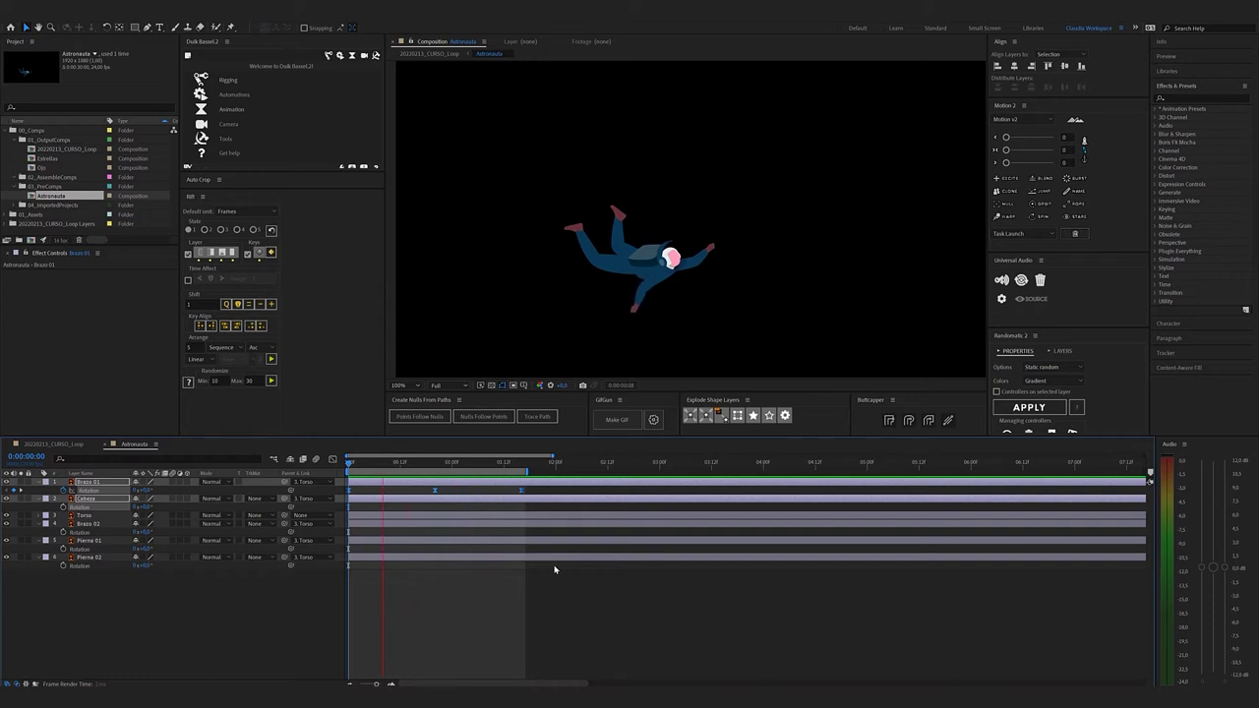
key(space)
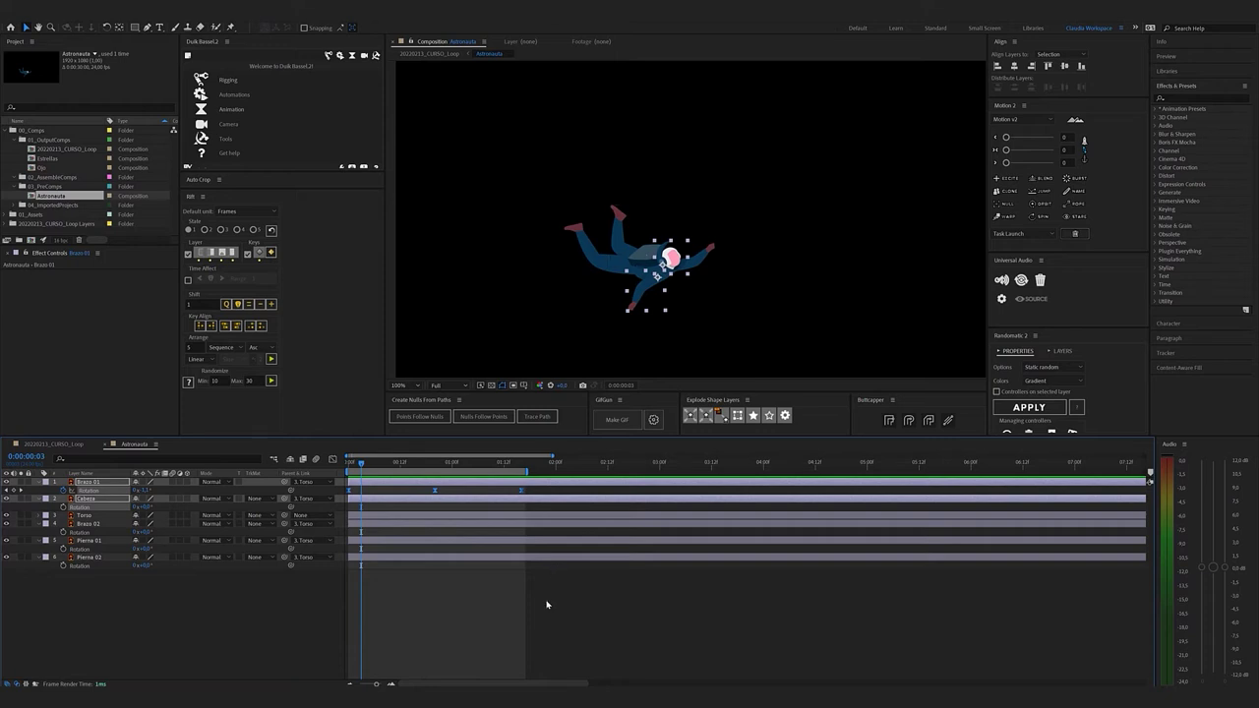
Keyframe the Cabeza Rotation at 0:00:00:00 and add a Rotation keyframe of -9° at 0:00:00:20
click(545, 600)
click(350, 463)
click(348, 463)
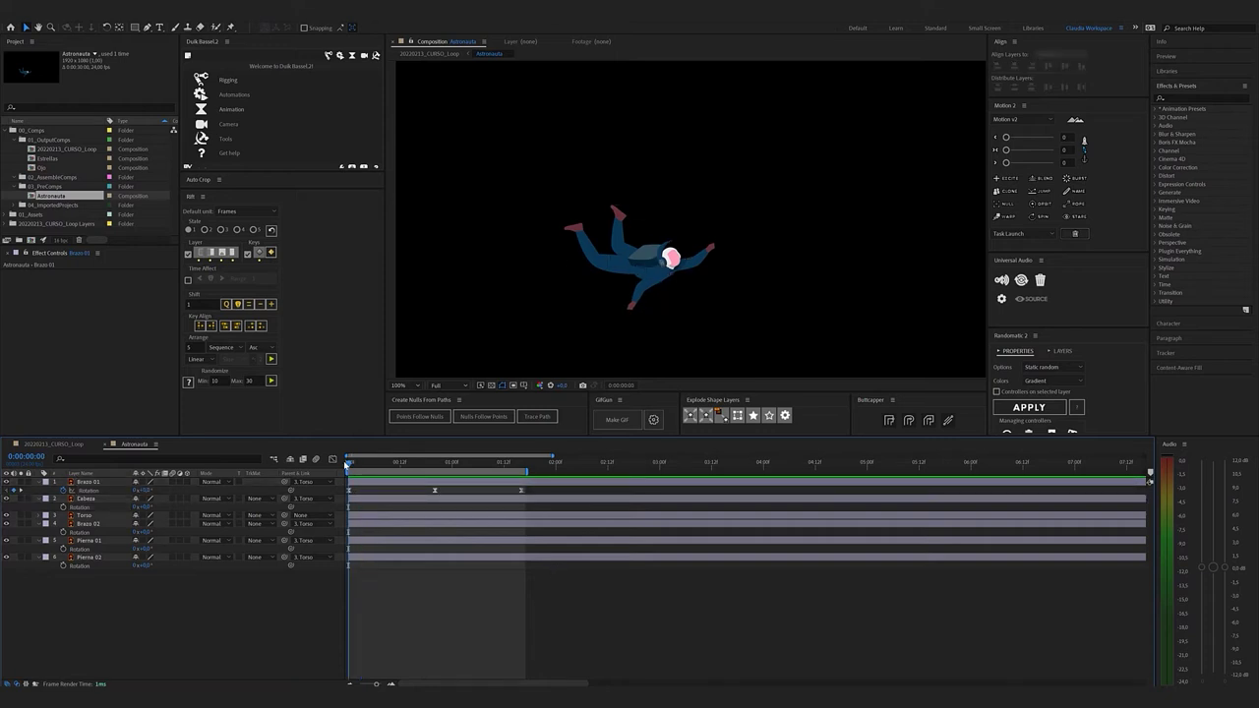
click(86, 499)
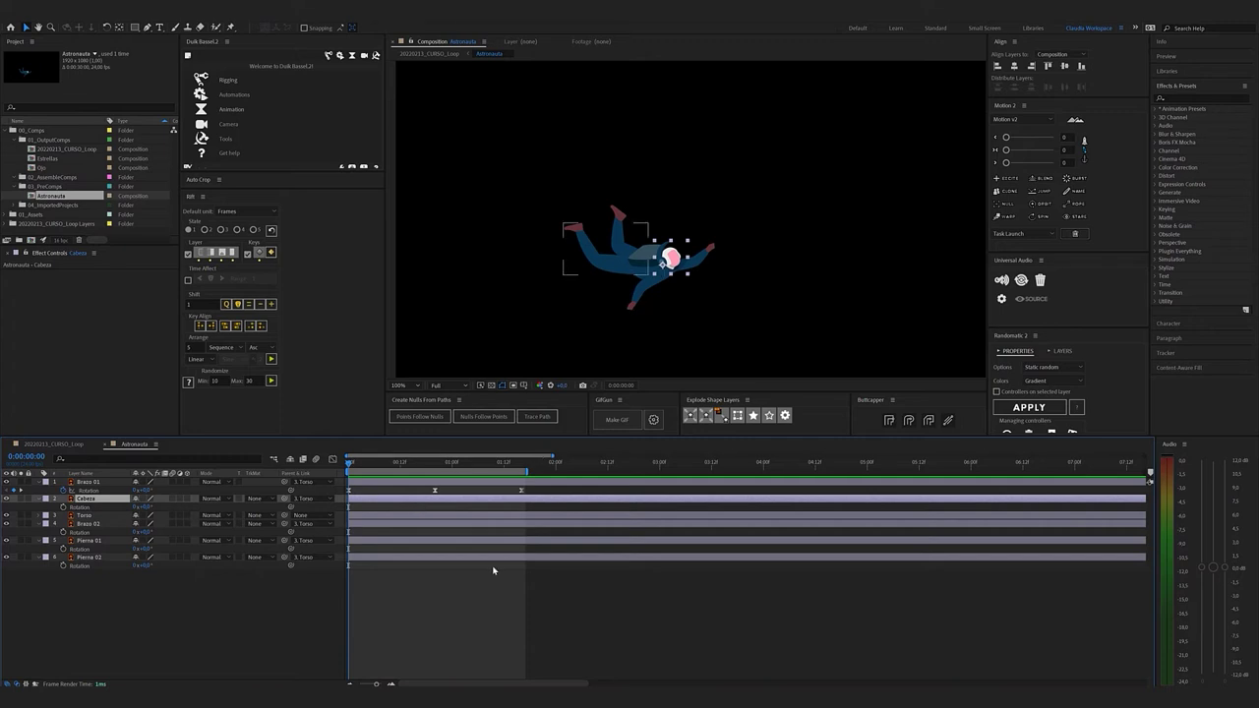
click(62, 507)
drag(350, 463, 428, 476)
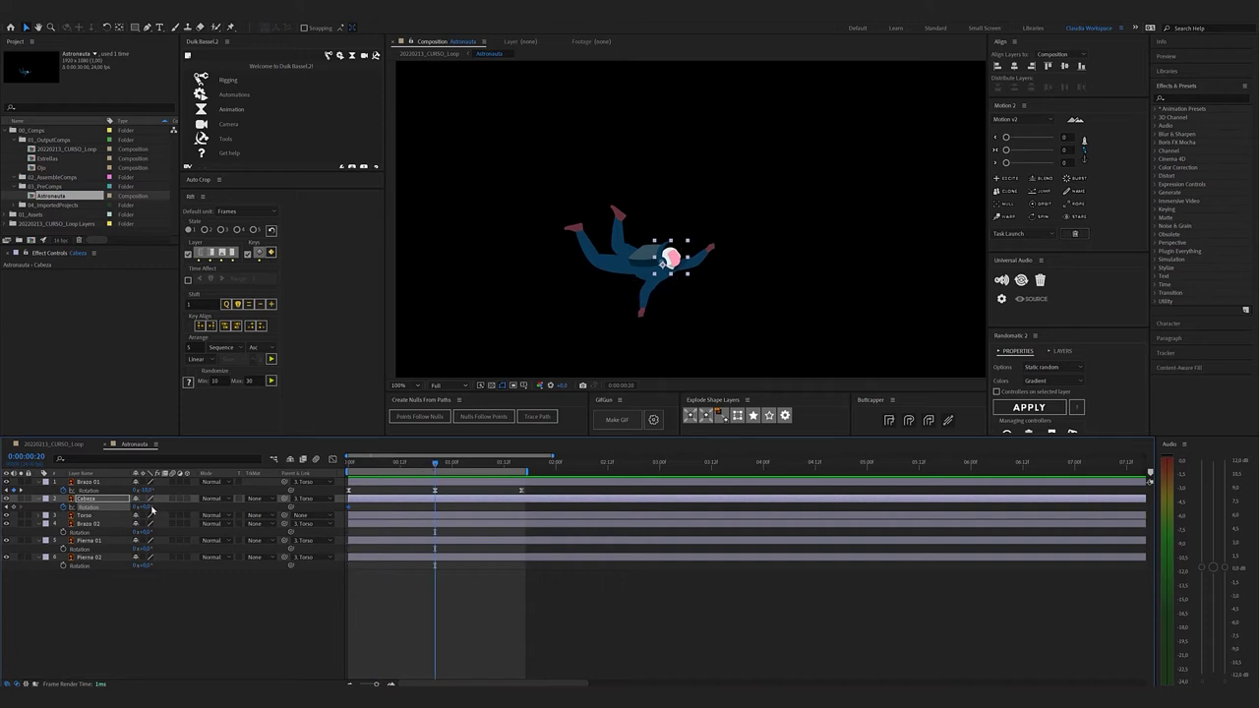
drag(146, 508, 138, 507)
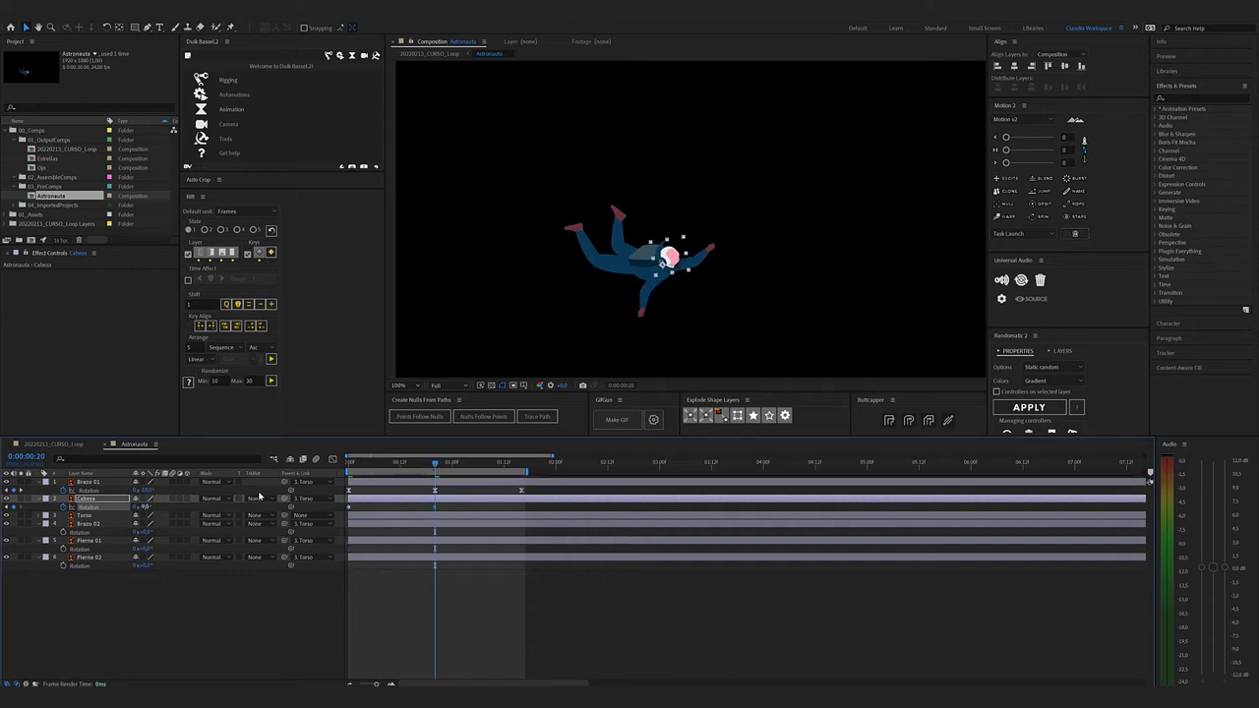
Copy the first Cabeza Rotation keyframe to 0:00:01:16
click(519, 465)
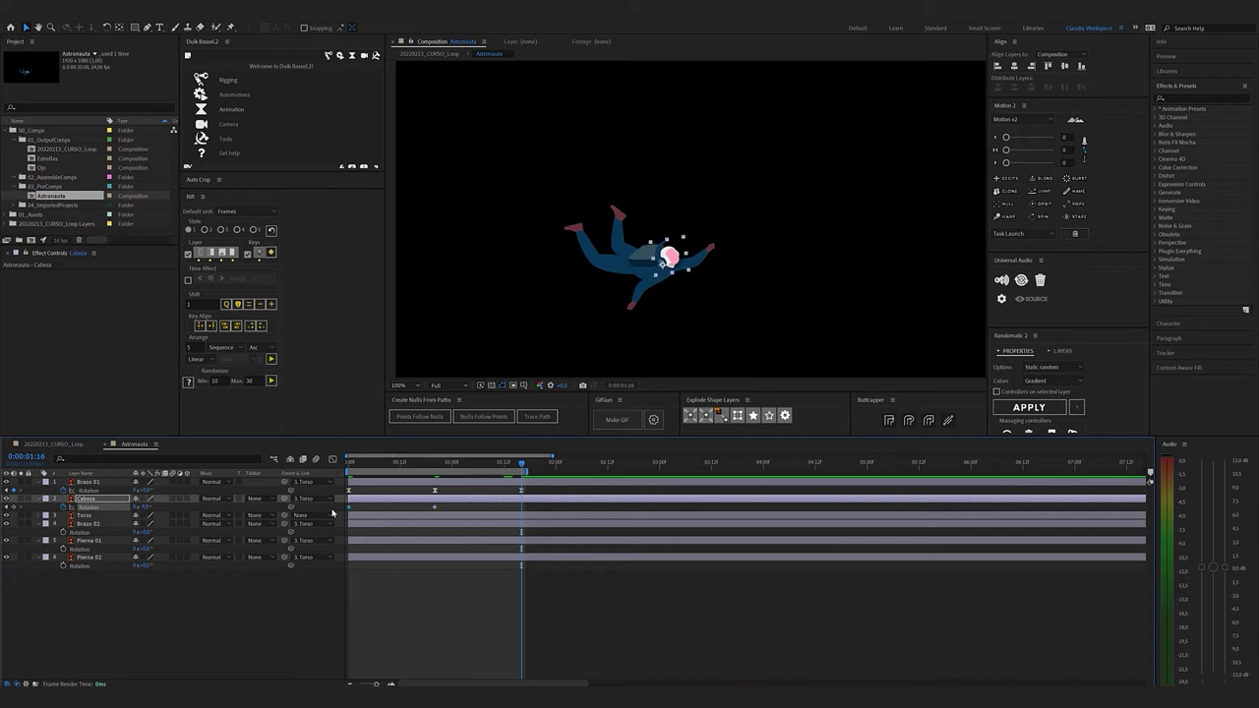
key(ctrl+c)
key(ctrl+v)
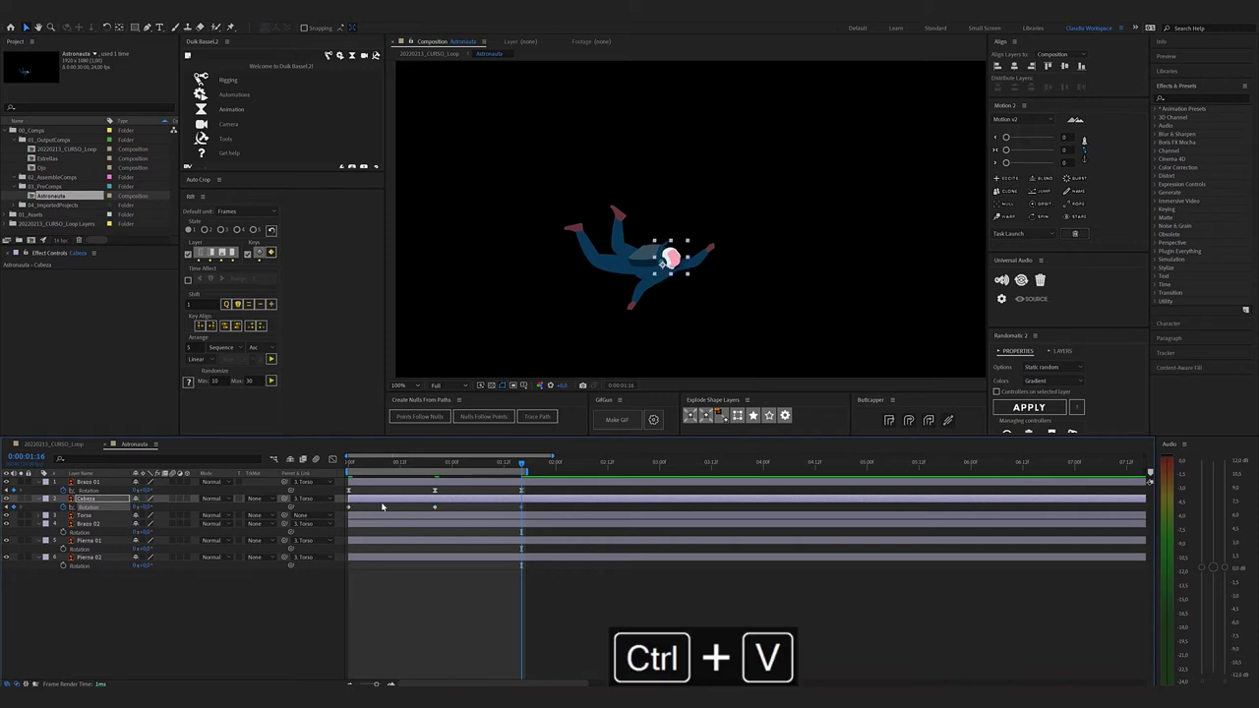
Animate the Brazo 02 Rotation with keyframes at 0:00:00:00 and 0:00:00:20, and a copy of the first at 0:00:01:16
click(99, 516)
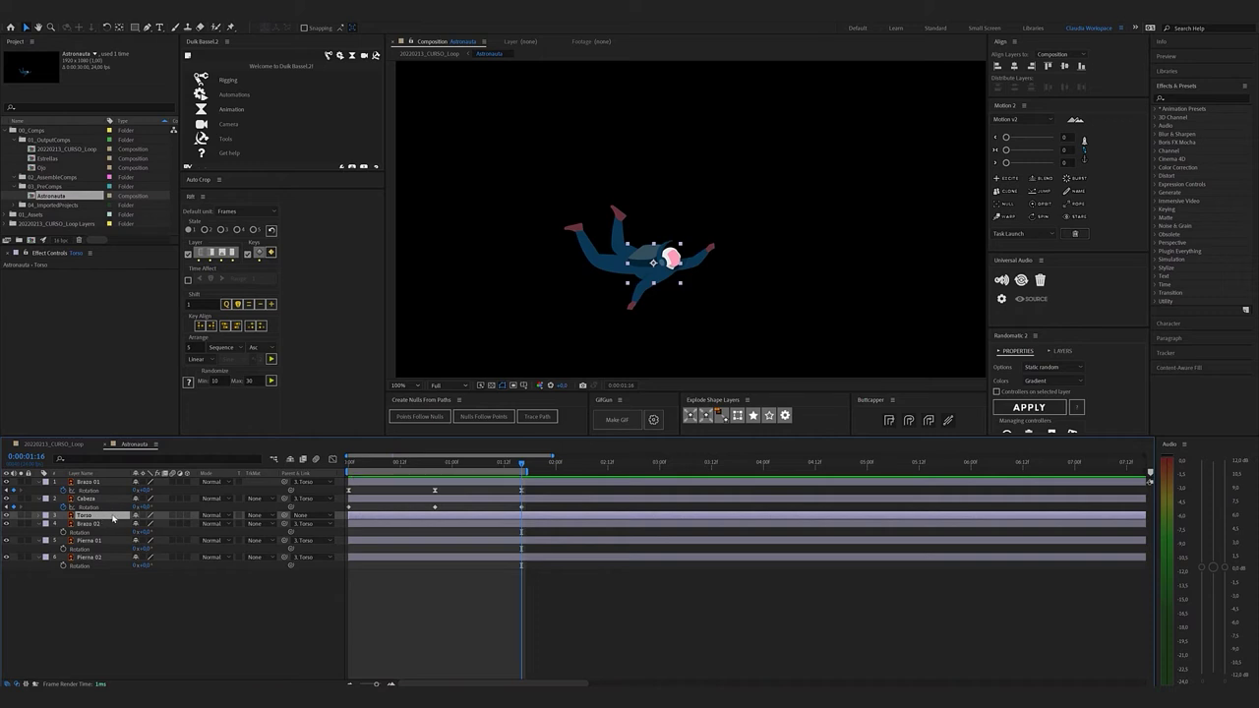
click(105, 524)
key(r)
key(r)
key(Home)
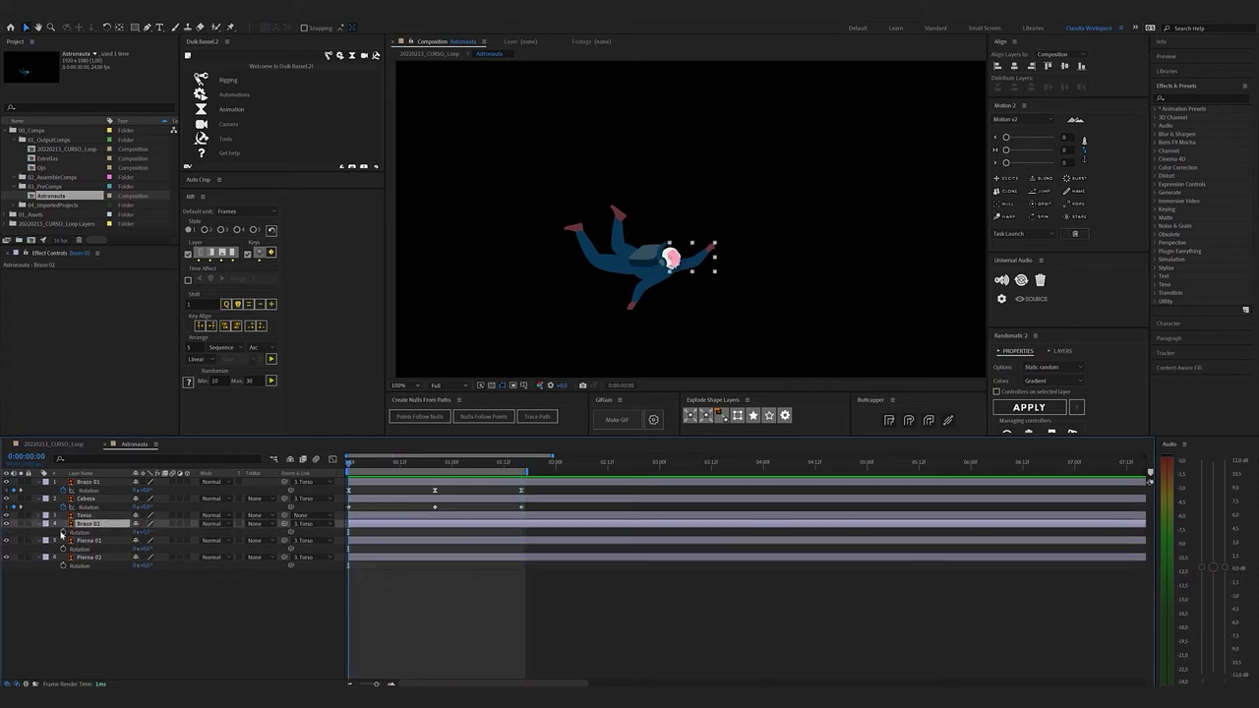
click(62, 531)
key(k)
key(k)
key(ctrl+v)
Animate the Pierna 01 Rotation with keyframes at 0:00:00:00 and 0:00:00:20, and a copy of the first at 0:00:01:16
key(j)
key(ctrl+Down)
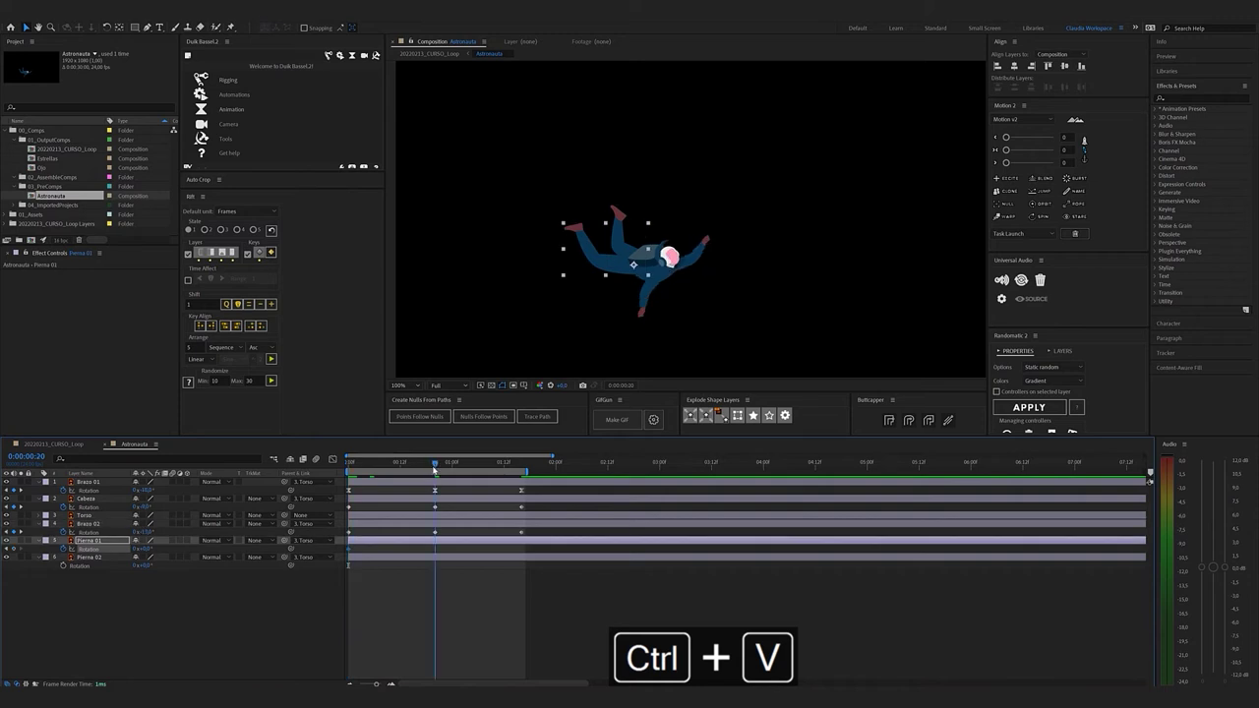
key(k)
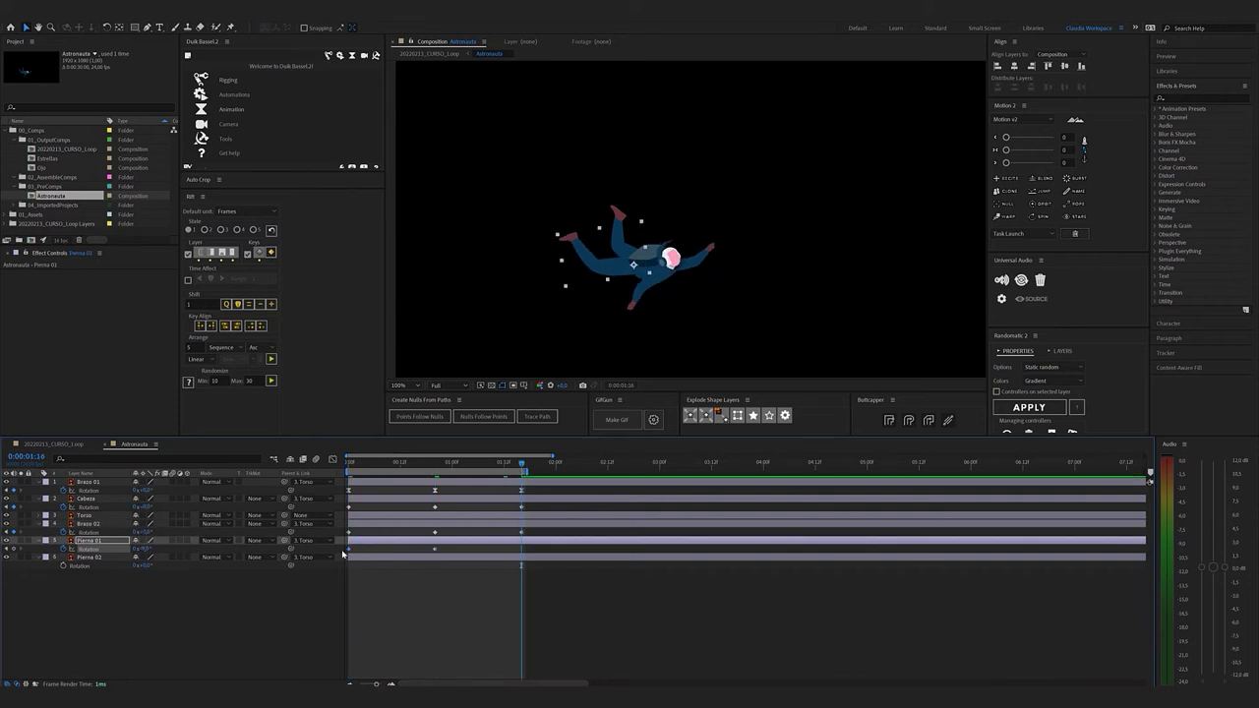
key(ctrl+v)
Animate the Pierna 02 Rotation with keyframes at 0:00:00:00 and 0:00:00:20, and a copy of the first at 0:00:01:16
key(Home)
click(89, 558)
key(k)
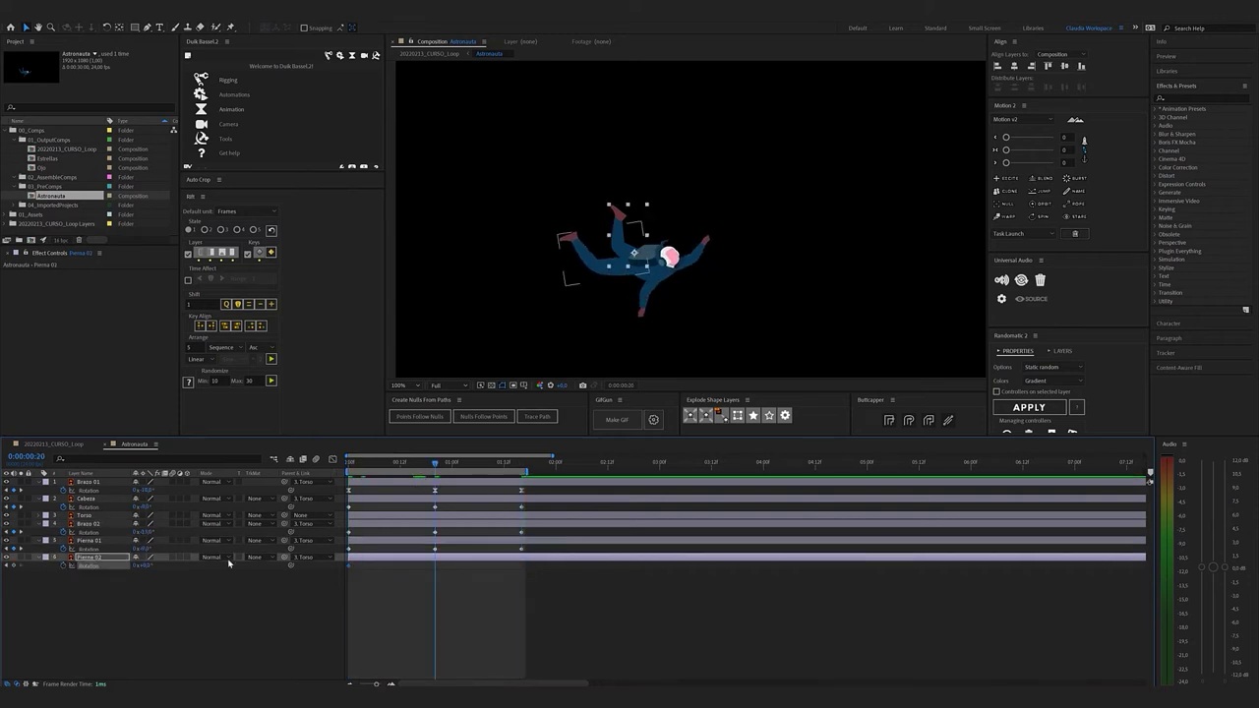
key(ctrl+c)
key(k)
key(ctrl+v)
Apply Easy Ease to all Rotation keyframes of Cabeza, Brazo 02, Pierna 01 and Pierna 02
drag(520, 570, 349, 510)
right_click(349, 509)
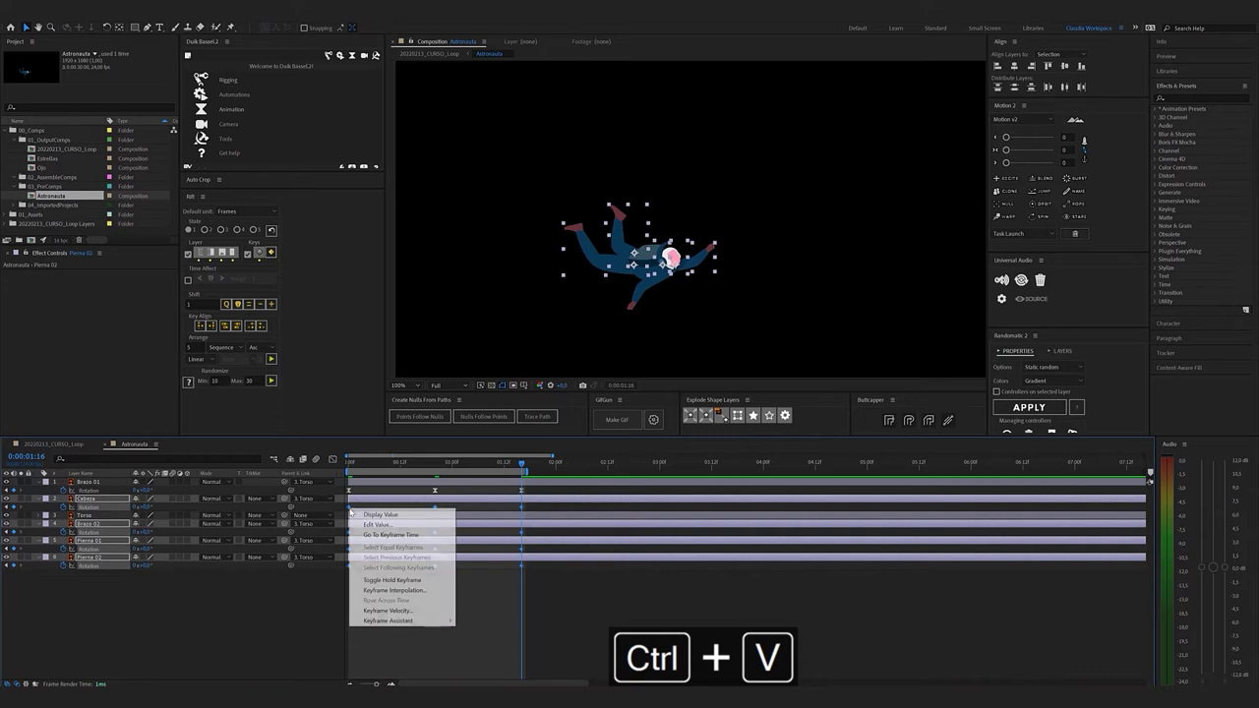
mouse_move(442, 622)
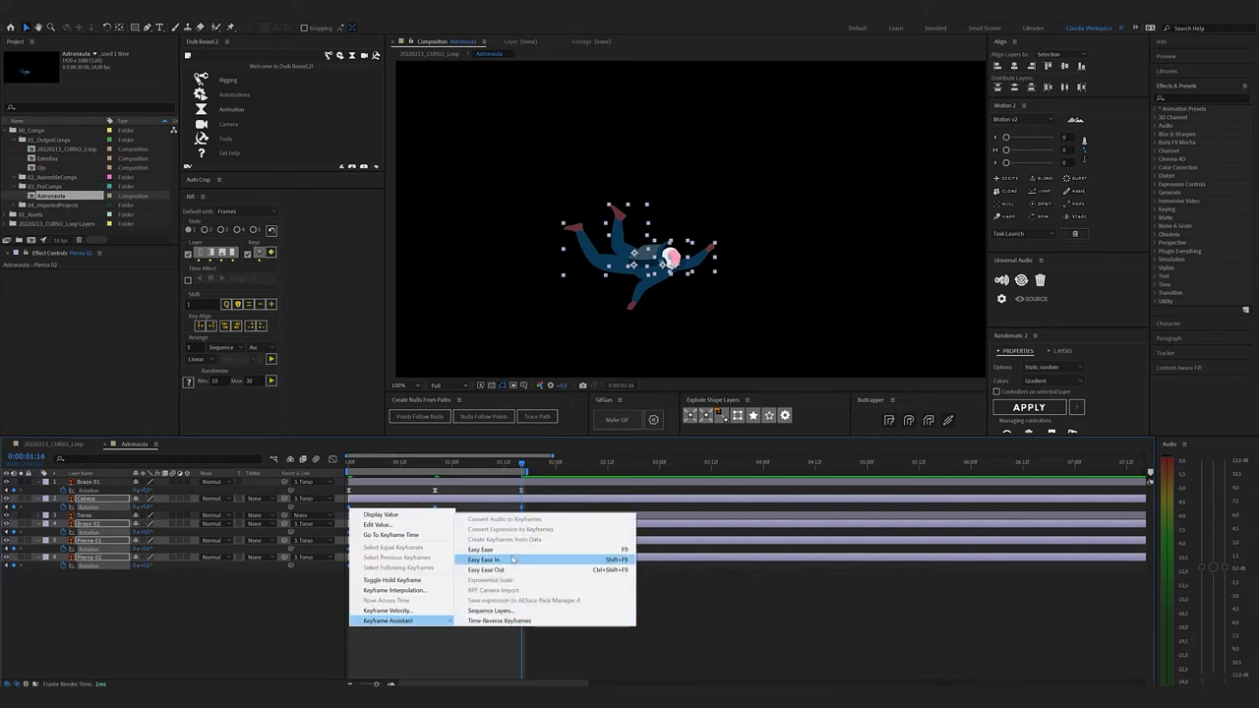
click(470, 548)
Preview the combined head, arm and leg movement from the start of the Astronauta composition
key(Home)
click(610, 587)
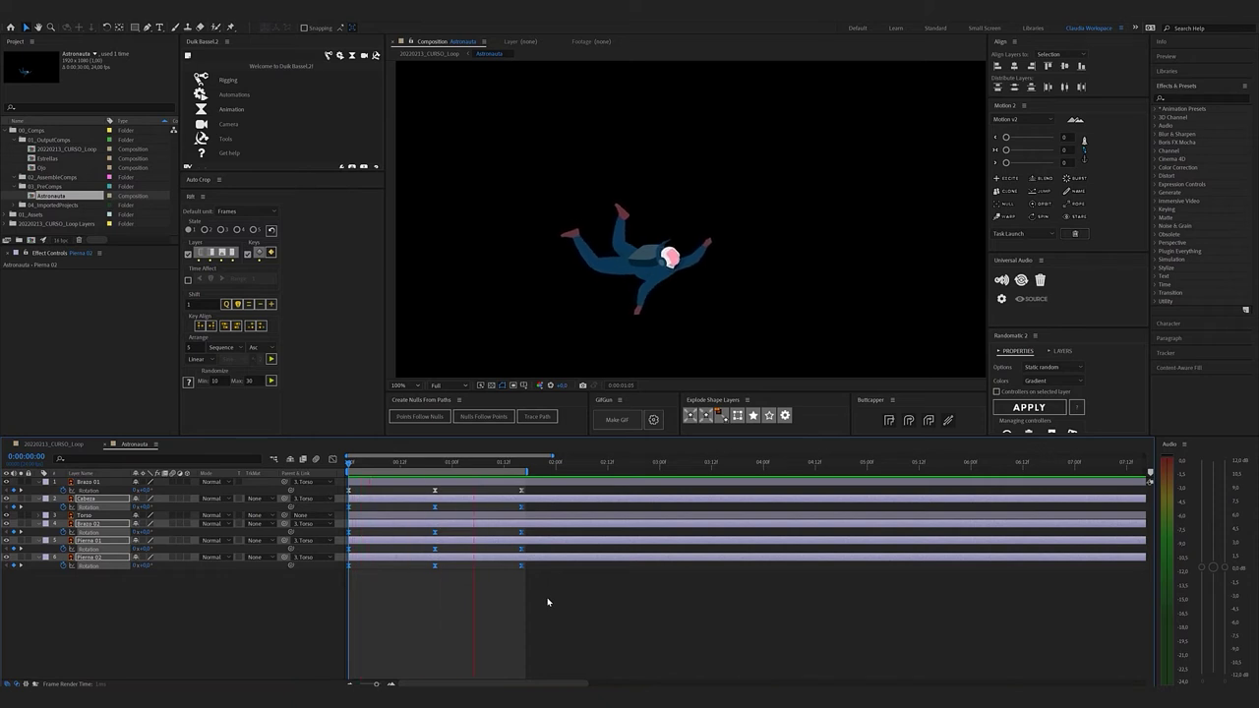
key(space)
drag(412, 469, 343, 476)
key(space)
key(space)
click(490, 586)
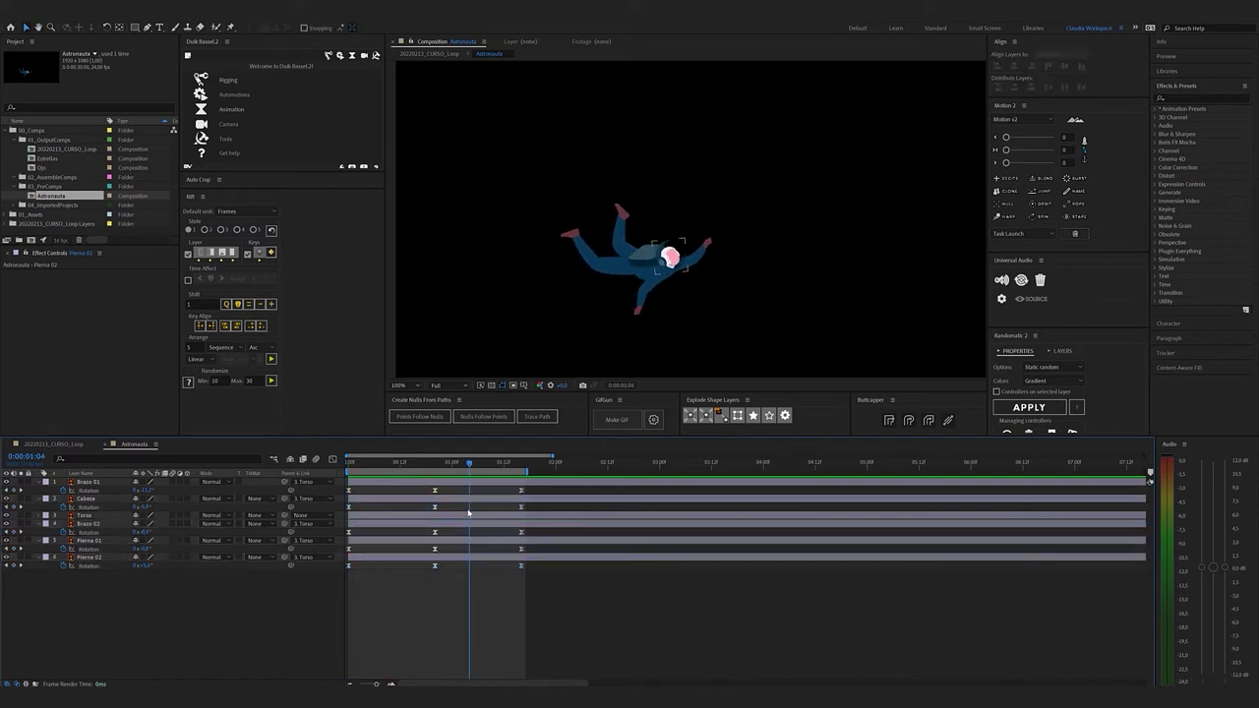
Stretch all Rotation keyframes proportionally to end just past 2 seconds, and extend the work area end to about 0:00:04:18
drag(539, 480, 342, 582)
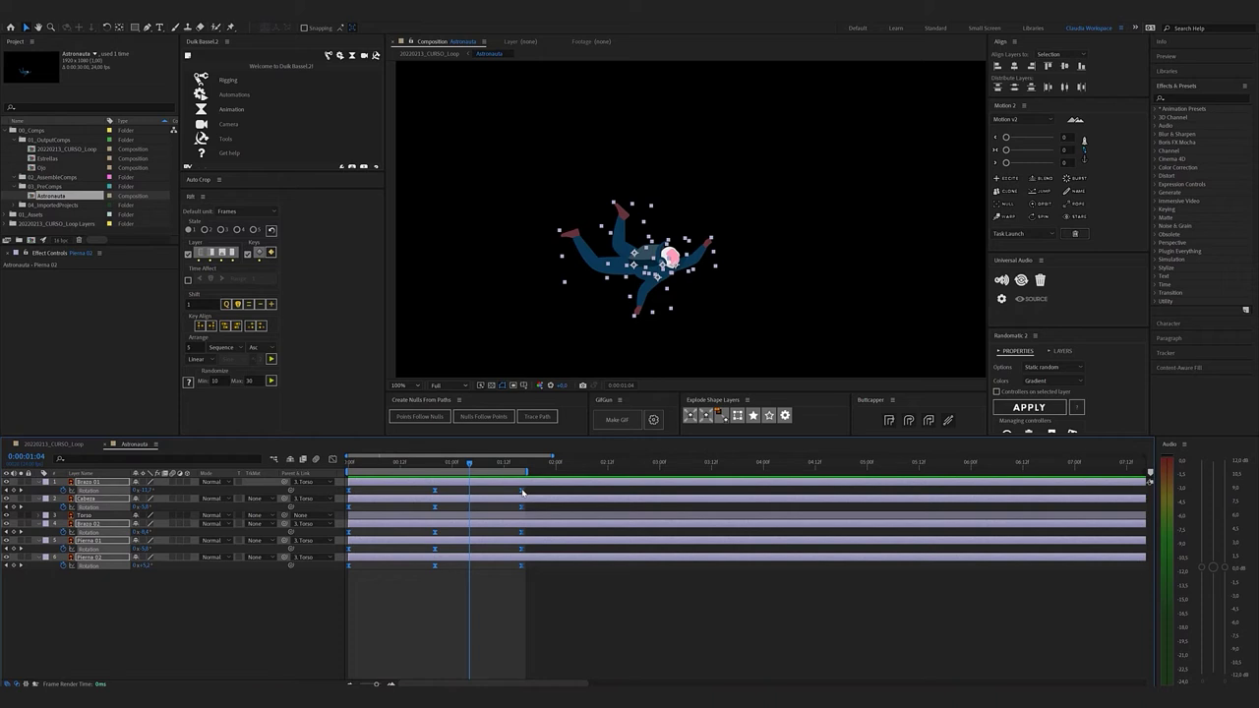
drag(522, 492, 582, 496)
drag(511, 471, 842, 474)
Preview the slowed astronaut movement from the first frame
drag(414, 465, 348, 466)
key(space)
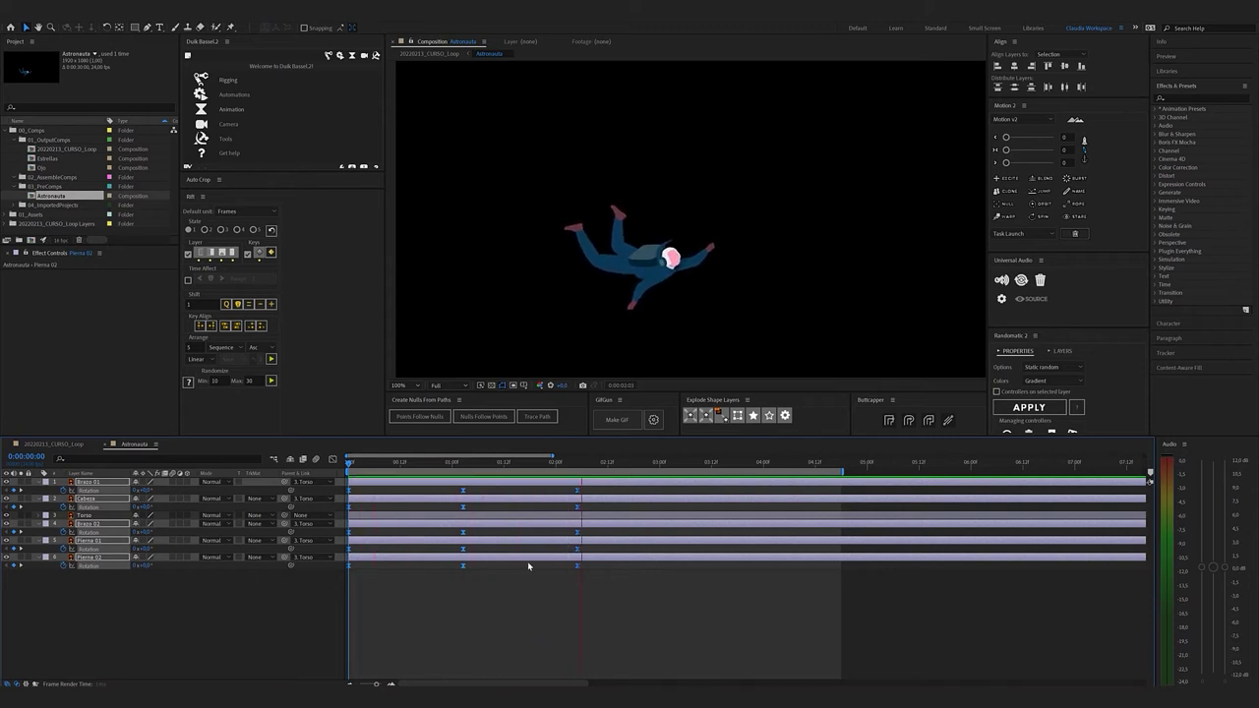
key(space)
key(ctrl+a)
key(space)
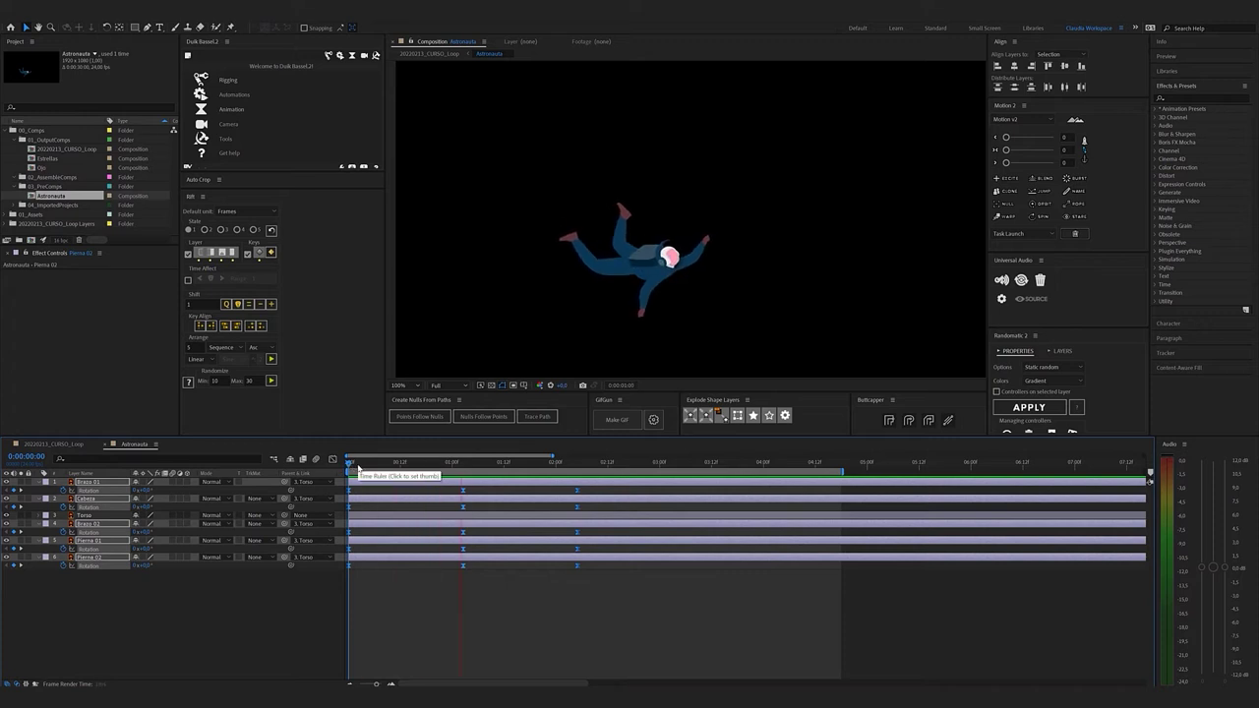
key(space)
Stretch all Rotation keyframes further so the last ones fall at 0:00:02:12, and preview the result from the start
drag(576, 494, 607, 495)
drag(388, 467, 348, 469)
key(space)
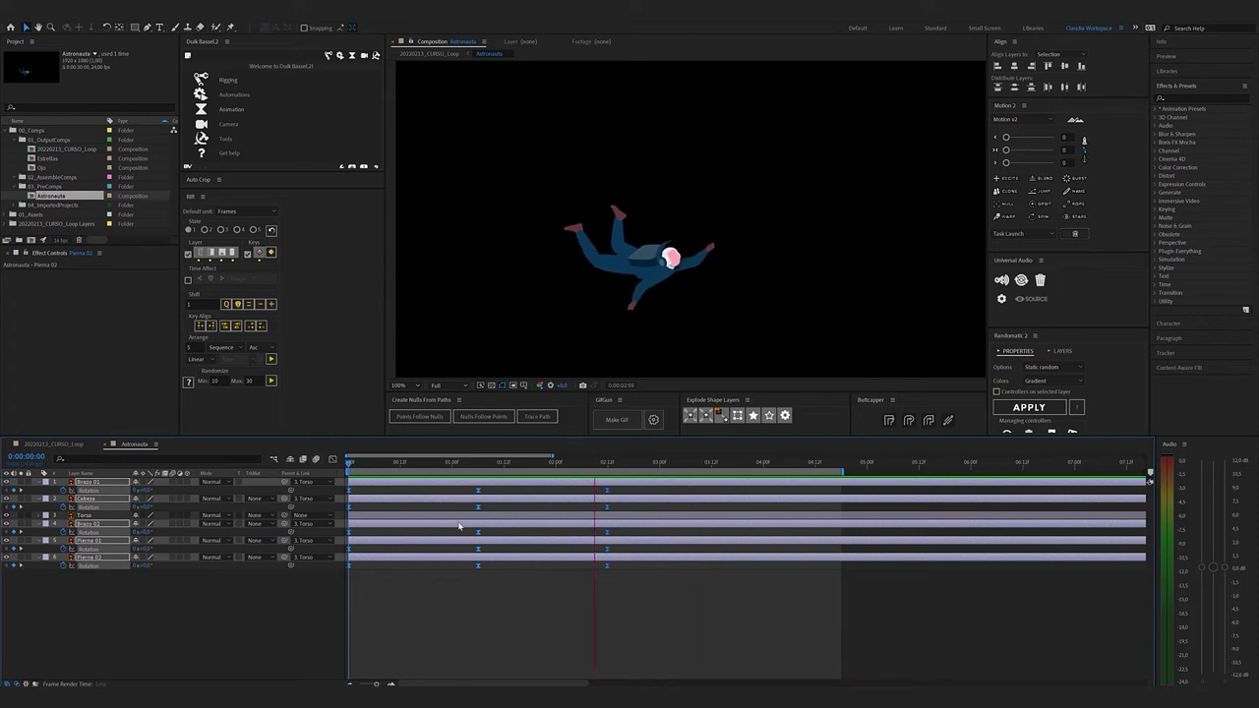
key(space)
click(556, 506)
key(j)
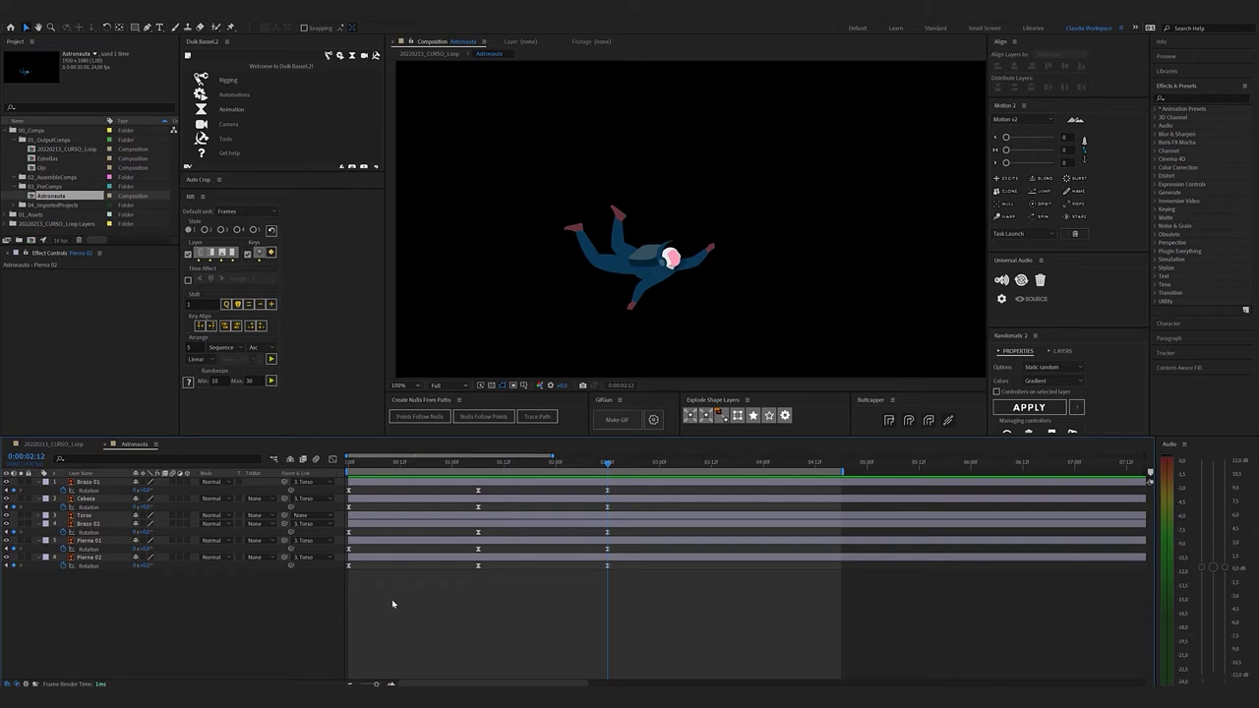
Add the expression loopOut(type = "cycle", numKeyframes = 0) to the Brazo 01 Rotation and return to the first frame
click(111, 484)
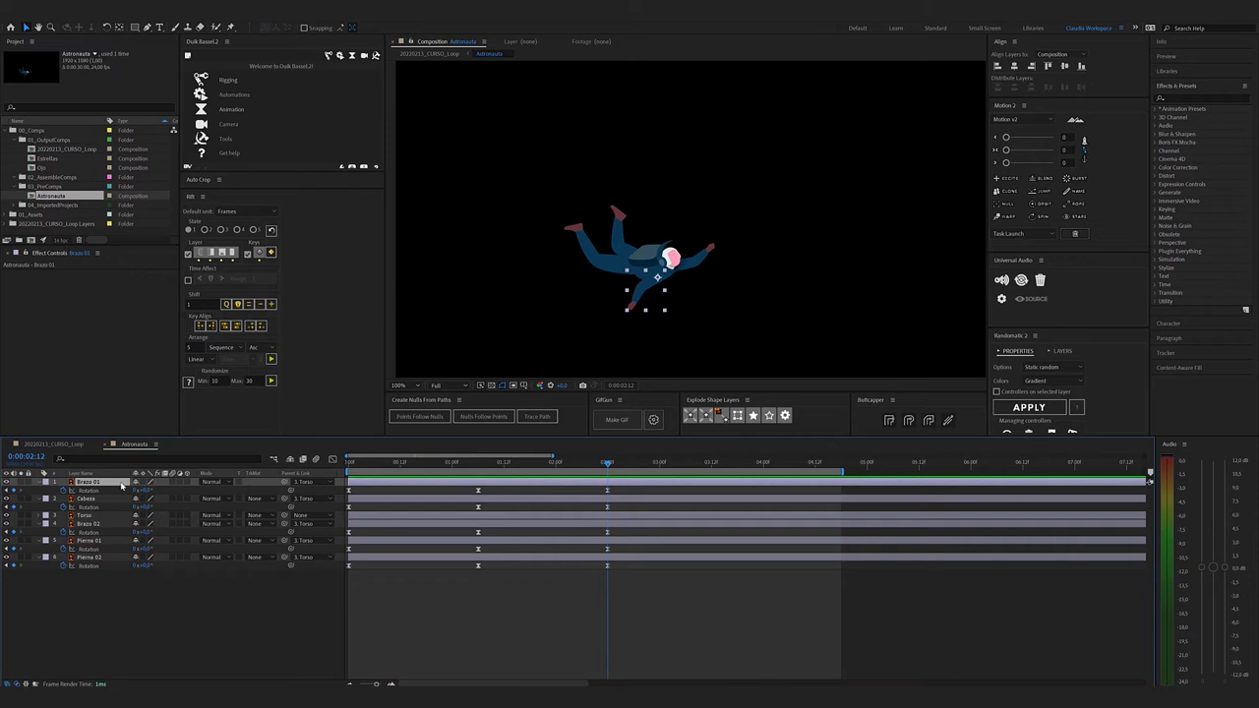
alt+click(63, 492)
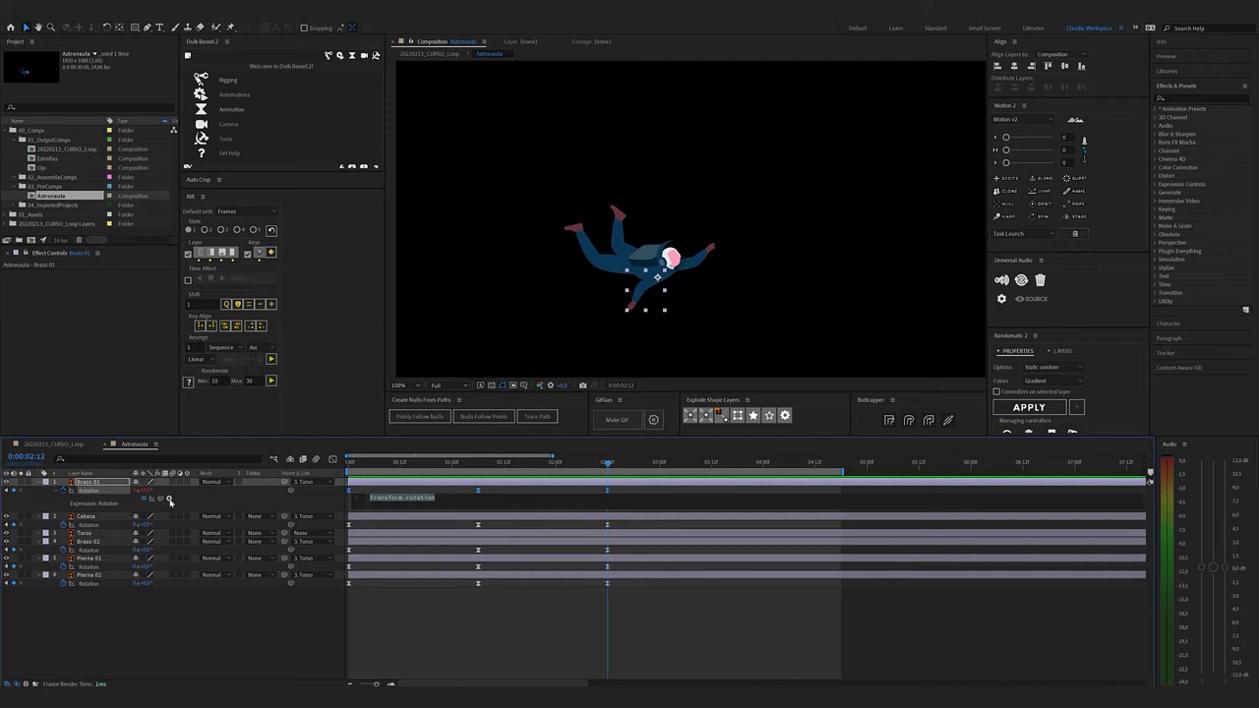
click(169, 499)
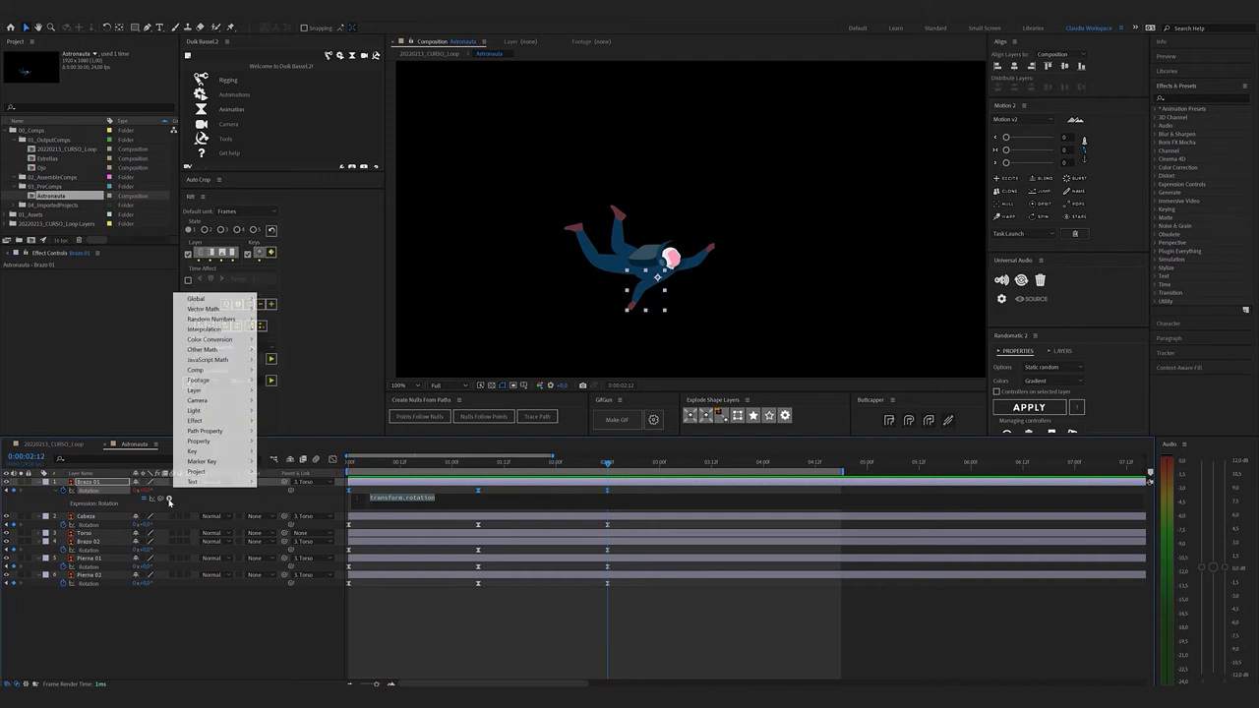
mouse_move(223, 447)
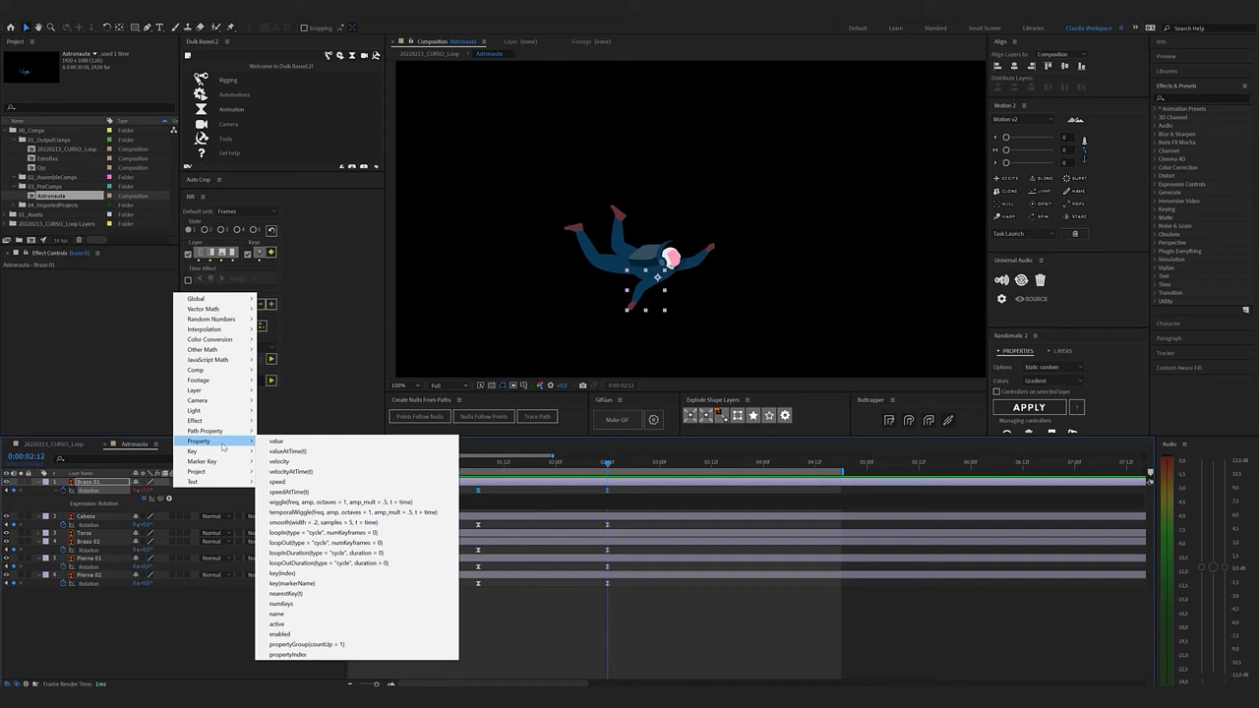
click(426, 543)
click(511, 602)
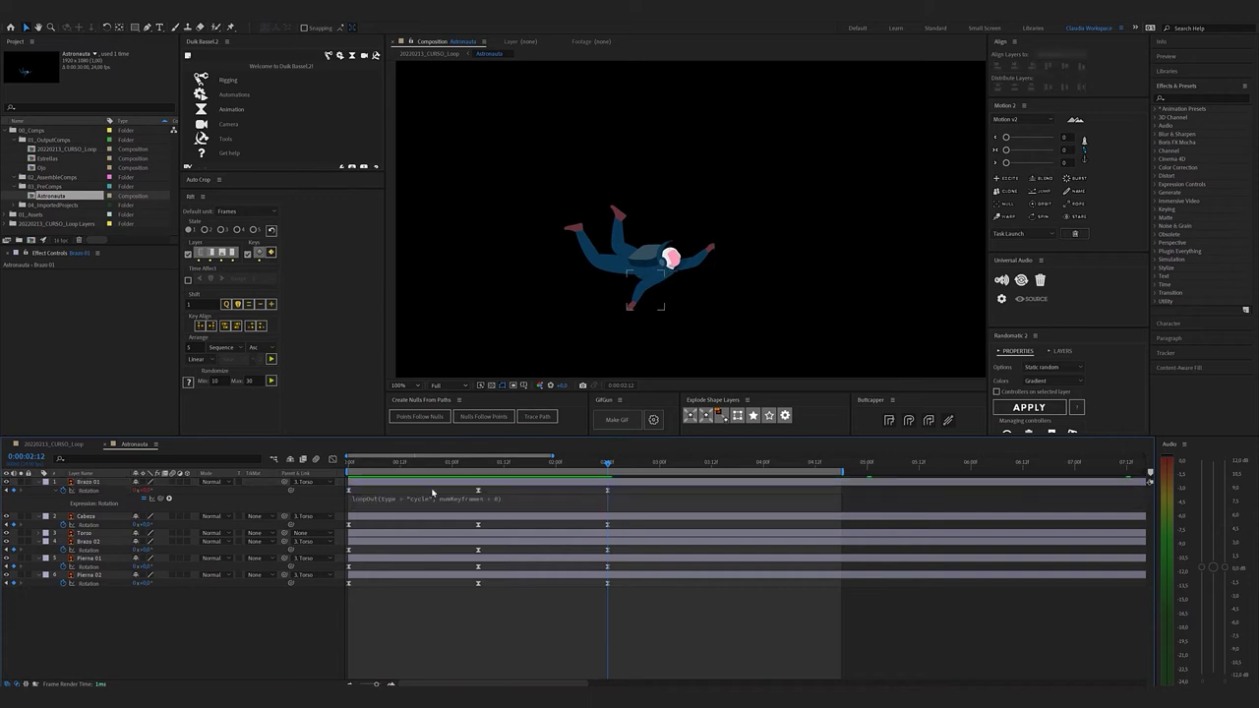
drag(429, 467, 328, 470)
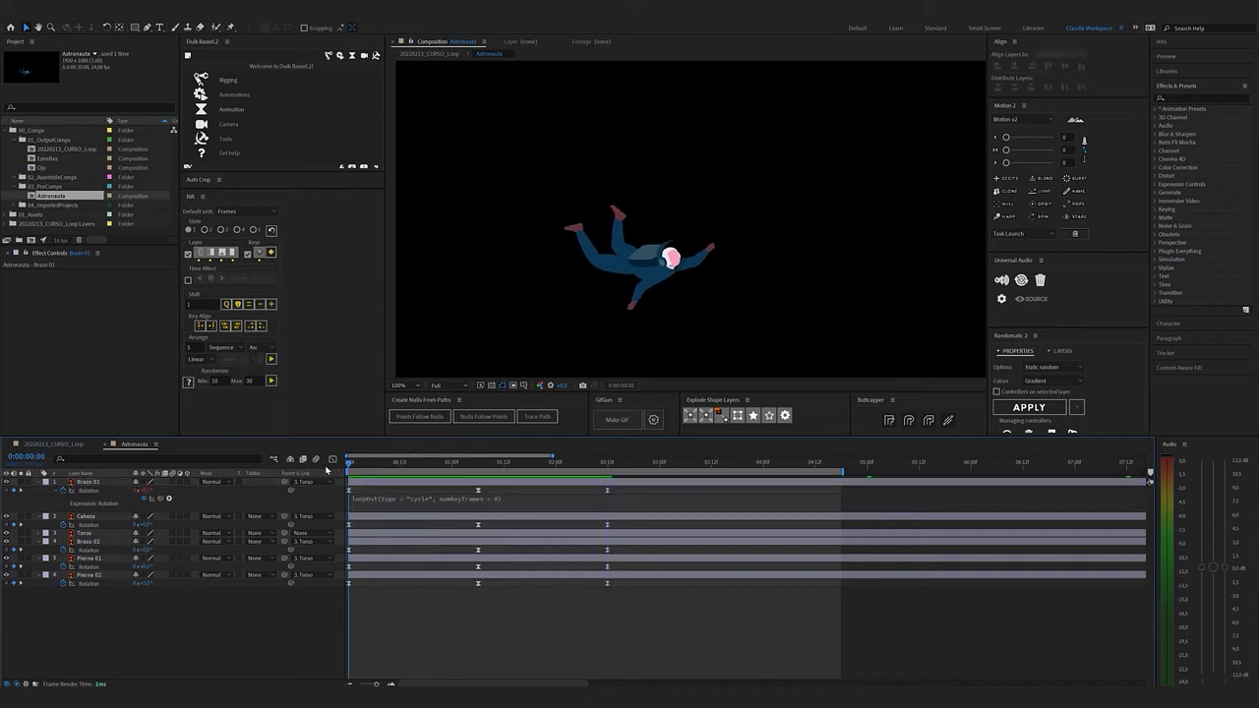
Preview the looping Brazo 01 movement and extend the work area end to just past 6 seconds
click(662, 286)
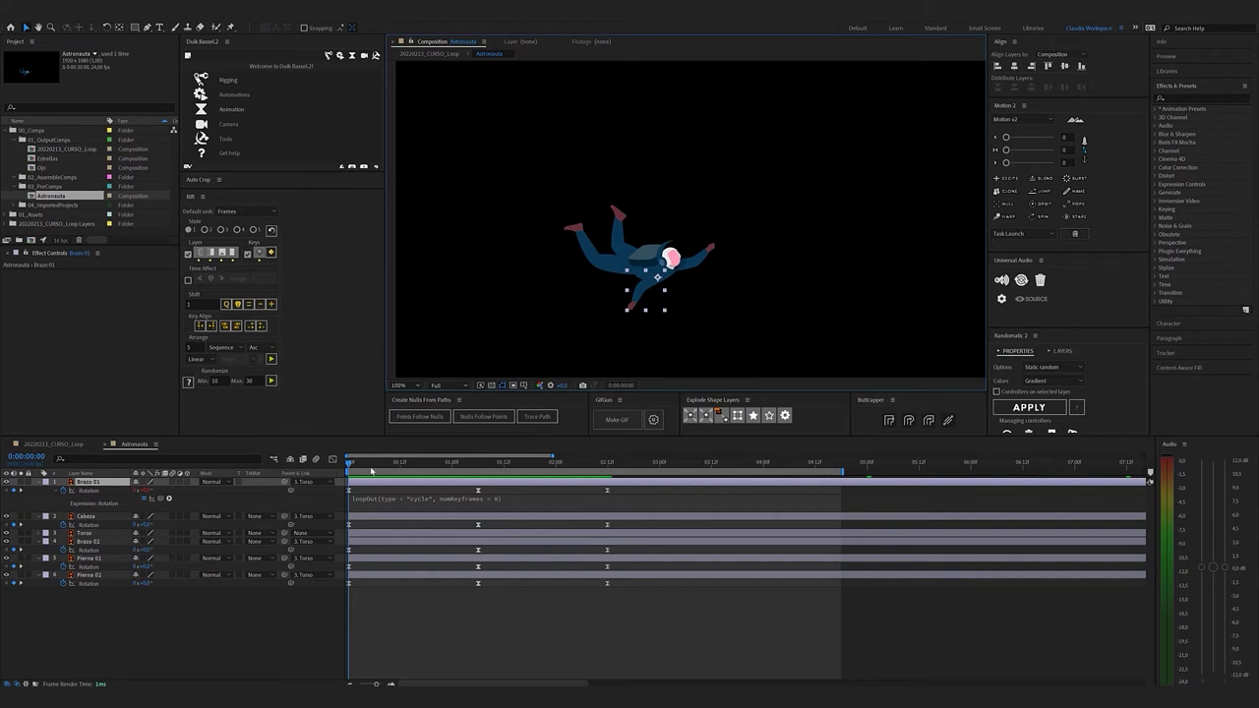
key(space)
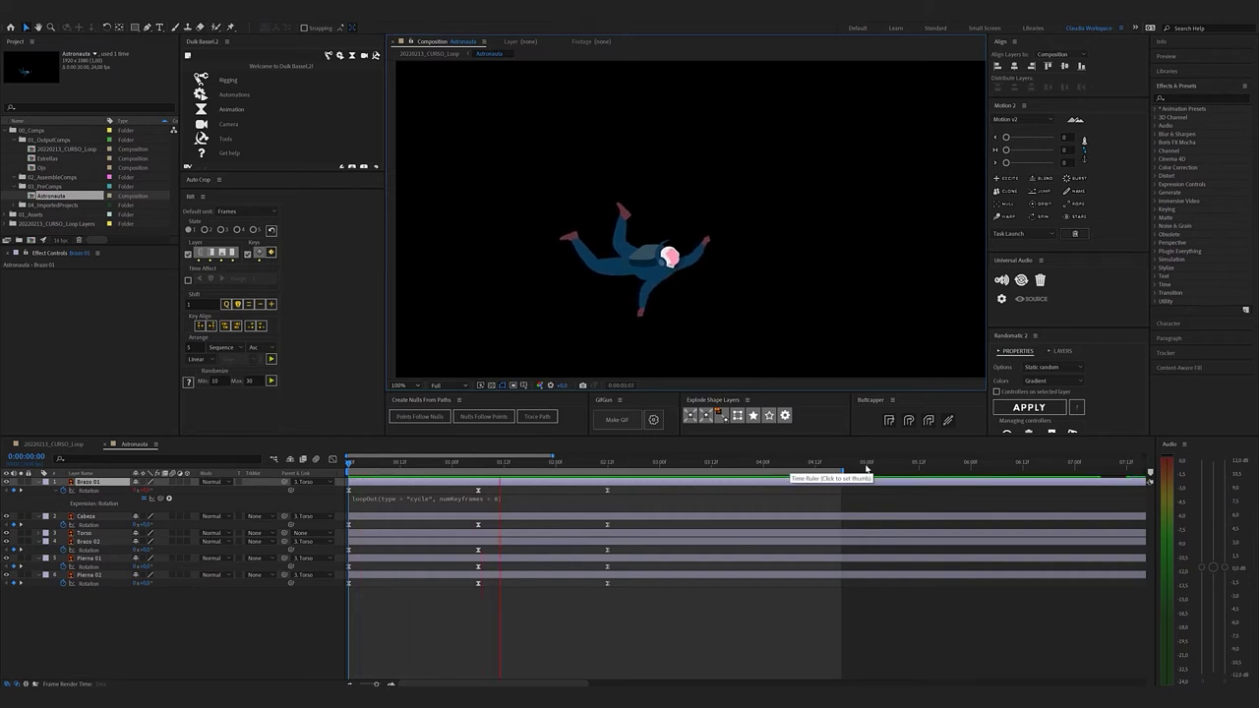
drag(1009, 468, 1013, 468)
key(space)
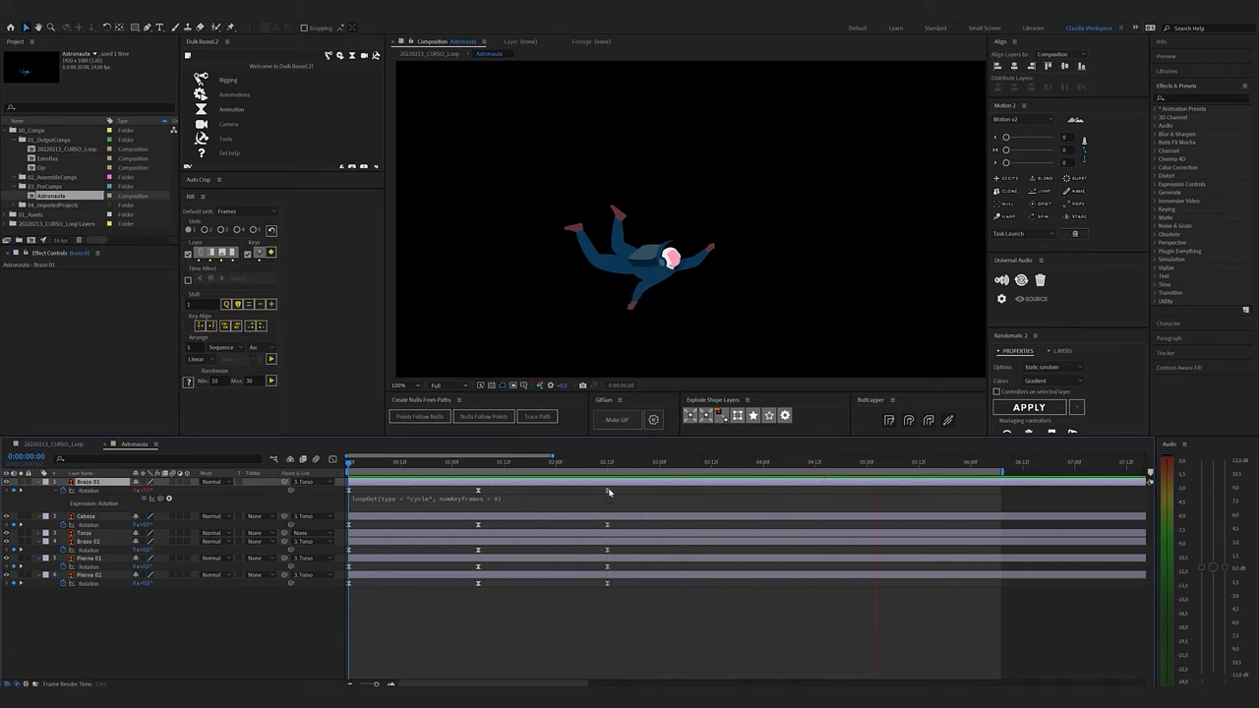
key(space)
Copy only the loopOut expression from the Brazo 01 Rotation and paste it onto the Rotation of Cabeza, Brazo 02, Pierna 01 and Pierna 02
click(220, 495)
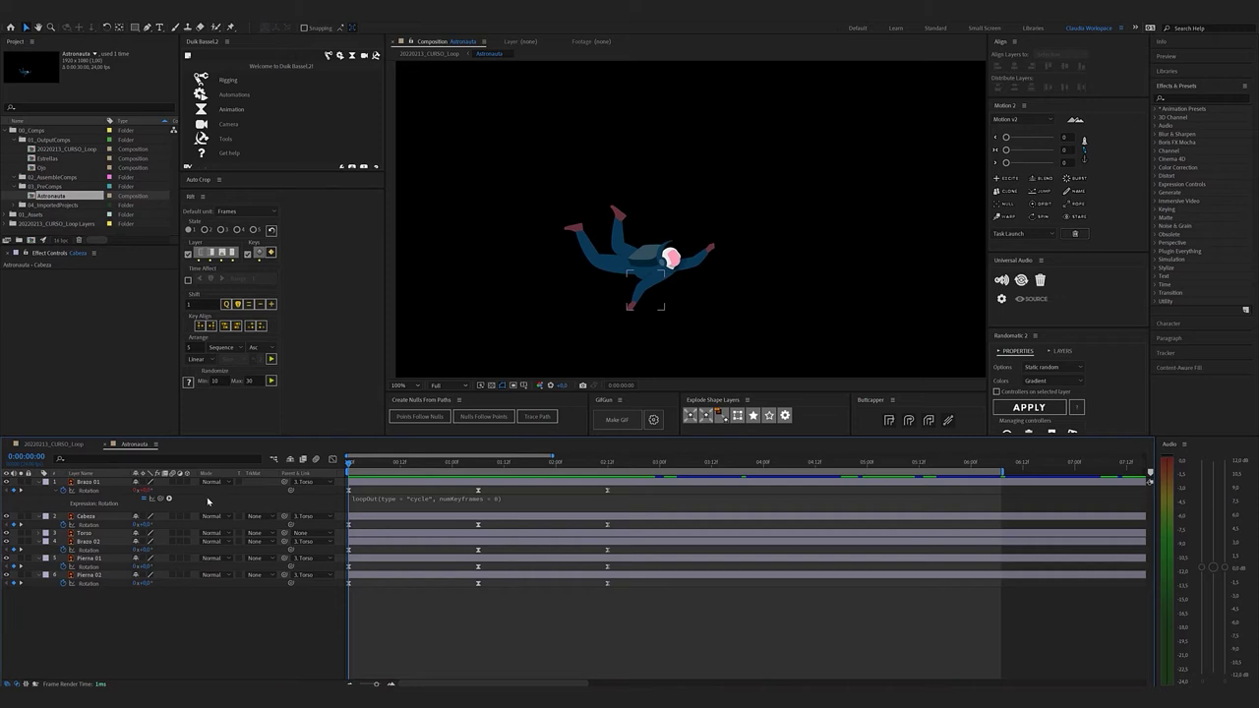
click(85, 614)
right_click(100, 493)
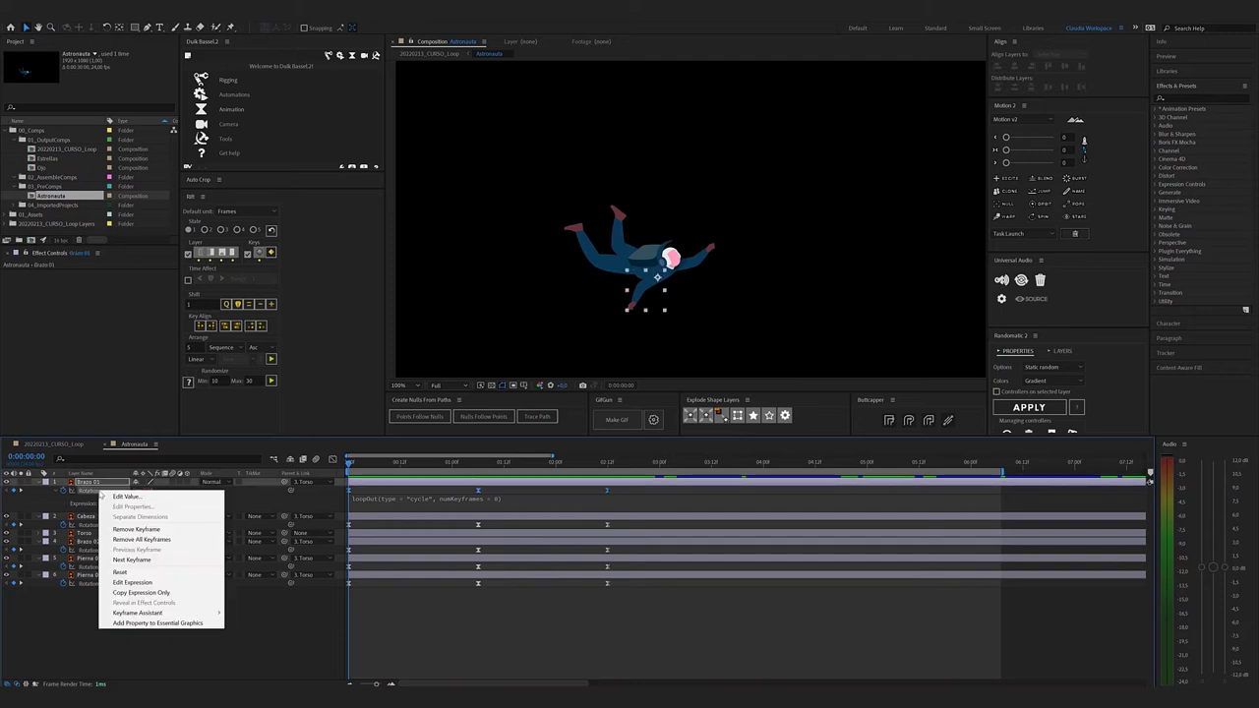
click(194, 594)
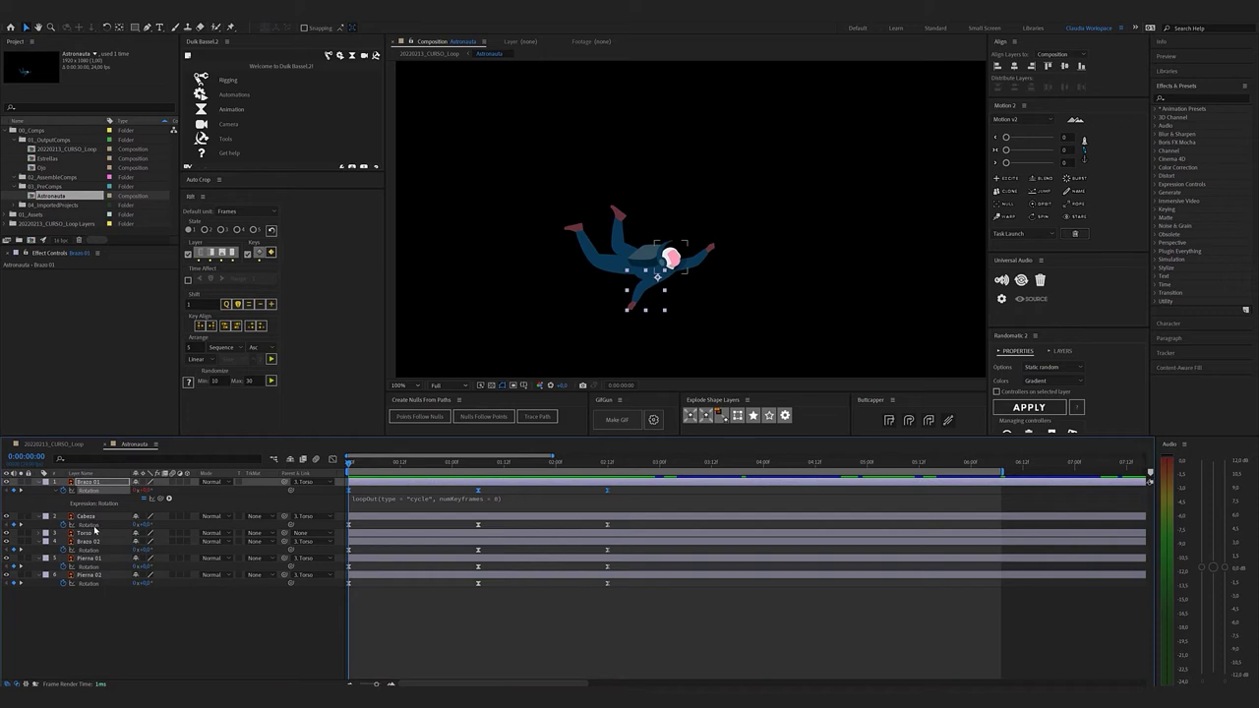
click(93, 525)
key(ctrl+v)
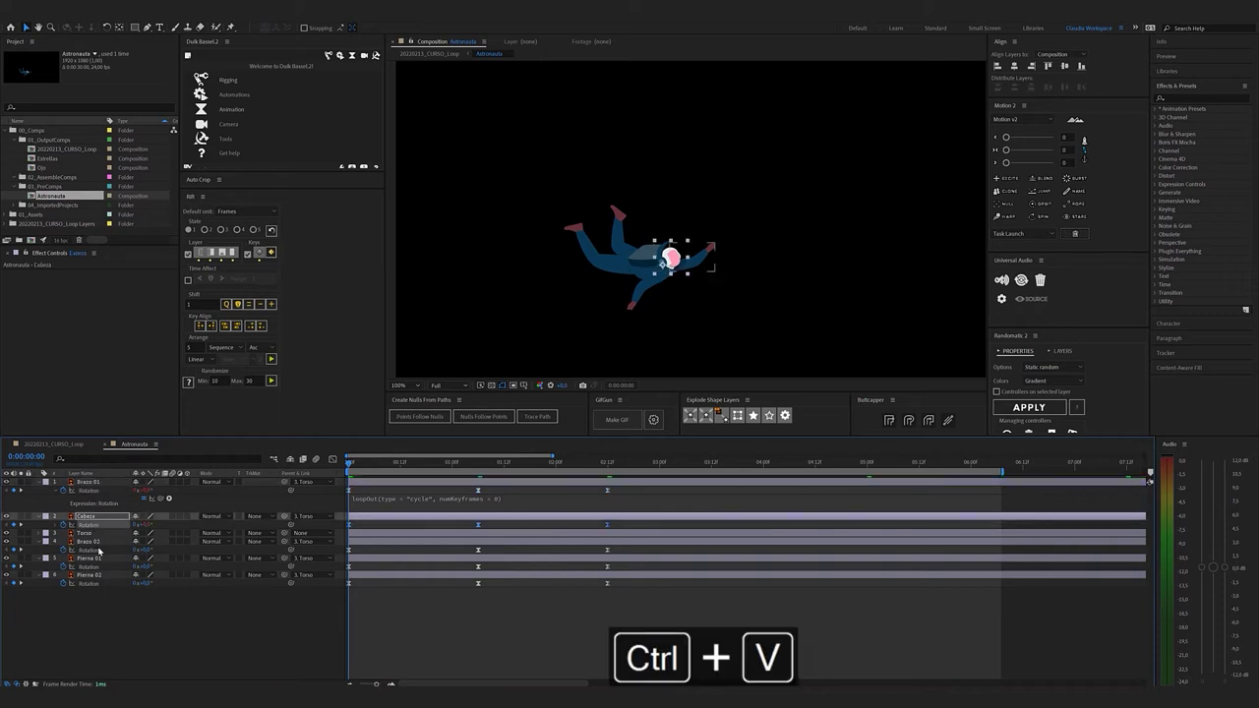
click(99, 550)
click(96, 566)
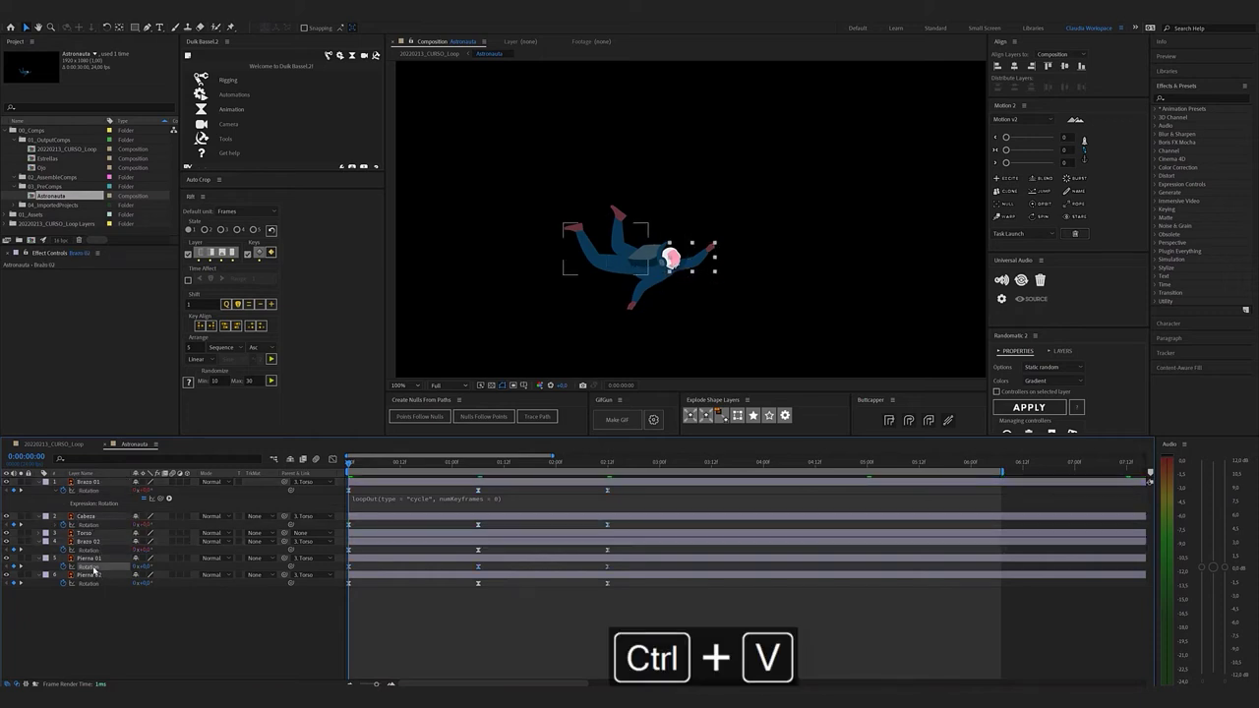
click(99, 586)
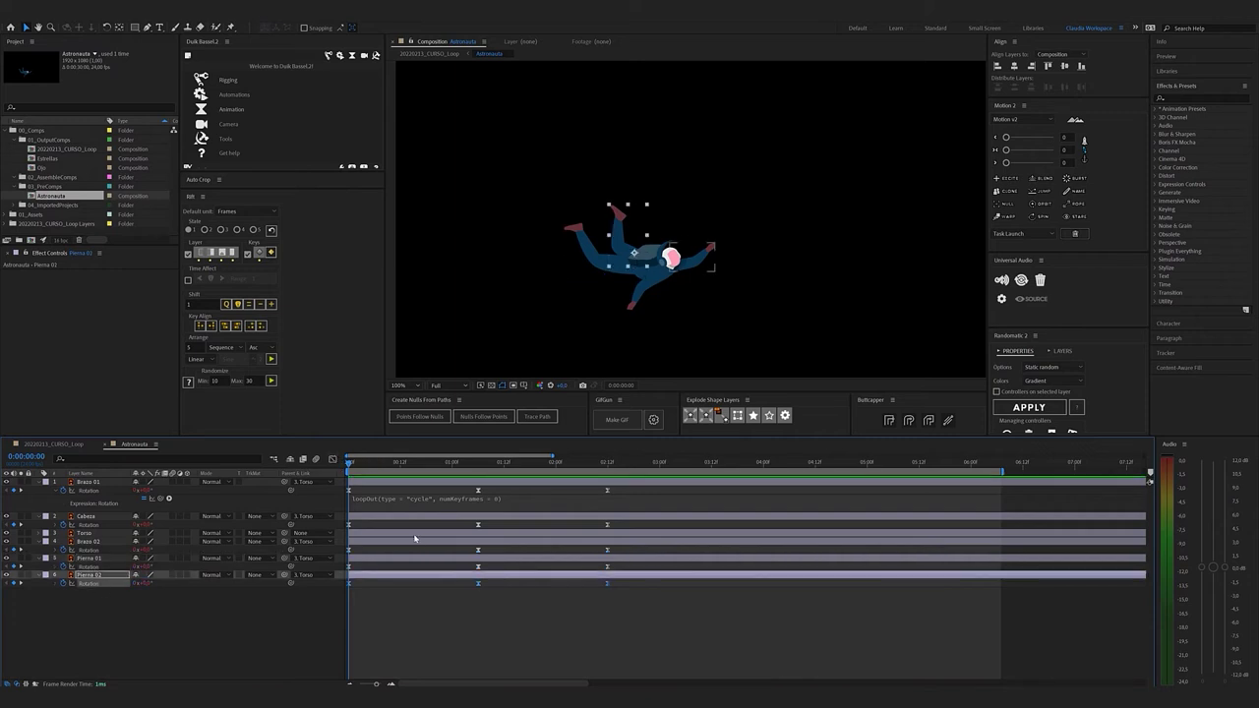
Extend the work area end to just past 10 seconds and preview the looping body movement
key(minus)
key(minus)
drag(525, 471, 641, 471)
key(space)
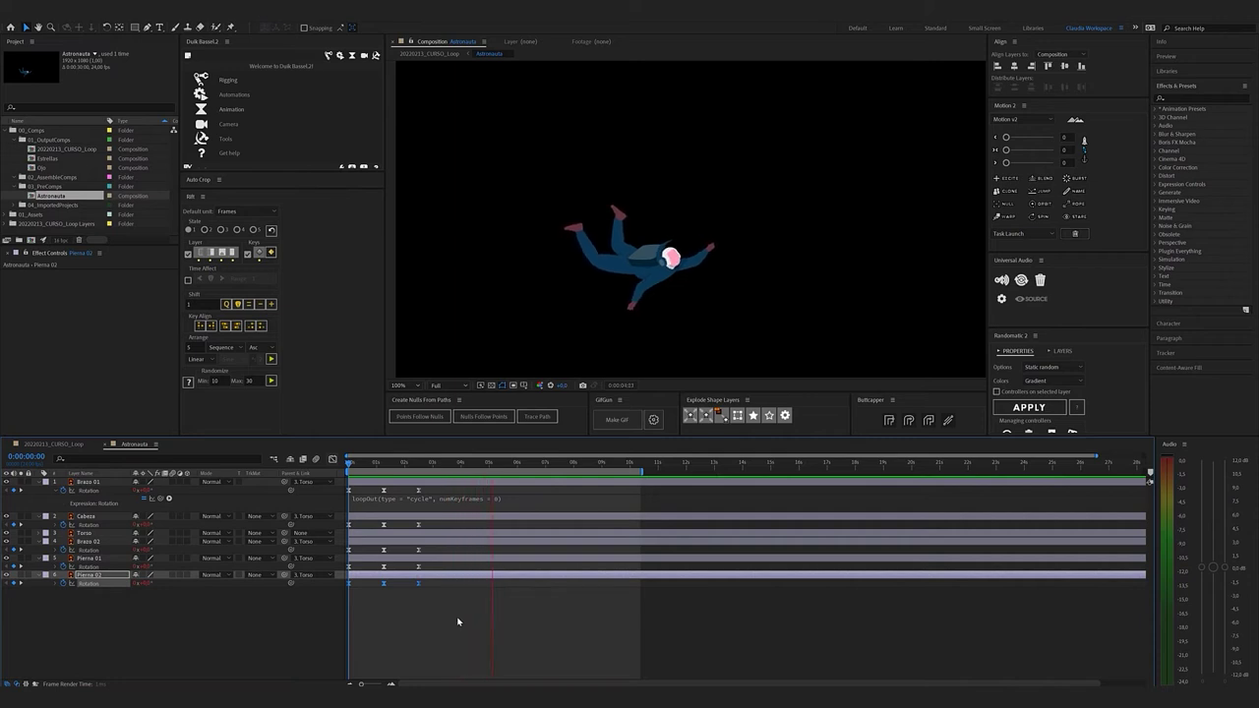
key(space)
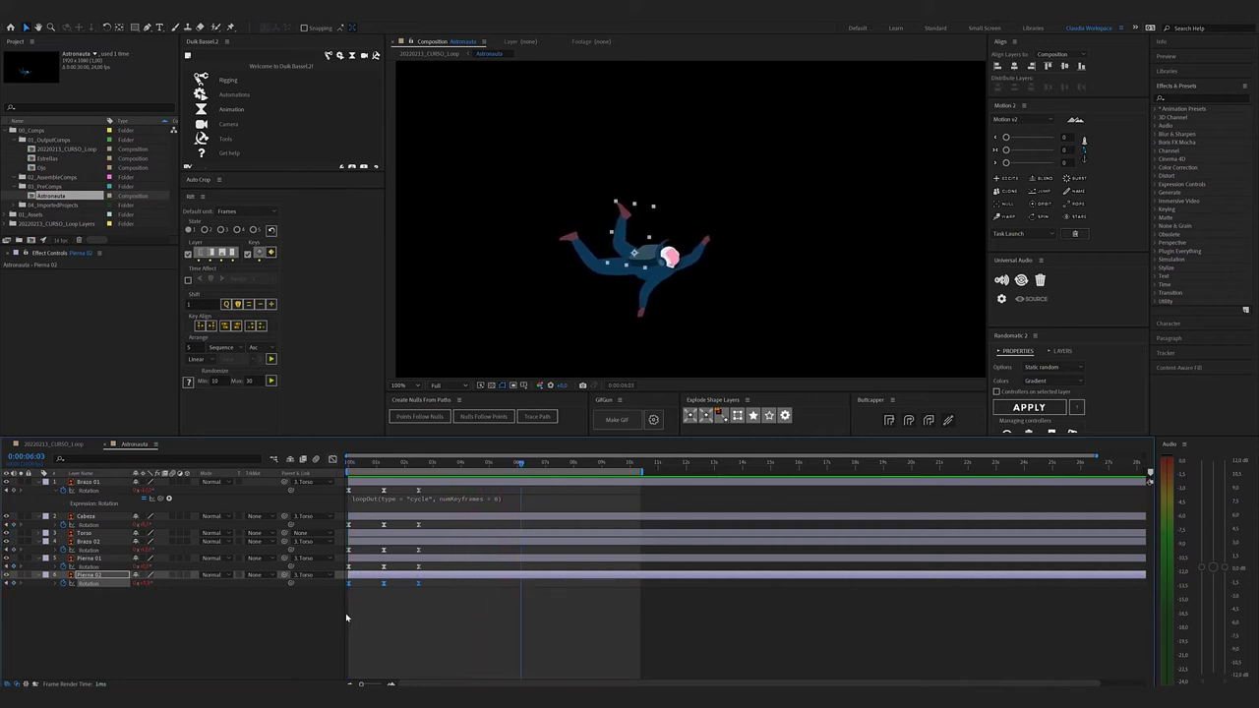
Replay the looped movement of all the astronaut's body parts from the first frame
scroll(345, 612, up, 2)
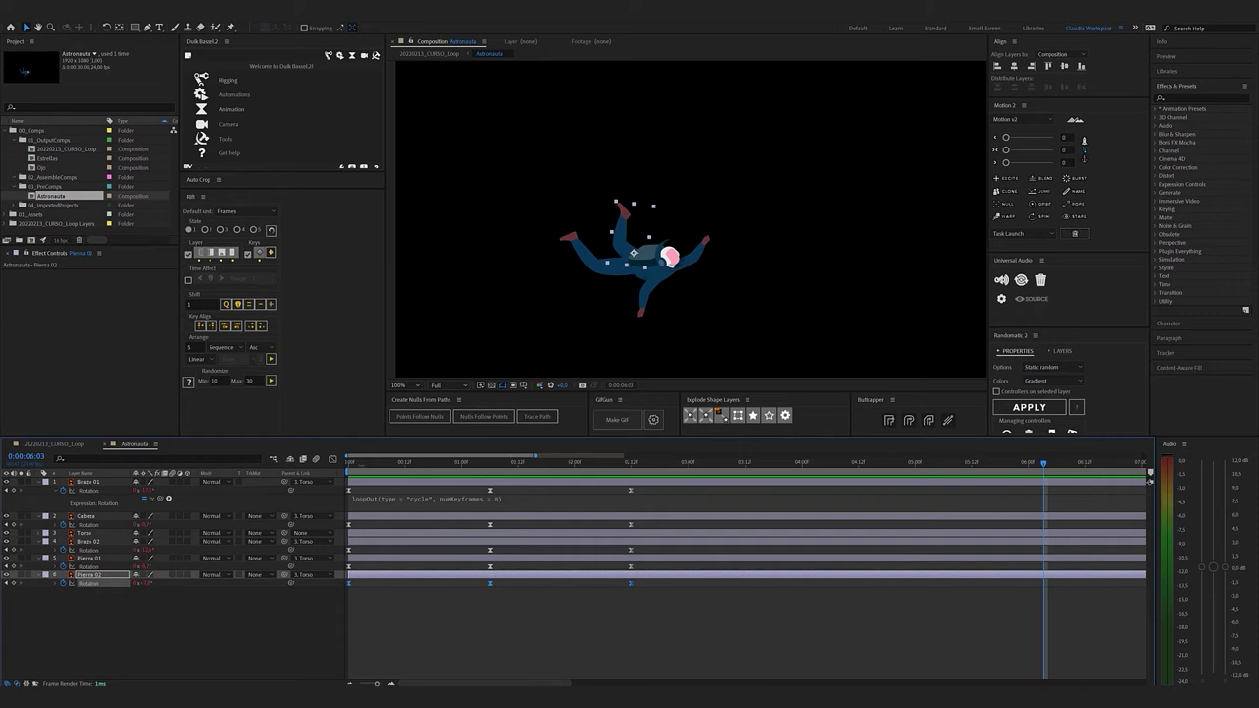
click(345, 460)
key(space)
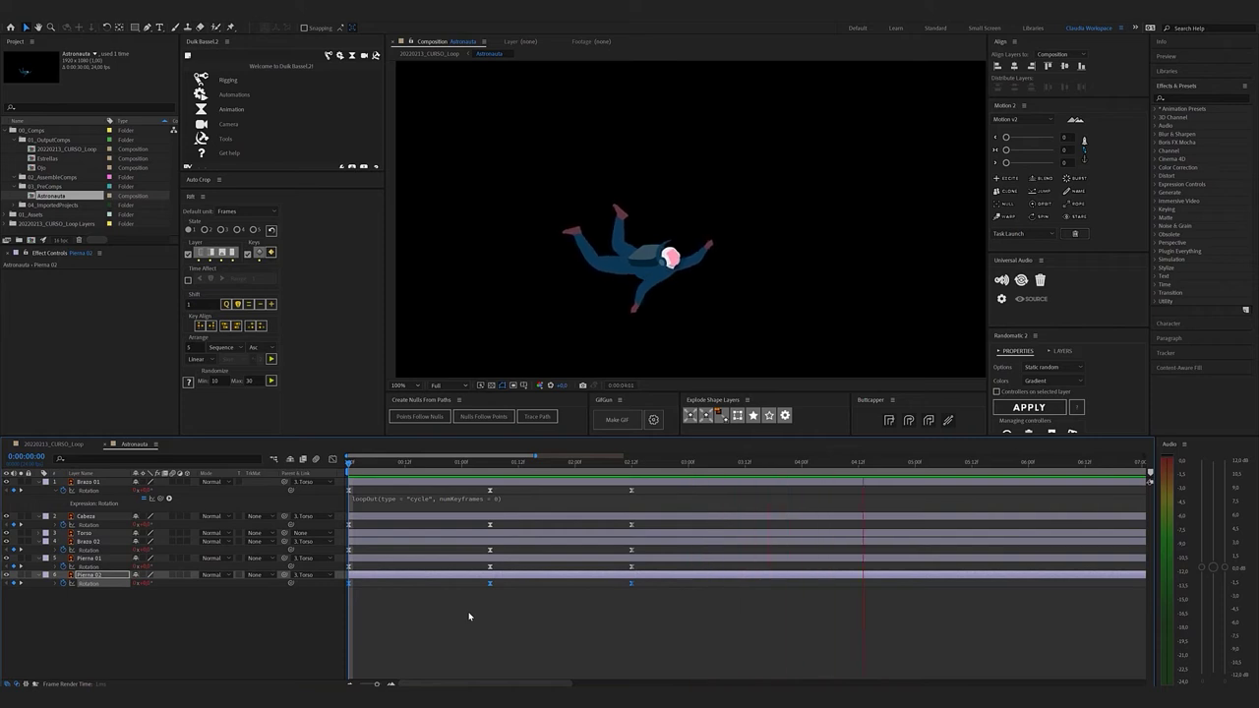
key(space)
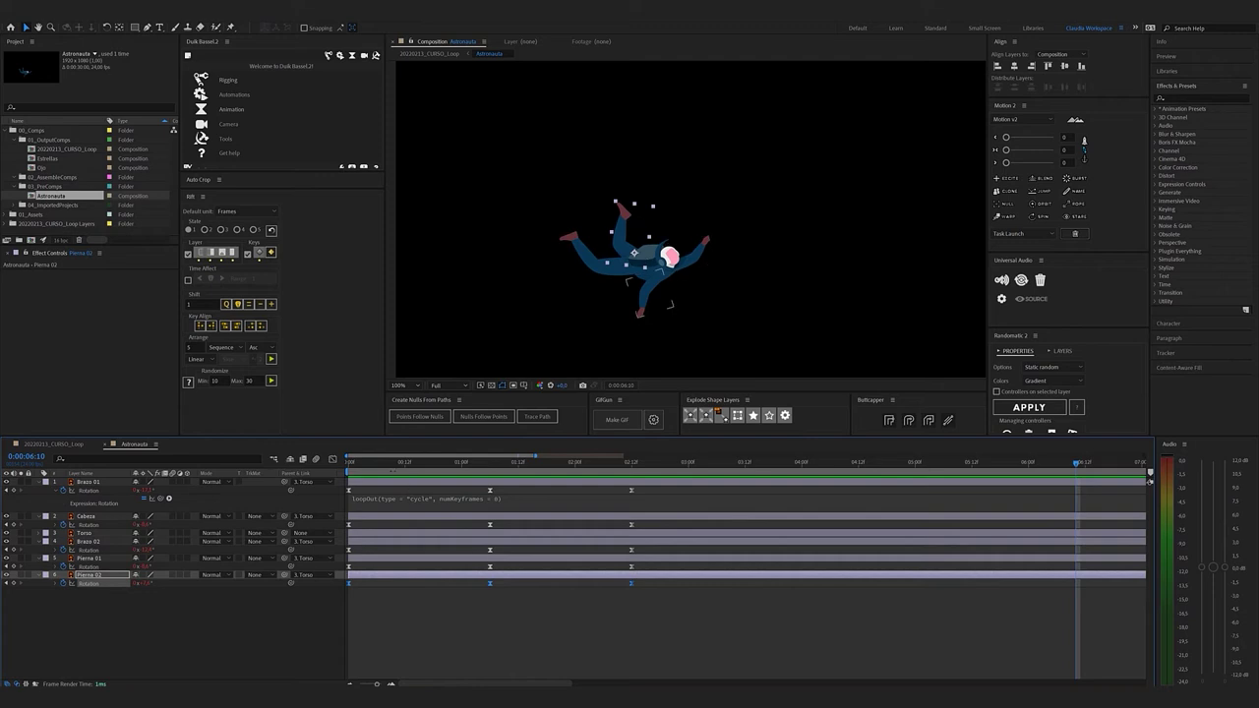
Shorten the work area so it ends at the last Rotation keyframes, at 0:00:02:12
drag(371, 463, 344, 468)
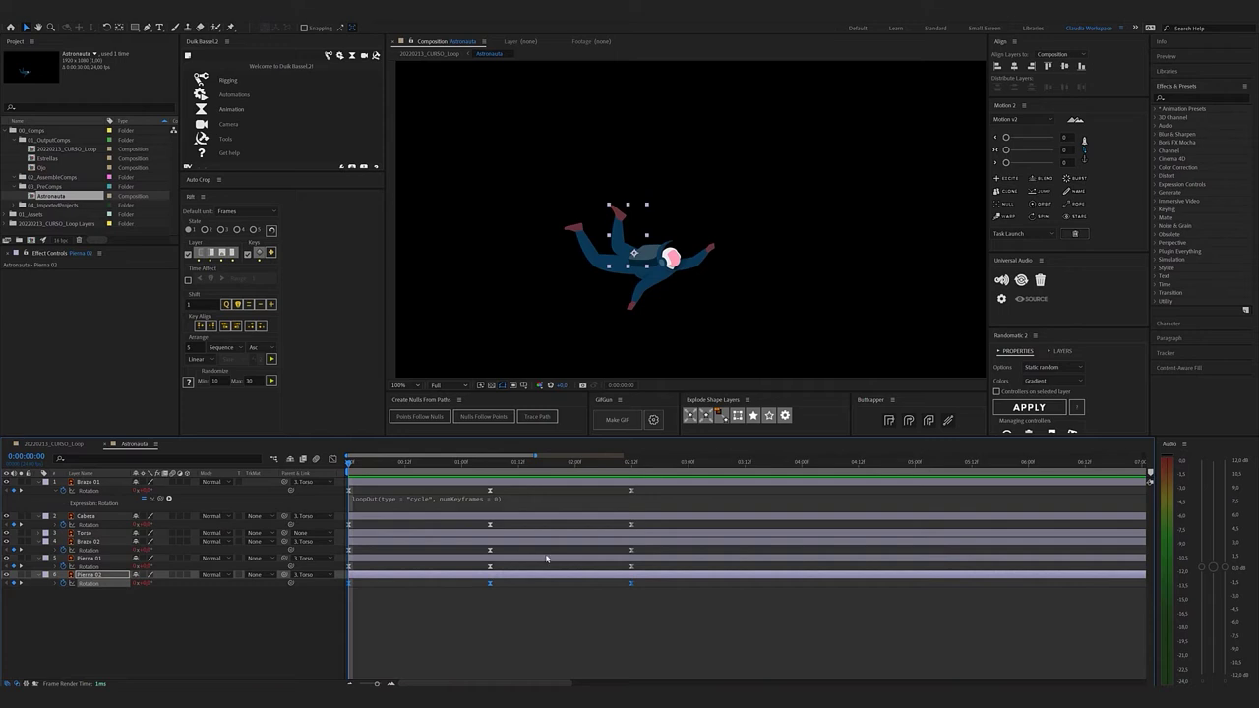
drag(597, 464, 631, 462)
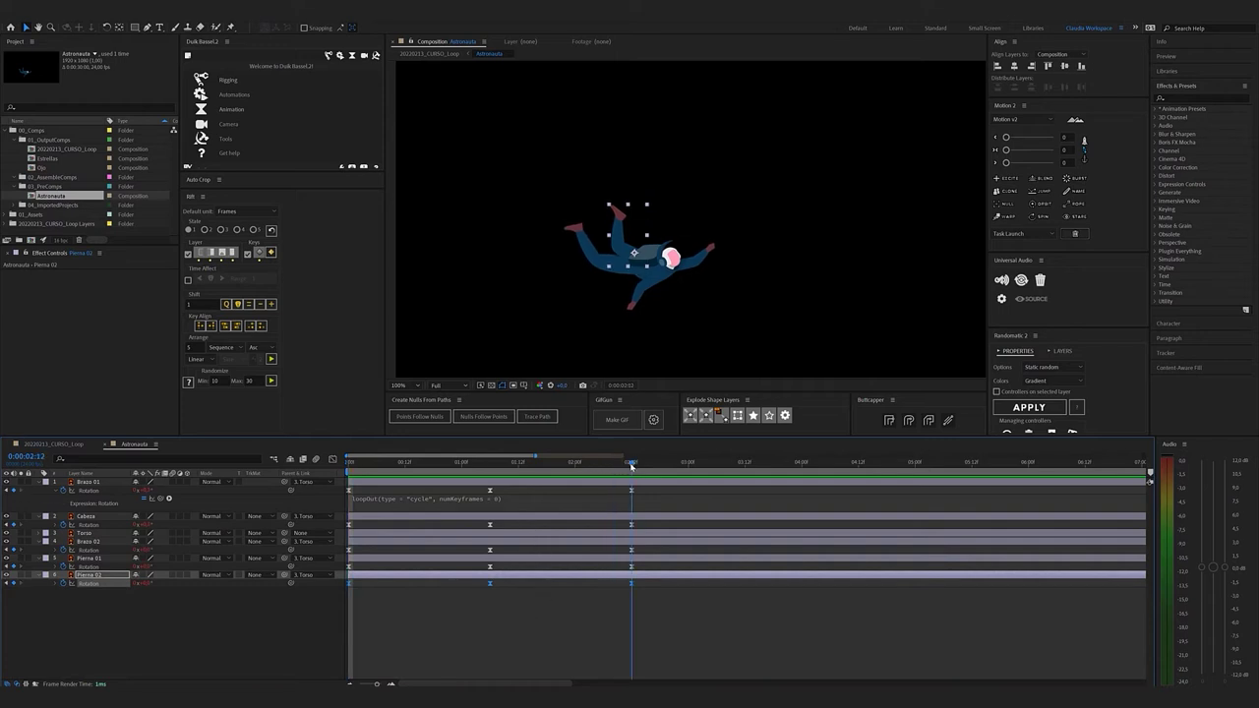
click(666, 627)
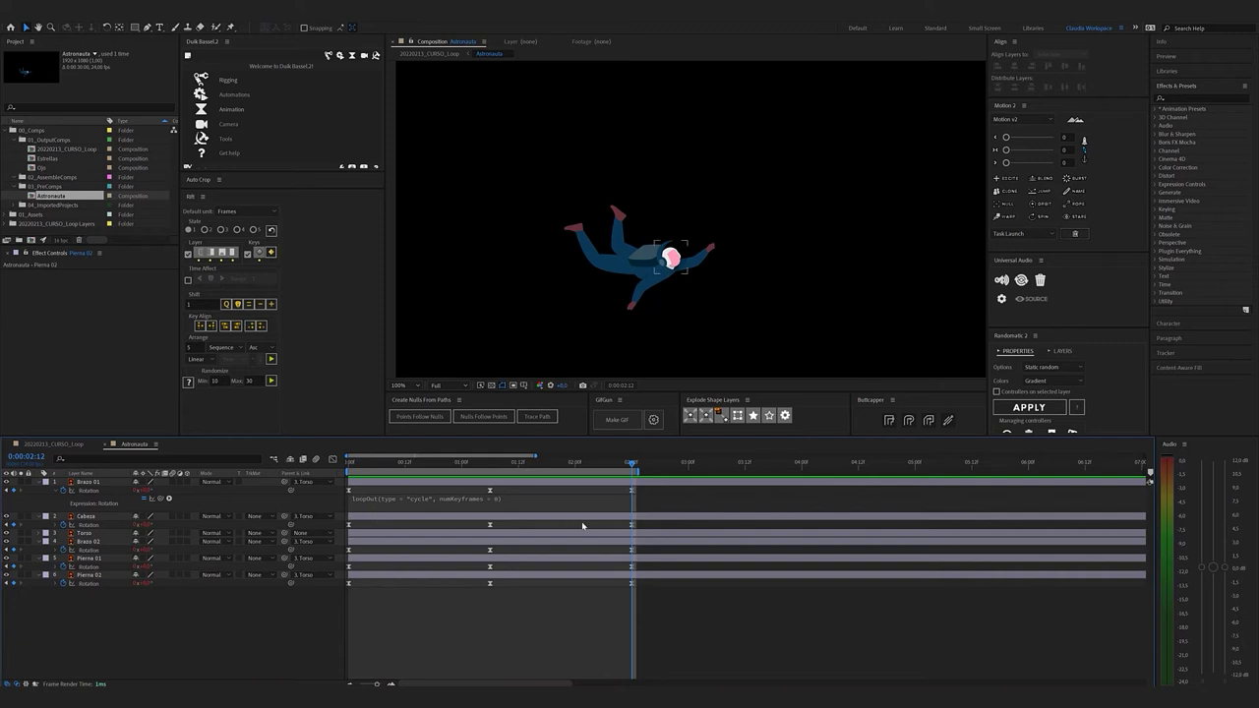
Shift the Brazo 01 layer about five frames earlier and Pierna 01 about two frames earlier, and preview the offset movement
click(611, 483)
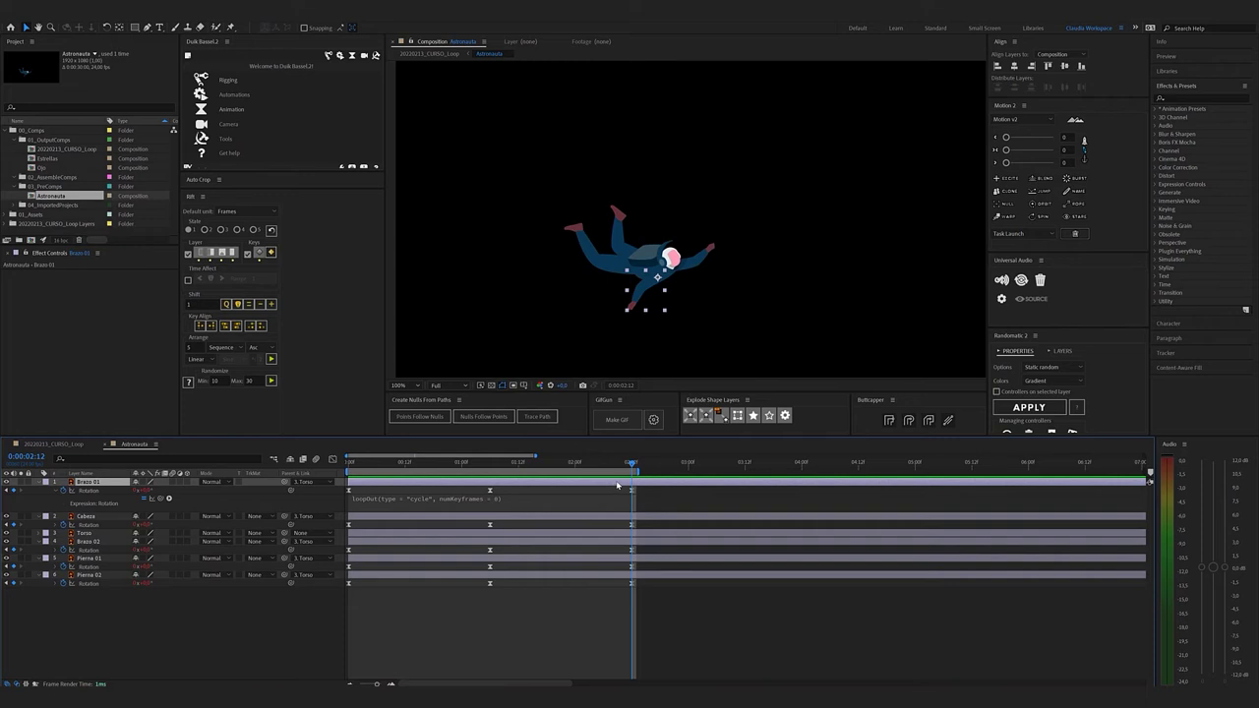
drag(618, 484, 597, 485)
click(597, 558)
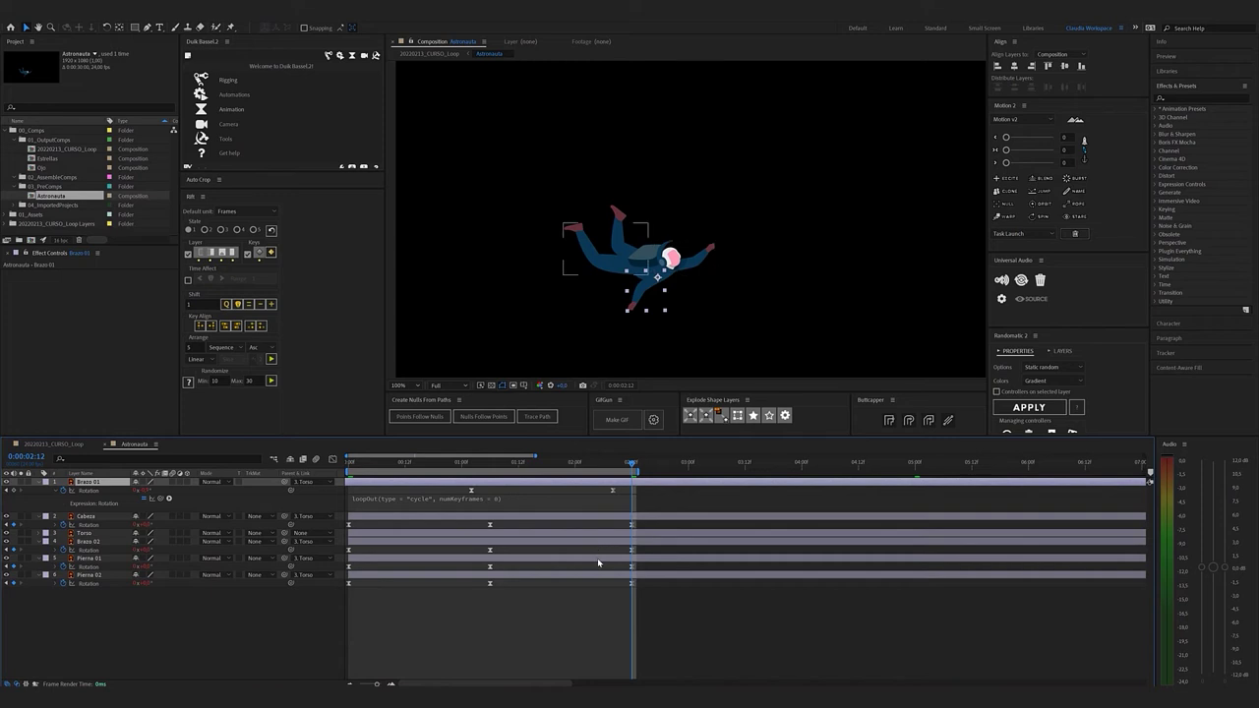
drag(604, 563, 596, 562)
drag(585, 485, 580, 486)
key(space)
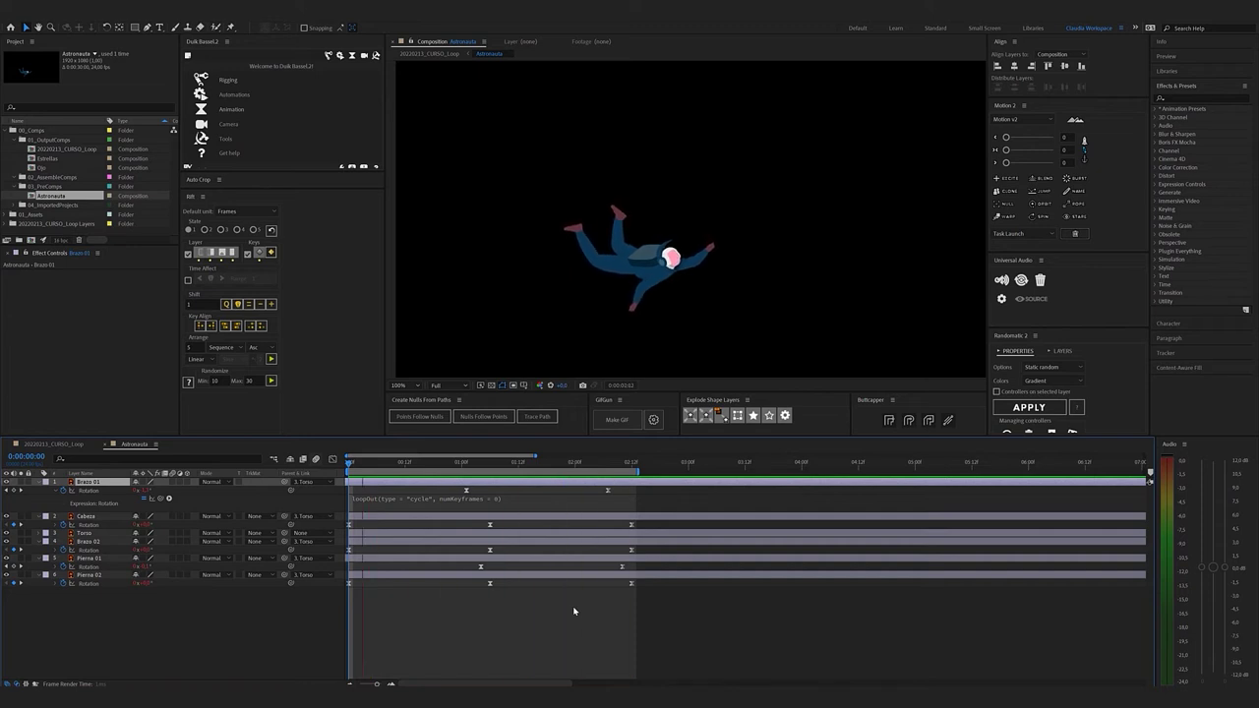
key(space)
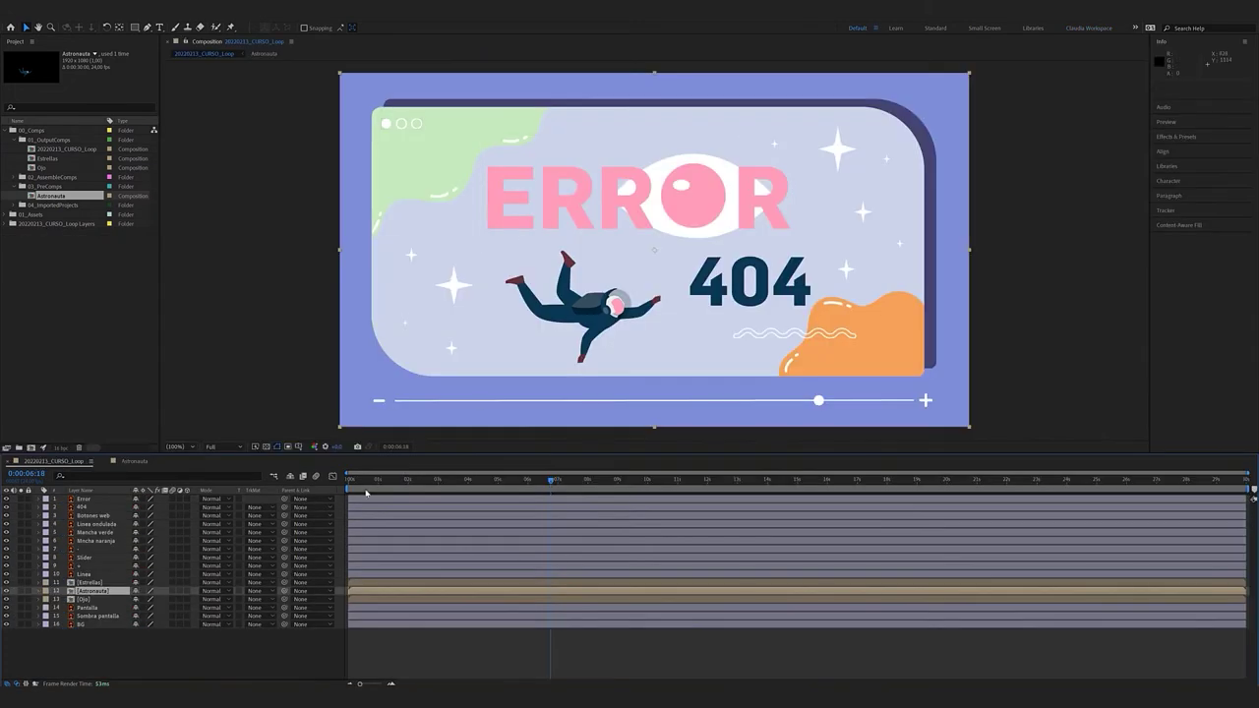
Preview the main 20220213_CURSO_Loop composition from the first frame, and open the Ojo precomposition
drag(370, 481, 352, 480)
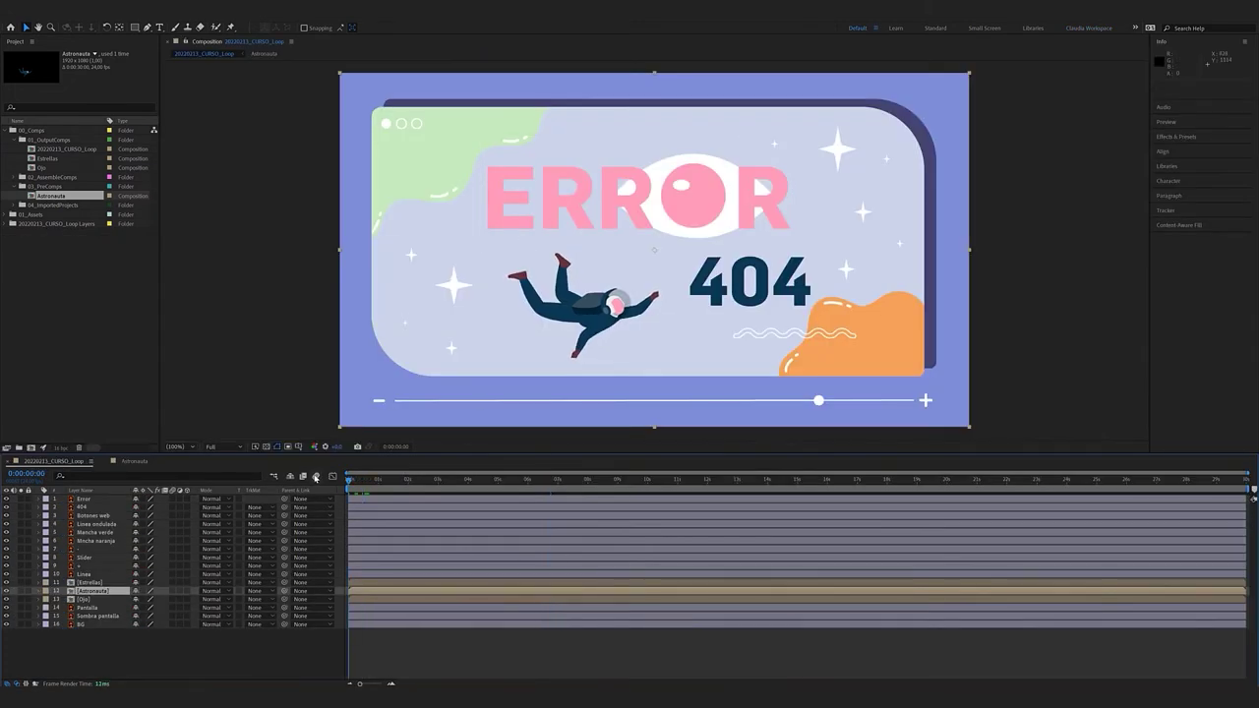
key(space)
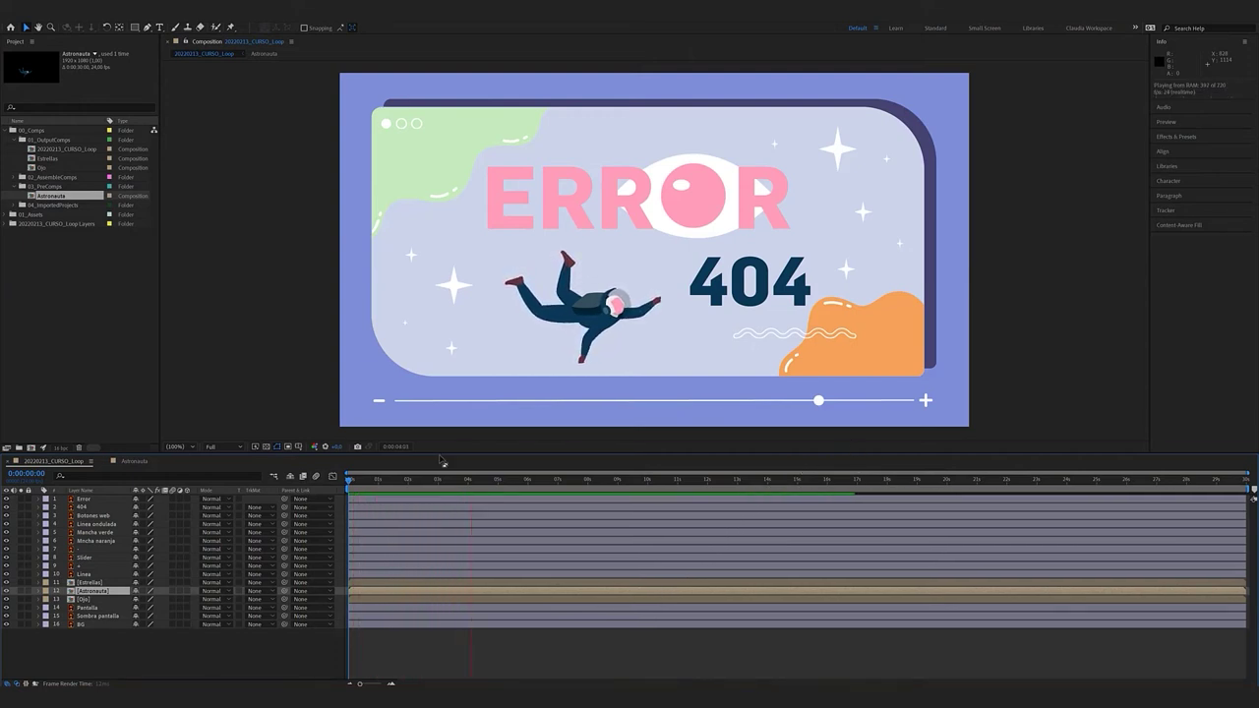
key(space)
double_click(92, 600)
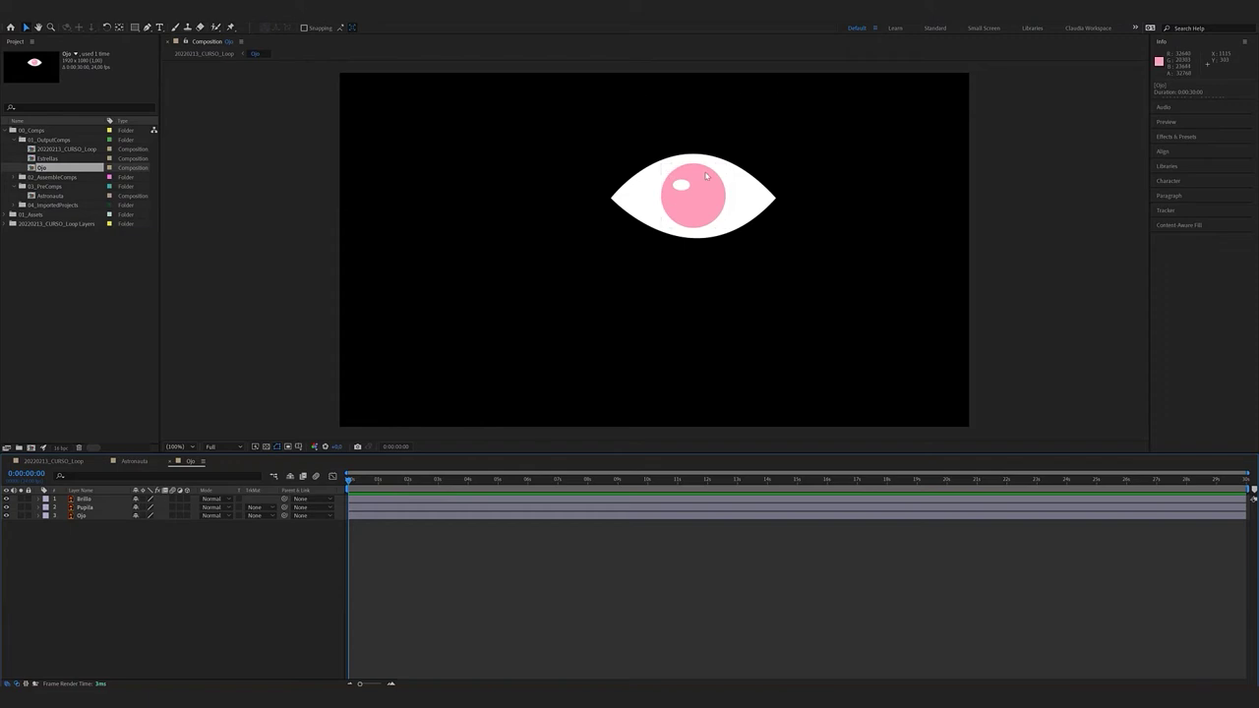
drag(661, 192, 618, 210)
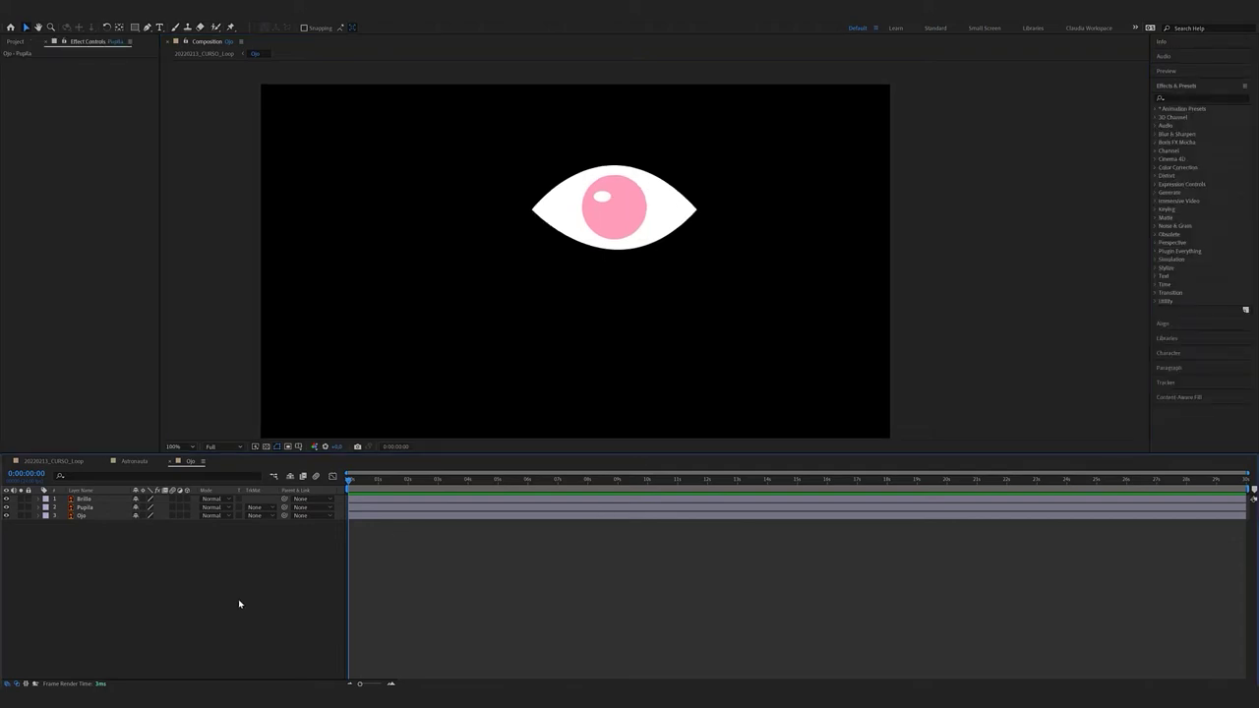
click(623, 212)
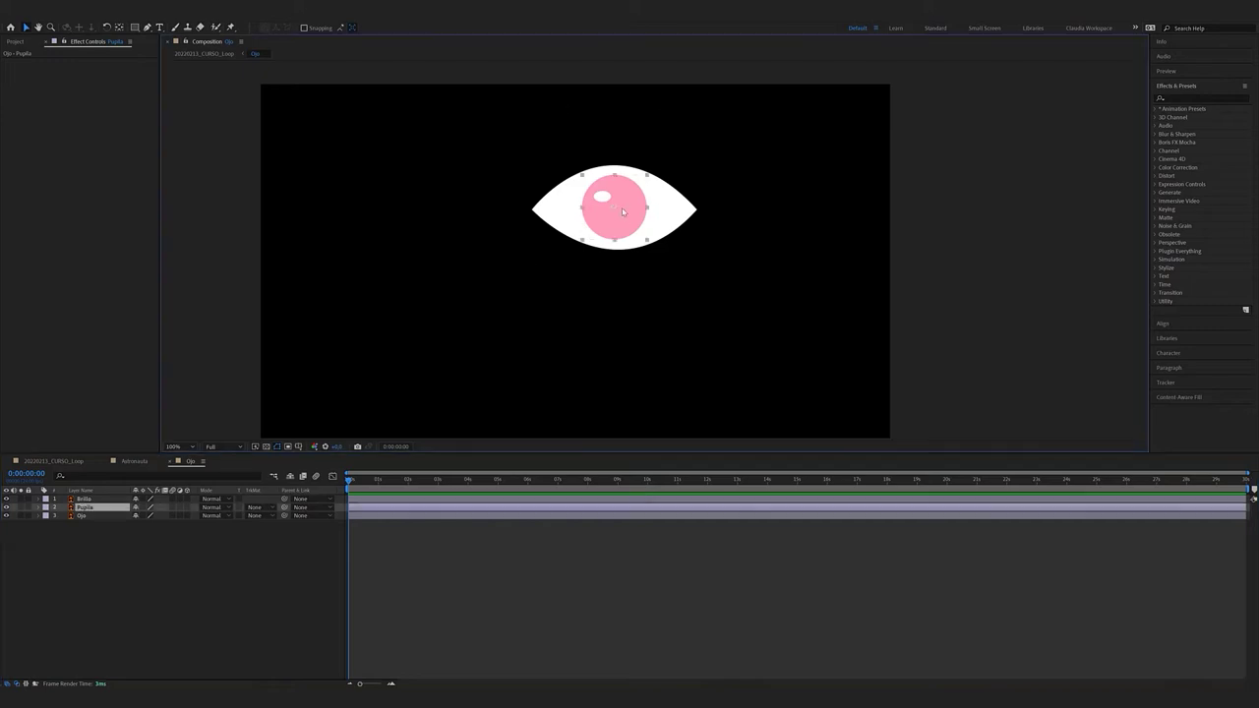
mouse_move(622, 210)
mouse_down()
mouse_move(595, 219)
mouse_move(649, 216)
mouse_move(644, 192)
mouse_move(609, 194)
mouse_move(606, 216)
mouse_up()
key(ctrl+z)
Create shape layers from the Brillo, Pupila and Ojo vector layers
drag(89, 529, 90, 500)
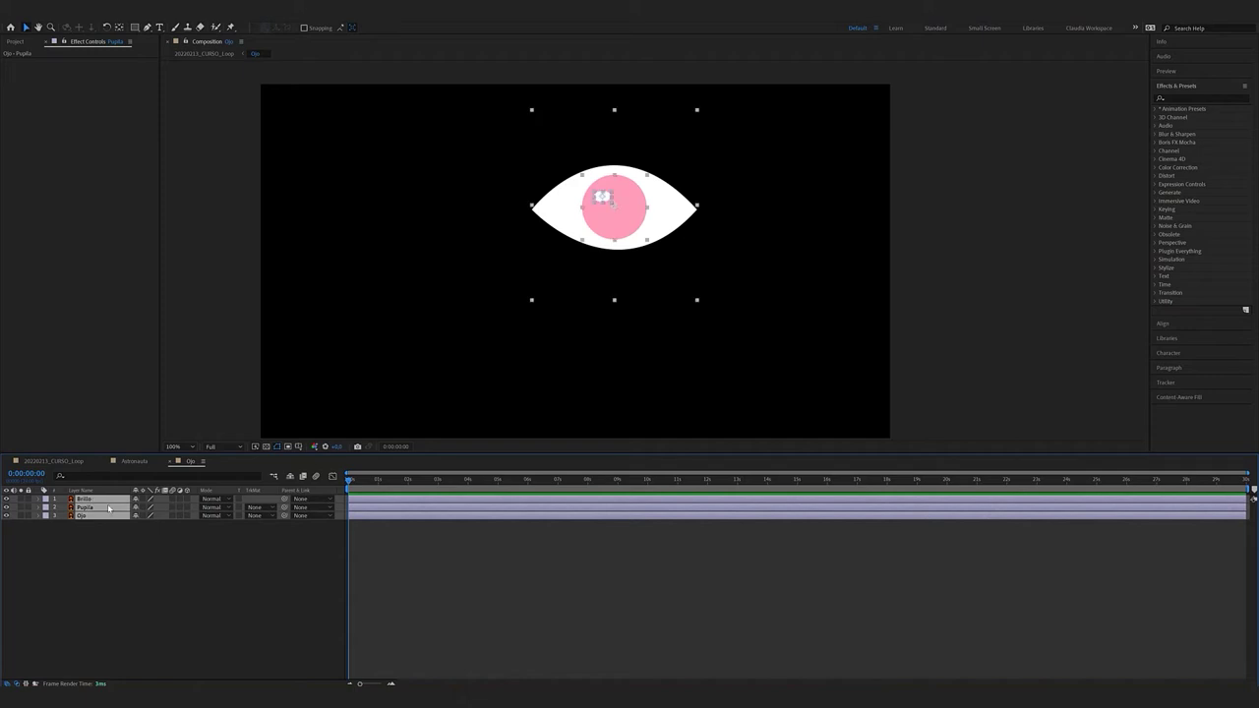
right_click(104, 509)
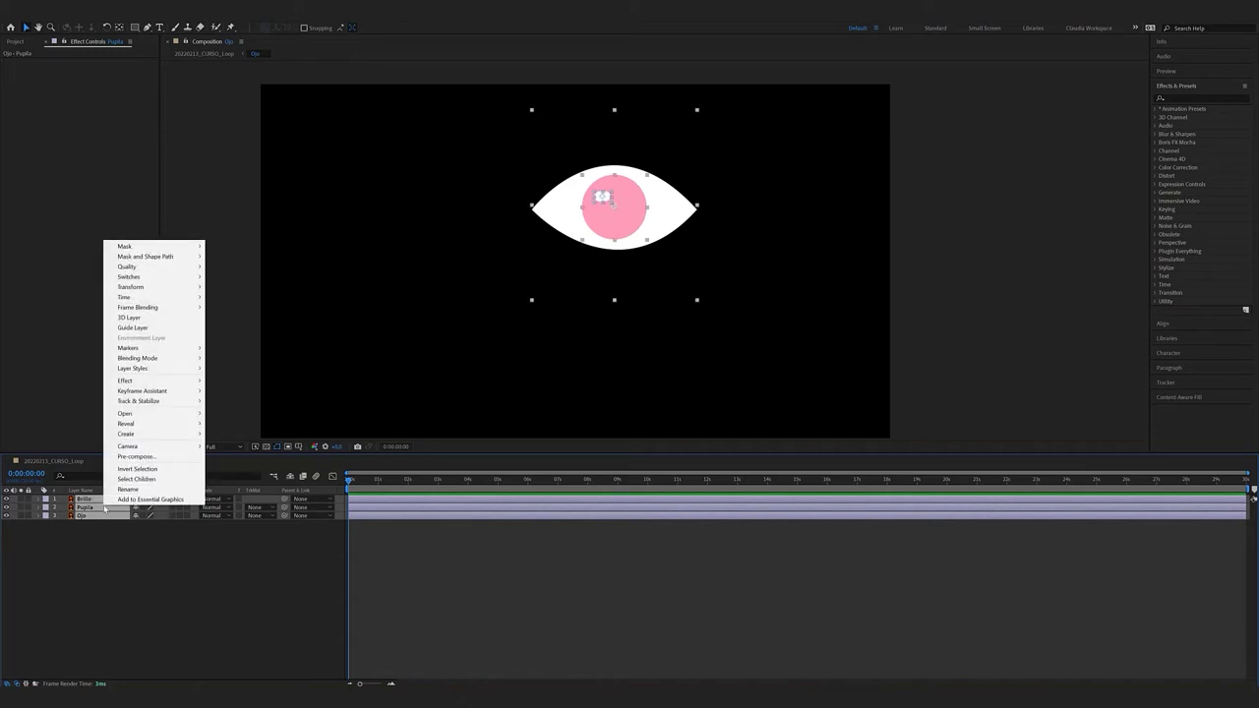
mouse_move(168, 434)
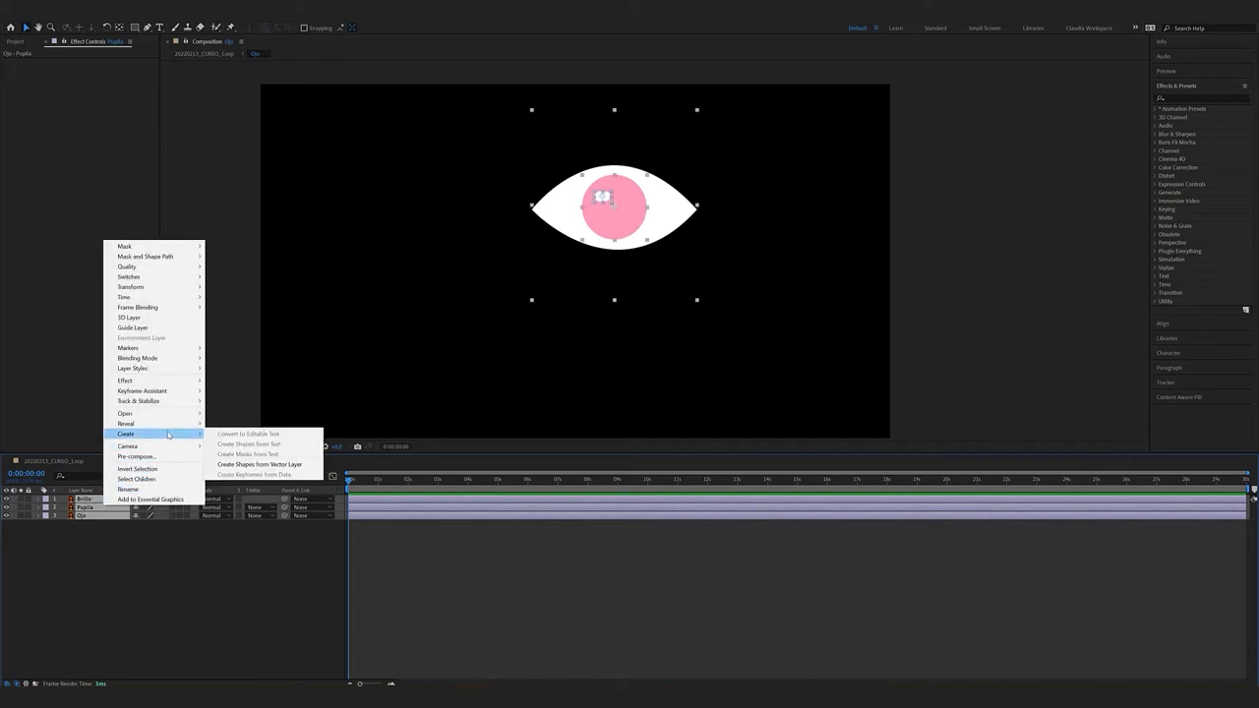
click(273, 466)
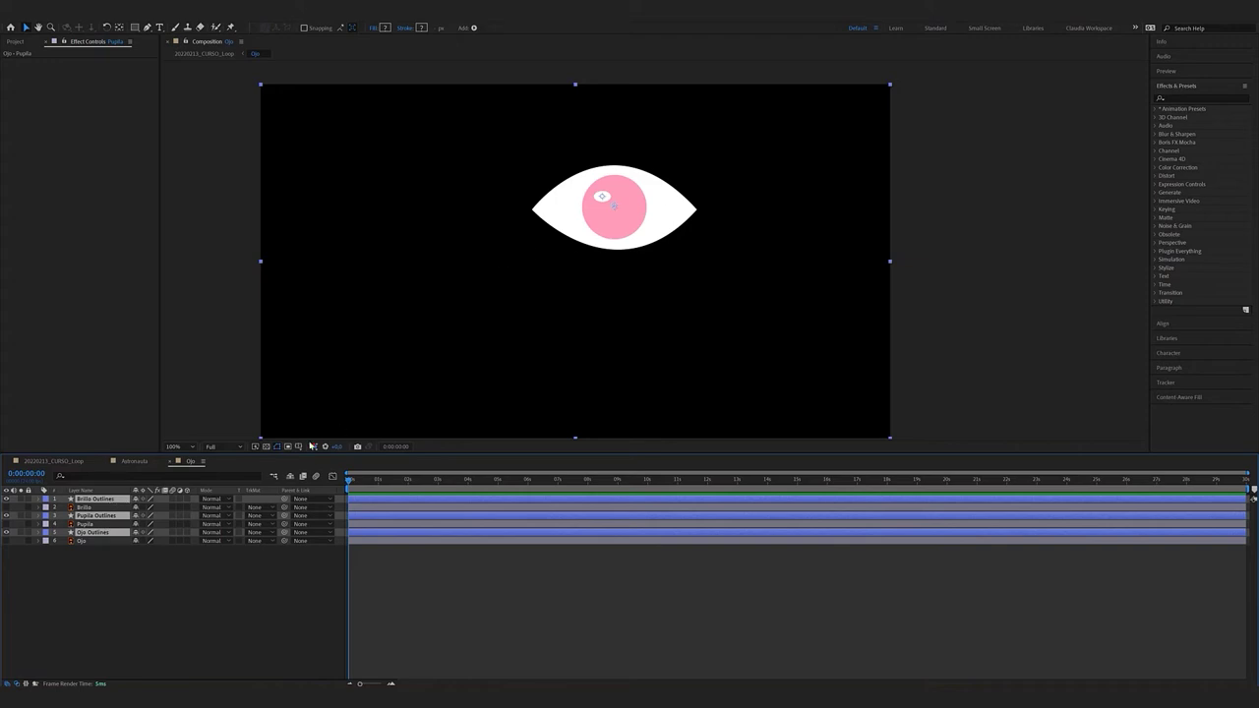
Delete the original Ojo, Pupila and Brillo vector layers, keeping only their outline shape layers
click(82, 541)
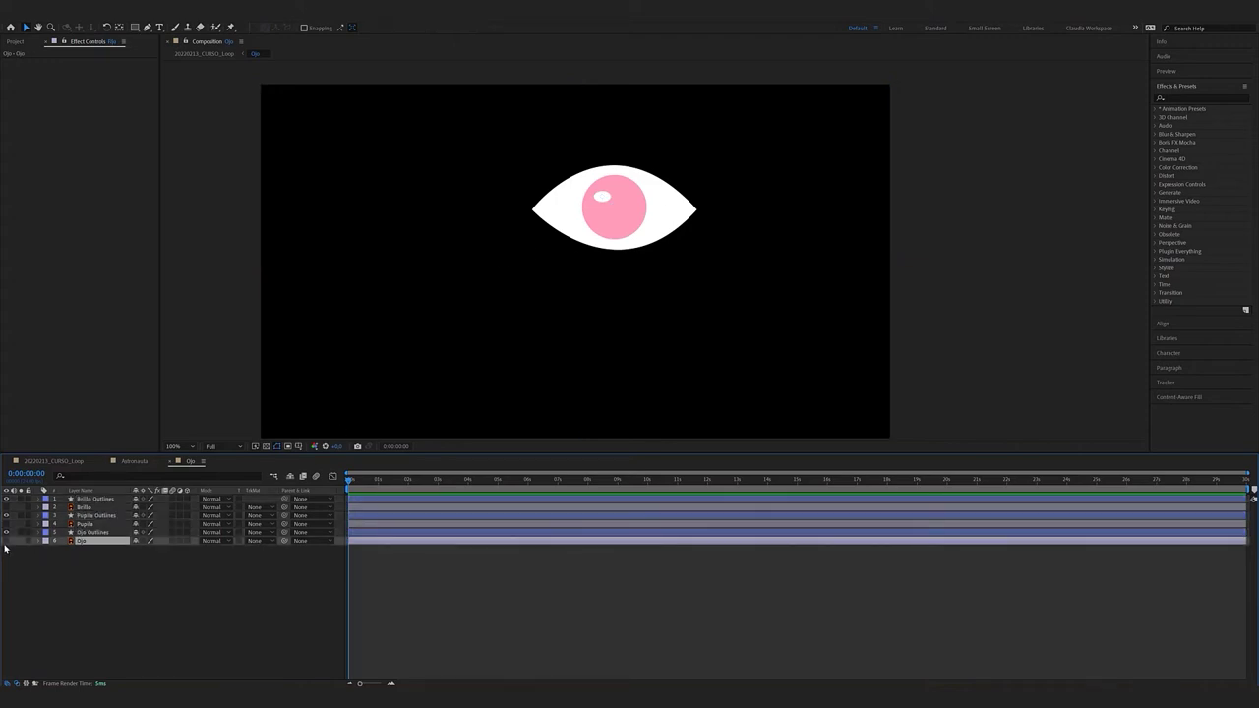
click(6, 541)
click(7, 541)
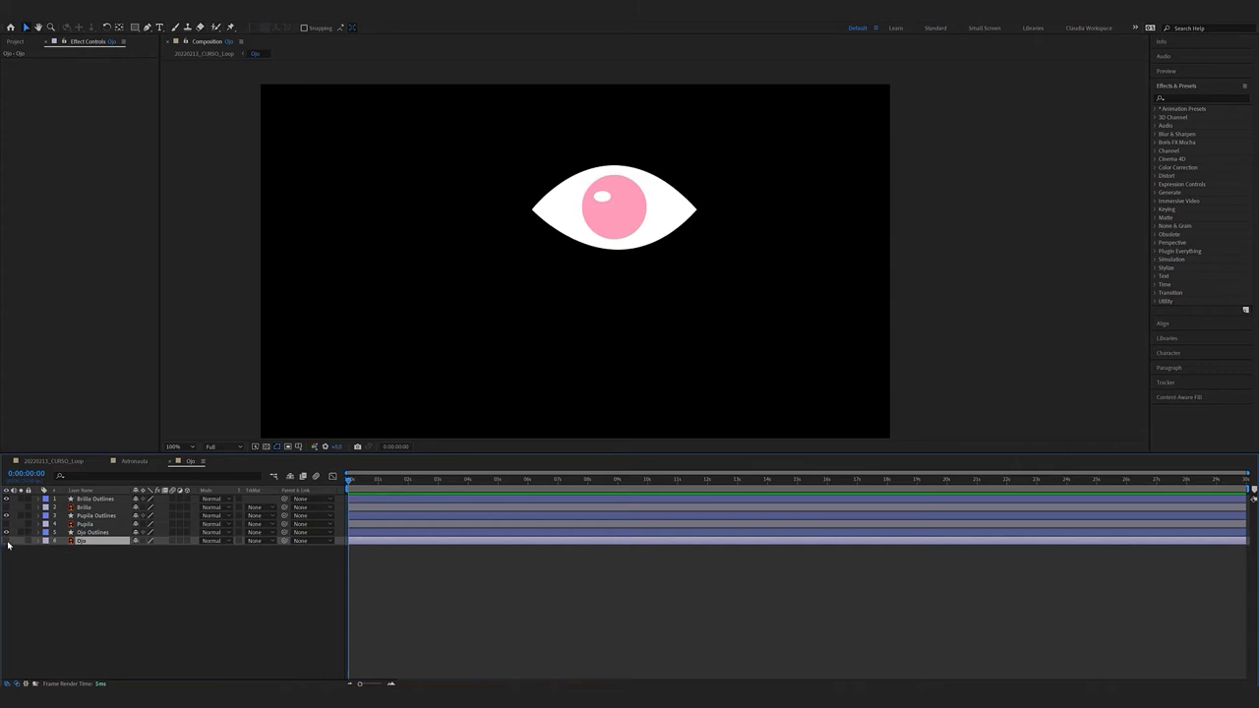
key(Delete)
click(90, 525)
key(Delete)
click(91, 508)
key(Delete)
Delete the two upper corner points of the artboard-sized rectangle path in the Ojo Outlines layer
click(93, 500)
click(93, 517)
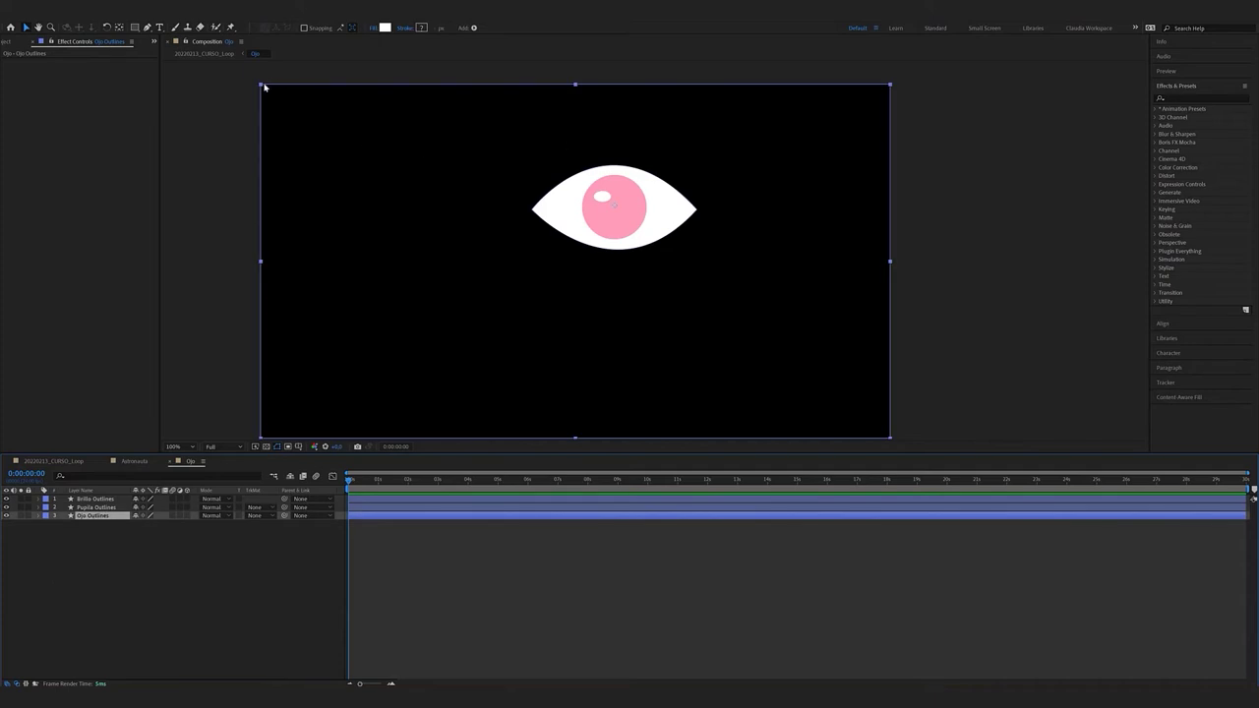
drag(613, 274, 601, 261)
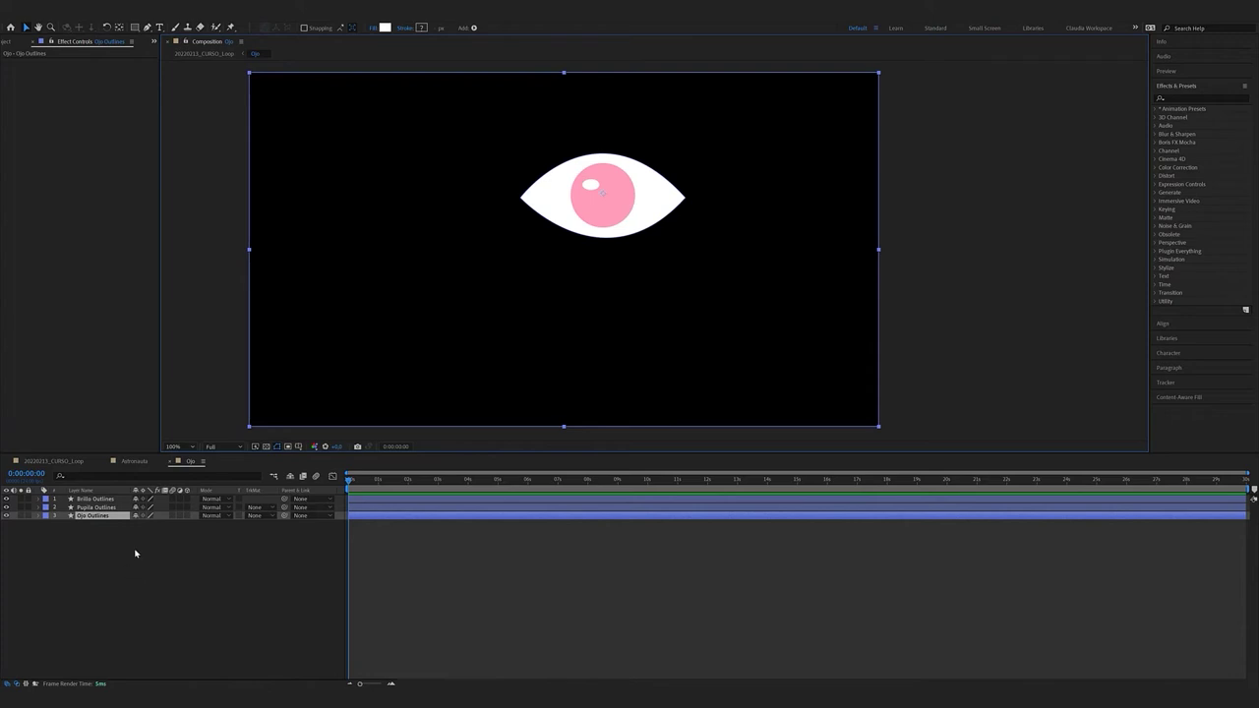
key(g)
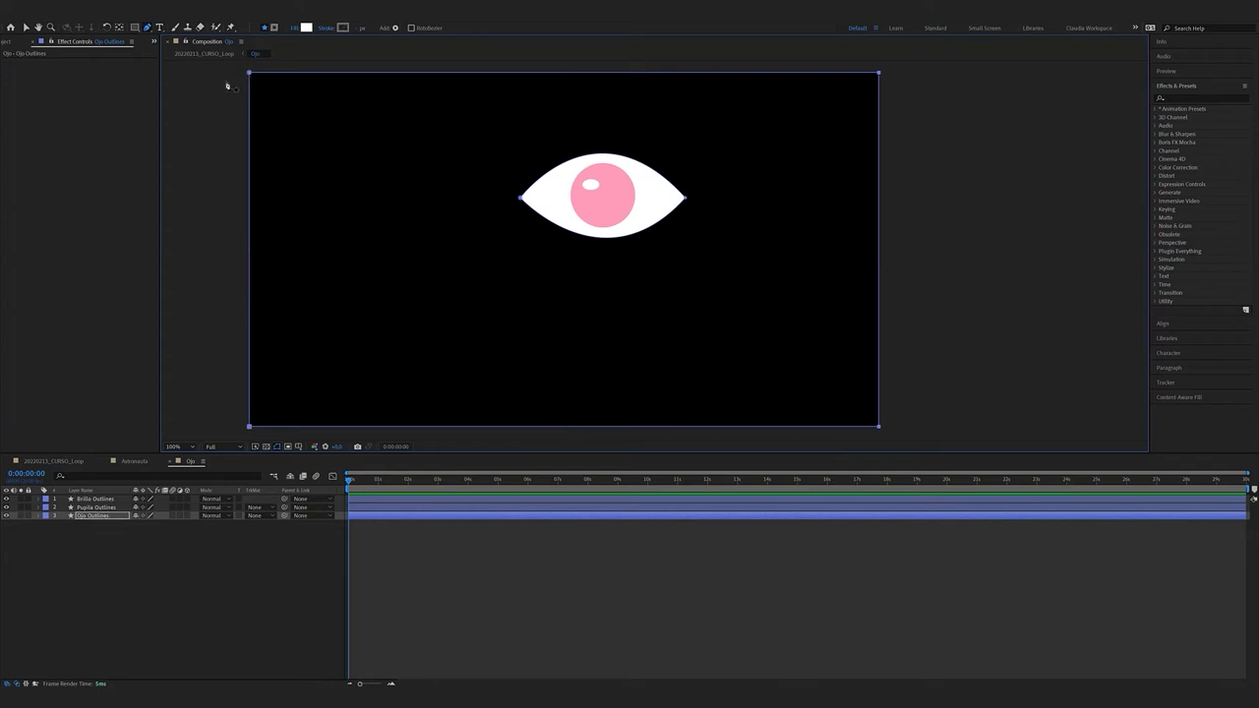
key(space)
drag(228, 82, 242, 149)
key(space)
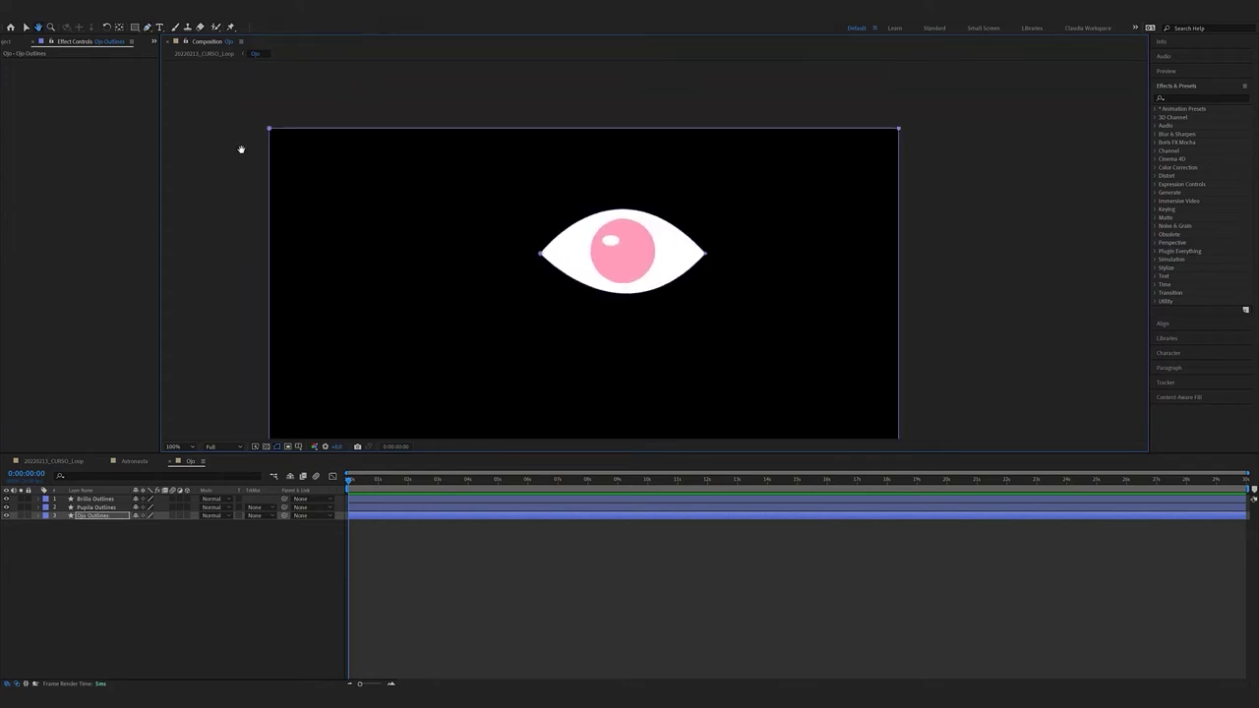
key(v)
drag(317, 99, 225, 157)
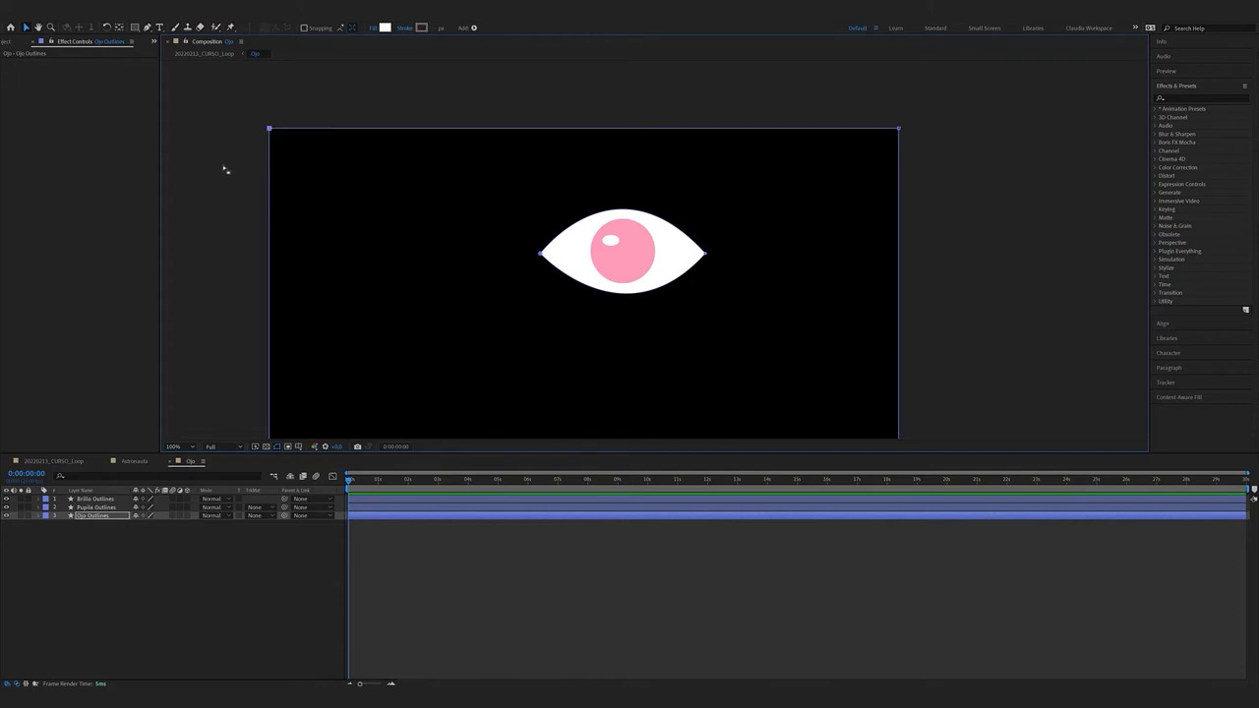
key(Delete)
drag(946, 114, 863, 156)
key(Delete)
Remove the remaining lower corner points of the rectangle path in Ojo Outlines, leaving only the white eye shape
drag(887, 268, 855, 92)
drag(957, 268, 841, 341)
key(Delete)
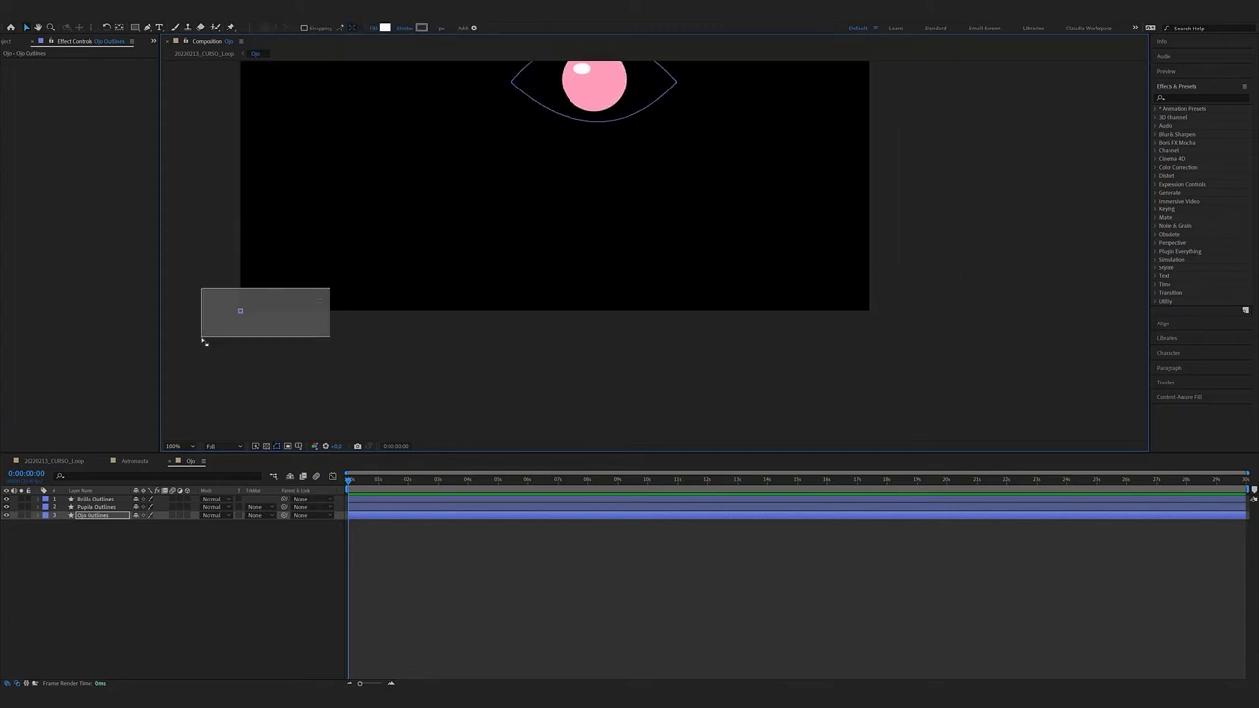
drag(452, 157, 463, 255)
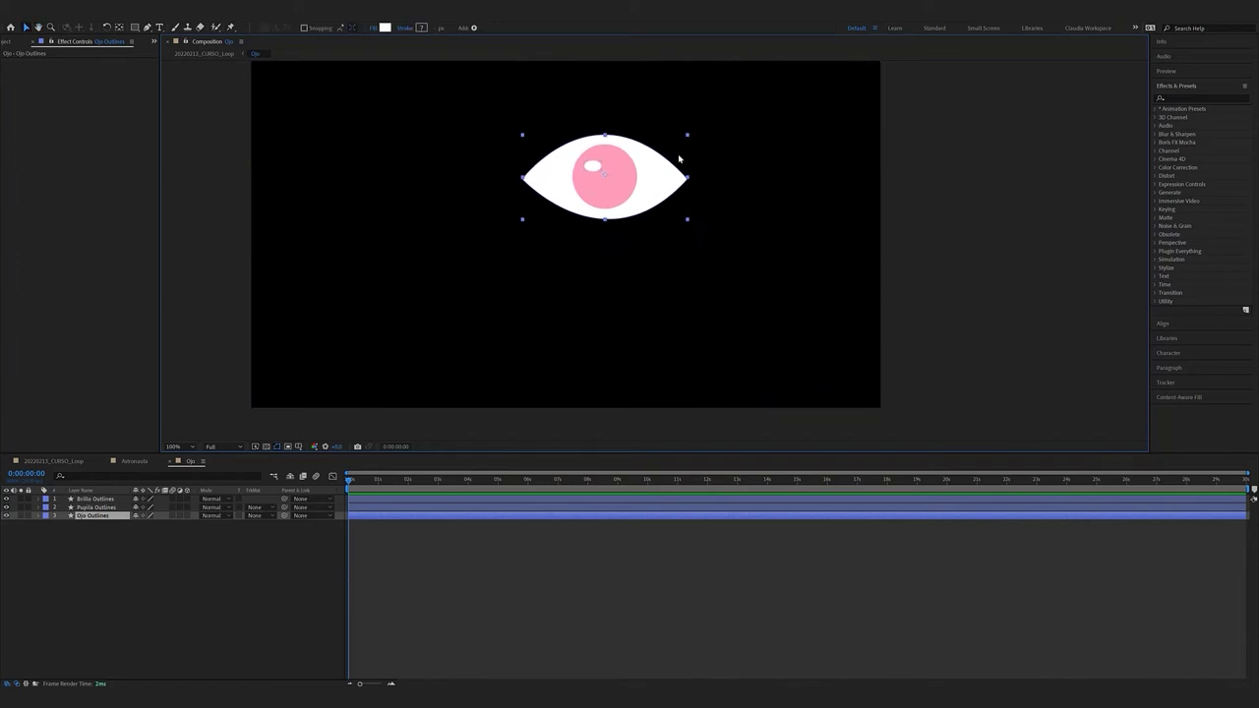
Delete the corner points of the artboard-sized rectangle path in Pupila Outlines, leaving only the pupil circle
click(107, 507)
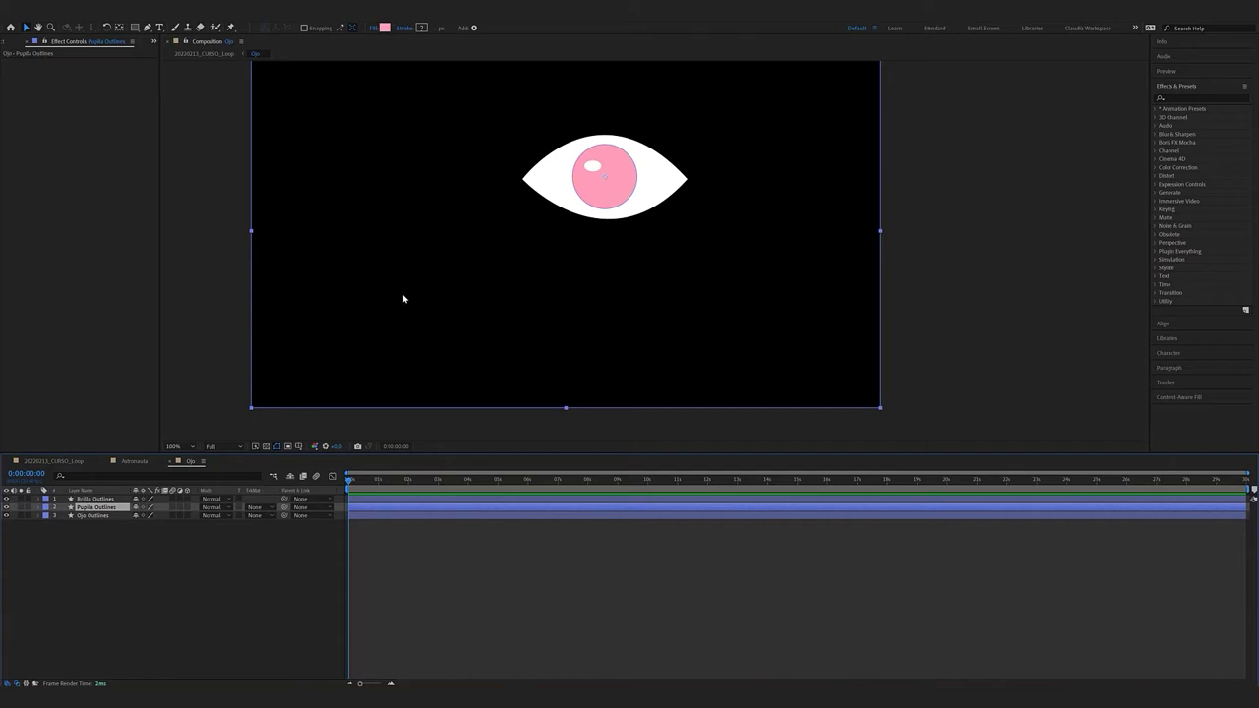
key(space)
drag(343, 153, 393, 244)
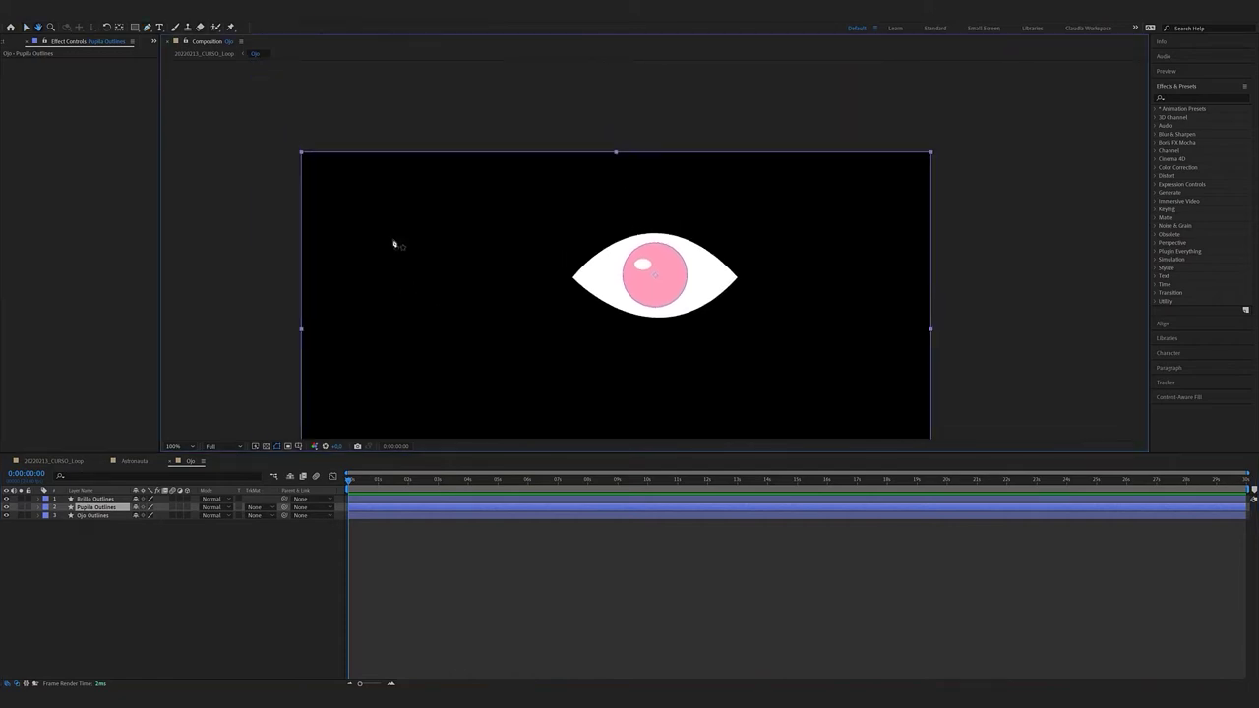
click(301, 152)
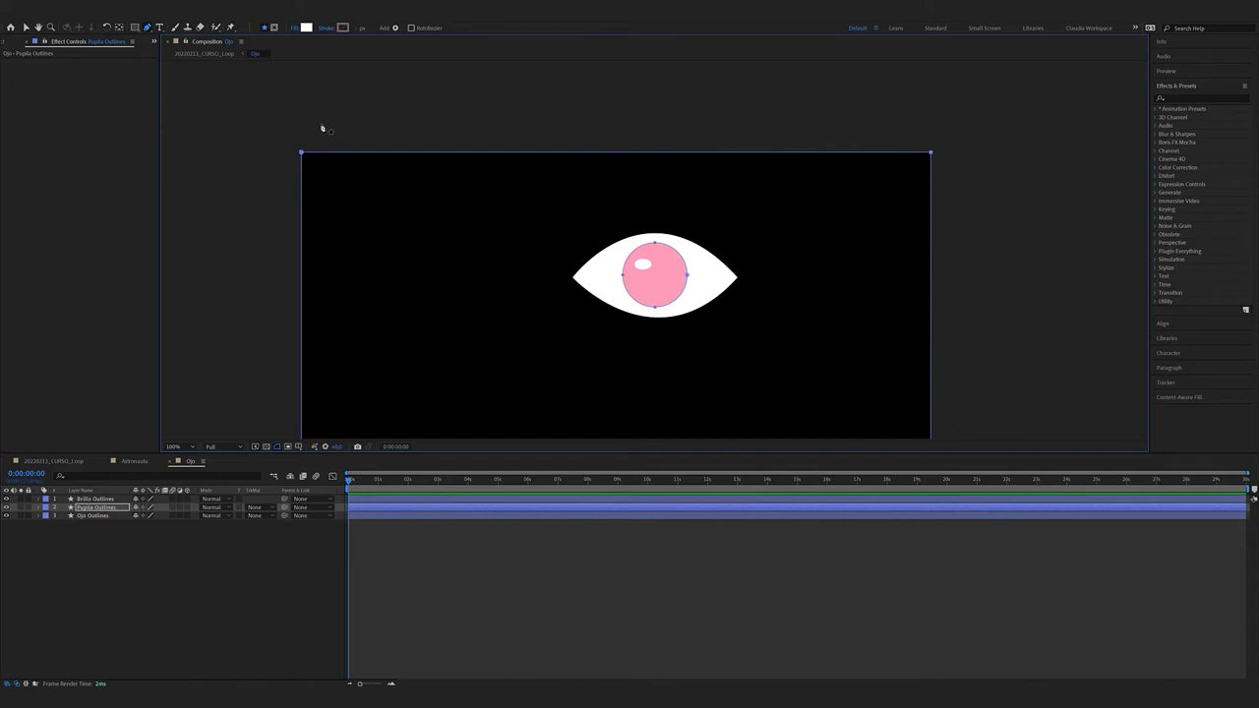
key(v)
drag(303, 146, 250, 195)
key(Delete)
key(Delete)
key(space)
drag(879, 202, 860, 54)
key(ctrl+z)
Delete the corner points of the artboard-sized rectangle path in Brillo Outlines, leaving only the highlight ellipse
click(87, 499)
key(space)
drag(402, 181, 439, 277)
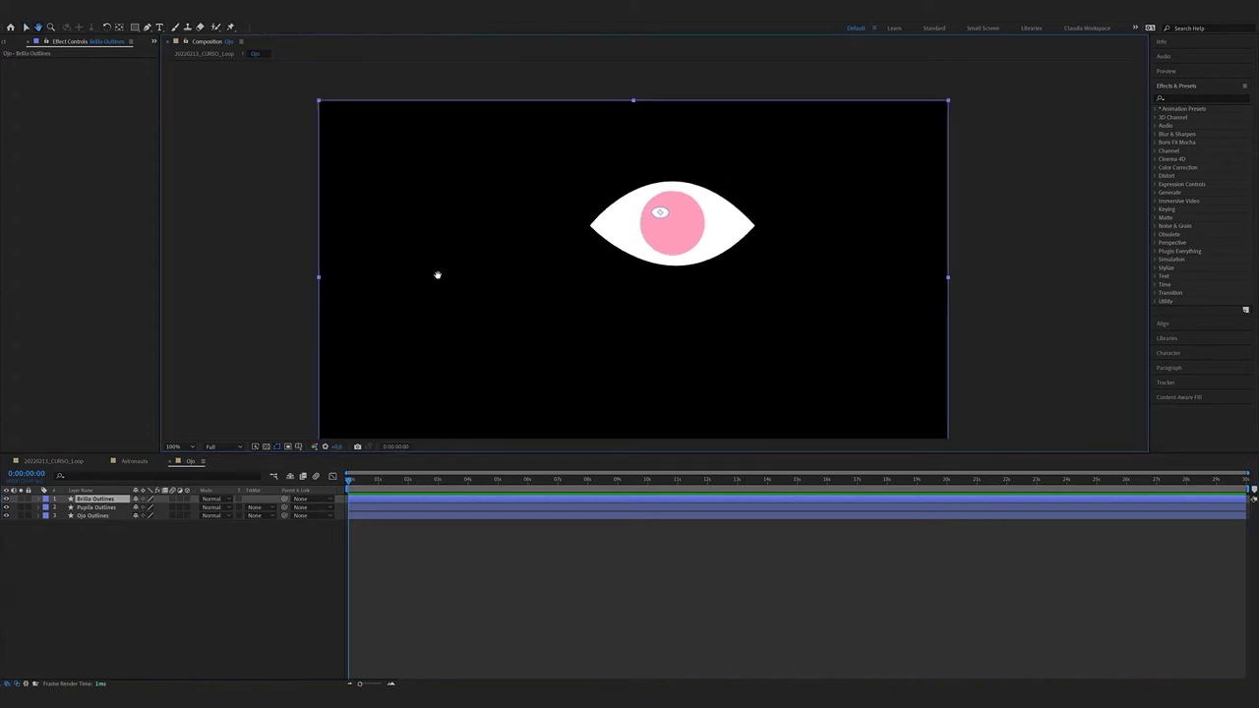
key(g)
click(306, 132)
key(v)
click(293, 550)
click(110, 500)
key(g)
key(v)
key(space)
drag(915, 185, 927, 88)
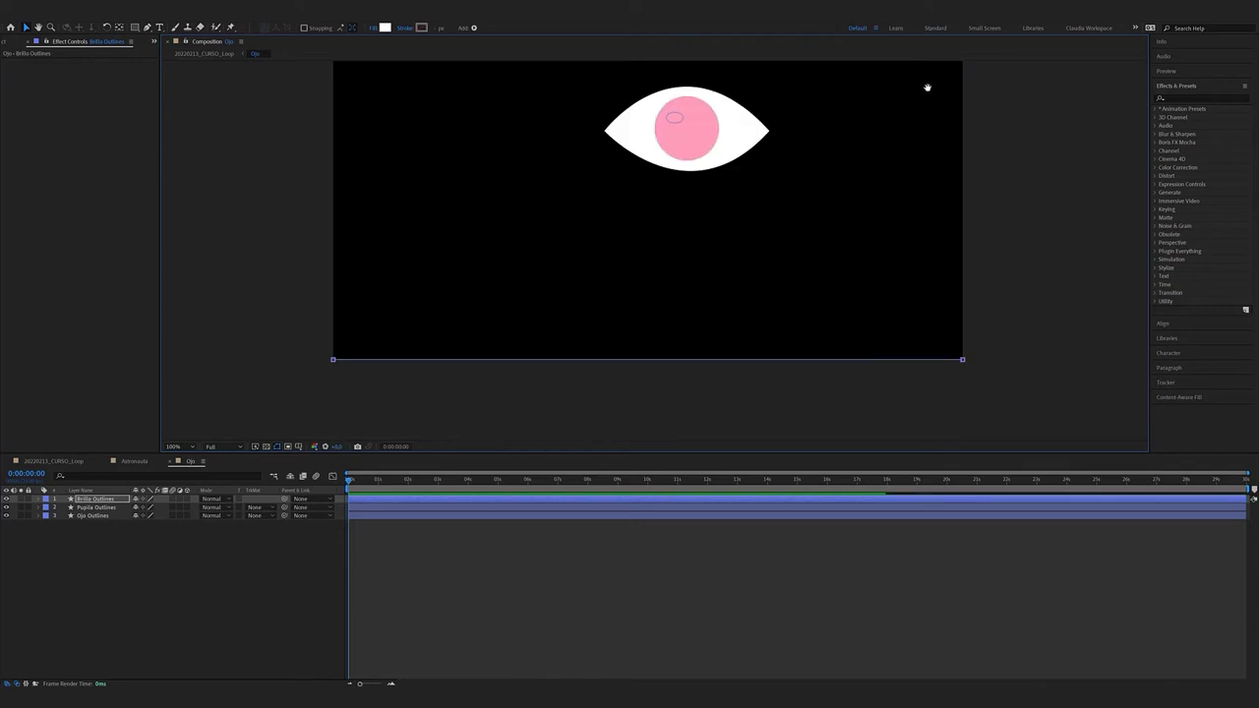
drag(938, 389, 938, 328)
drag(301, 328, 233, 450)
Check the outline layers' bounding boxes, try enlarging the white eye shape of Ojo Outlines, and undo the scaling
click(247, 526)
click(118, 507)
click(118, 499)
click(122, 515)
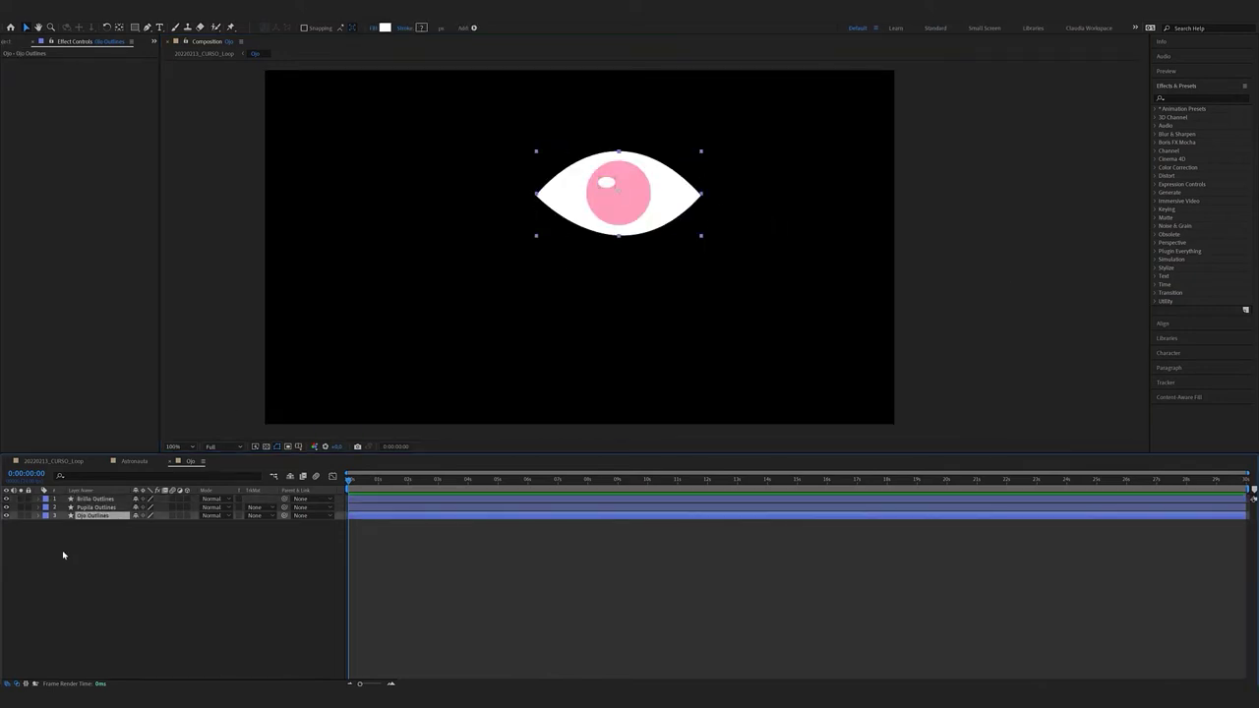
drag(701, 196, 872, 201)
mouse_move(784, 226)
mouse_down()
mouse_move(932, 226)
mouse_move(704, 230)
mouse_move(767, 217)
mouse_up()
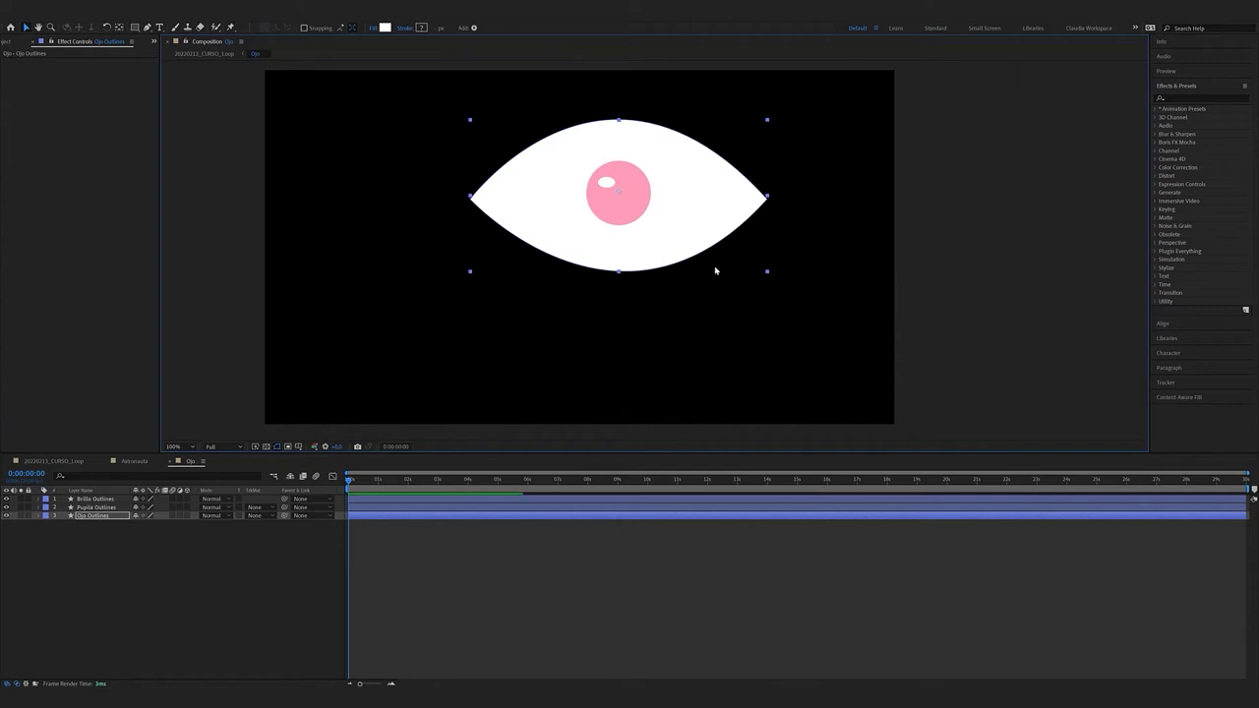
key(ctrl+z)
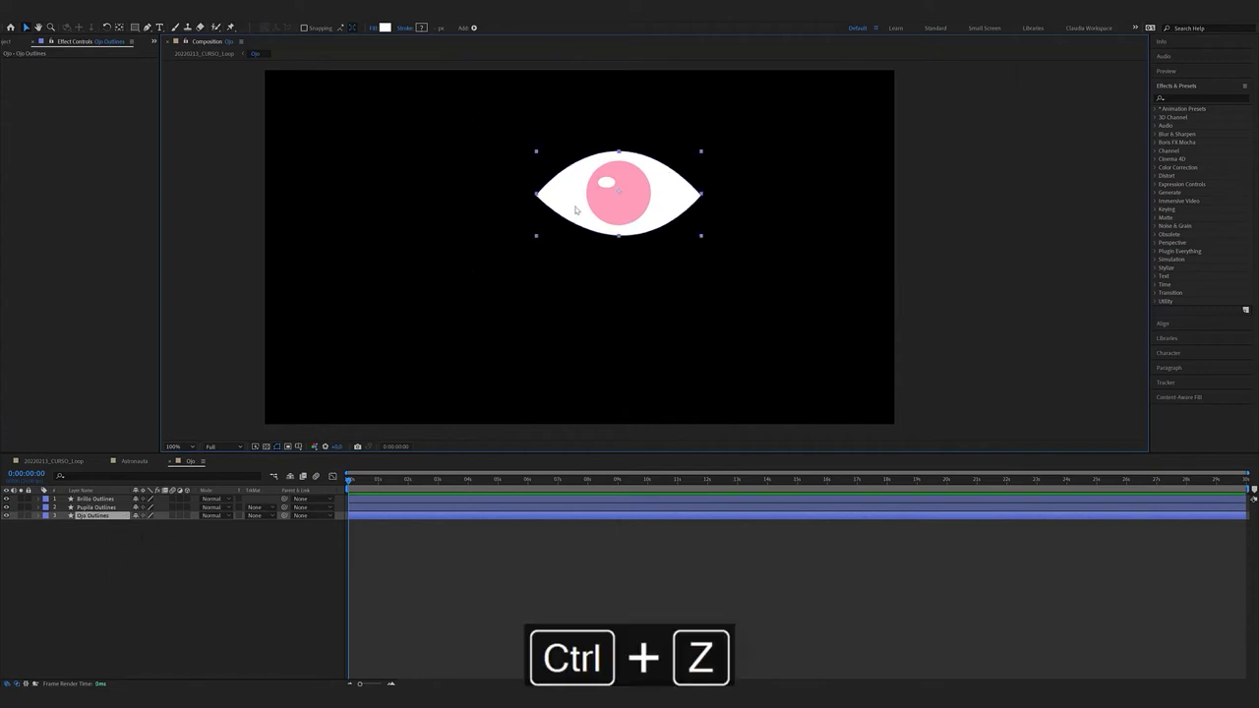
click(581, 345)
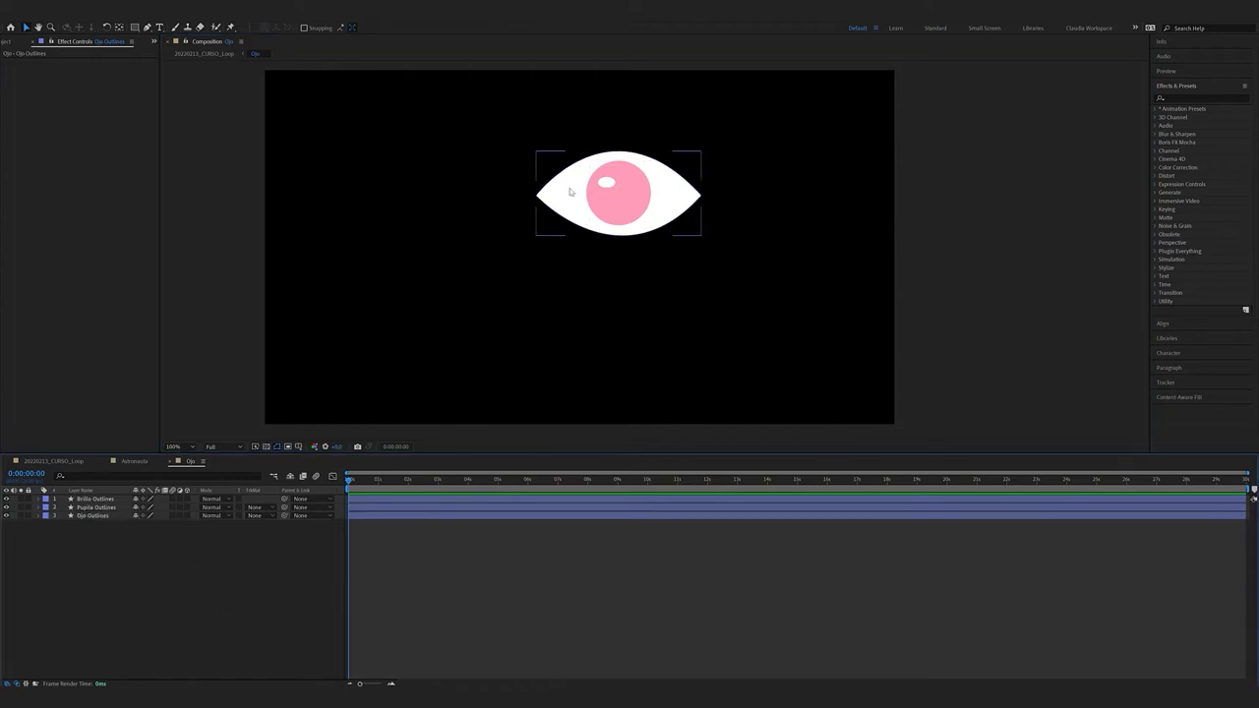
Apply the Set Matte effect to Pupila Outlines with Ojo Outlines as the matte layer, and test it by temporarily moving the pupil
click(113, 510)
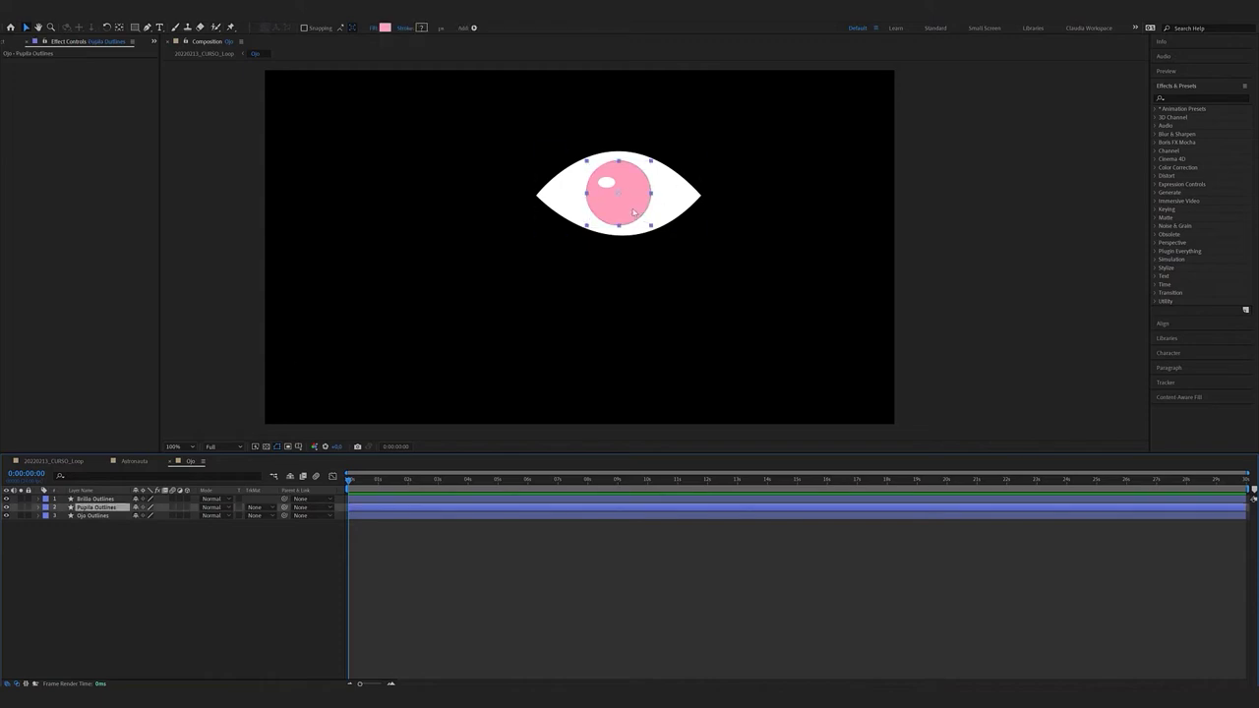
click(1178, 95)
text(set)
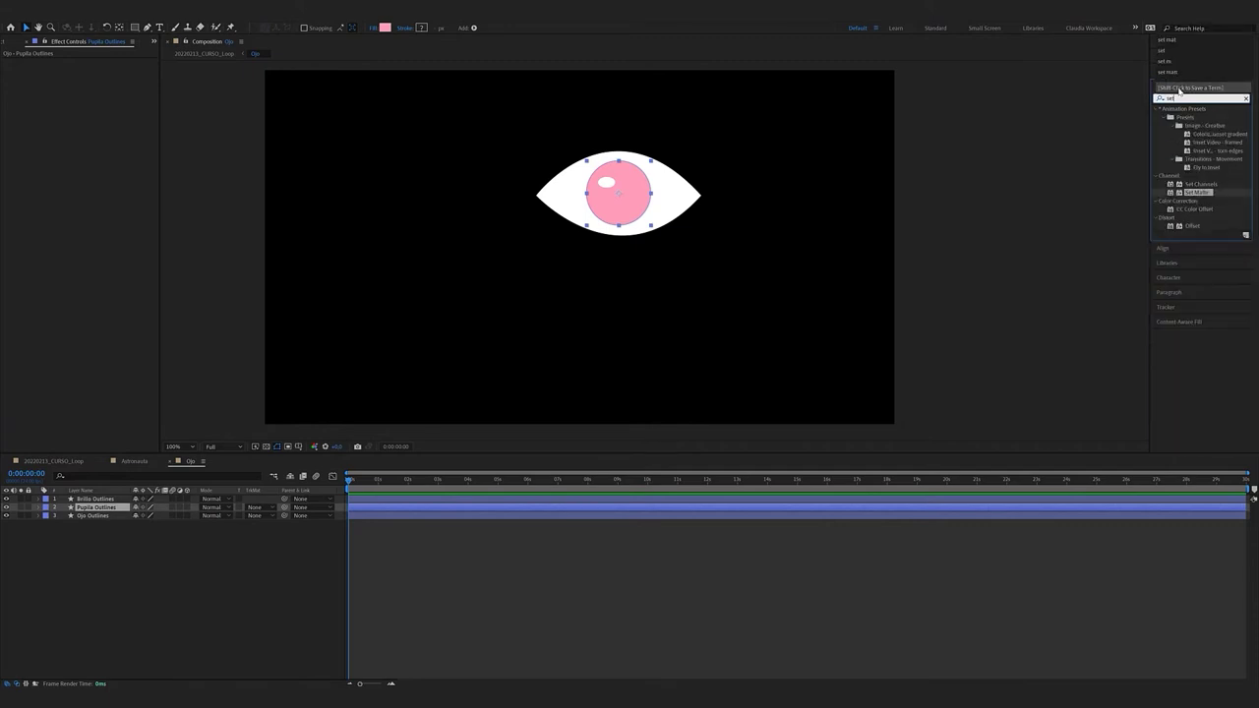
double_click(1199, 193)
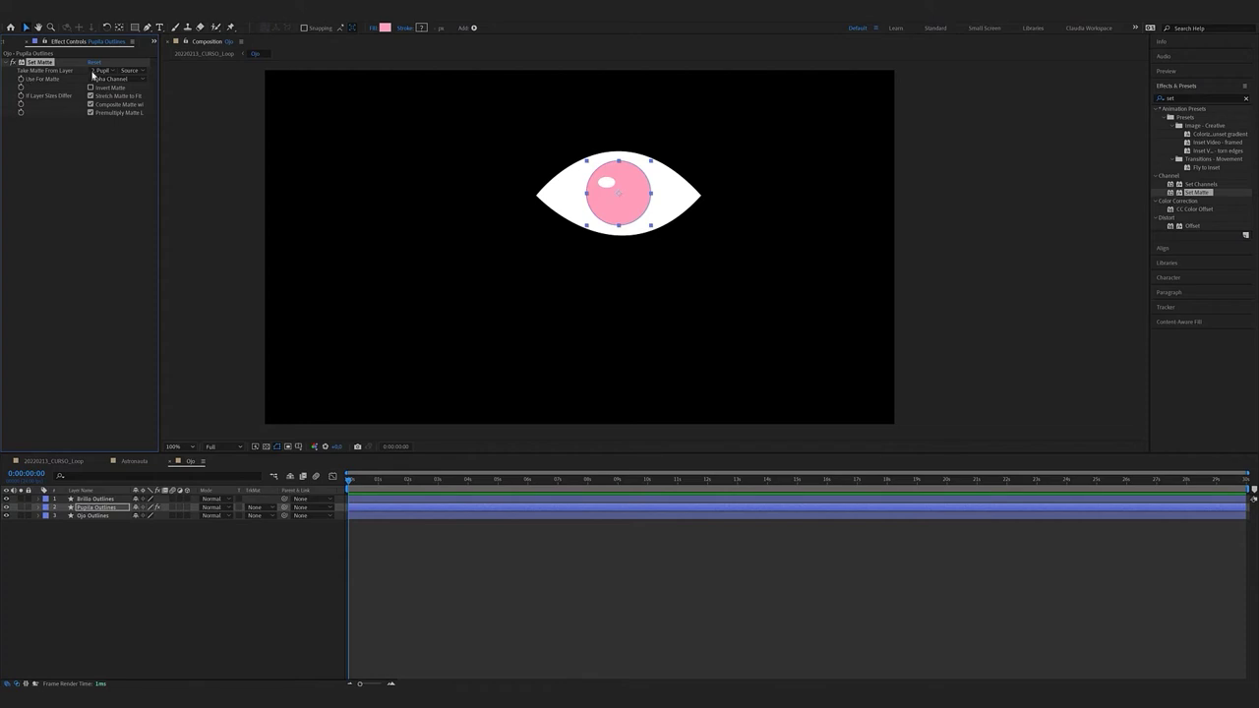
click(102, 71)
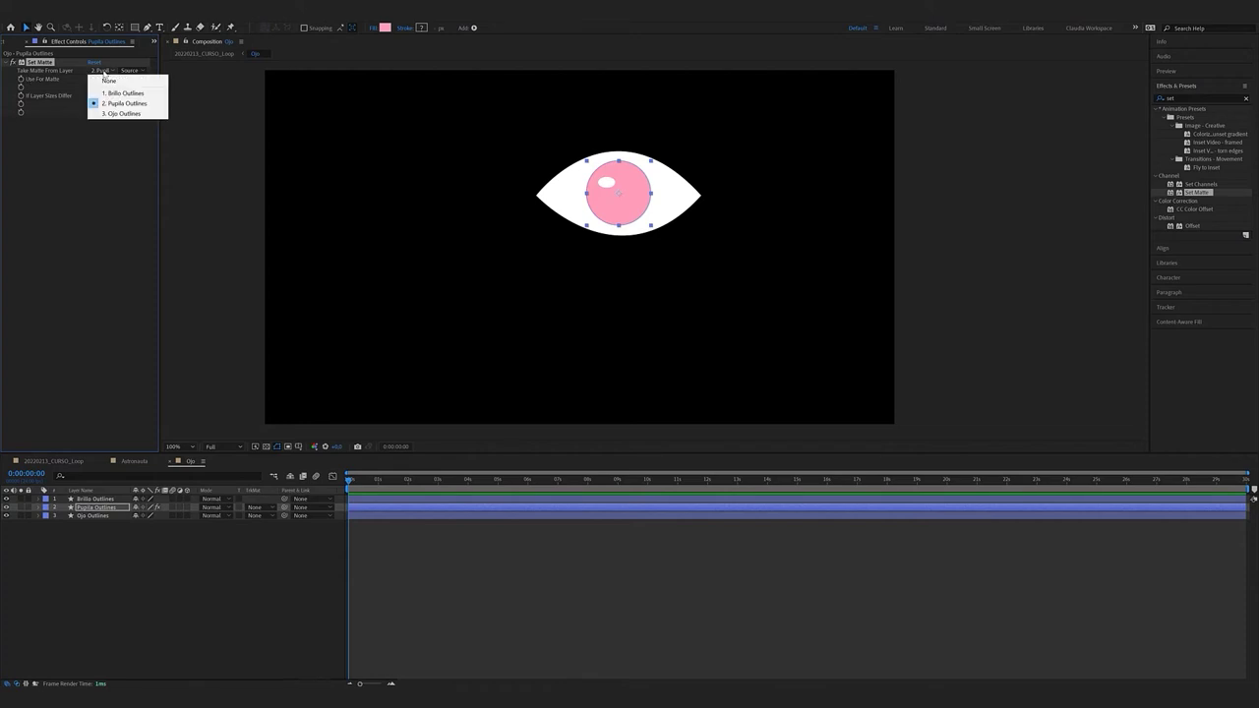
click(125, 115)
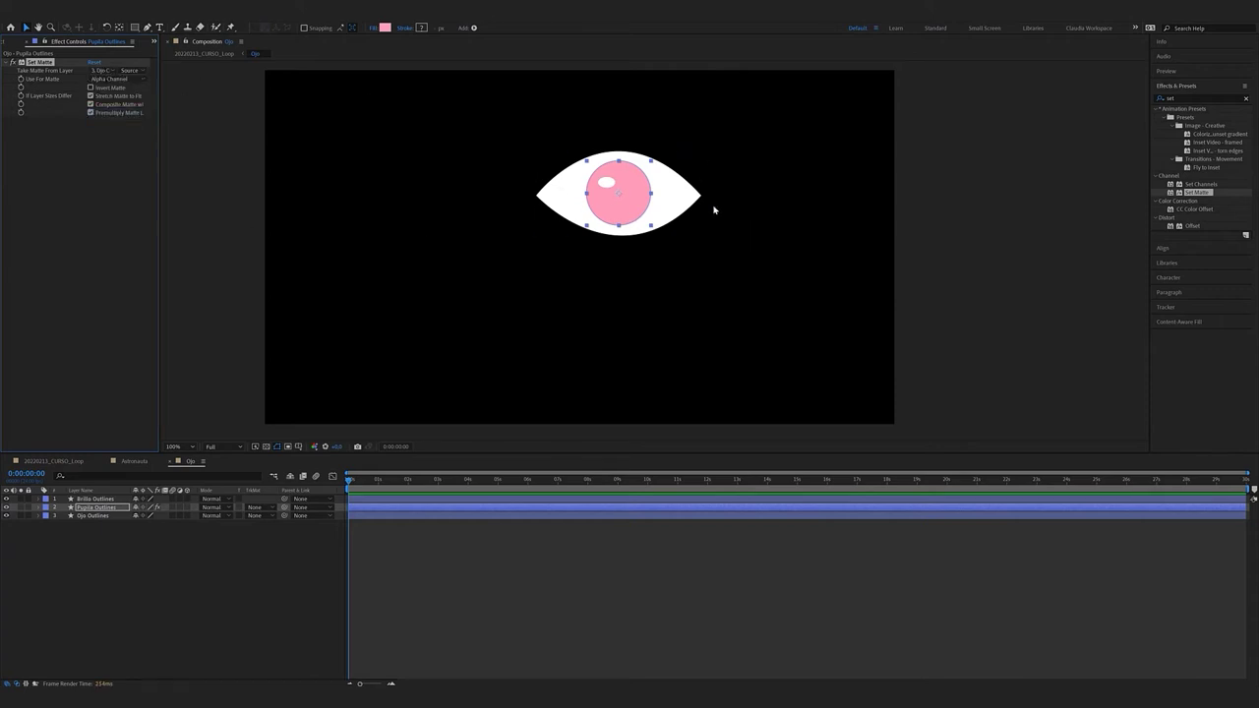
mouse_move(634, 183)
mouse_down()
mouse_move(601, 205)
mouse_move(587, 179)
mouse_move(592, 204)
mouse_move(655, 211)
mouse_move(676, 184)
mouse_move(671, 167)
mouse_move(623, 173)
mouse_move(604, 196)
mouse_move(633, 194)
mouse_up()
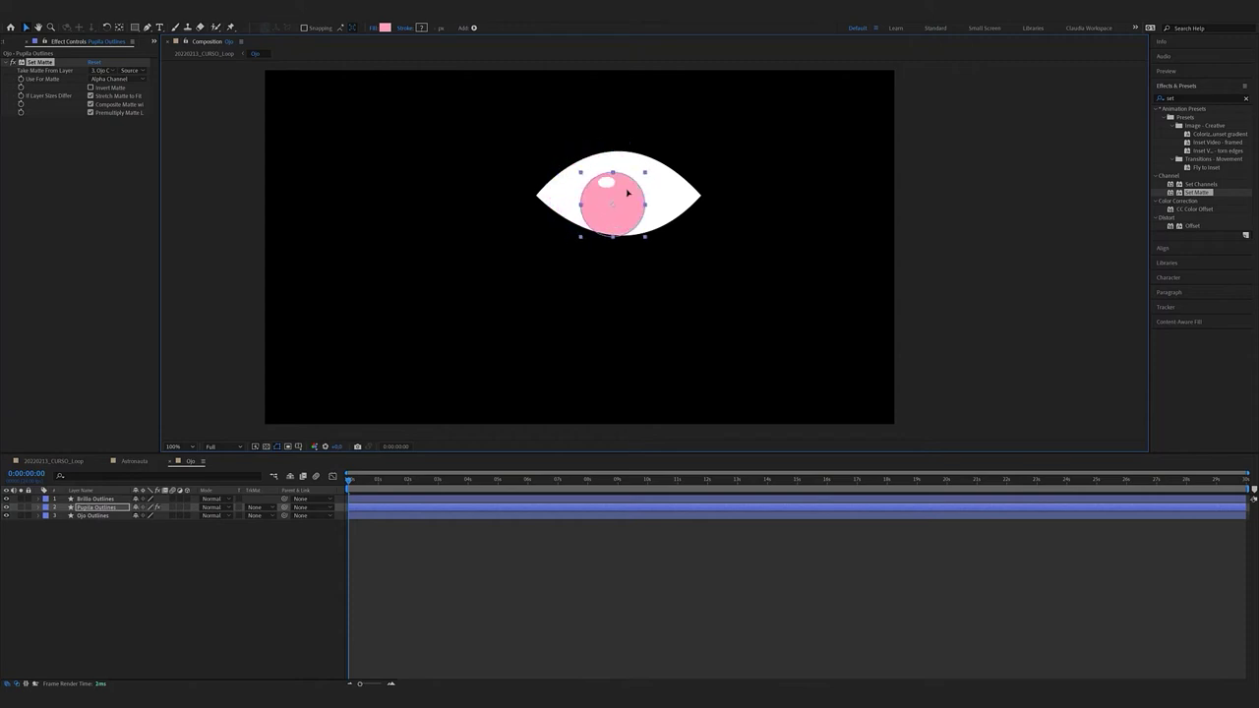
key(ctrl+z)
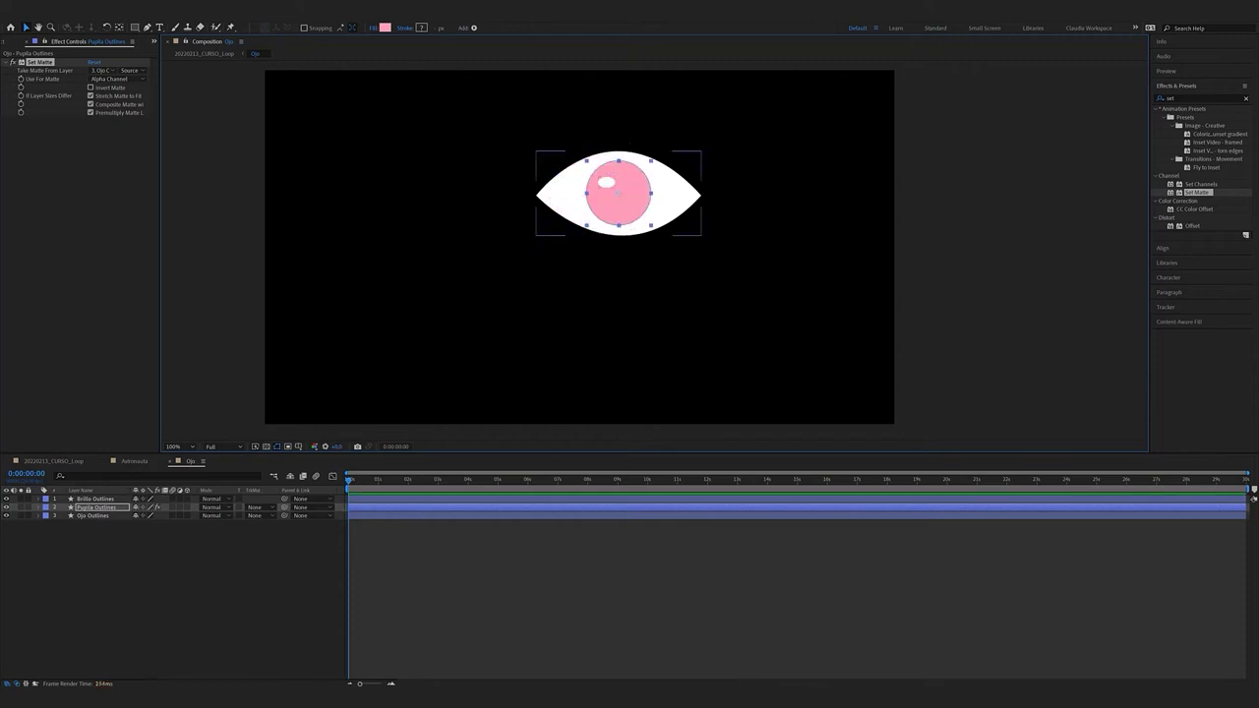
Keyframe the Pupila Outlines position at the first frame, and lower the pupil to about 1077, 449 at 0:00:01:06
click(361, 509)
key(p)
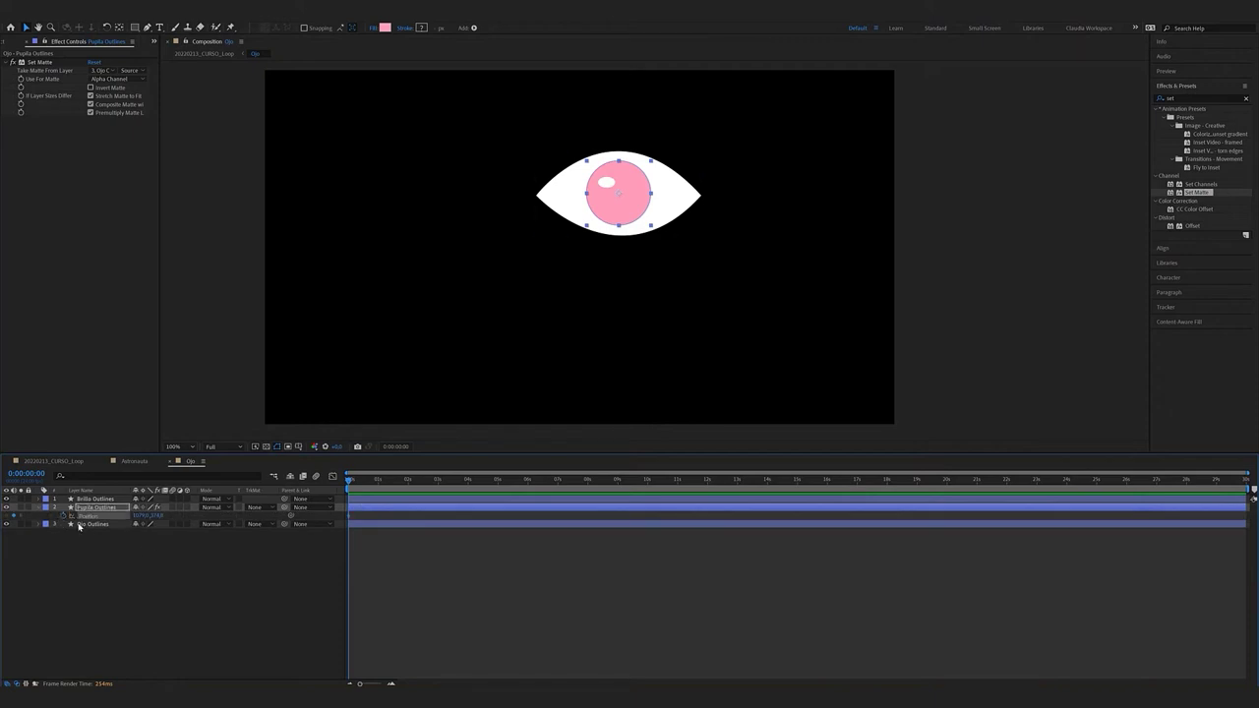
key(ctrl+shift+Right)
key(ctrl+shift+Right)
key(ctrl+shift+Right)
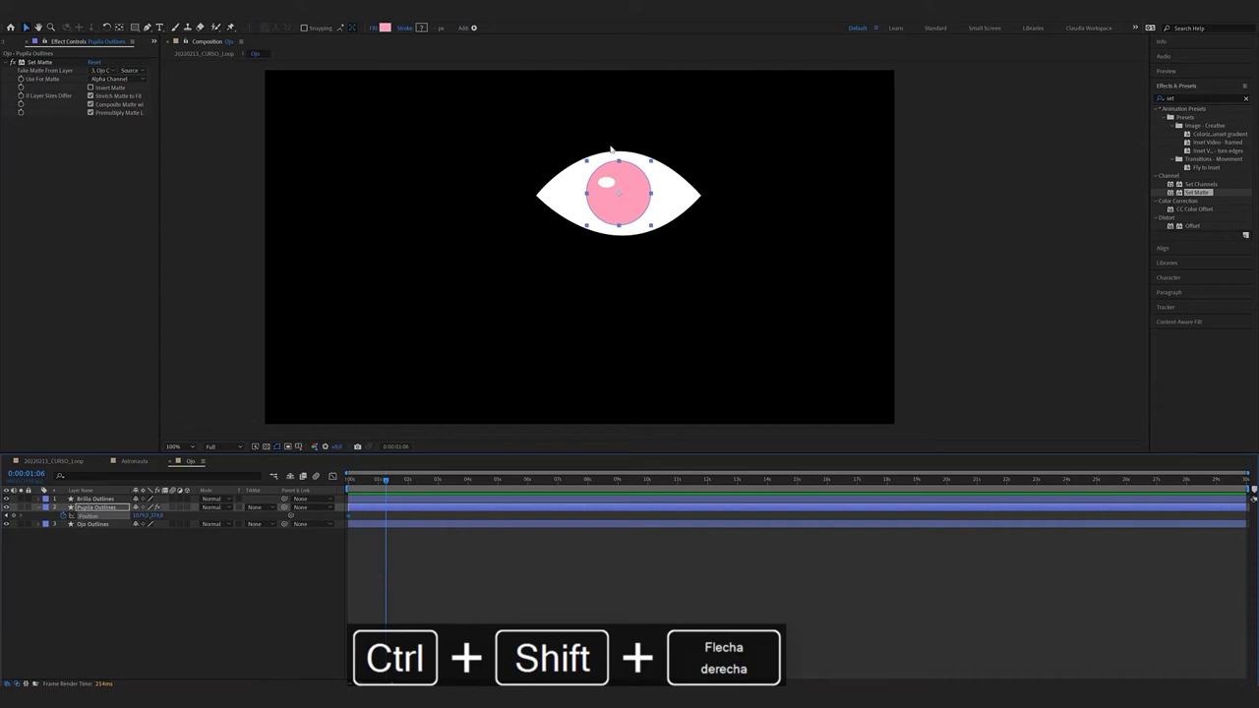
click(632, 182)
drag(633, 183, 632, 206)
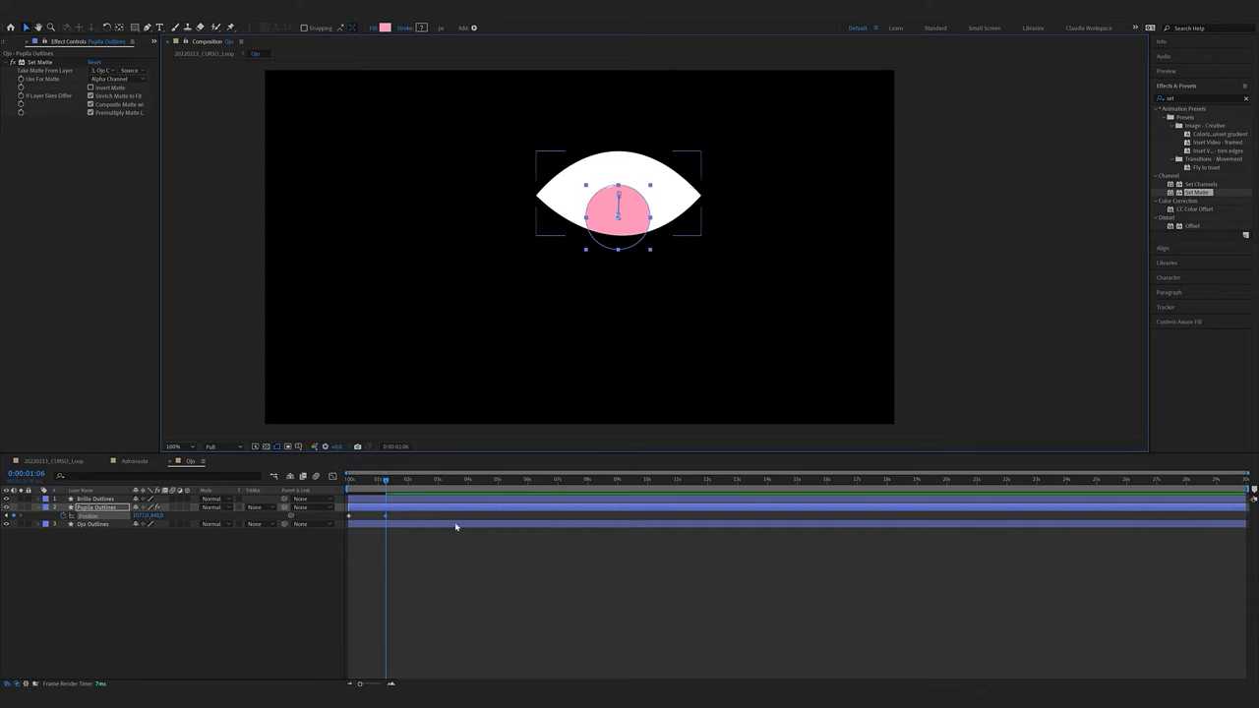
Copy the pupil's first position keyframe to 30 frames after the lowered one, and preview the movement from the start
key(ctrl+shift+Right)
key(ctrl+shift+Right)
key(ctrl+shift+Right)
click(349, 515)
key(ctrl+c)
key(ctrl+v)
drag(379, 482, 337, 482)
key(space)
key(space)
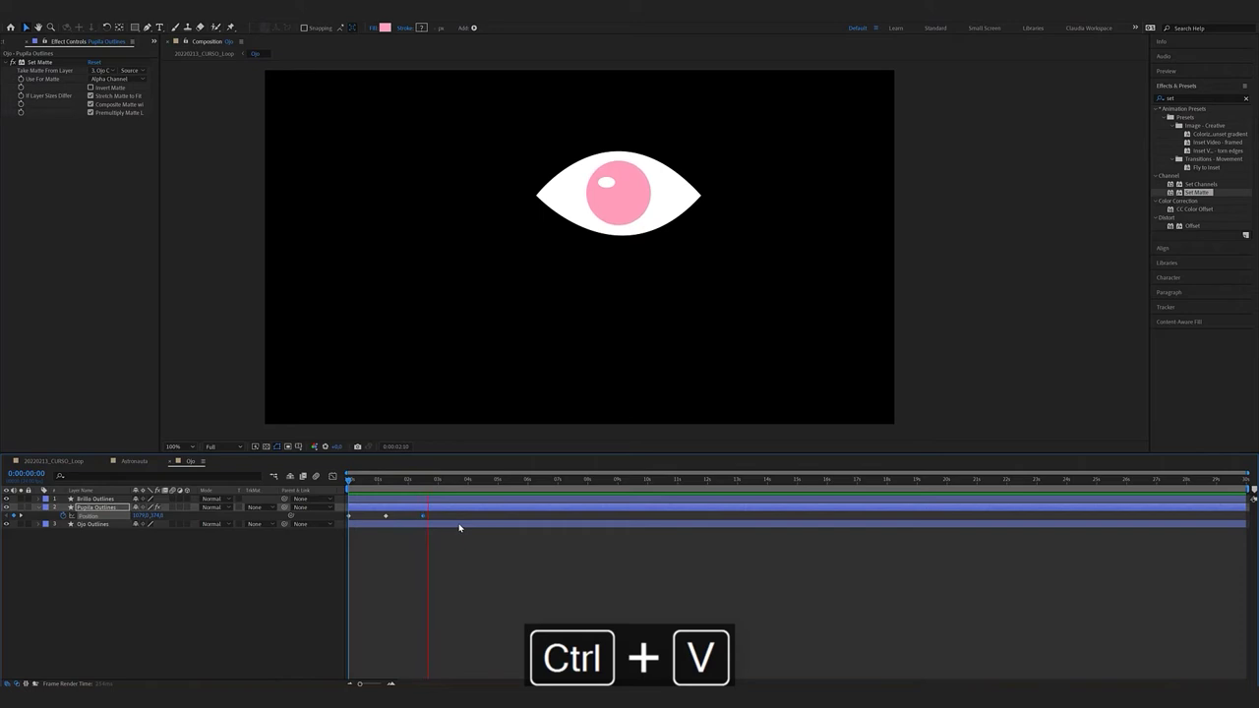
key(space)
Apply Easy Ease to the pupil's three position keyframes, preview the motion, and return to the first frame
click(387, 516)
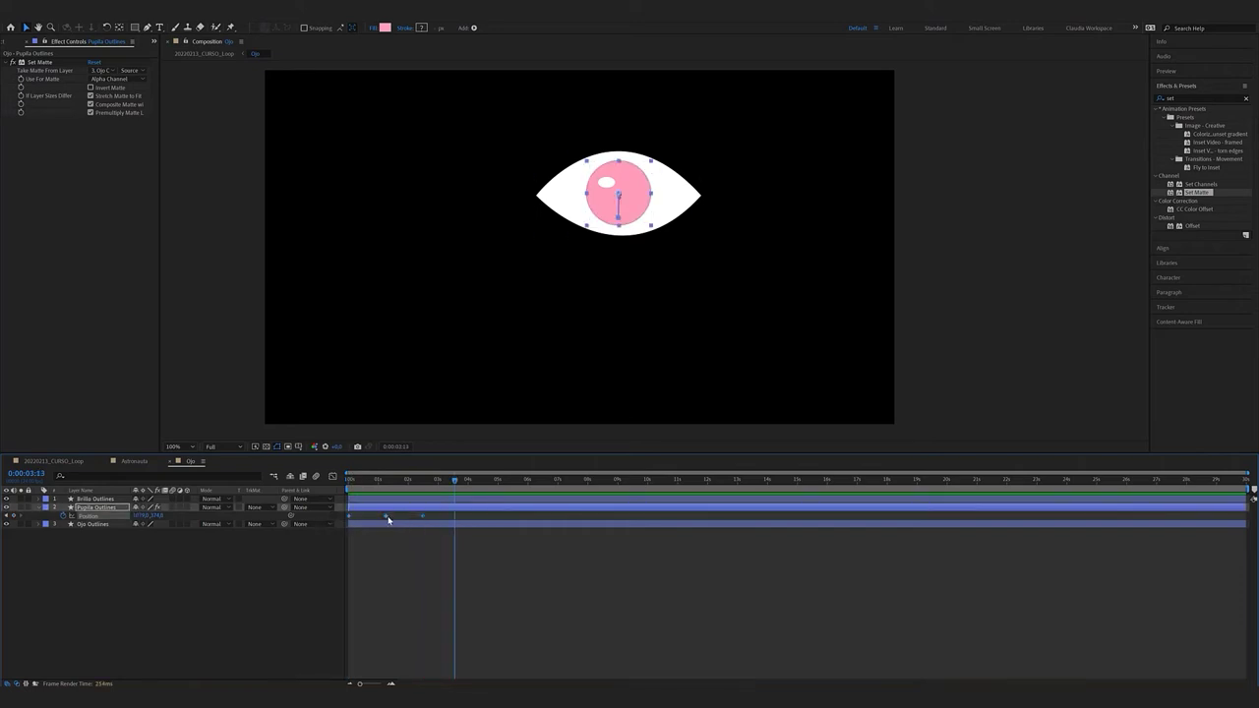
right_click(385, 517)
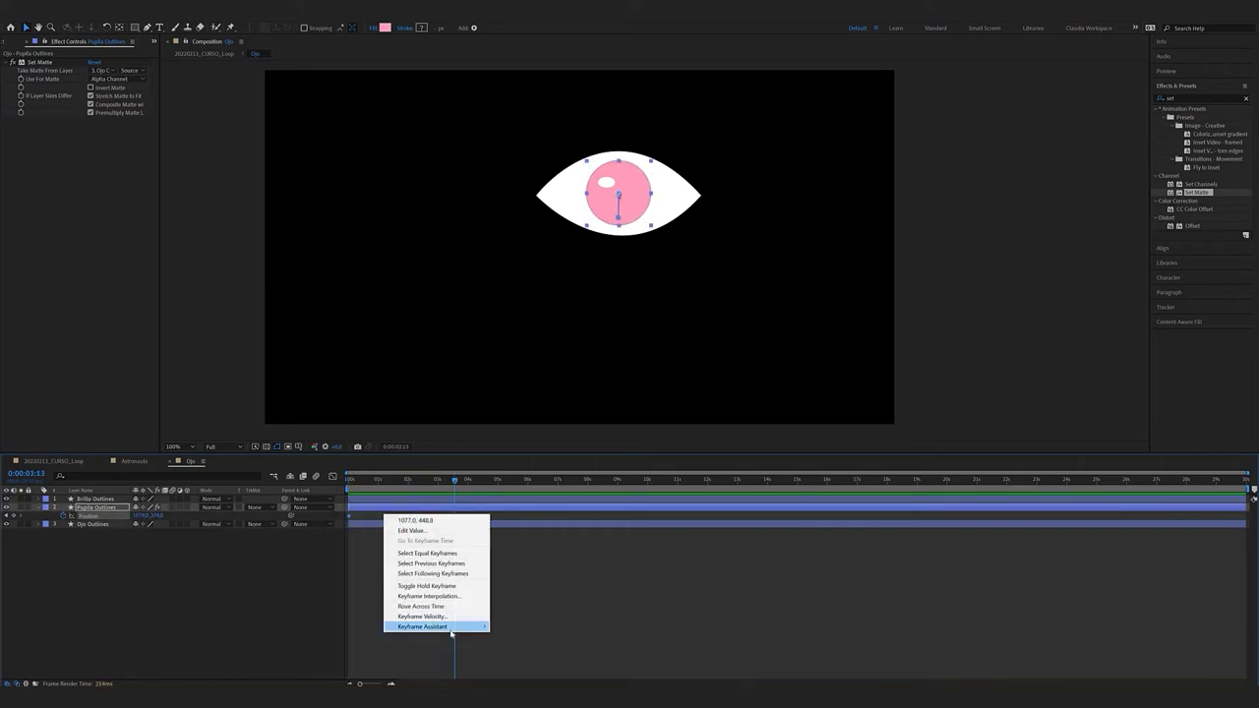
mouse_move(453, 626)
click(519, 556)
key(j)
key(Home)
key(space)
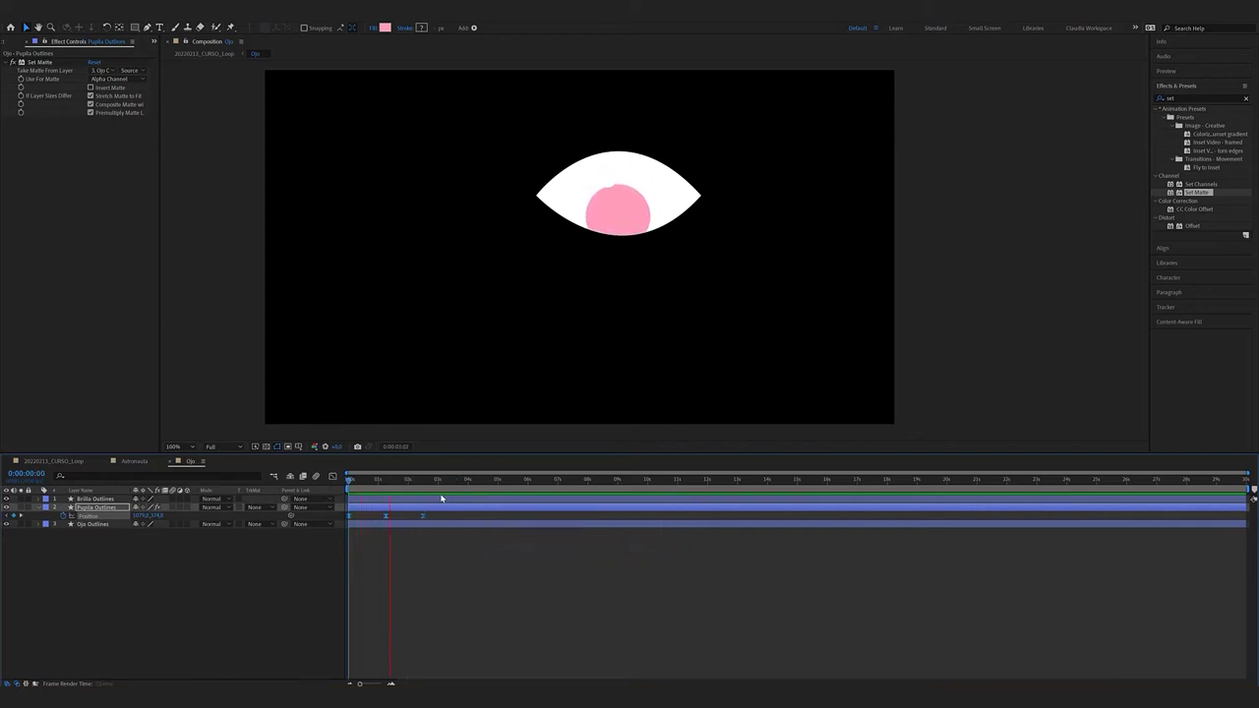
click(350, 481)
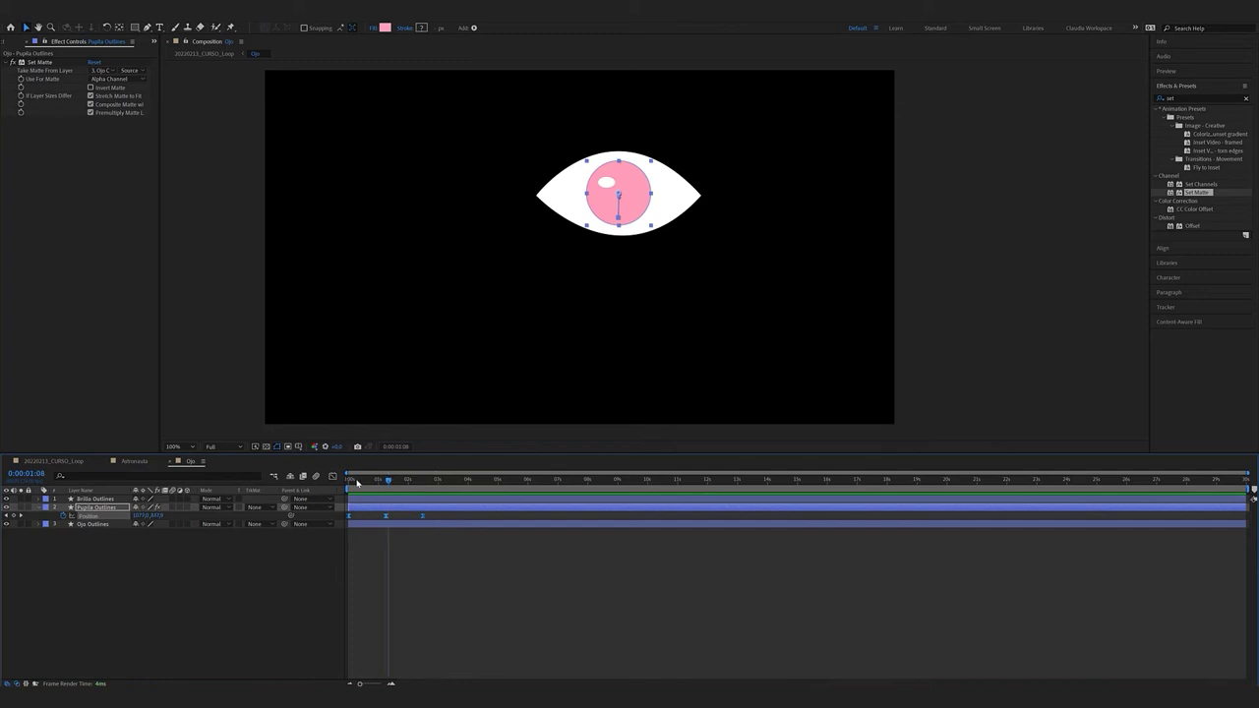
mouse_move(344, 481)
mouse_down()
mouse_move(433, 488)
mouse_move(333, 482)
mouse_up()
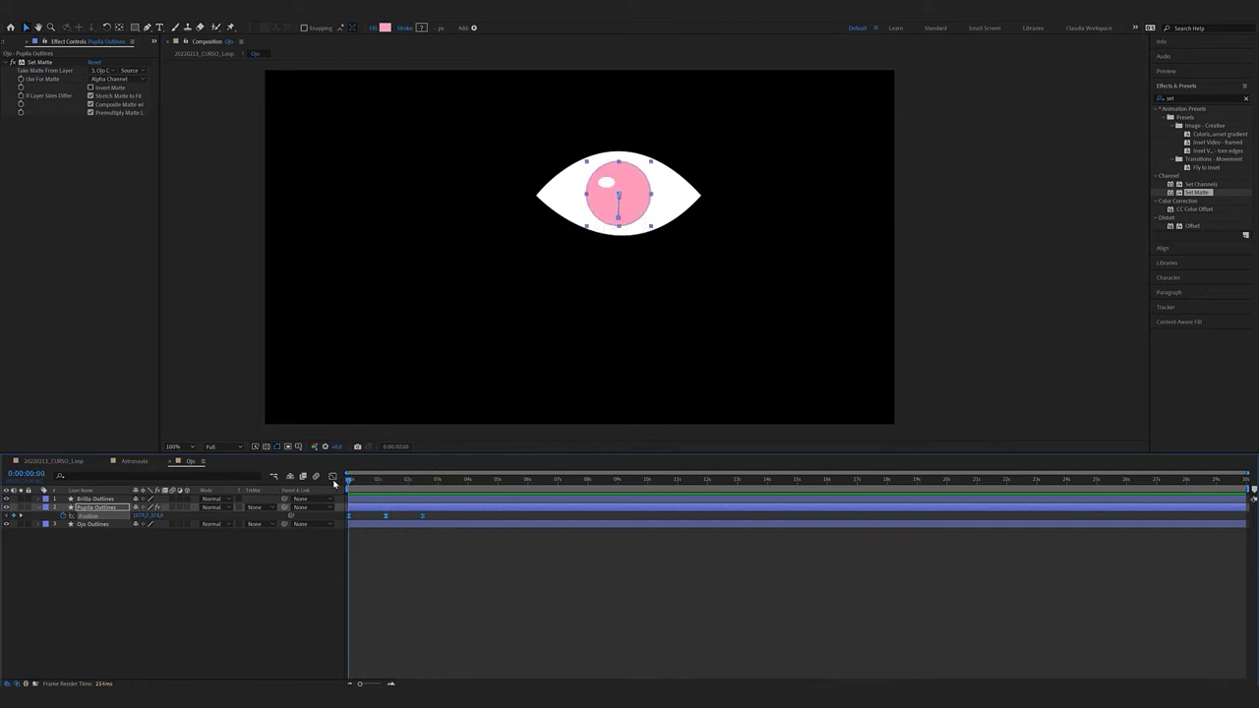
Keyframe the Brillo Outlines position at the first frame, and lower the highlight to about 1042.4, 409.3 at 0:00:01:06
click(497, 576)
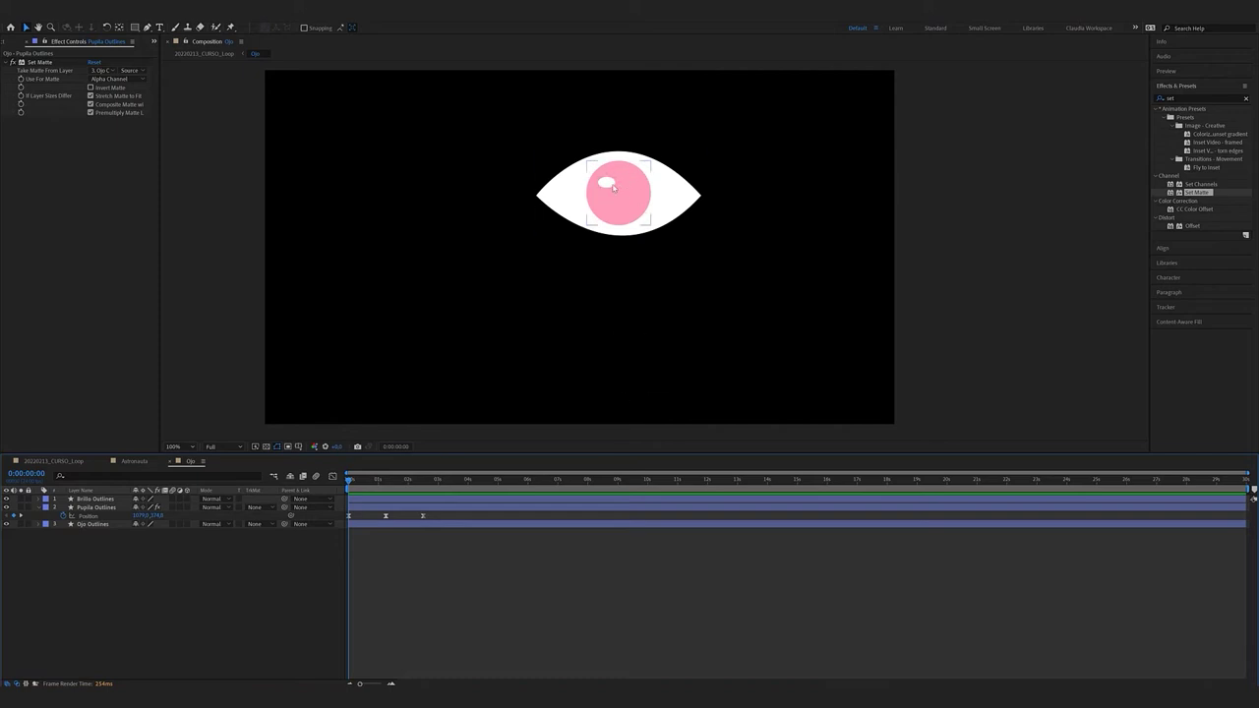
click(610, 185)
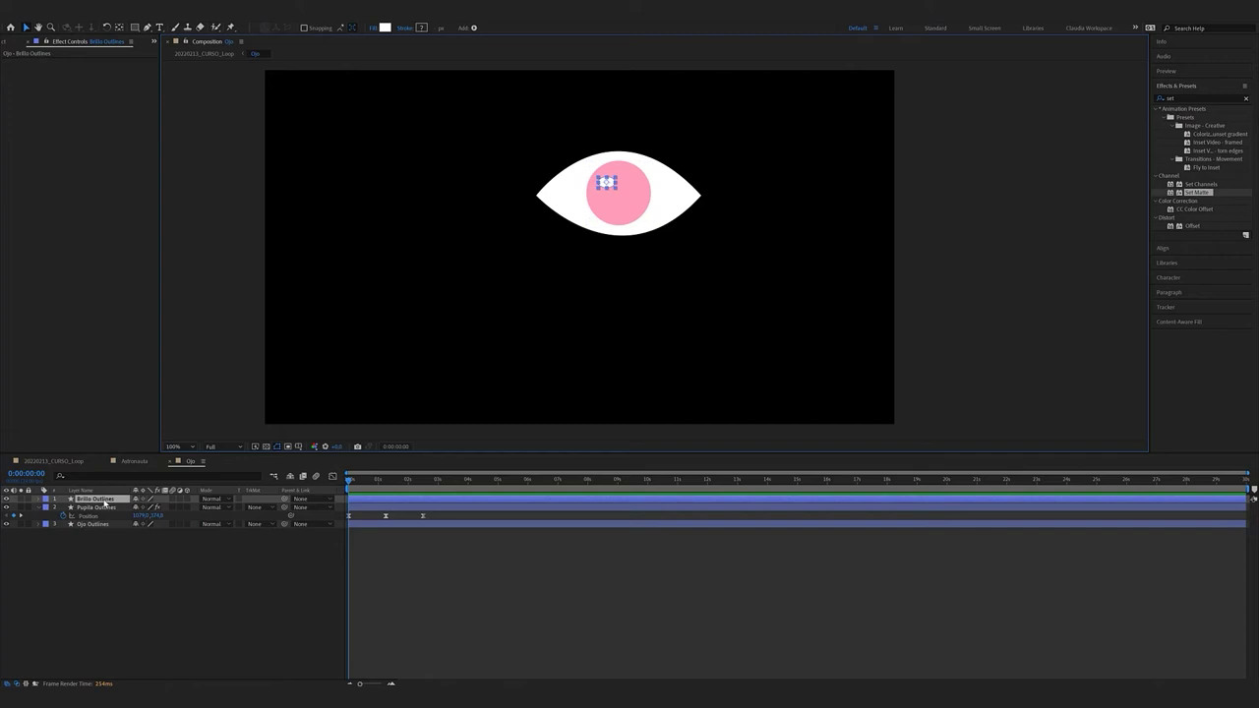
key(p)
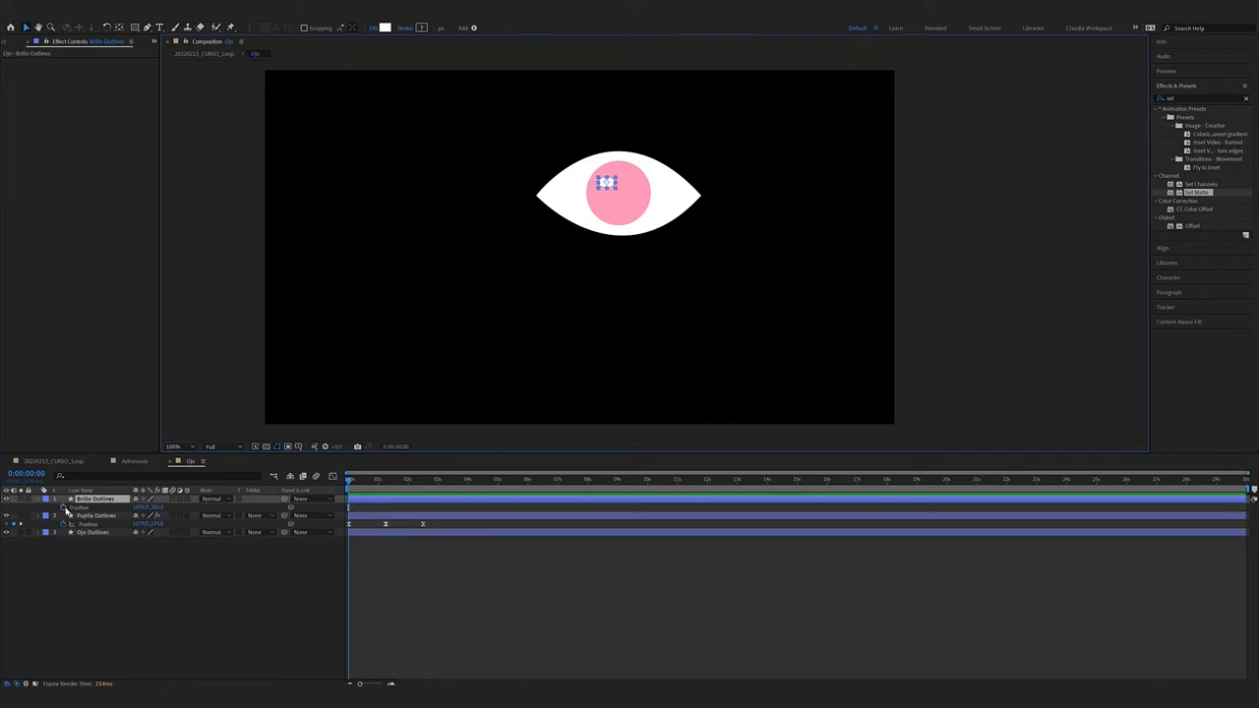
click(84, 505)
drag(349, 482, 384, 484)
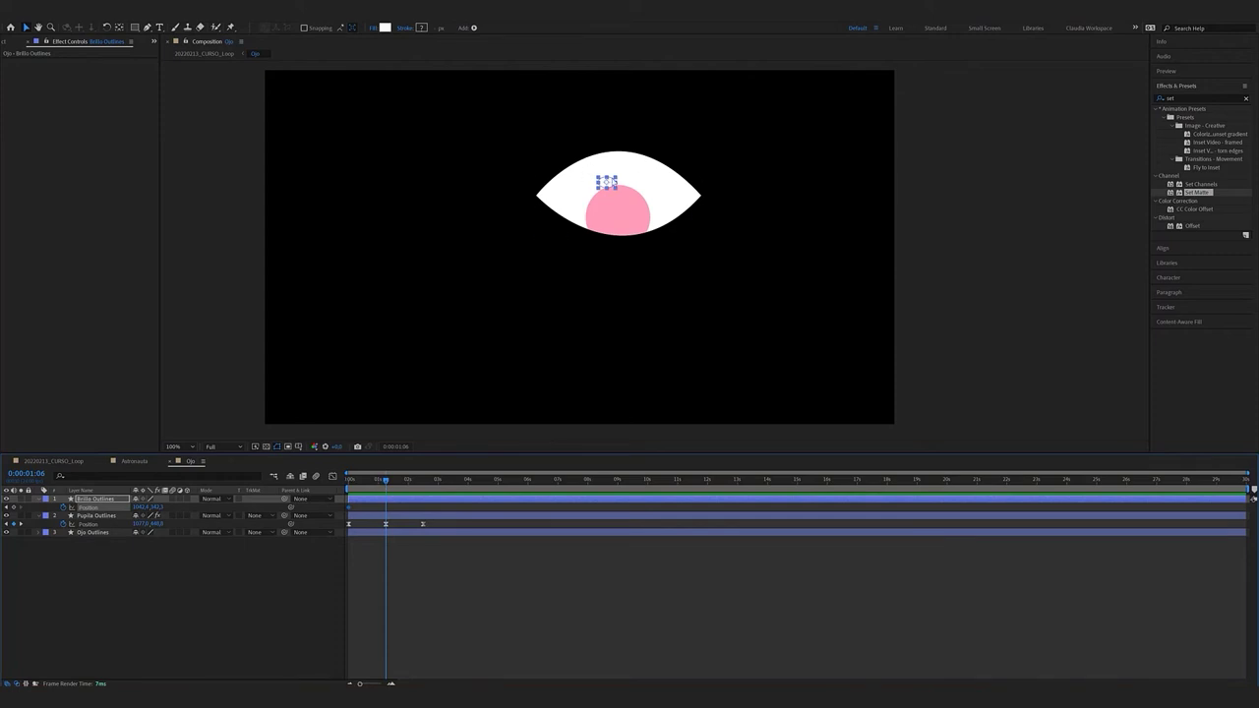
drag(607, 183, 610, 209)
Copy the highlight's first position keyframe to 0:00:02:12, level with the pupil's last keyframe
drag(385, 479, 423, 481)
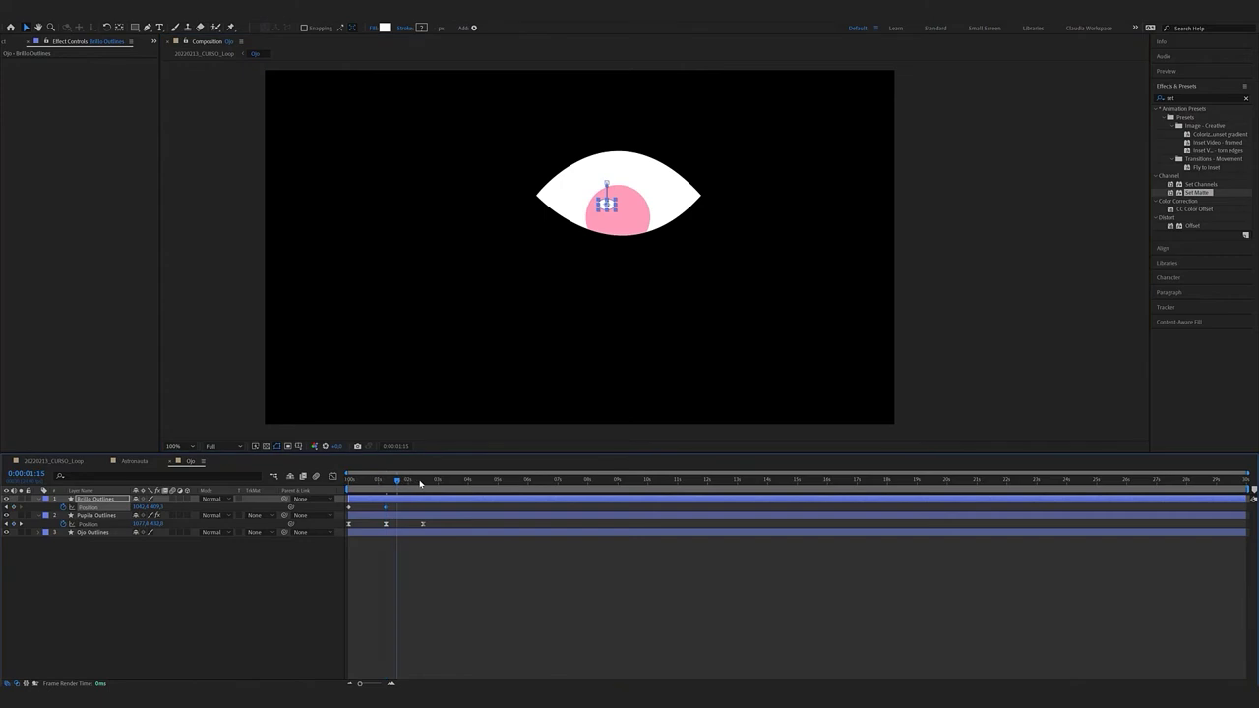
key(ctrl+c)
key(ctrl+v)
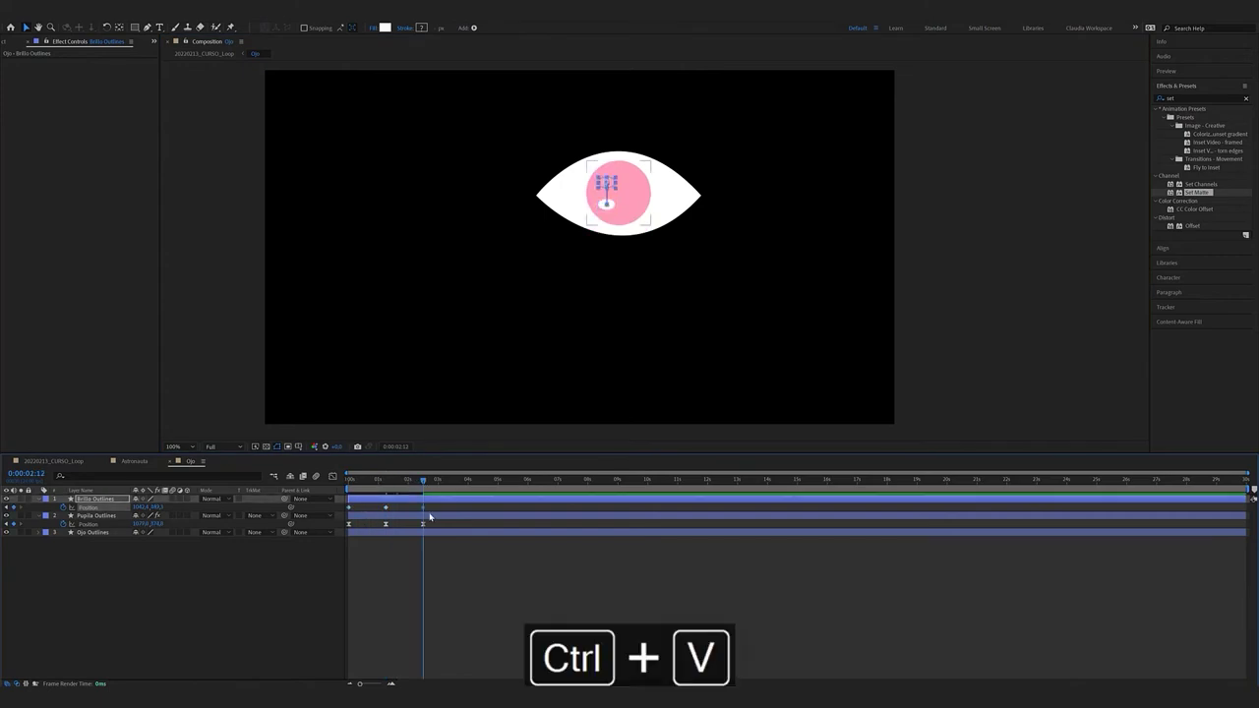
Apply Easy Ease to the highlight's three position keyframes, preview the motion, and return to the first frame
right_click(385, 509)
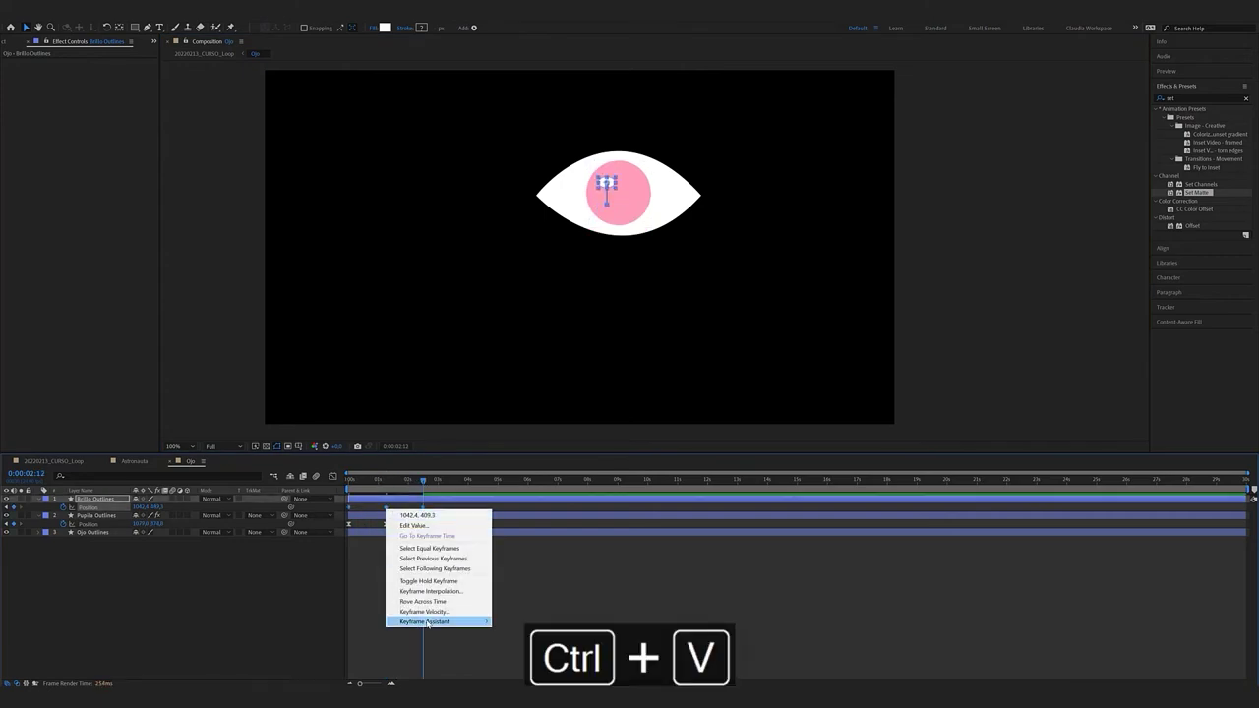
mouse_move(442, 621)
click(525, 553)
key(space)
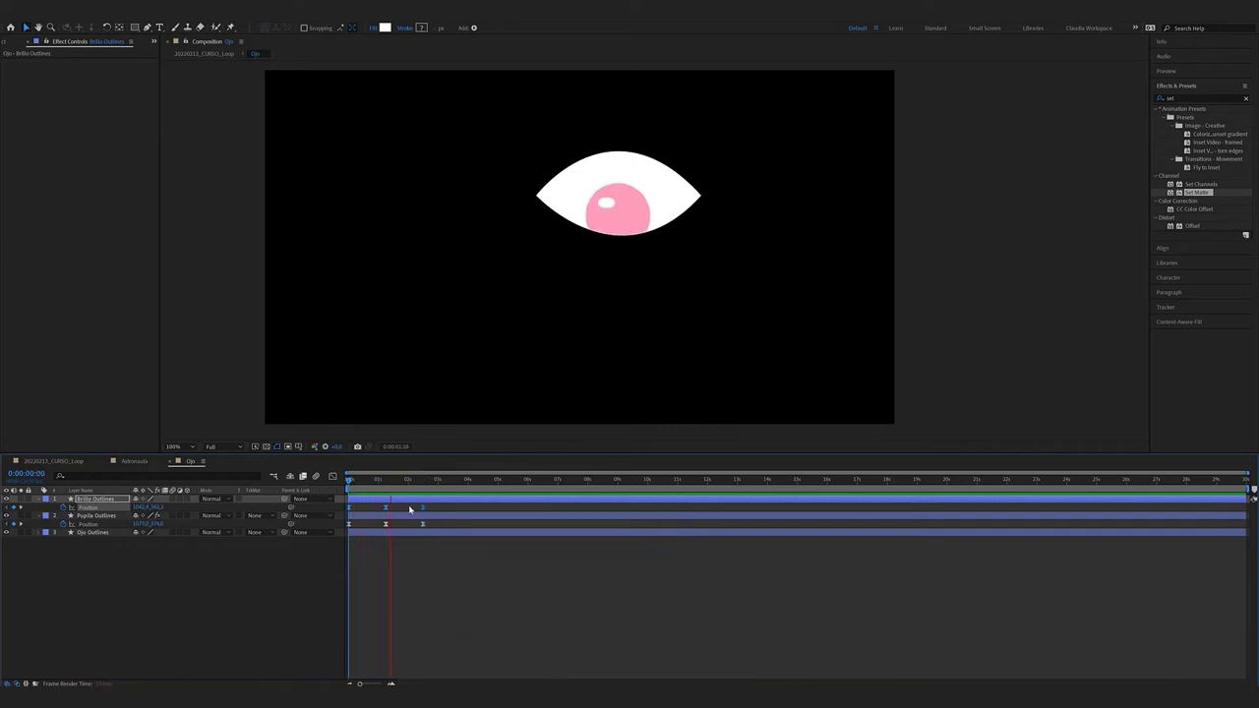
click(424, 485)
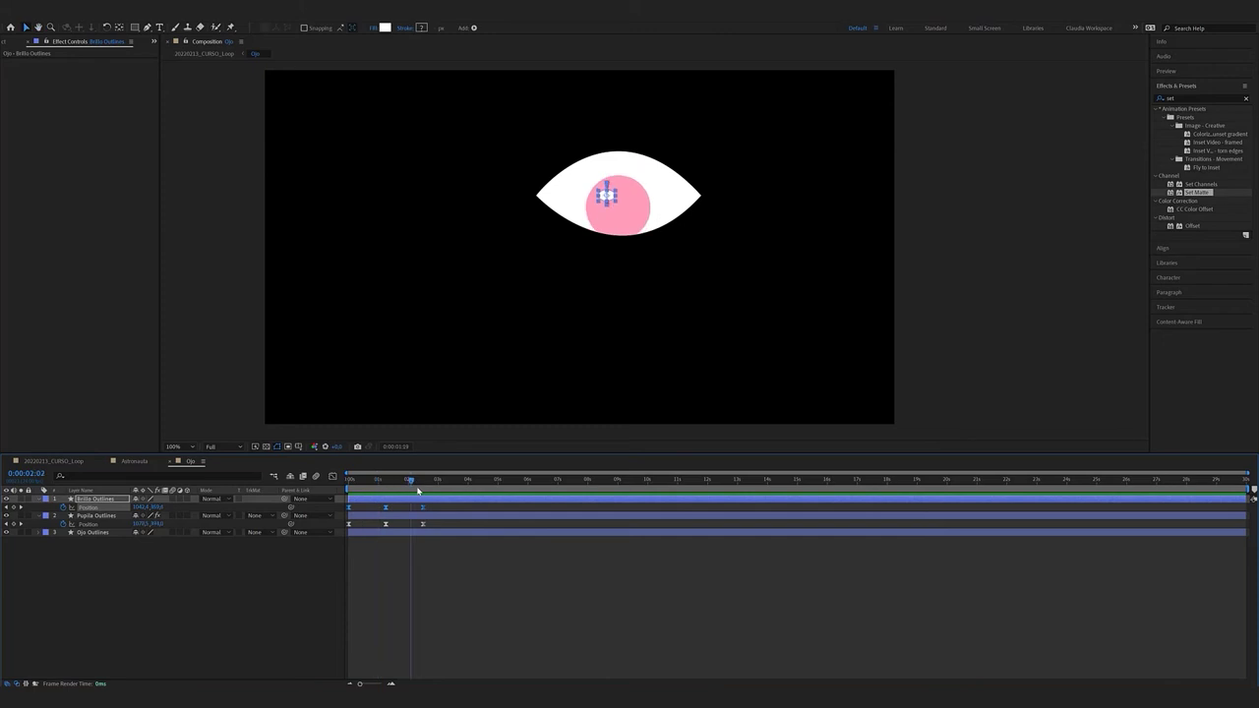
drag(383, 488, 354, 495)
key(ctrl+z)
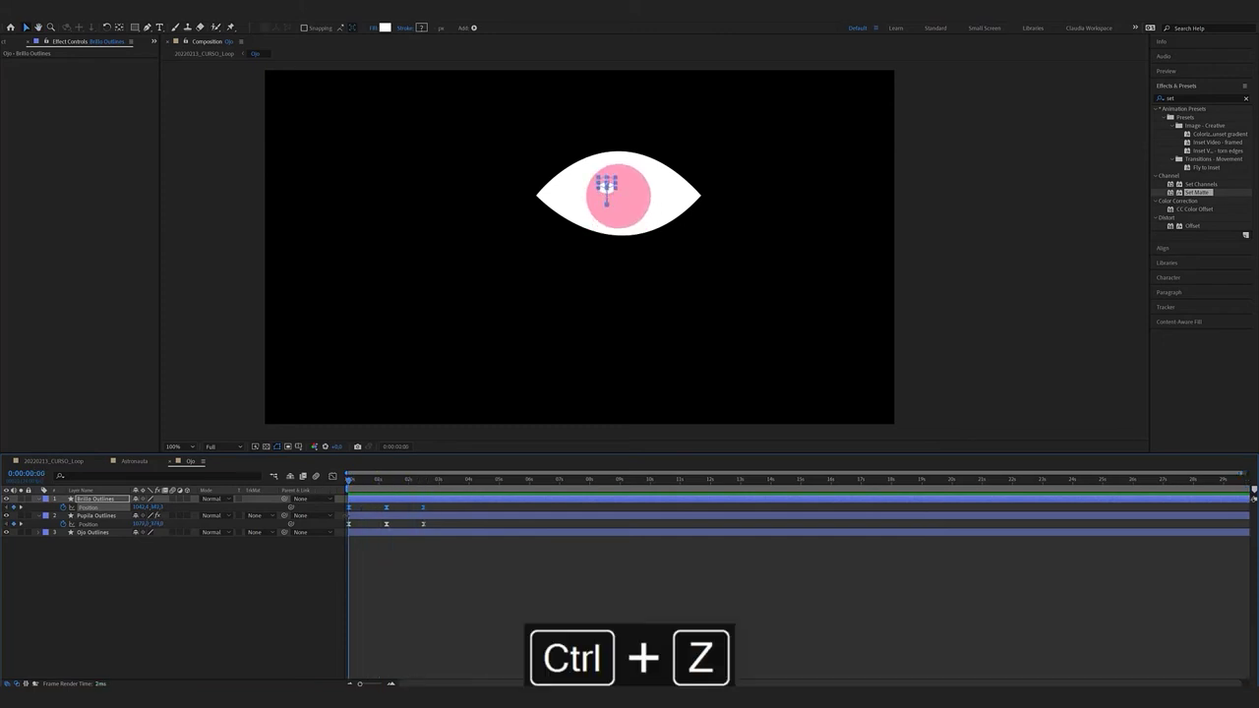
Shift all three Brillo Outlines position keyframes about two frames later than the pupil's
key(=)
drag(517, 506, 325, 511)
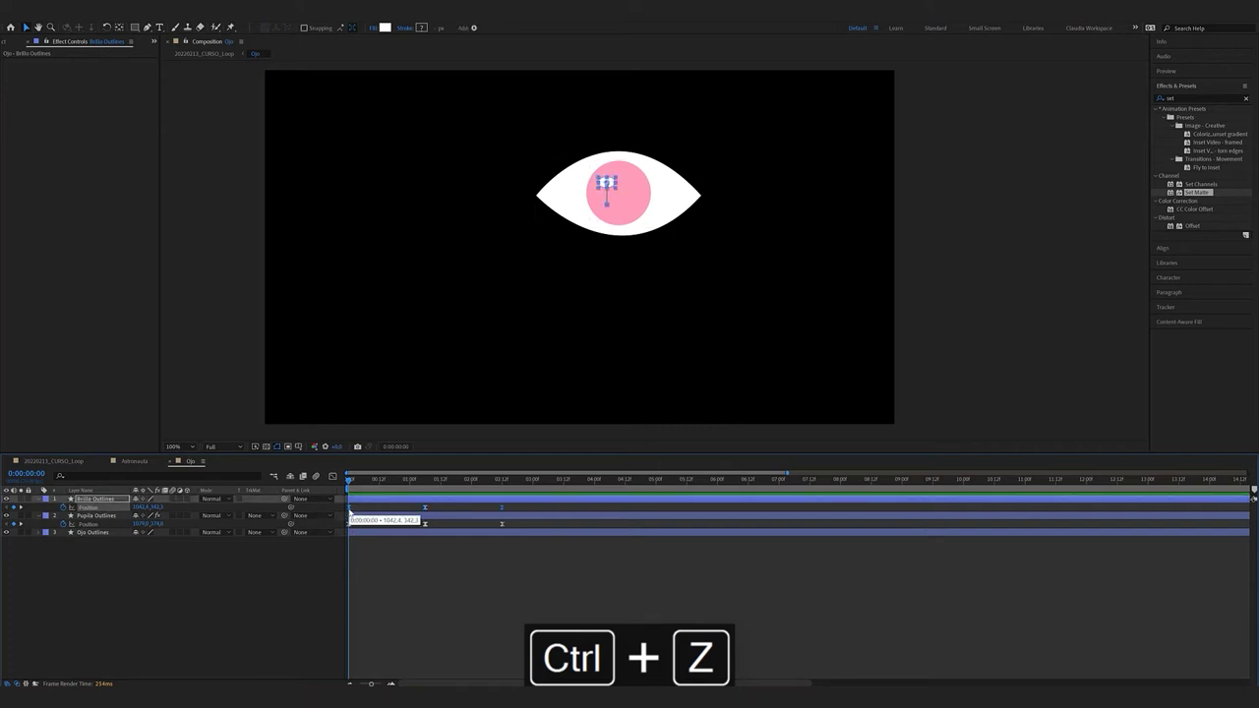
drag(350, 508, 356, 510)
Shorten the work area to end just after the highlight's last keyframe, and preview the delayed highlight in a loop
key(space)
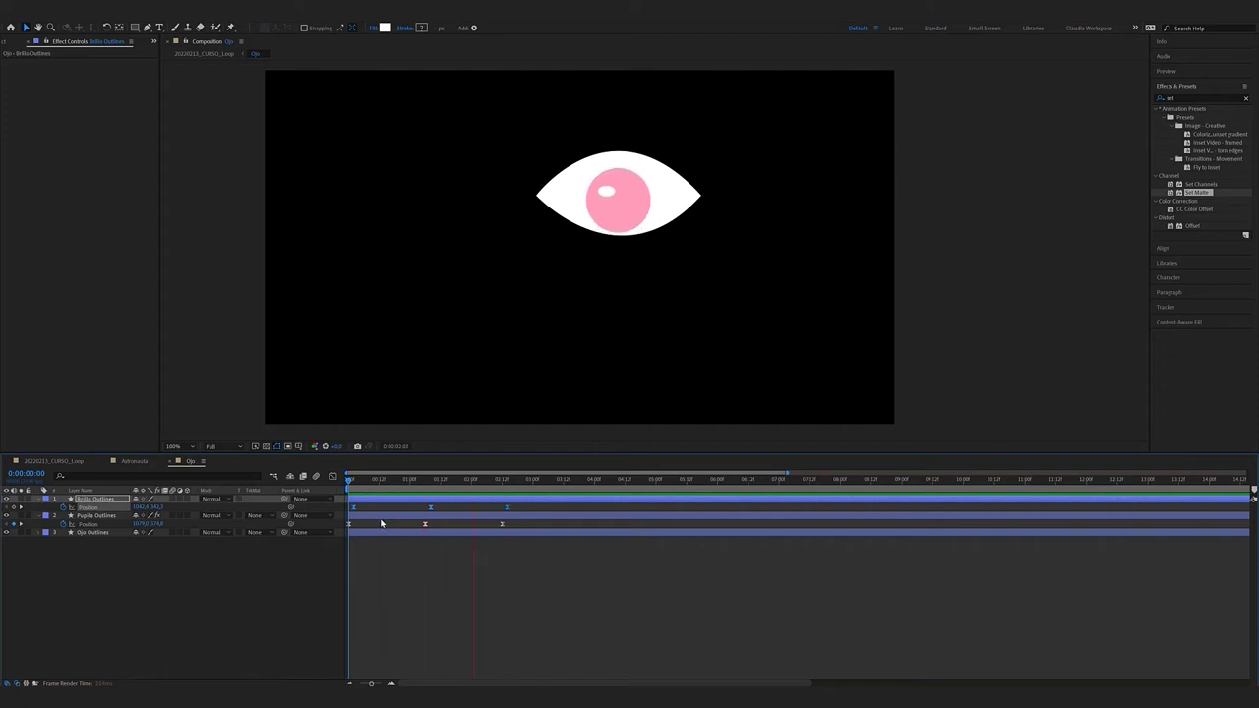
click(507, 481)
drag(458, 480, 307, 489)
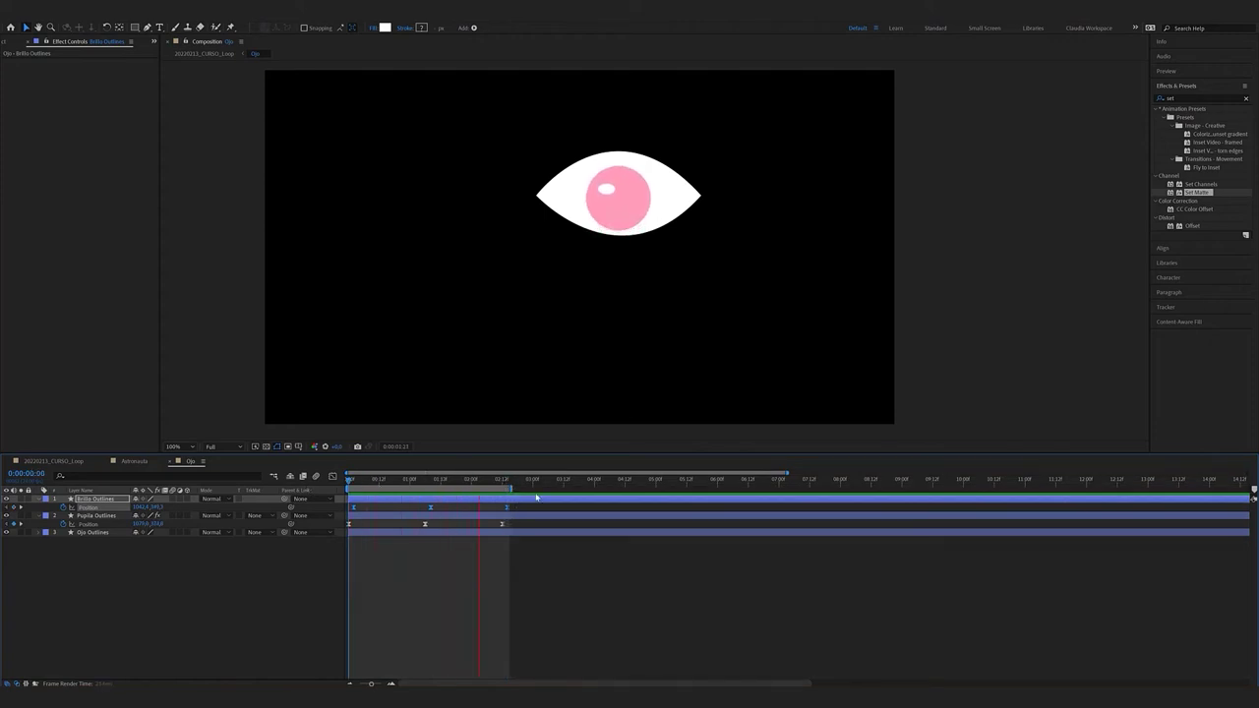
click(592, 505)
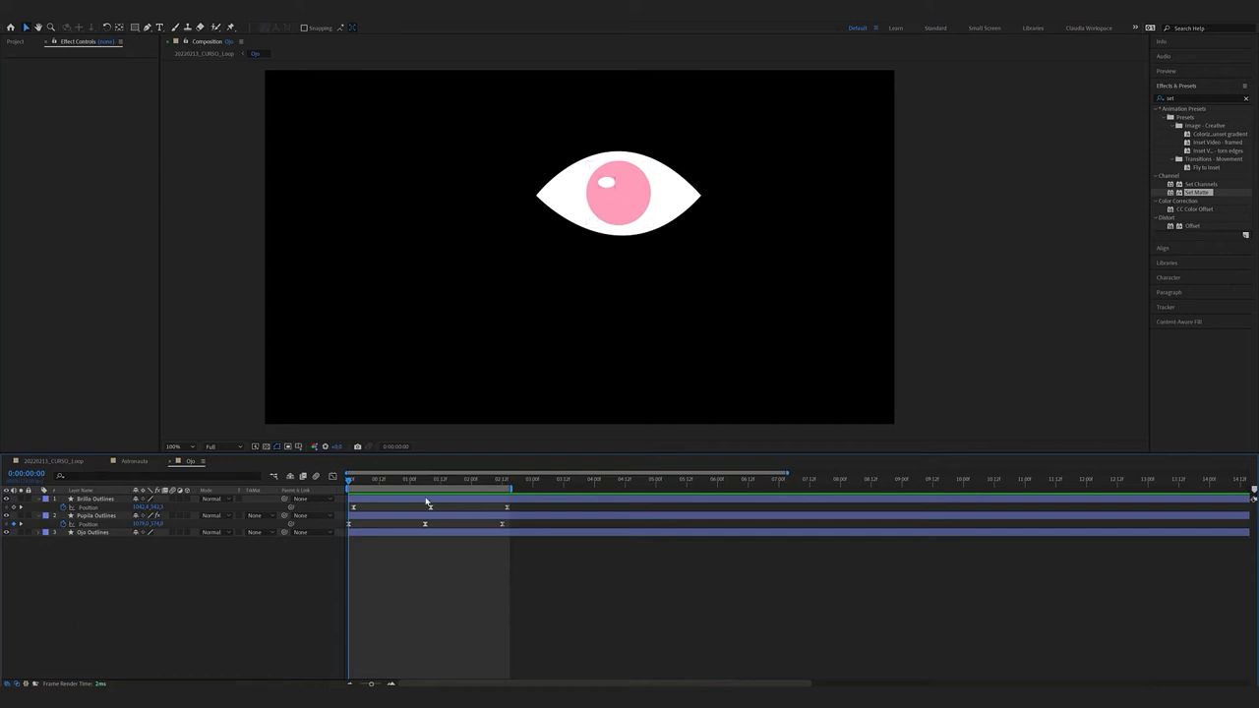
Add the expression loopOut(type = "cycle", numKeyframes = 0) to the Pupila Outlines position
click(69, 526)
alt+click(62, 525)
click(168, 532)
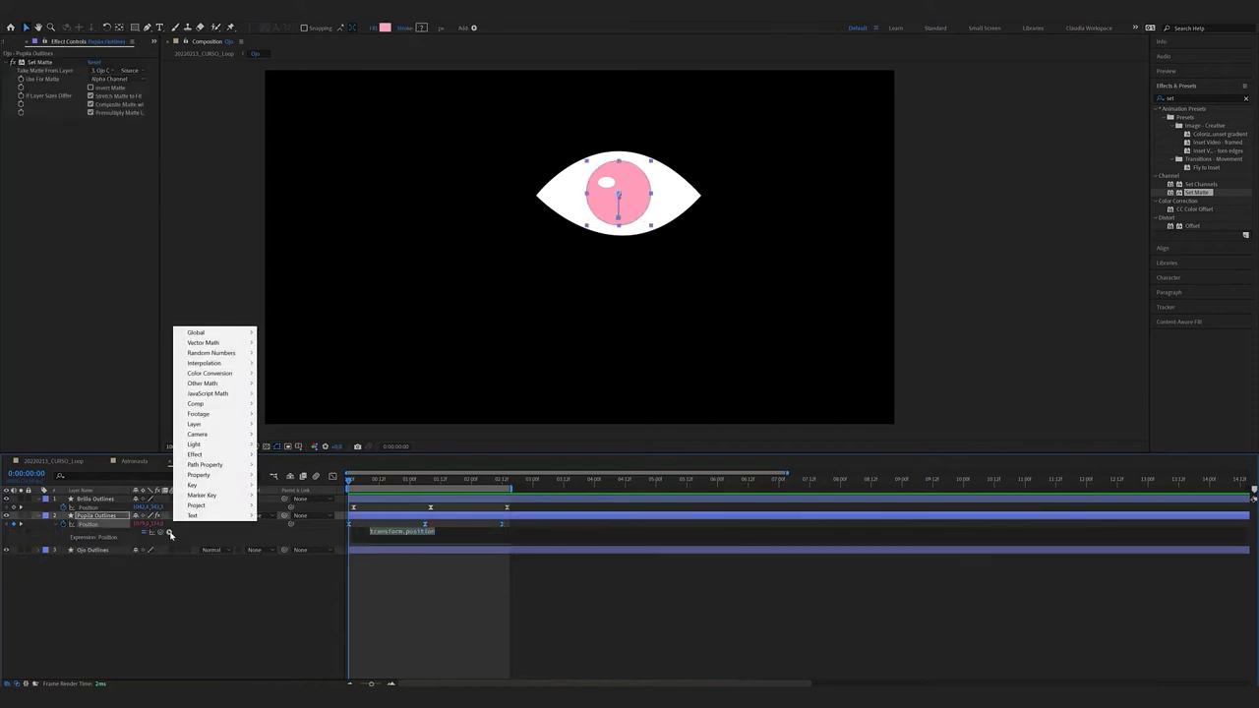
mouse_move(236, 477)
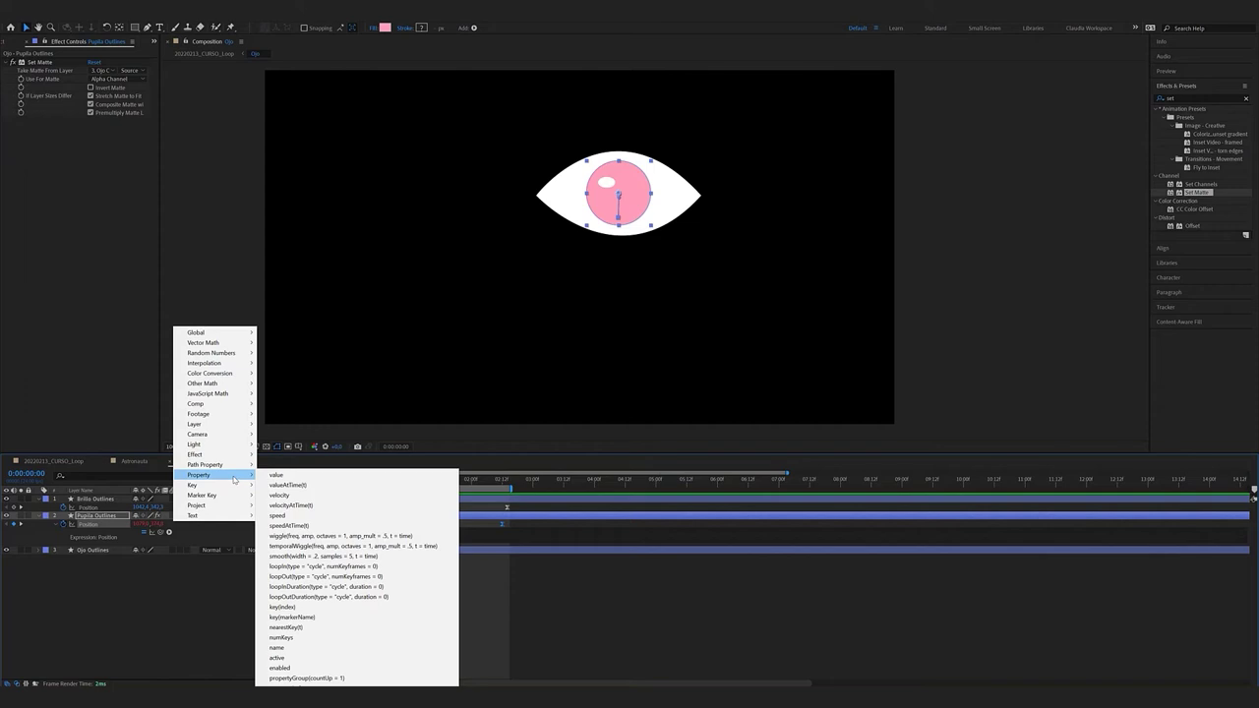
click(403, 577)
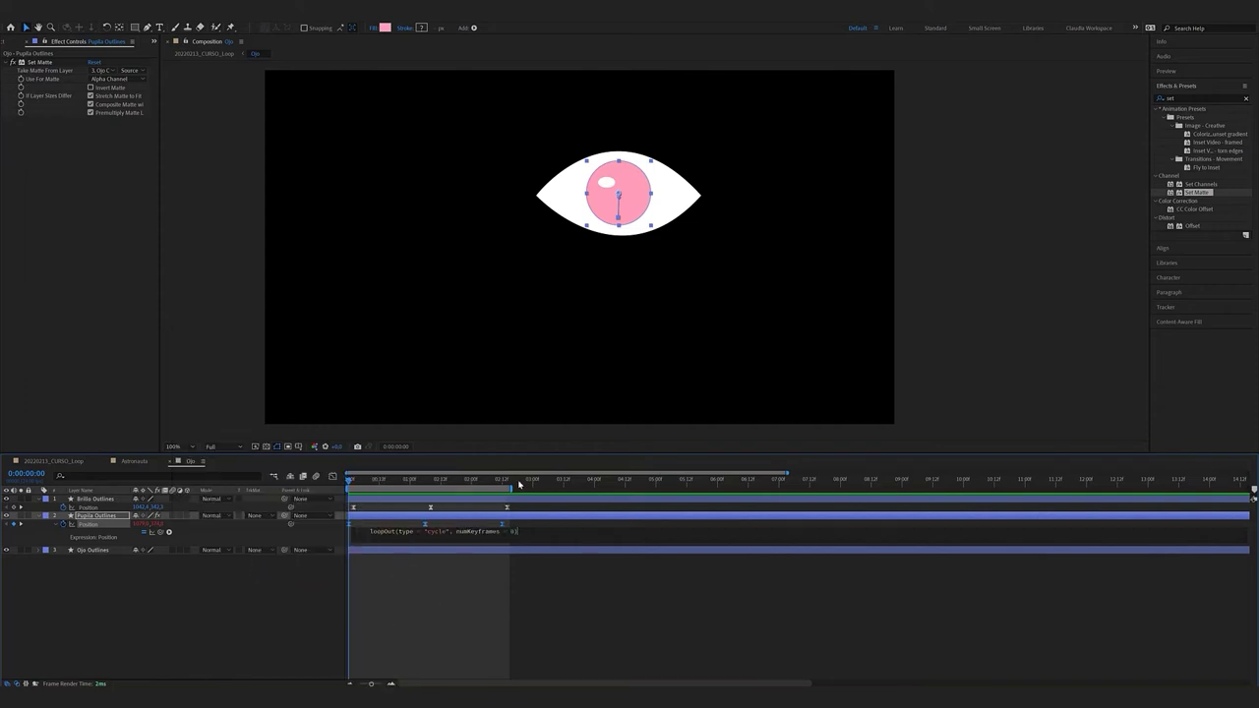
click(411, 597)
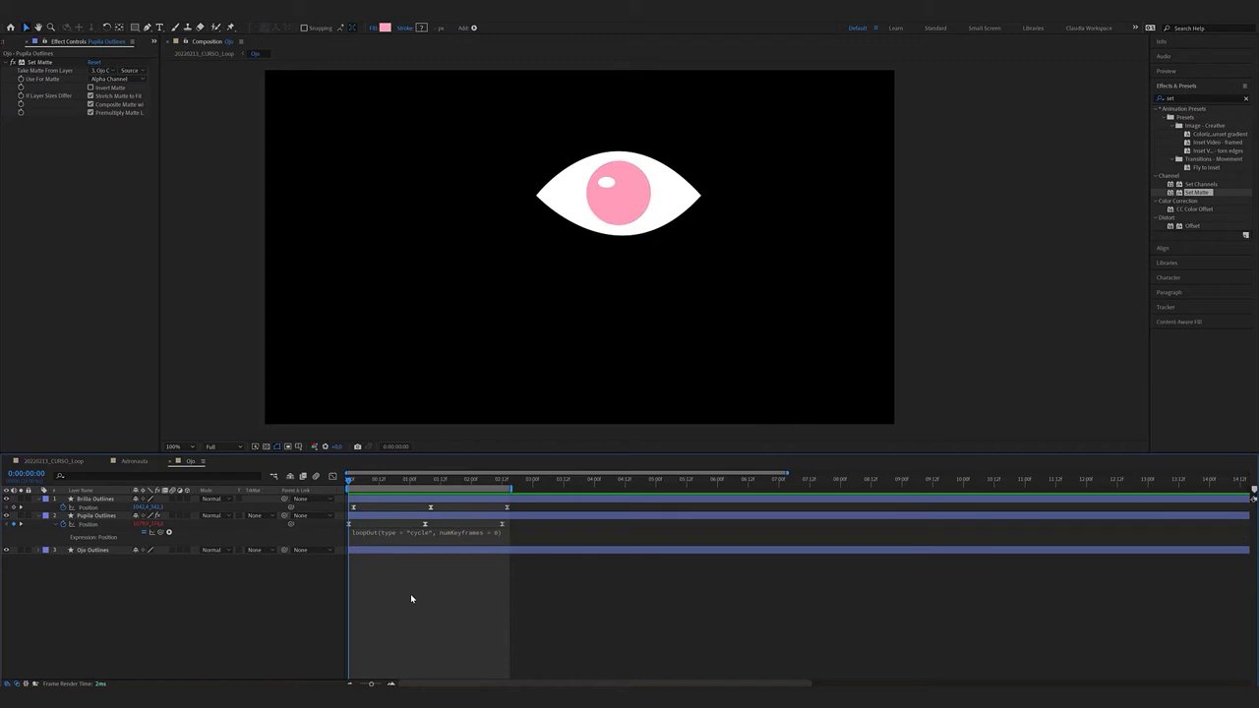
Copy only the pupil's position expression and paste it onto the Brillo Outlines position
right_click(89, 526)
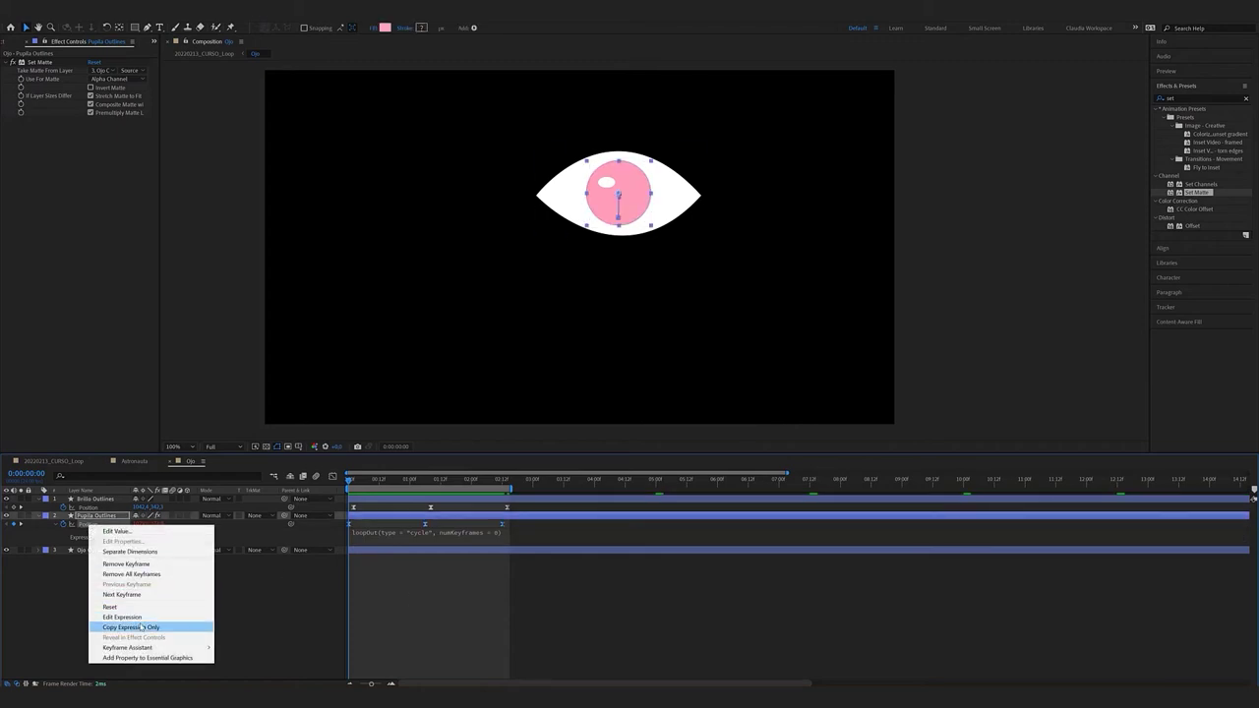
click(128, 626)
click(87, 508)
key(ctrl+v)
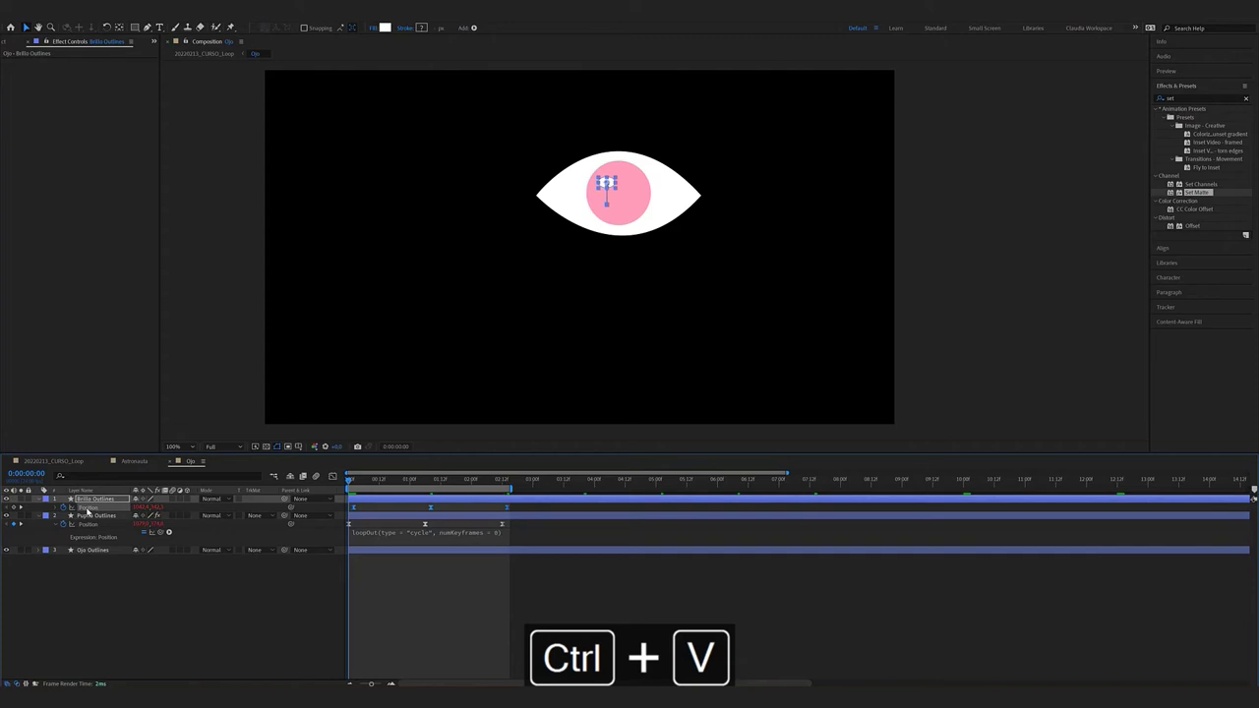
click(391, 591)
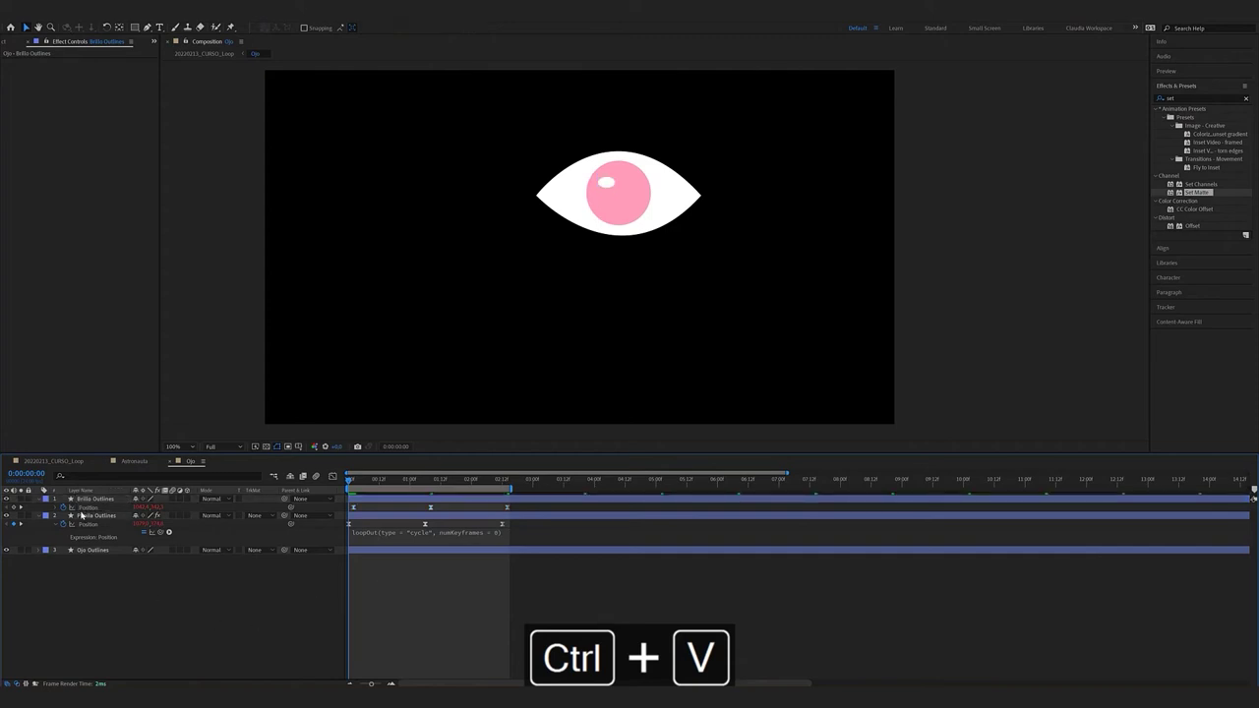
Return to the main 20220213_CURSO_Loop composition, preview the looping eye in the full illustration, and go back to the first frame
click(44, 462)
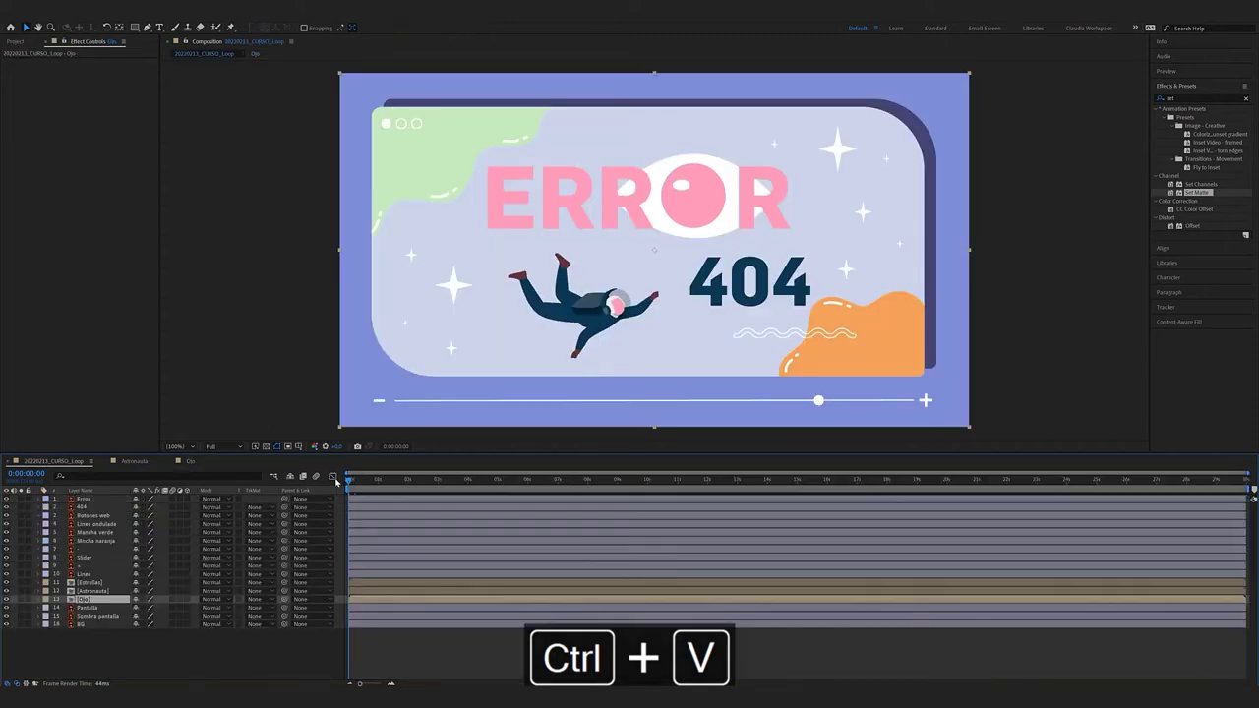
key(space)
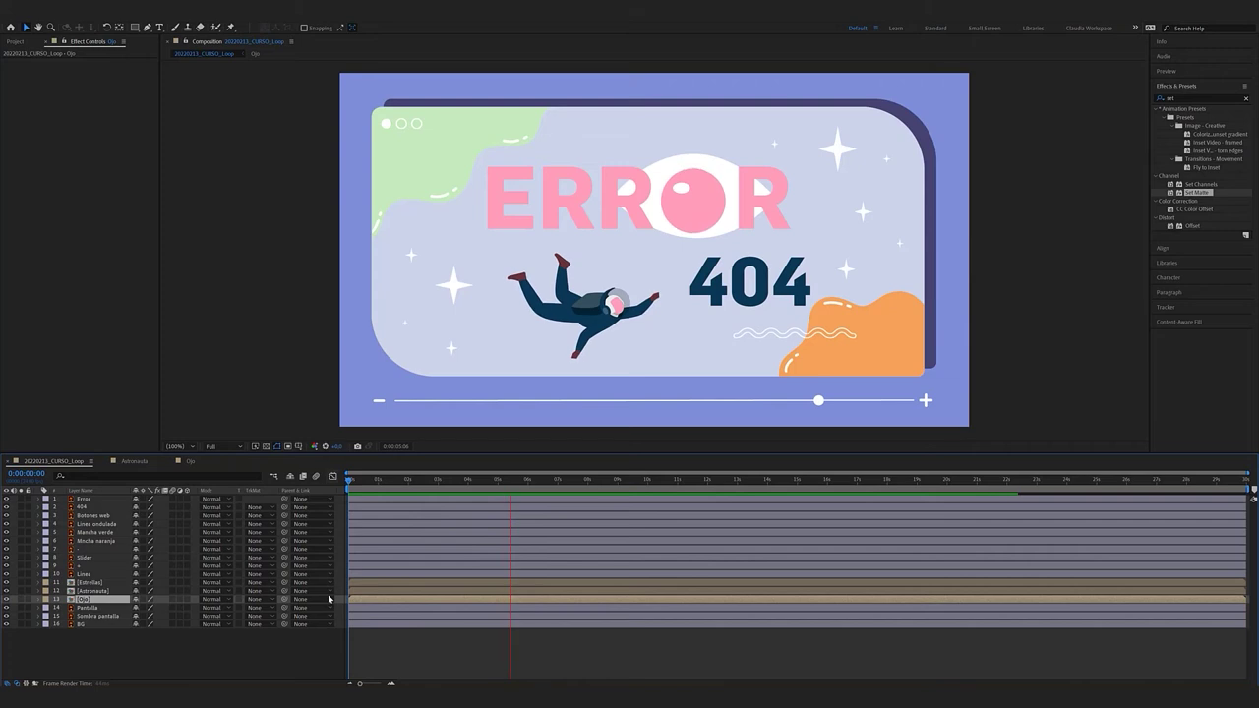
key(space)
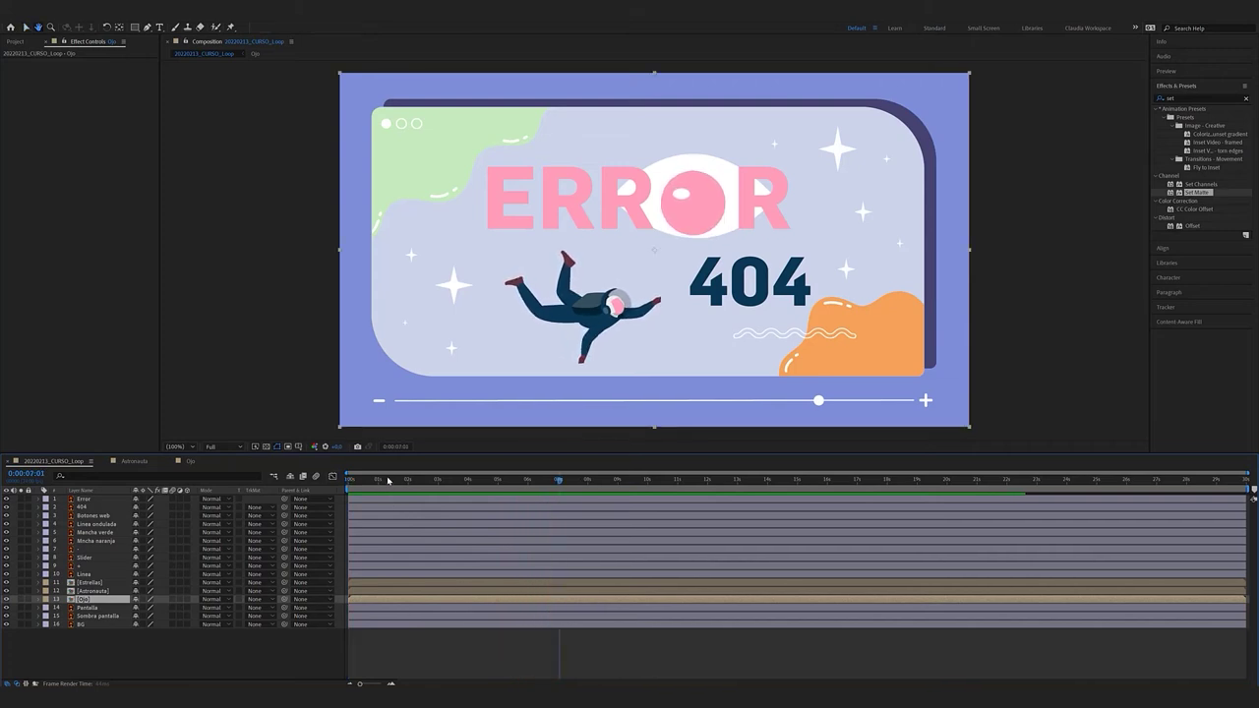
drag(388, 480, 319, 482)
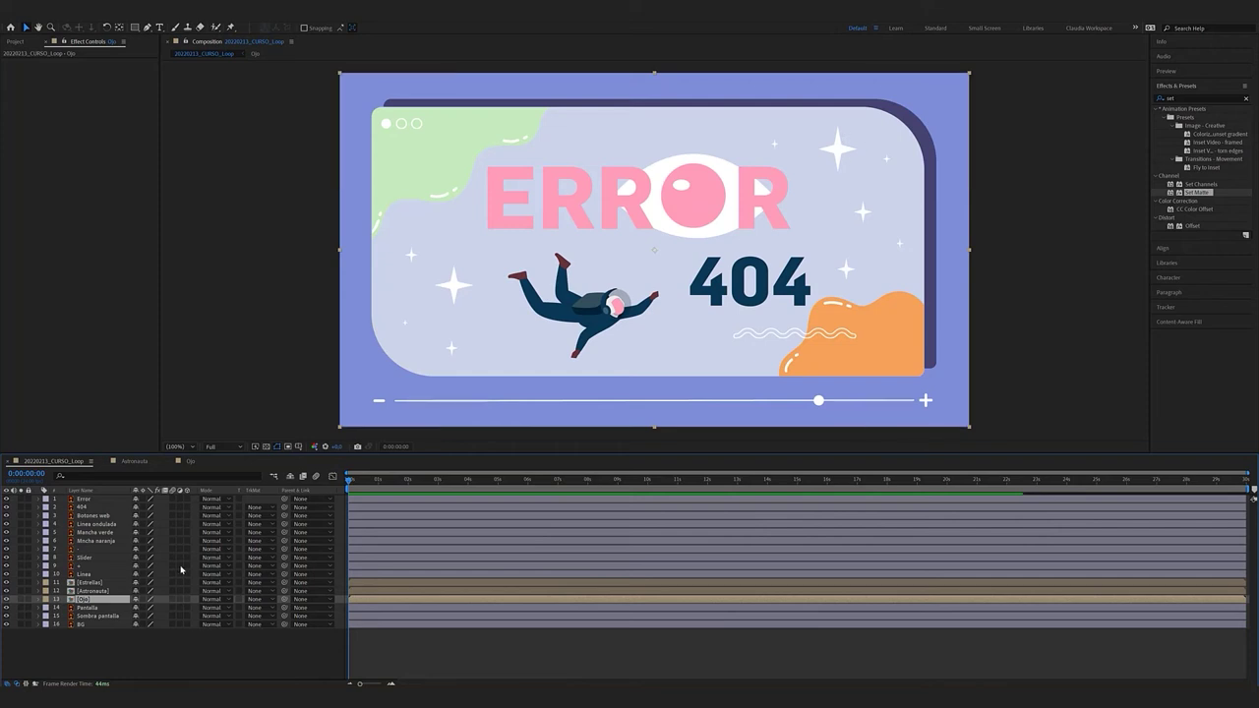
In the Estrellas precomposition, keyframe the opacity of the large star Layer 12 at about 10% at the first frame
click(122, 584)
double_click(122, 583)
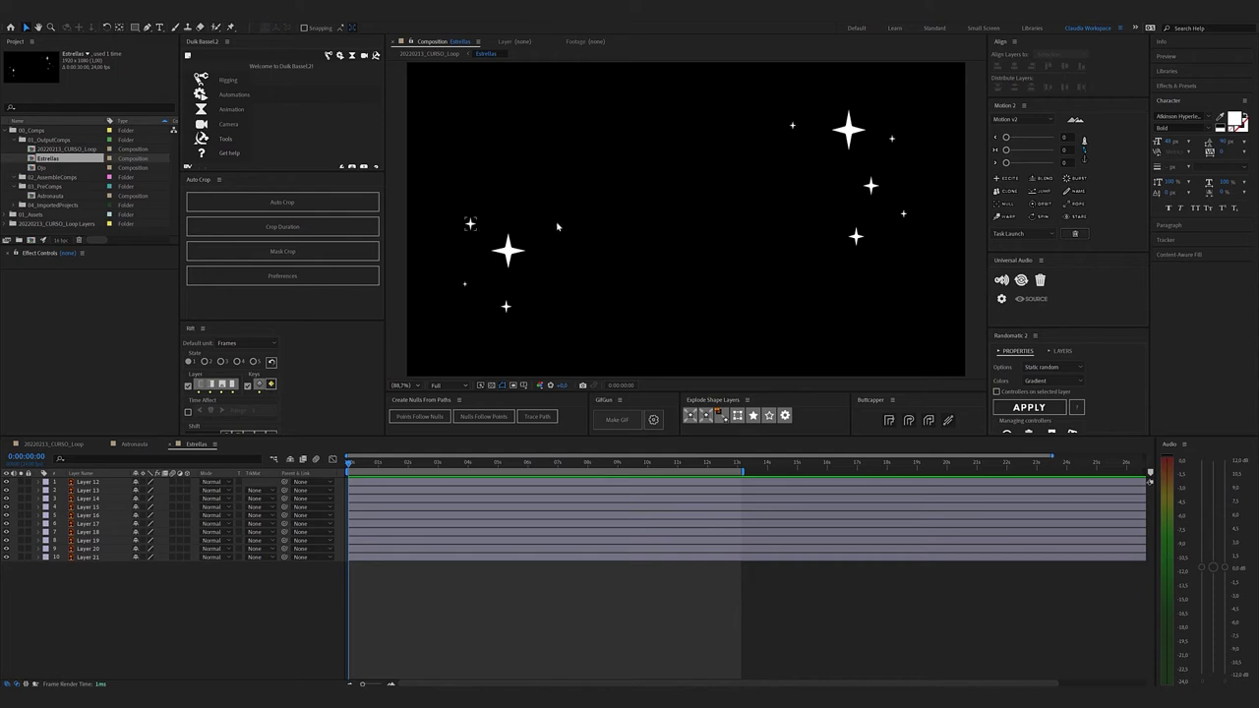
click(501, 254)
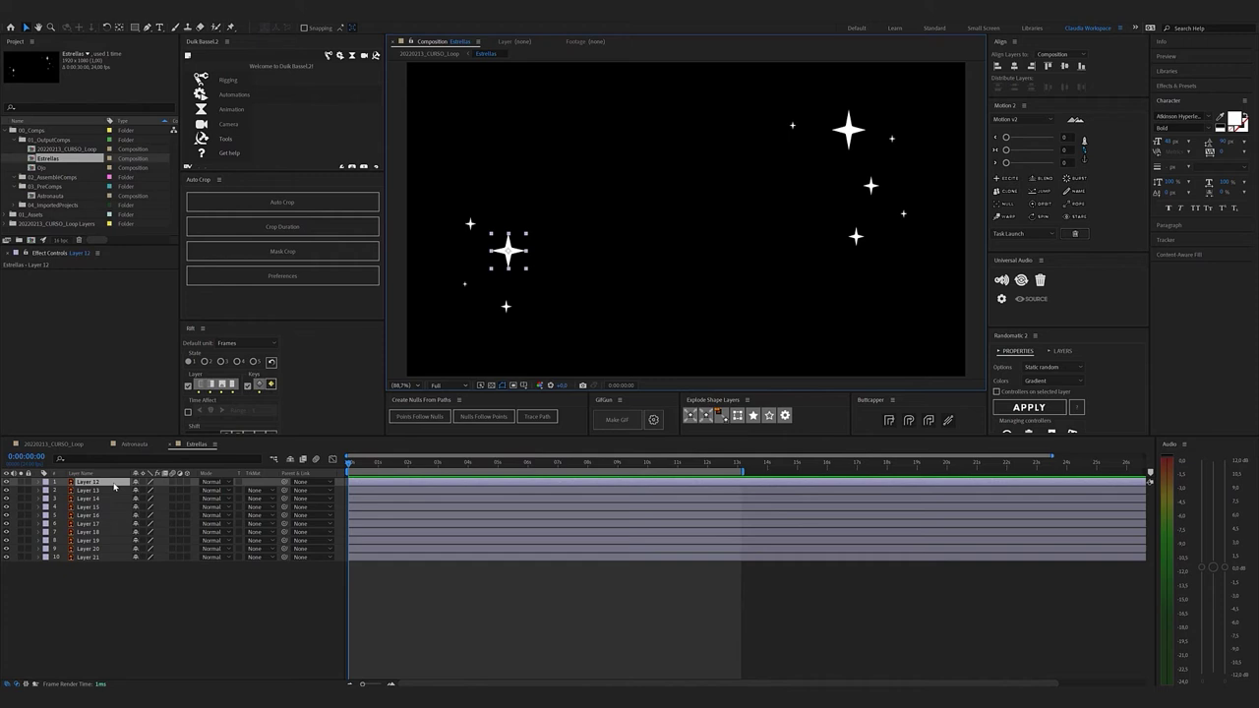
key(t)
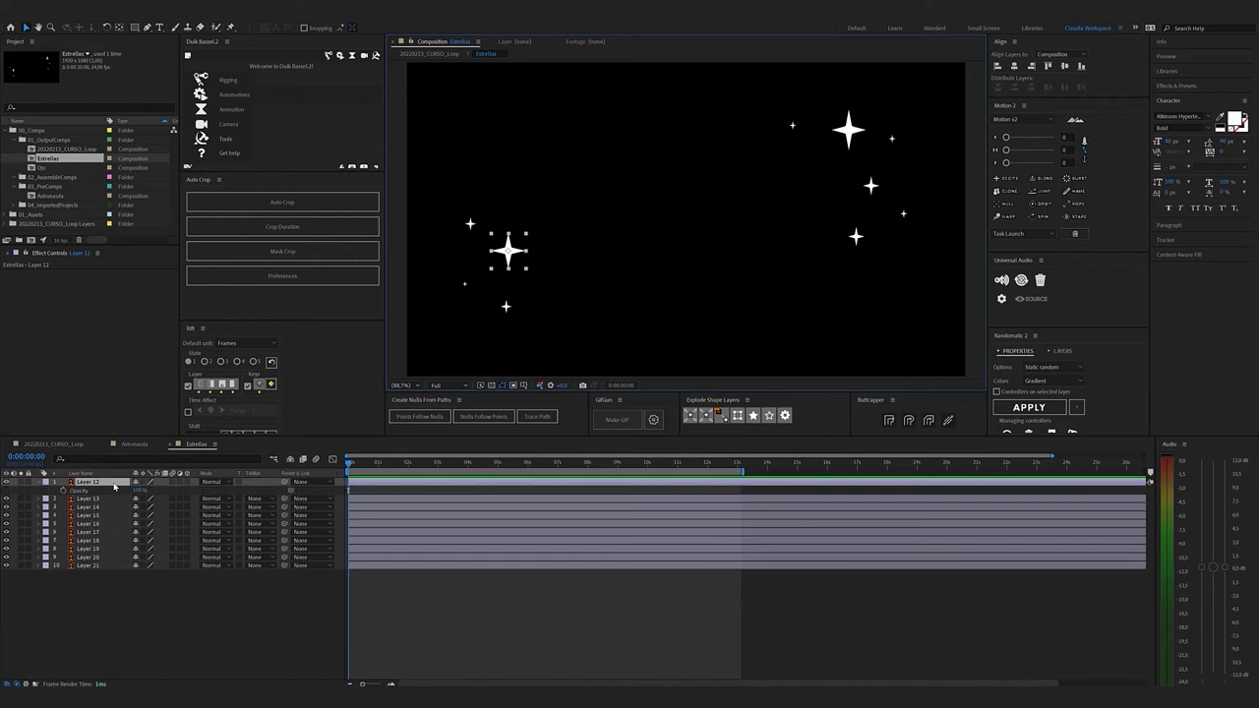
click(62, 491)
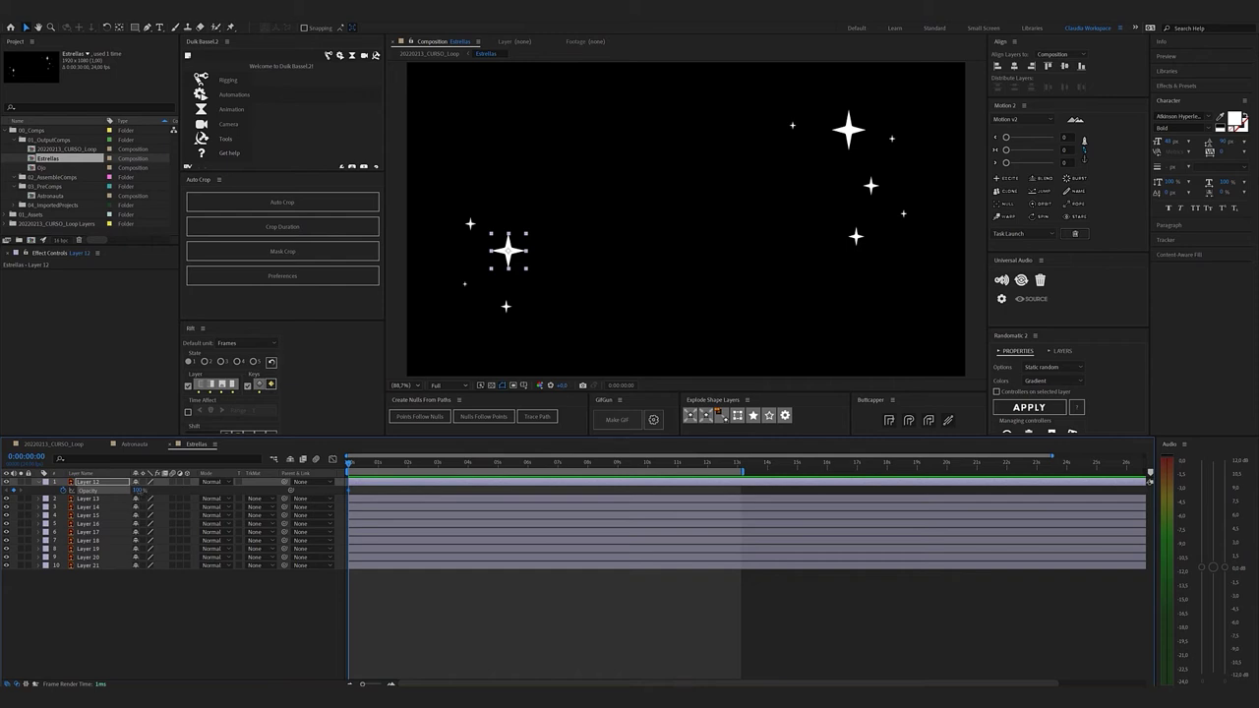
drag(138, 491, 107, 498)
Set the Layer 12 star's opacity to 100% at 30 frames after the first keyframe, 0:00:01:06
key(ctrl+shift+Right)
key(ctrl+shift+Right)
key(ctrl+shift+Right)
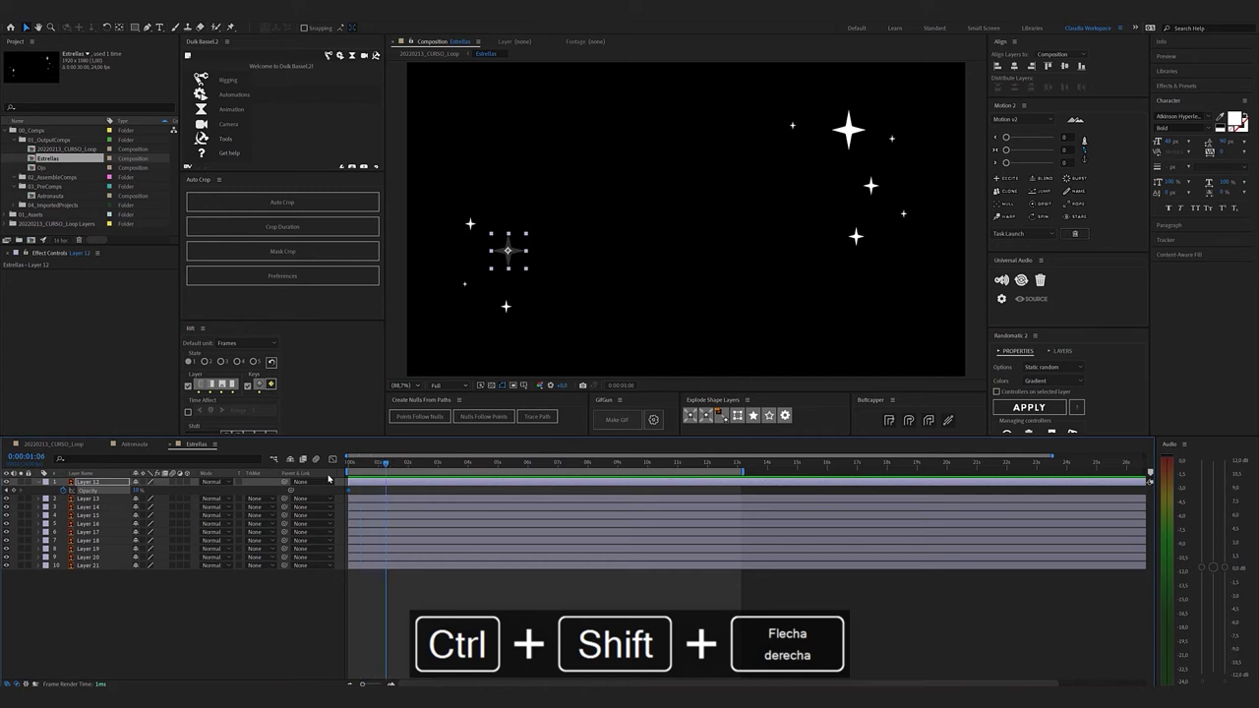
click(139, 490)
text(100)
key(Return)
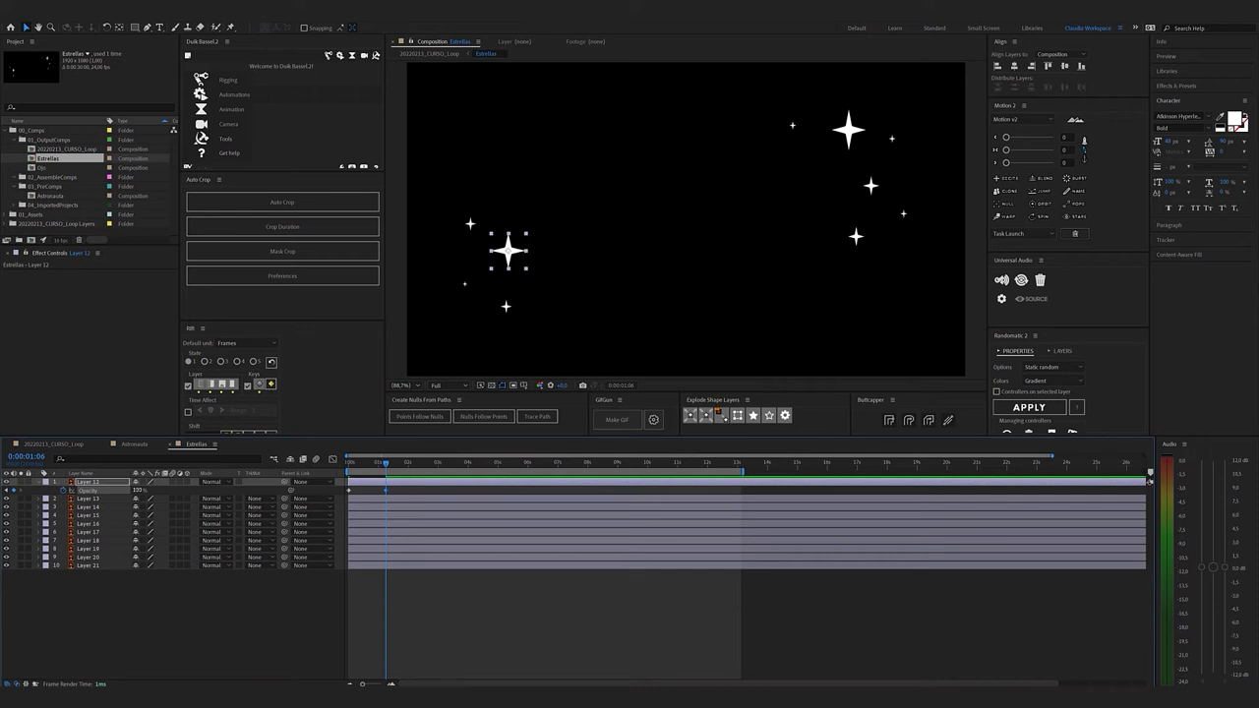
Copy the star's first opacity keyframe to 0:00:02:12, preview the twinkle, and return to the first frame
key(ctrl+shift+Right)
key(ctrl+shift+Right)
key(ctrl+shift+Right)
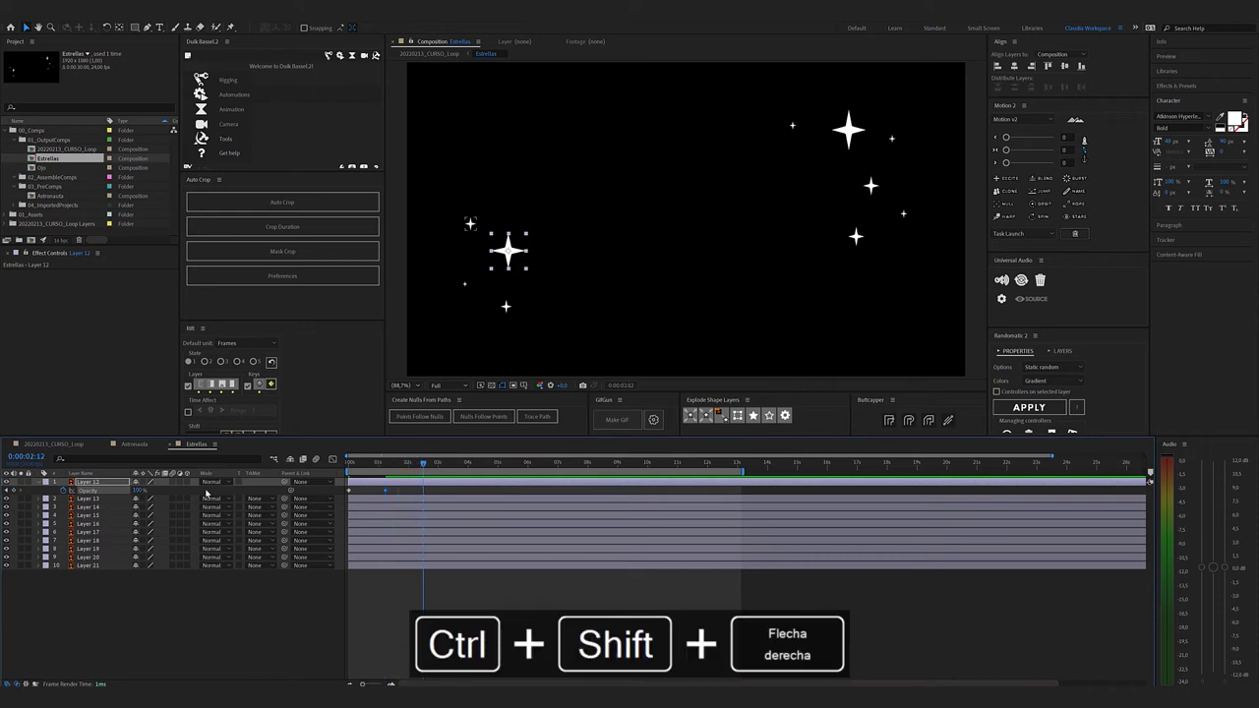
key(ctrl+c)
key(ctrl+v)
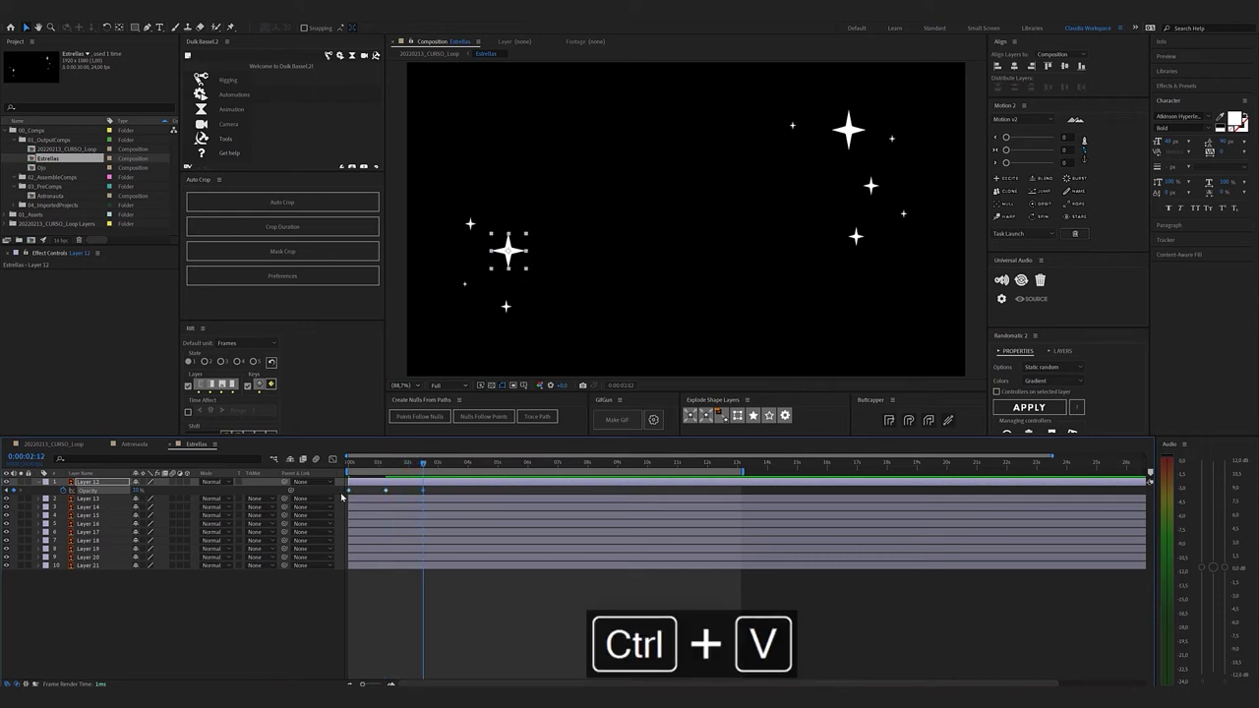
click(348, 462)
key(space)
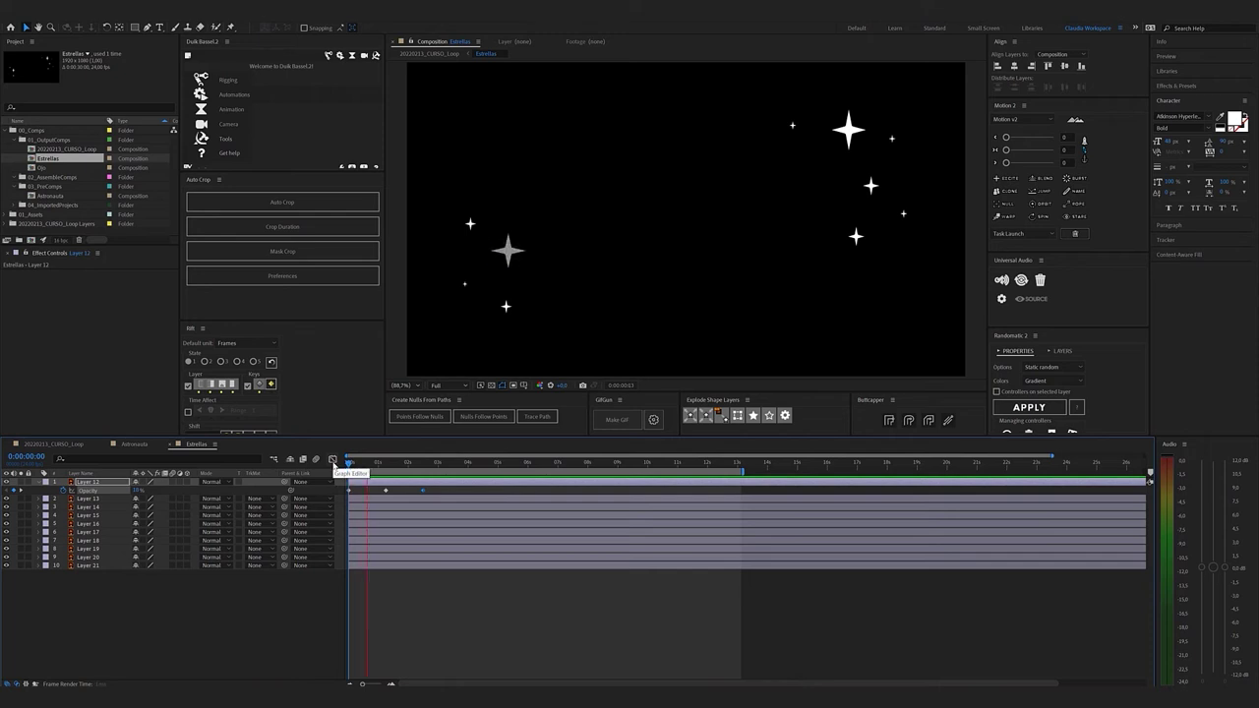
key(space)
drag(356, 464, 336, 463)
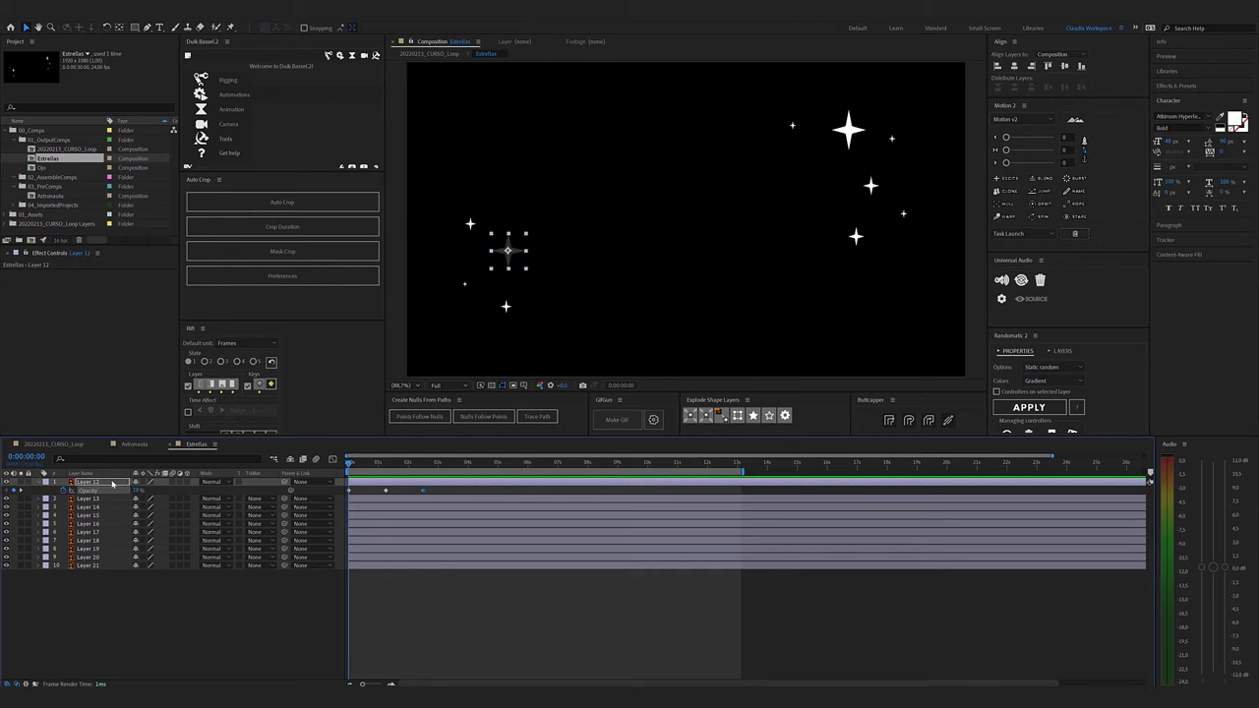
Keyframe the Layer 12 star's scale at 0% on the first frame and 100% at 0:00:01:06
key(s)
click(63, 489)
key(ctrl+shift+Right)
key(ctrl+shift+Right)
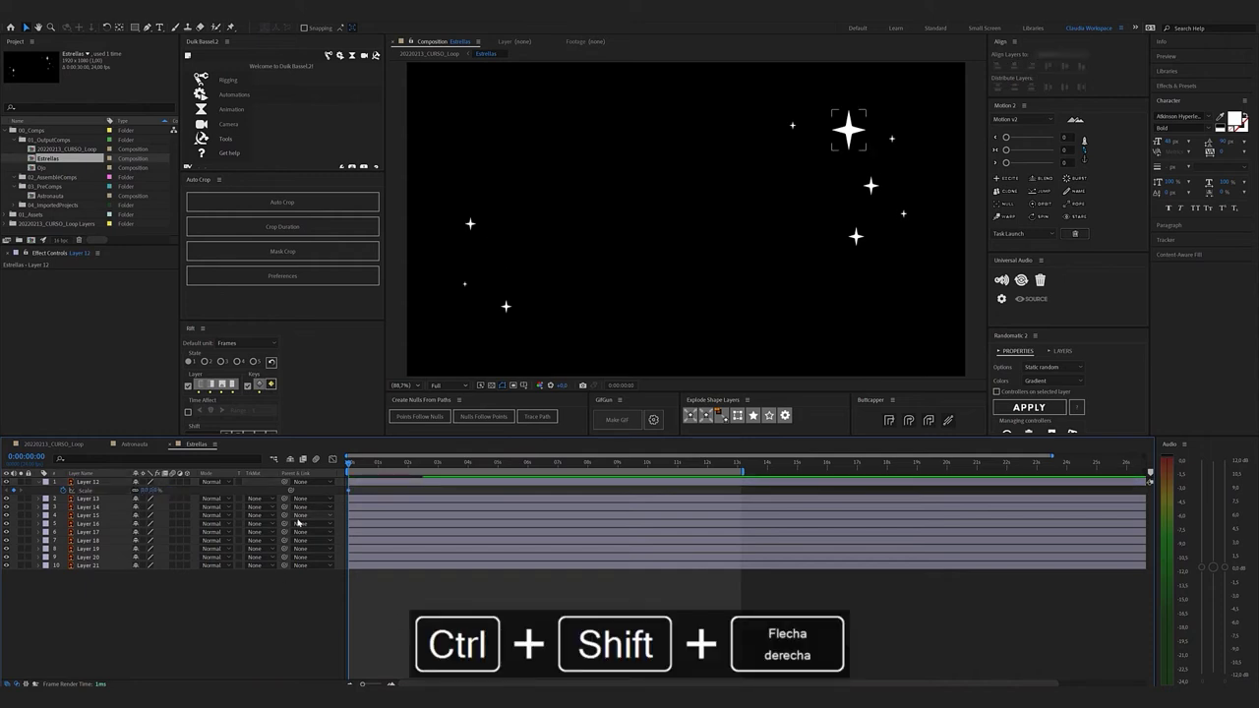
key(ctrl+shift+Right)
text(100)
key(Return)
Copy the star's first scale keyframe to 0:00:02:12 and reveal all of Layer 12's keyframed properties
key(ctrl+shift+Right)
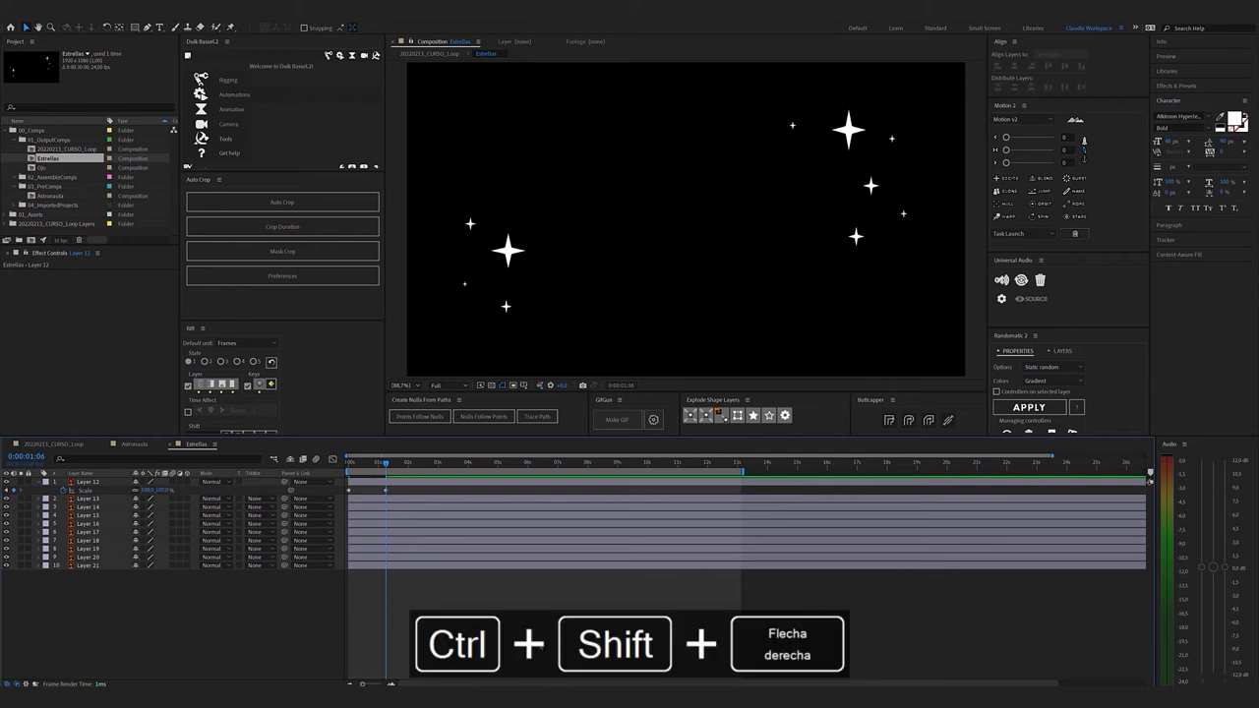
key(ctrl+shift+Right)
click(349, 489)
key(ctrl+c)
key(ctrl+v)
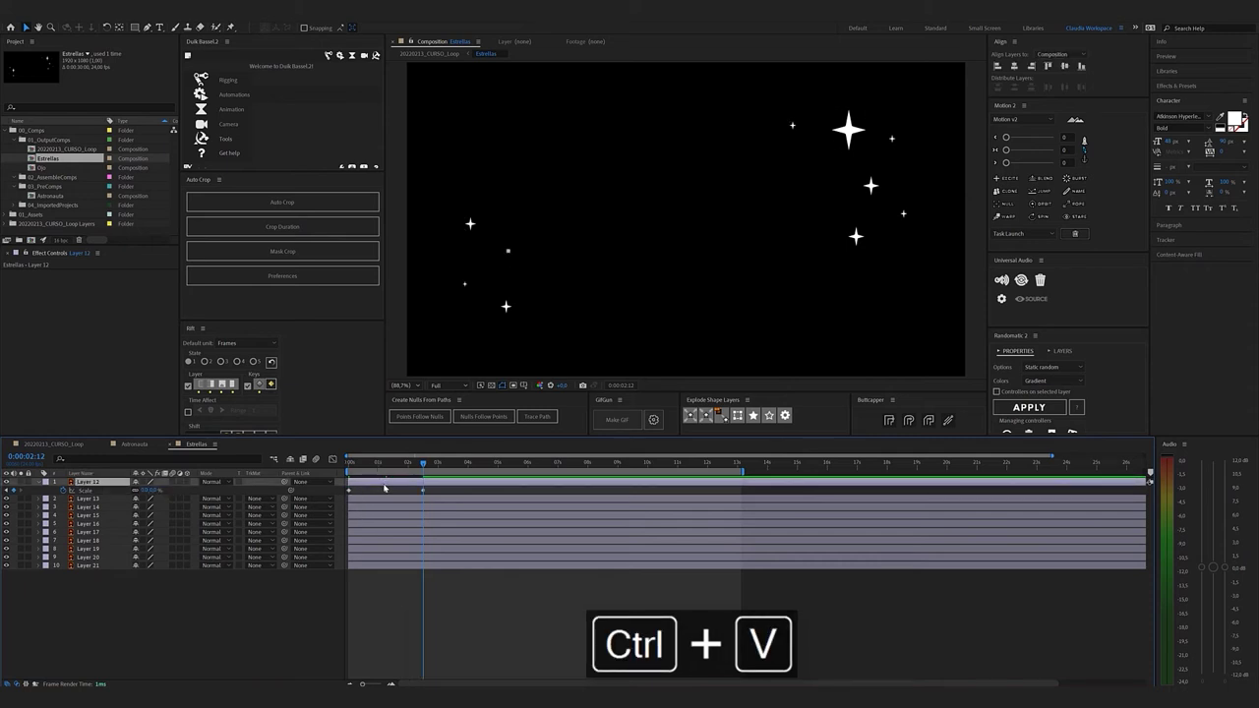
key(u)
key(ctrl+v)
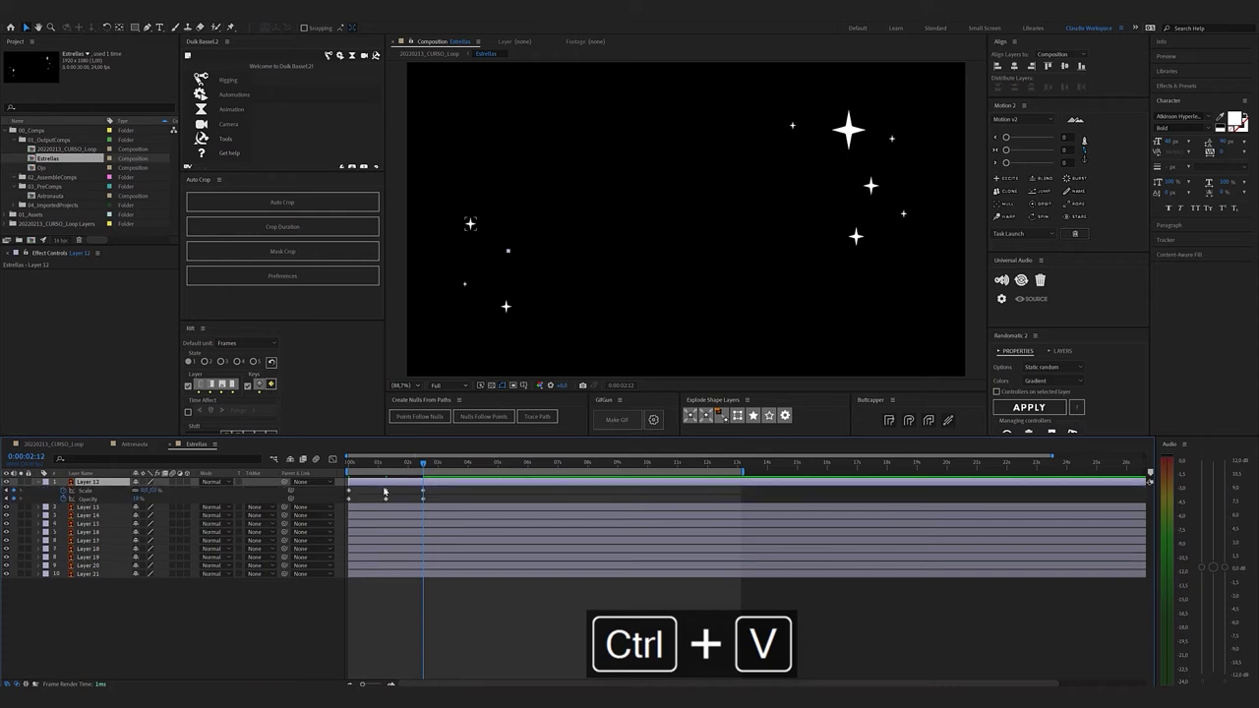
Preview the star's twinkle from the first frame and end the work area just after Layer 12's last keyframes
drag(385, 464, 329, 464)
key(space)
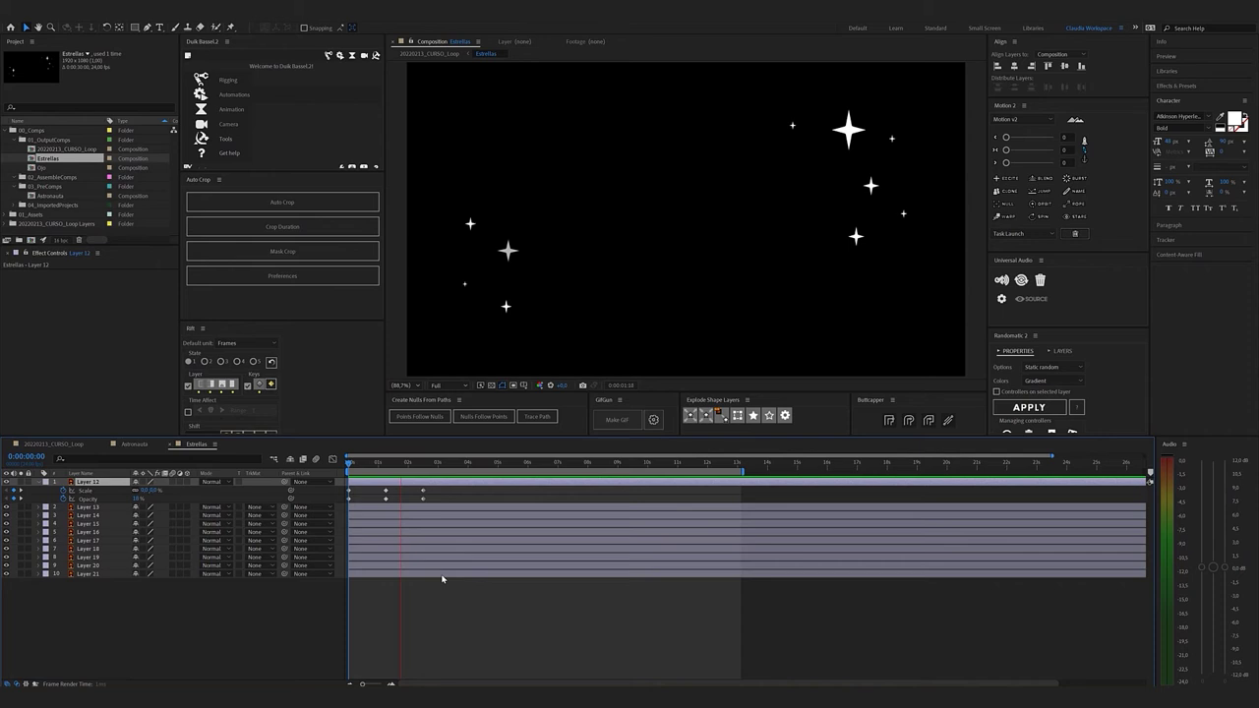
drag(427, 463, 328, 463)
key(n)
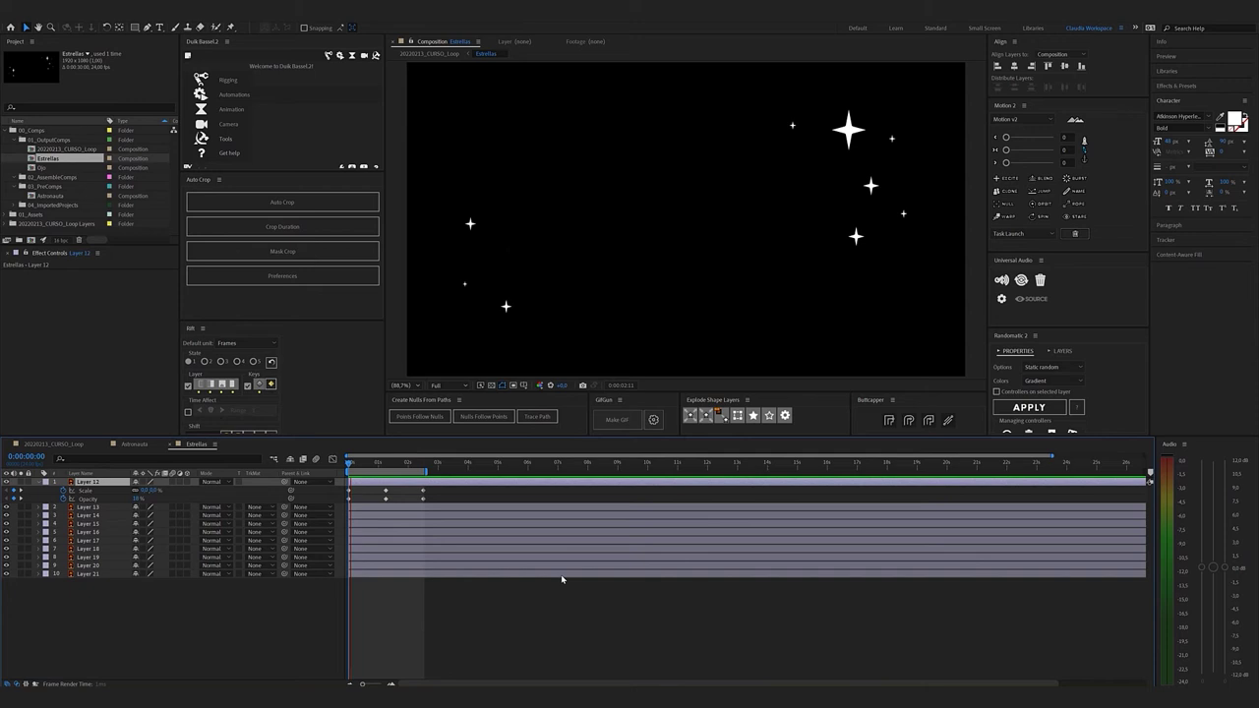
key(space)
Apply Easy Ease to all of Layer 12's scale and opacity keyframes and preview the smoother twinkle
drag(459, 489, 344, 504)
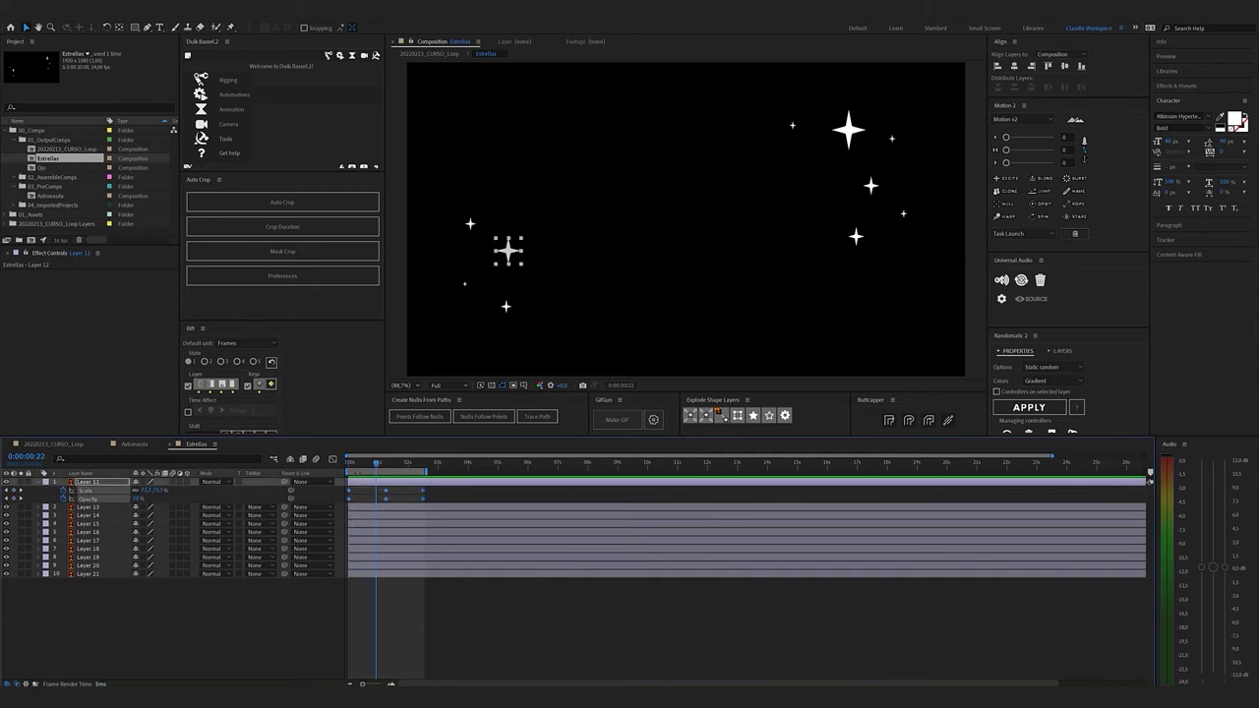
mouse_move(350, 501)
right_click(350, 501)
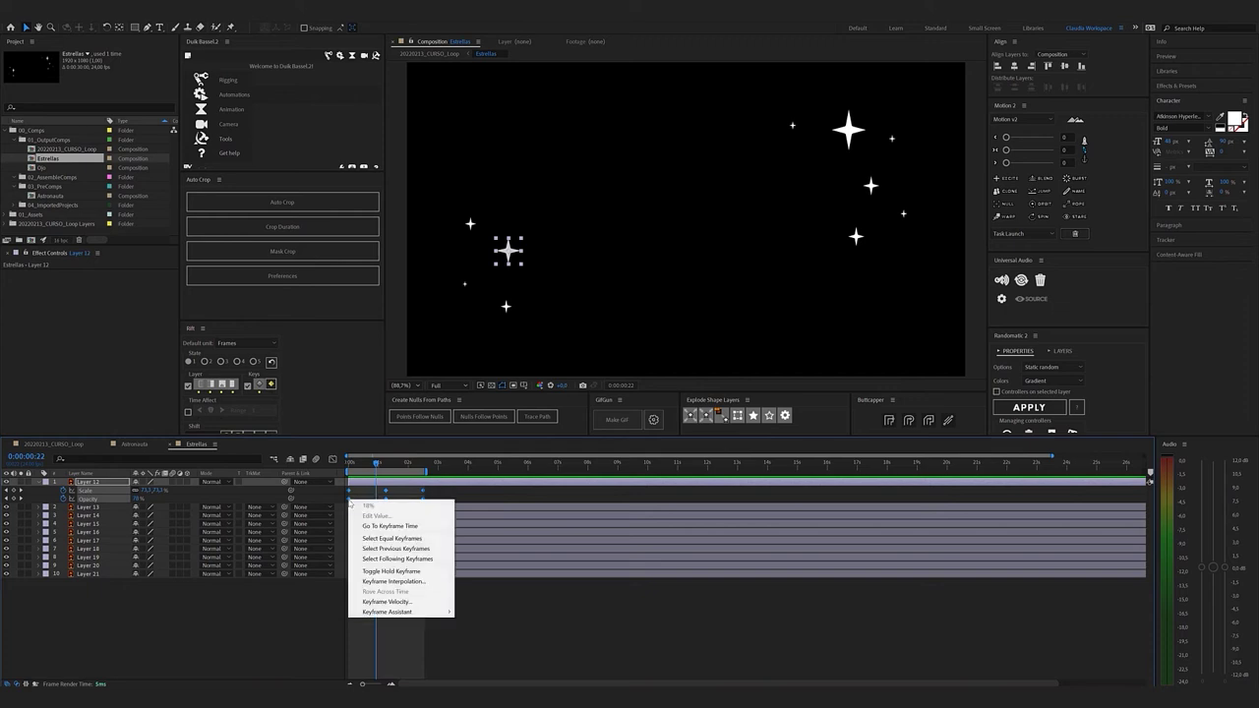
mouse_move(430, 615)
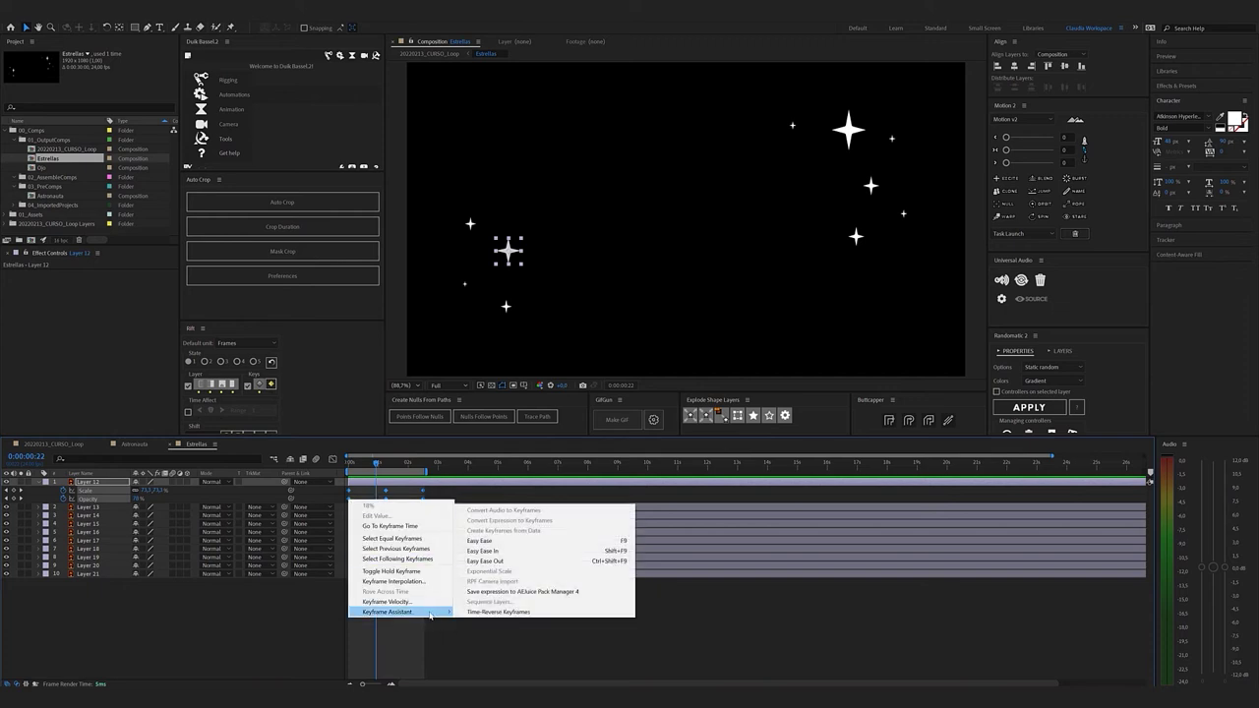
click(533, 542)
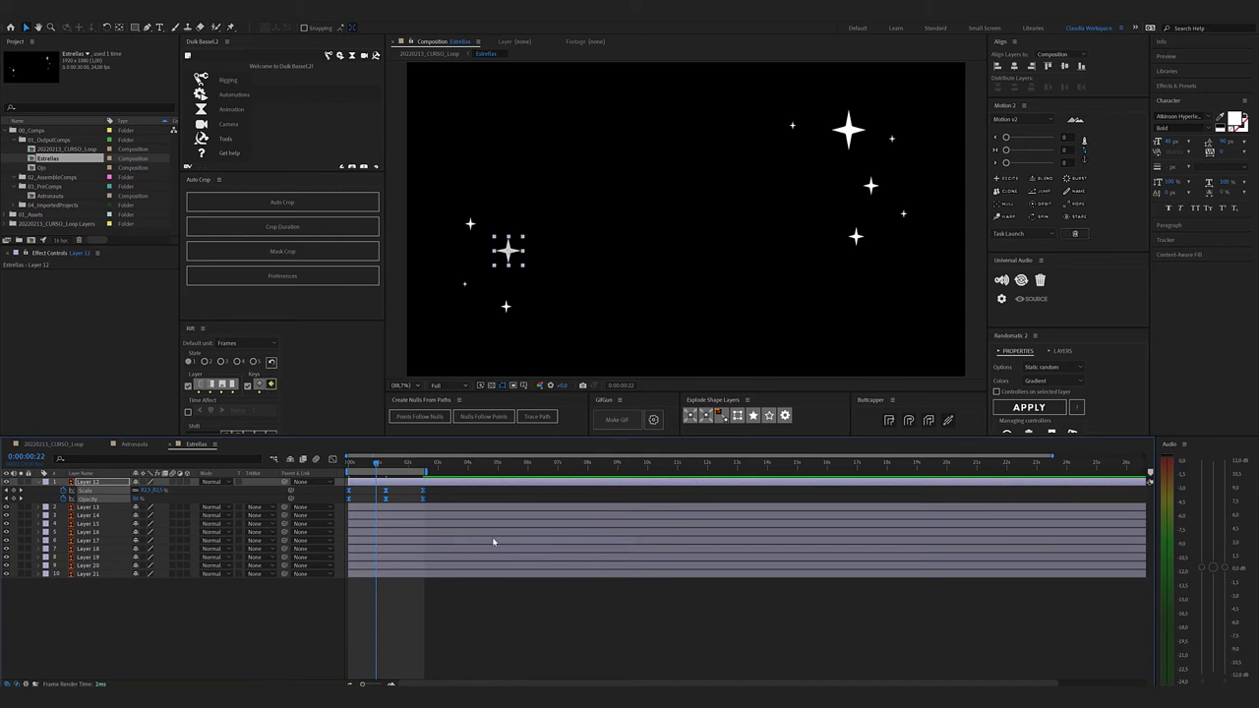
key(Home)
key(space)
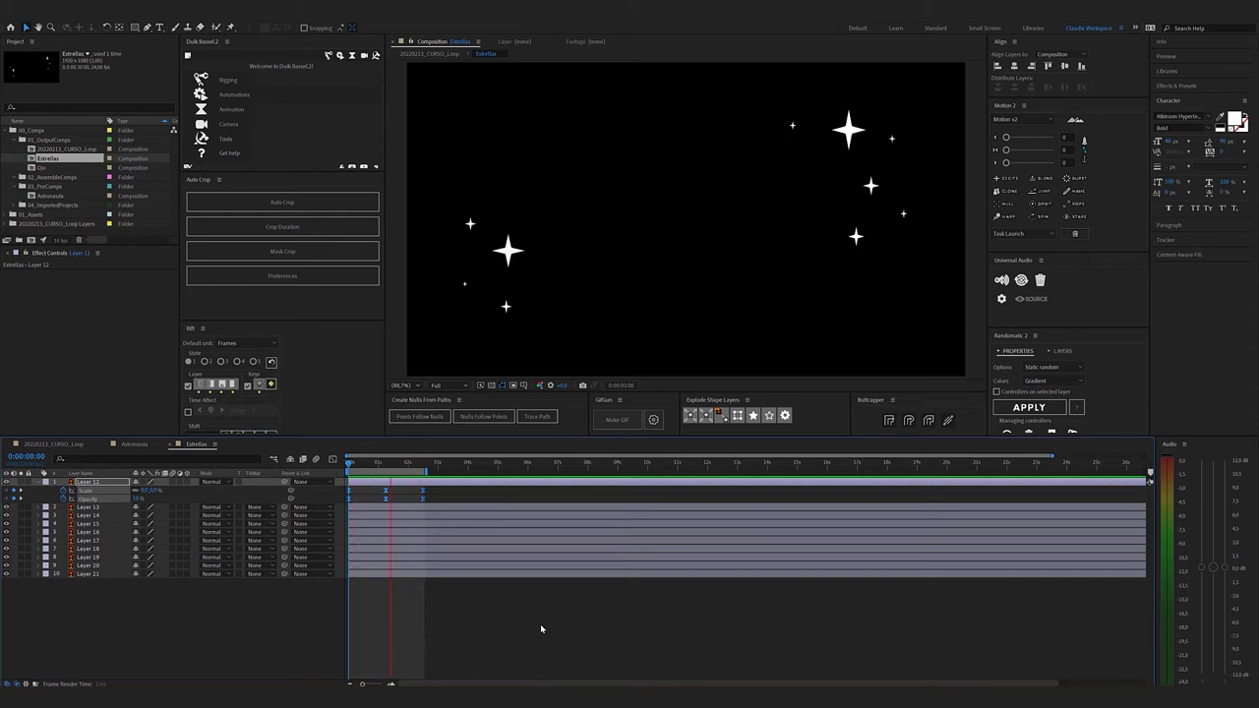
key(space)
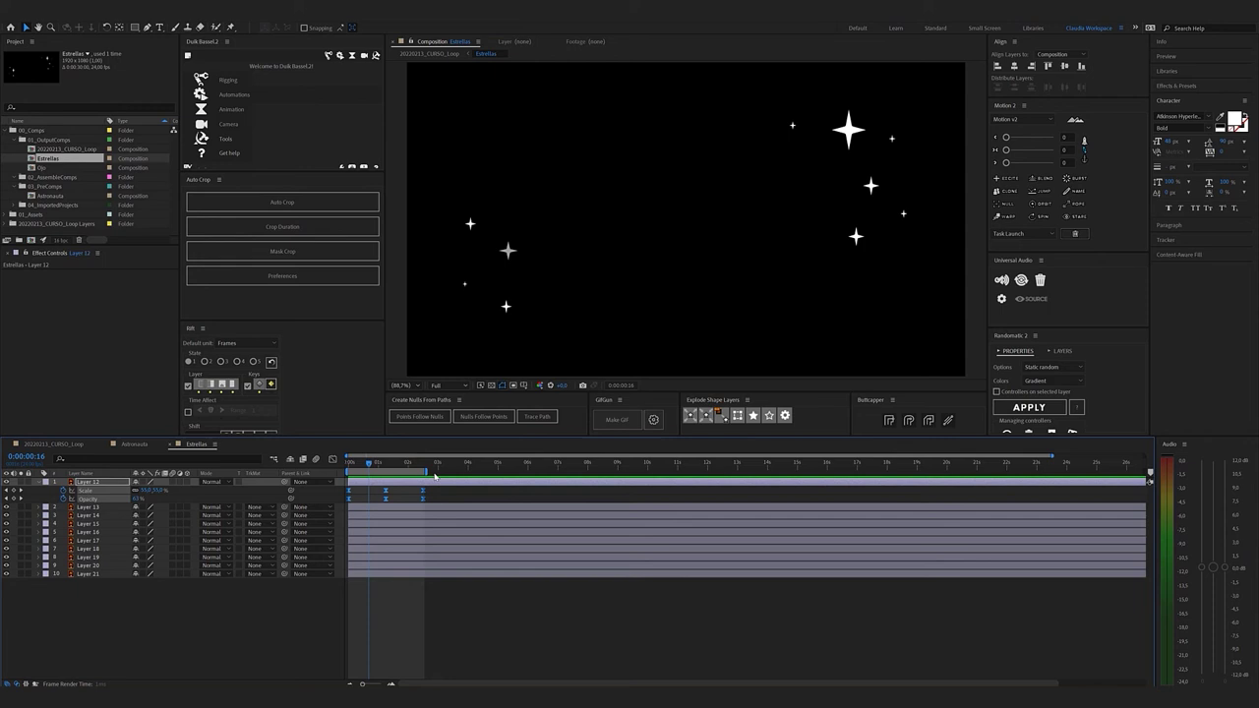
Extend the work area to about four seconds and stretch all Layer 12 keyframes proportionally to fill it, checking the slower twinkle
mouse_move(427, 471)
mouse_down()
mouse_move(468, 471)
mouse_move(435, 483)
mouse_up()
key(ctrl+z)
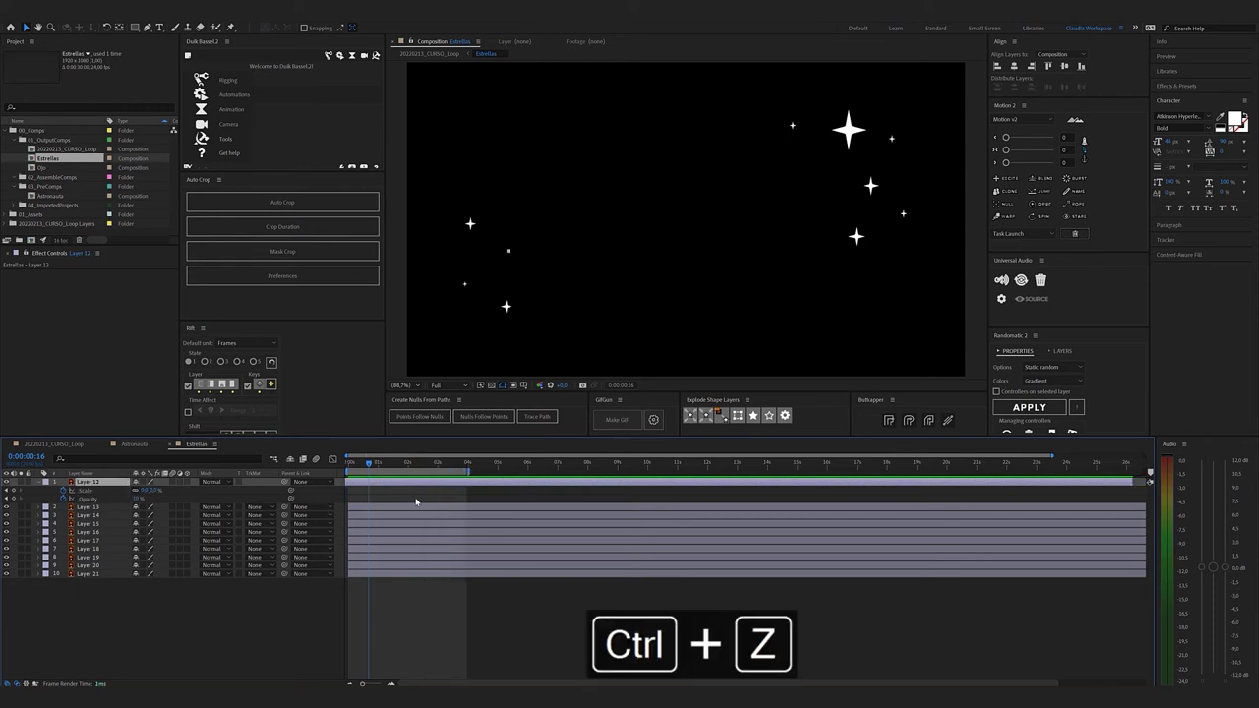
drag(431, 489, 346, 502)
drag(426, 502, 464, 501)
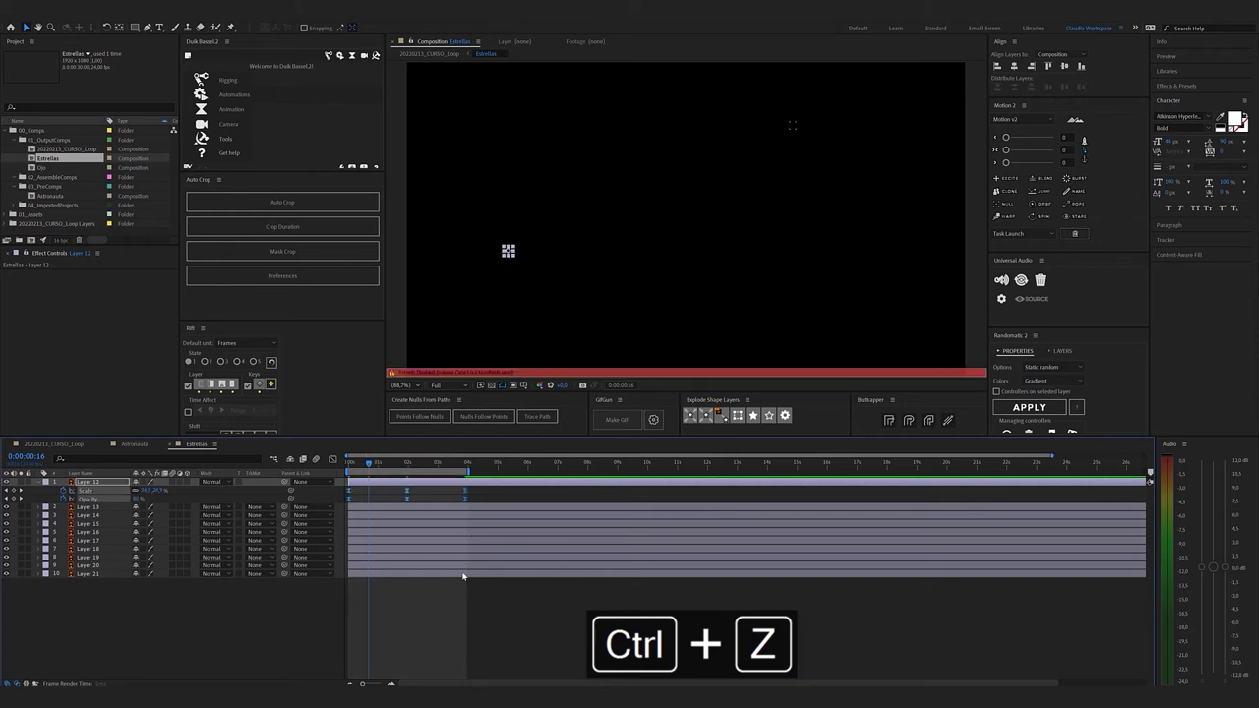
key(space)
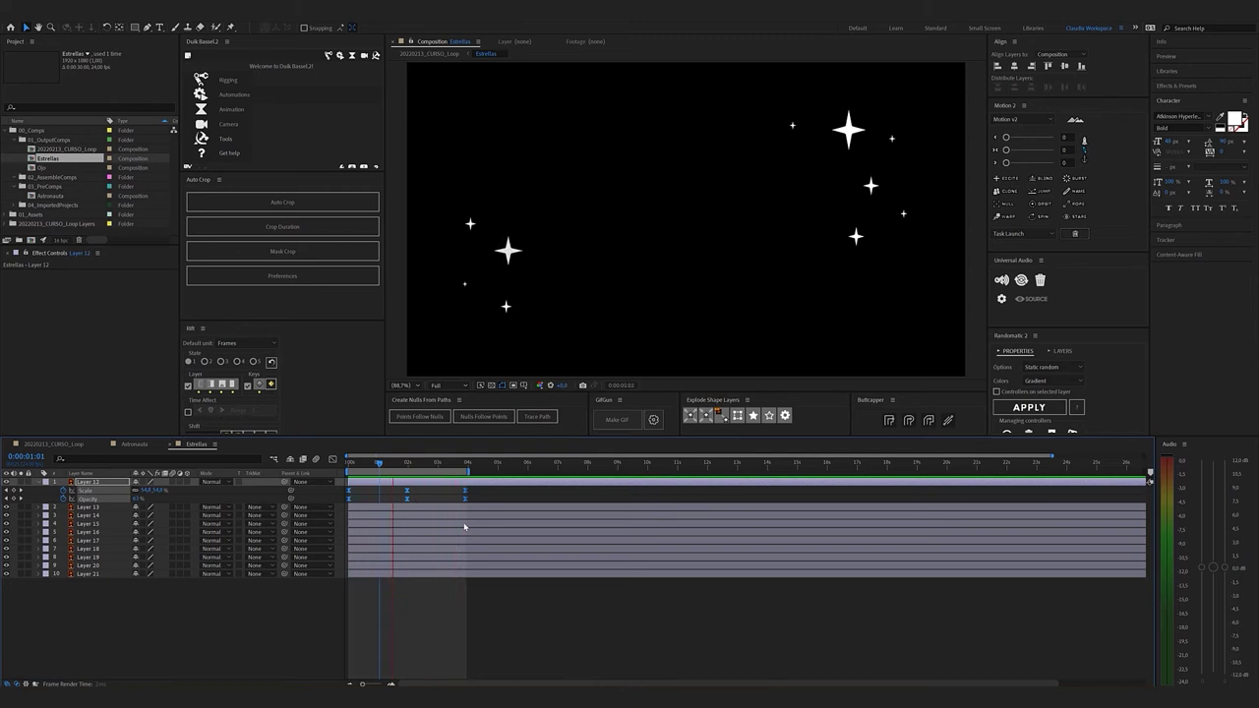
key(space)
Fine-tune the work area's end and Layer 12's last keyframes to meet at the four-second mark, and preview the loop
scroll(457, 492, up, 4)
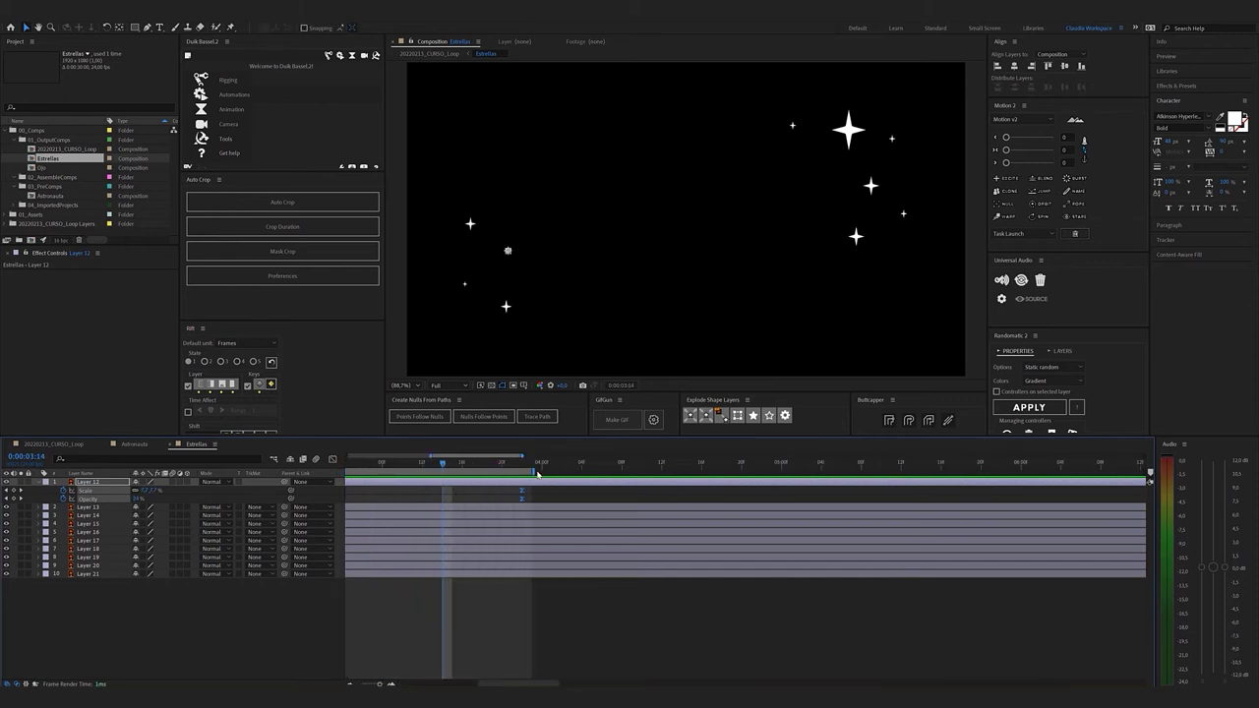
drag(532, 472, 541, 480)
scroll(520, 496, down, 3)
drag(520, 493, 526, 494)
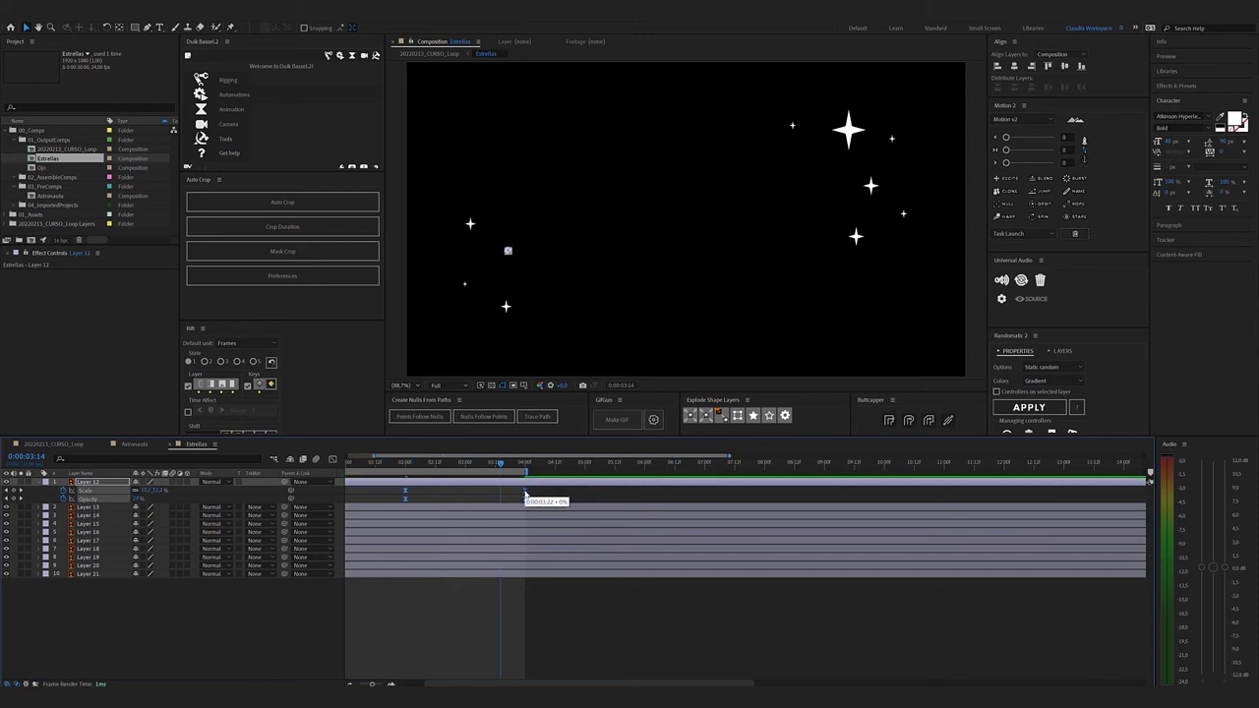
scroll(487, 506, down, 3)
key(space)
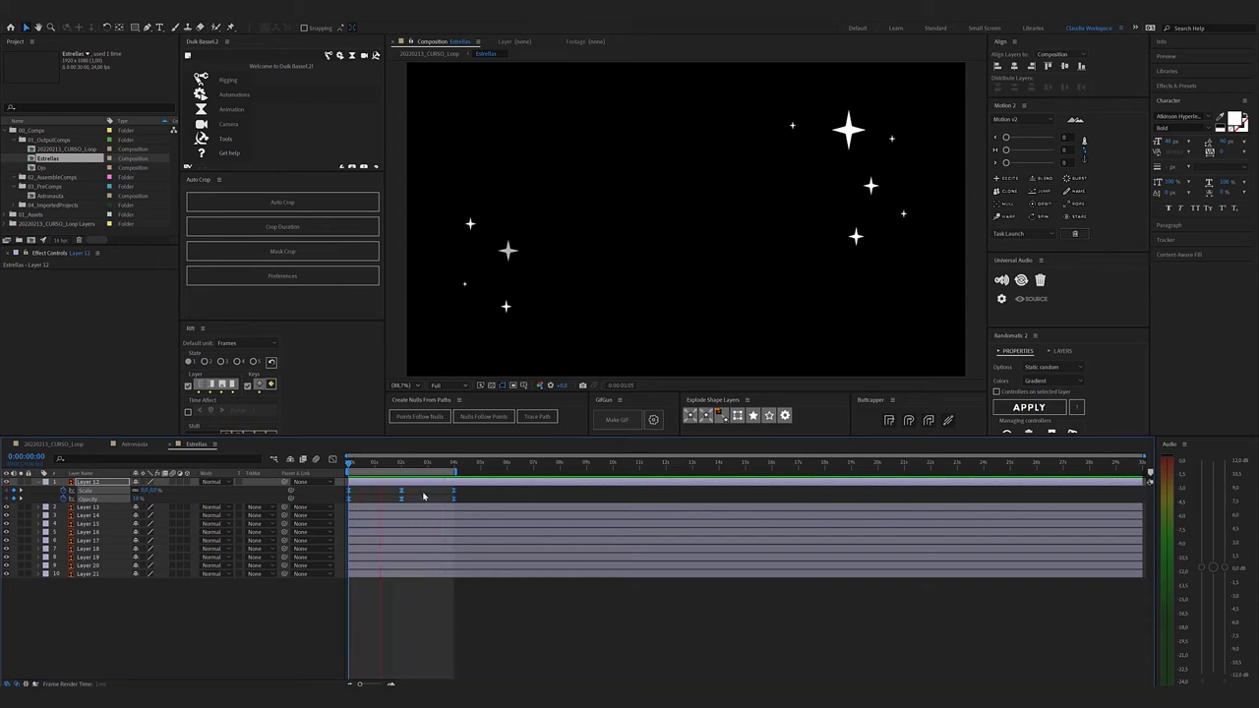
Stop the preview and copy all of Layer 12's scale and opacity keyframes
click(424, 496)
drag(466, 491, 336, 505)
key(ctrl+c)
Paste the copied keyframes onto Layers 13 to 21 at the first frame and preview all the stars twinkling
click(364, 509)
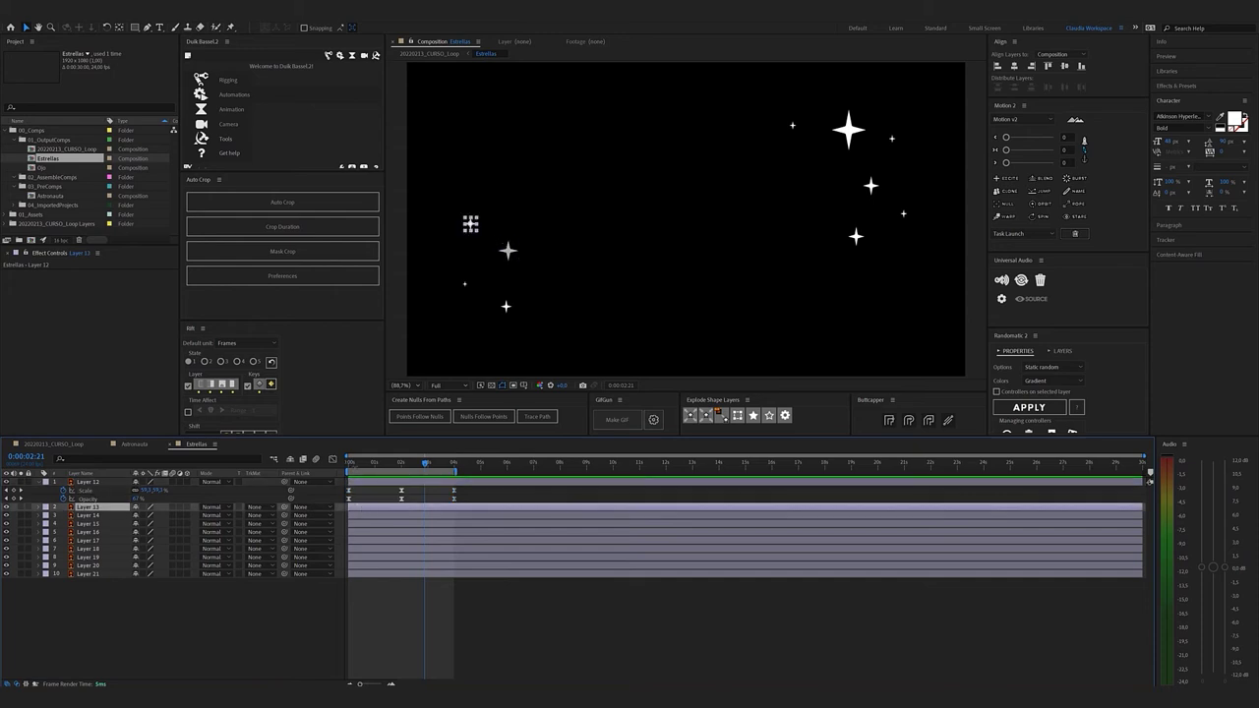
click(348, 465)
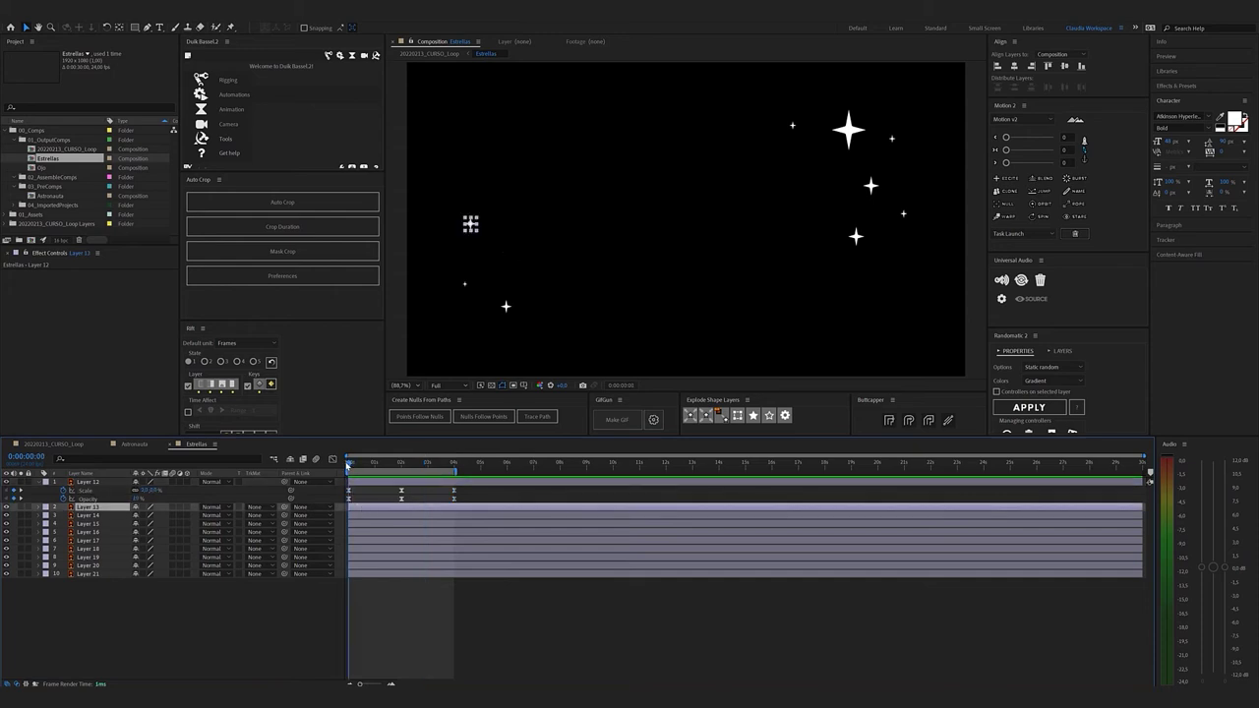
shift+click(362, 575)
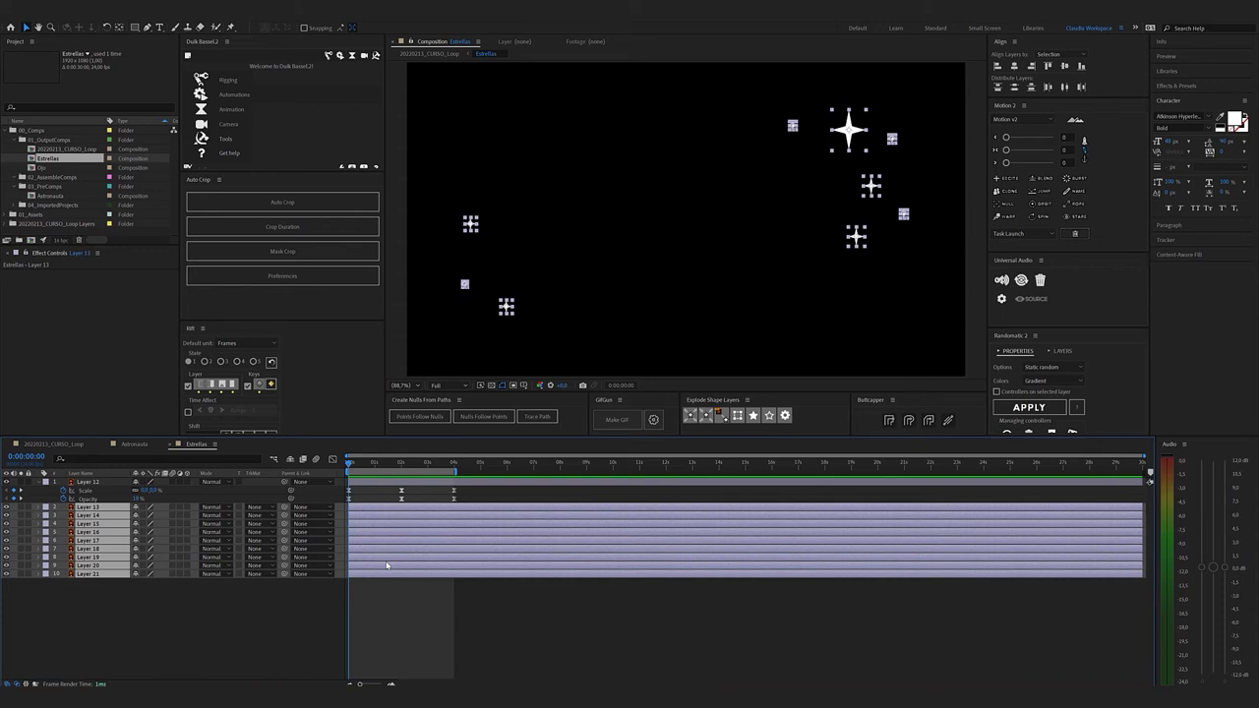
click(392, 580)
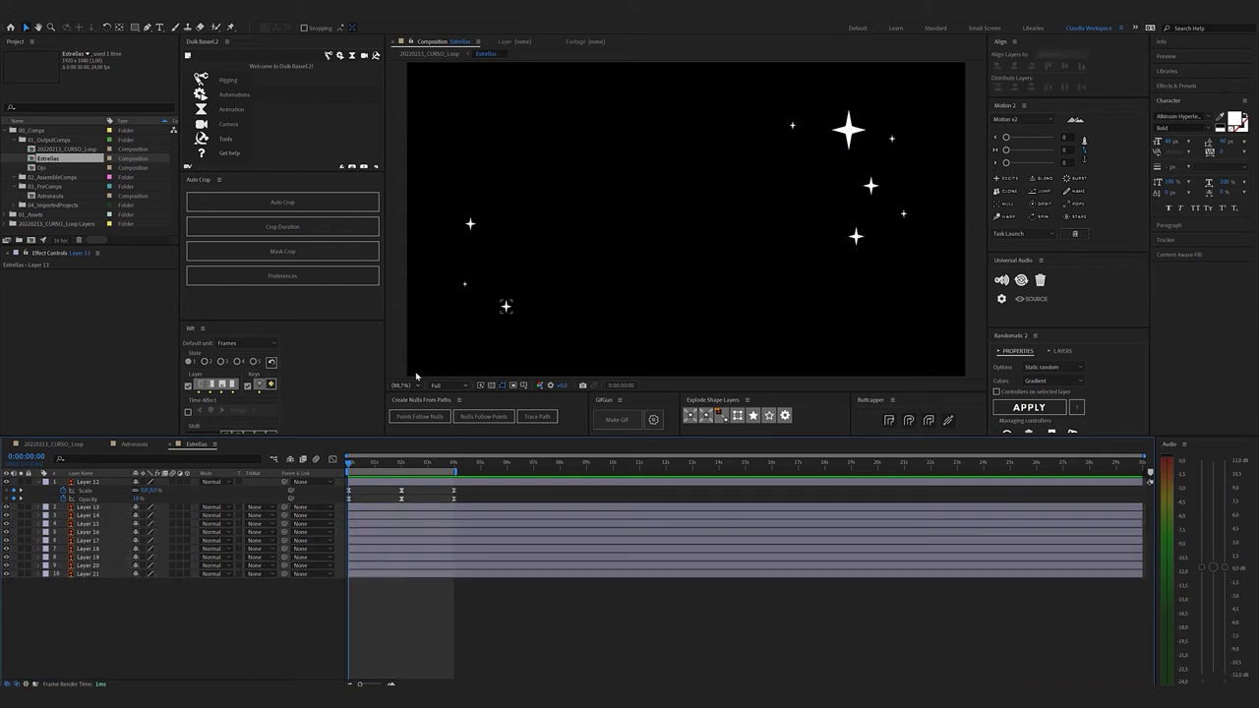
click(355, 508)
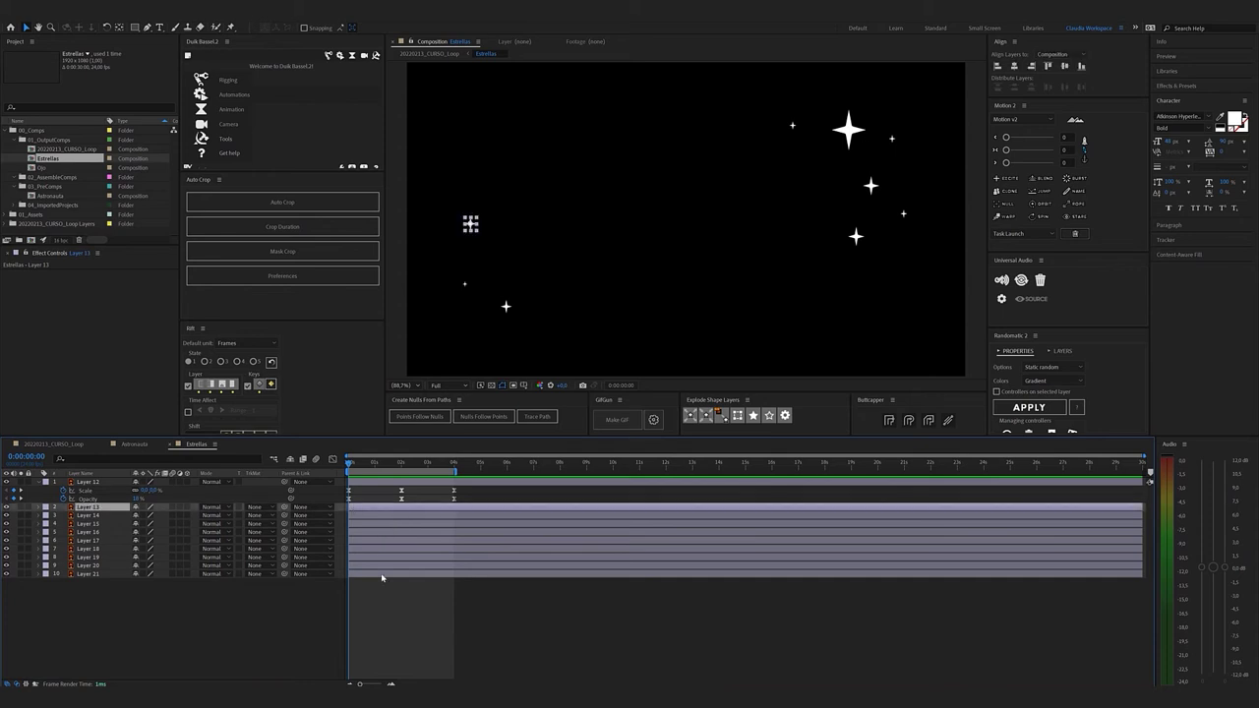
shift+click(351, 574)
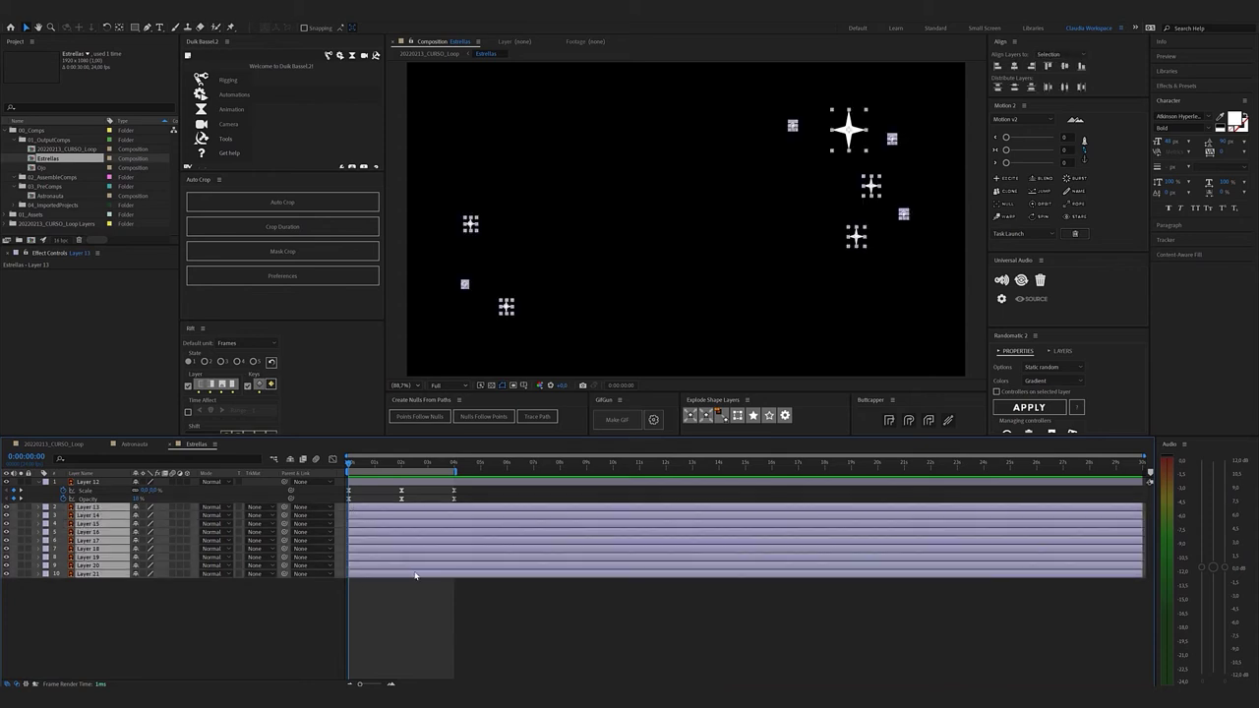
key(ctrl+v)
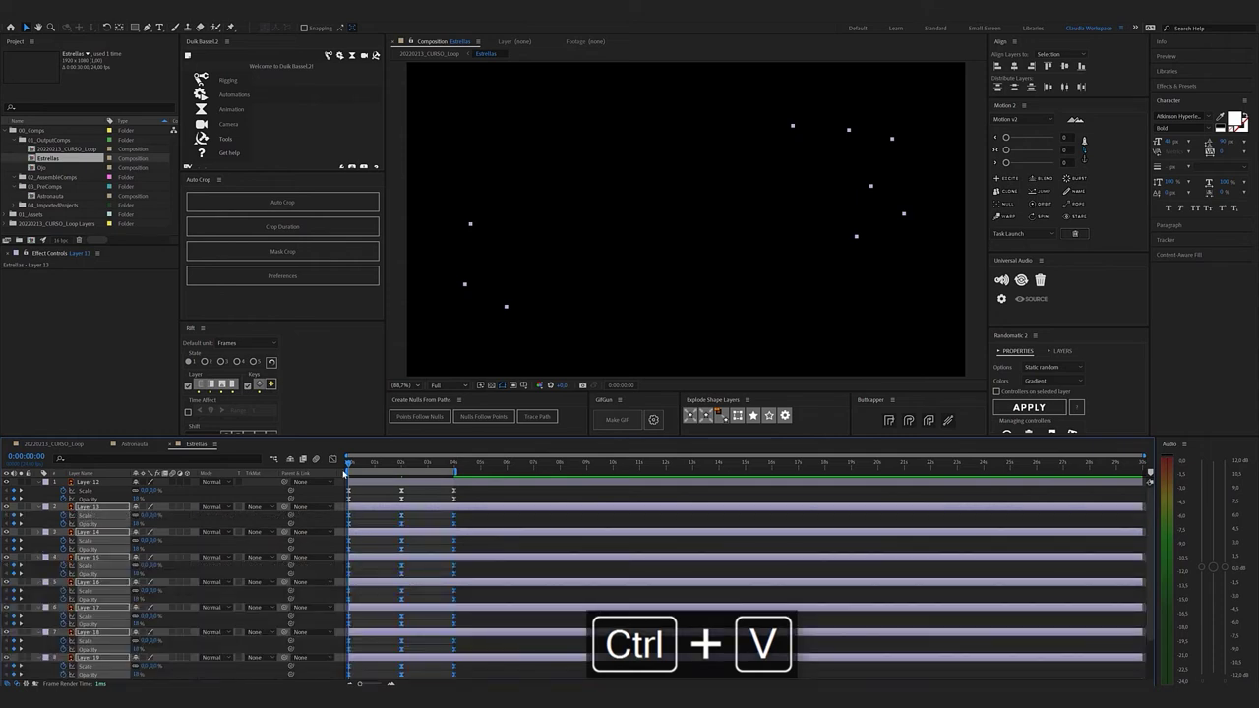
scroll(374, 573, down, 2)
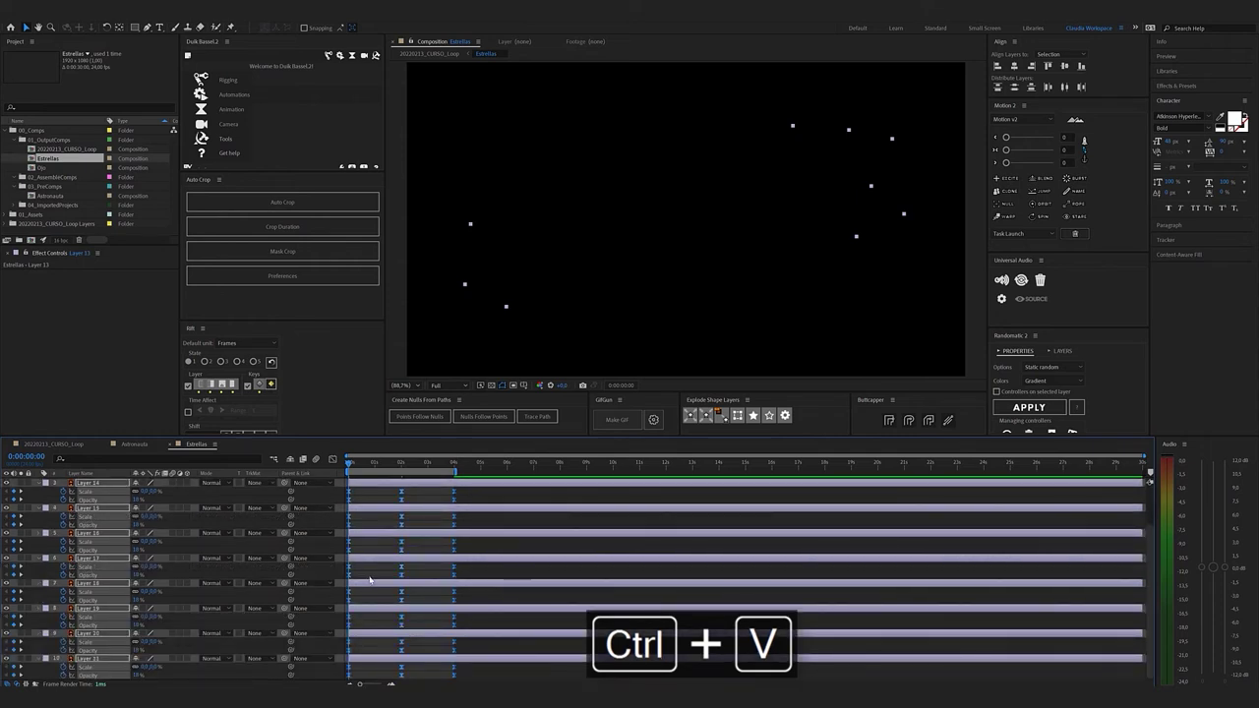
scroll(370, 582, up, 2)
key(space)
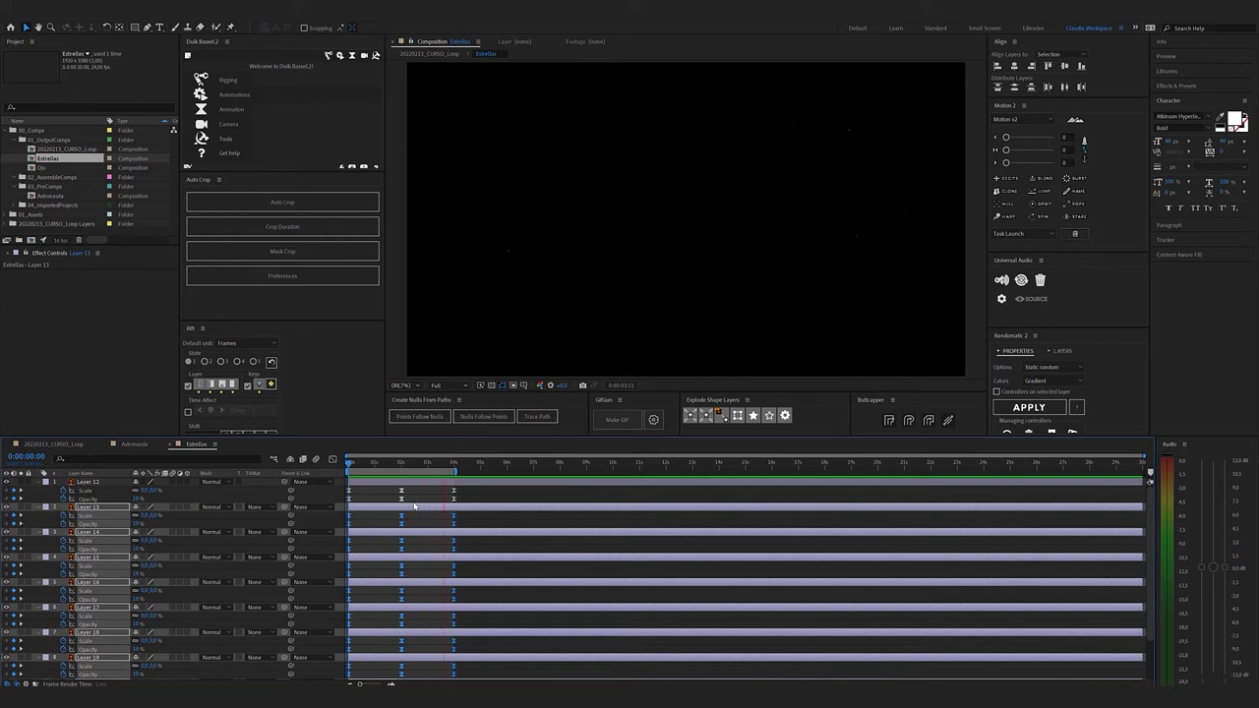
Add the looping expression loopOut(type = "cycle", numKeyframes = 0) to the Scale property of Layer 12
key(space)
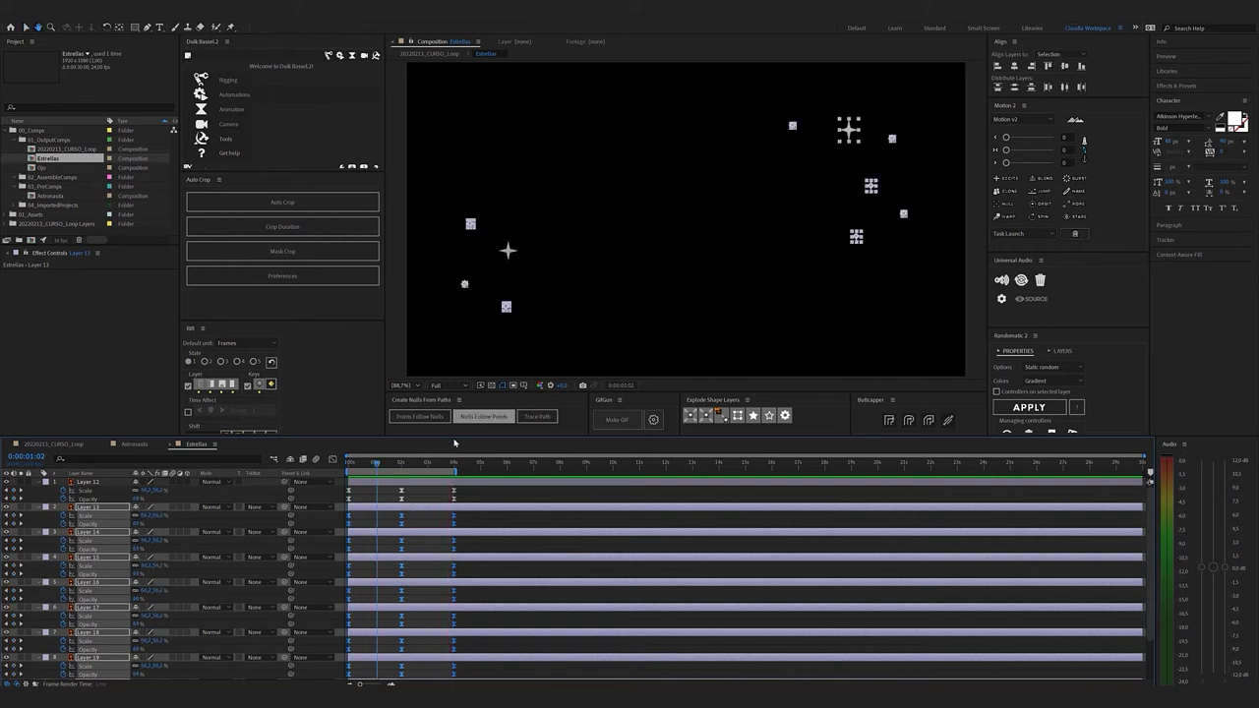
click(423, 502)
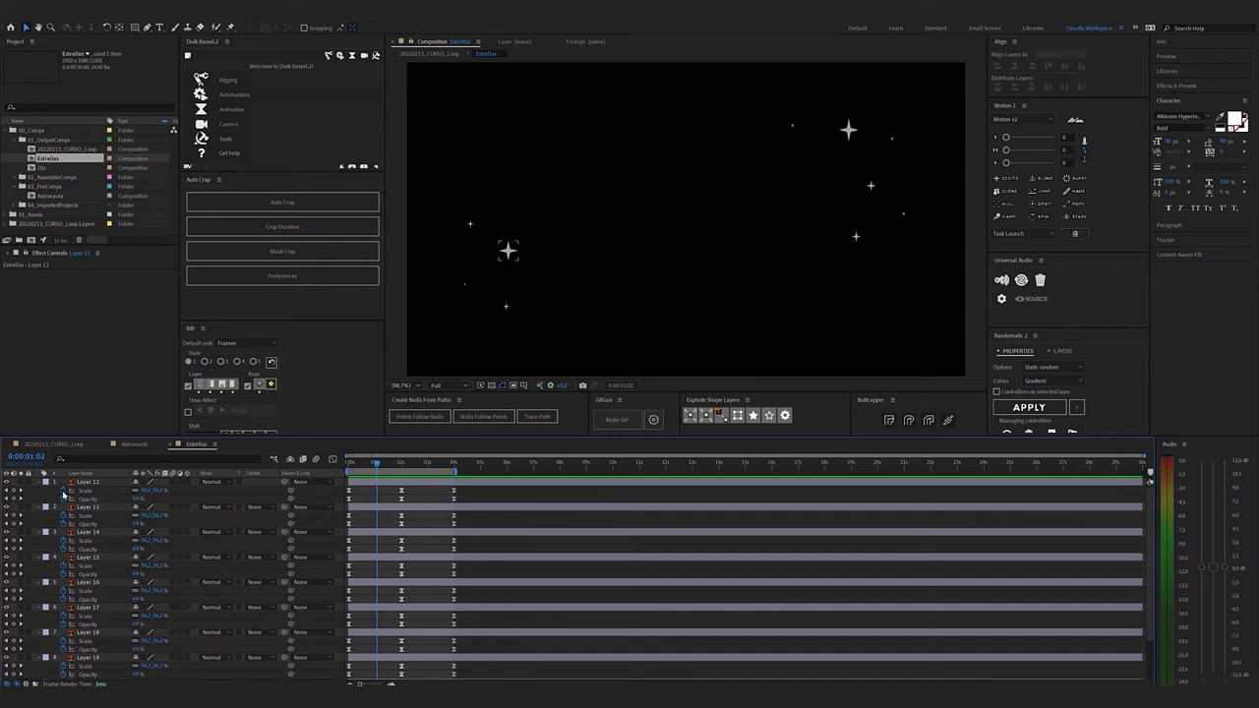
alt+click(64, 494)
click(169, 503)
mouse_move(202, 441)
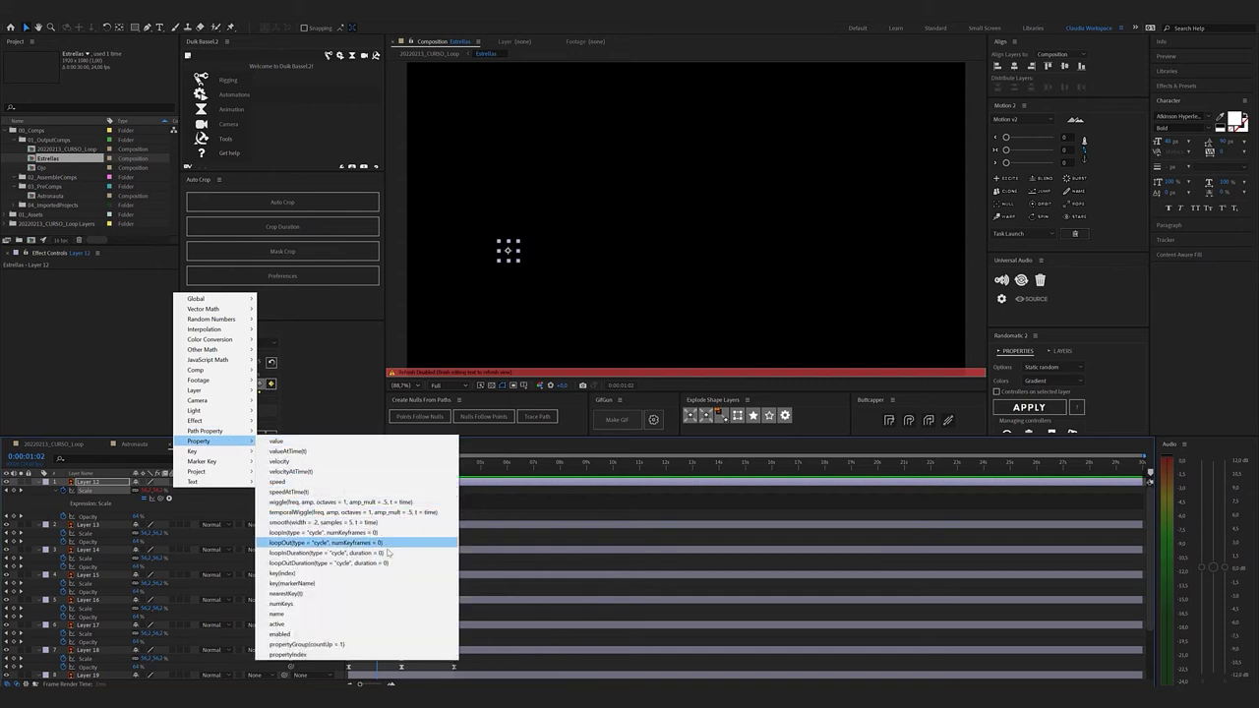
click(334, 542)
Copy only the loopOut expression from Layer 12's Scale and paste it onto the same layer's Opacity
right_click(103, 495)
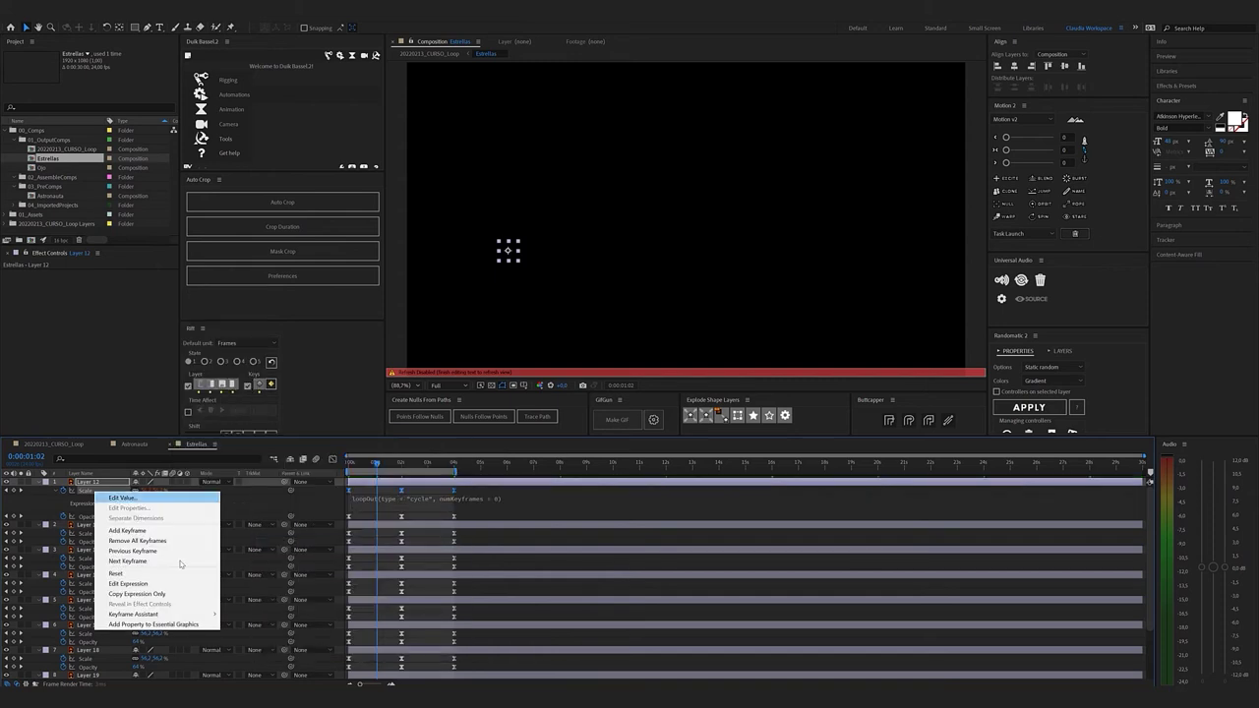
click(192, 599)
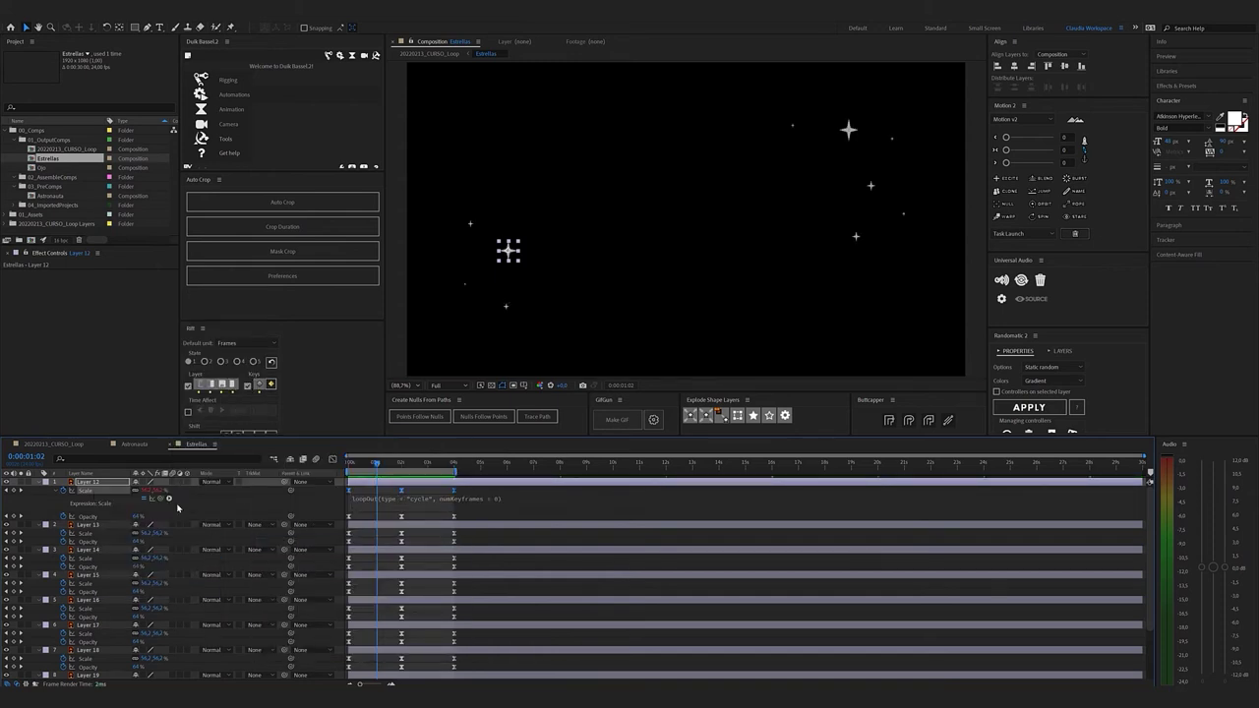
click(94, 518)
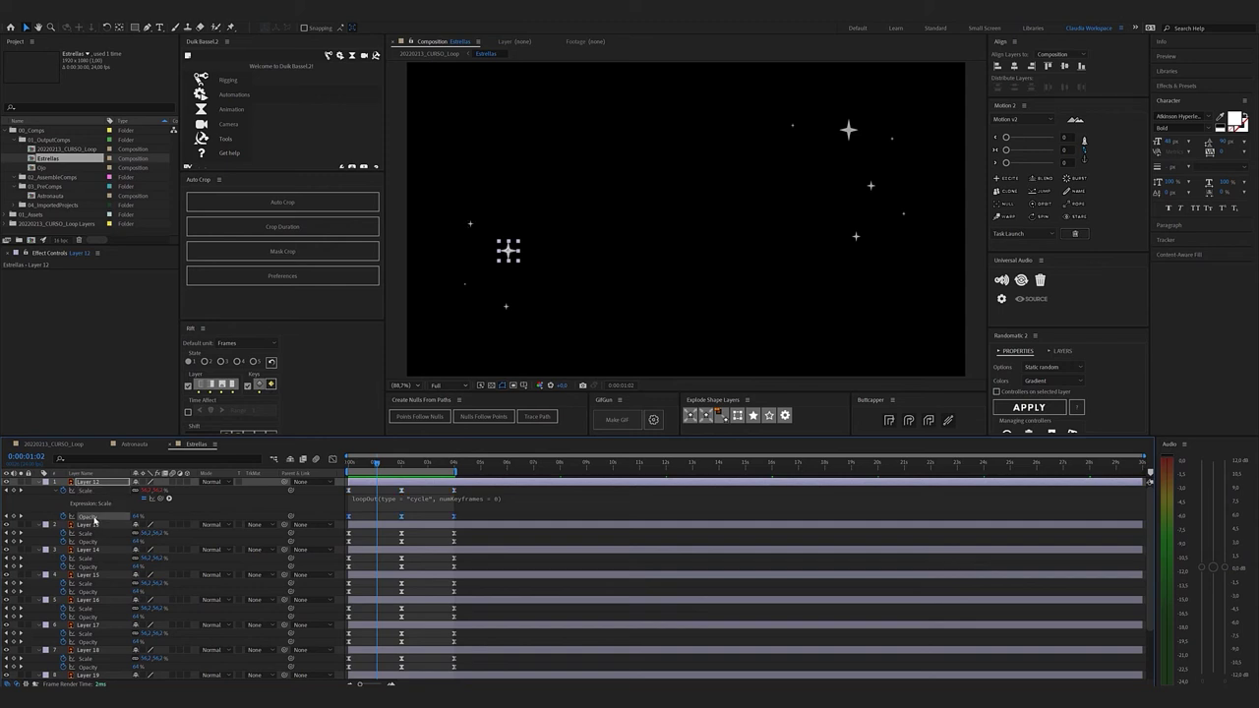
key(ctrl+v)
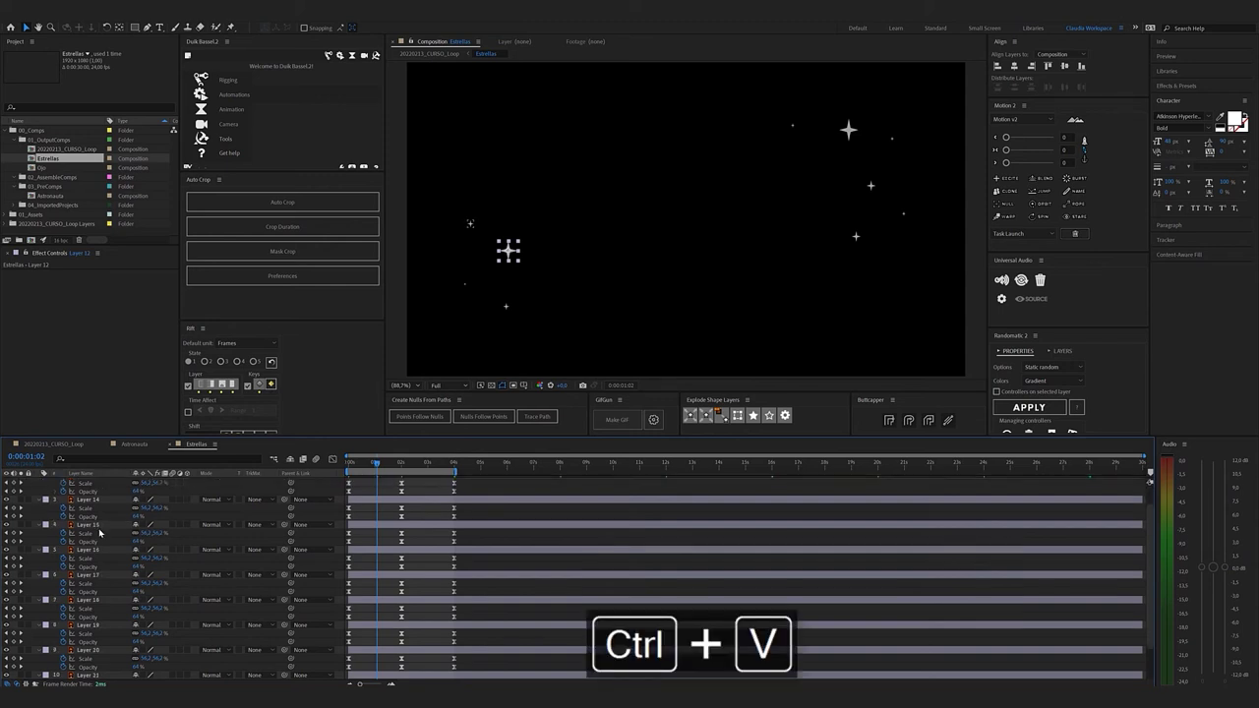
Paste the loopOut expression onto the Scale property of all the other star layers, from Layer 13 to Layer 21
scroll(99, 532, down, 2)
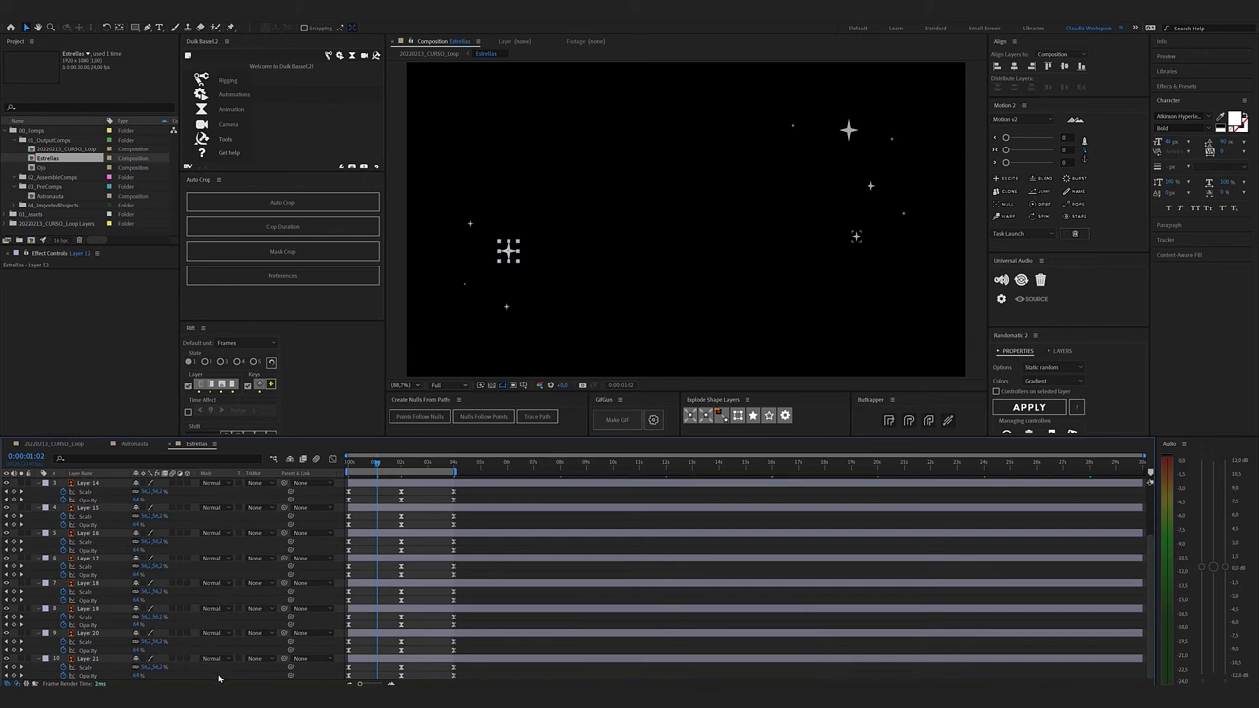
drag(221, 678, 48, 534)
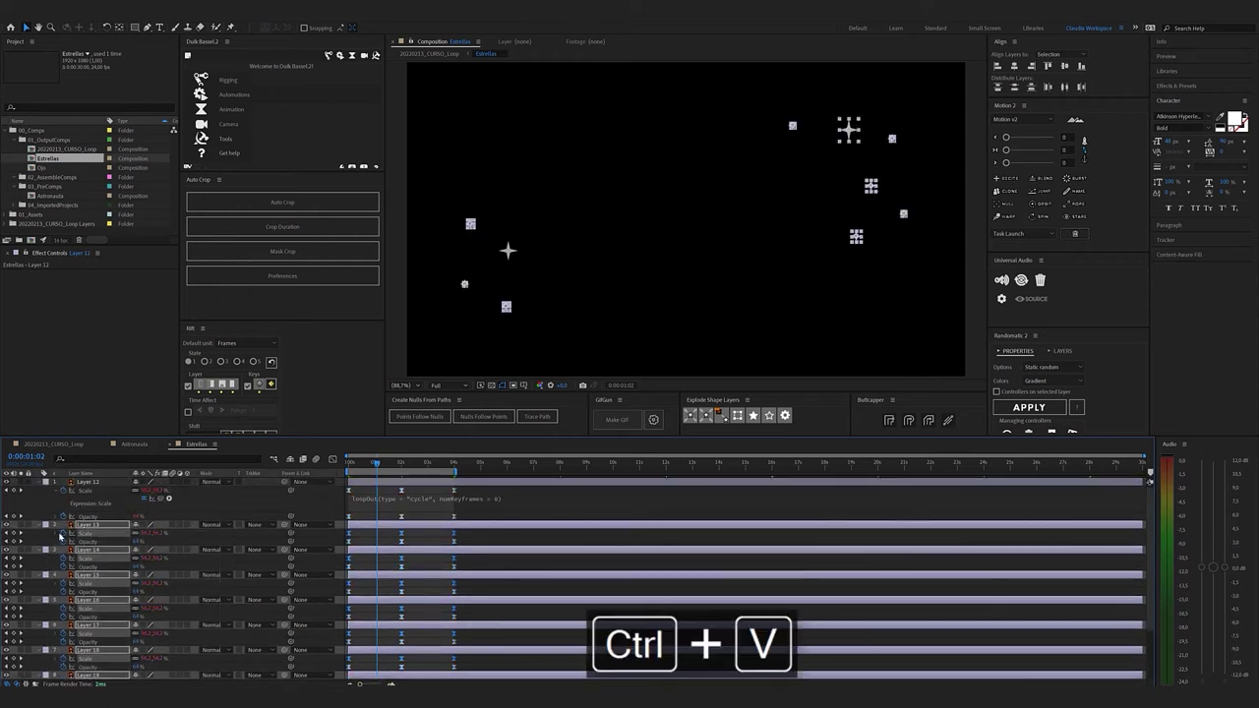
drag(371, 466, 330, 463)
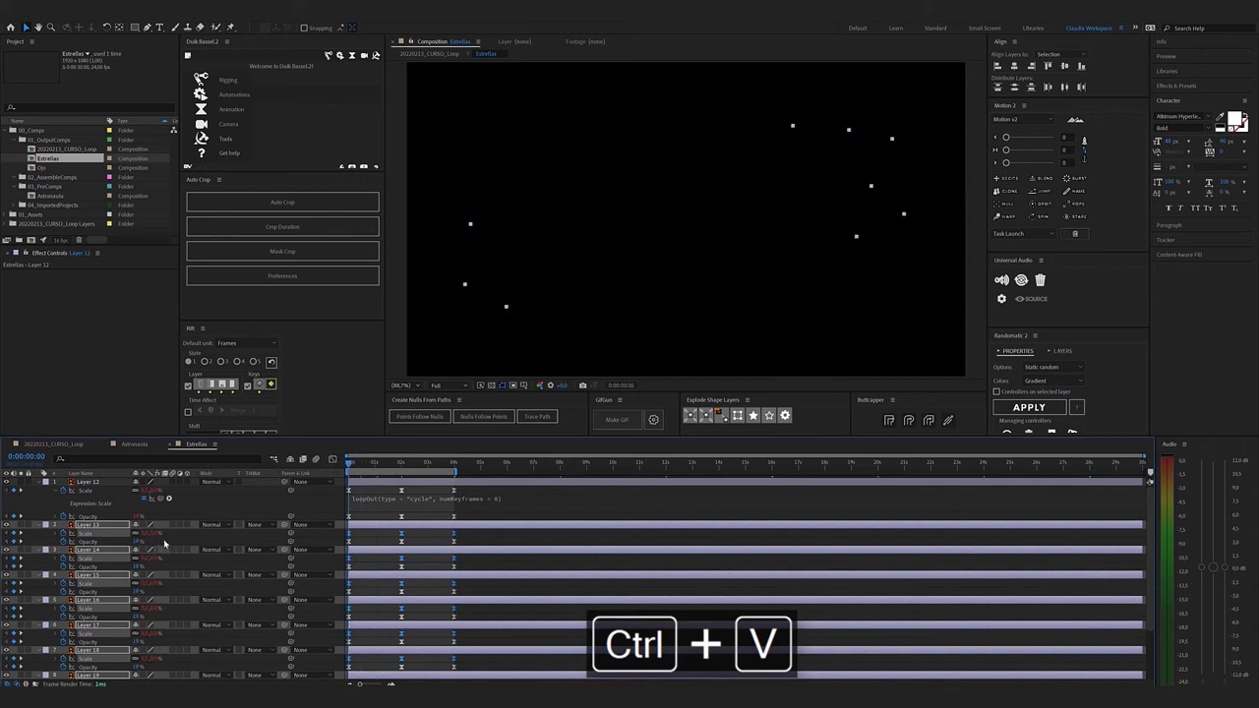
click(174, 545)
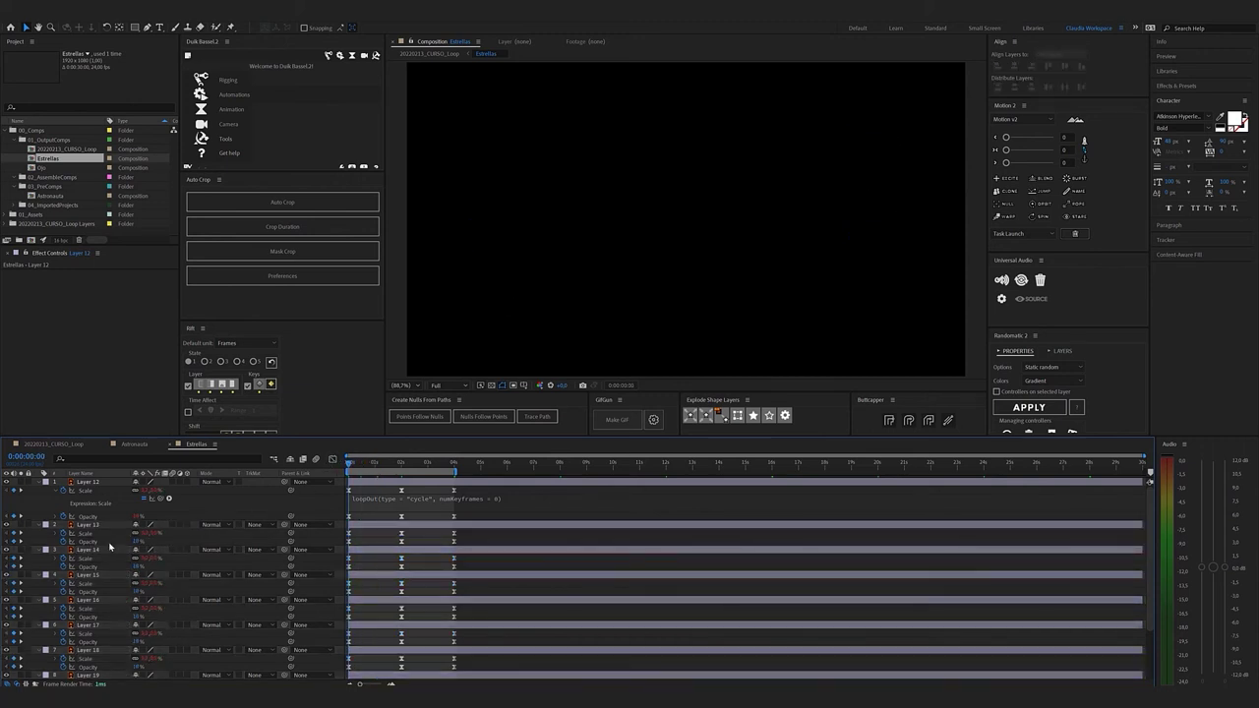
Filter the timeline by "opacity" and paste the loopOut expression onto the Opacity of all star layers below Layer 12
click(88, 458)
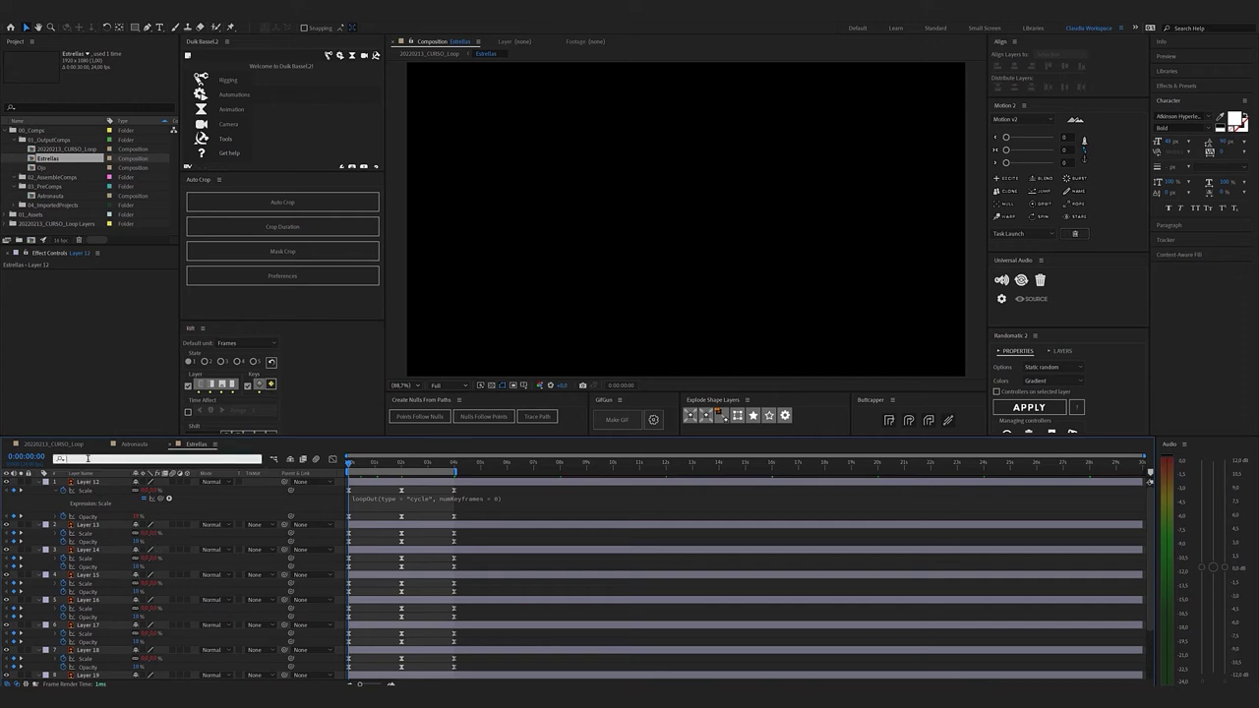
text(opacity)
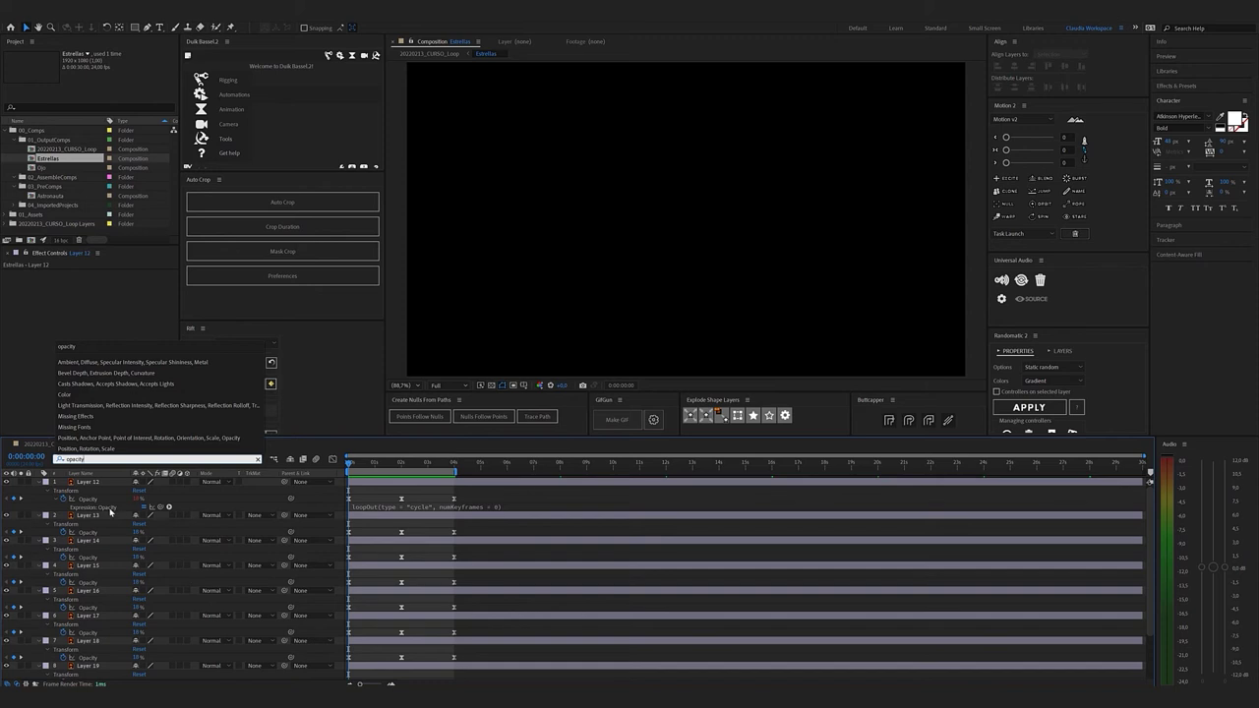
click(183, 498)
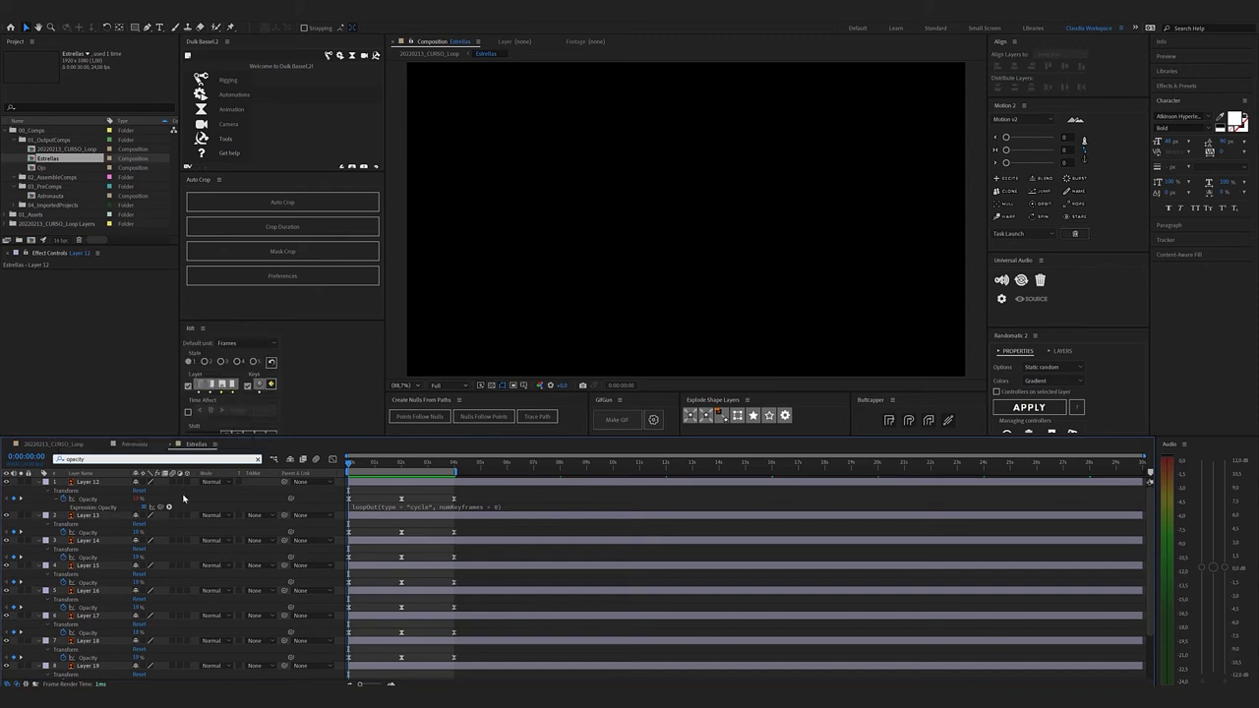
scroll(103, 529, down, 2)
scroll(117, 579, down, 1)
drag(202, 676, 14, 524)
key(ctrl+v)
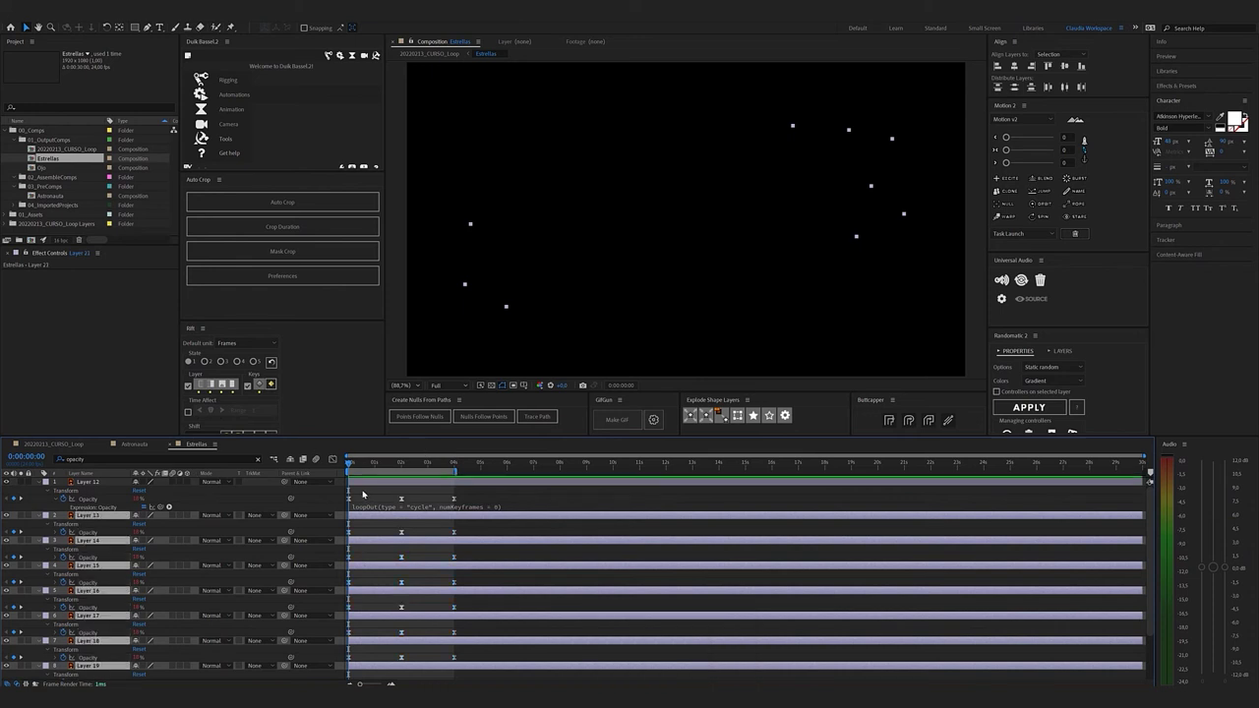
Display the keyframed Scale and Opacity of every star layer without the filter and preview the twinkling
key(u)
scroll(361, 503, up, 2)
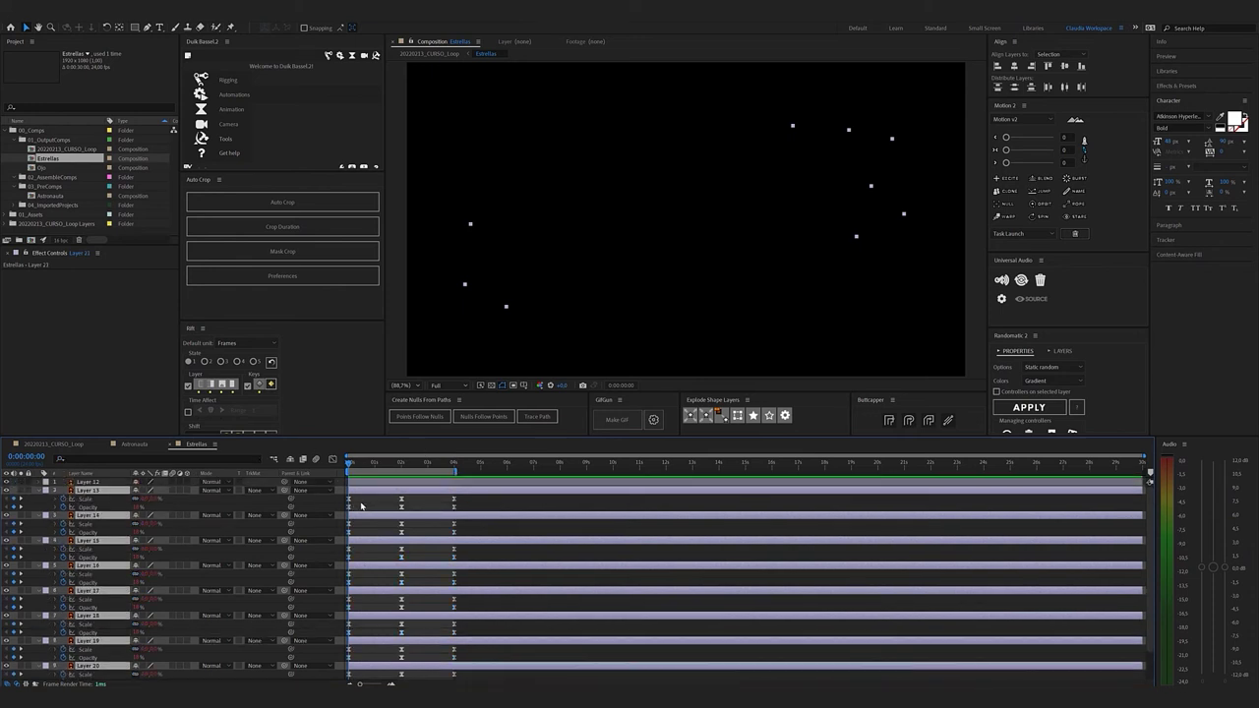
click(370, 484)
key(u)
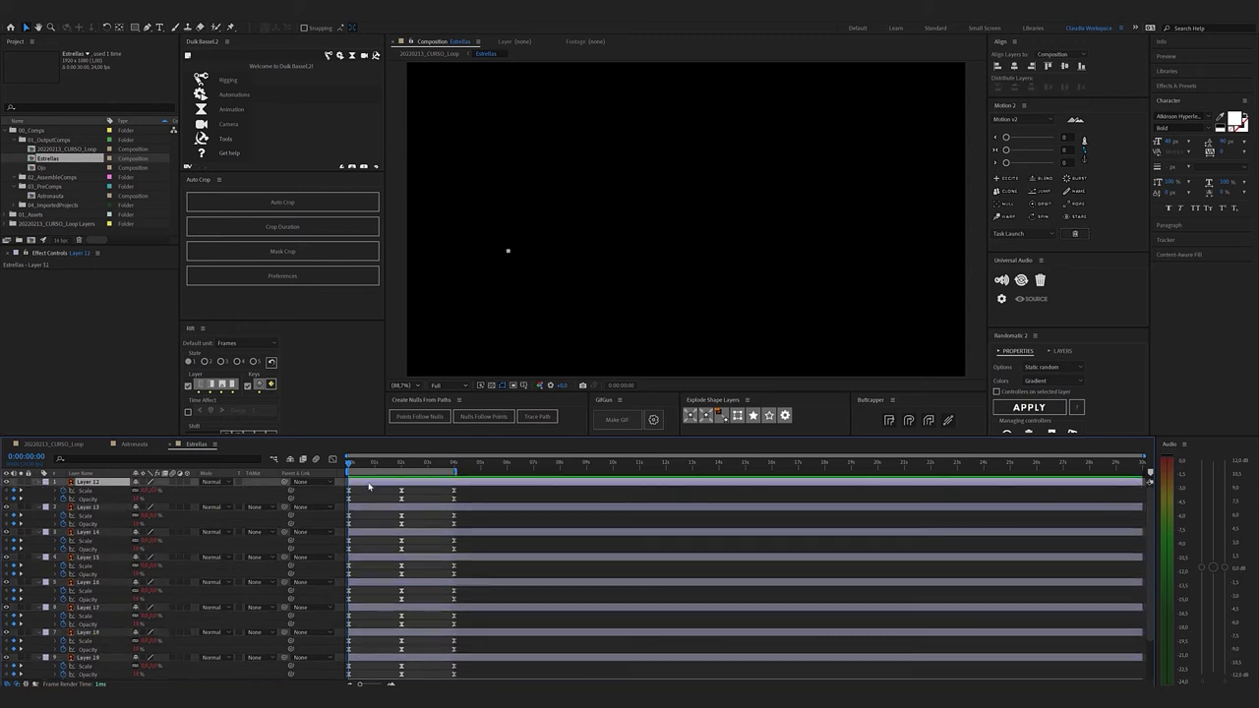
scroll(361, 503, down, 3)
scroll(359, 502, up, 3)
key(space)
click(391, 463)
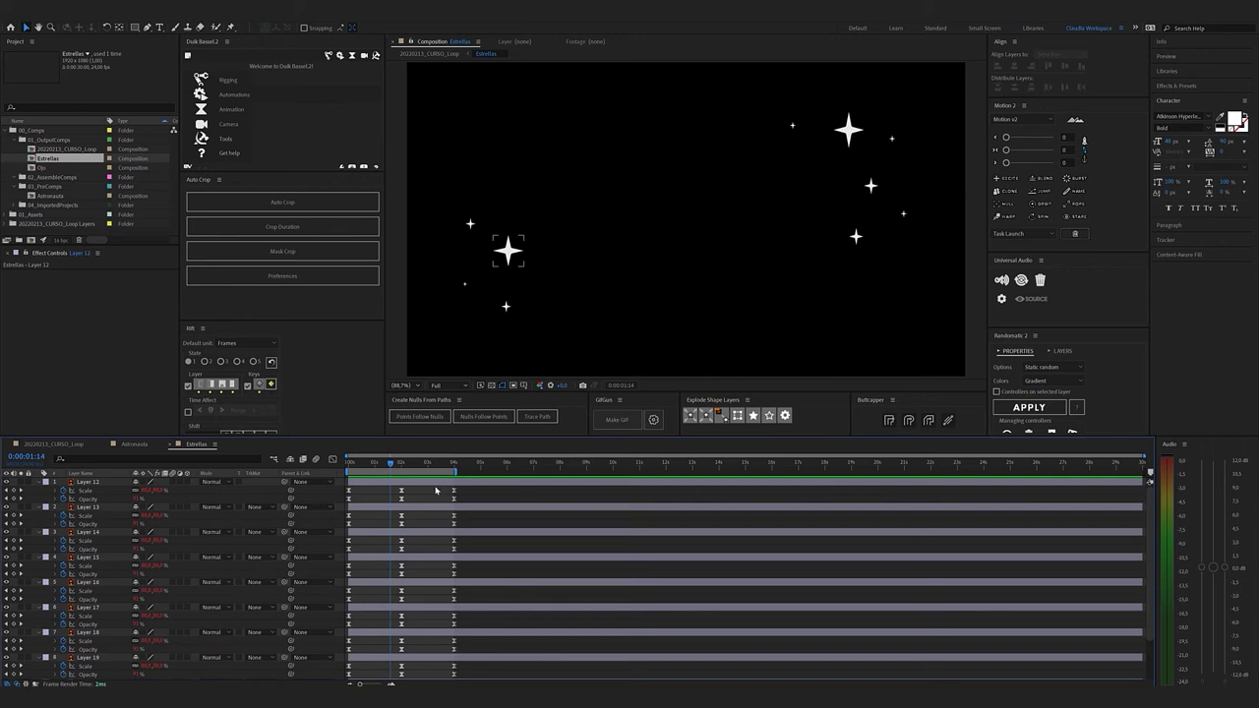
Slide several star layers, including 12, 14, 16, 17 and 21, earlier in time by differing amounts to stagger the twinkling
drag(438, 486, 426, 486)
click(420, 536)
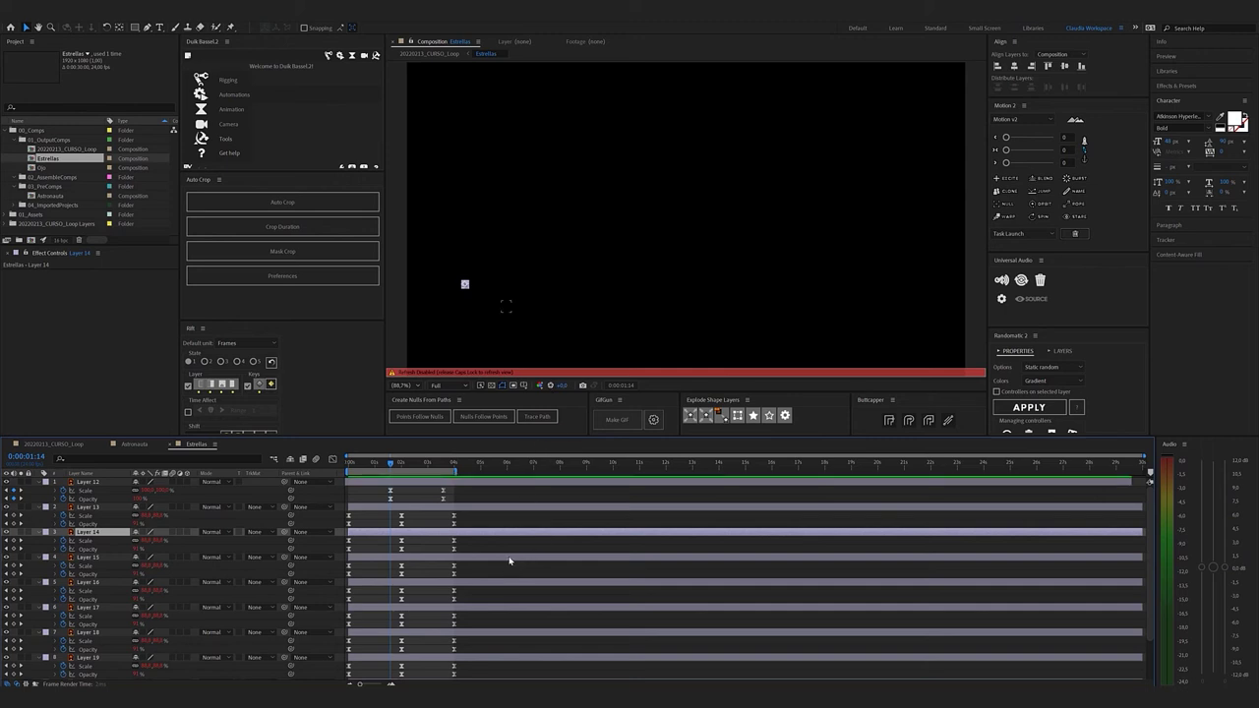
key(Caps_Lock)
key(space)
drag(422, 533, 401, 533)
mouse_move(423, 583)
mouse_down()
mouse_move(397, 608)
mouse_move(420, 608)
mouse_up()
scroll(400, 608, down, 2)
drag(433, 657, 419, 661)
Undo the last change on Layer 18, slide Layer 19 slightly earlier in time, and preview the stars
click(419, 584)
key(ctrl+z)
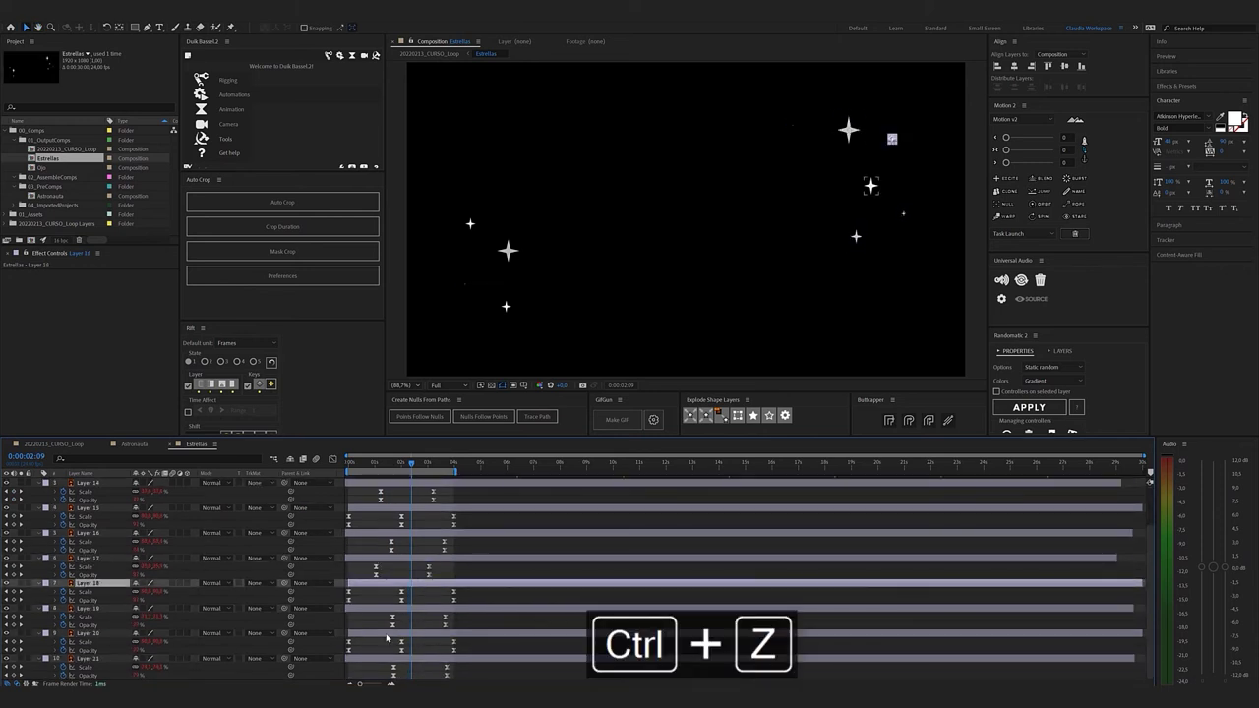
click(386, 608)
drag(387, 611, 383, 610)
key(space)
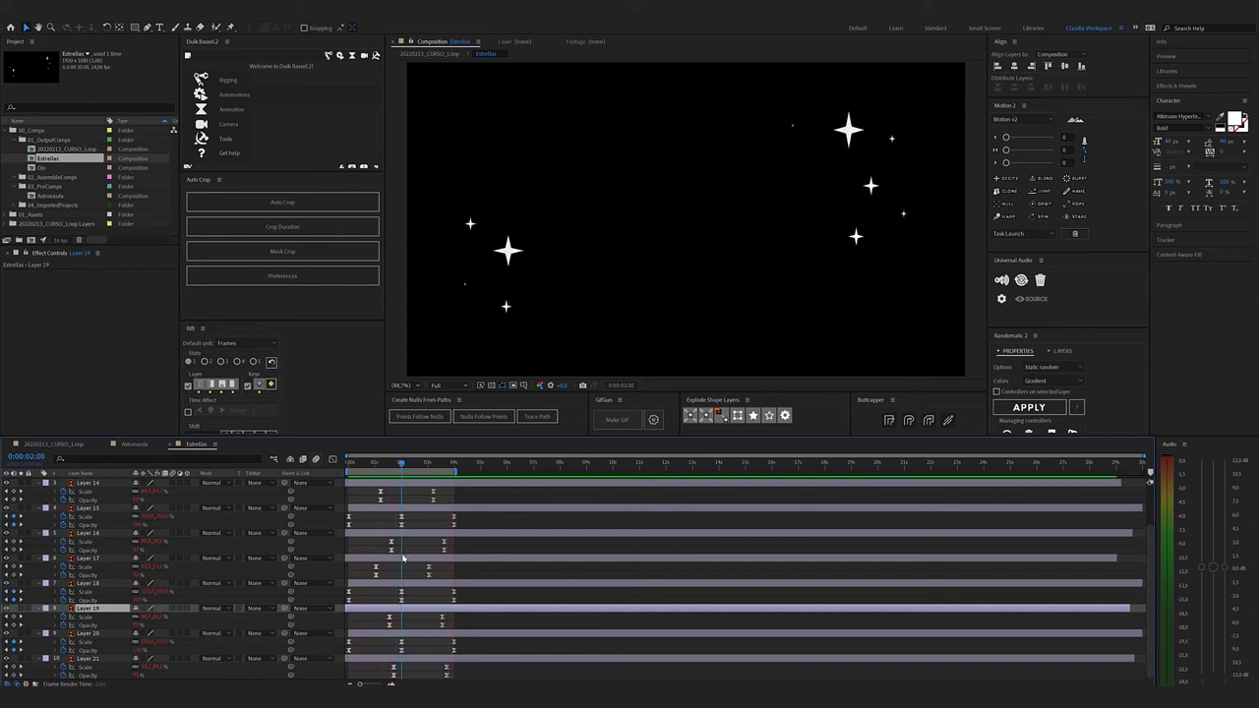
Slide Layer 12 a little earlier in time and preview the staggered star animation
scroll(409, 566, up, 2)
drag(404, 486, 398, 483)
key(space)
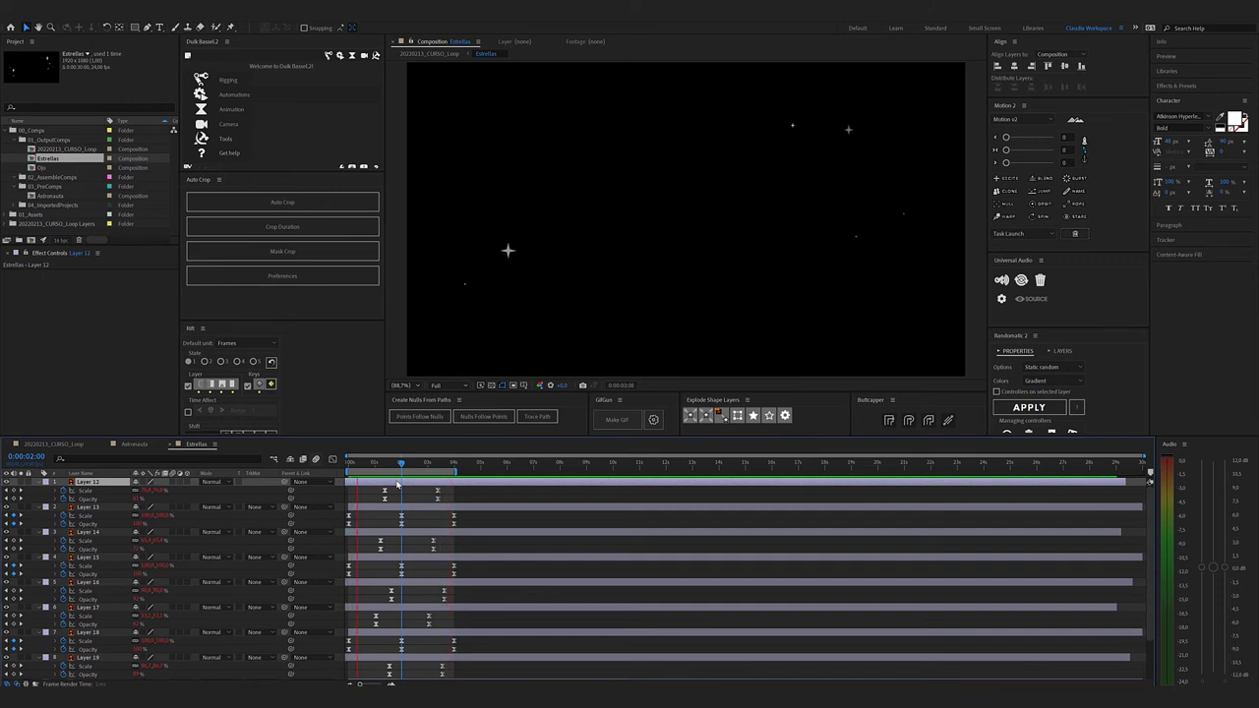
key(space)
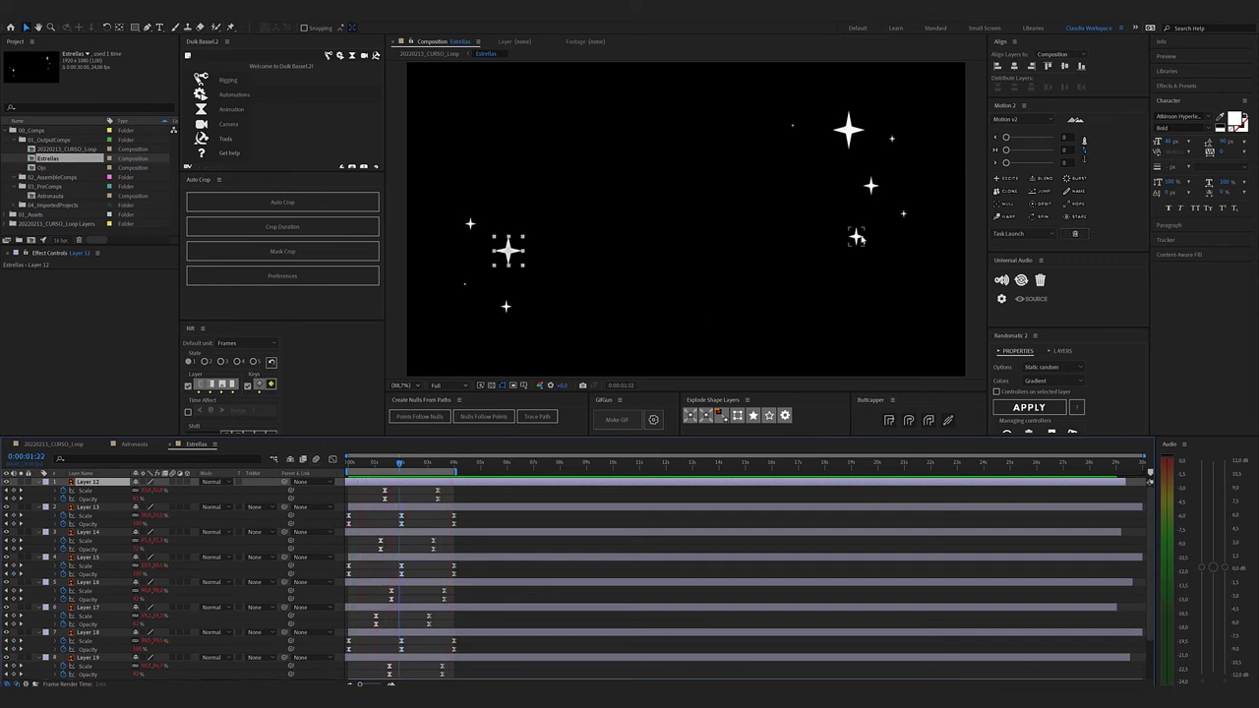
Slide Layer 21 further earlier in time and preview the star animation from the start
click(857, 237)
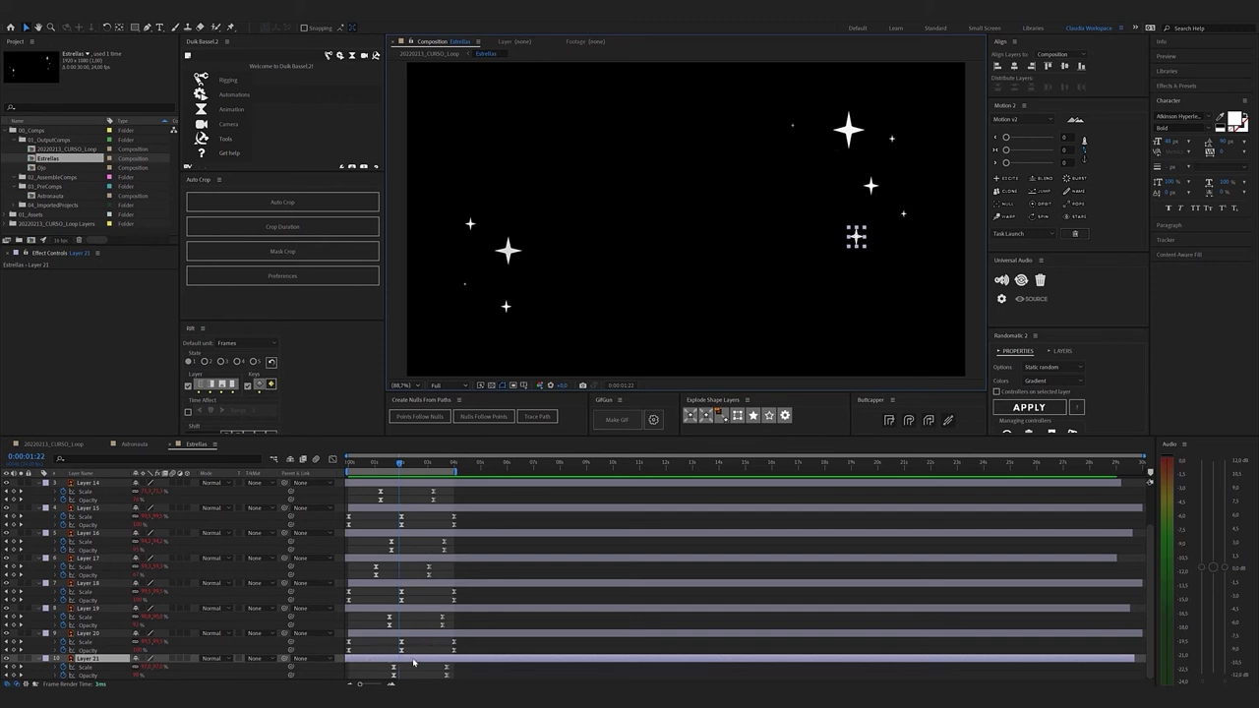
drag(416, 667, 407, 665)
key(space)
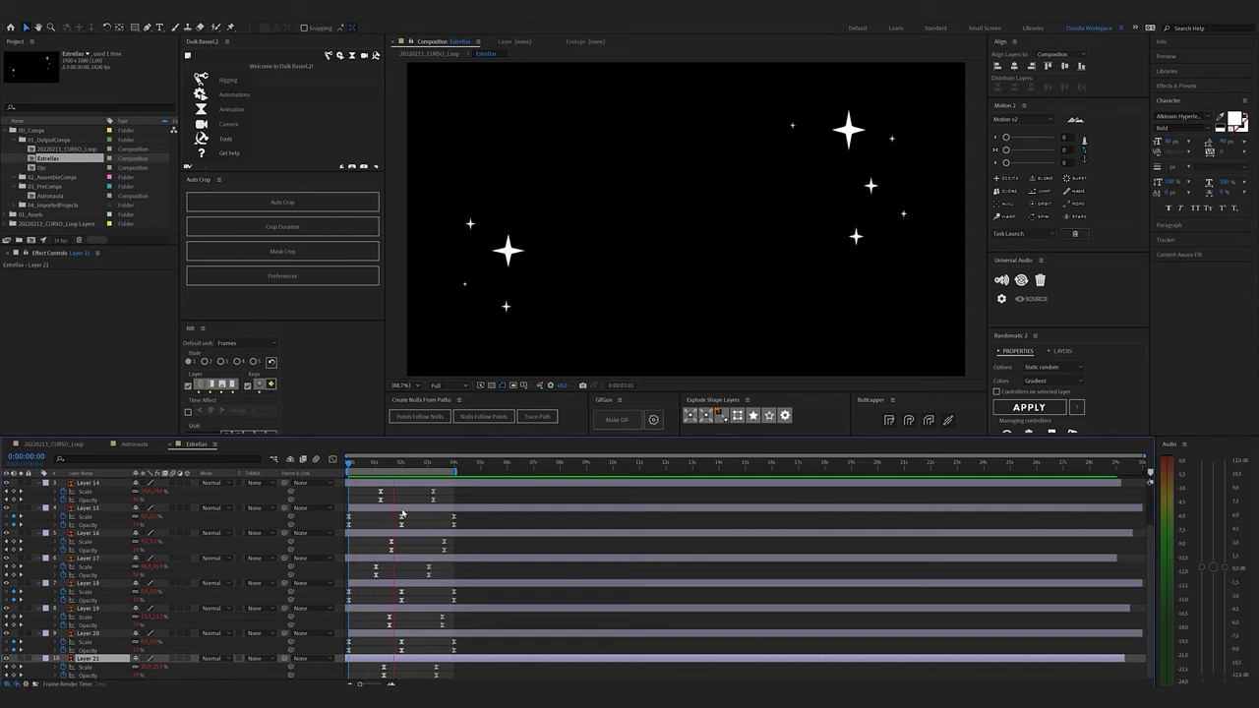
key(space)
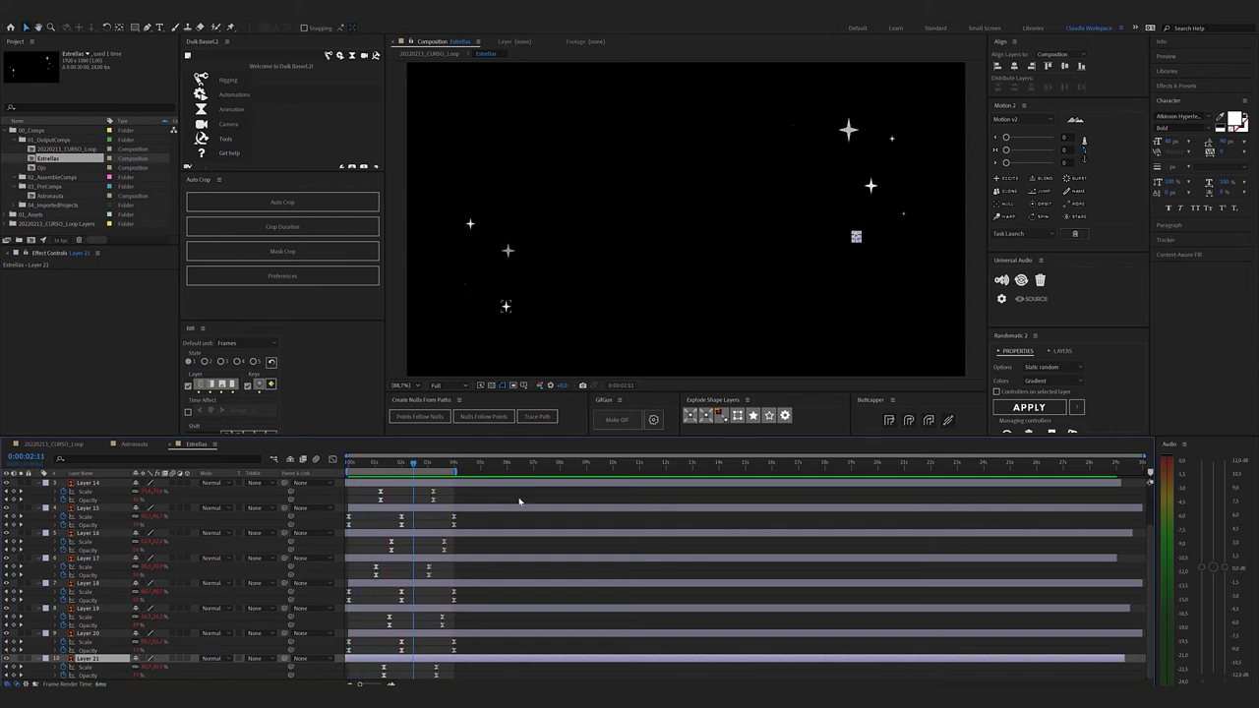
Save the project and preview the stars within the 20220213_CURSO_Loop composition
key(ctrl+s)
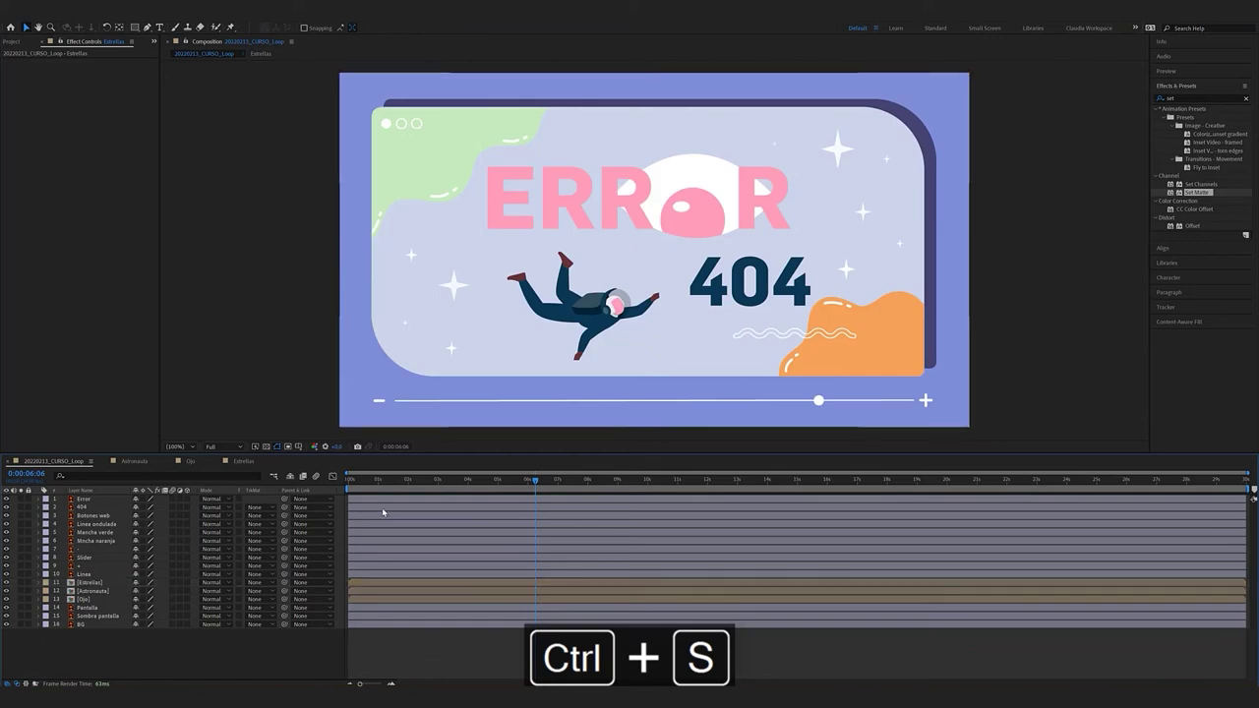
key(space)
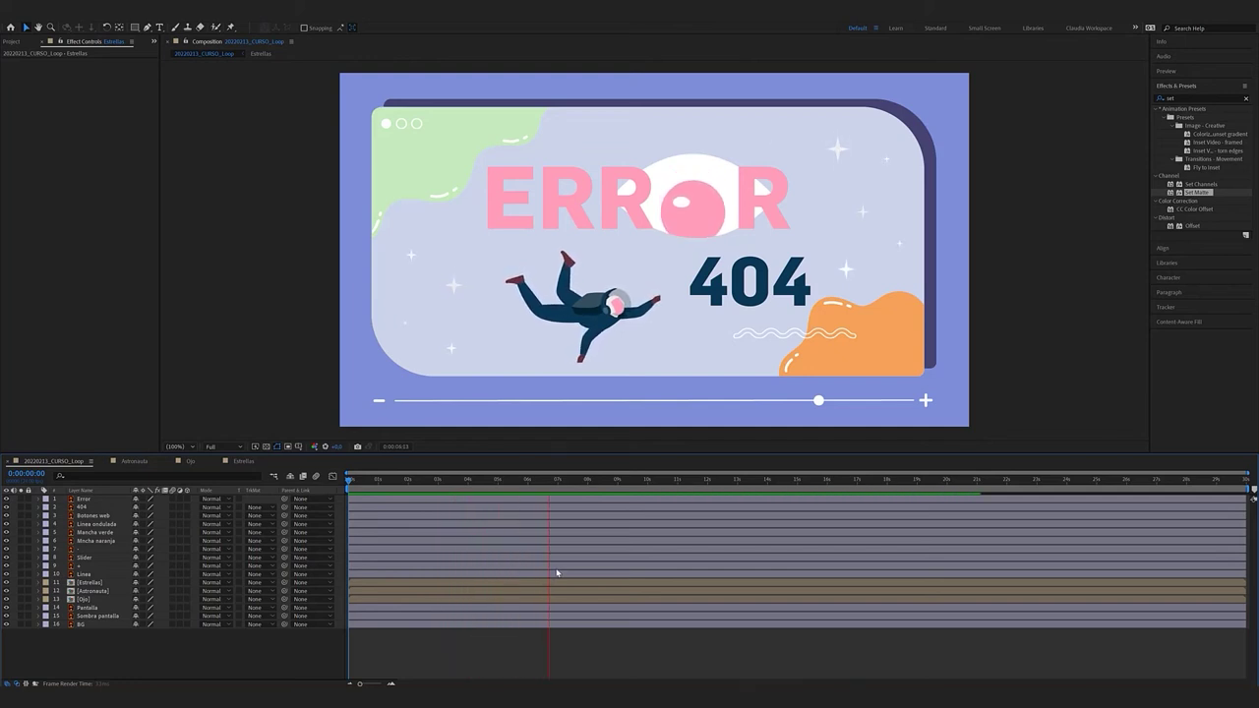
key(space)
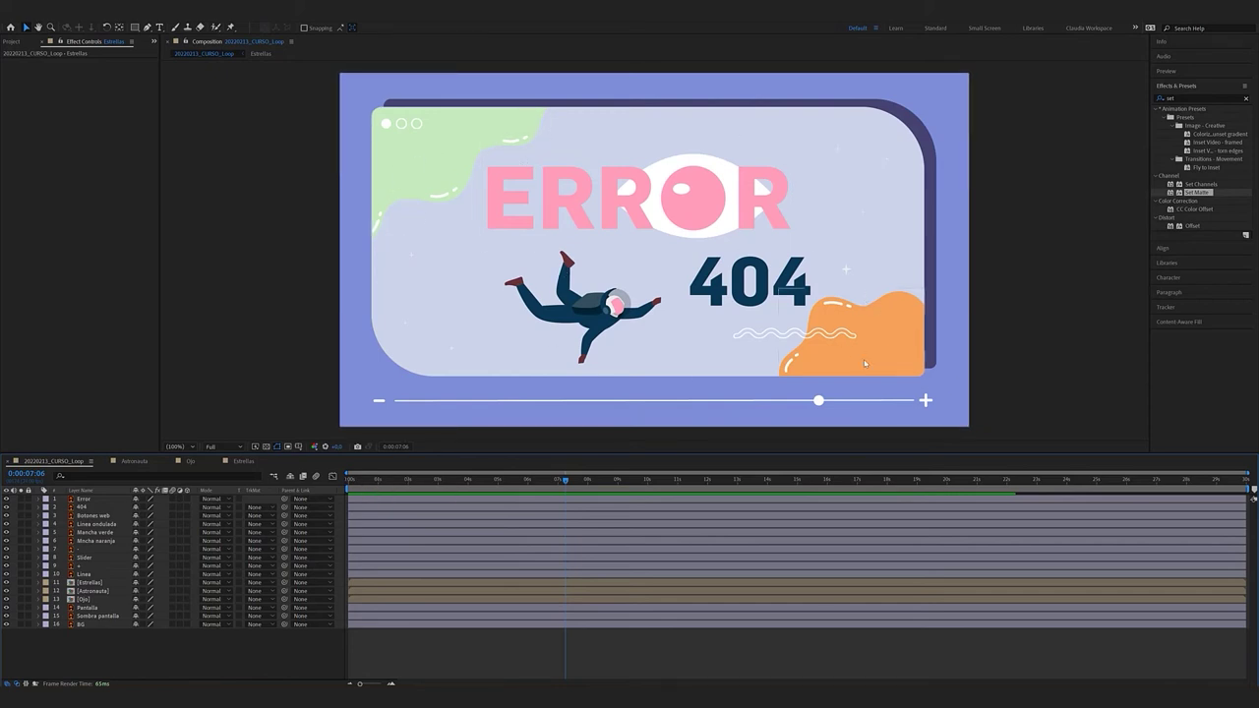
Search the effects for "wav" and apply Wave Warp to the Mancha verde layer, with the playhead at the start
click(417, 169)
drag(370, 482, 332, 482)
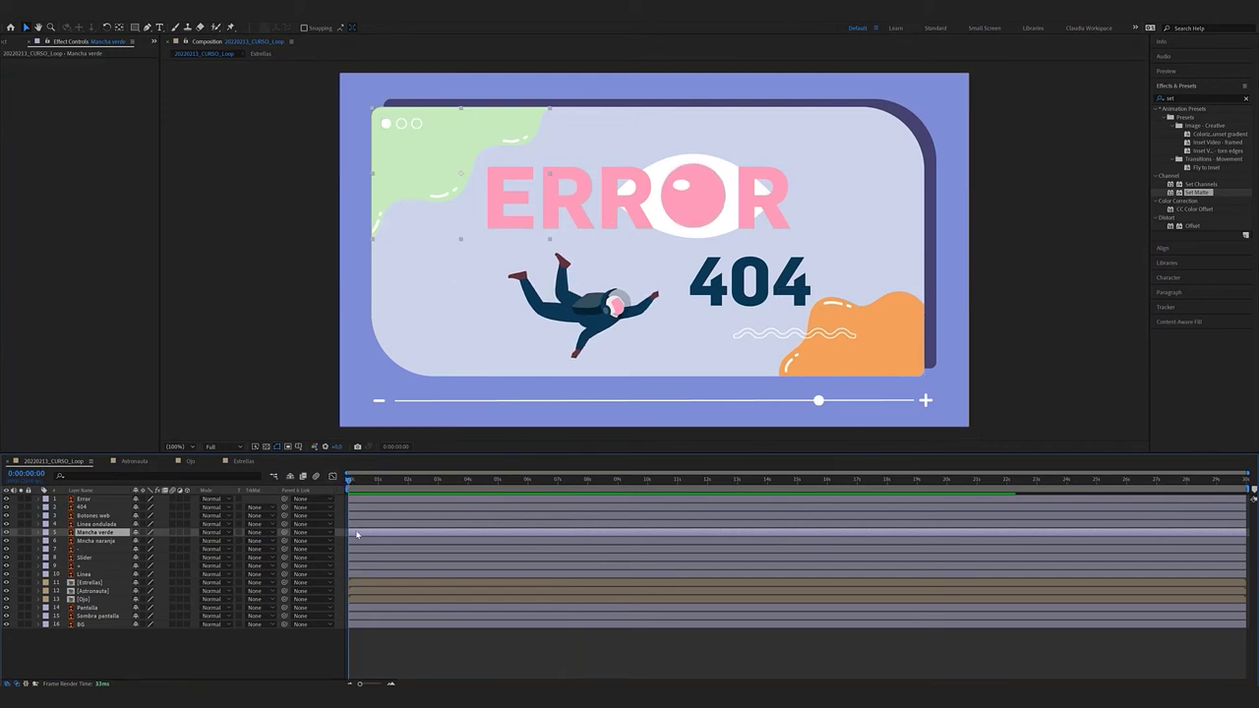
click(1189, 99)
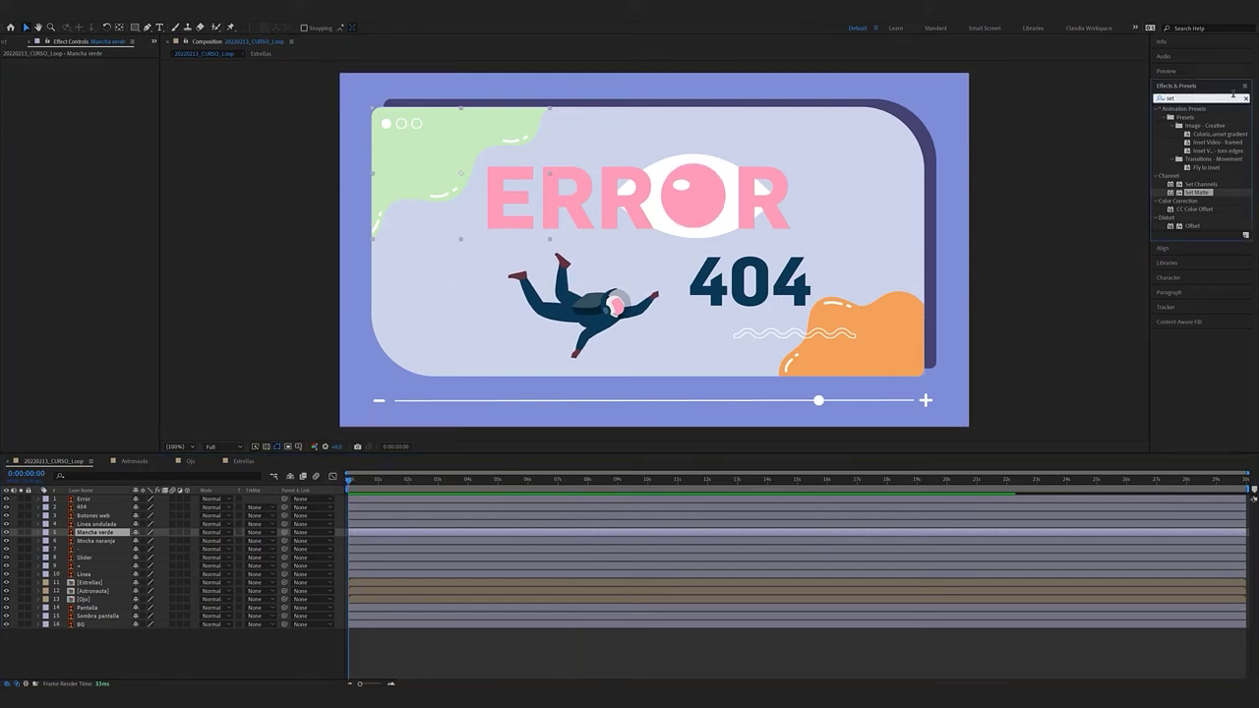
click(1246, 100)
text(wav)
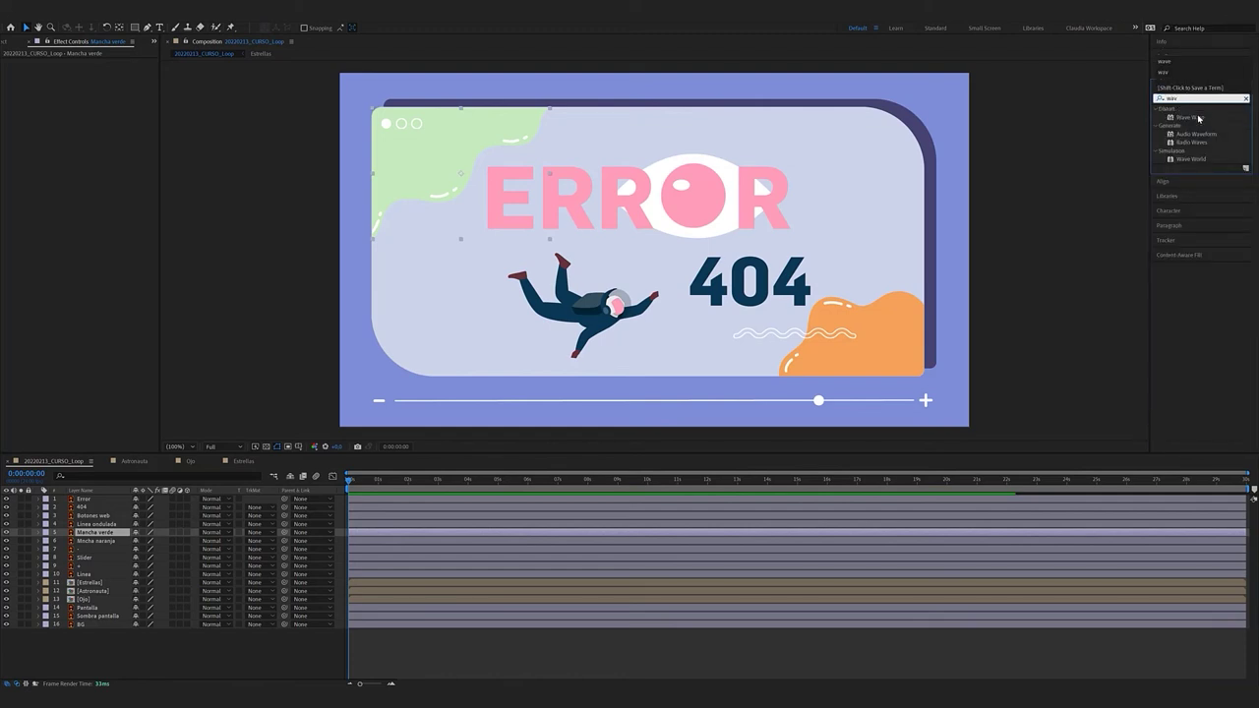
double_click(1198, 118)
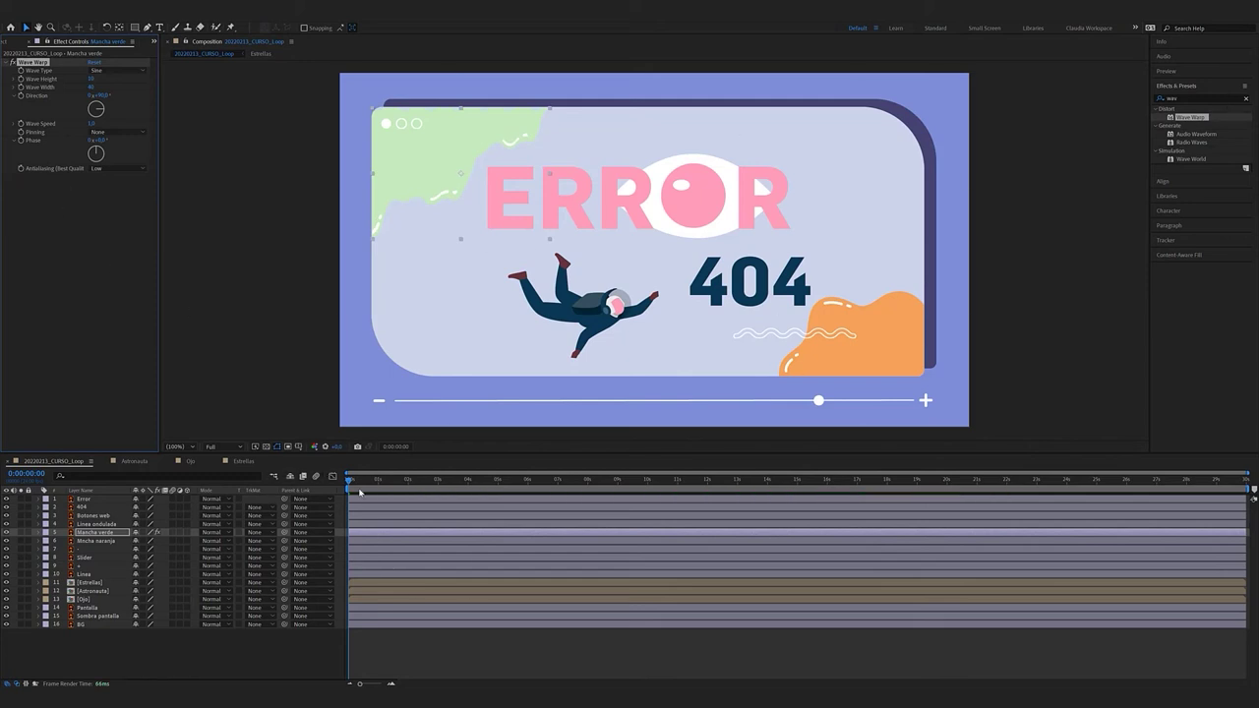
Preview the Wave Warp motion on the green blob and return the playhead to the start
click(346, 485)
key(space)
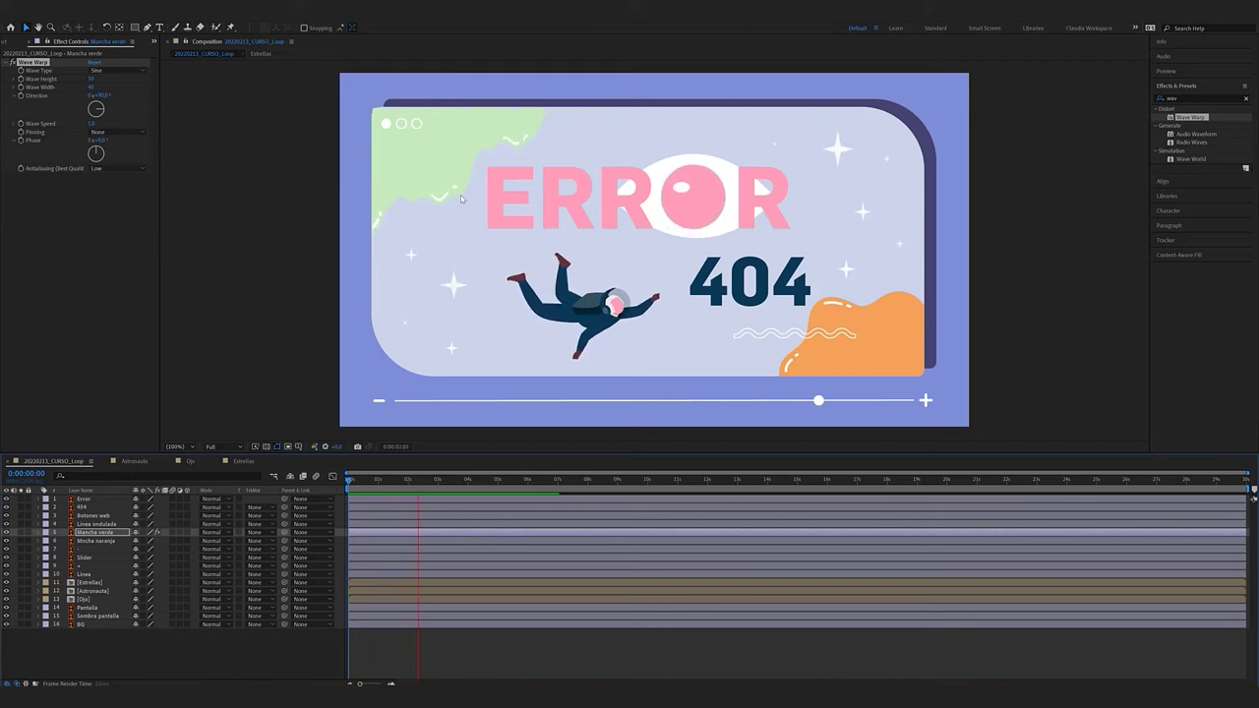
click(410, 481)
drag(412, 483, 336, 483)
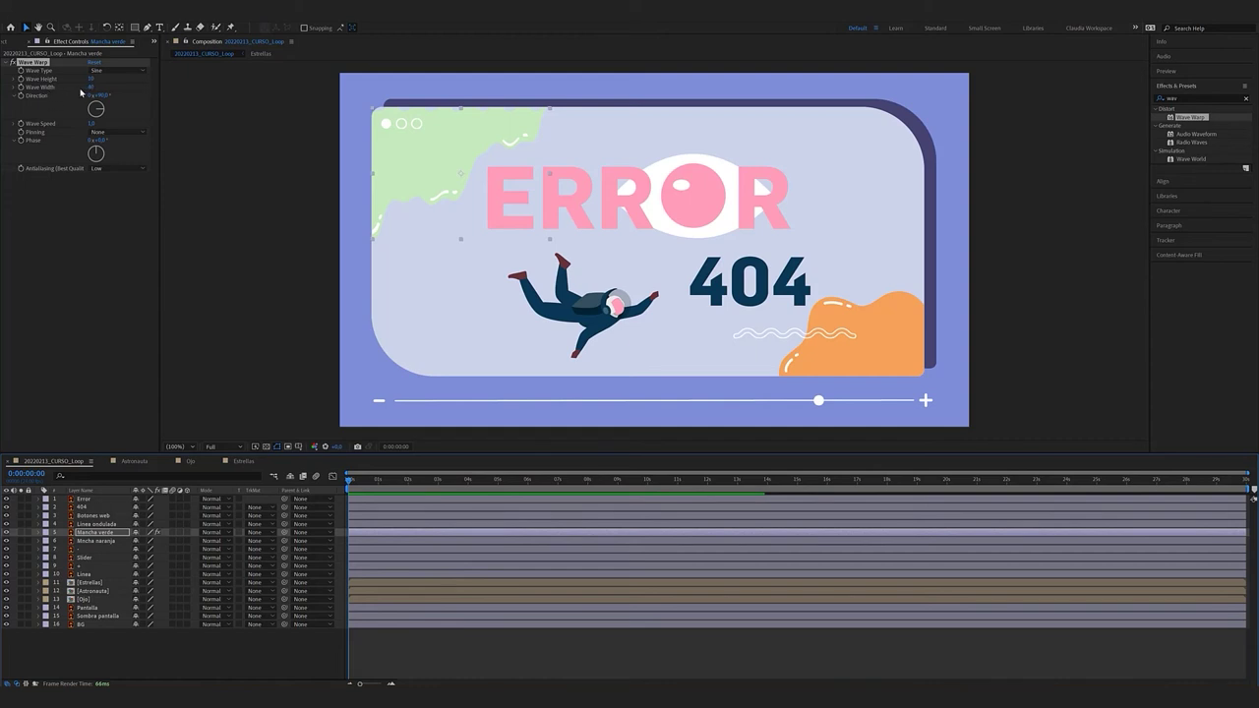
Increase the Wave Width of the Mancha verde layer's Wave Warp and preview the smoother motion
drag(91, 87, 123, 86)
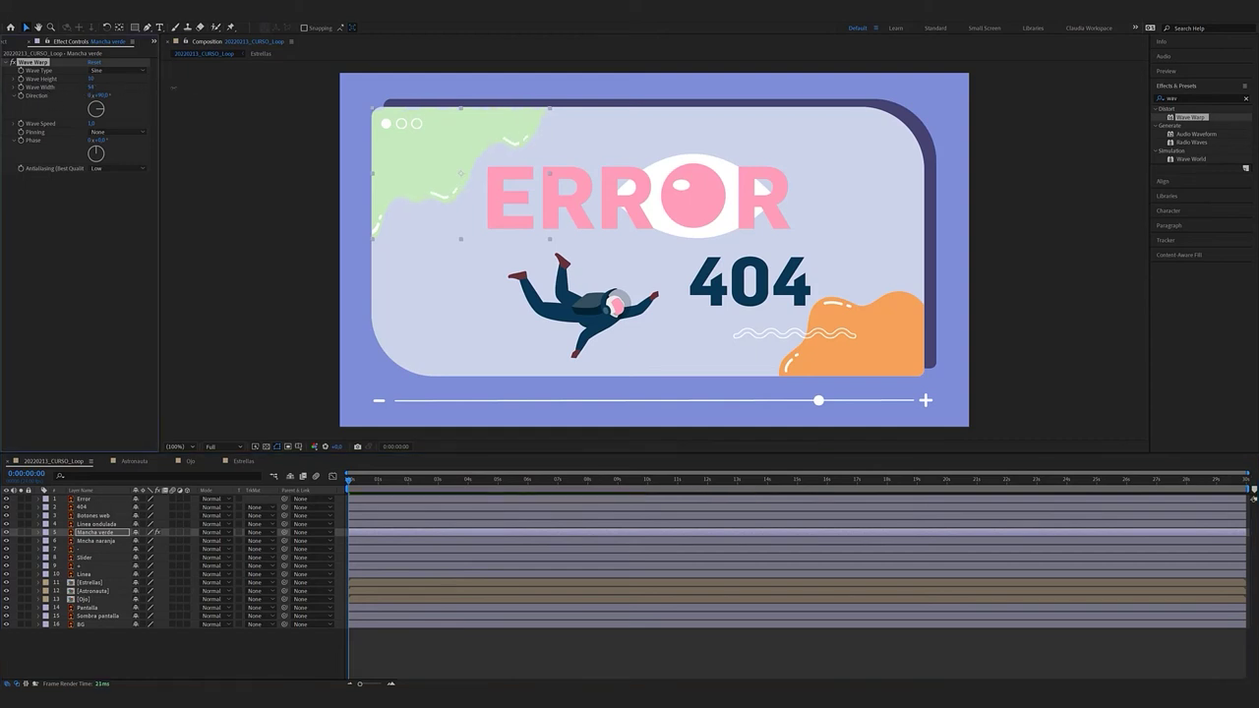
drag(246, 90, 335, 91)
key(space)
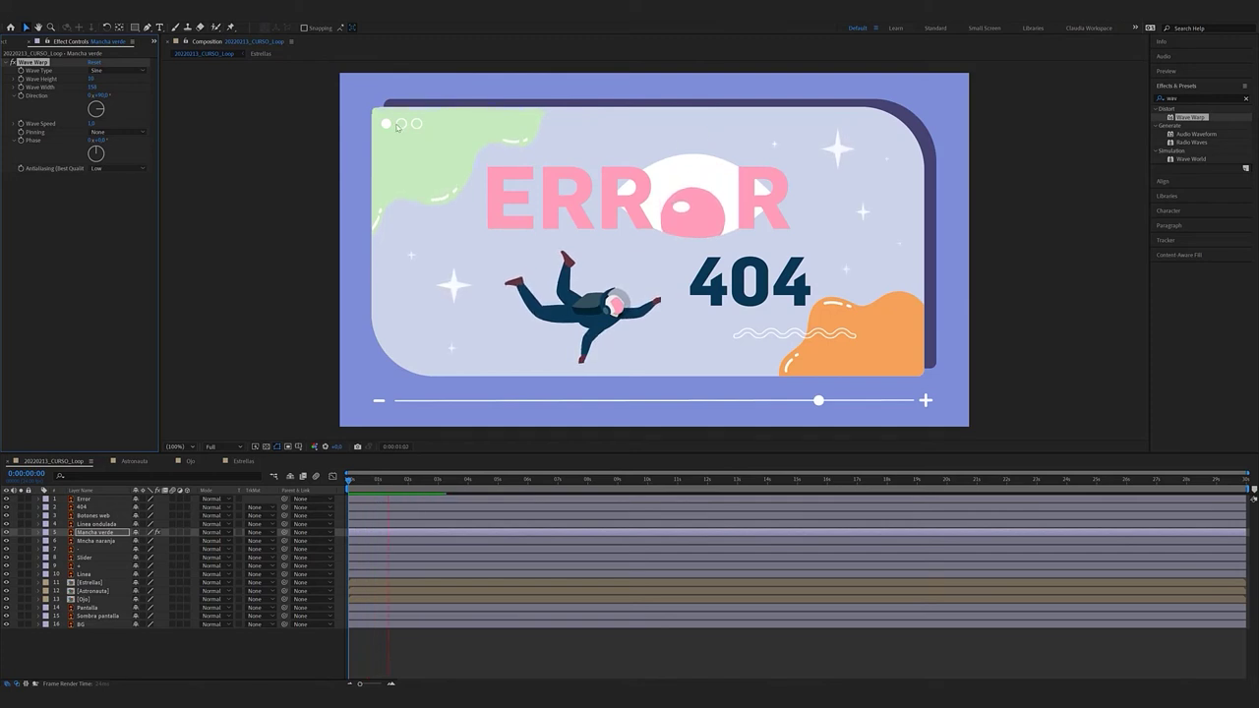
key(space)
key(space)
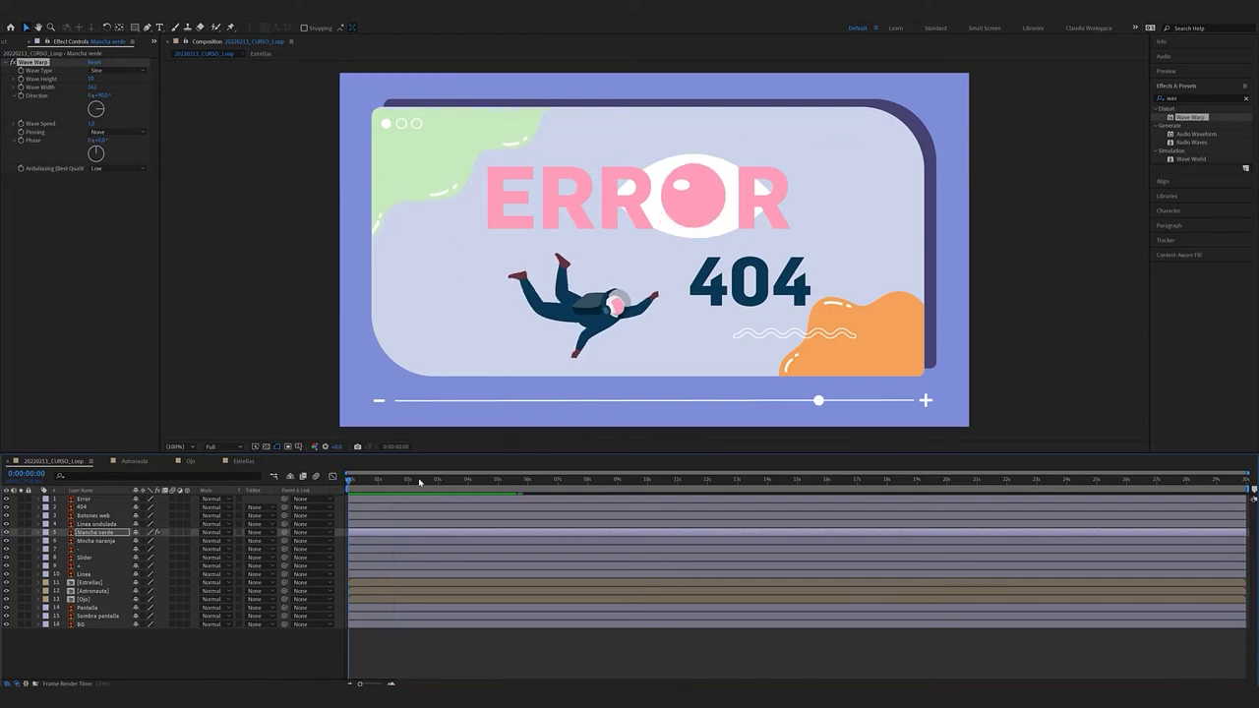
Set the green blob's Wave Speed to 0.3 and preview the motion from the start
click(92, 124)
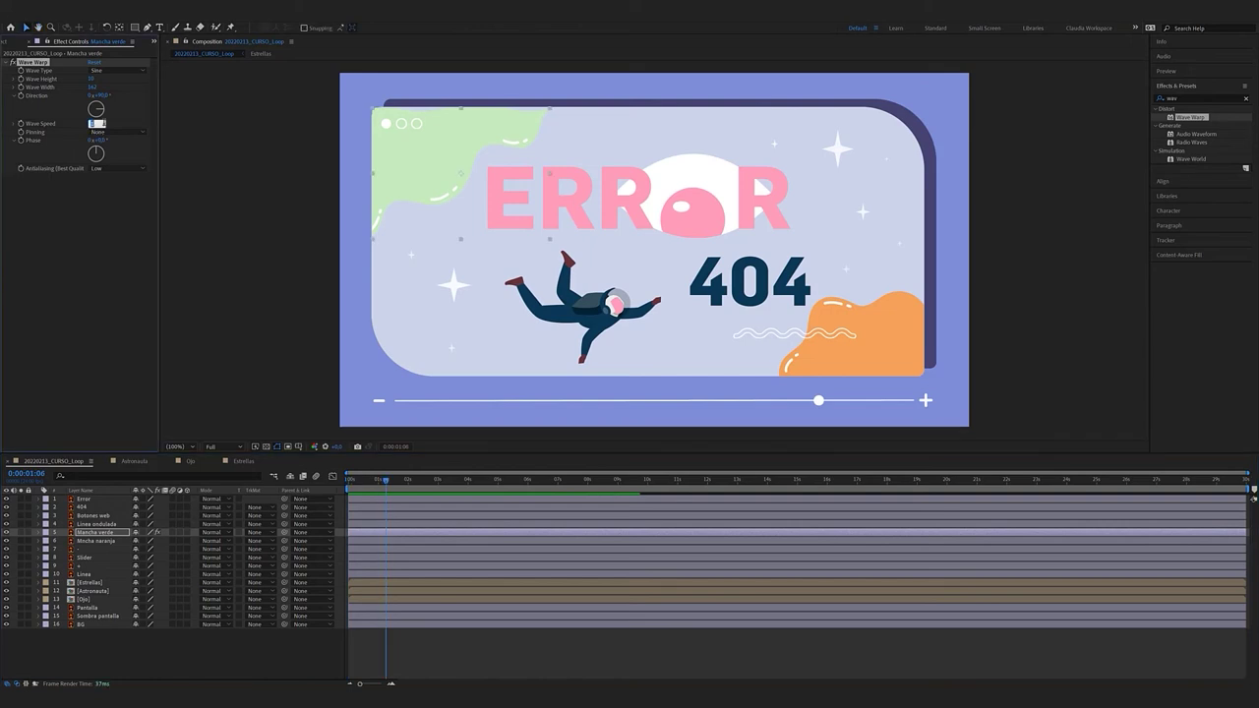
text(0.3)
key(Return)
drag(384, 481, 335, 481)
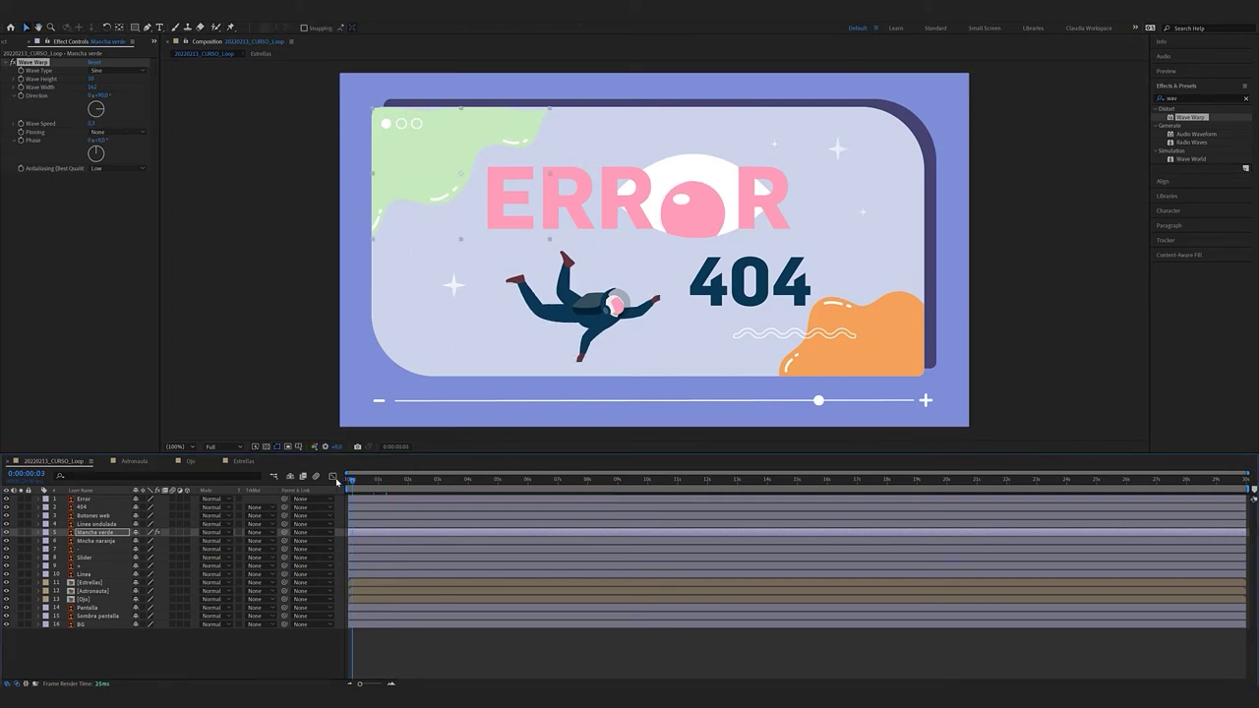
key(space)
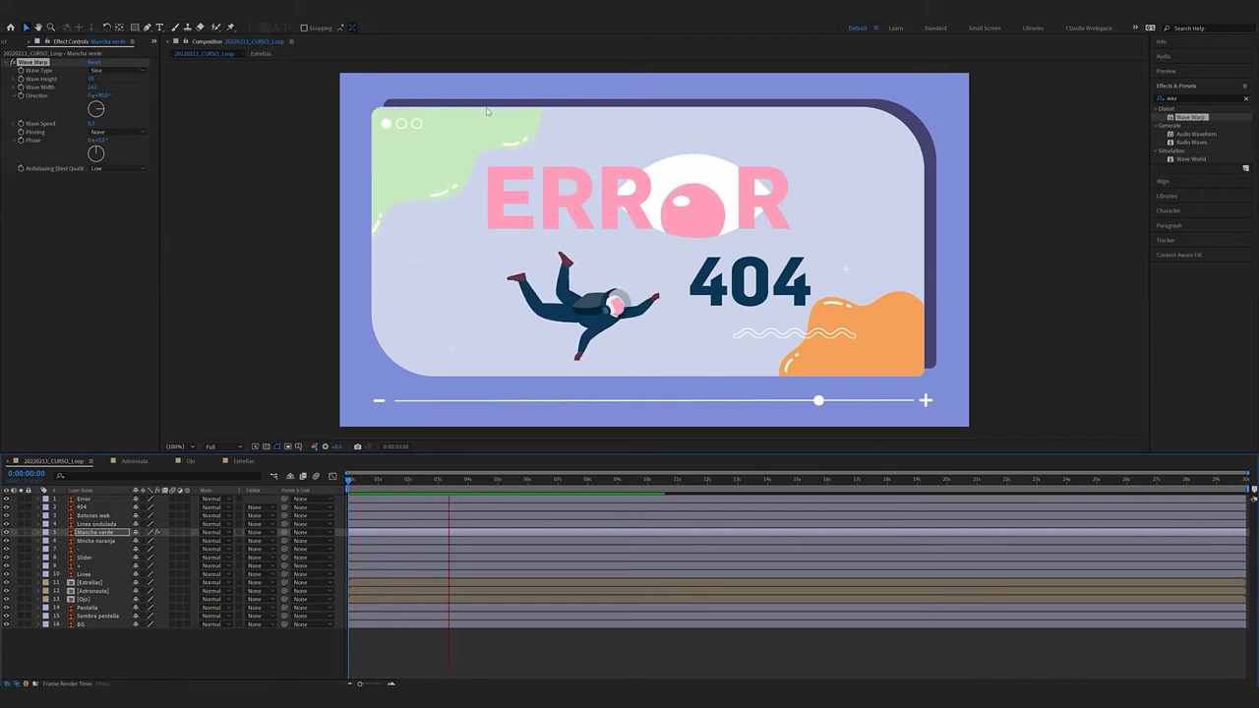
key(space)
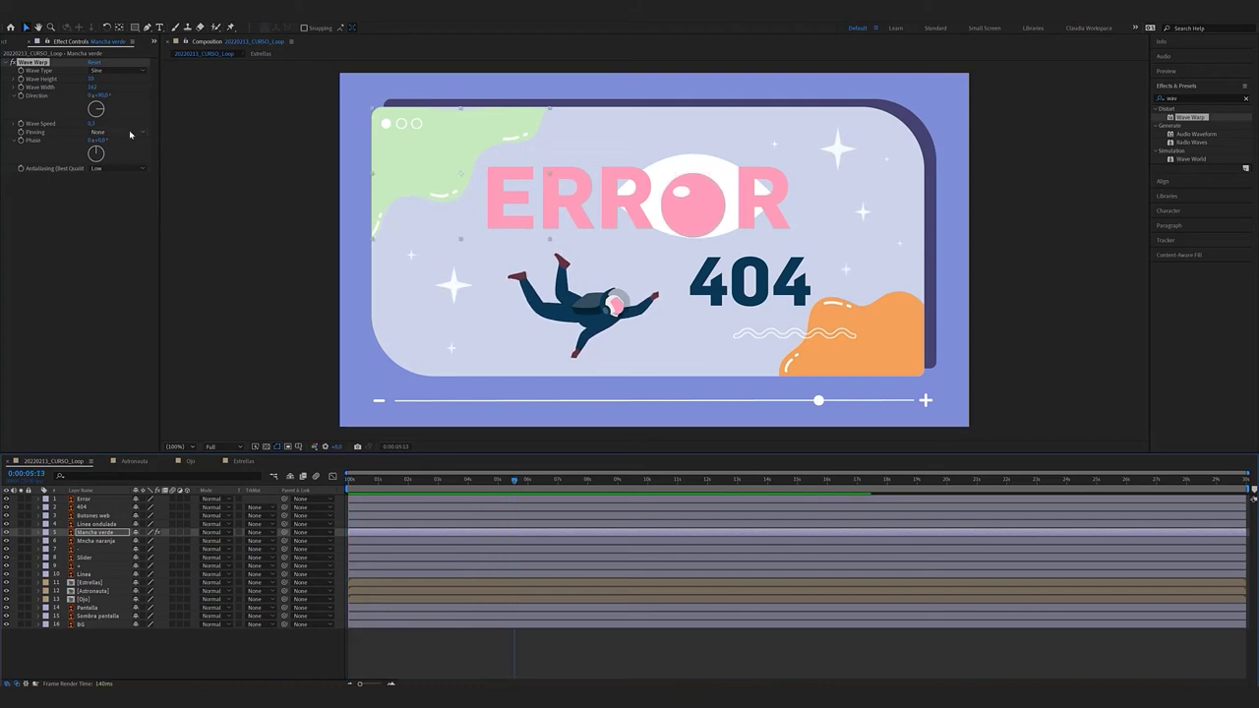
Set the green blob's Wave Warp Pinning to Top Edge and preview from the start
click(131, 132)
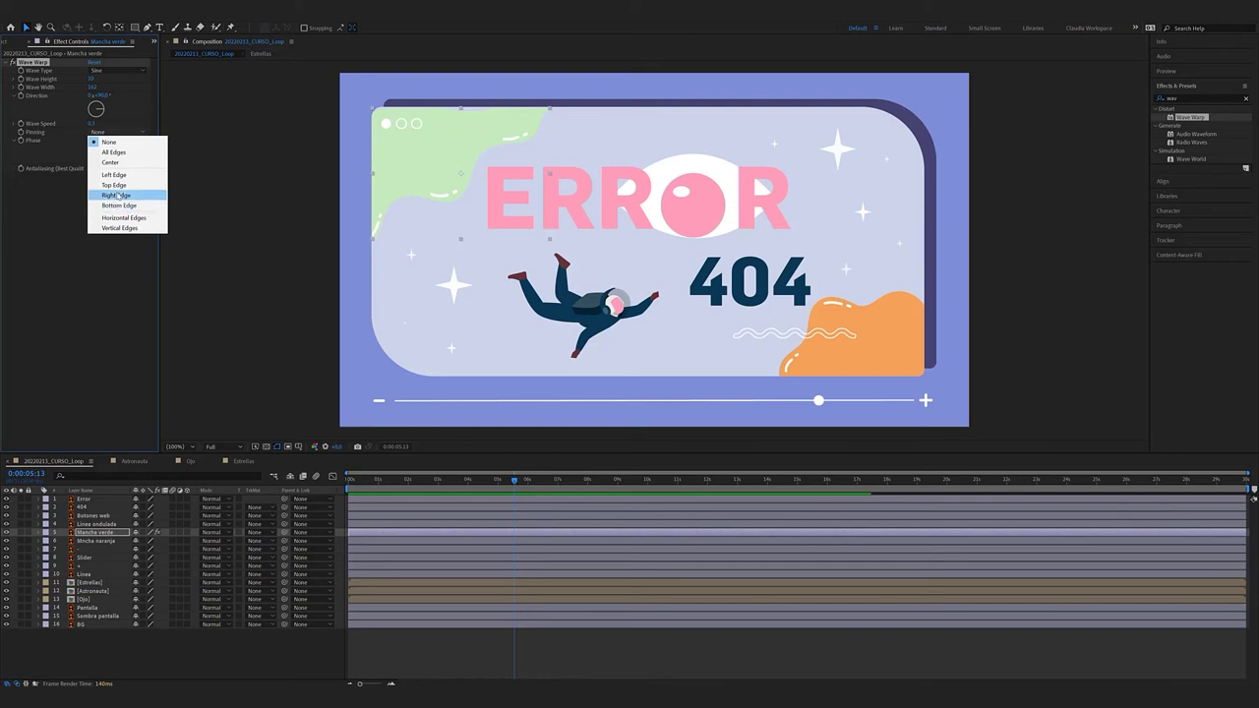
click(114, 185)
drag(368, 481, 315, 481)
key(space)
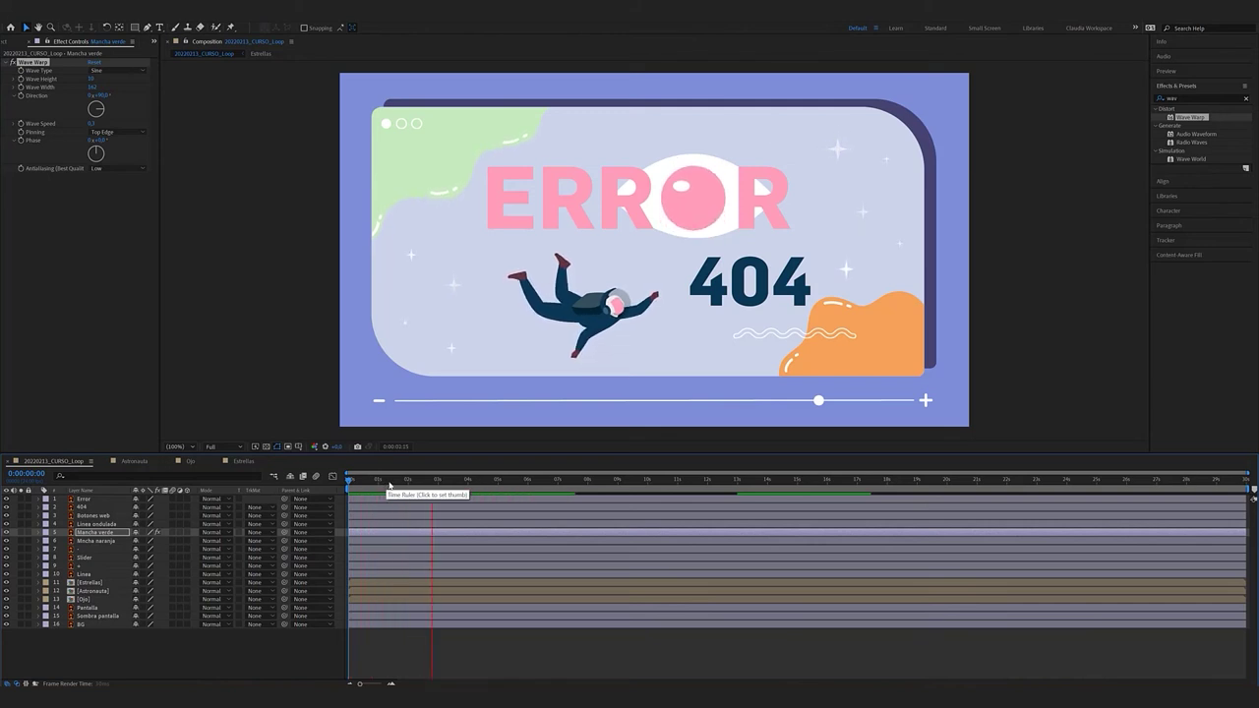
Set the green blob's Wave Height to 5, increase its Wave Width slightly and preview the motion
click(91, 81)
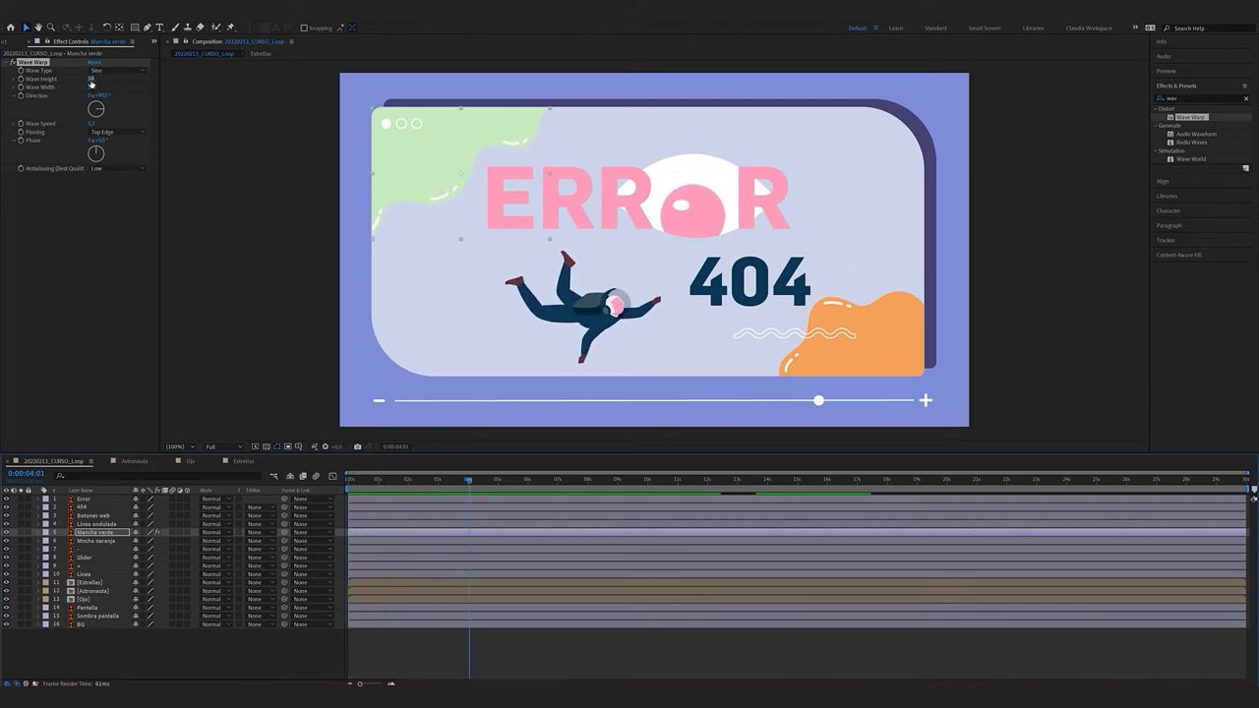
click(90, 78)
text(5)
key(Return)
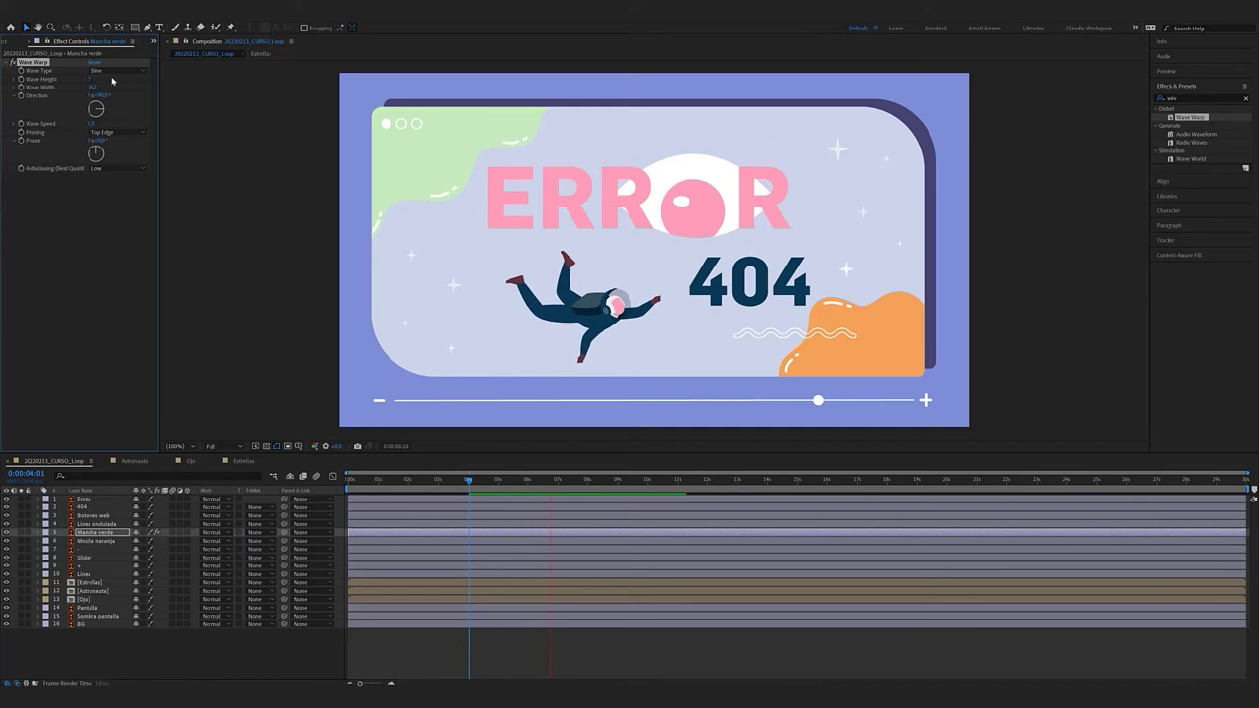
key(space)
drag(93, 87, 113, 86)
key(space)
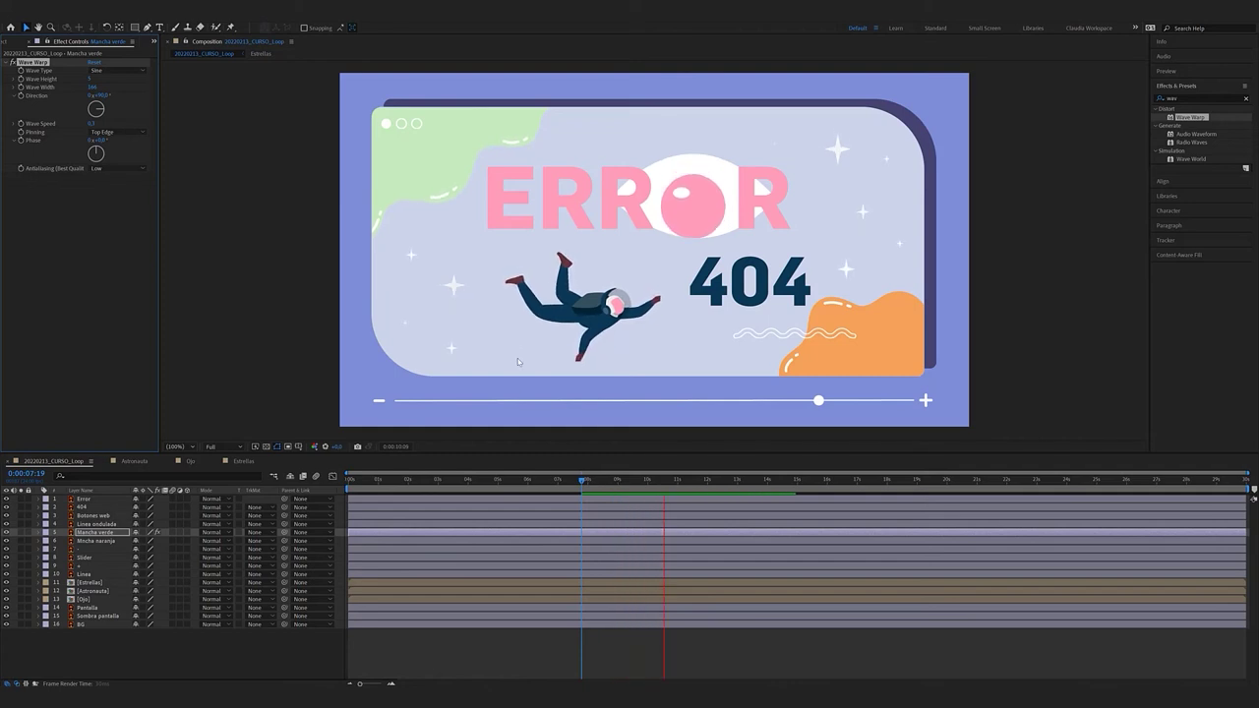
key(space)
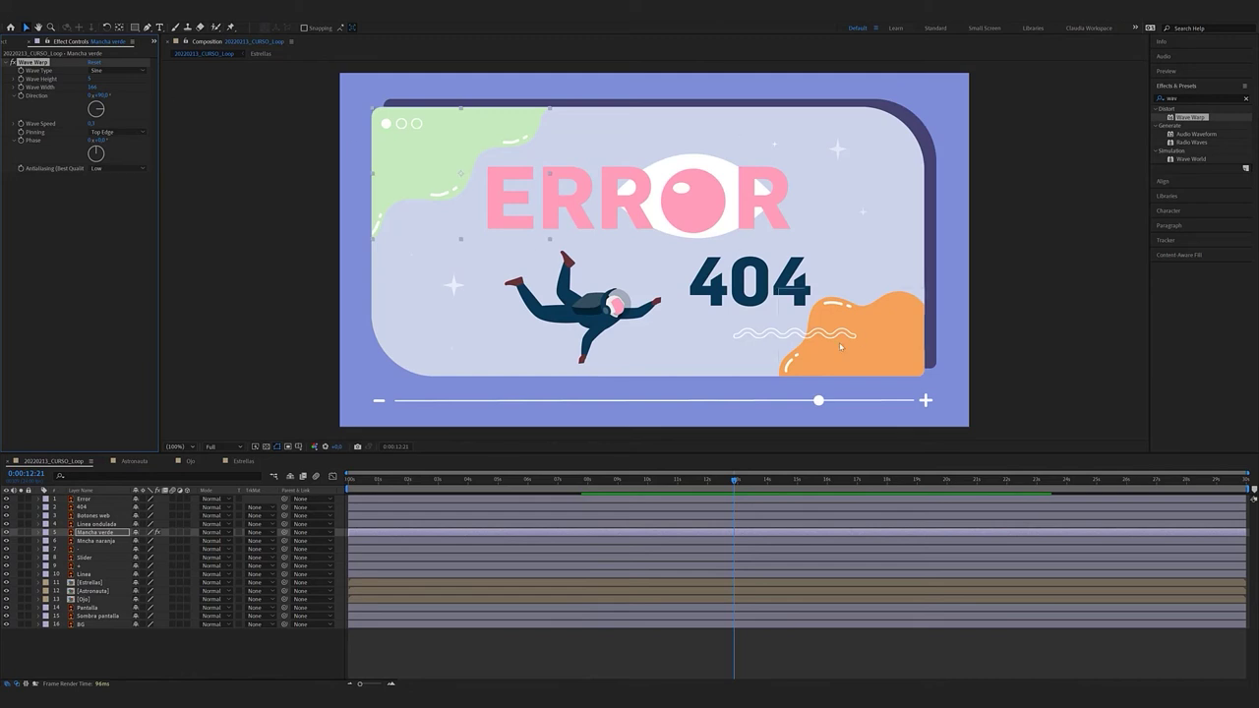
Apply Wave Warp to the orange blob layer with the playhead at the start, and increase its Wave Width
click(900, 308)
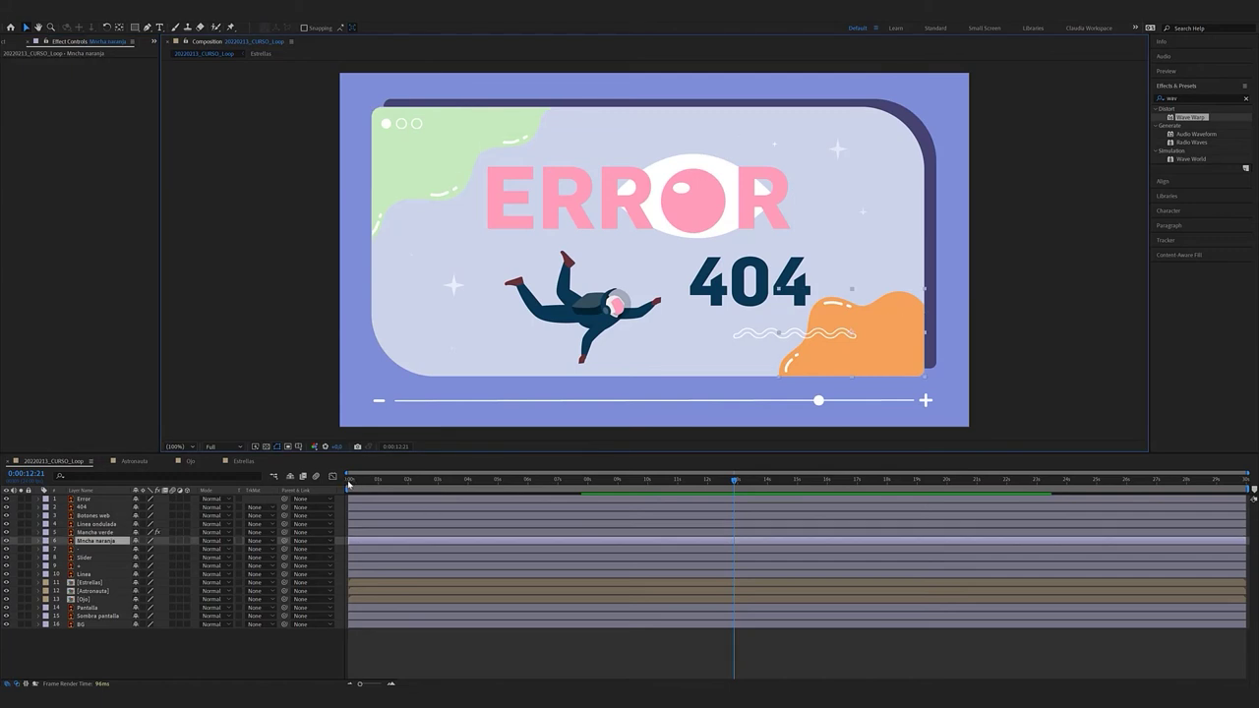
click(349, 481)
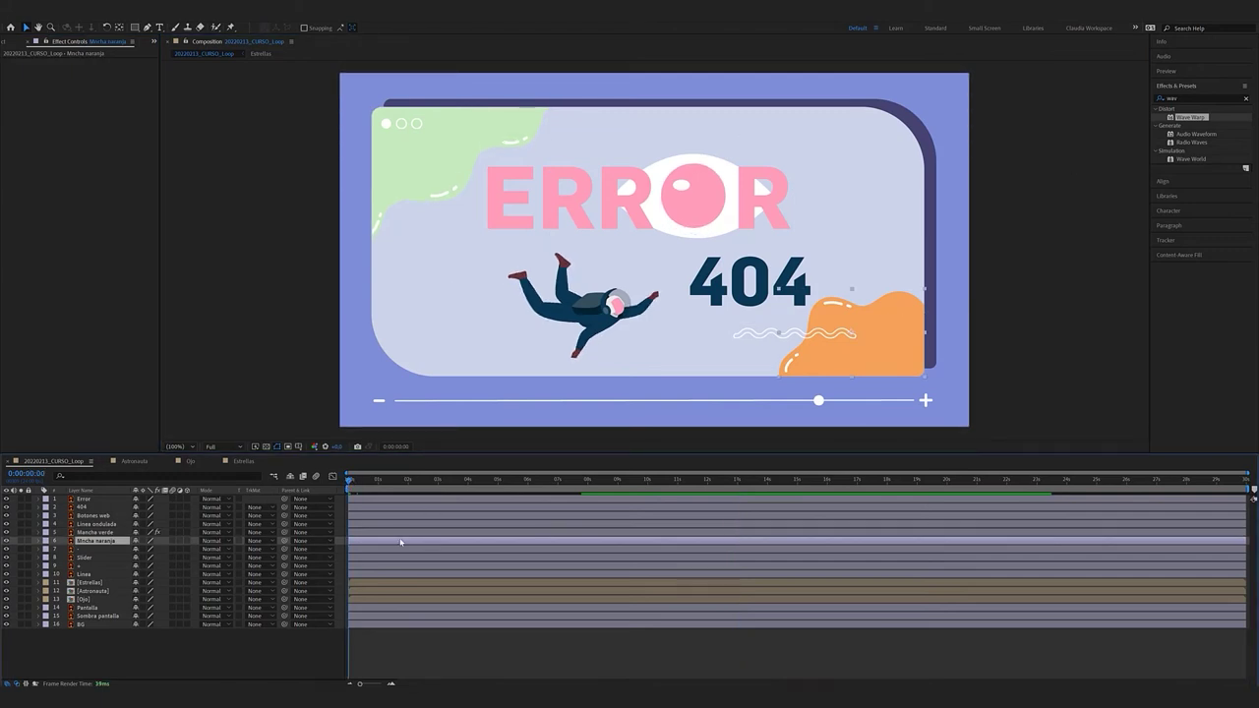
double_click(1189, 118)
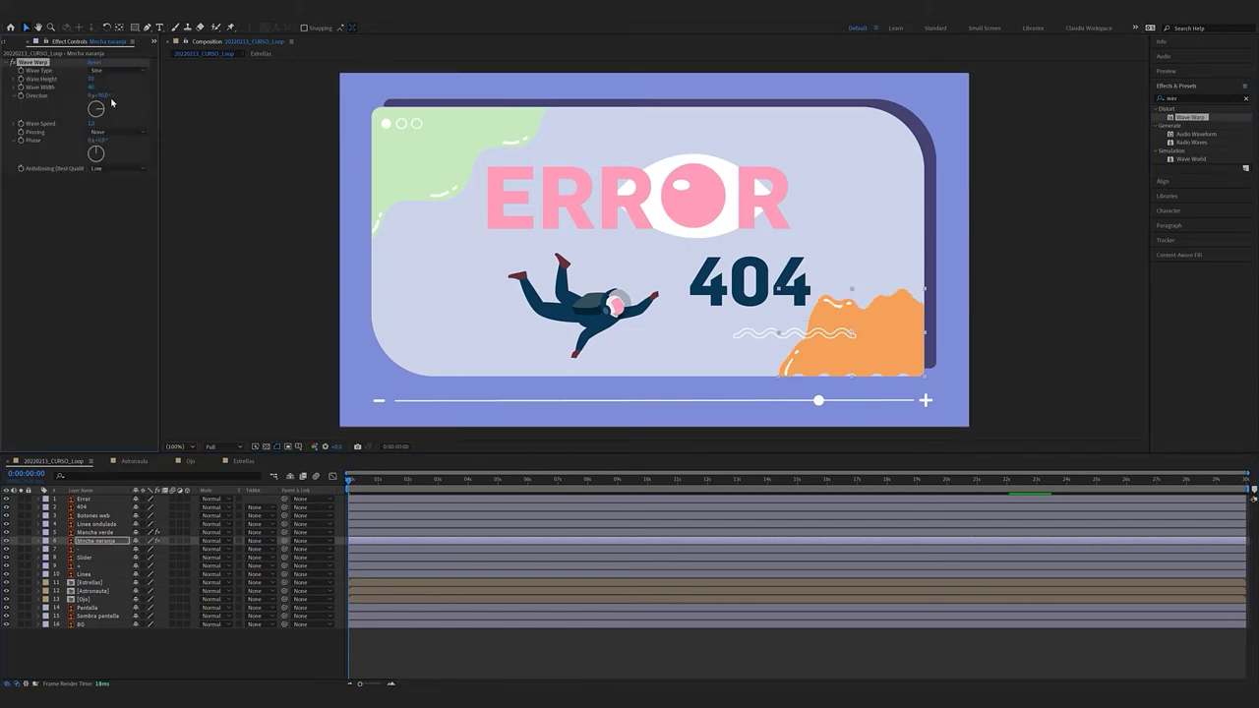
drag(92, 87, 924, 157)
key(space)
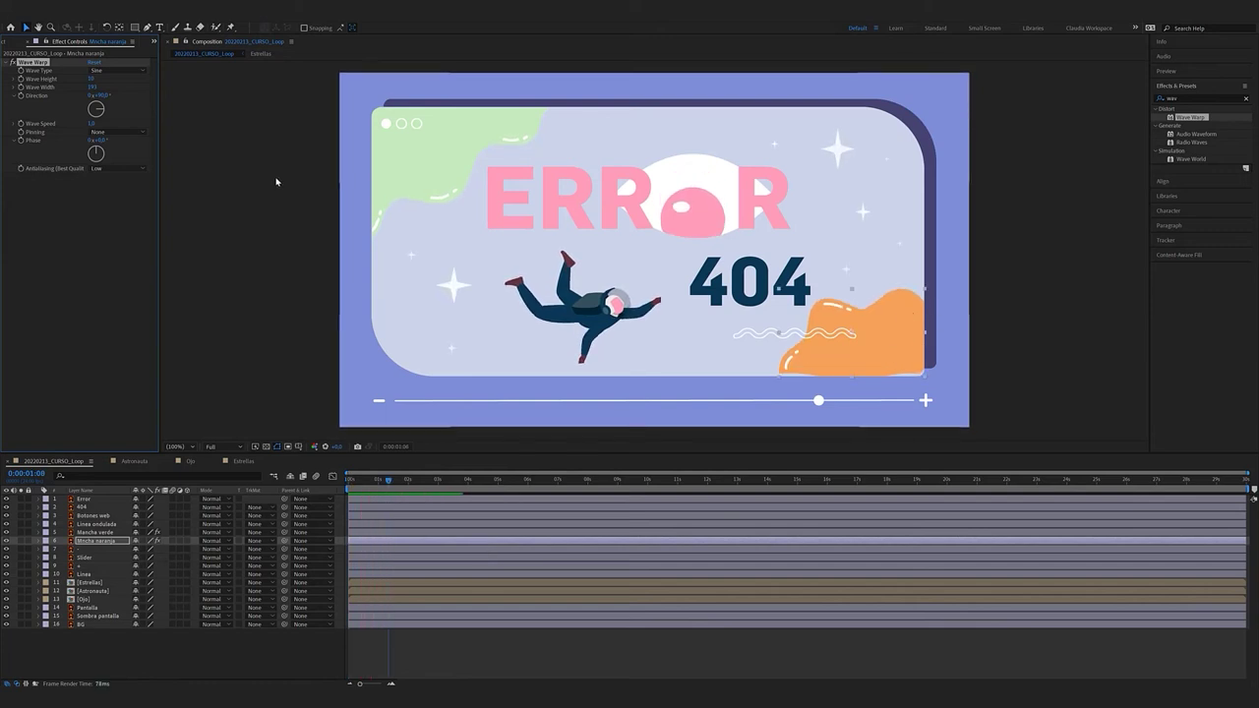
Set the orange blob's Wave Warp Pinning to Bottom Edge and preview the result
click(116, 132)
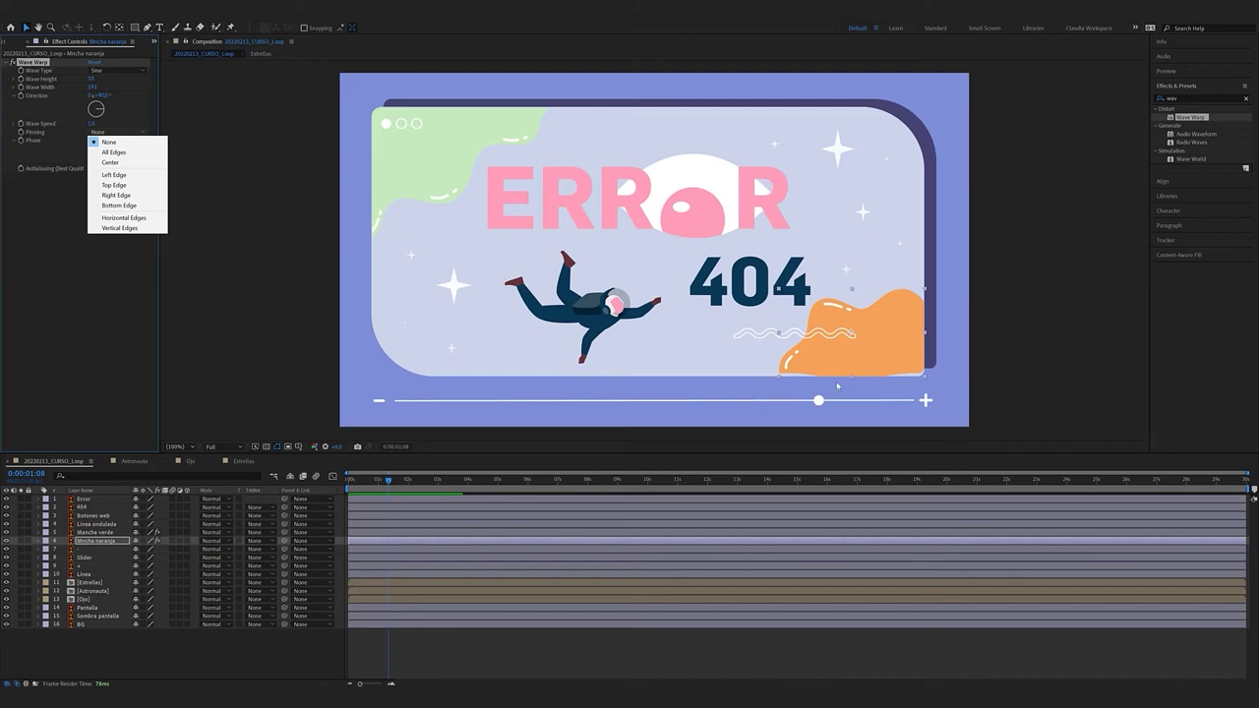
click(127, 206)
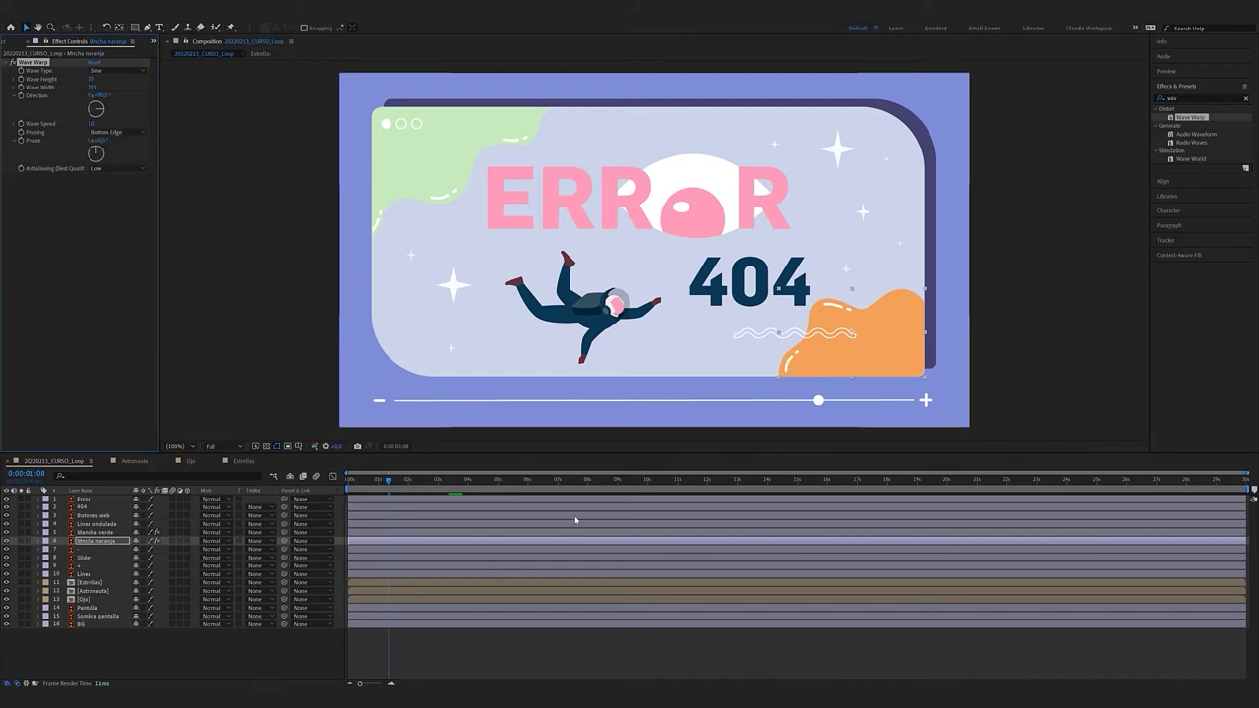
key(space)
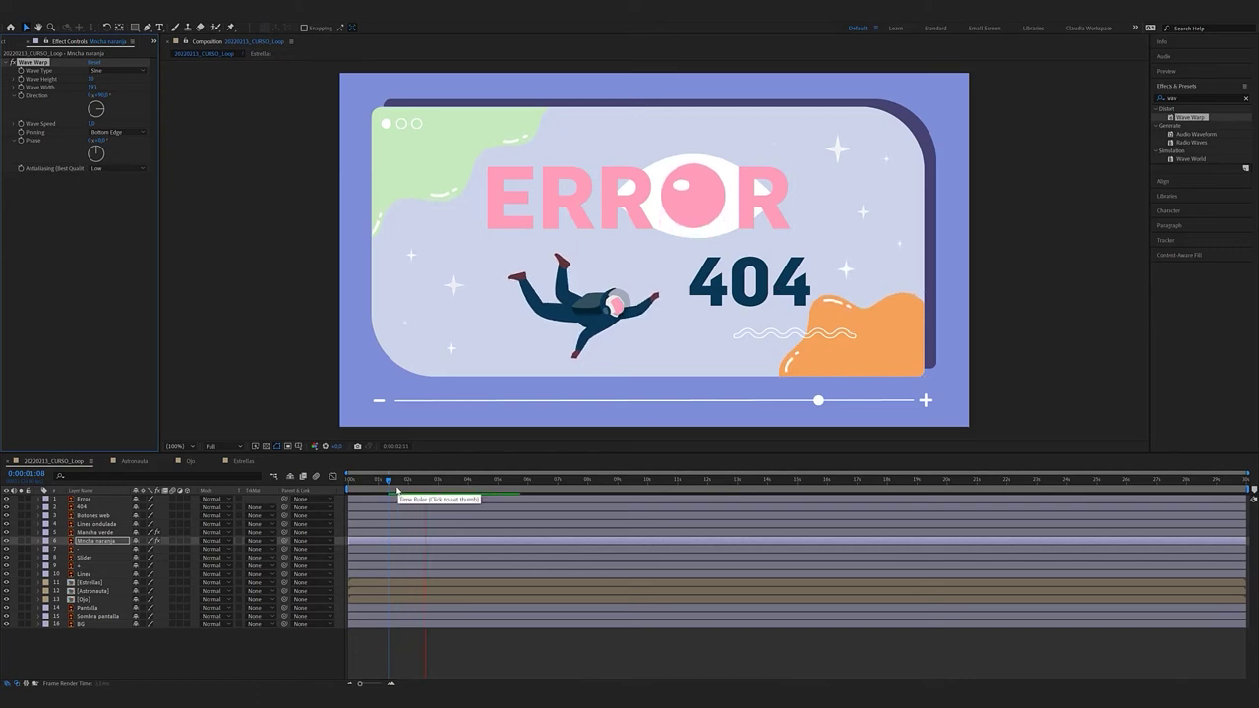
Set the orange blob's Wave Speed to 0.3 and preview the composition from the start
click(94, 123)
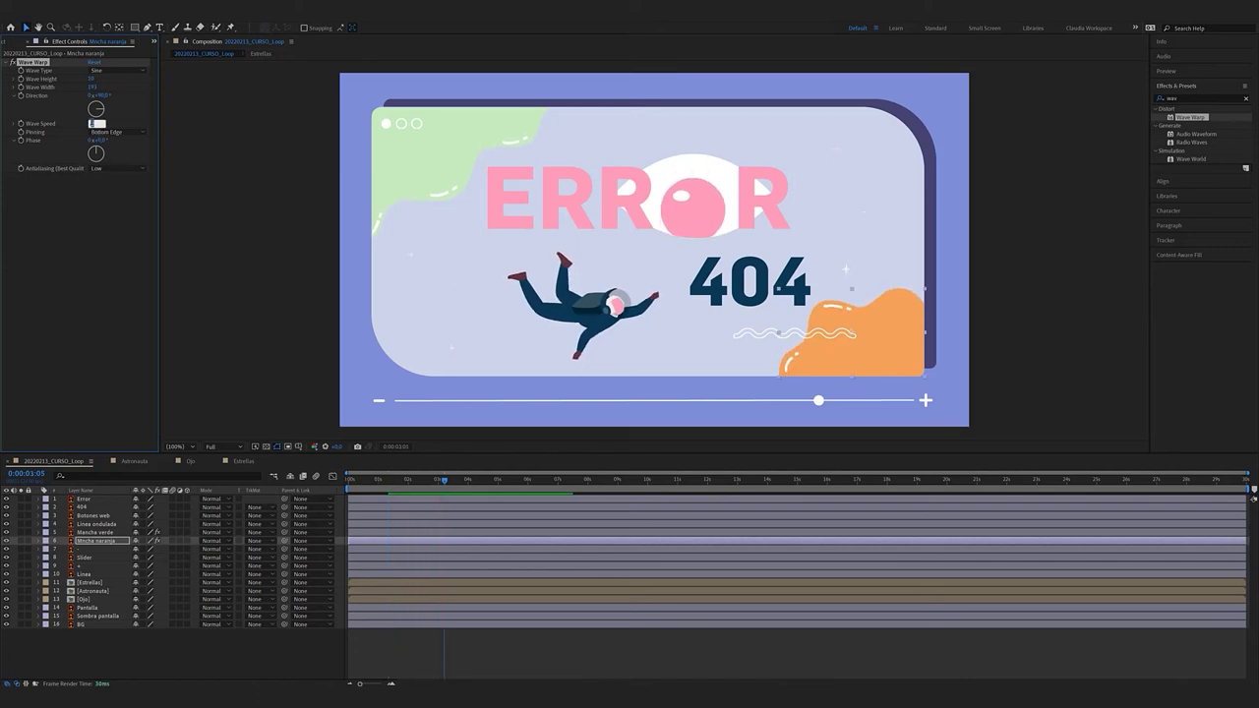
text(0,3)
key(Return)
key(space)
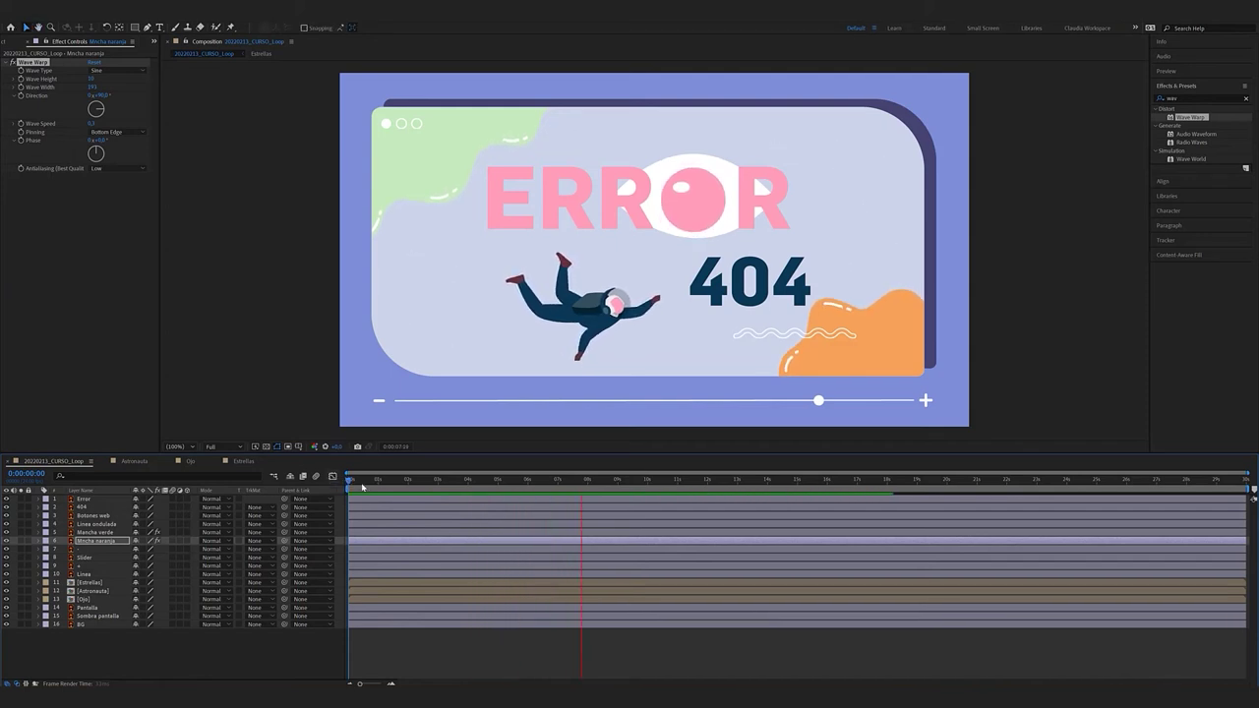
key(space)
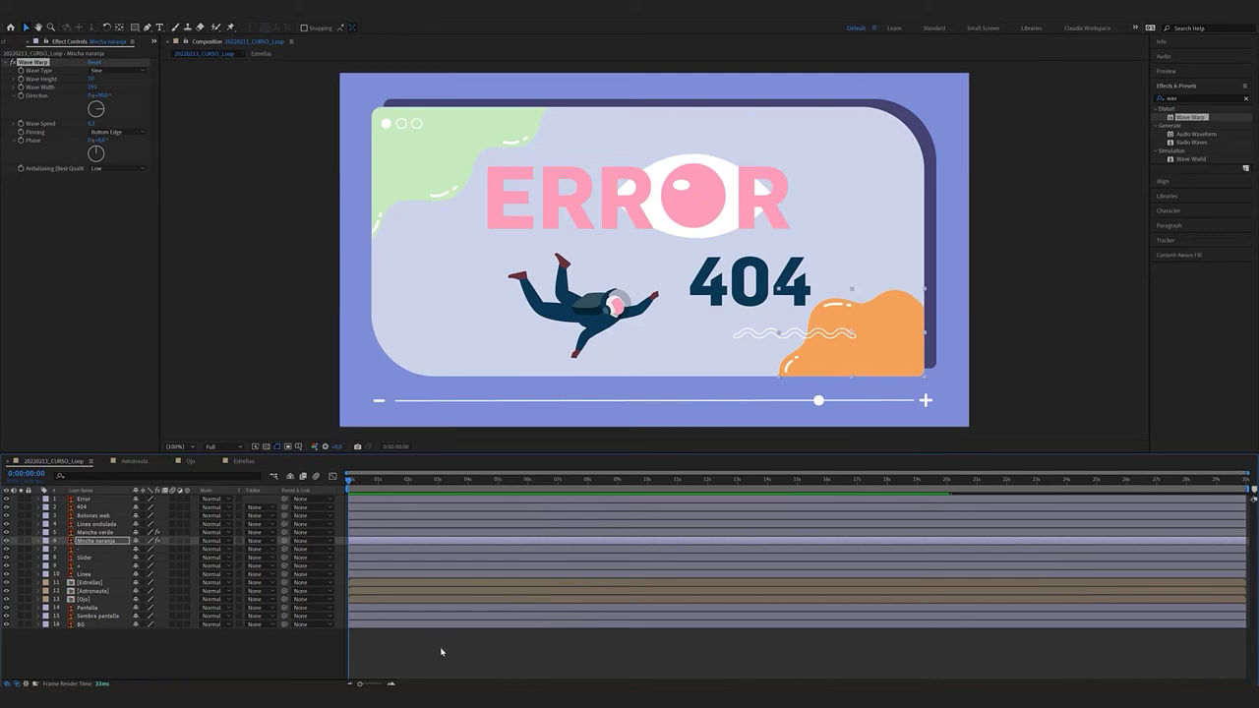
Create shapes from the Linea ondulada vector layer, the white wavy line below the 404 text
click(442, 651)
click(764, 332)
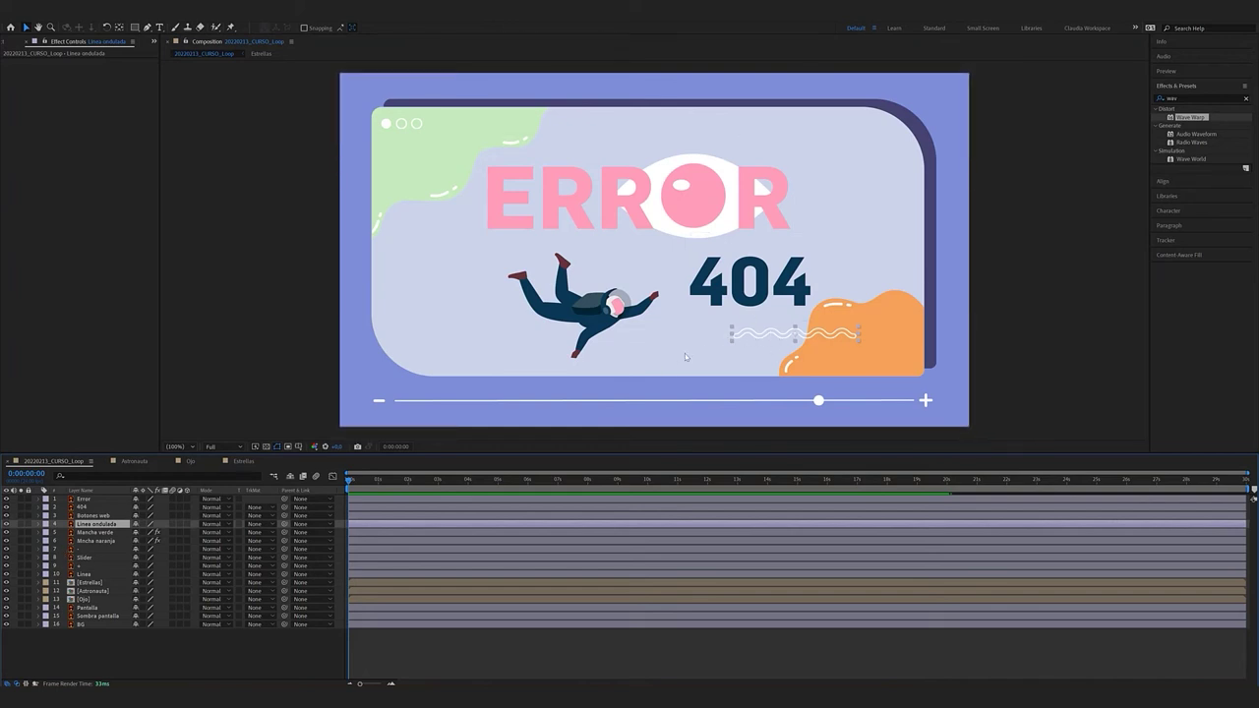
right_click(122, 526)
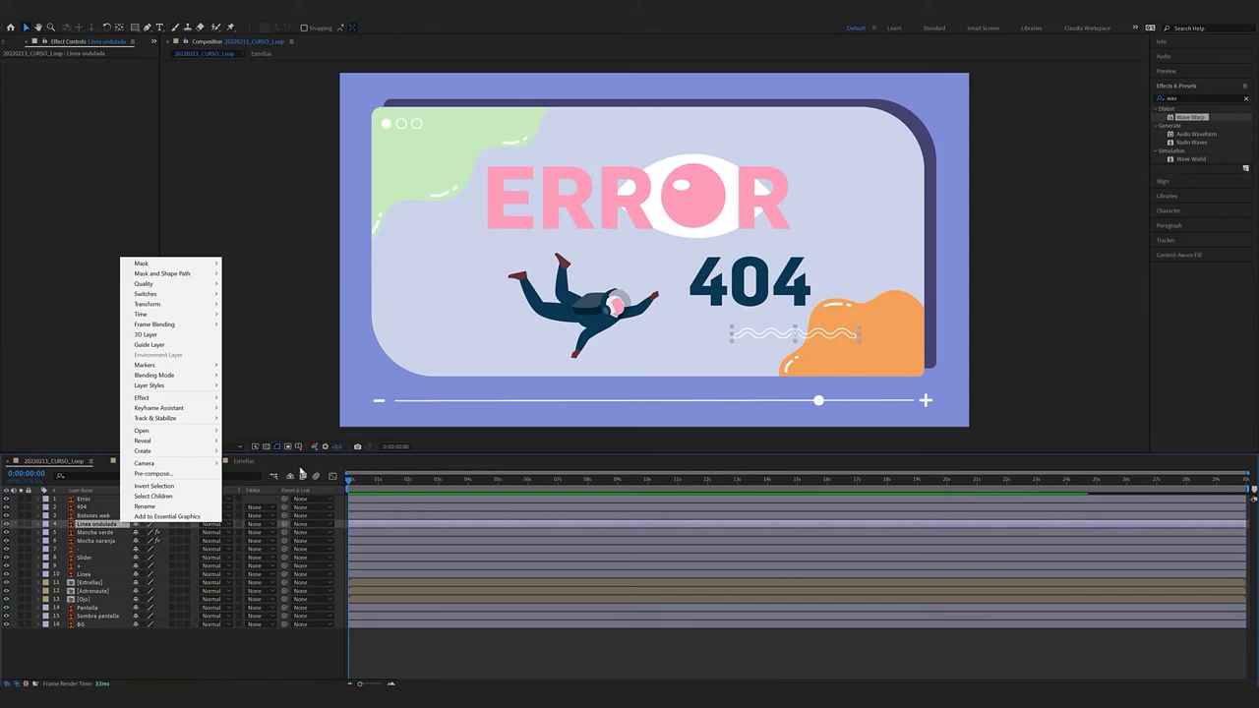
click(123, 529)
right_click(124, 528)
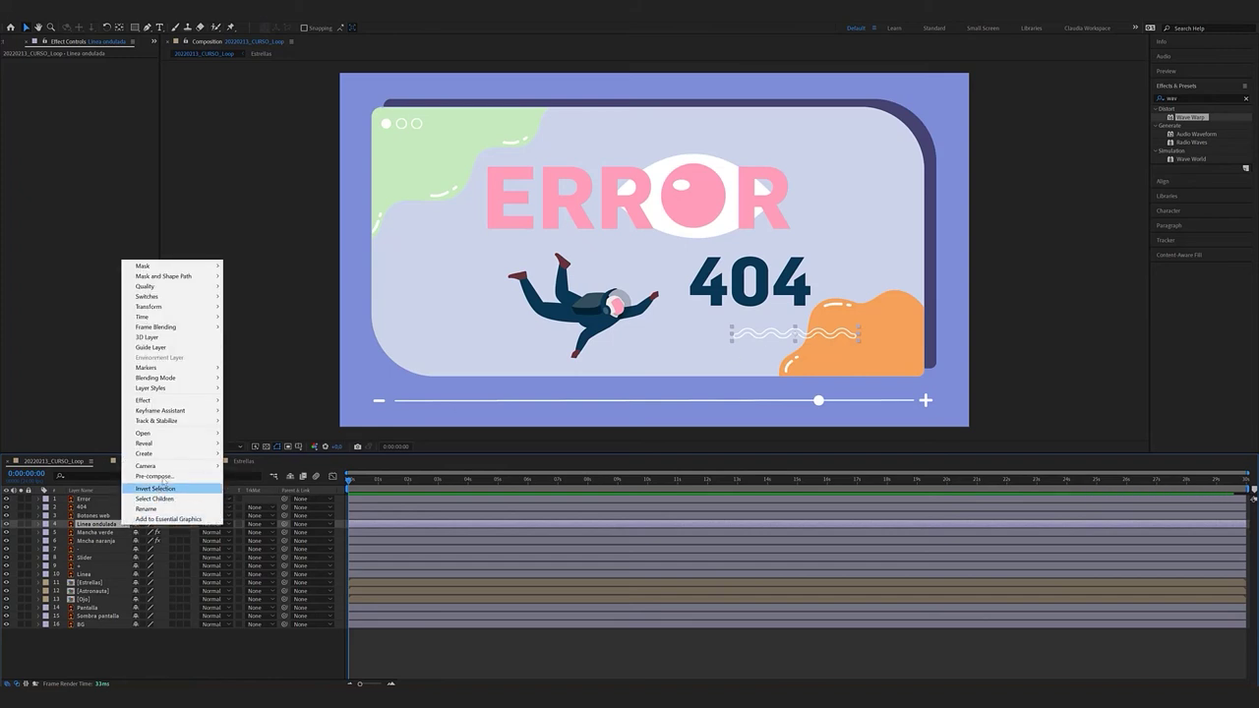
mouse_move(191, 453)
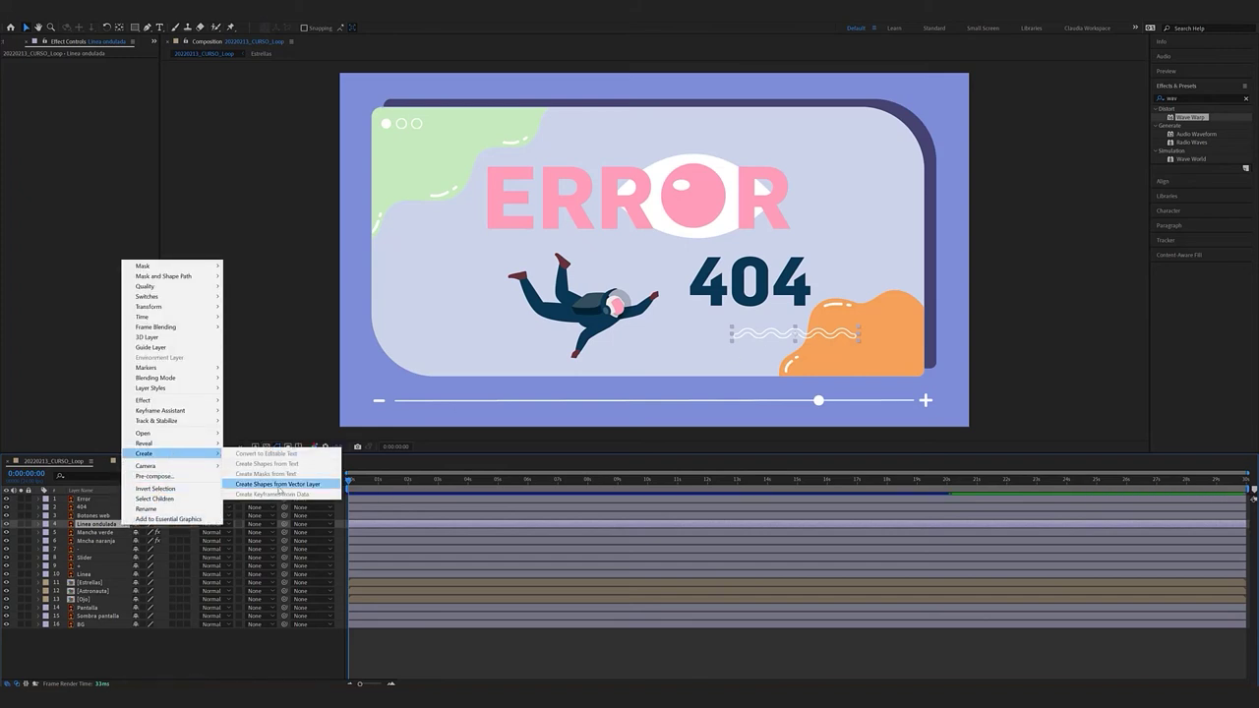
click(278, 484)
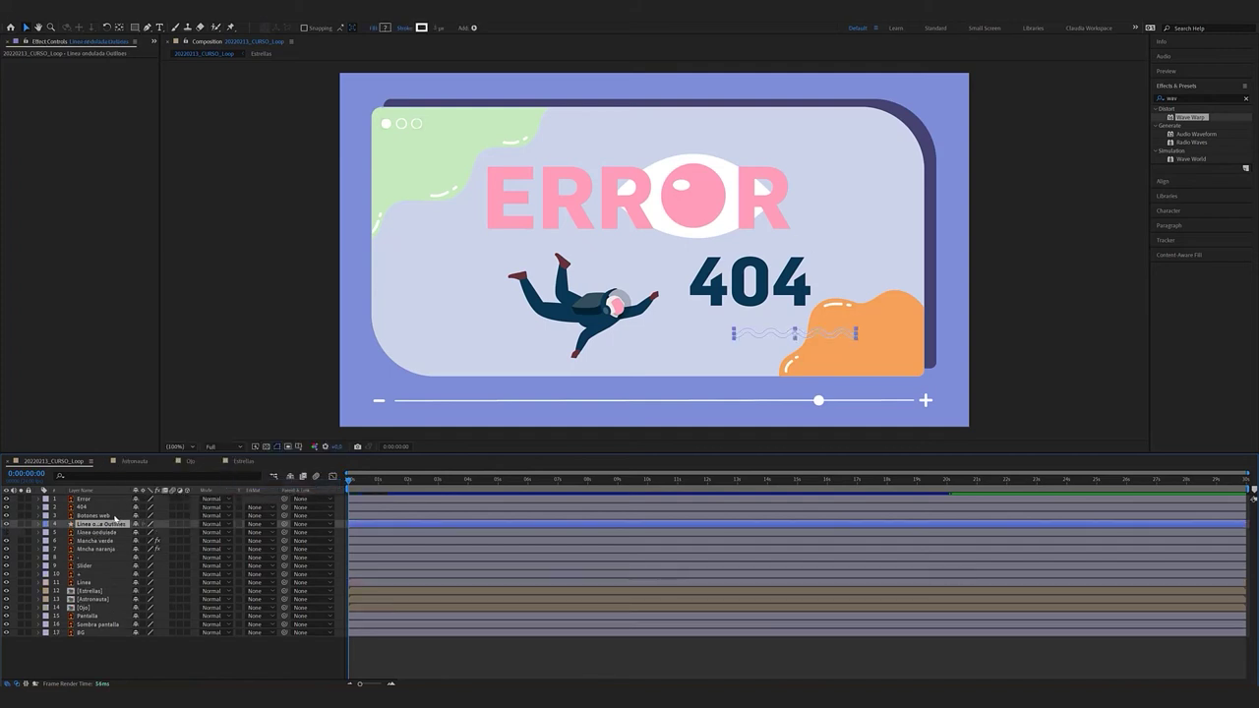
Delete the original Linea ondulada vector layer, keeping only its outlines shape layer
click(120, 532)
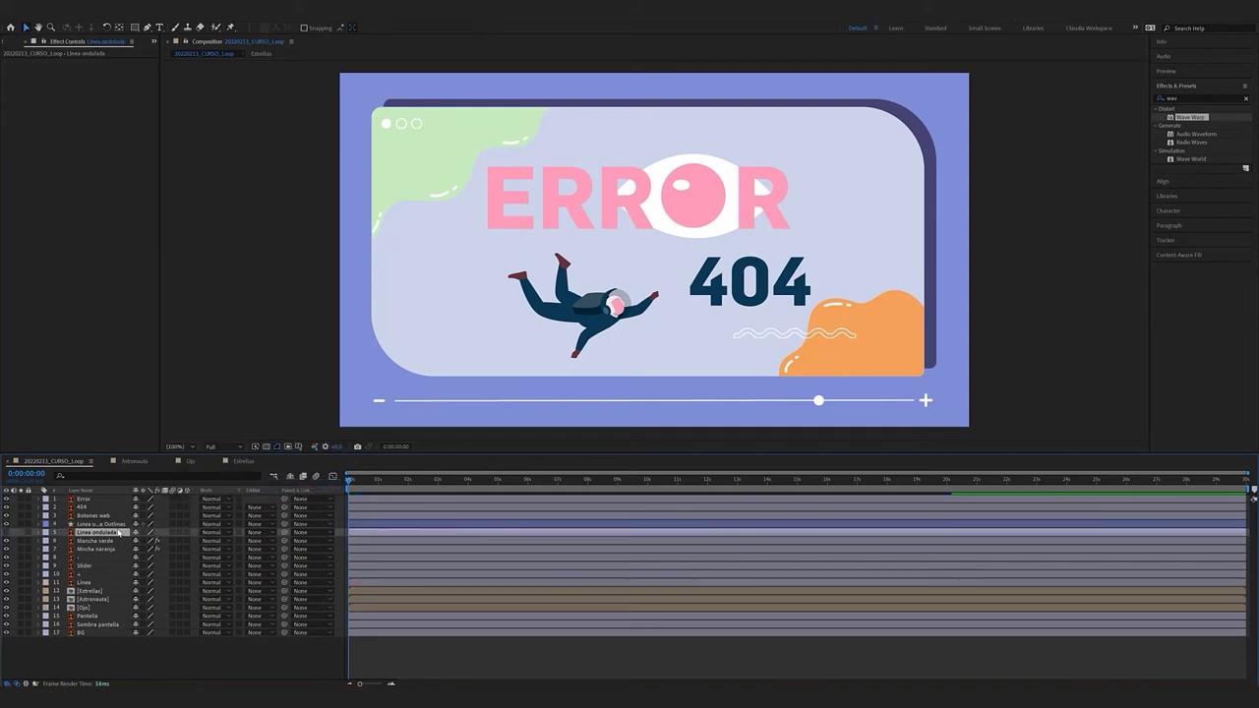
key(Delete)
click(108, 523)
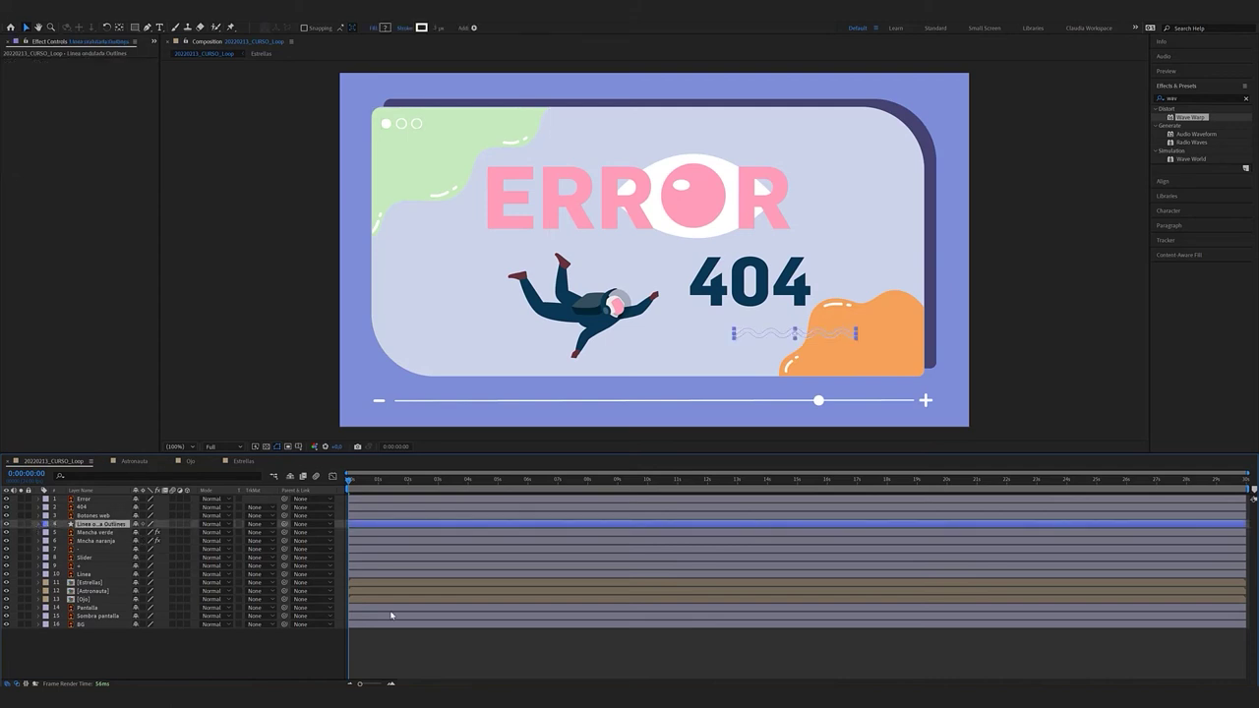
click(394, 647)
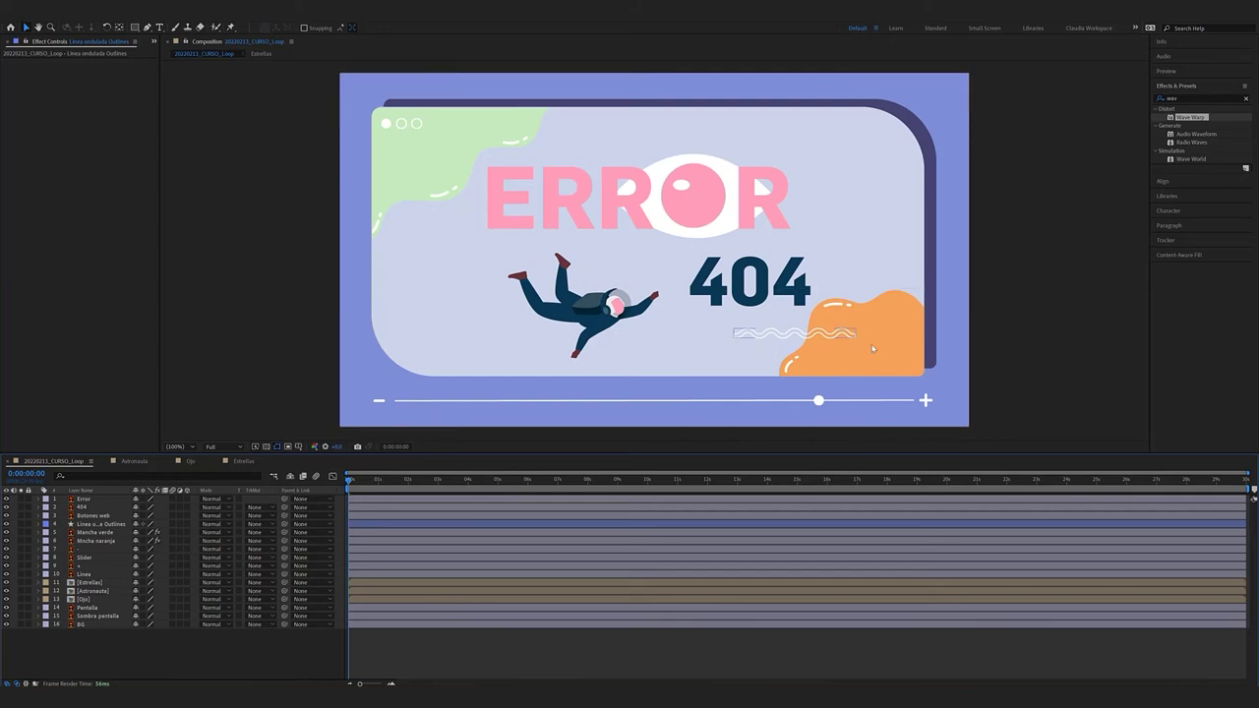
Add Trim Paths to the wavy line's outlines layer and expand its Start, End and Offset properties
click(40, 523)
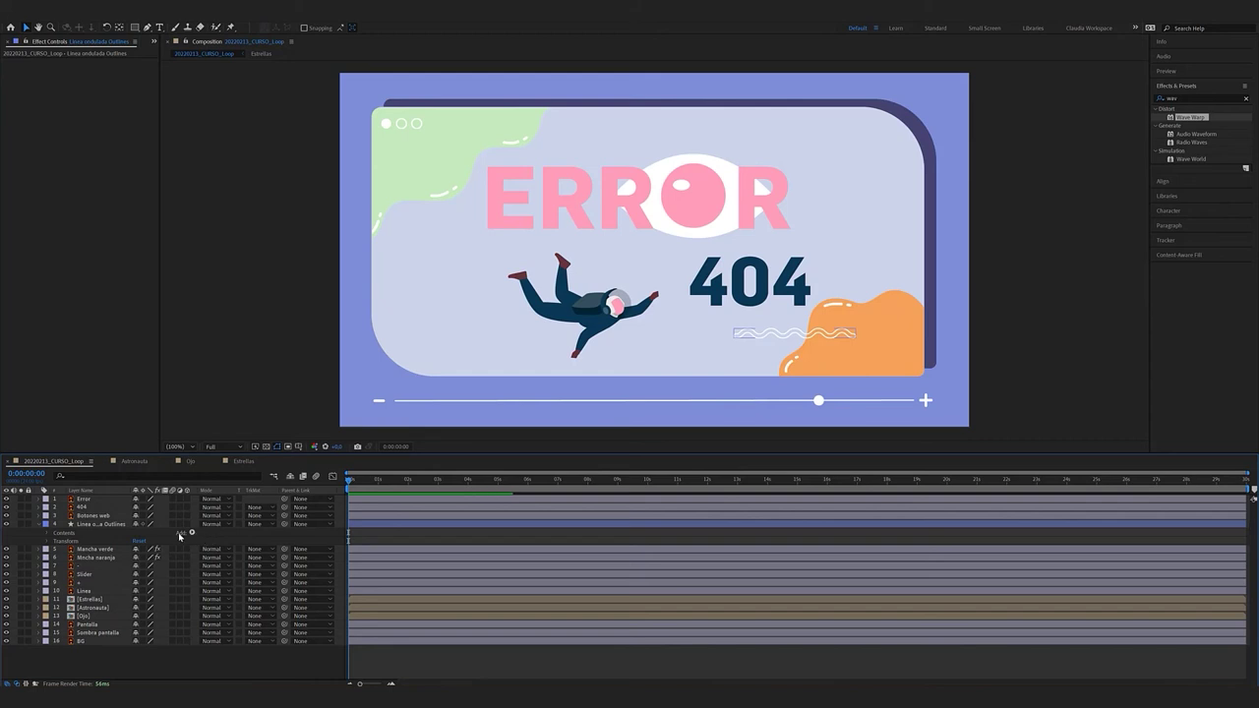
click(191, 534)
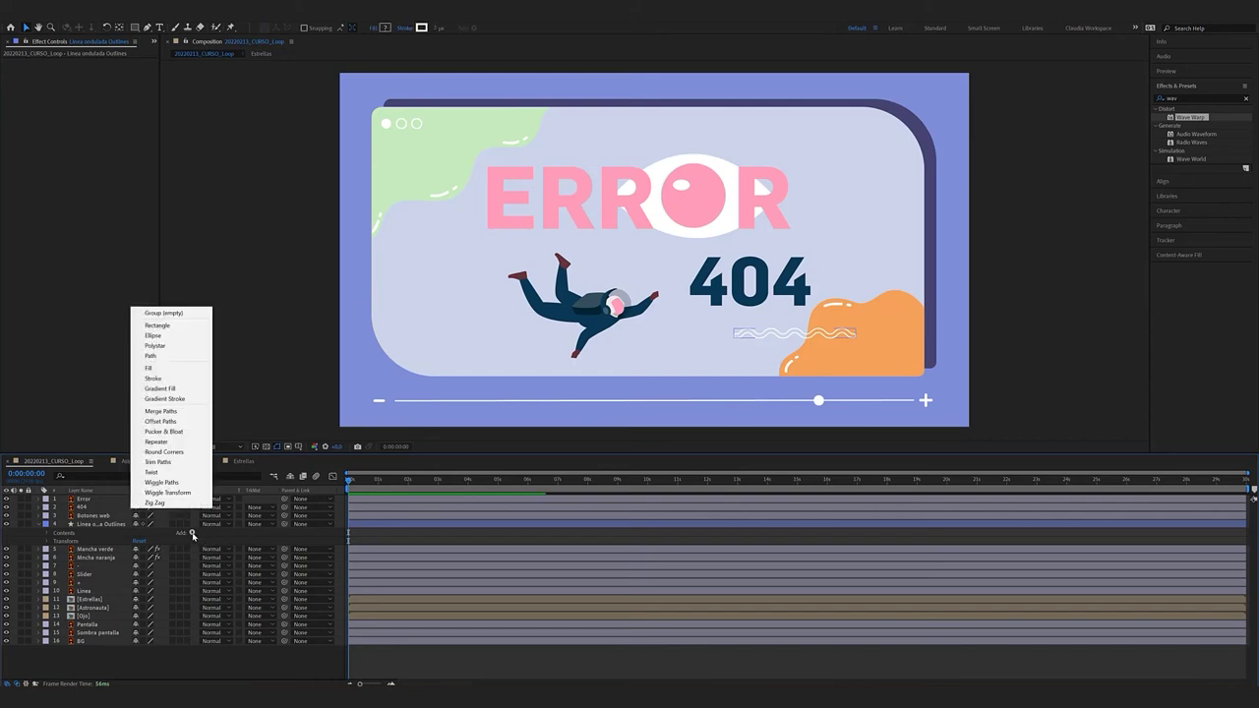
click(157, 461)
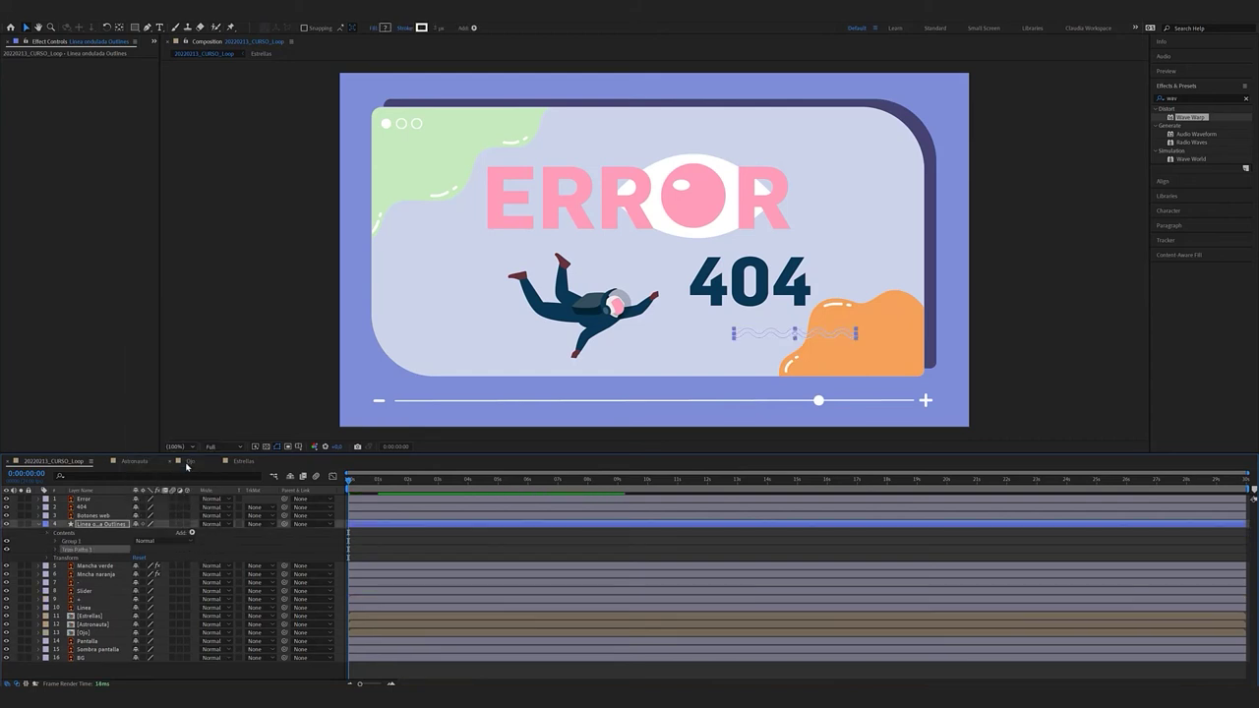
click(55, 550)
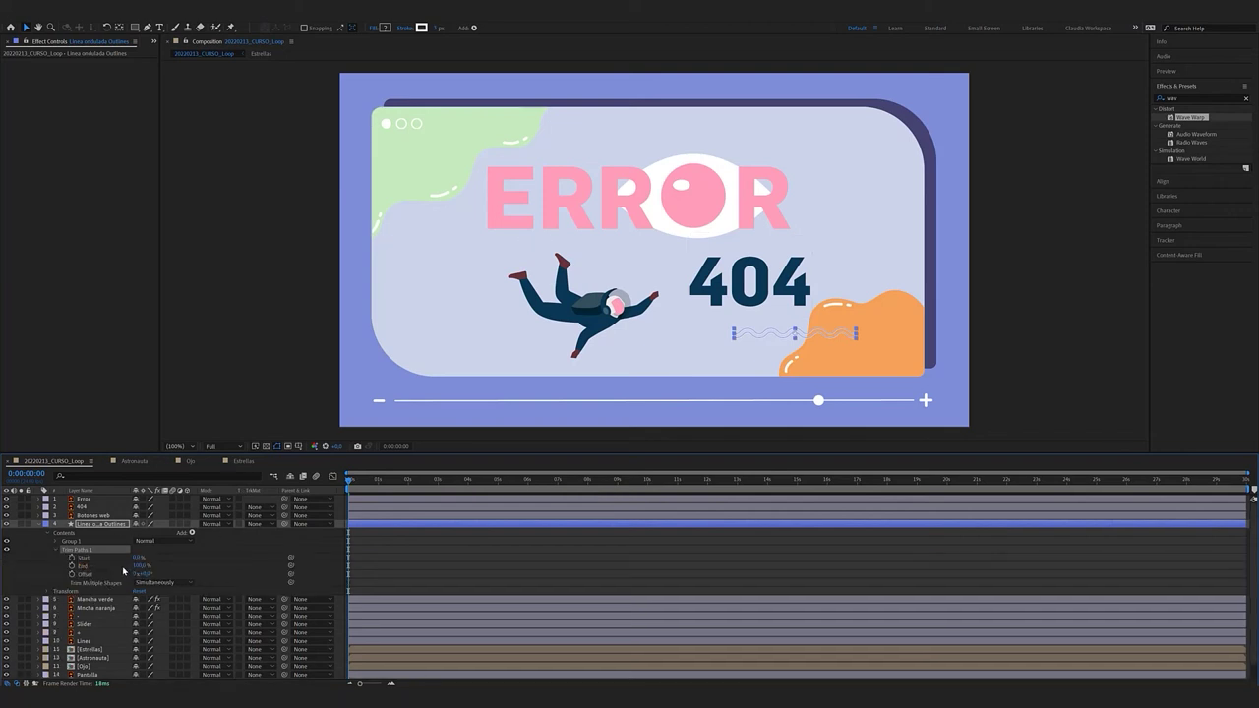
Set the End value of the wavy line's Trim Paths to 50%
click(385, 561)
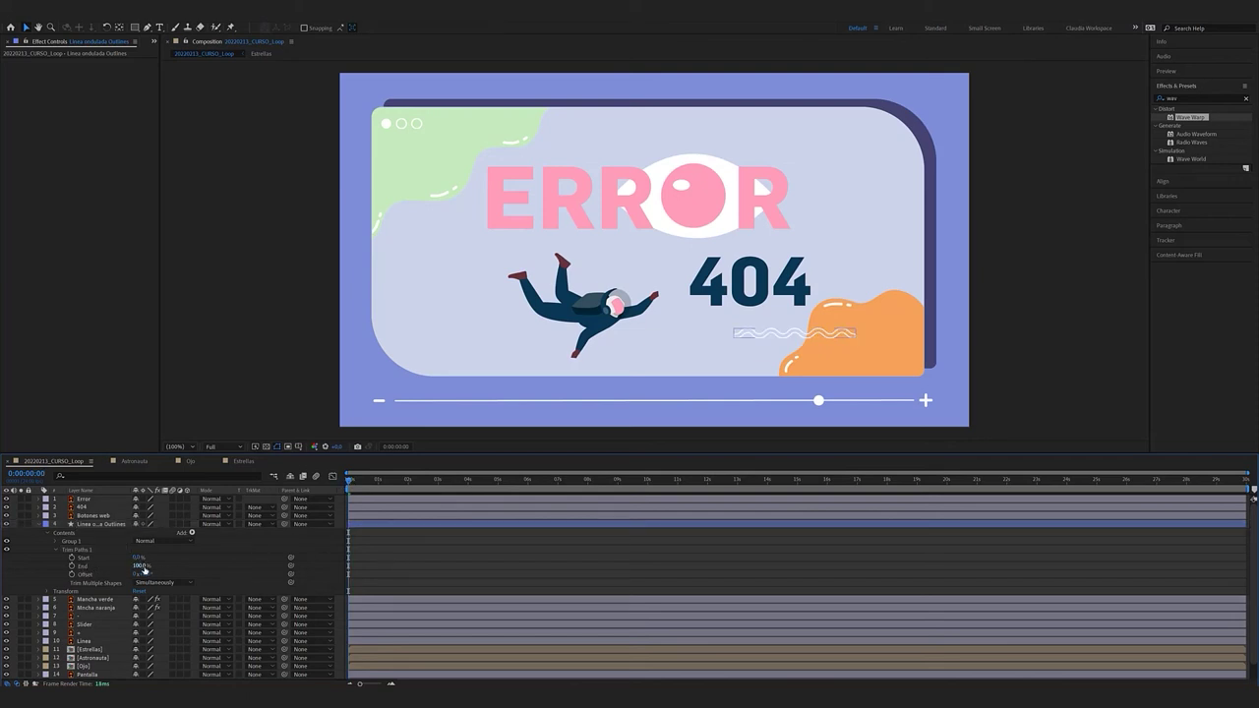
drag(141, 569, 264, 532)
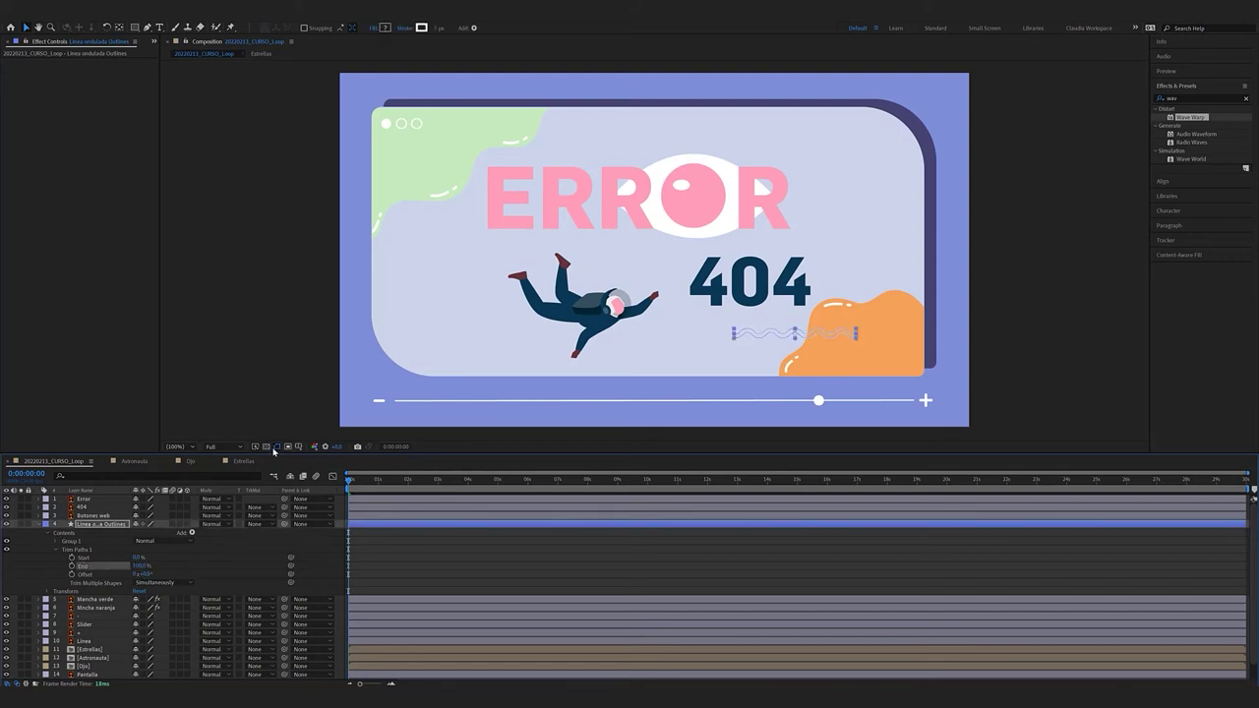
mouse_move(140, 568)
mouse_down()
mouse_move(42, 567)
mouse_move(140, 569)
mouse_up()
click(141, 567)
text(0)
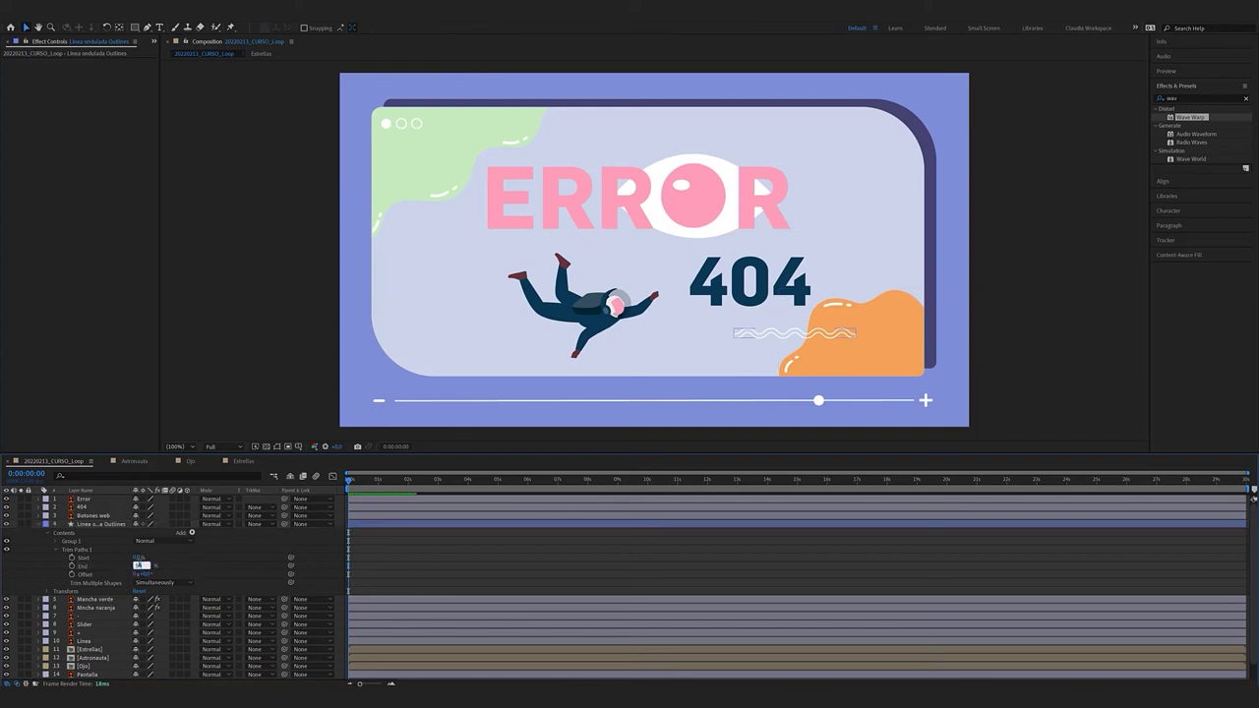
key(Escape)
Keyframe the wavy line's Trim Paths Offset from 0 at the start to one full revolution at 0:00:01:06
drag(148, 574, 377, 582)
key(ctrl+z)
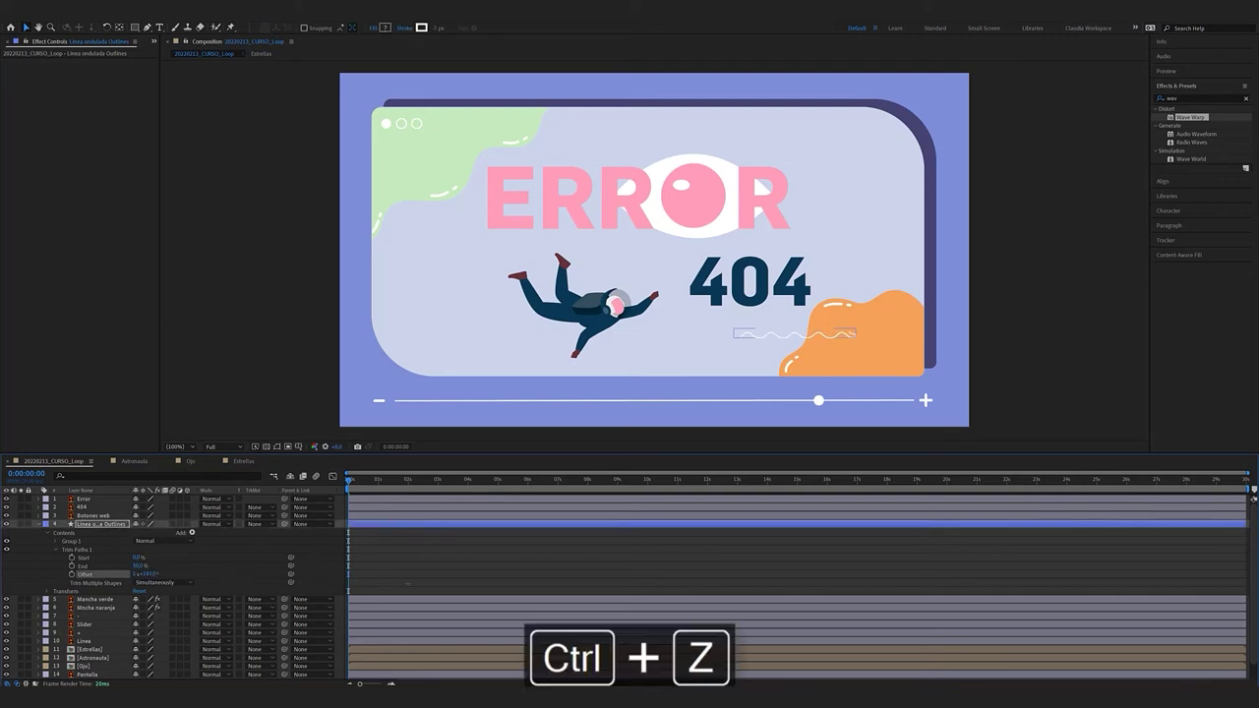
click(79, 574)
key(ctrl+shift+Right)
key(ctrl+shift+Right)
key(ctrl+shift+Right)
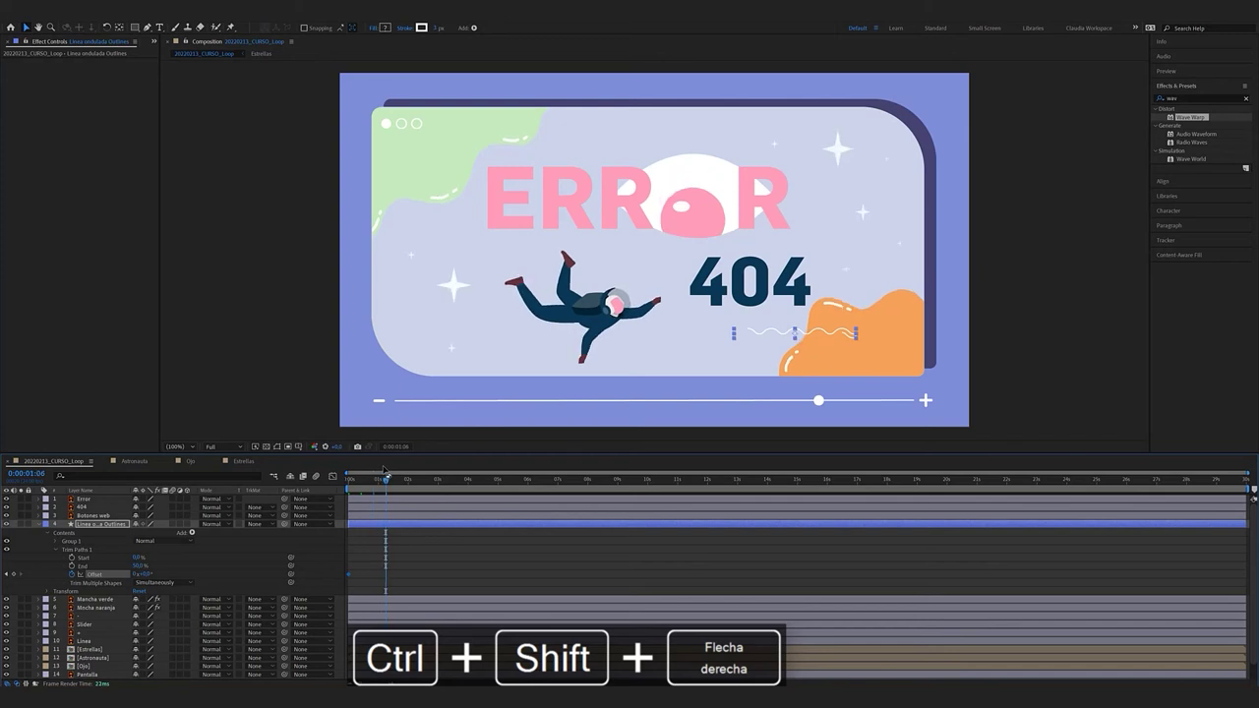
click(136, 575)
text(1)
key(Return)
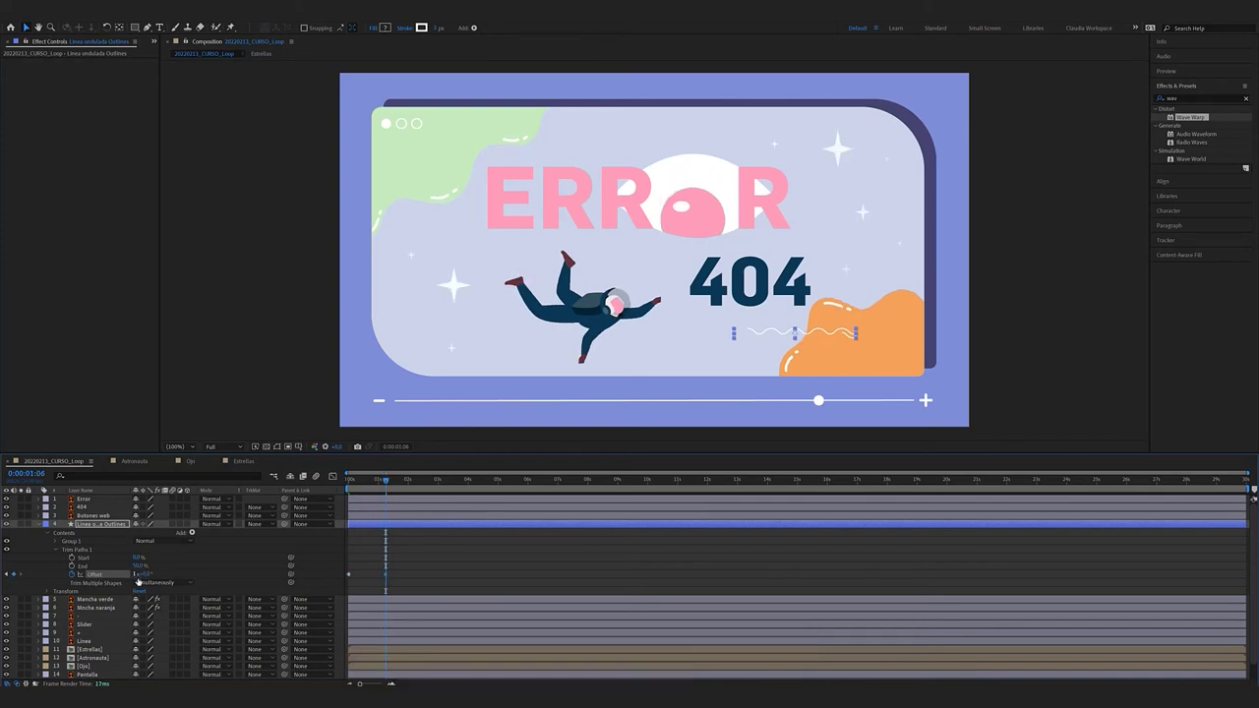
Preview the wavy line's Offset animation from the start of the composition
key(Home)
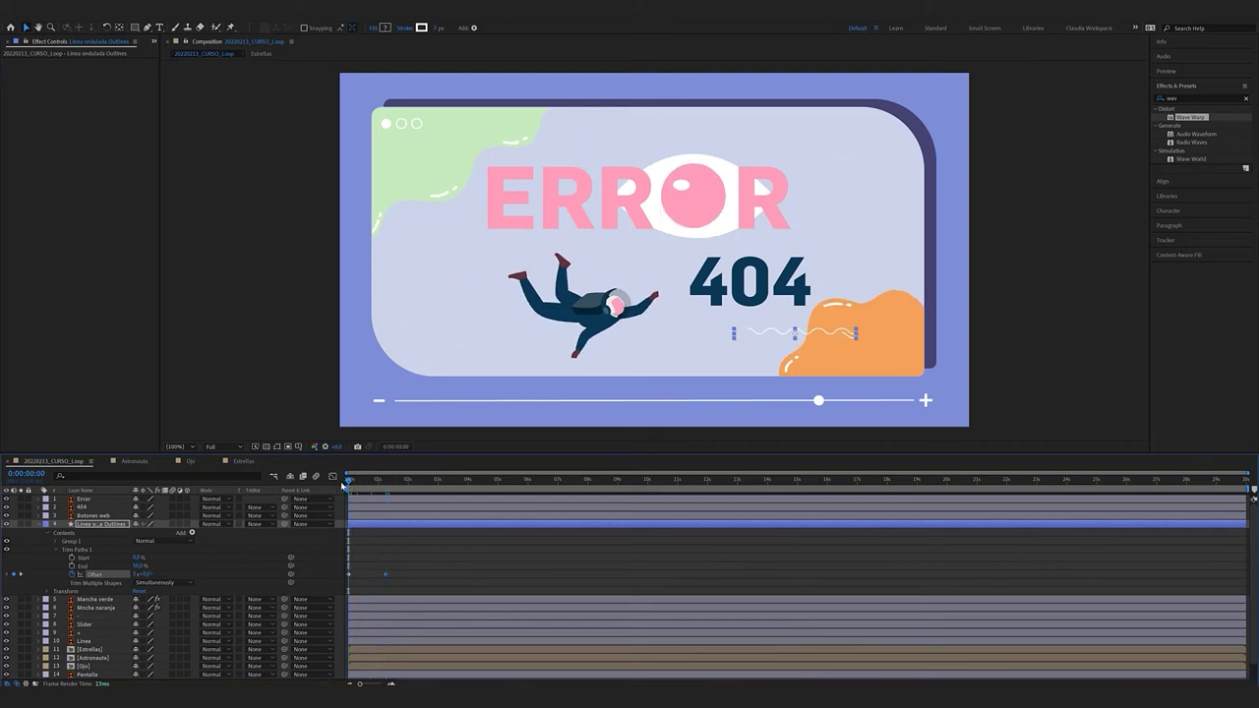
key(space)
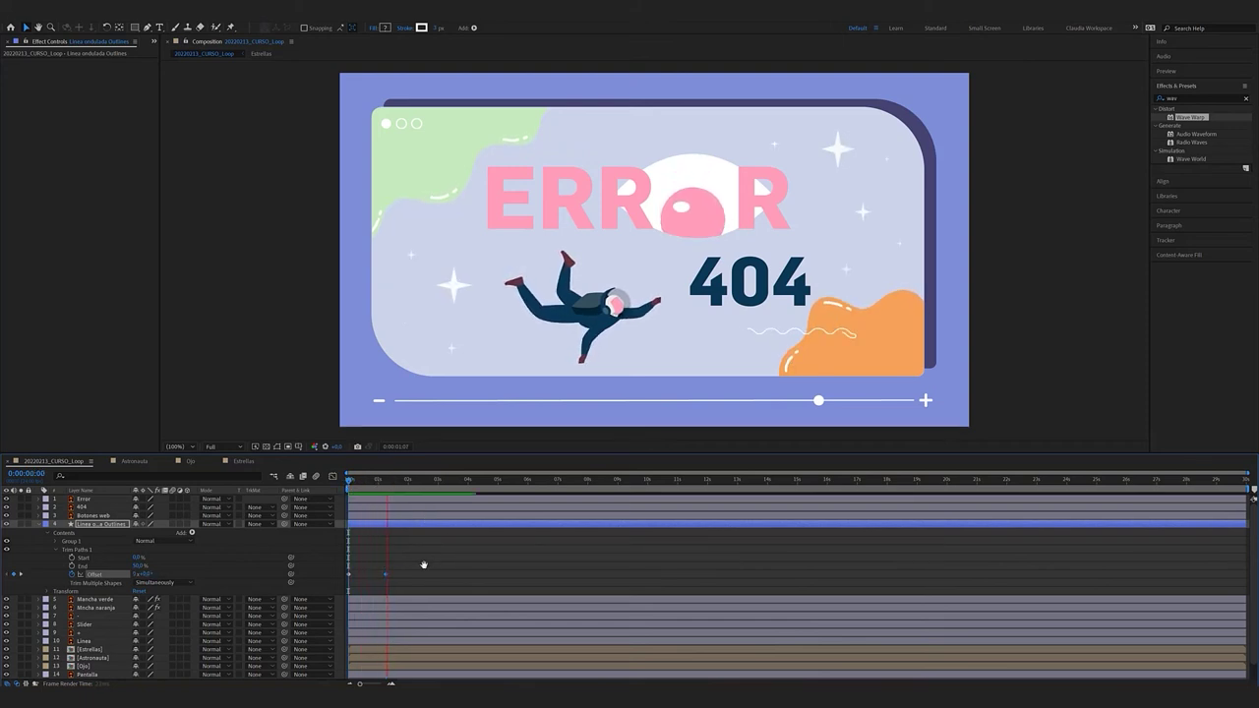
key(space)
Slow the wavy line's motion by moving the second Offset keyframe to about 4 seconds, previewing from the start
drag(386, 575, 444, 579)
drag(389, 480, 336, 486)
key(space)
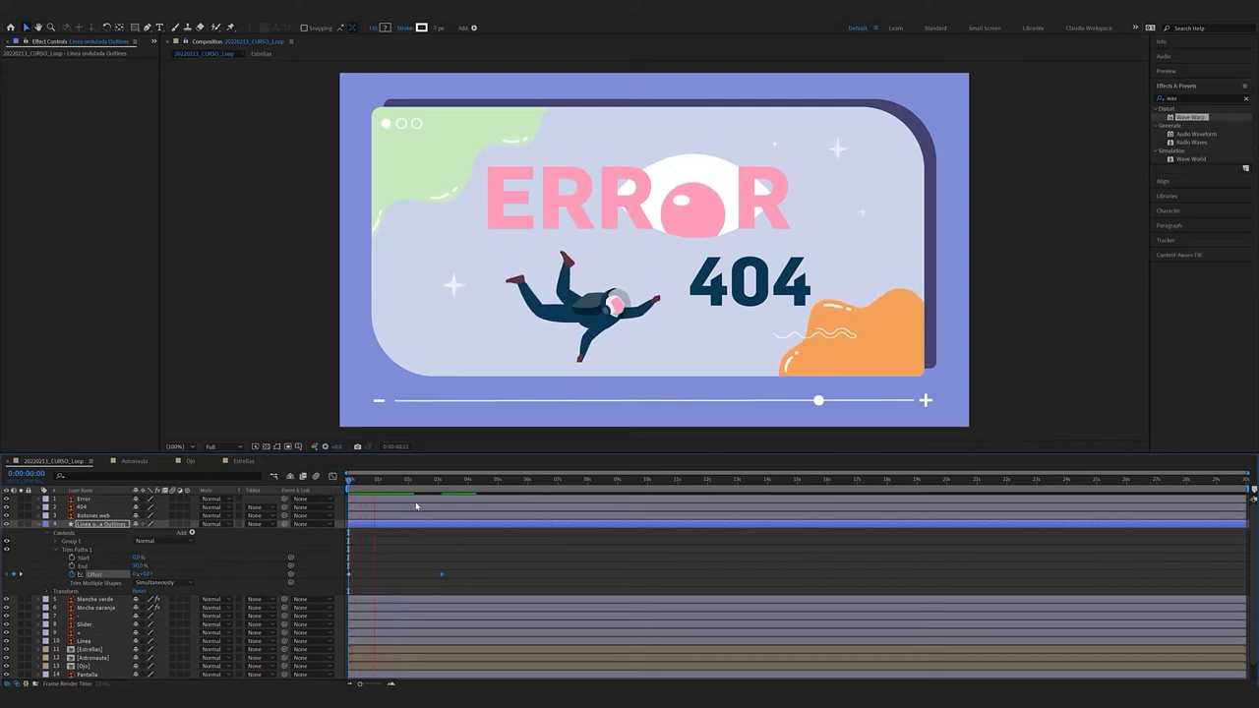
key(space)
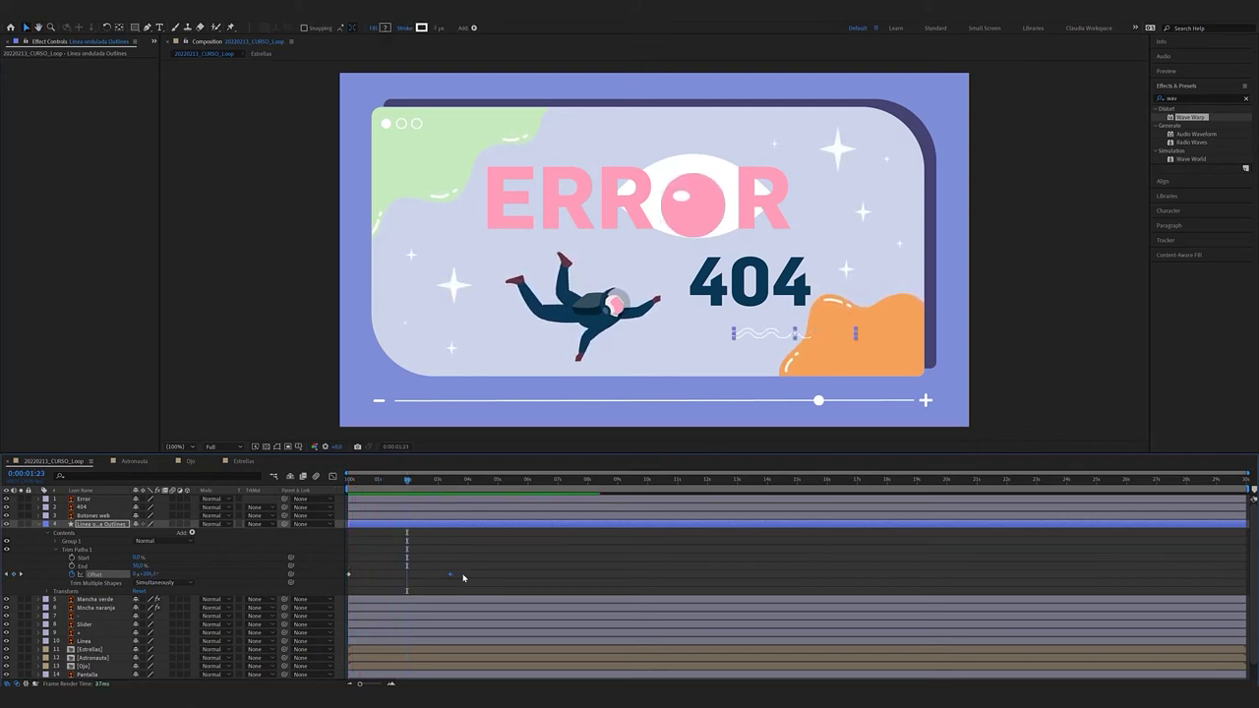
click(353, 485)
key(space)
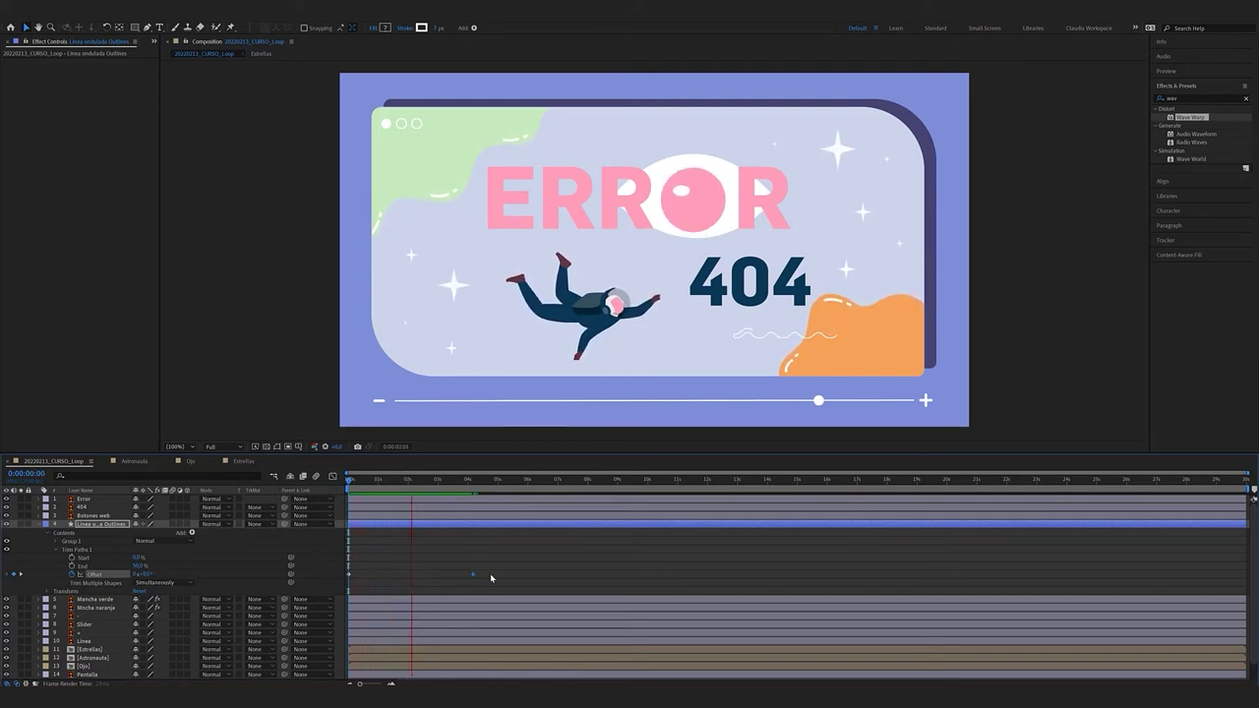
key(space)
Apply Easy Ease to both Offset keyframes and preview the wavy line's motion from the start
drag(363, 595, 477, 567)
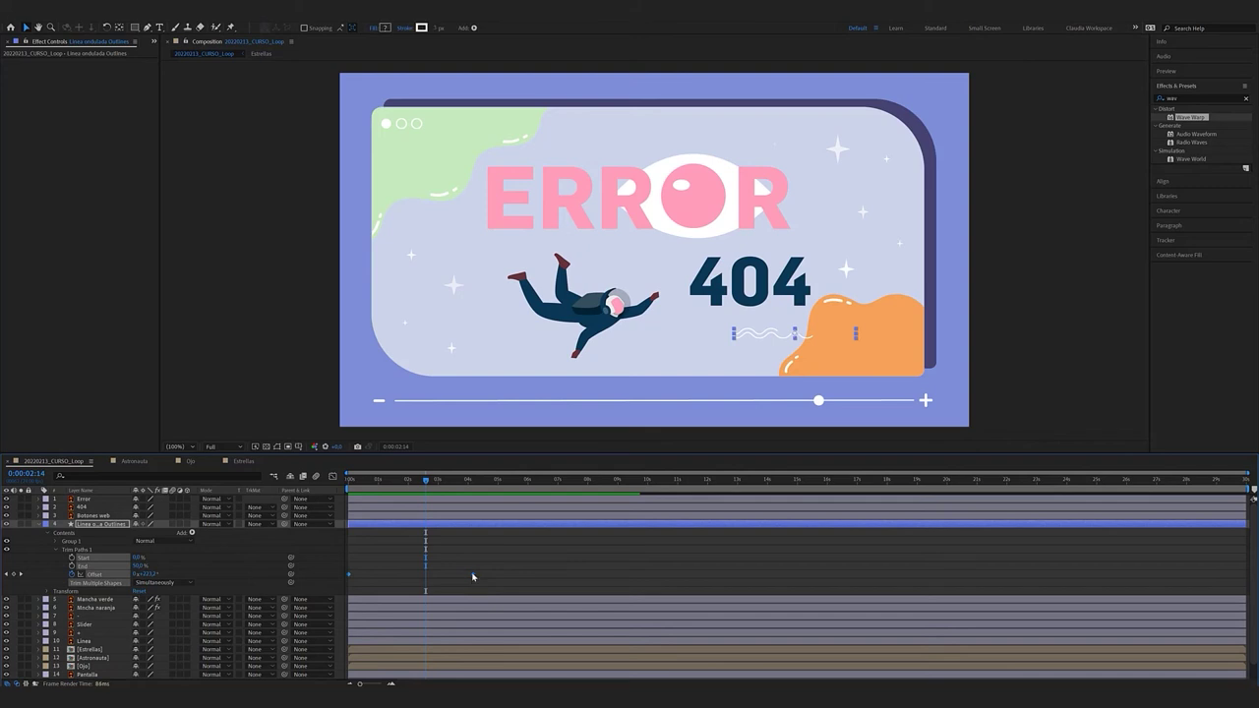
right_click(474, 576)
mouse_move(541, 567)
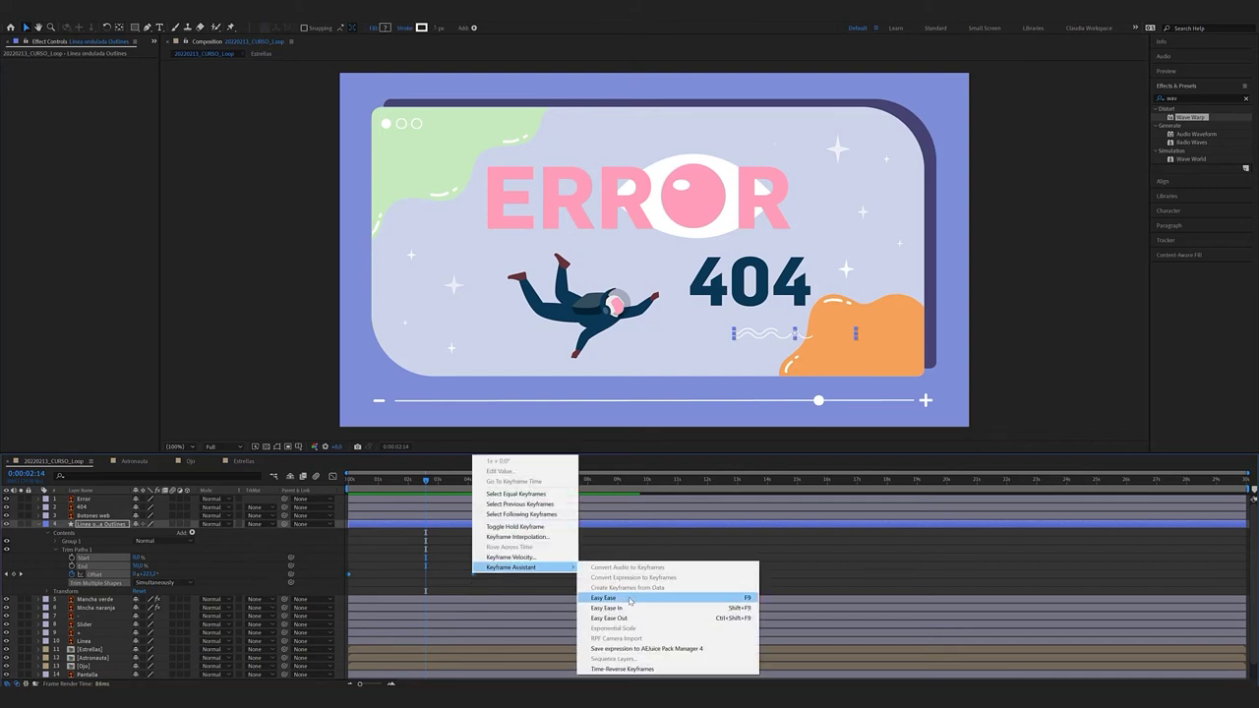
click(630, 598)
drag(398, 486, 332, 490)
key(space)
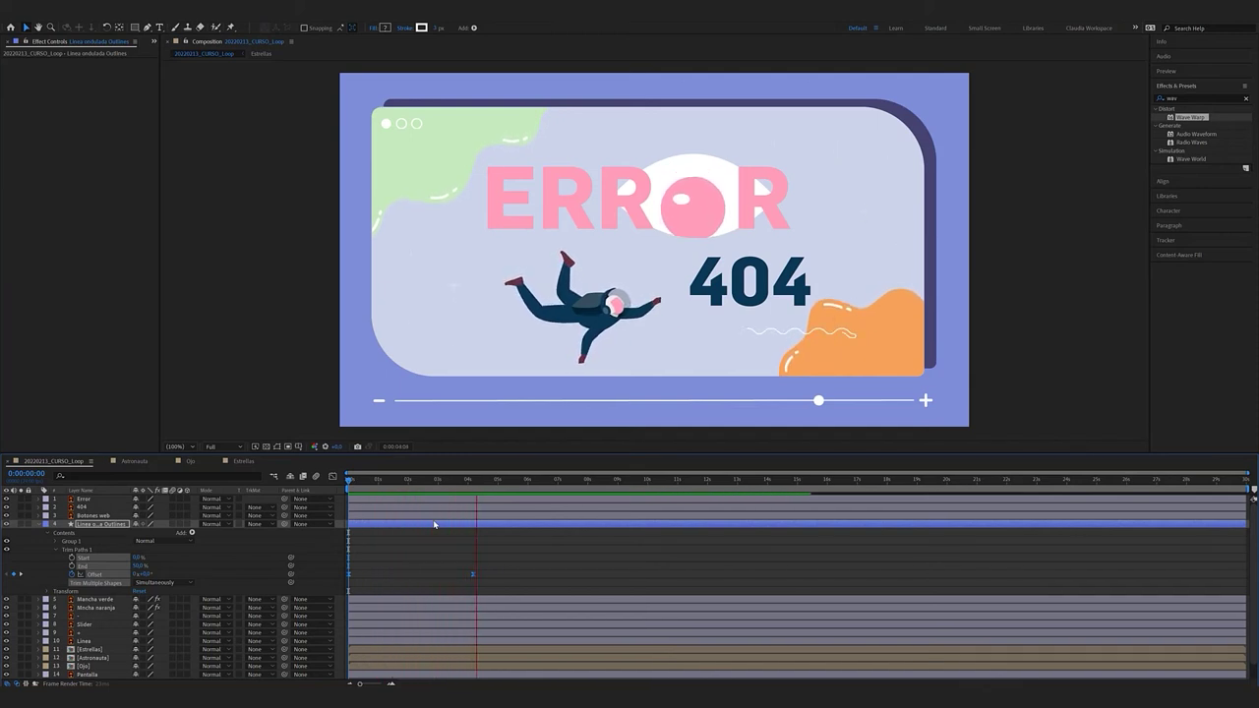
key(space)
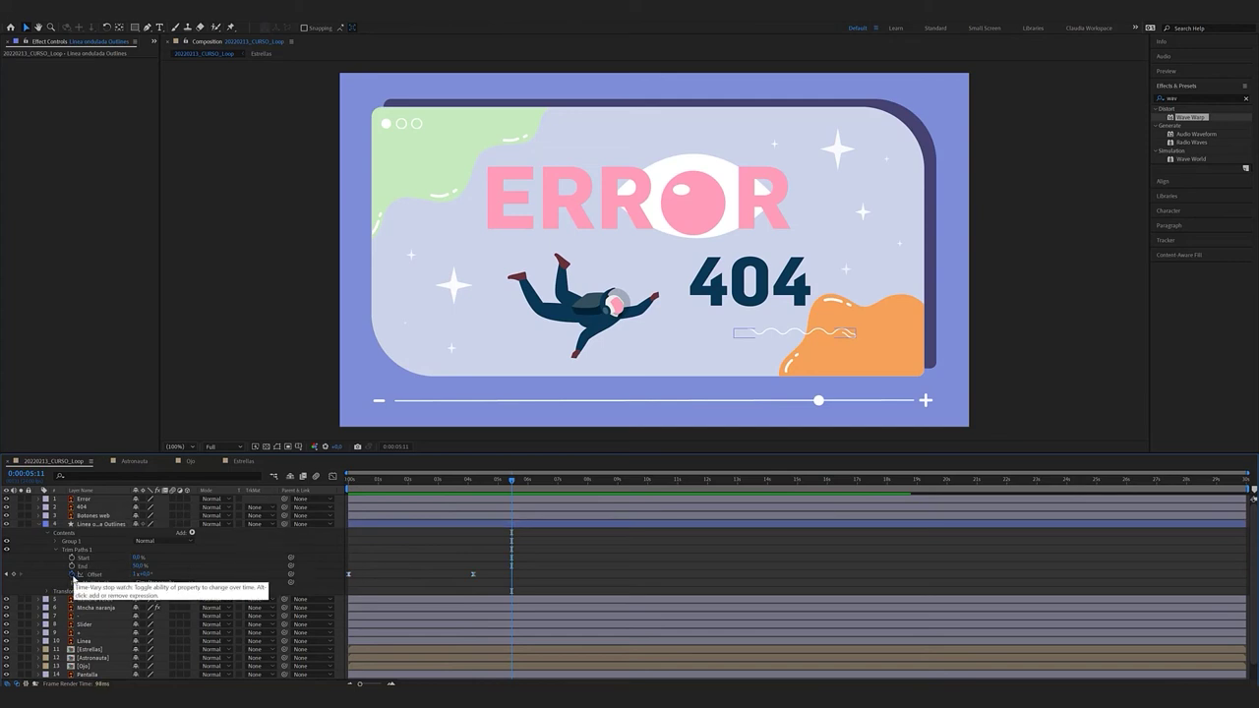
Add the expression loopOut(type = "cycle", numKeyframes = 0) to the Trim Paths Offset and preview the loop from the start
alt+click(72, 576)
click(167, 584)
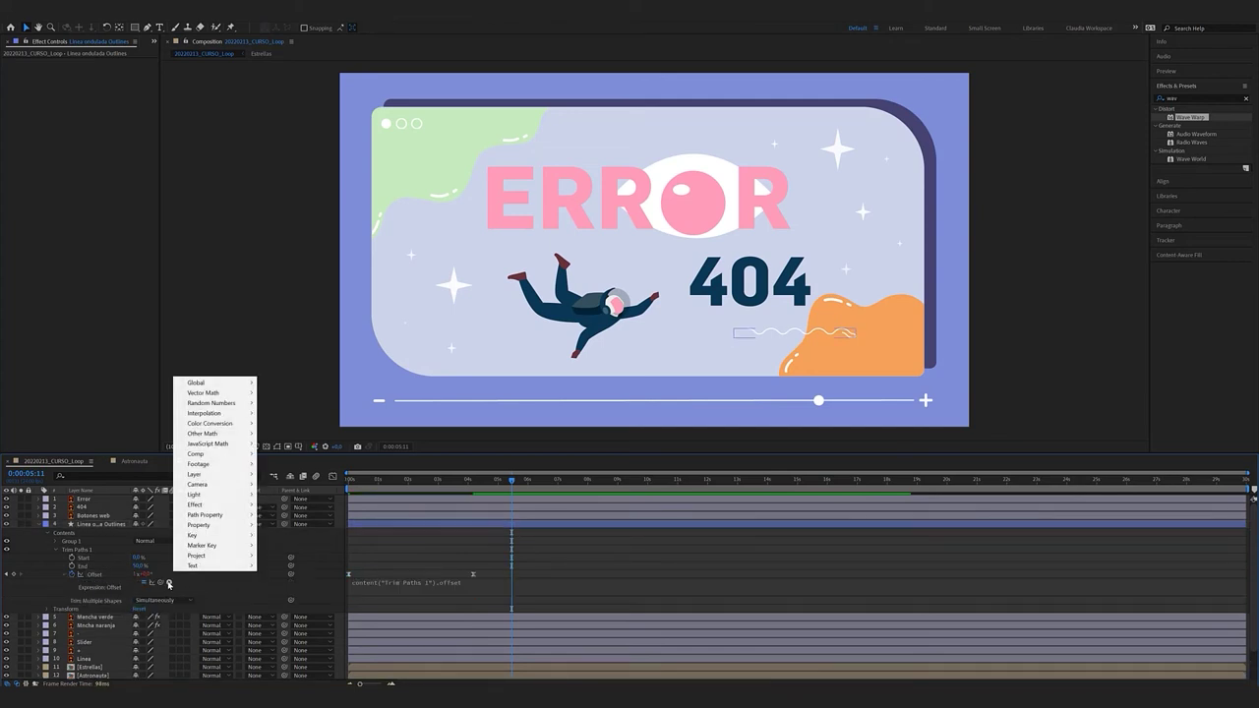
mouse_move(223, 532)
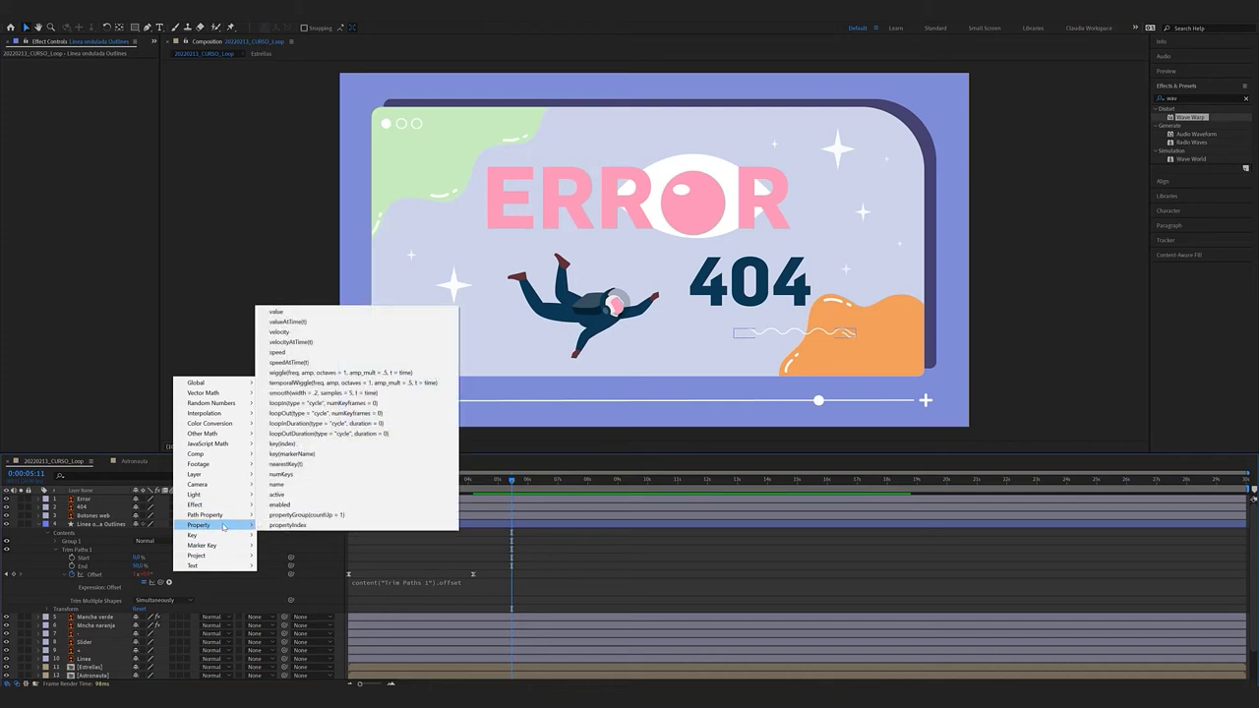
click(339, 414)
drag(374, 482, 328, 482)
key(space)
key(space)
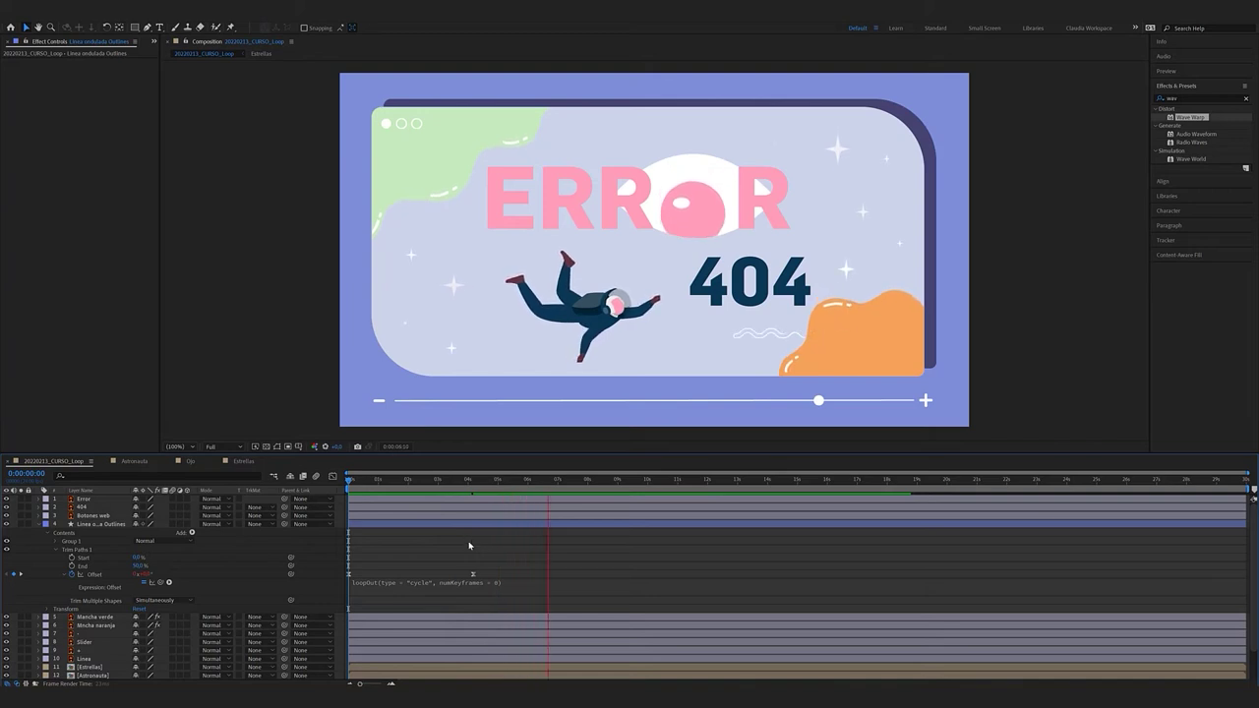
Convert both Offset keyframes back to linear interpolation and preview the looping line from the start
drag(582, 556, 343, 586)
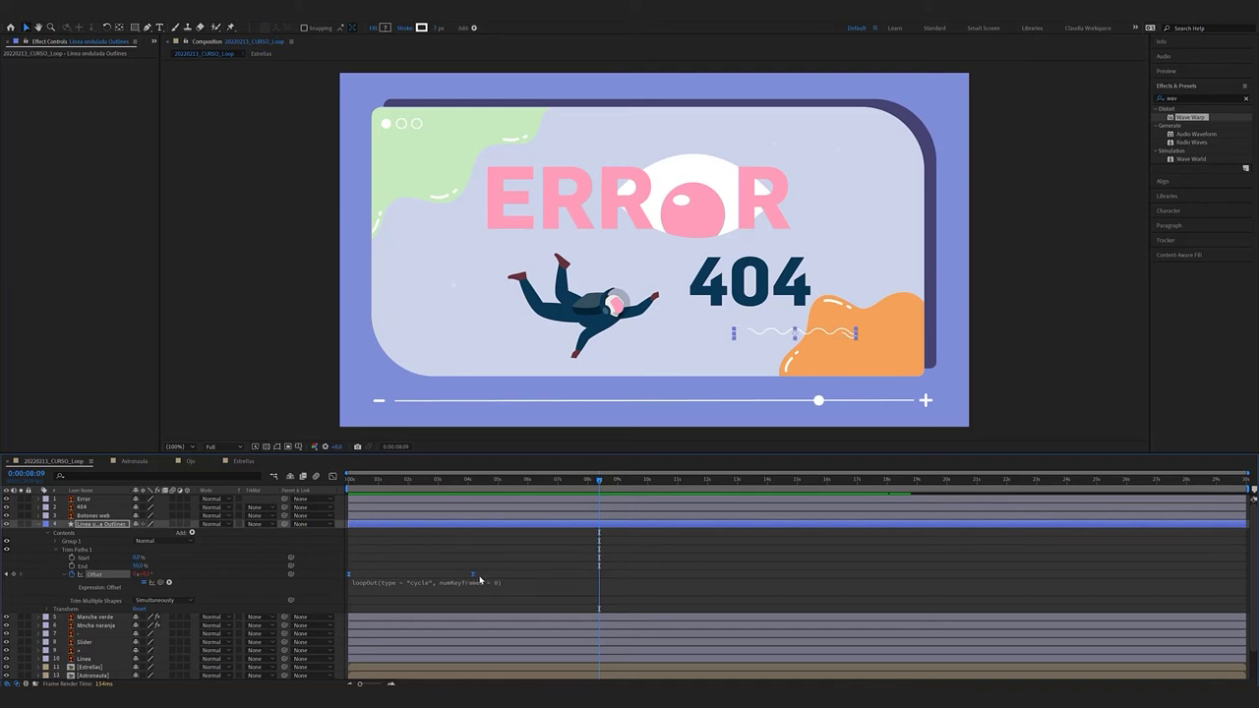
ctrl+click(473, 575)
drag(377, 481, 346, 481)
key(space)
key(space)
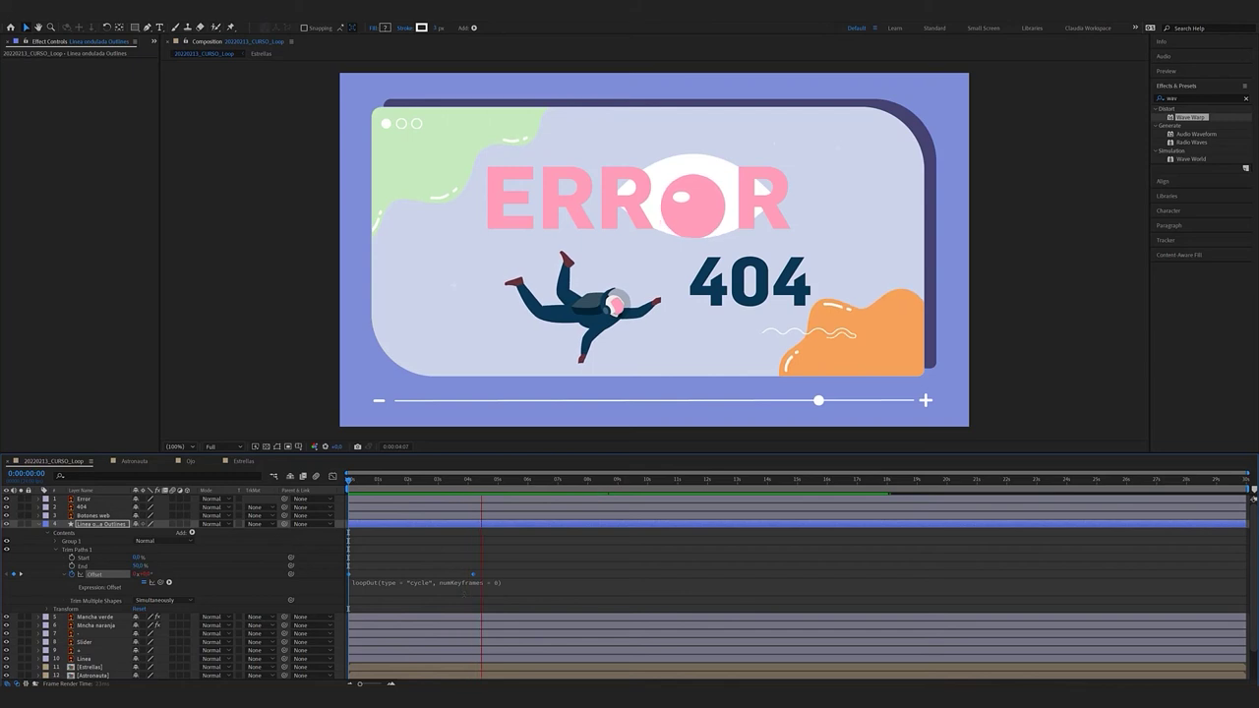
key(space)
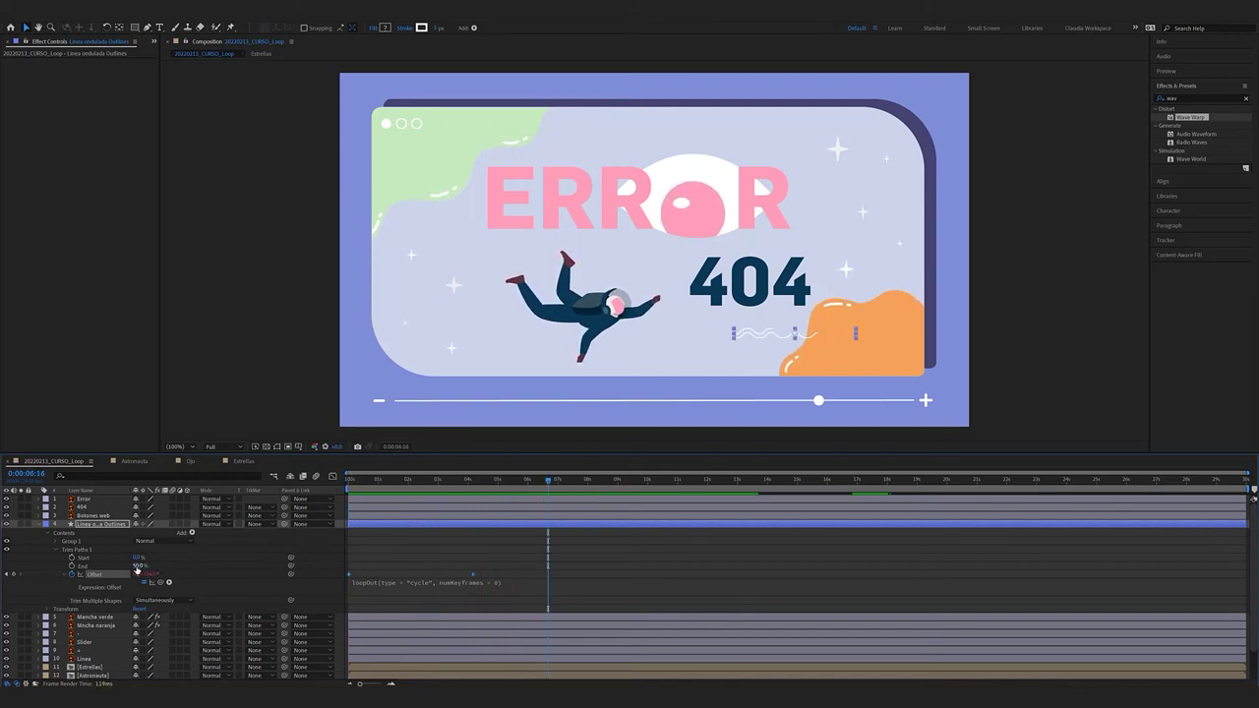
Raise the Trim Paths End to about 65% and preview the wavy line, returning to the start of the composition
drag(138, 565, 148, 566)
key(space)
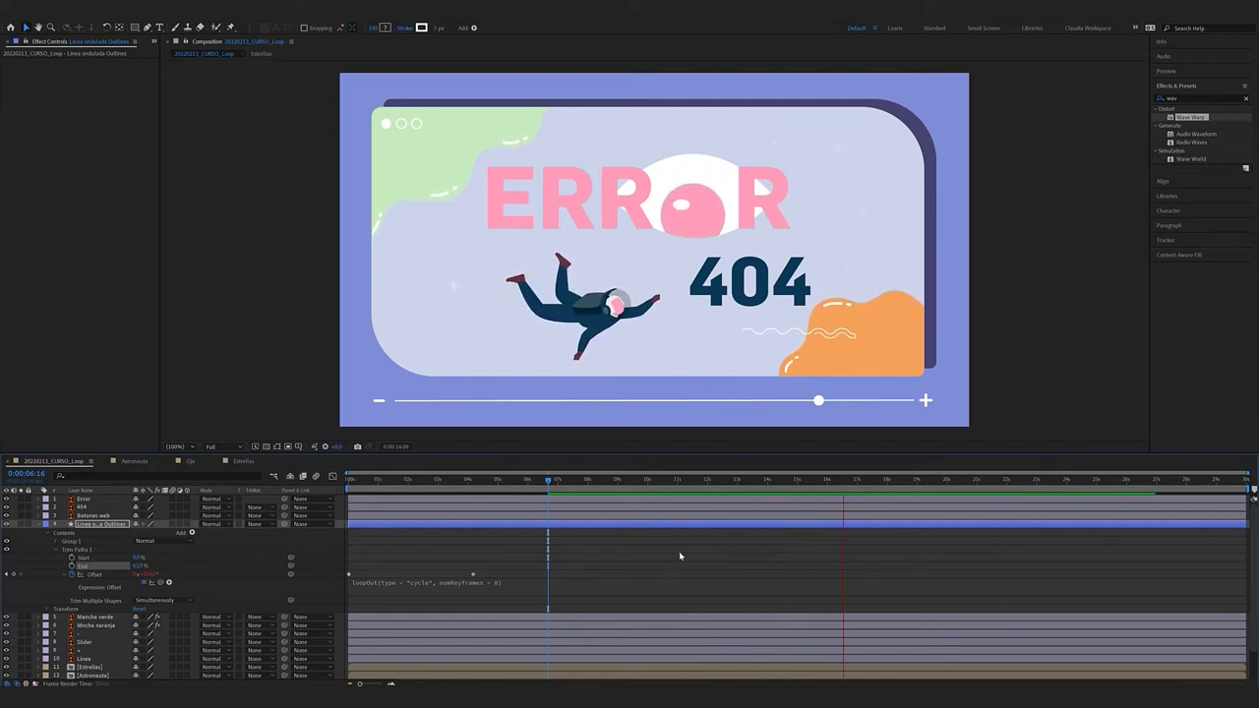
click(348, 474)
key(space)
key(space)
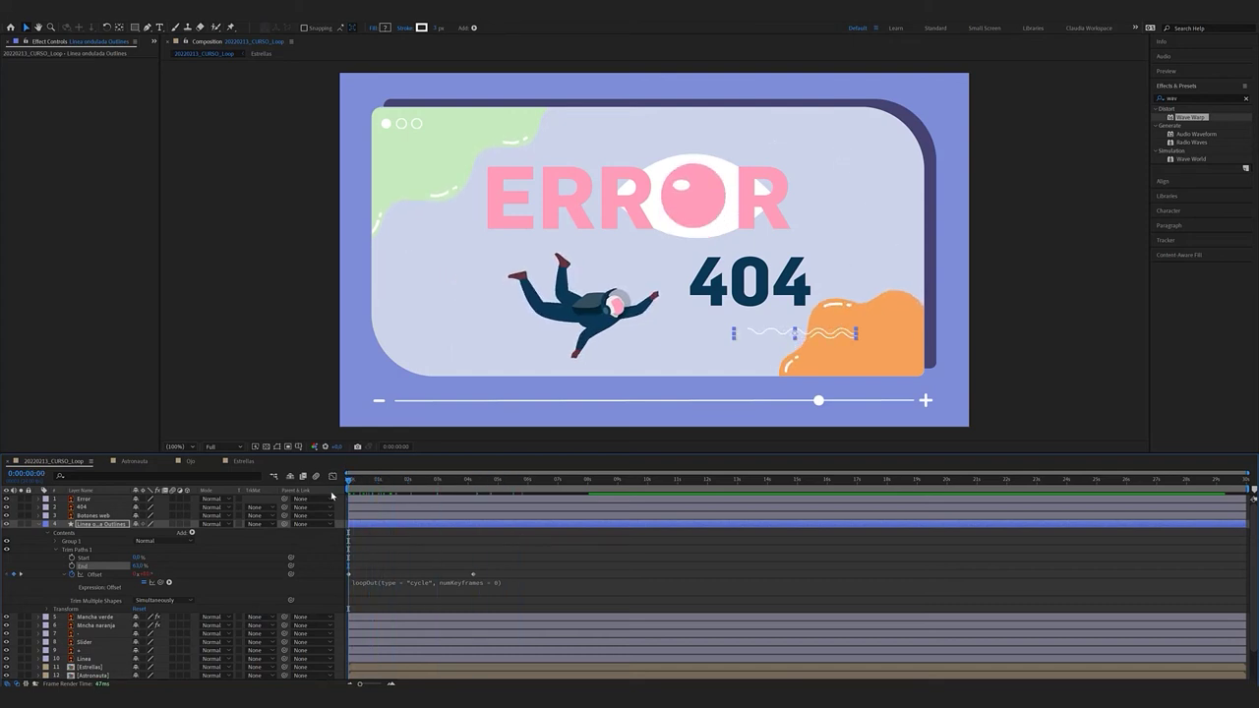
key(space)
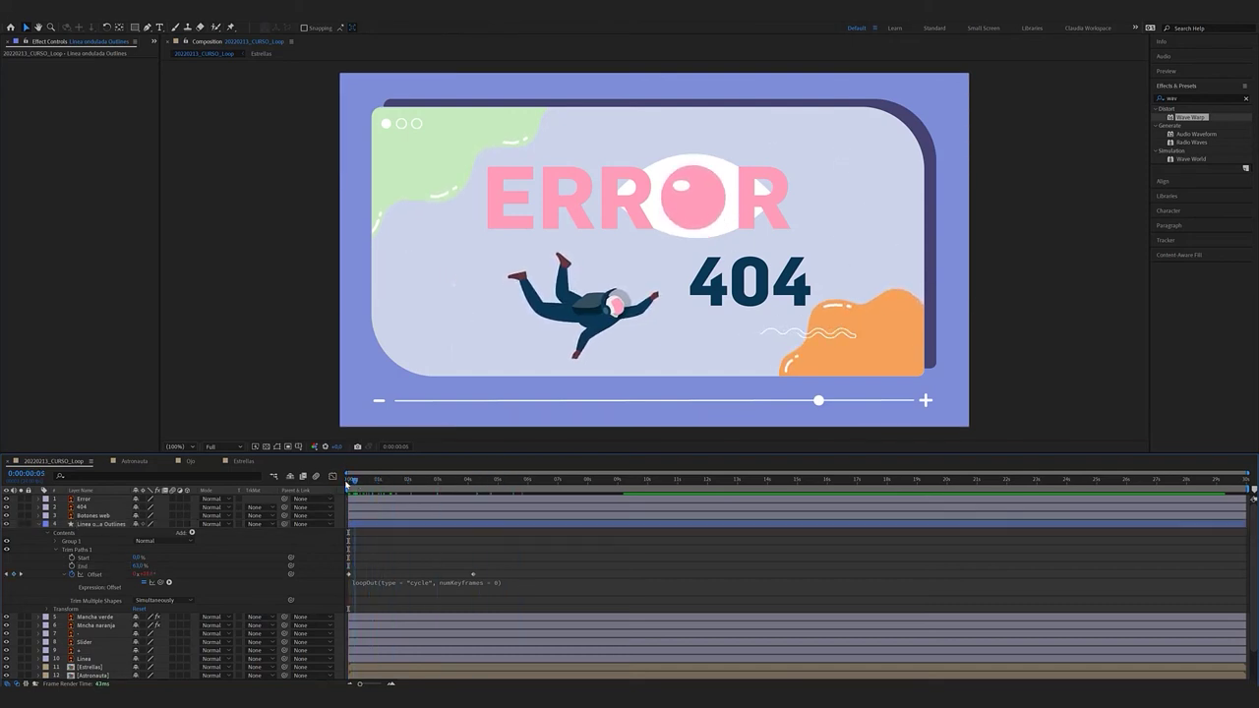
key(space)
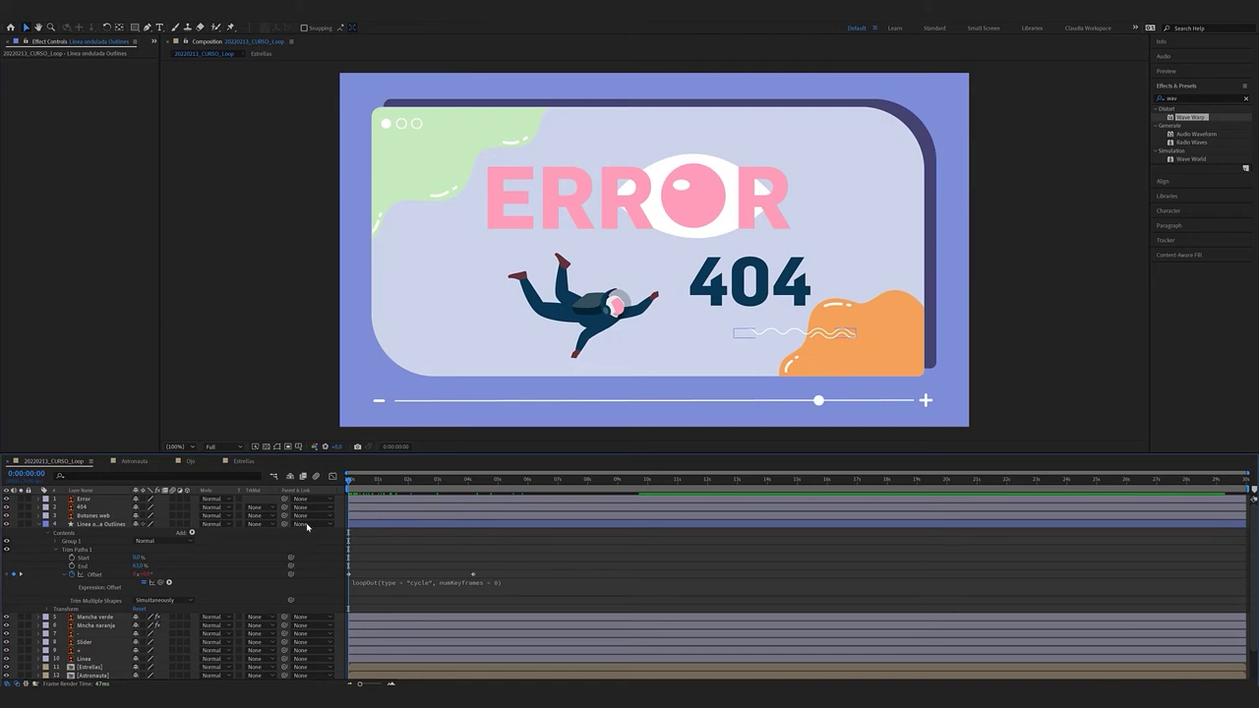
Shorten the work area to end at about 4 seconds and preview the loop across its end
click(439, 531)
drag(353, 480, 470, 479)
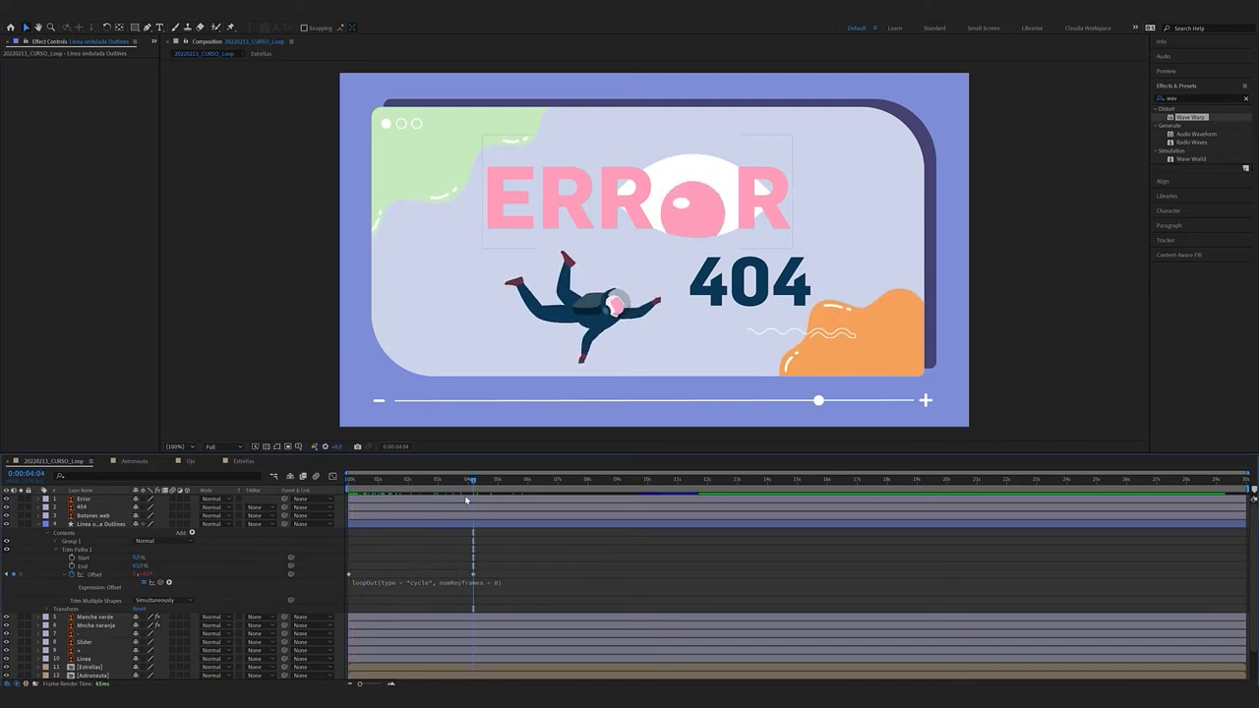
scroll(467, 497, up, 1)
click(471, 480)
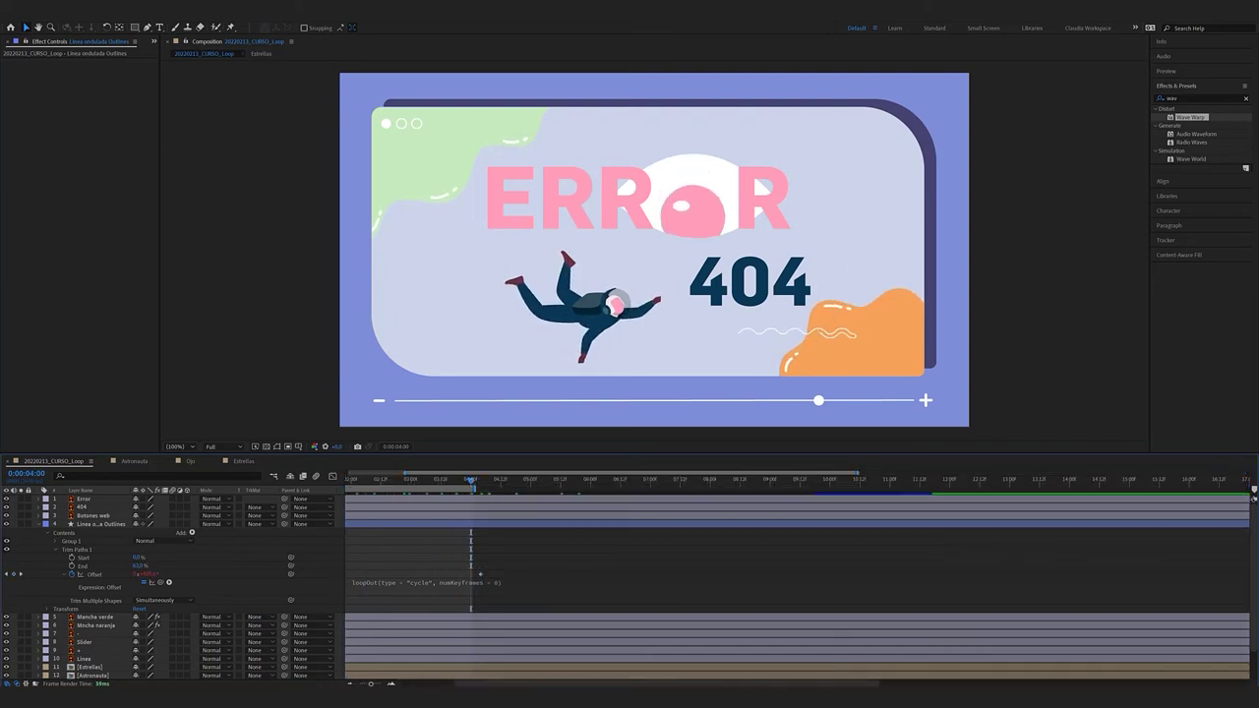
key(=)
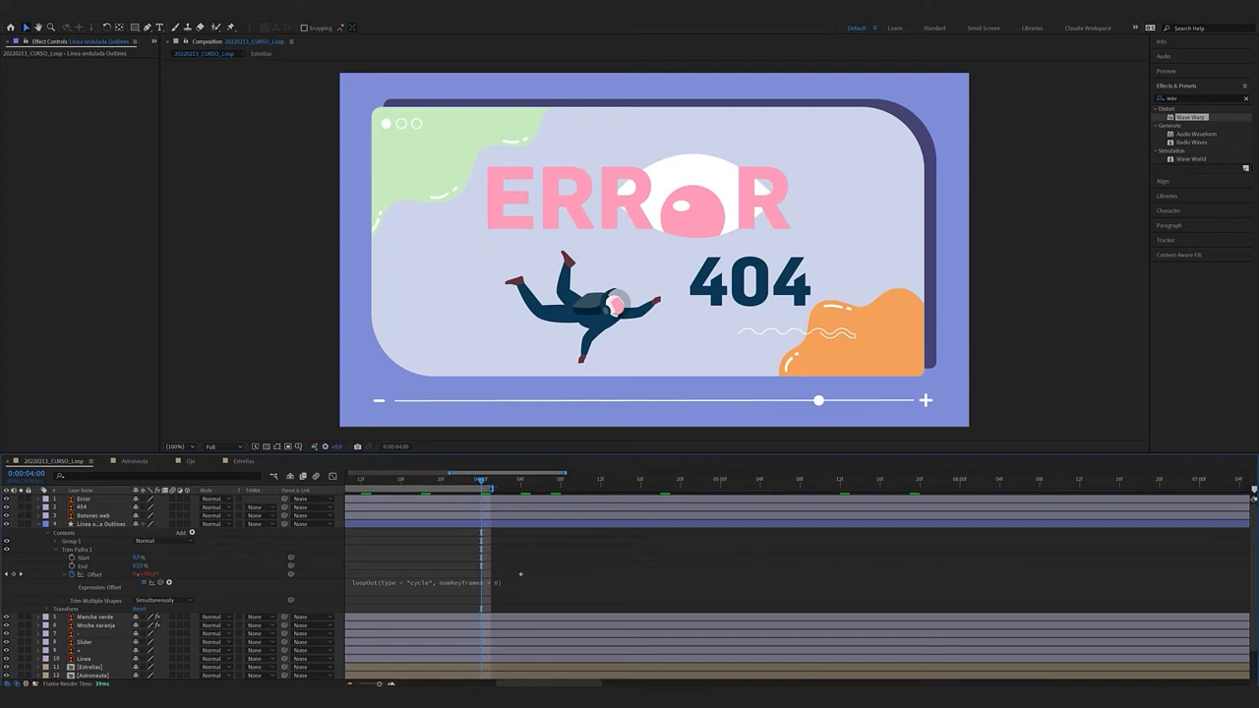
key(=)
click(445, 479)
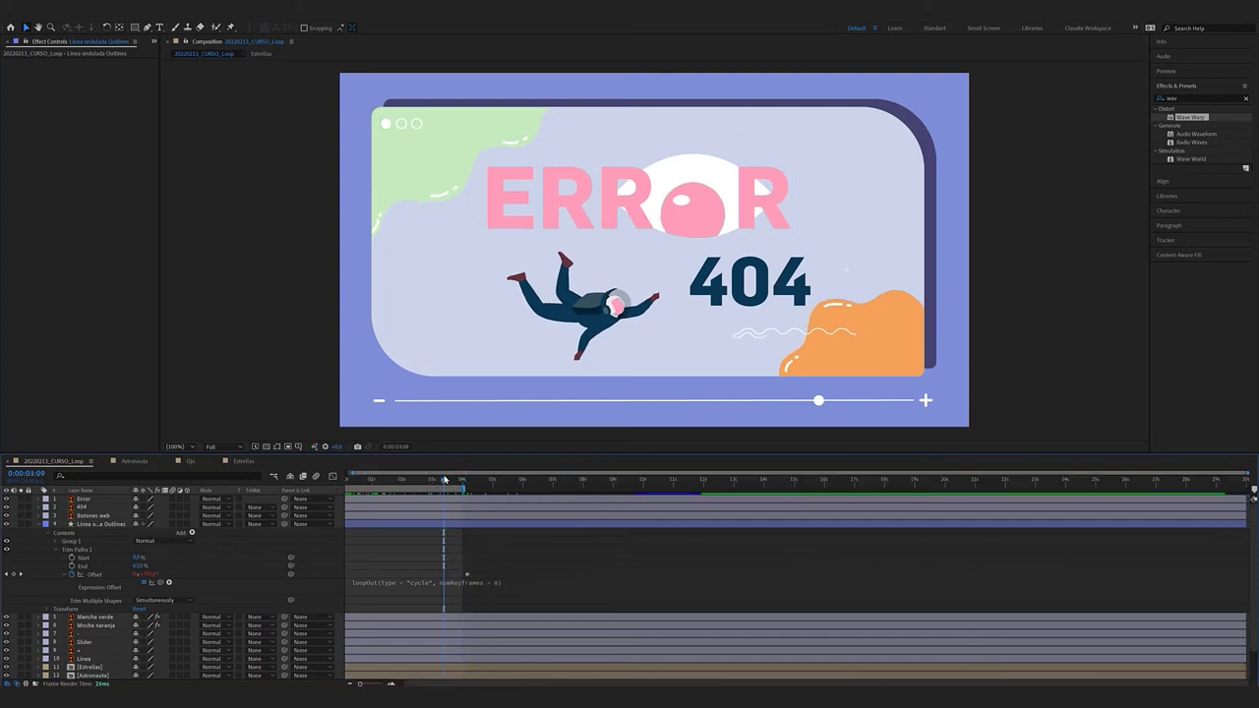
key(space)
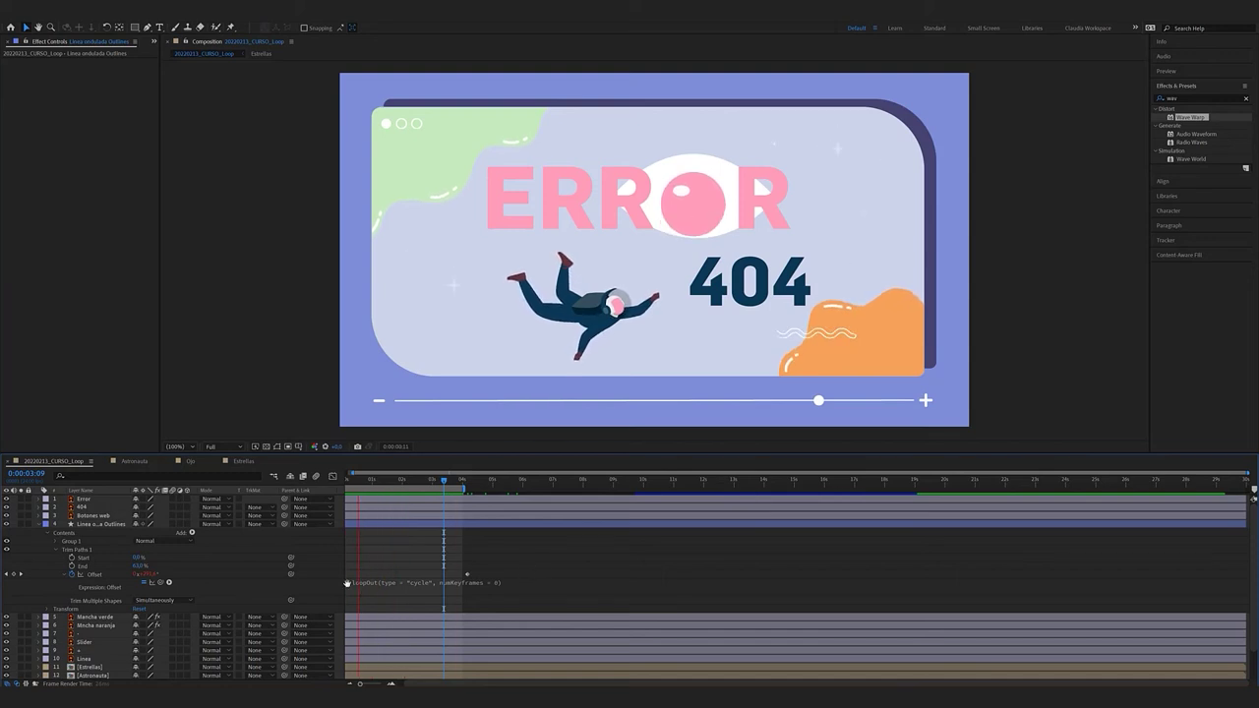
Collapse the wavy line's properties, set the green blob's Wave Warp speed to 0.2 and preview the loop near its end
drag(385, 543, 399, 541)
key(u)
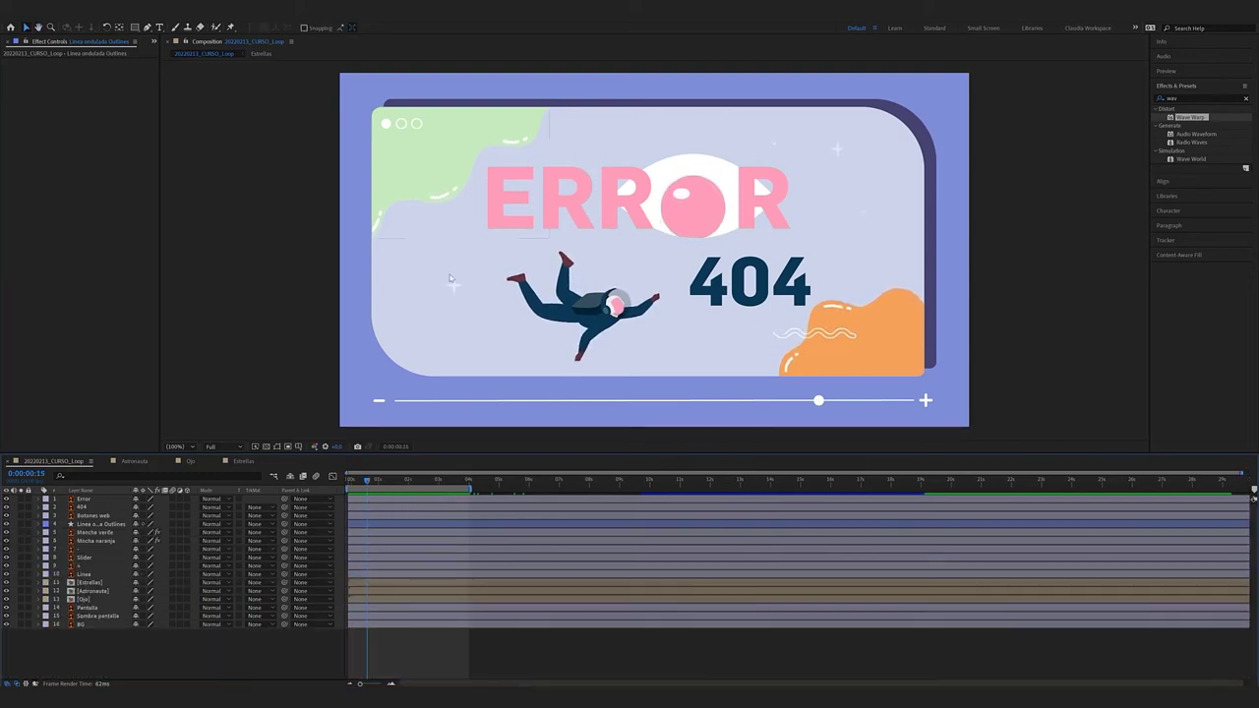
click(418, 185)
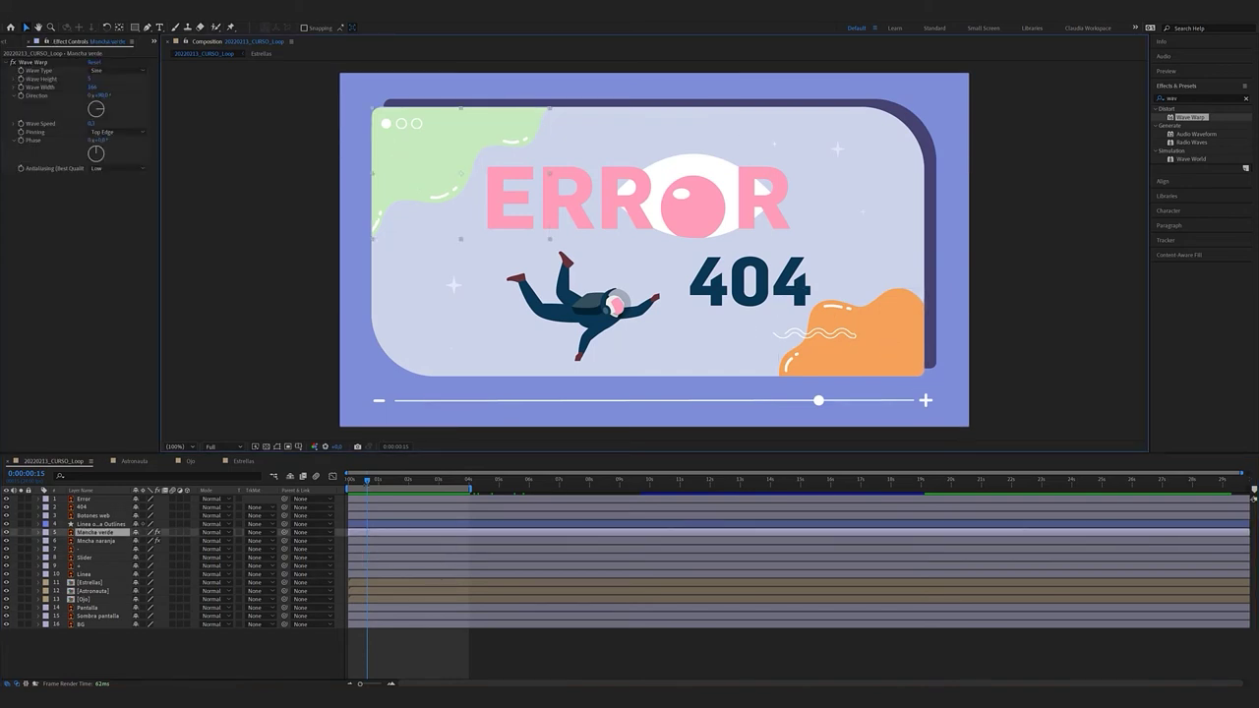
drag(364, 479, 468, 485)
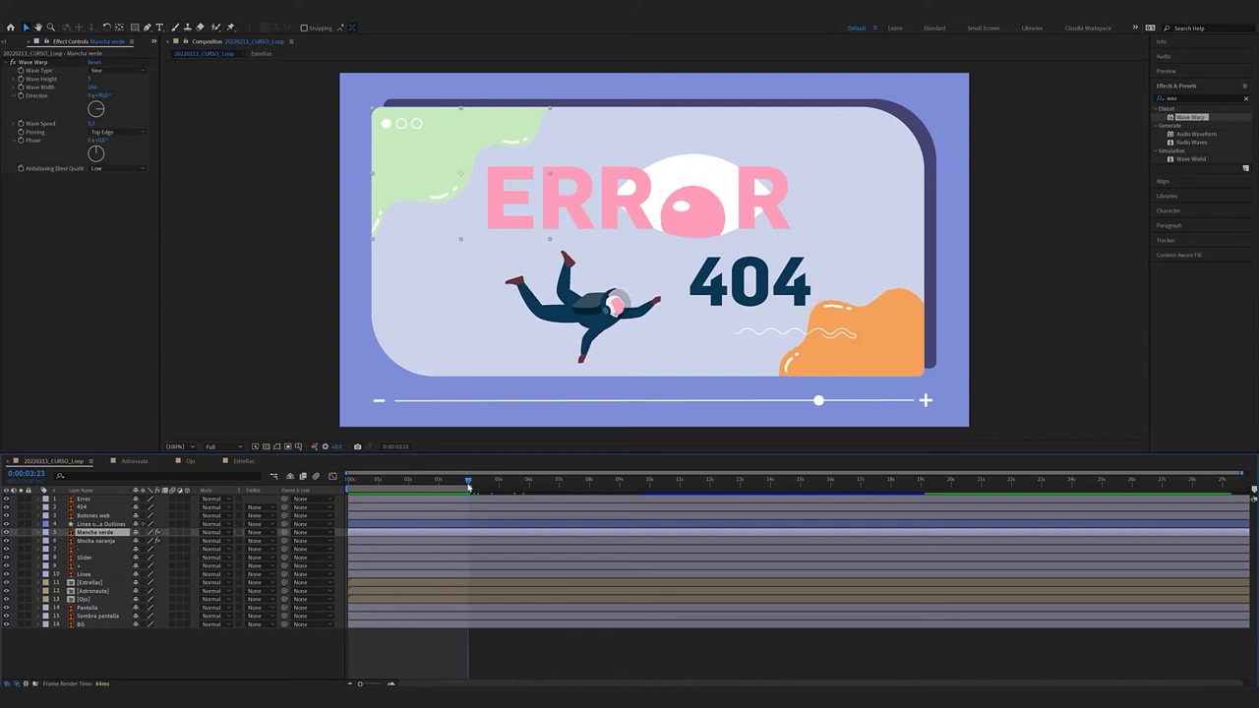
scroll(442, 509, up, 1)
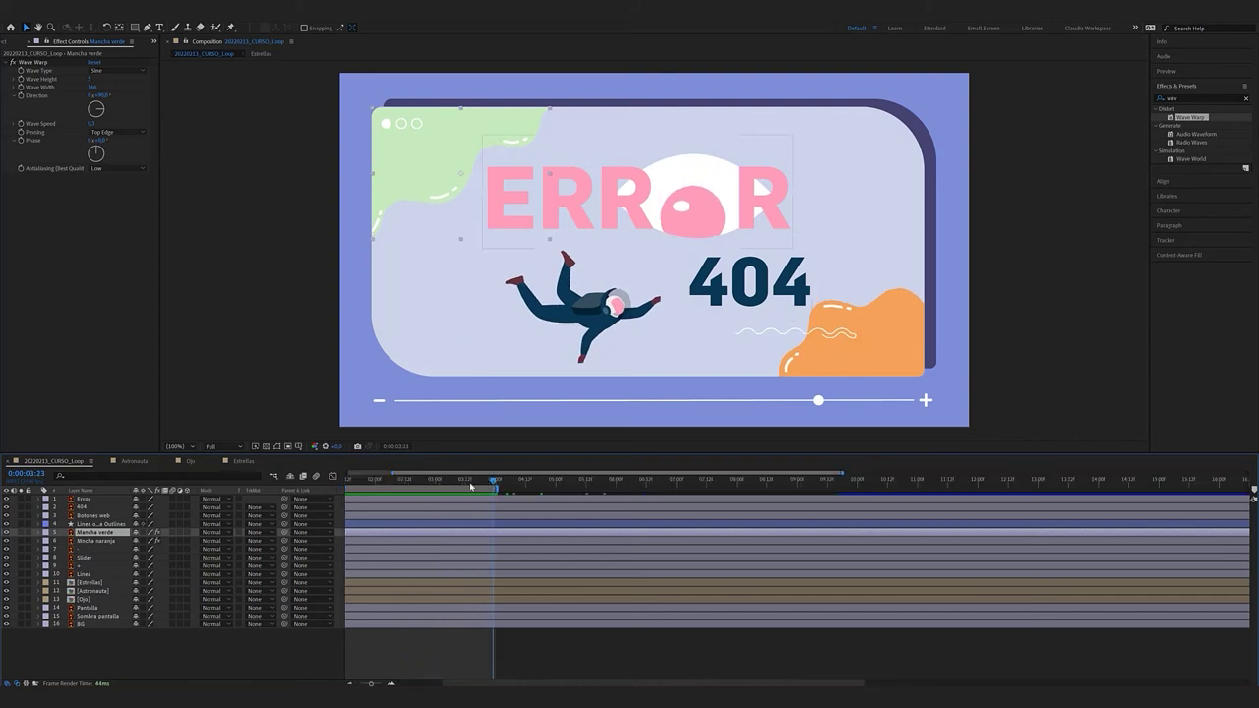
click(32, 62)
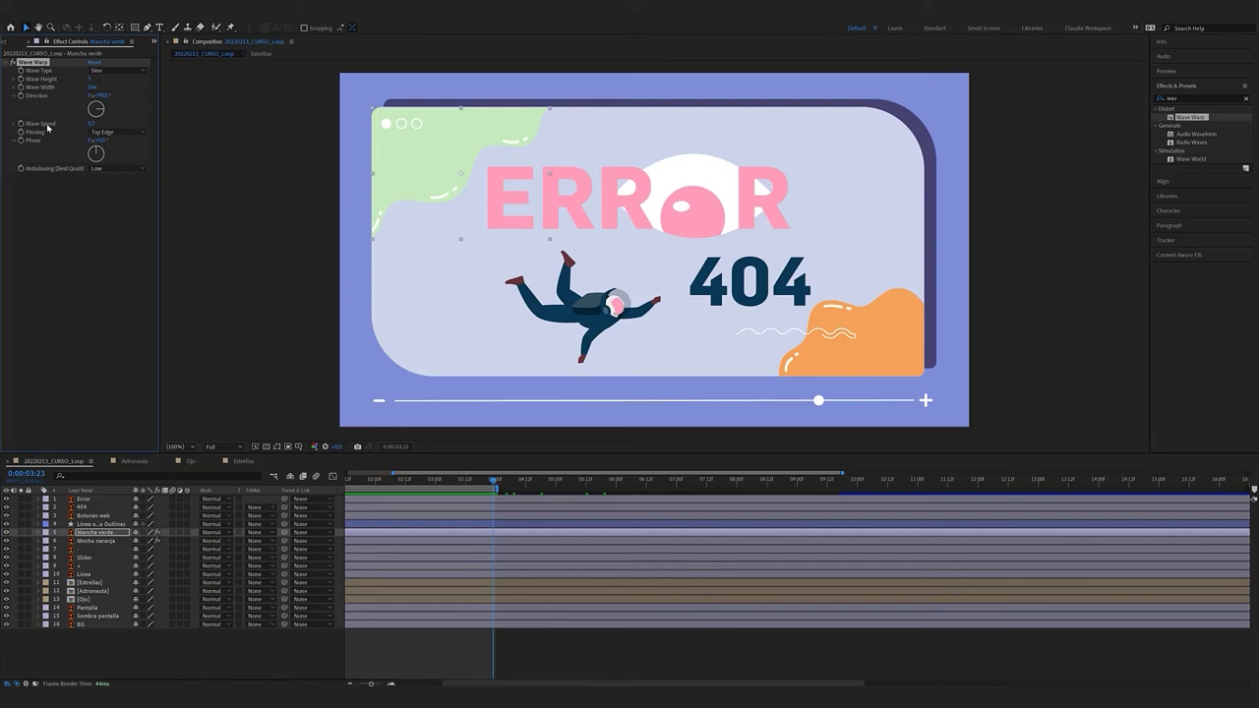
click(90, 124)
key(Return)
click(473, 481)
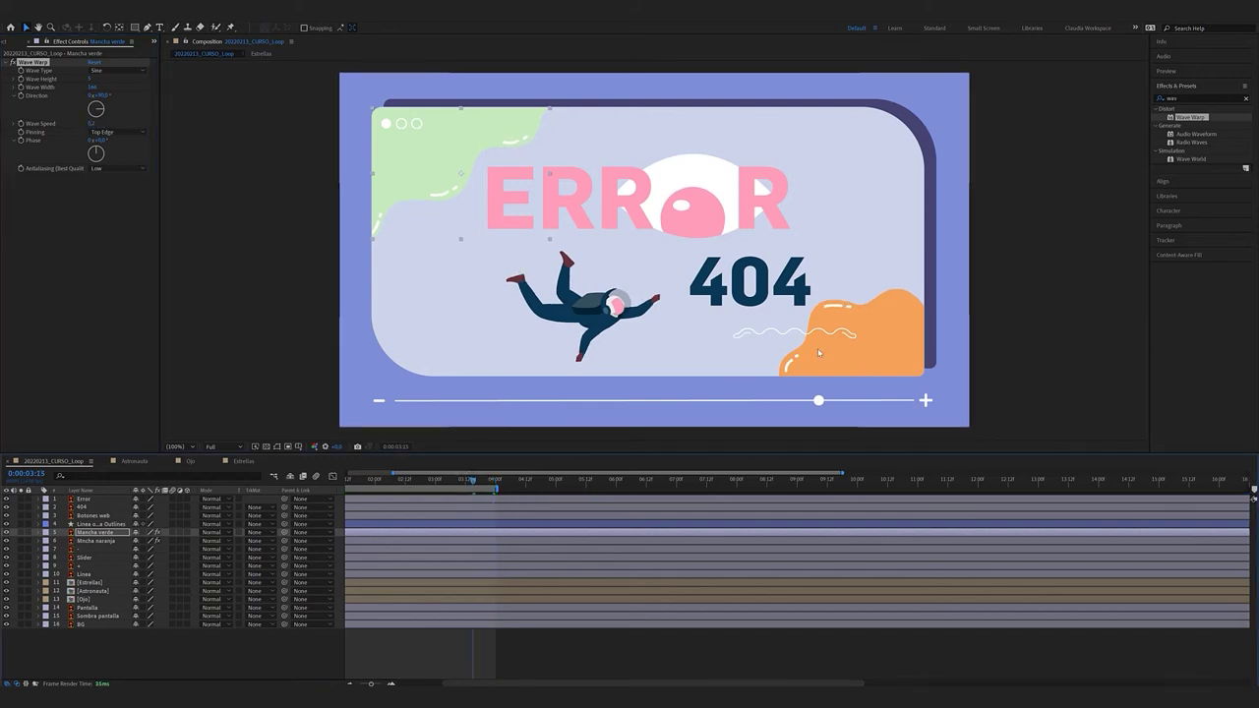
key(space)
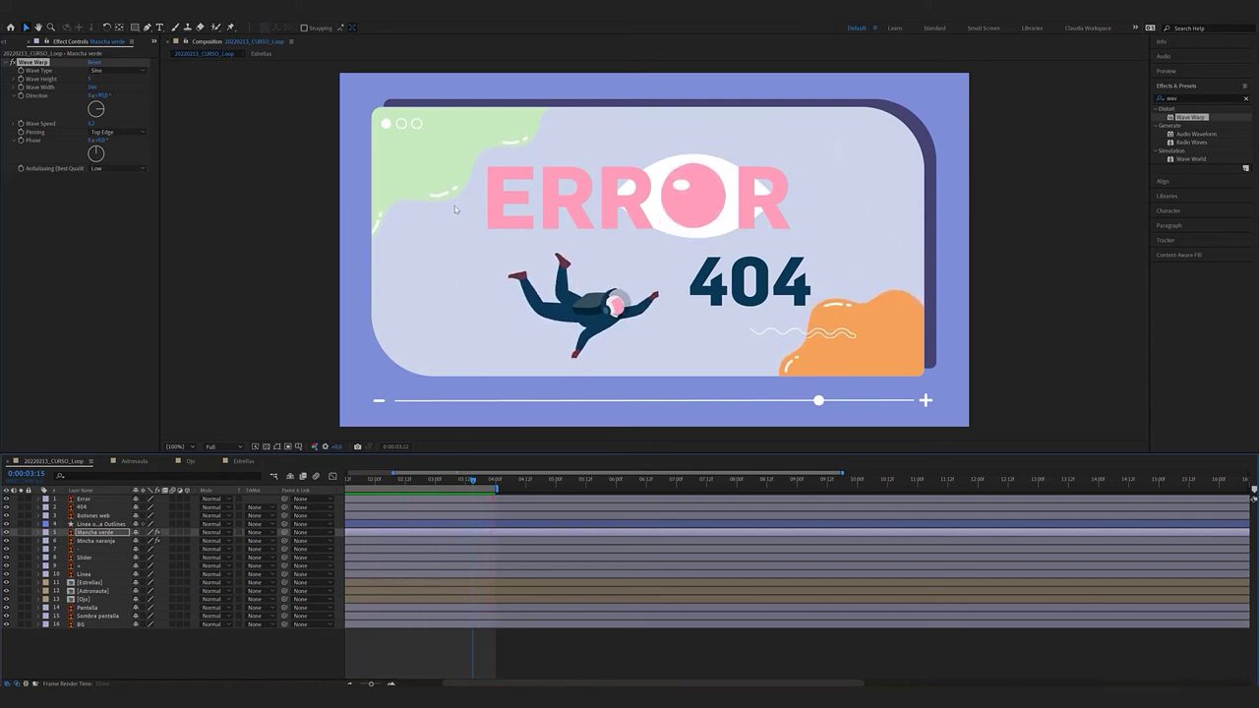
Open the orange blob's Wave Warp speed for editing
click(910, 313)
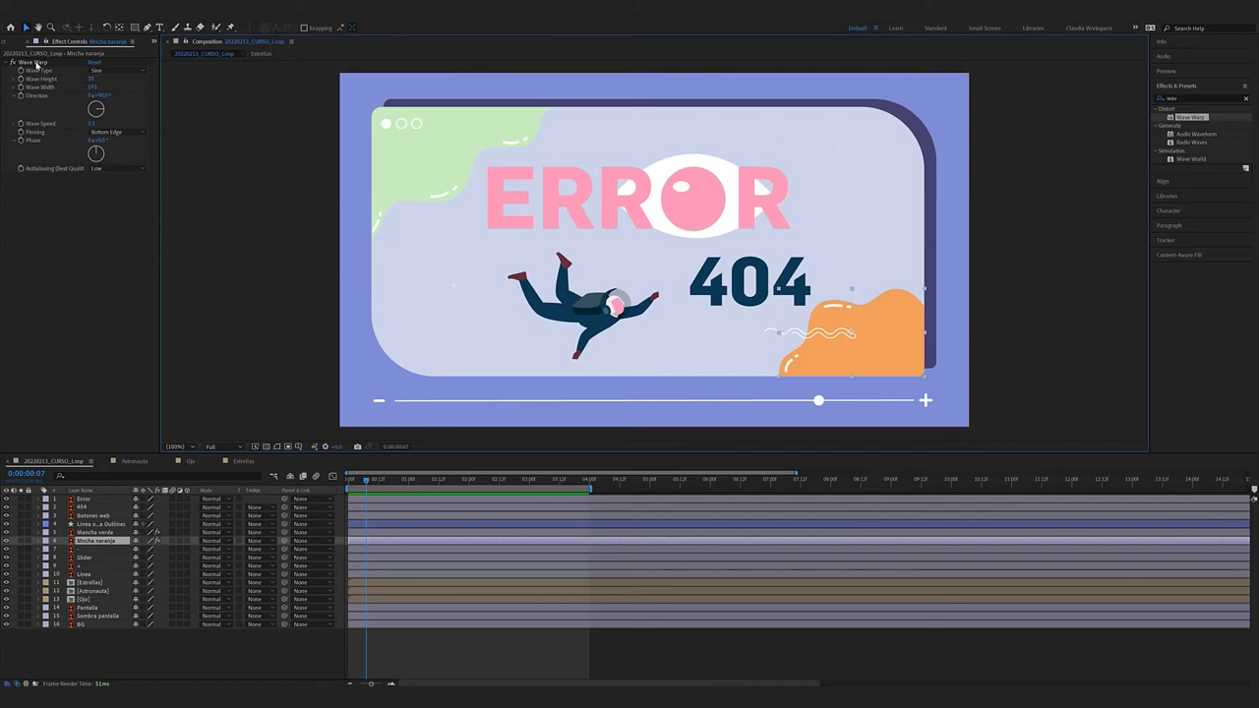
click(95, 124)
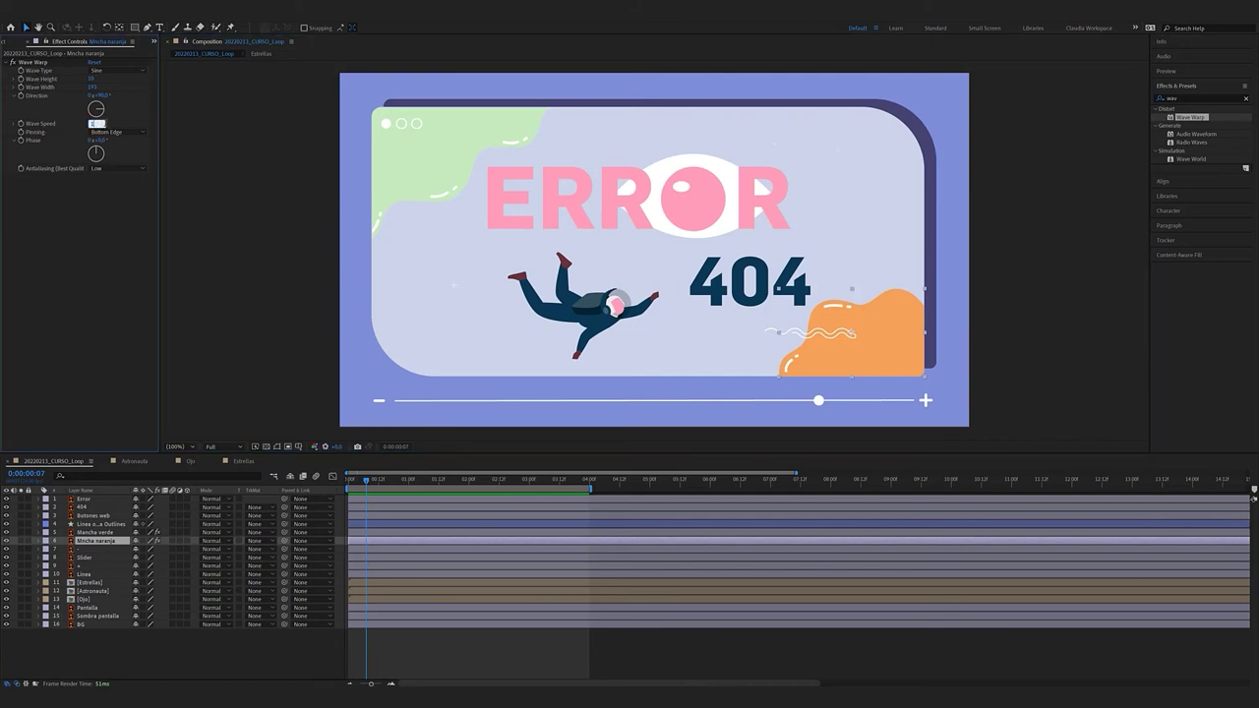
click(13, 62)
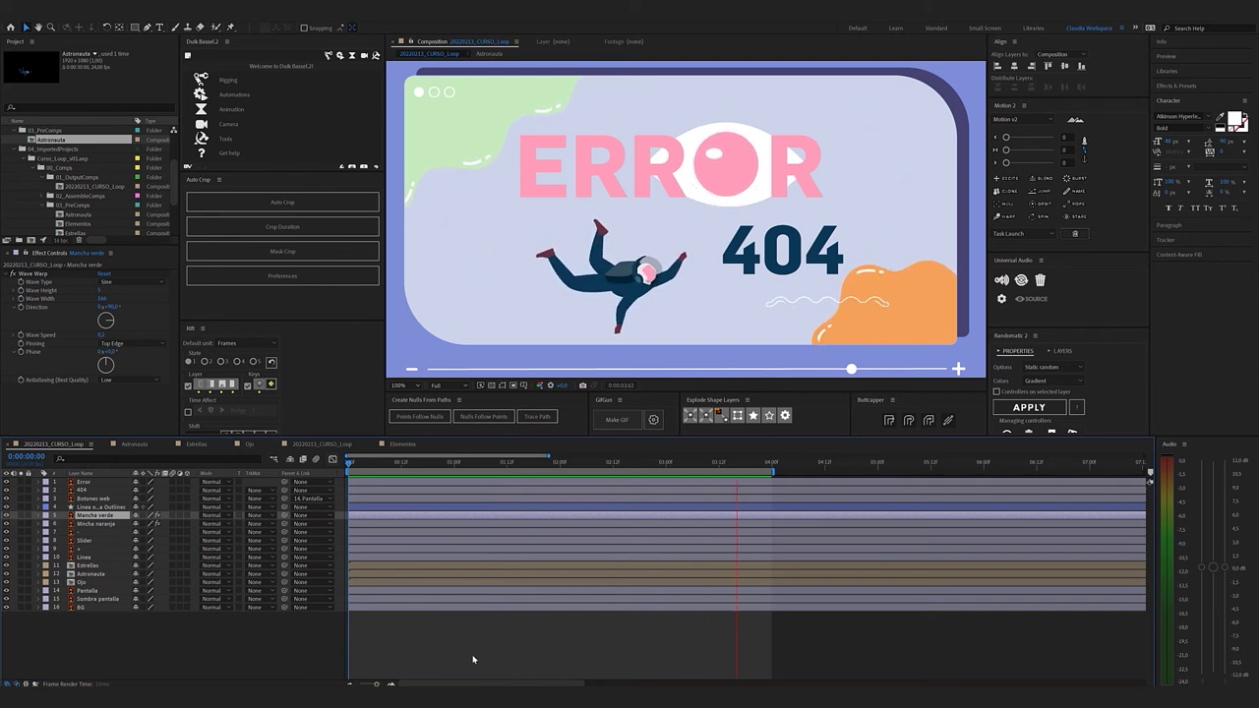
Look into the Astronauta precomposition, return to the main composition and move the time to 4 seconds
double_click(115, 575)
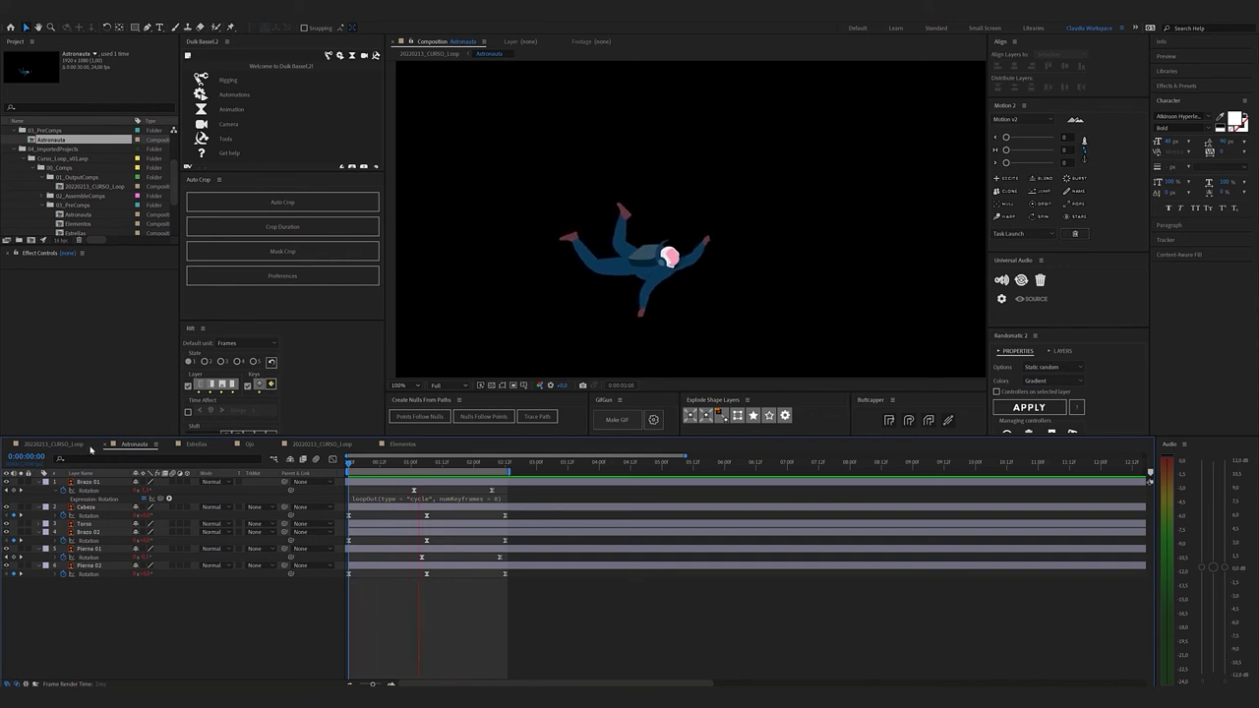
click(31, 443)
drag(510, 464, 772, 462)
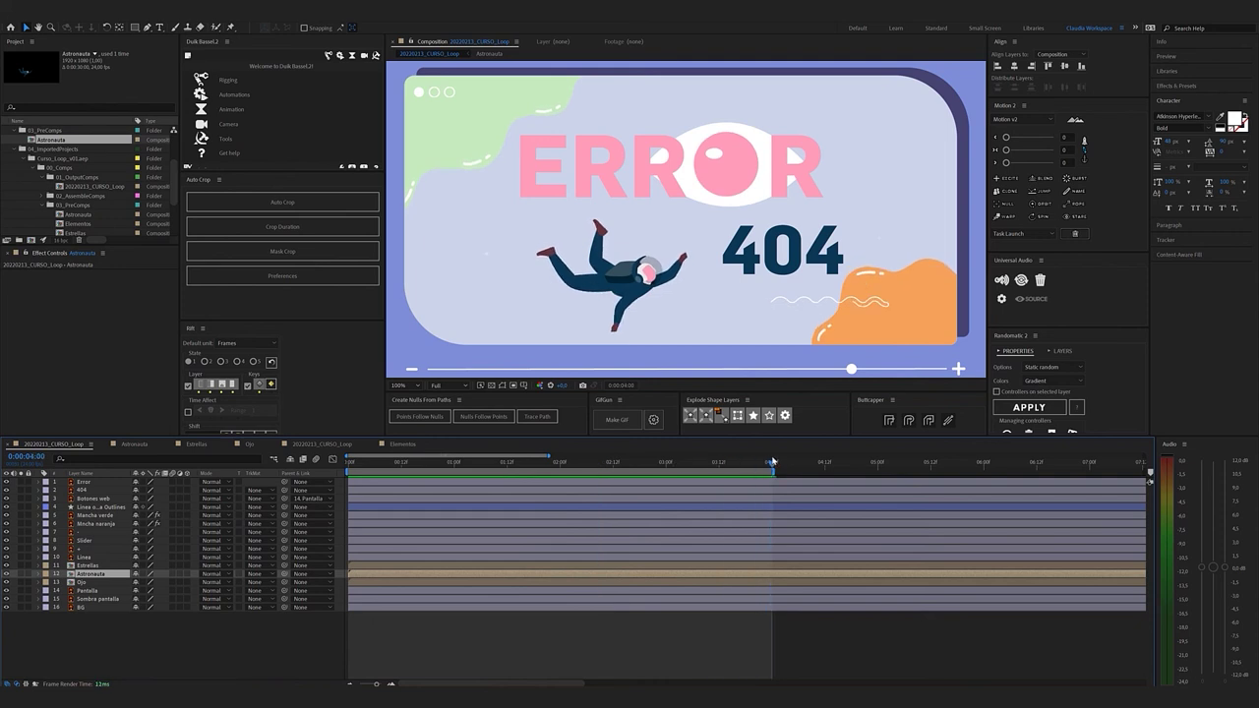
In the Astronauta precomposition, stretch all layers' Rotation keyframes proportionally so the last ones land at 4 seconds
double_click(112, 575)
drag(215, 596, 89, 482)
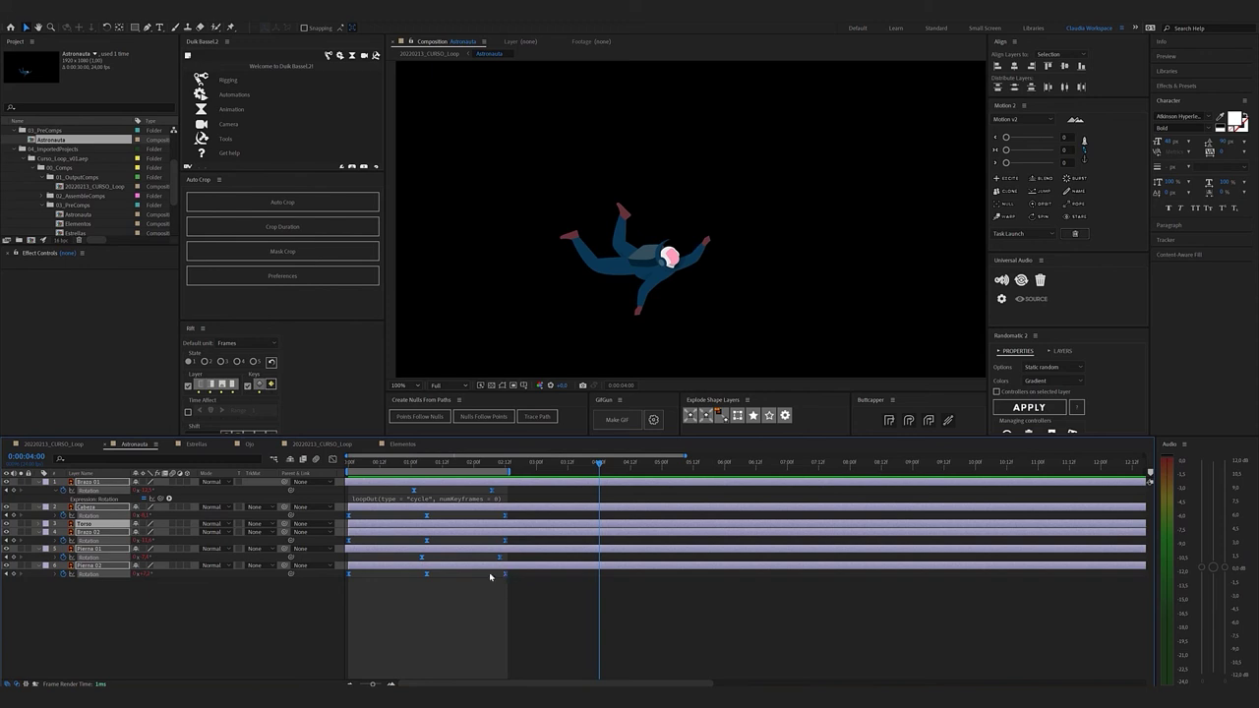
drag(507, 578, 602, 570)
key(space)
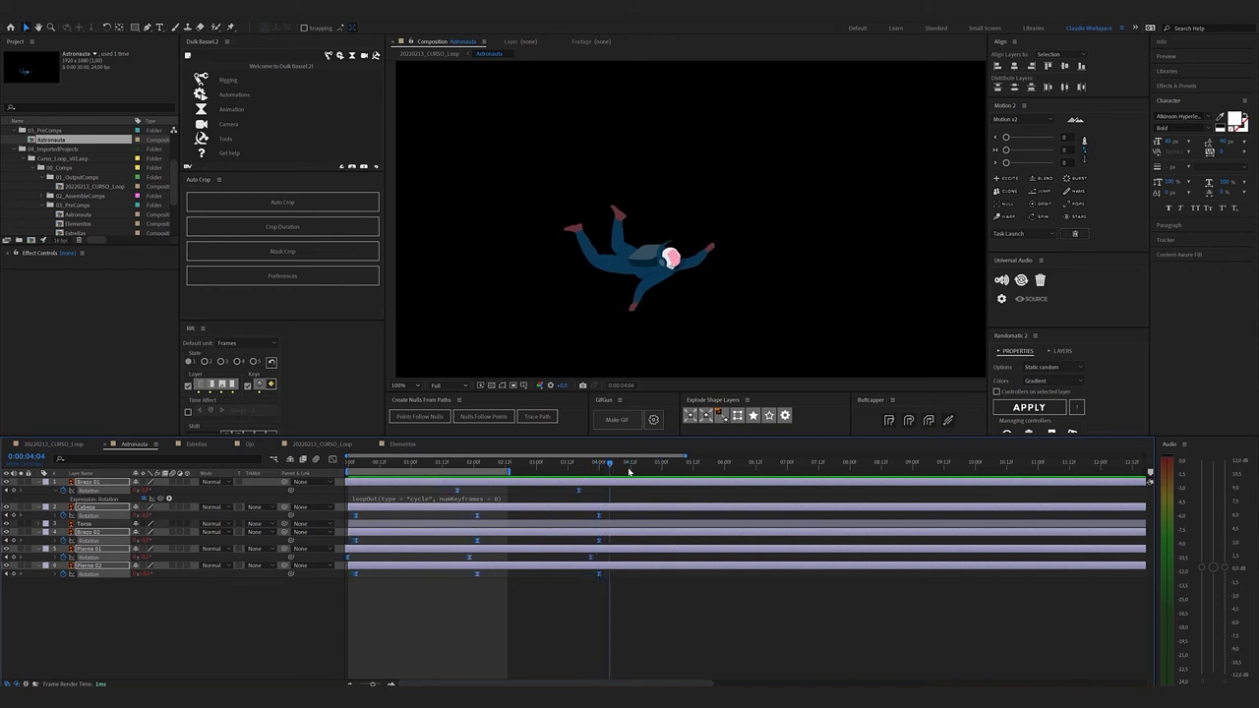
key(space)
Extend the Astronauta work area to end at 4 seconds and deselect the layers
drag(508, 472, 661, 463)
scroll(591, 518, up, 1)
scroll(590, 520, up, 2)
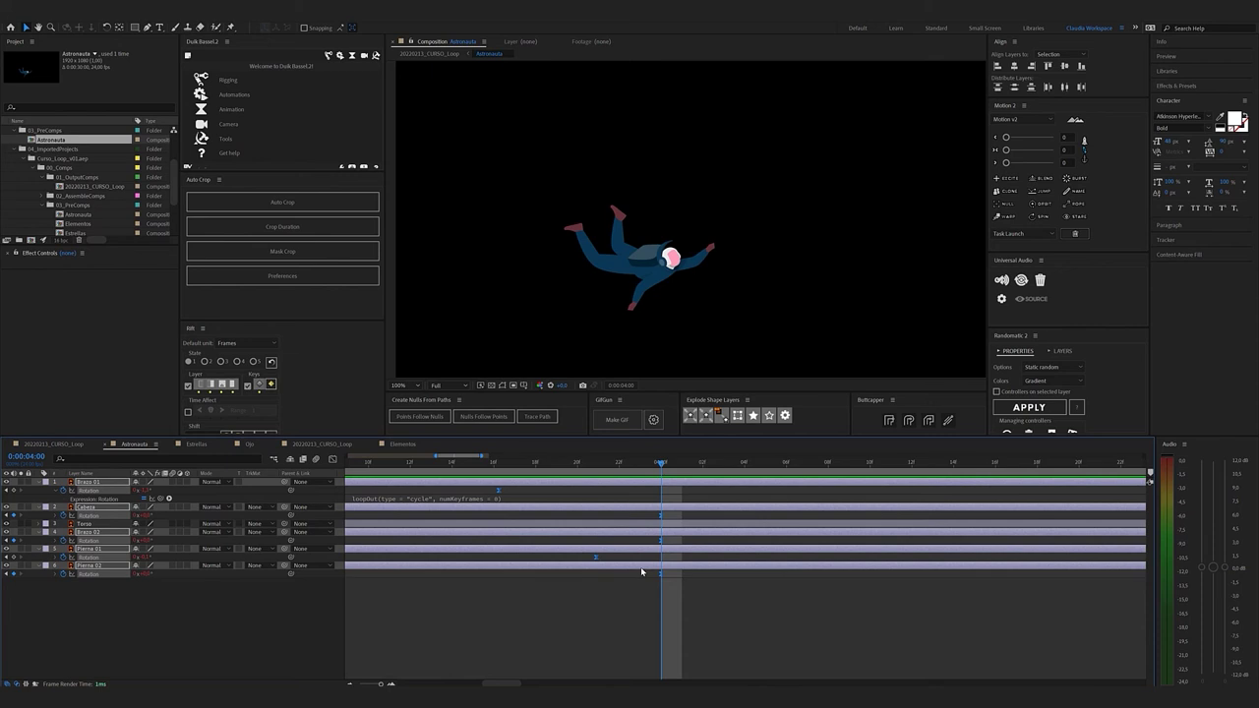
key(n)
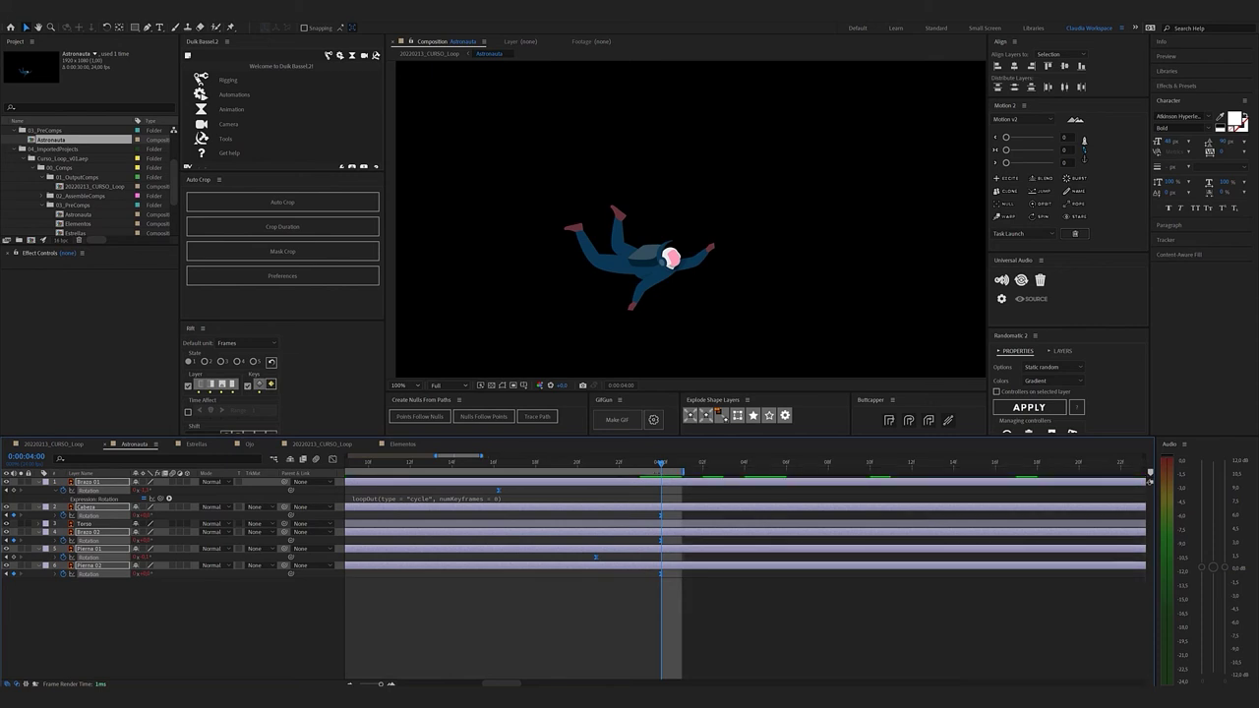
click(698, 491)
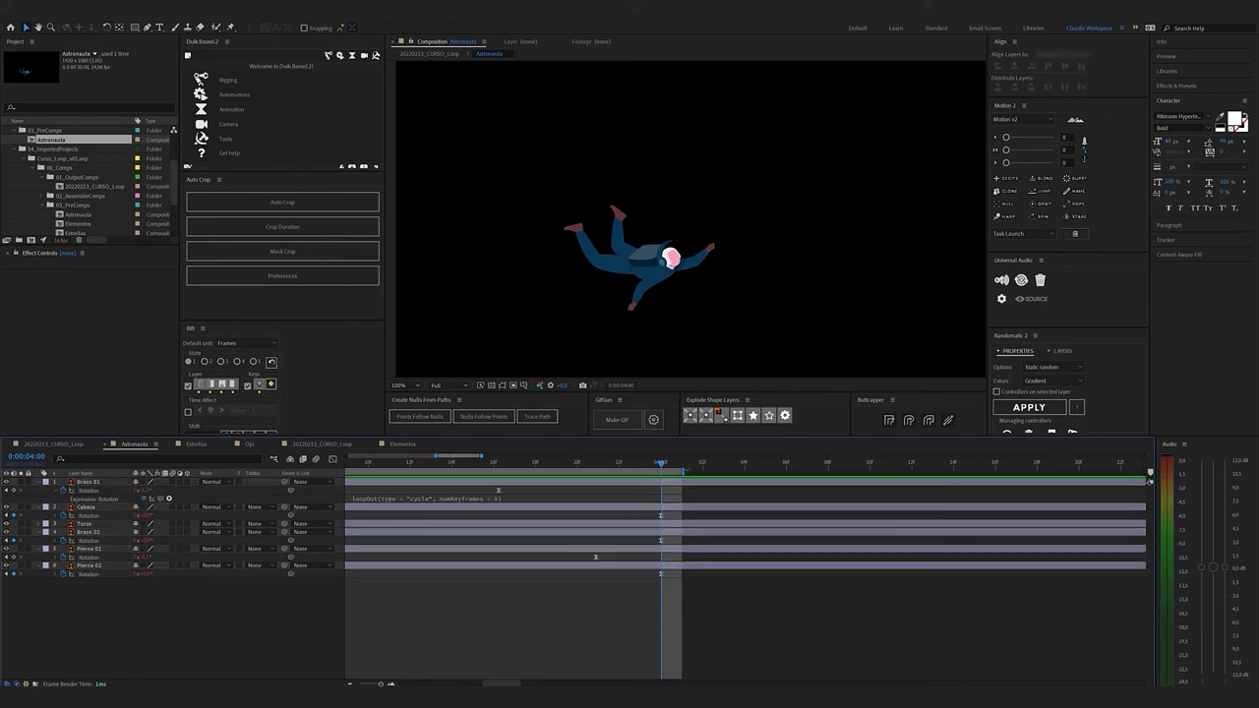
scroll(539, 536, down, 2)
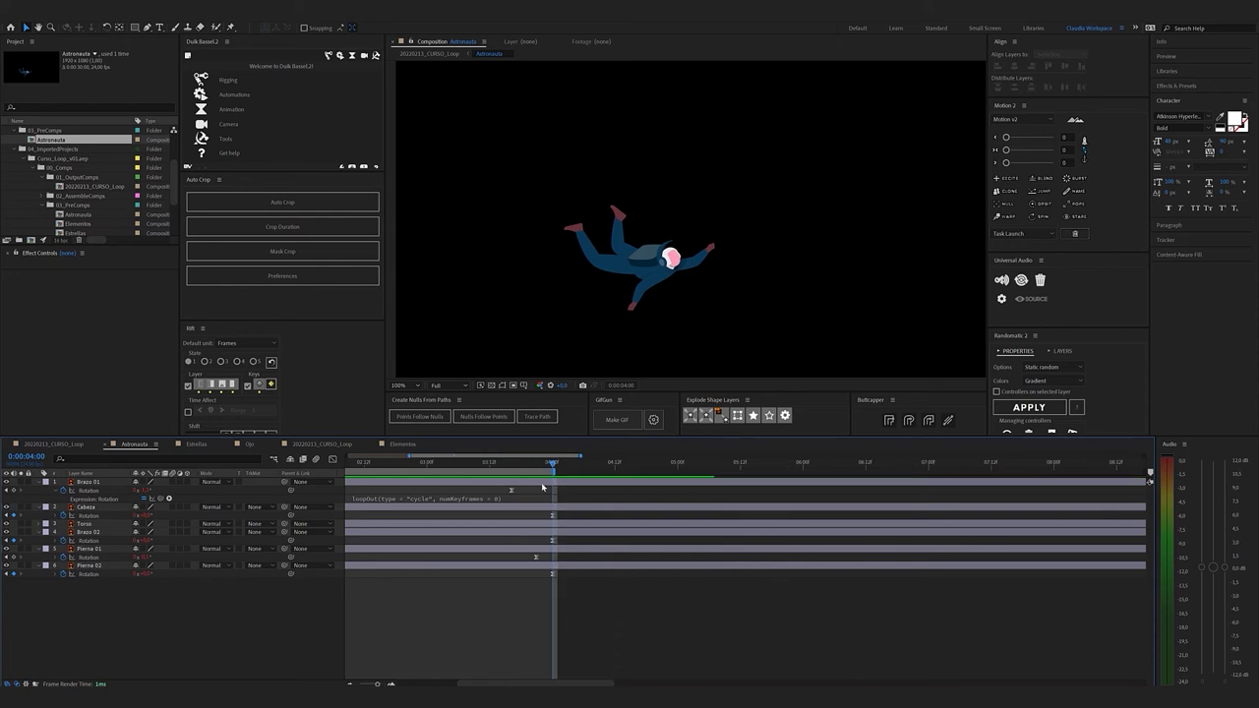
Preview the astronaut loop across its end, inspect the final keyframes and return to the start of the composition
click(503, 463)
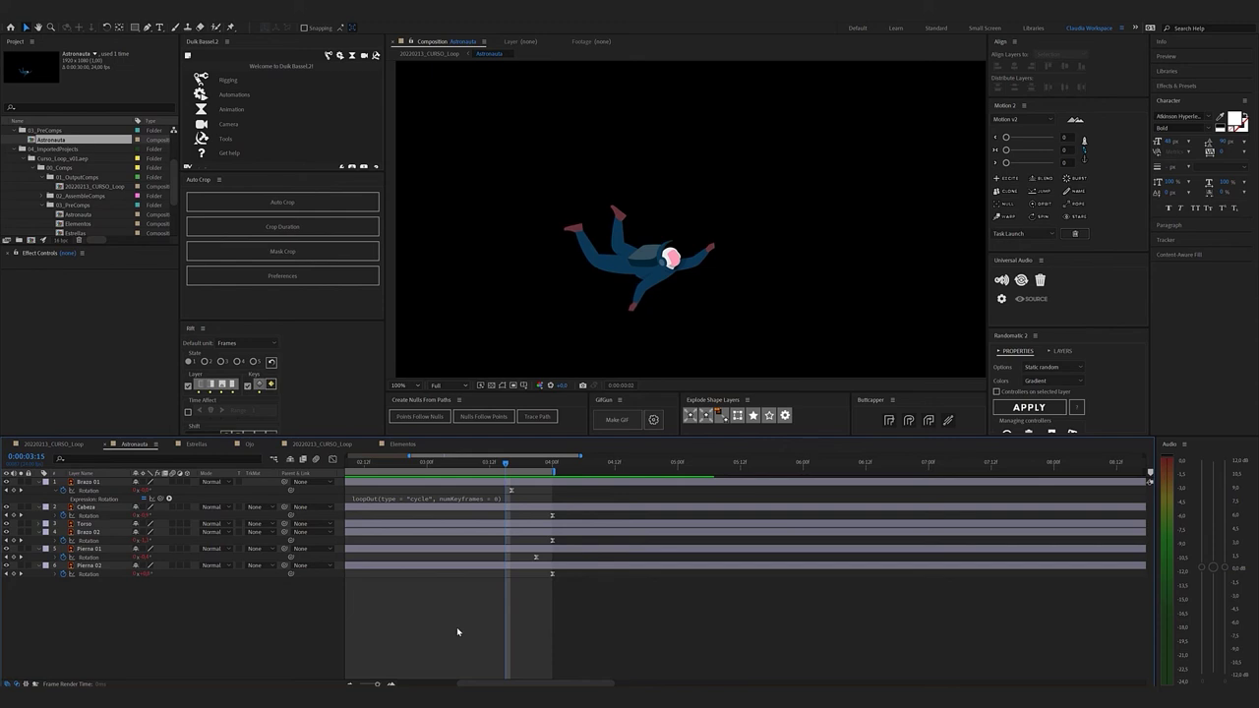
key(space)
alt+scroll(560, 573, up, 1)
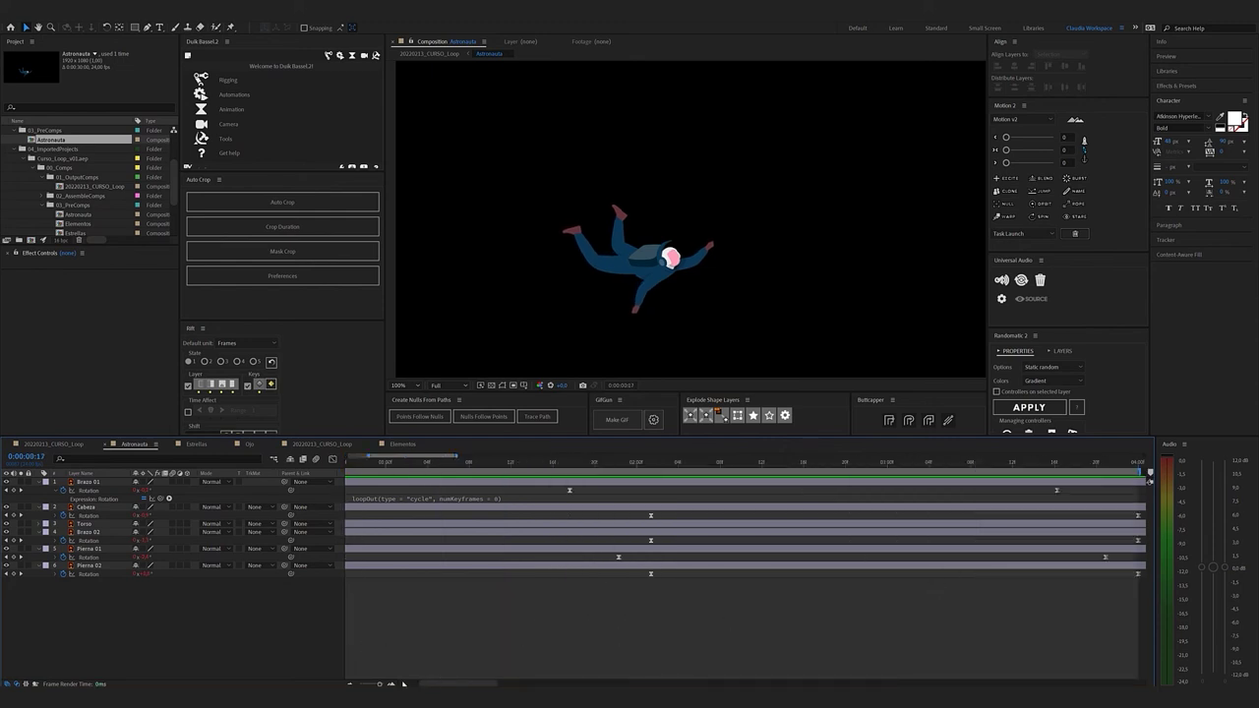
drag(423, 683, 430, 683)
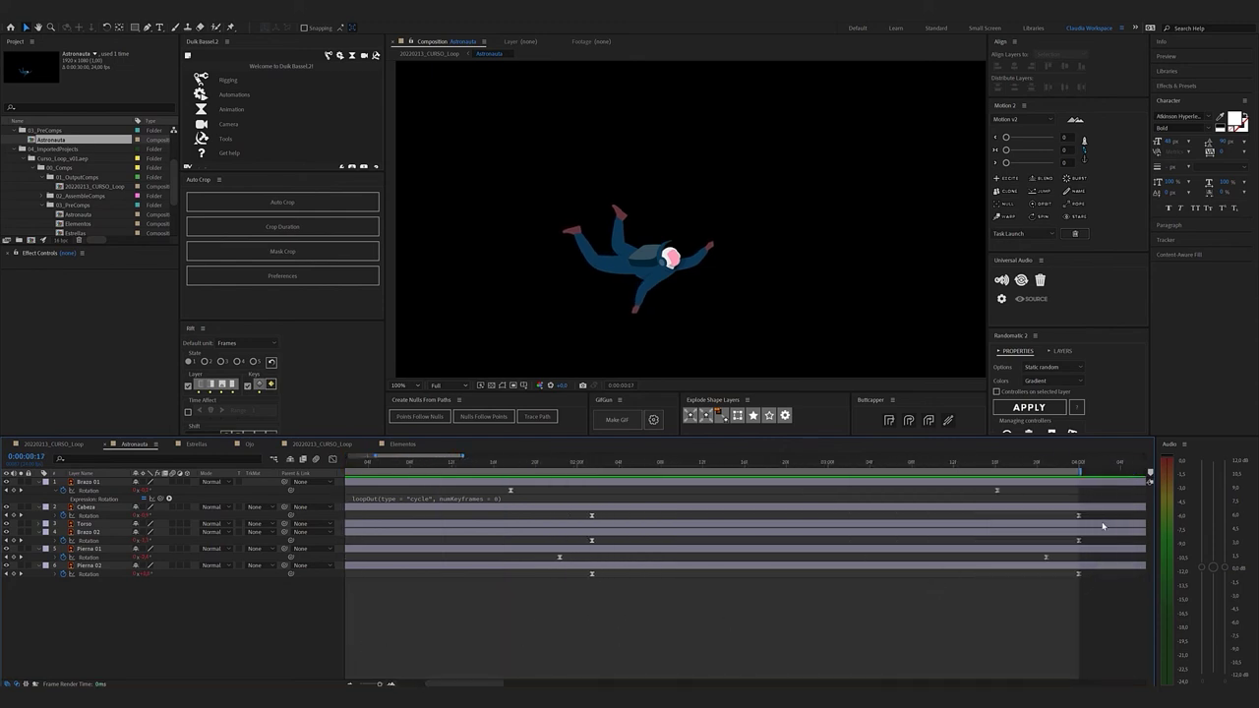
scroll(1101, 521, up, 3)
alt+scroll(880, 507, down, 3)
drag(439, 462, 324, 466)
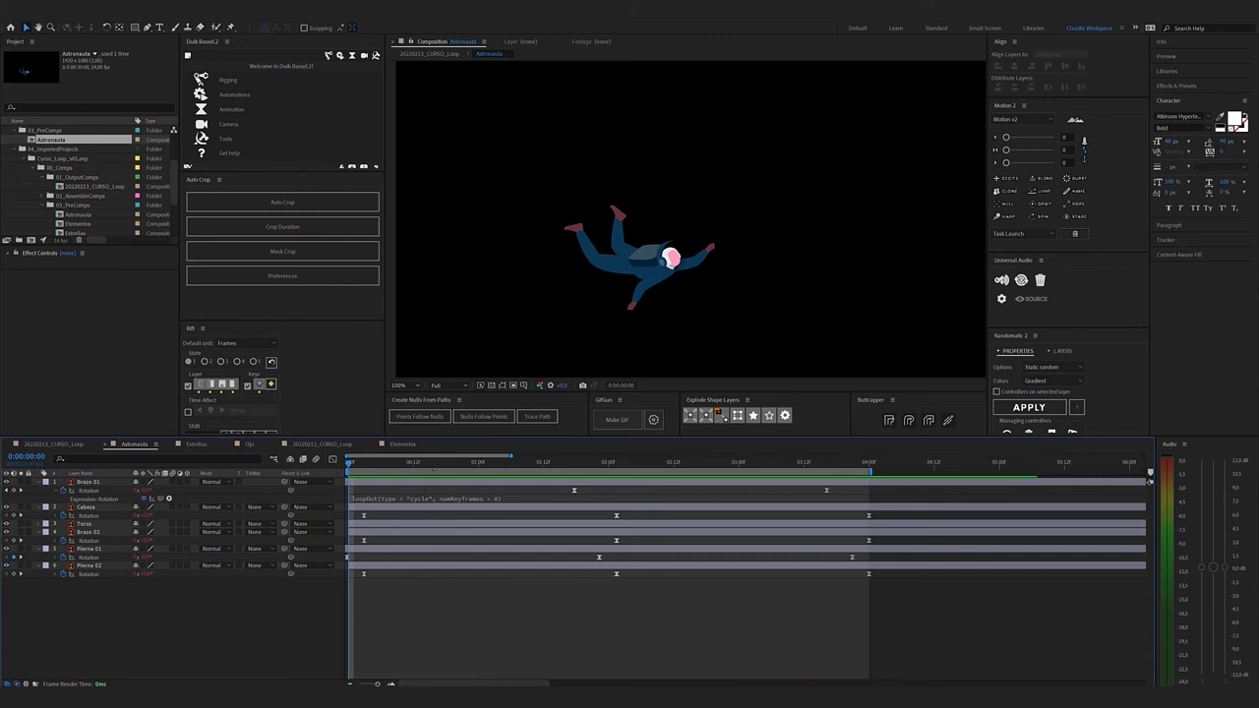
Identify the astronaut's limbs and parent the Brazo 02, Pierna 01 and Pierna 02 layers to Torso
click(642, 293)
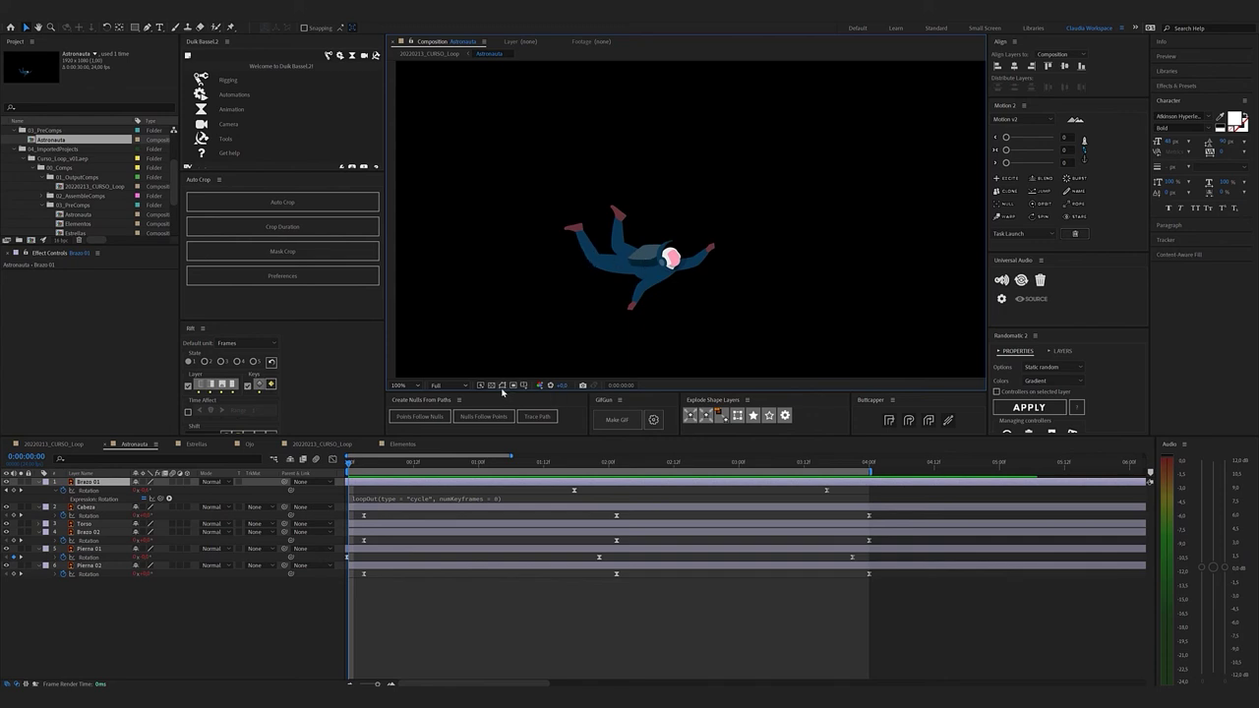
click(596, 258)
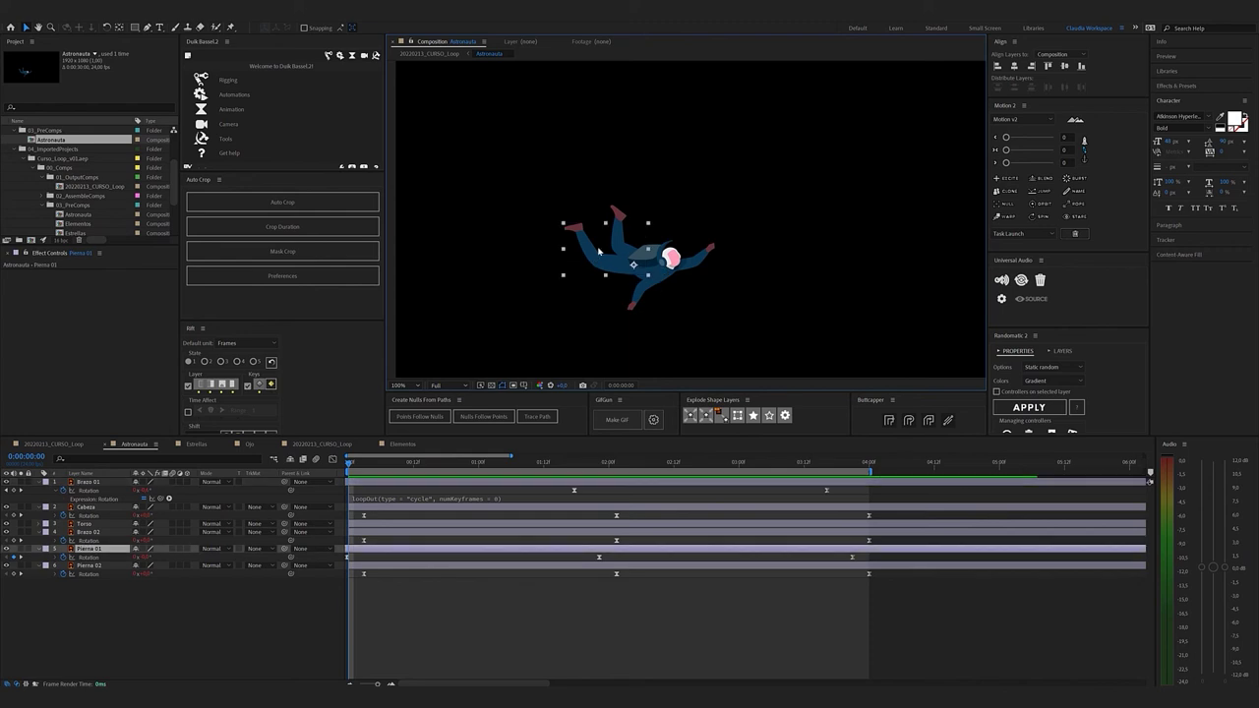
click(619, 216)
click(712, 254)
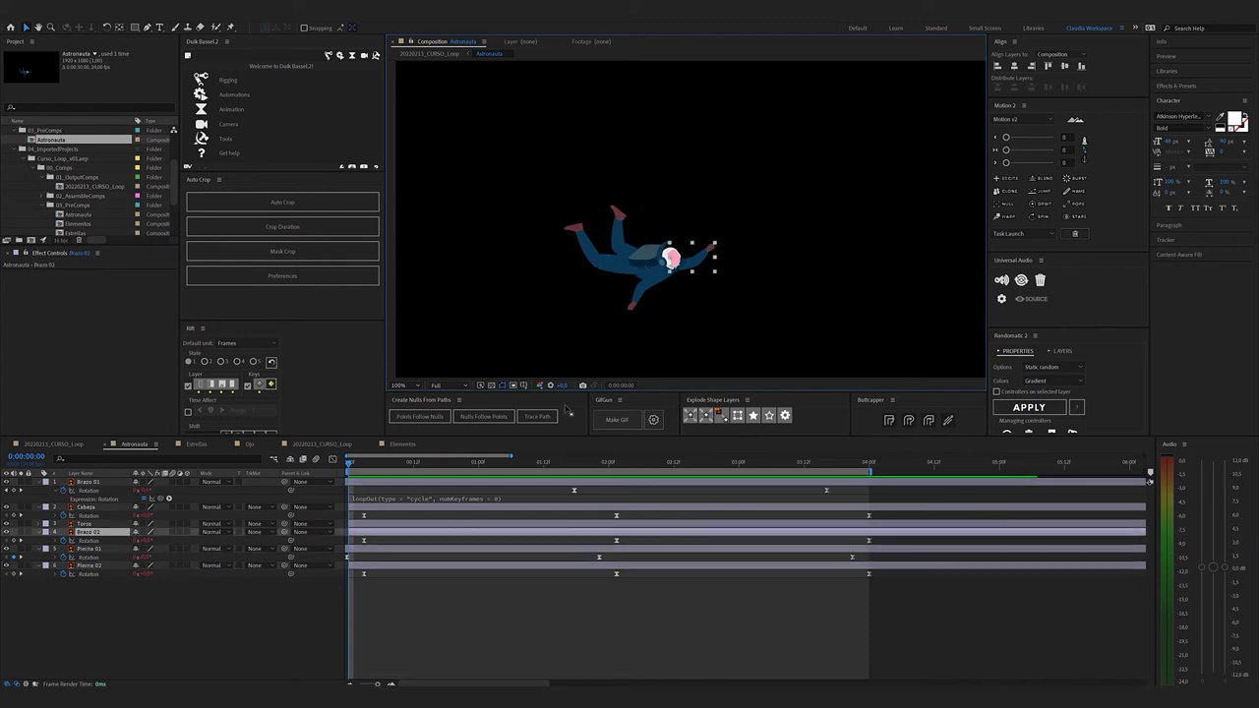
click(98, 566)
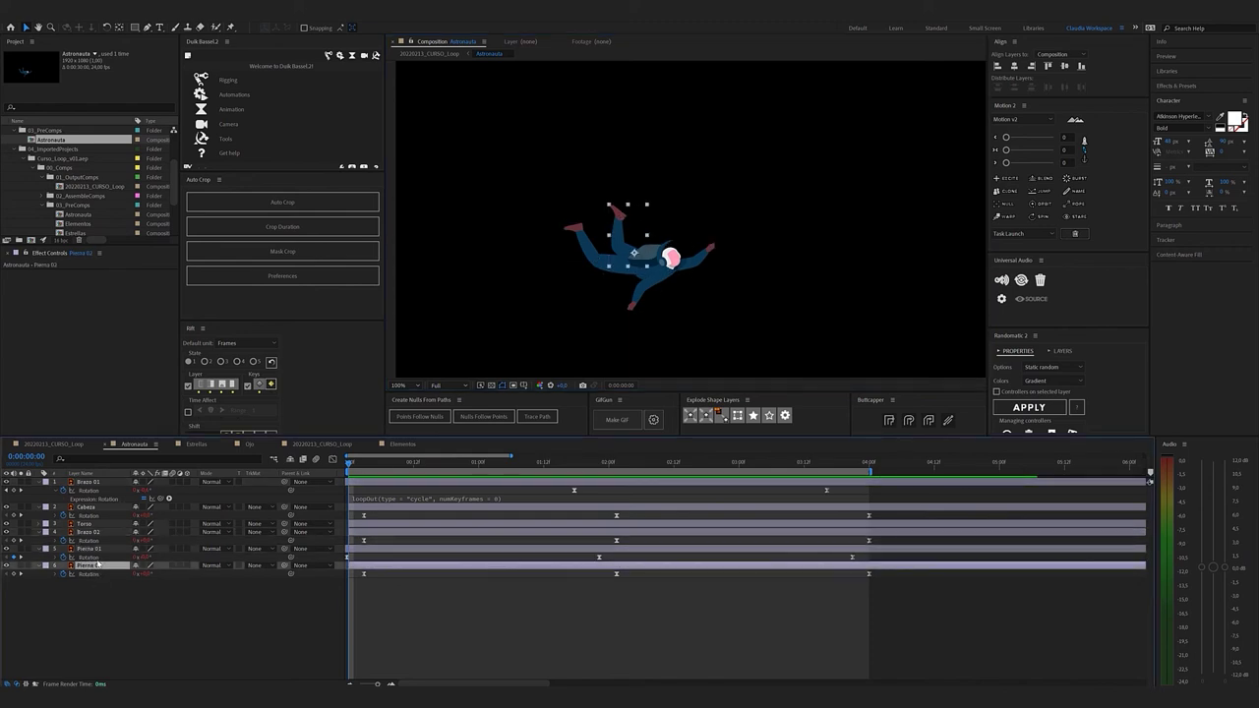
shift+click(100, 536)
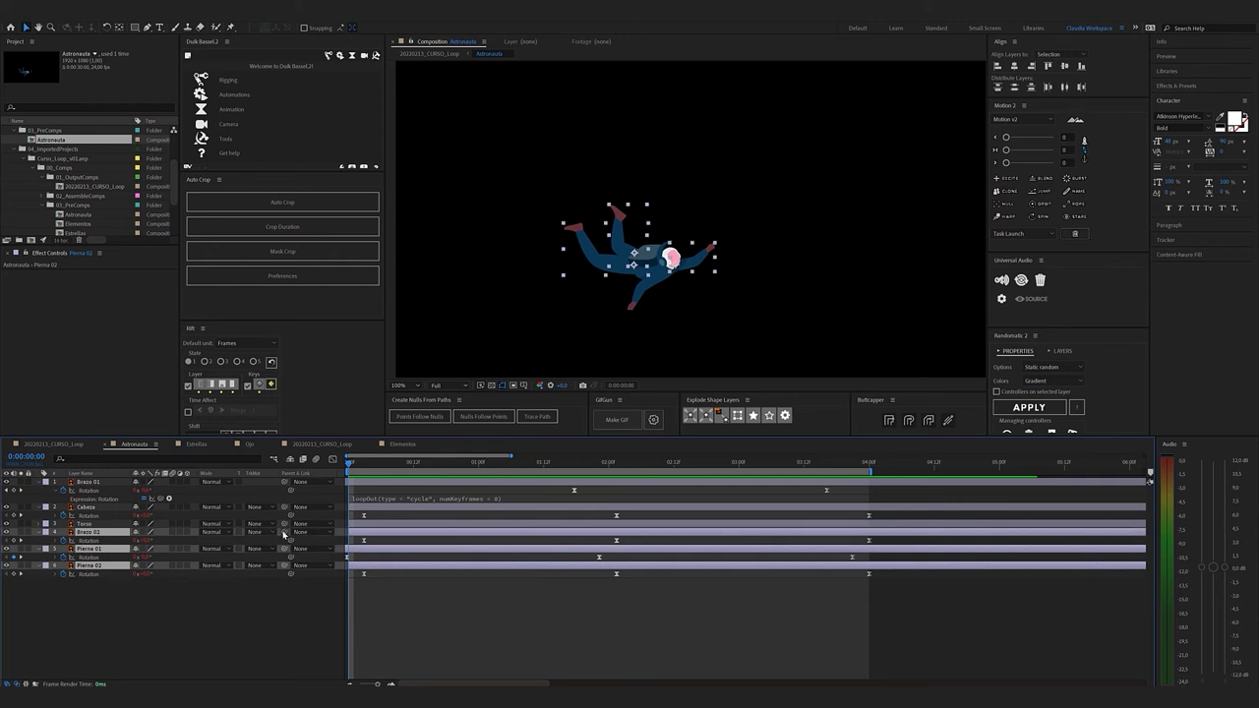
drag(286, 534, 85, 528)
Parent the Brazo 01 and Cabeza layers to Torso
click(98, 483)
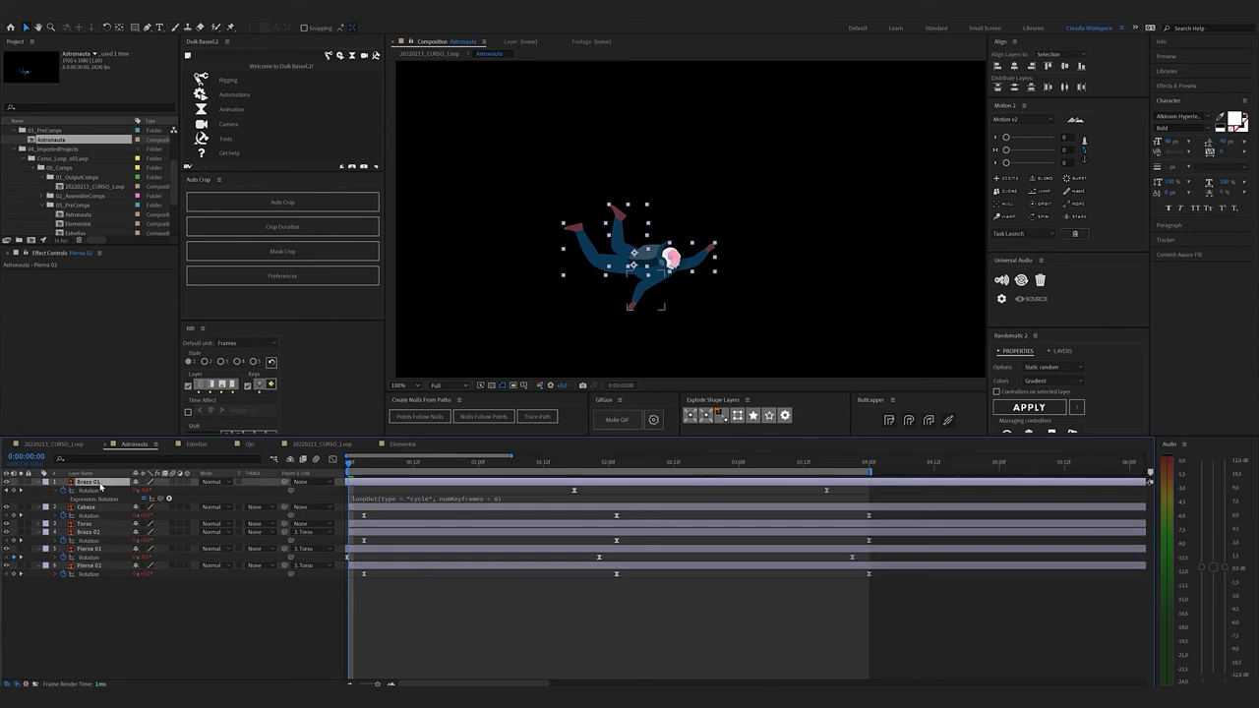
ctrl+click(94, 508)
drag(286, 482, 88, 531)
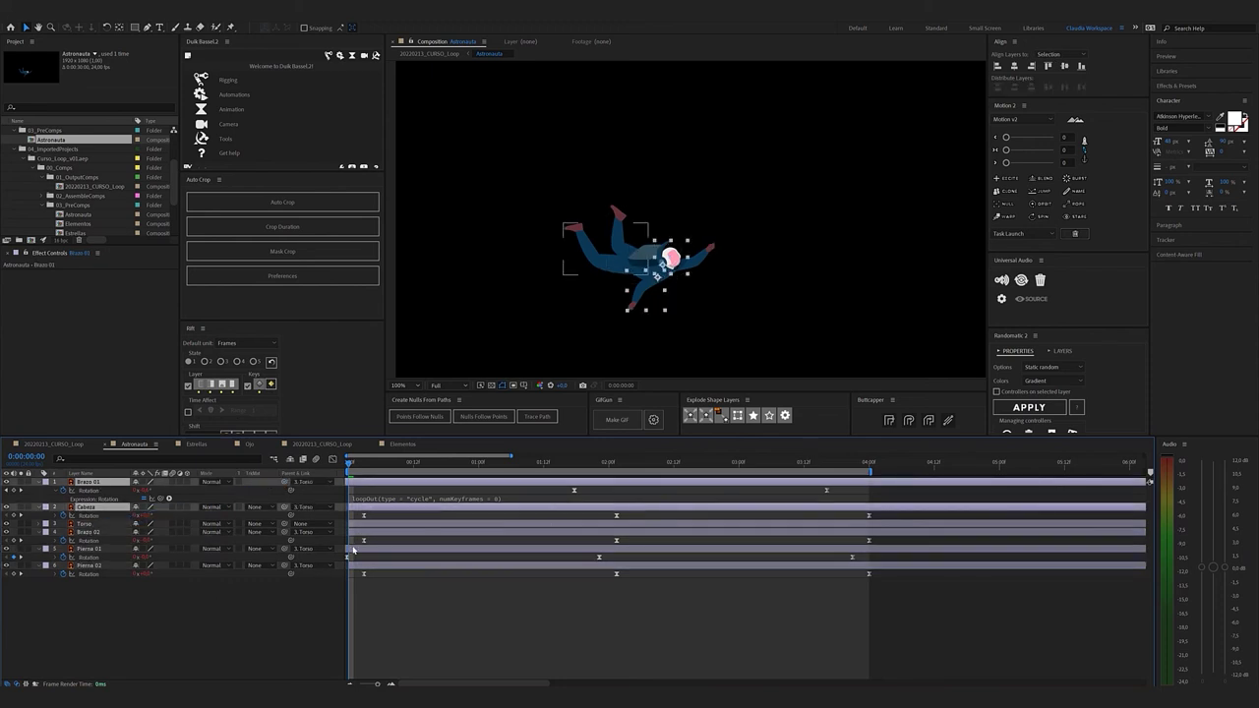
Keyframe the Torso layer's Position at the start of the composition and raise the torso slightly at 0:00:01:06
click(95, 525)
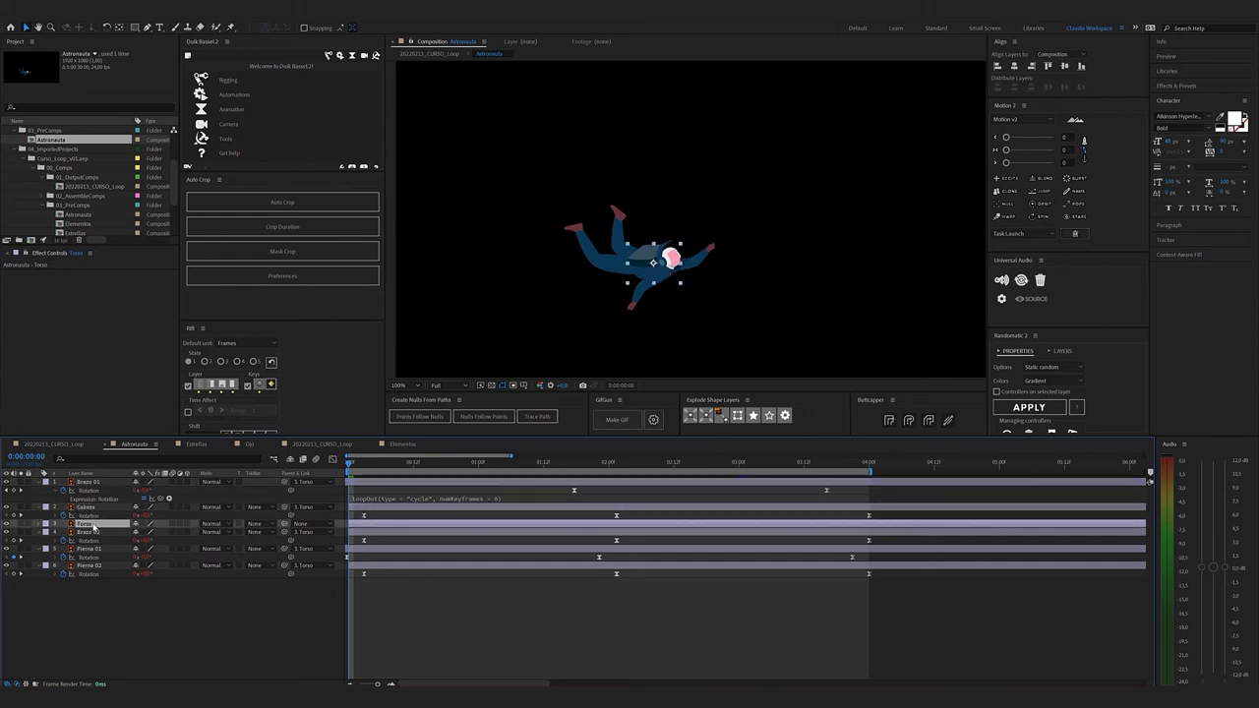
key(p)
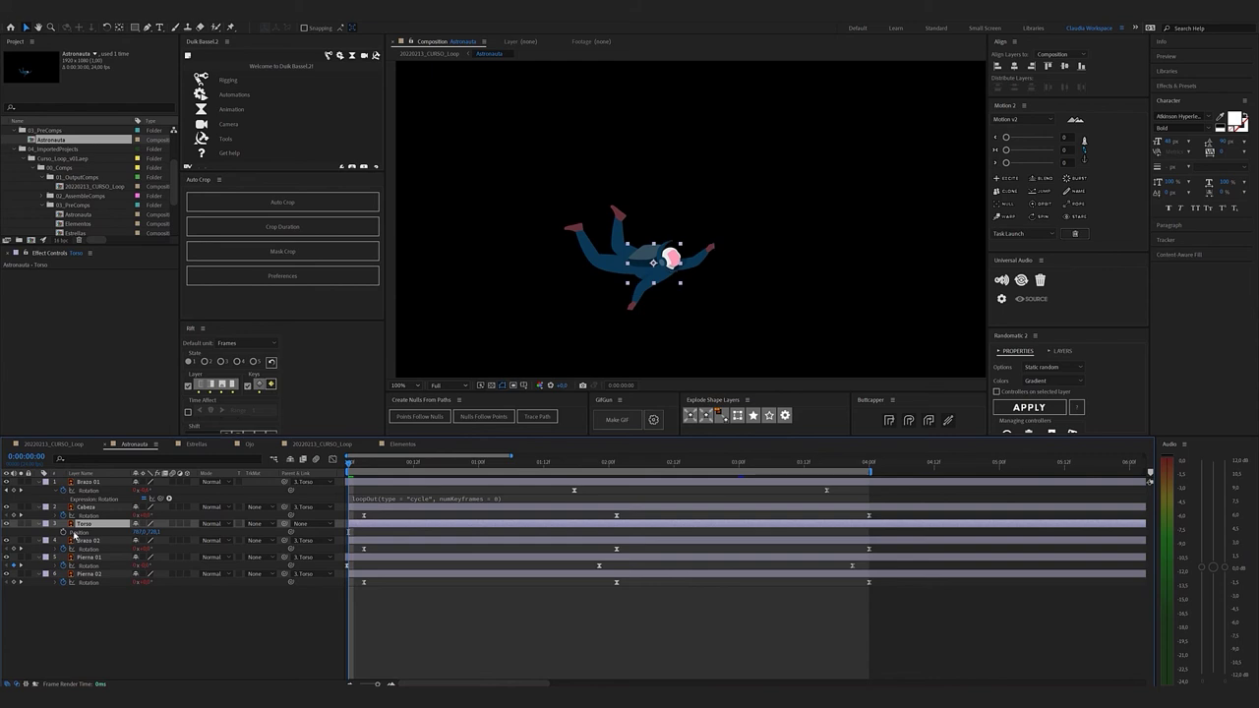
click(66, 533)
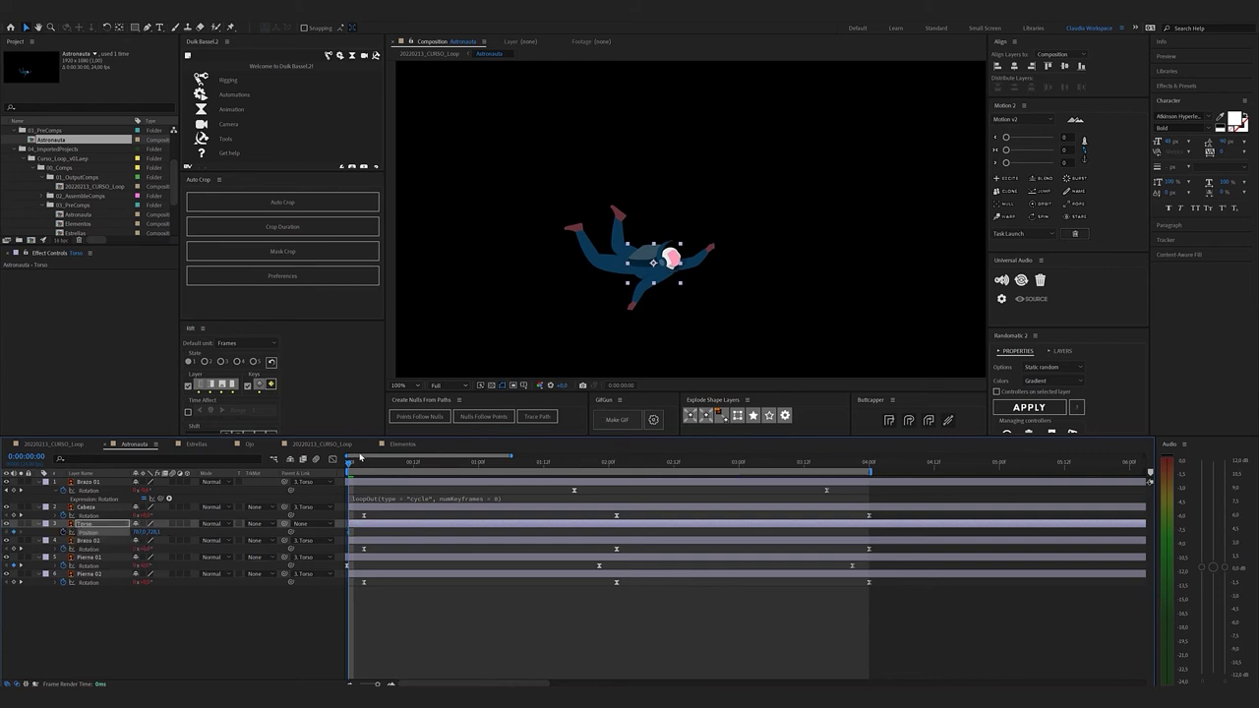
key(ctrl+shift+Right)
key(ctrl+shift+Right)
key(ctrl+shift+Right)
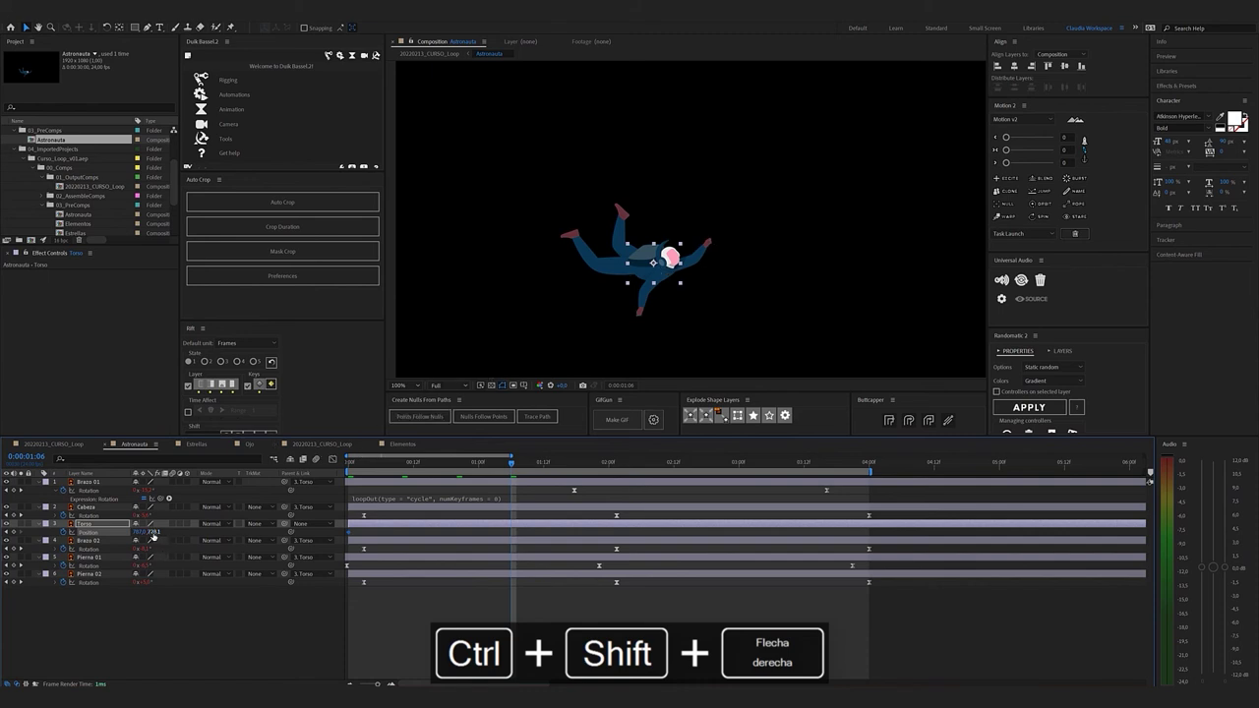
drag(154, 532, 147, 532)
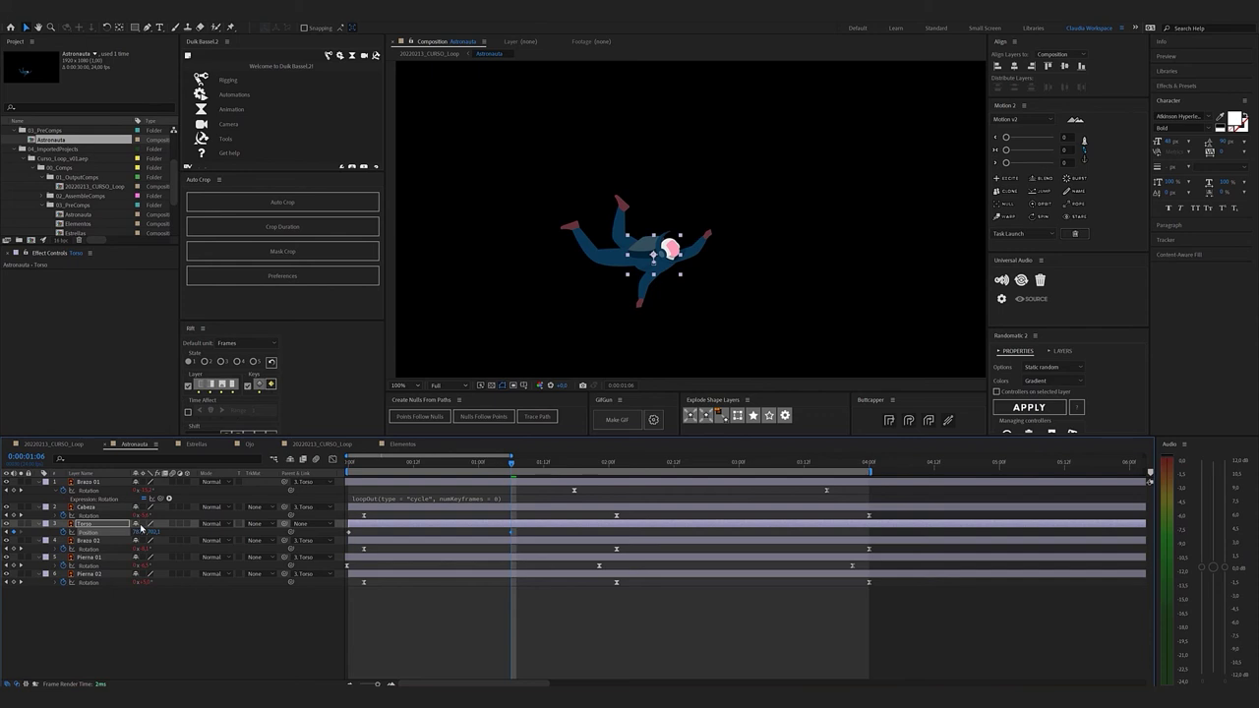
Copy the Torso layer's first Position keyframe to 0:00:02:12 and preview the astronaut's vertical float
key(ctrl+shift+Right)
key(ctrl+shift+Right)
key(ctrl+shift+Right)
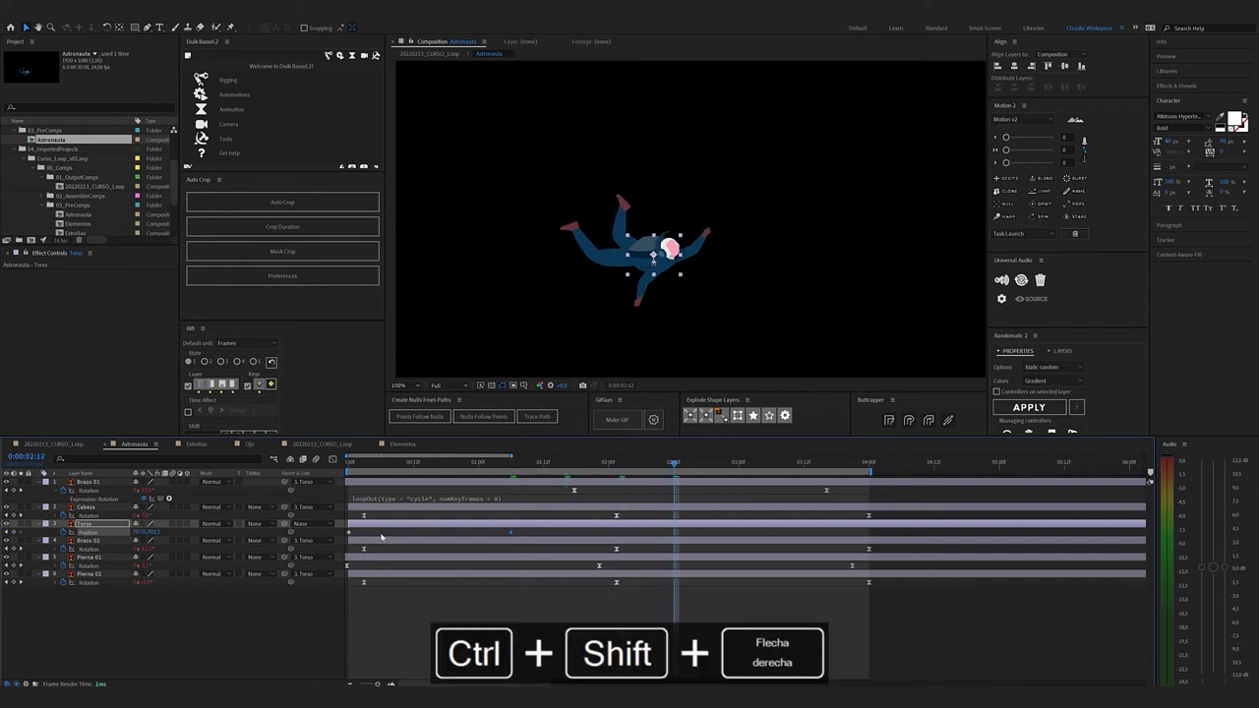
key(ctrl+c)
key(ctrl+v)
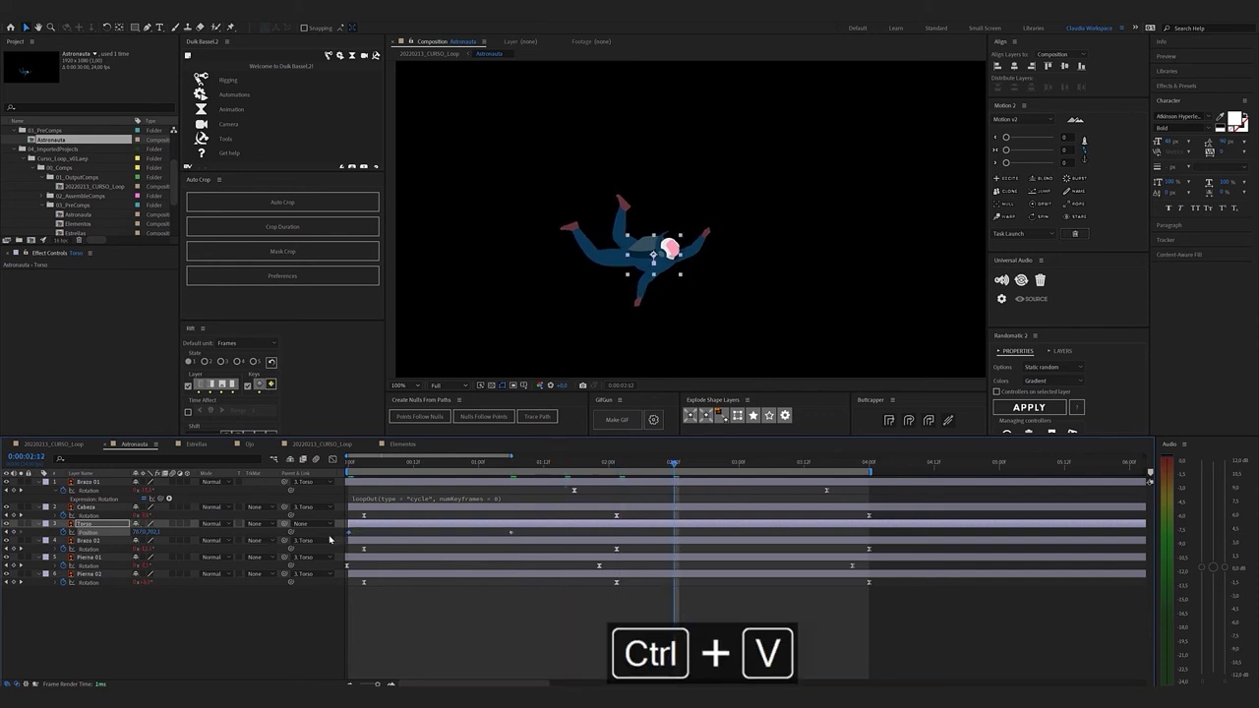
key(space)
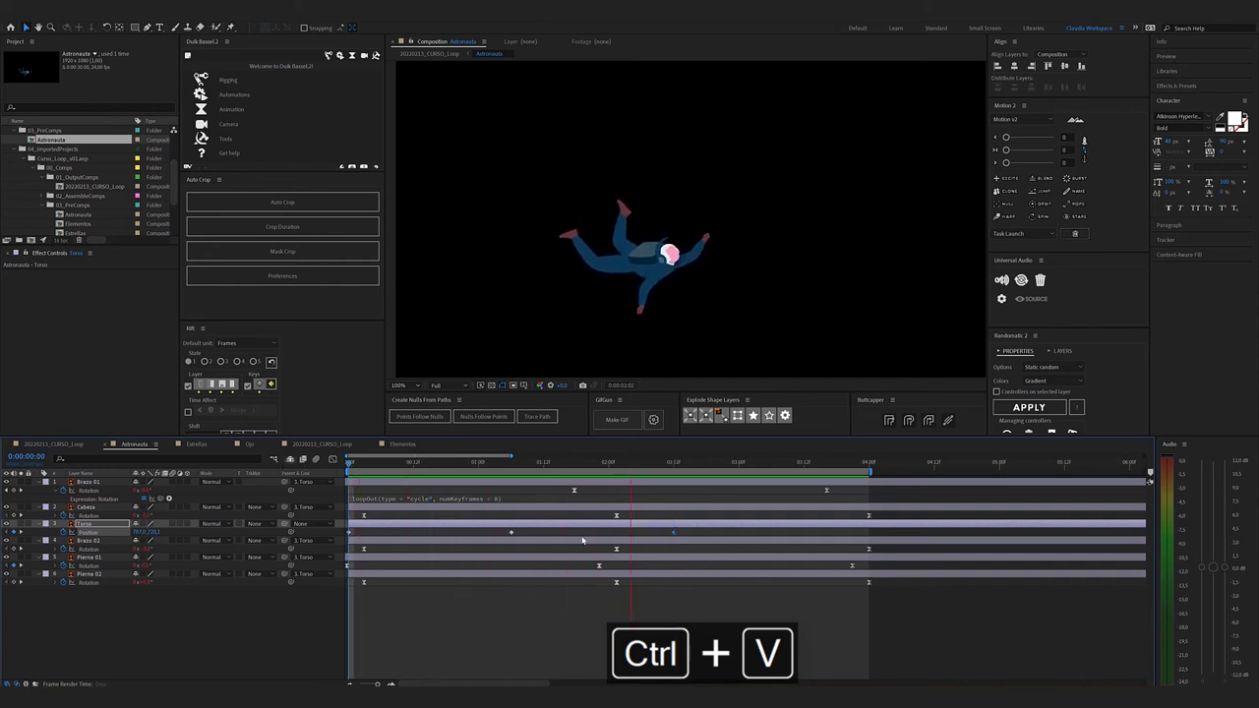
Apply Easy Ease to all three Torso Position keyframes and preview the smoothed motion
drag(687, 533, 348, 539)
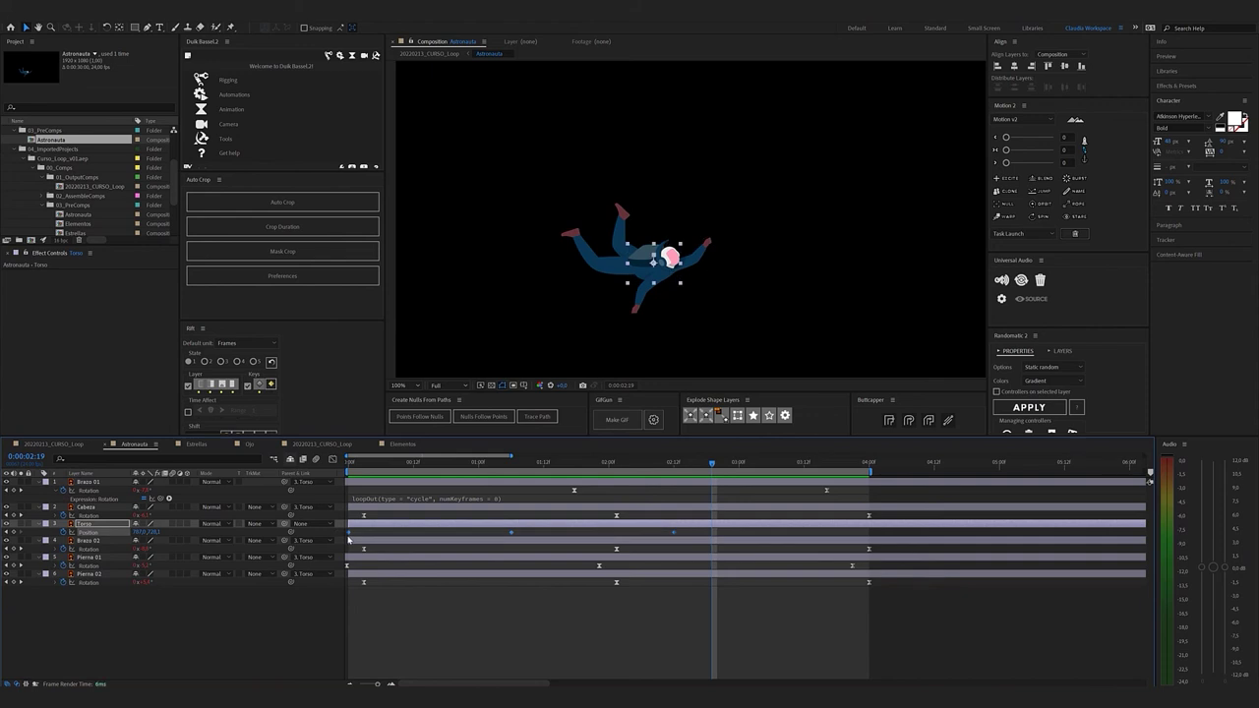
right_click(348, 539)
mouse_move(432, 646)
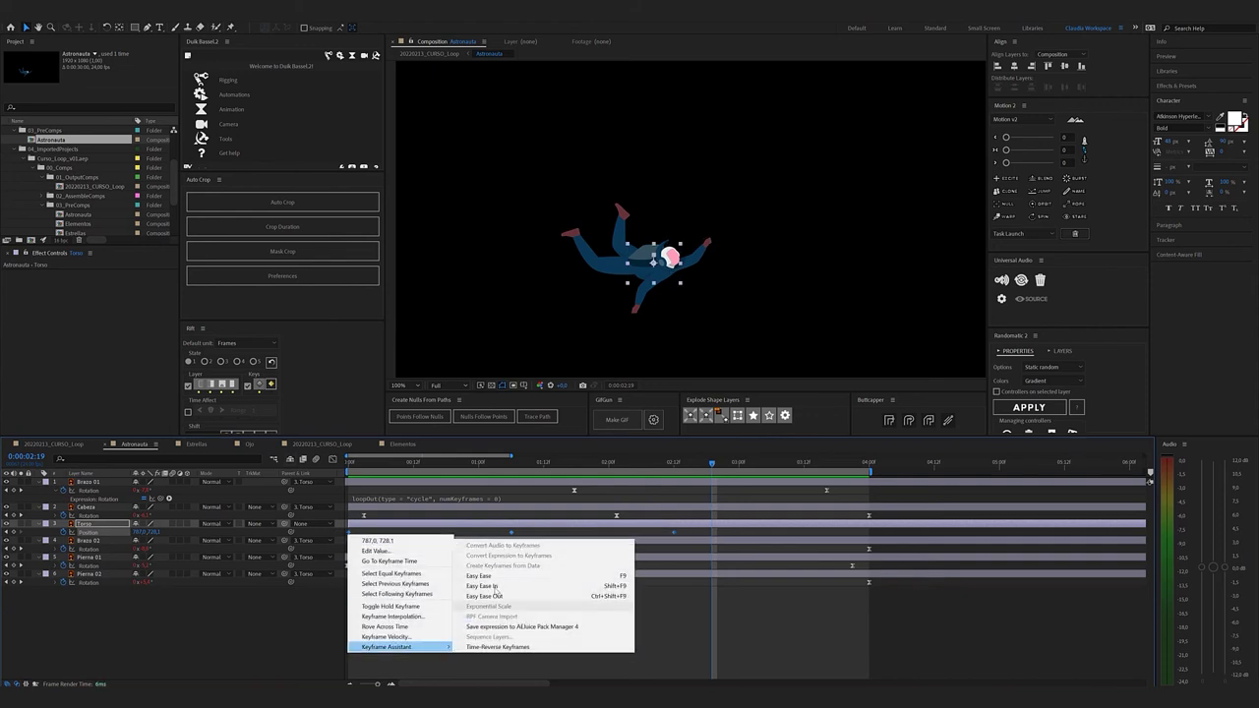
click(504, 577)
key(space)
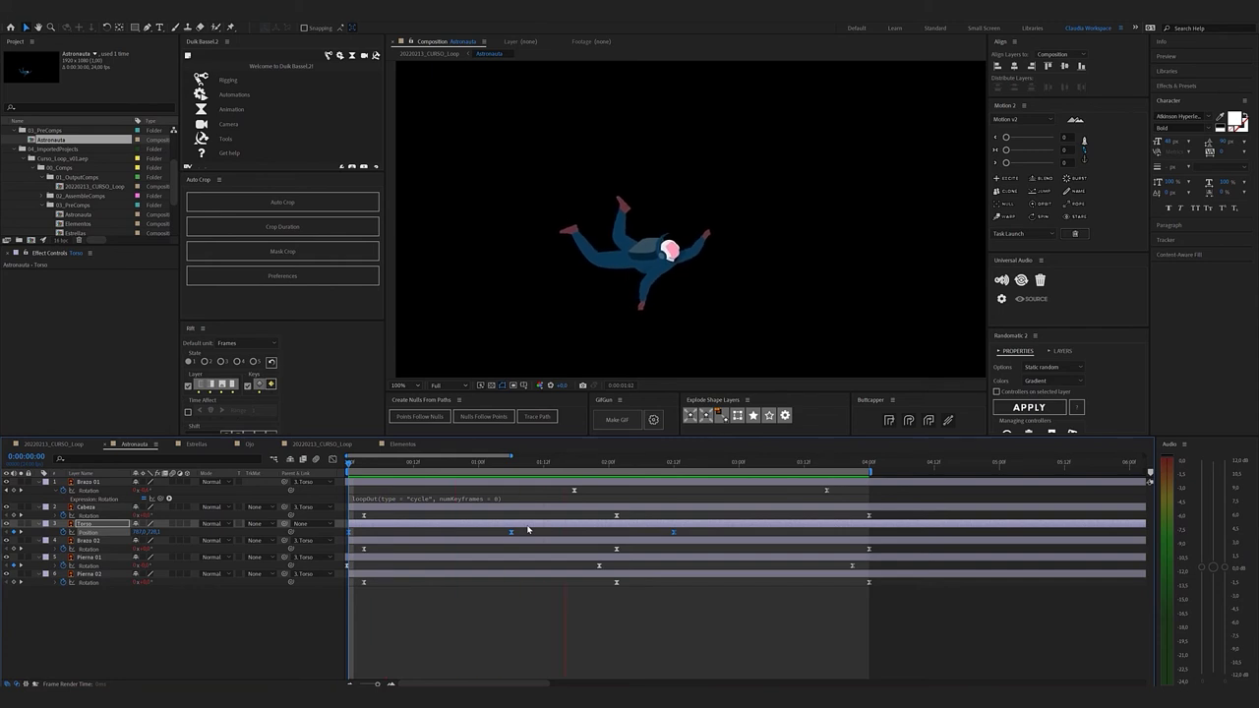
key(space)
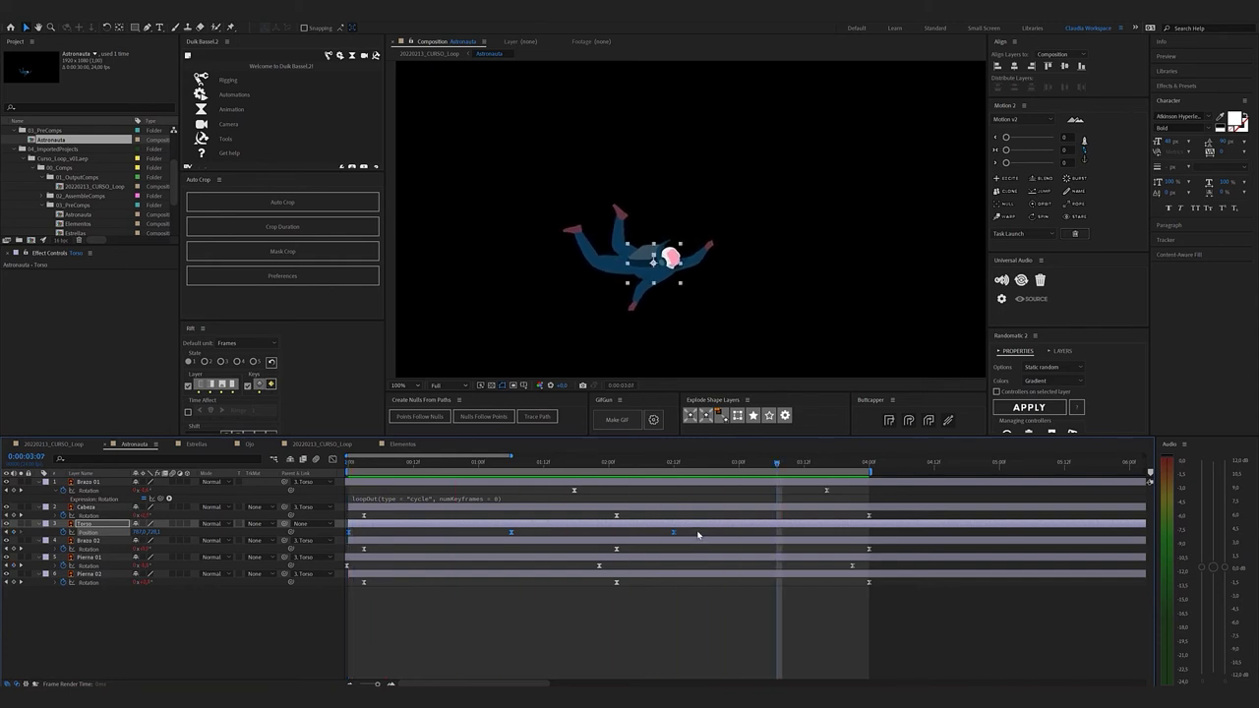
Stretch the Torso Position keyframes proportionally so the last one lands at 0:00:04:00, and preview the animation
drag(684, 536, 732, 539)
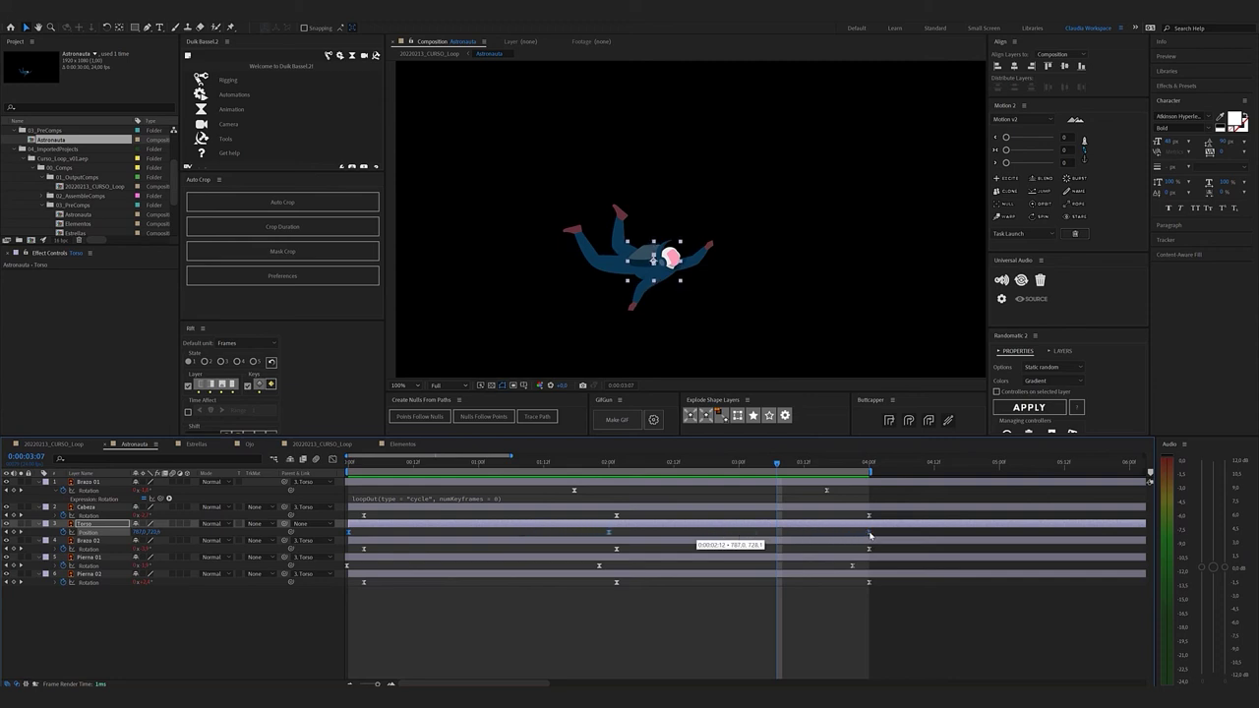
drag(869, 536, 869, 537)
key(space)
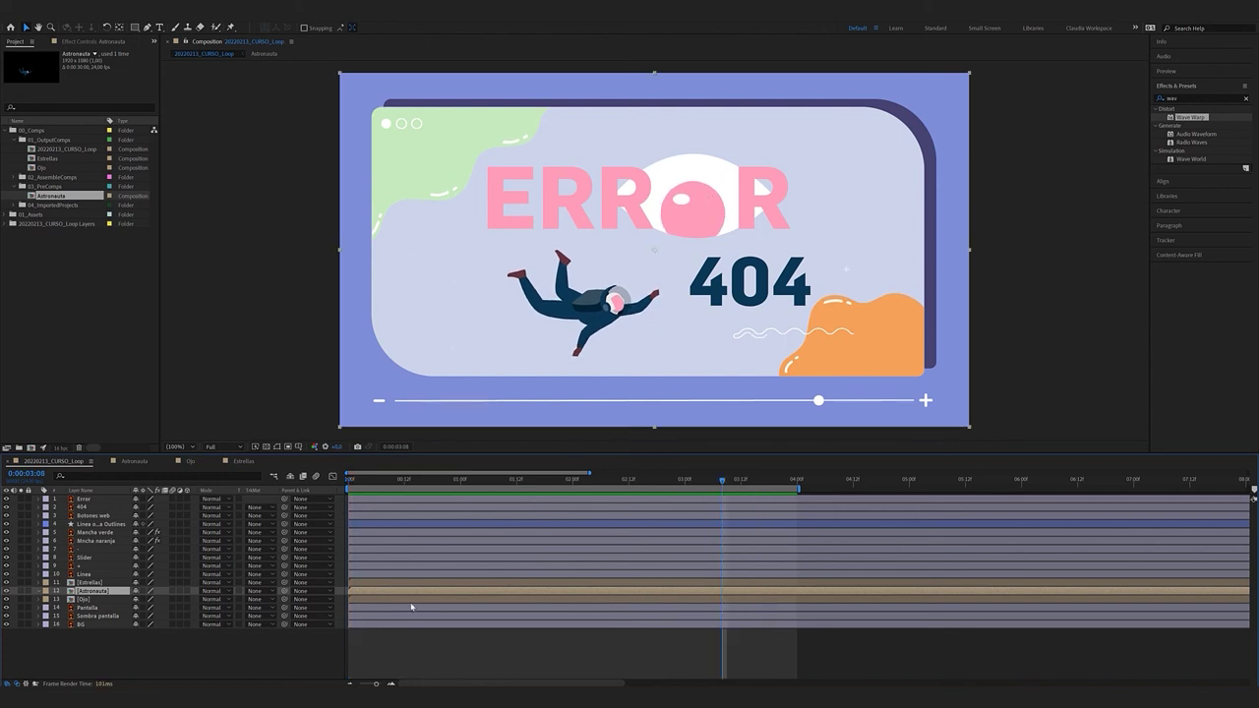
Open the Ojo composition, extend its work area to 0:00:04:00 and reveal the keyframes of all its layers from the start
double_click(89, 599)
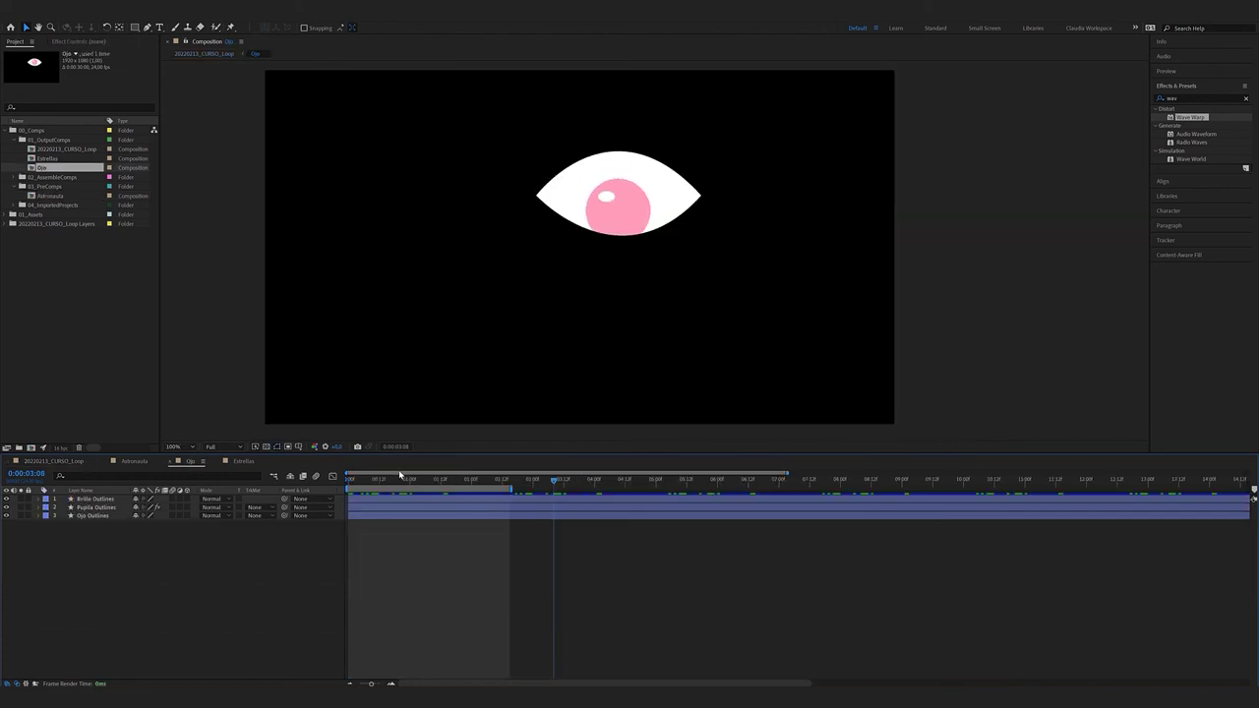
drag(380, 479, 346, 479)
key(ctrl+a)
key(u)
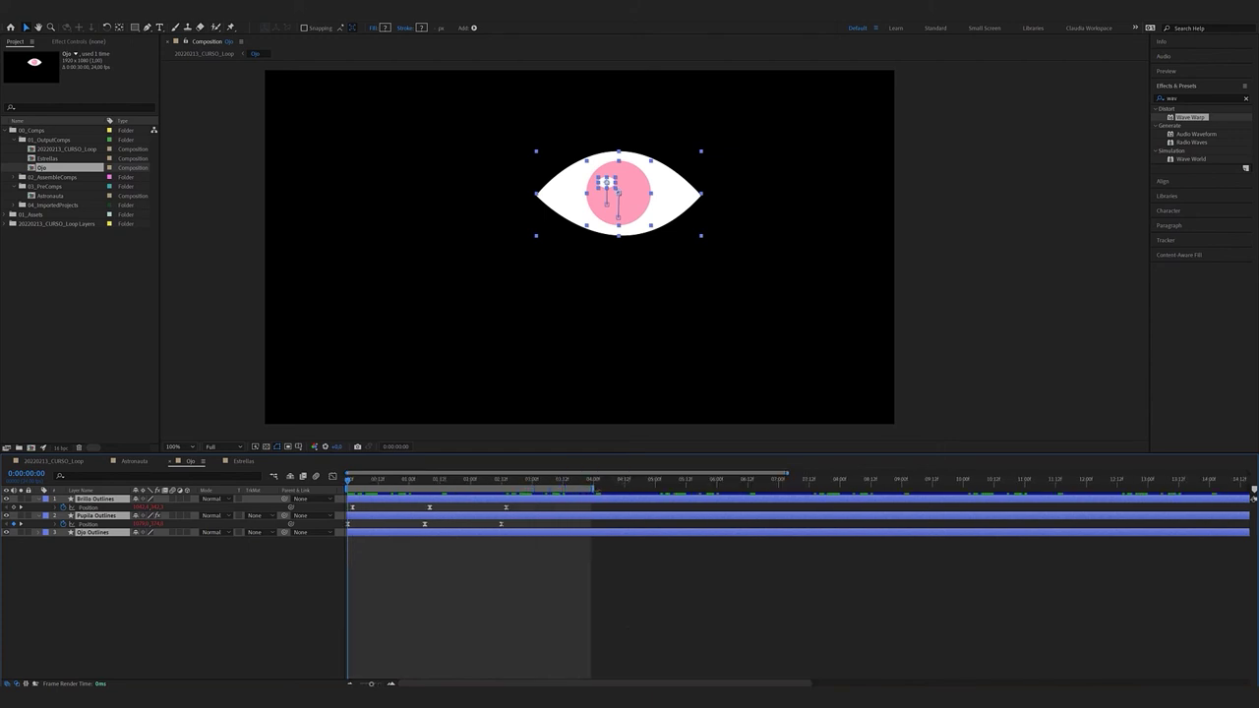
key(minus)
scroll(372, 527, up, 3)
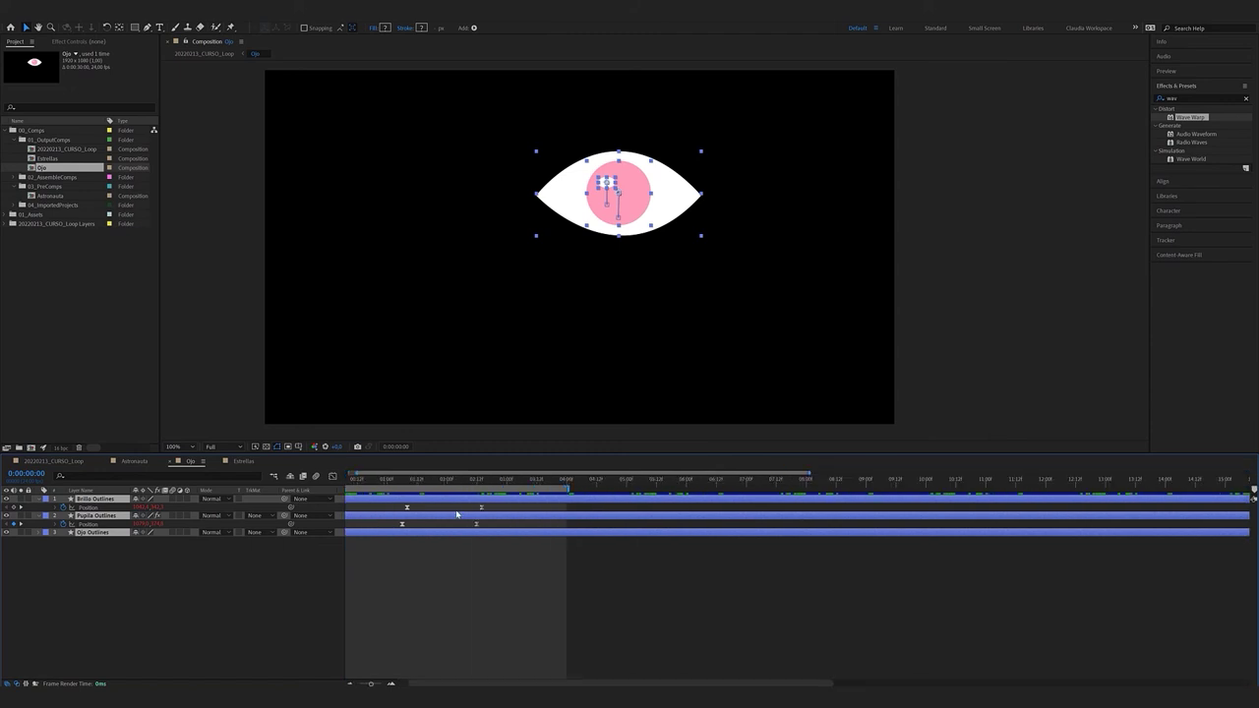
drag(502, 509, 247, 547)
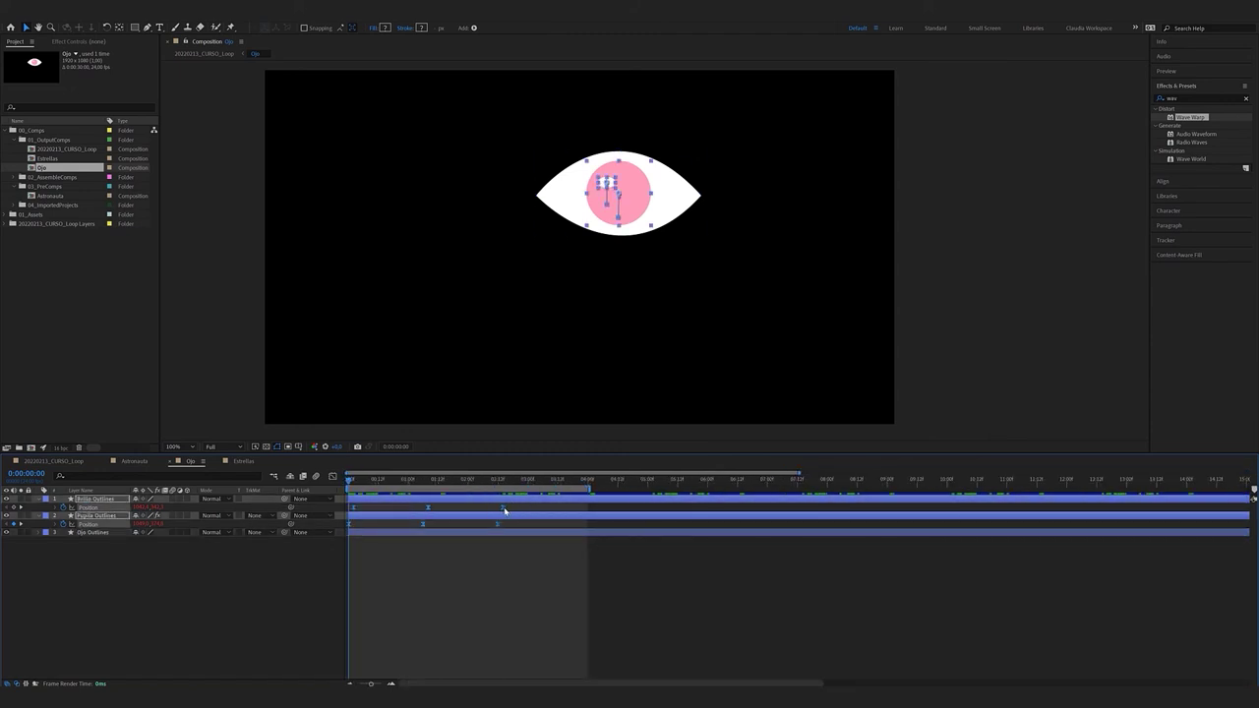
drag(528, 512, 553, 515)
key(ctrl+z)
Preview the eye animation and remove the Position expressions from the Brillo Outlines and Pupila Outlines layers
key(space)
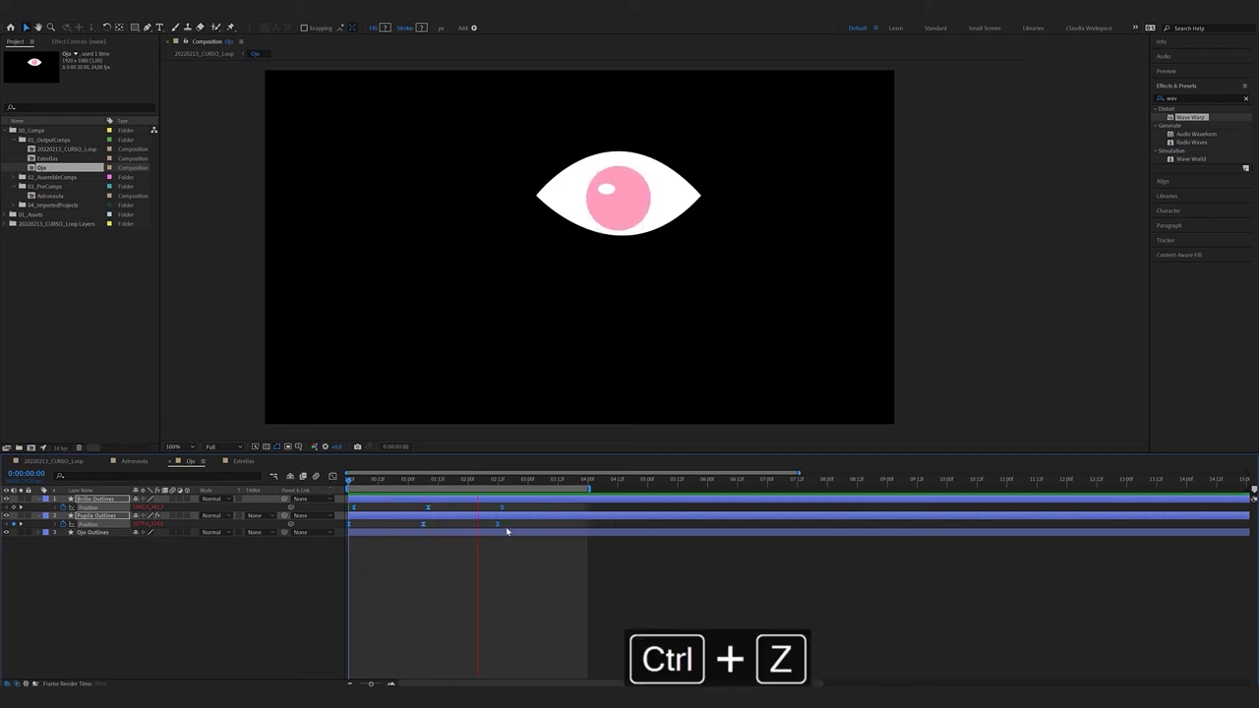
key(space)
key(space)
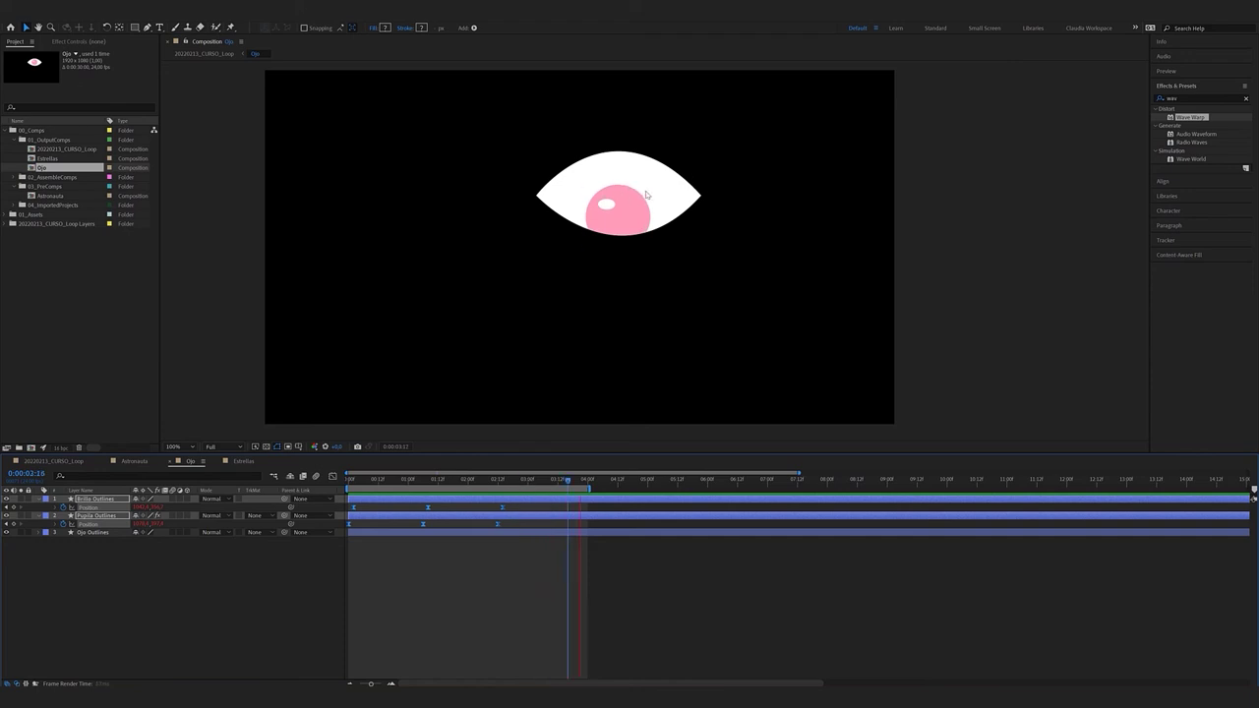
click(495, 554)
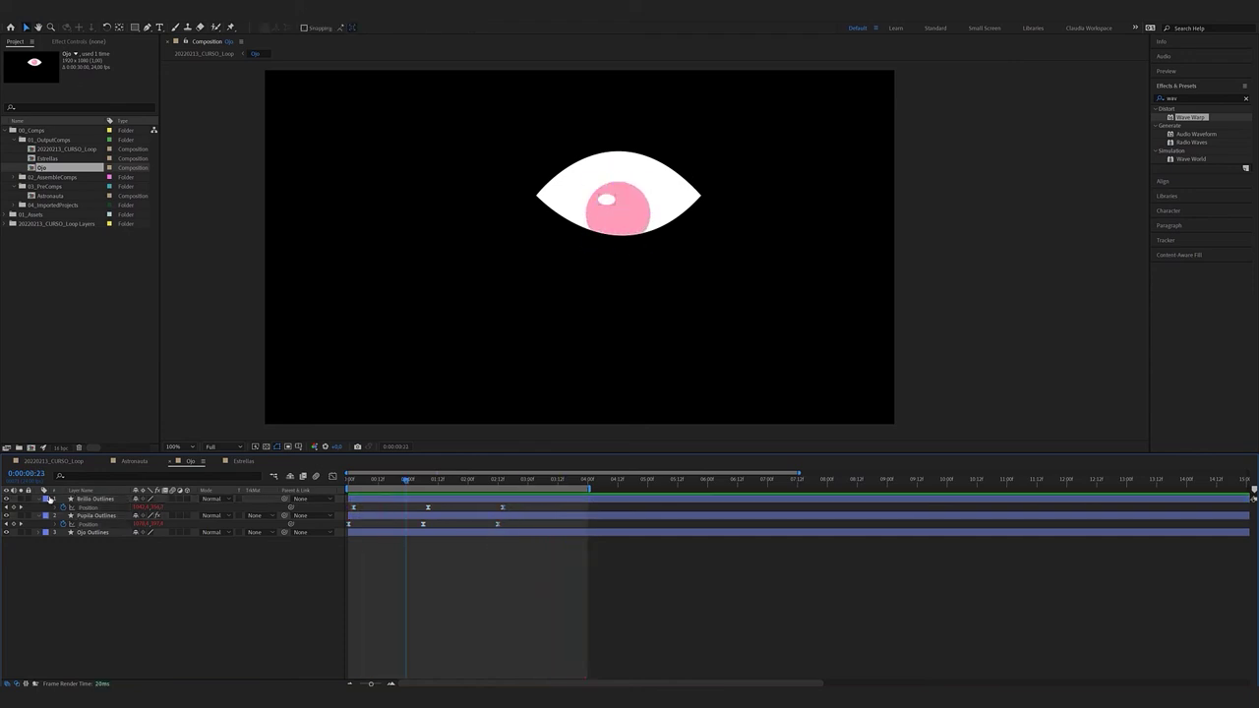
click(65, 510)
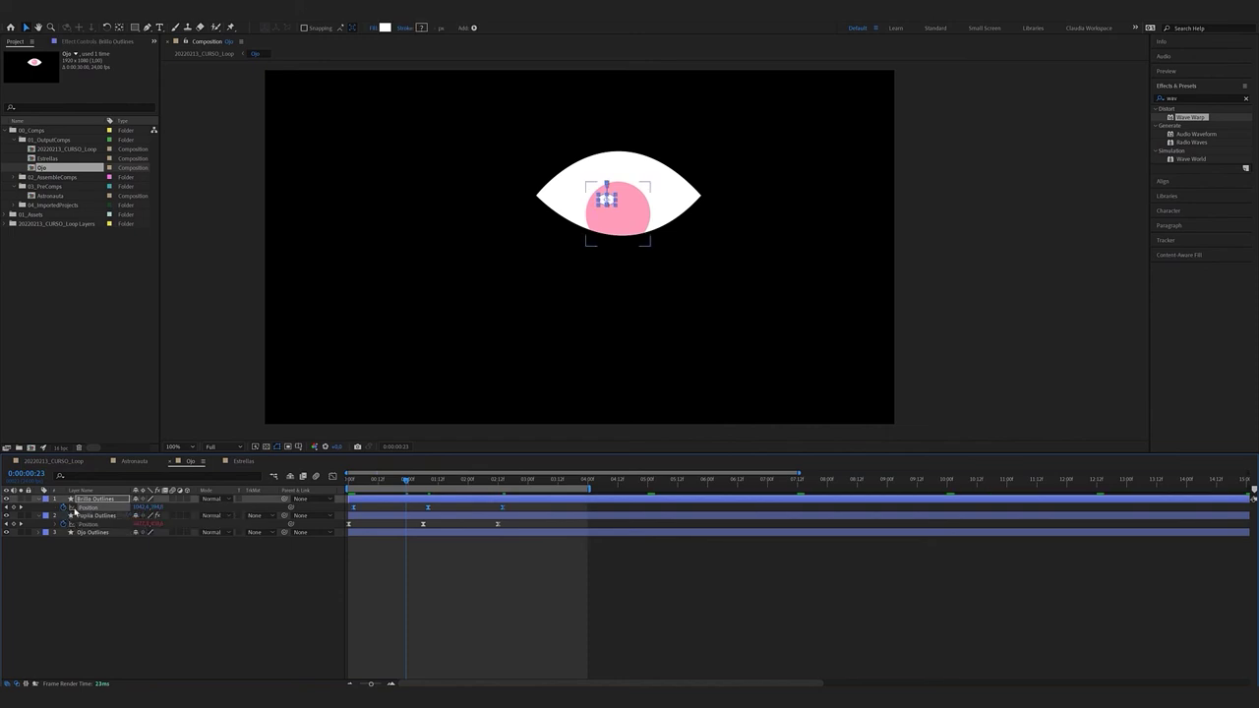
click(67, 524)
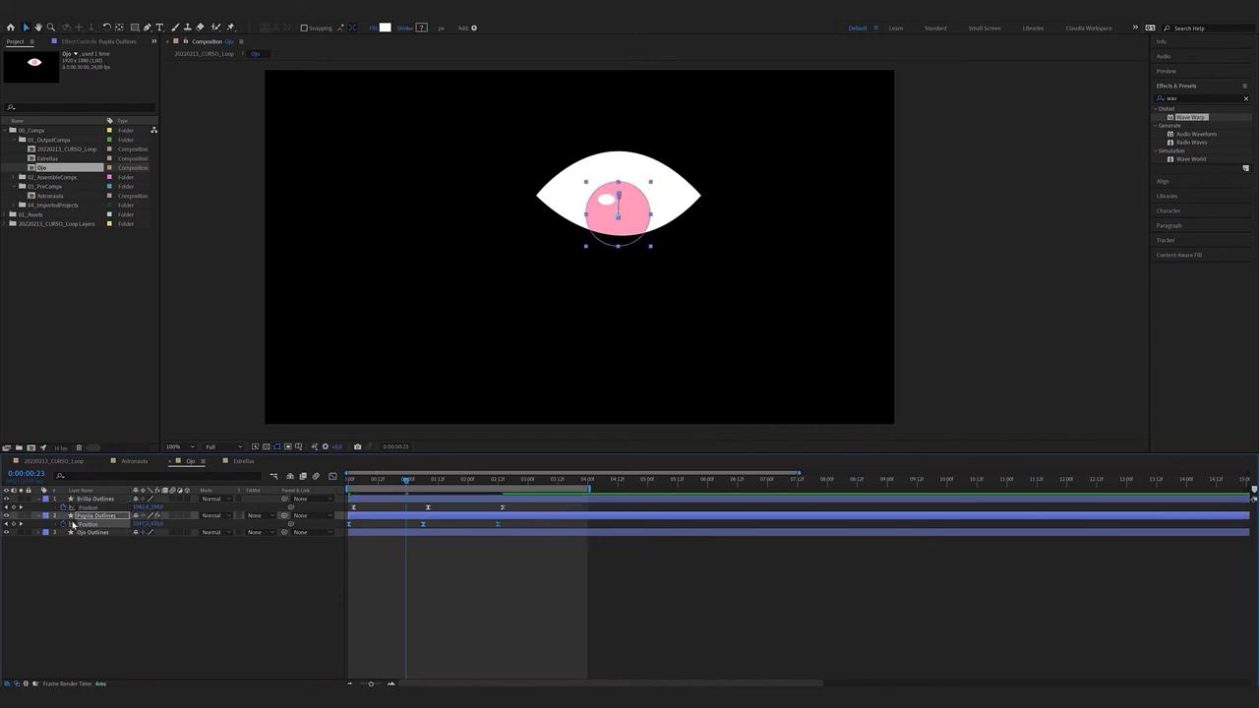
key(space)
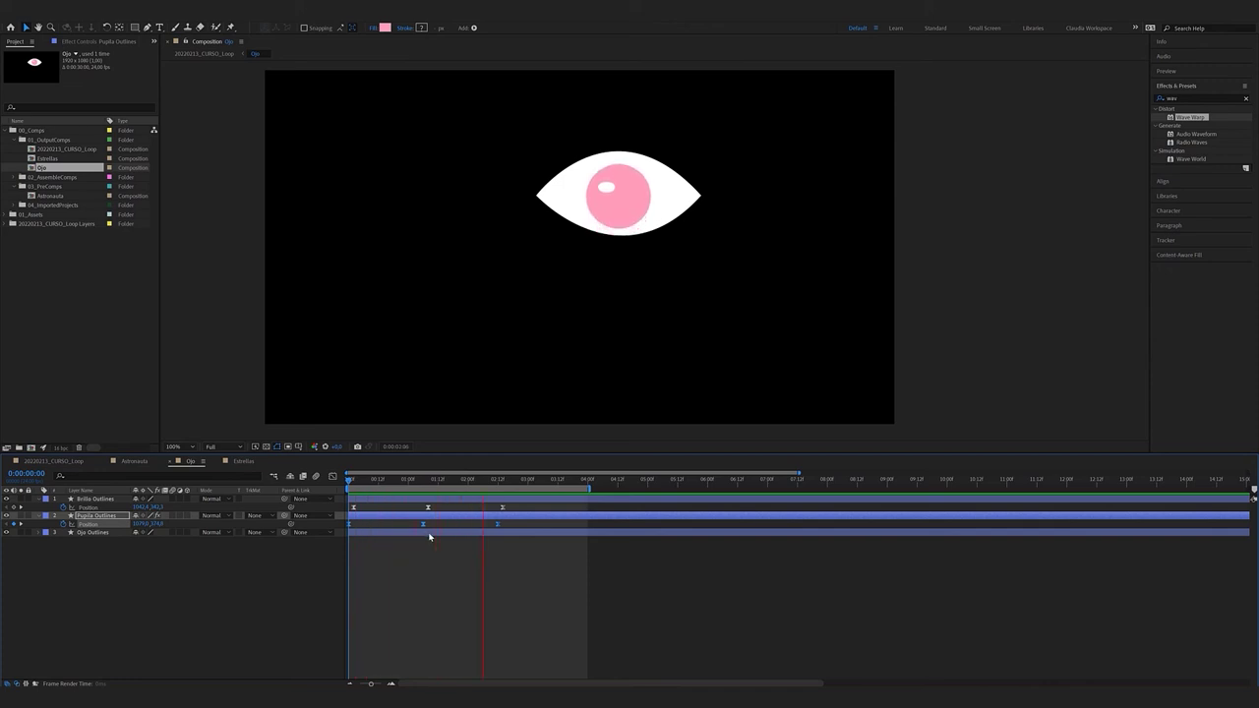
key(space)
In the Graph Editor, lengthen the easing of the first two Pupila Outlines Position keyframes into a sharp central speed peak
click(424, 482)
drag(510, 523, 309, 534)
click(332, 477)
key(=)
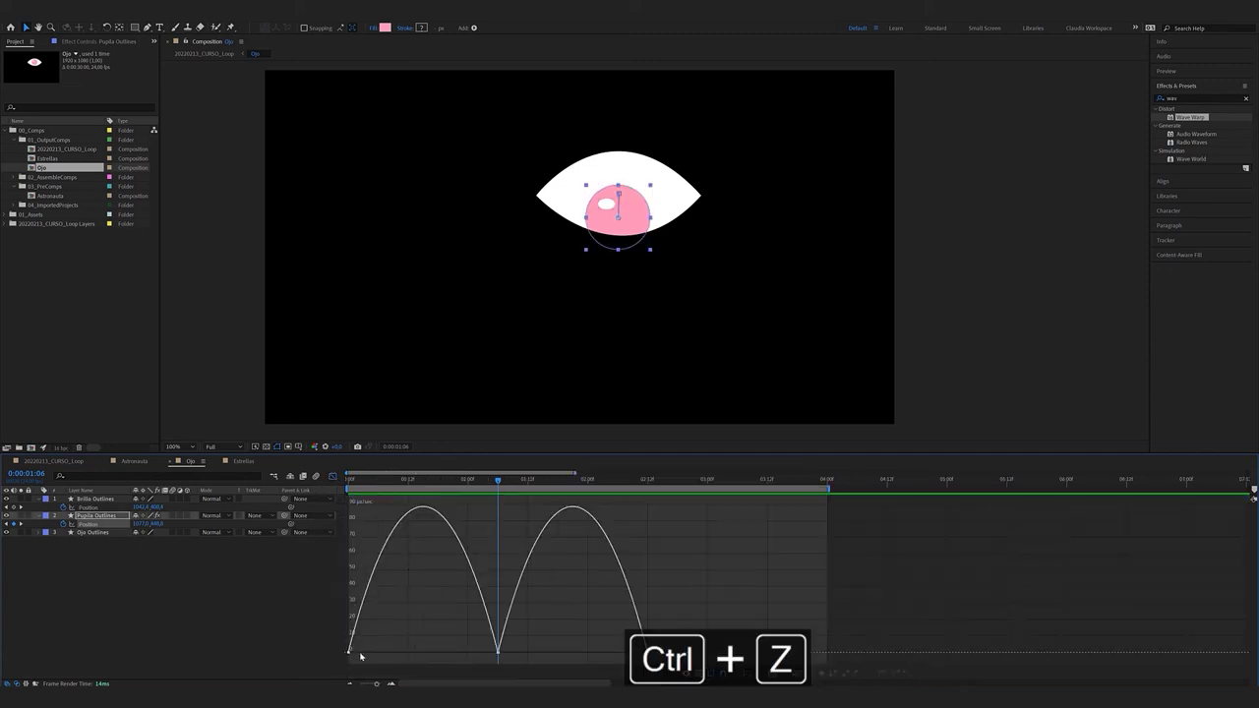
drag(372, 637, 343, 664)
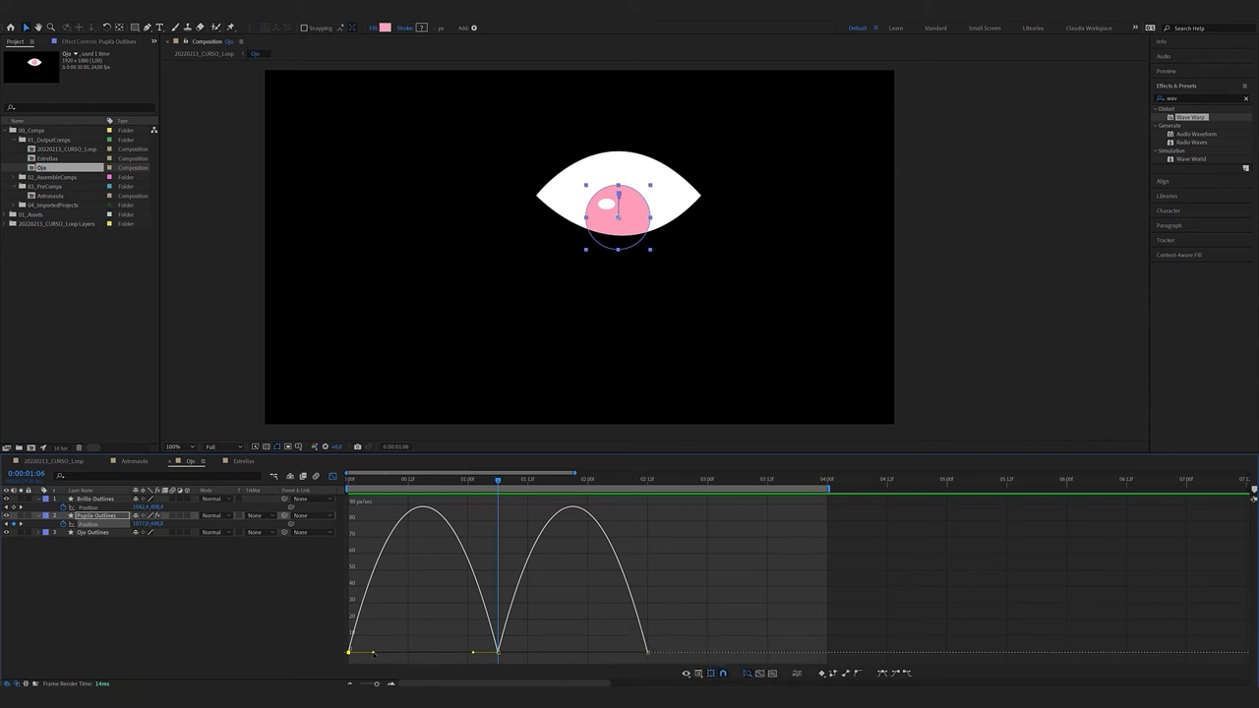
drag(373, 653, 408, 654)
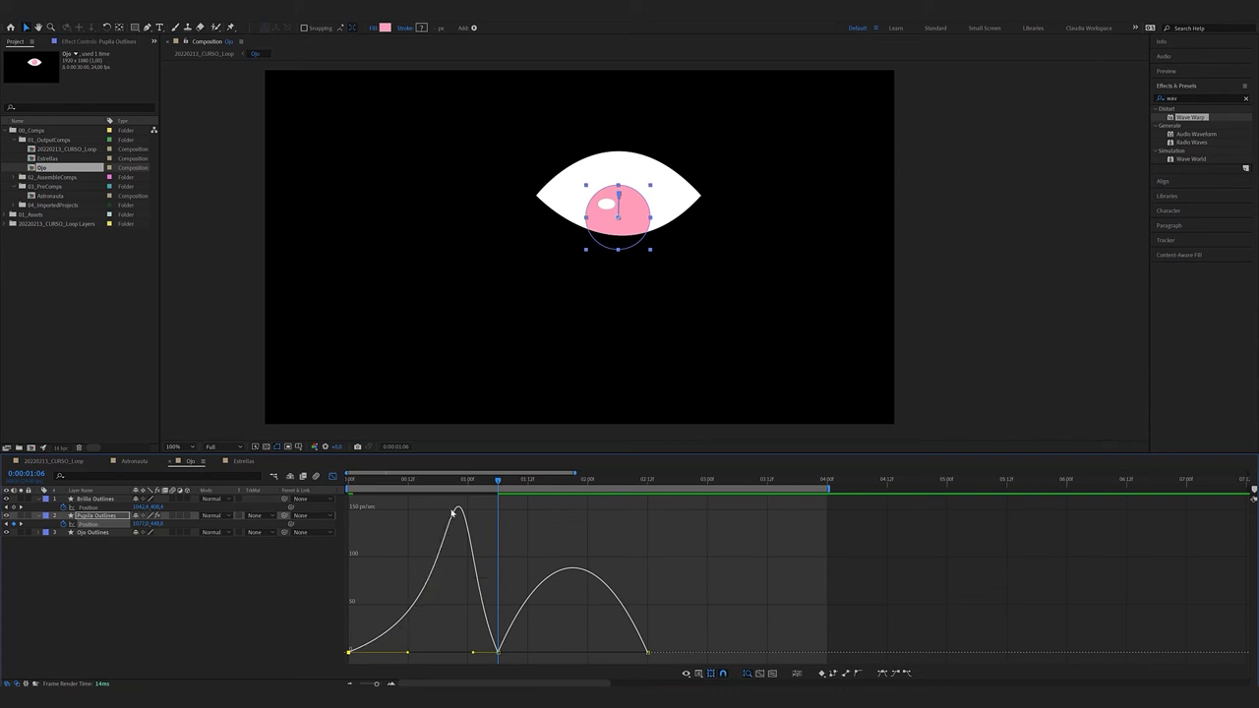
drag(472, 653, 440, 653)
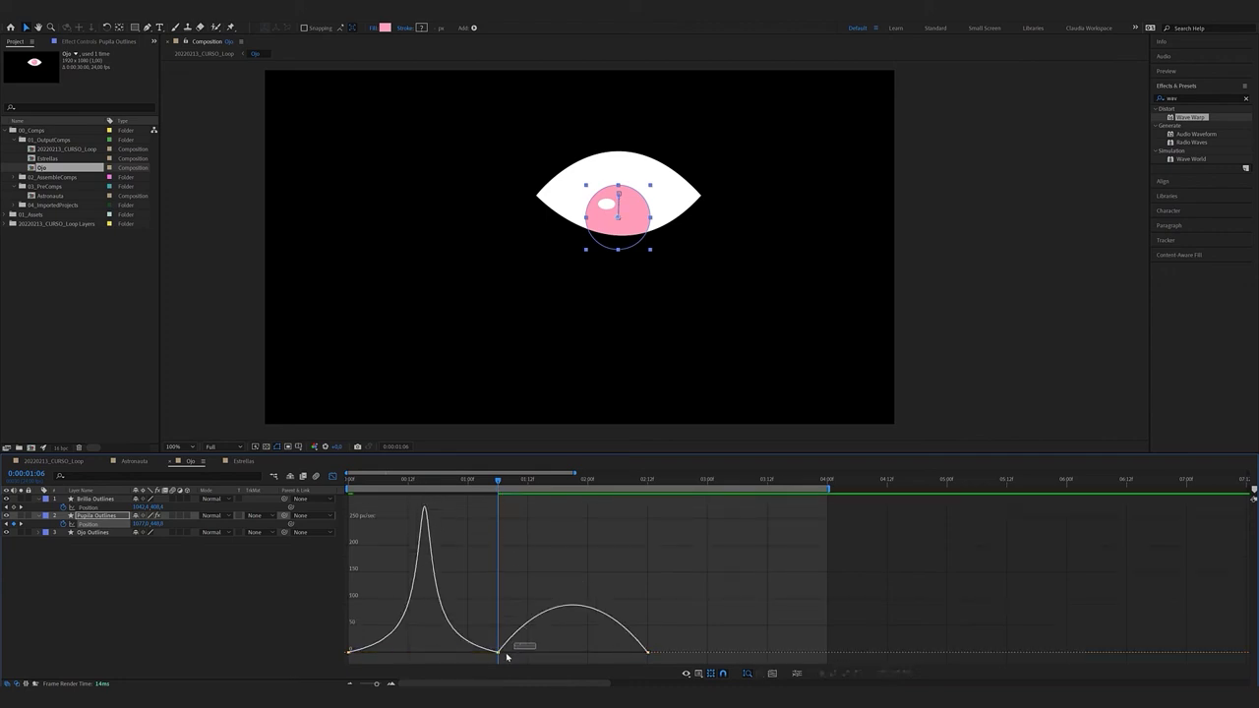
Shape the pupil's second movement into a matching sharp speed peak and preview it from the start
drag(522, 653, 560, 652)
drag(703, 621, 593, 655)
key(Home)
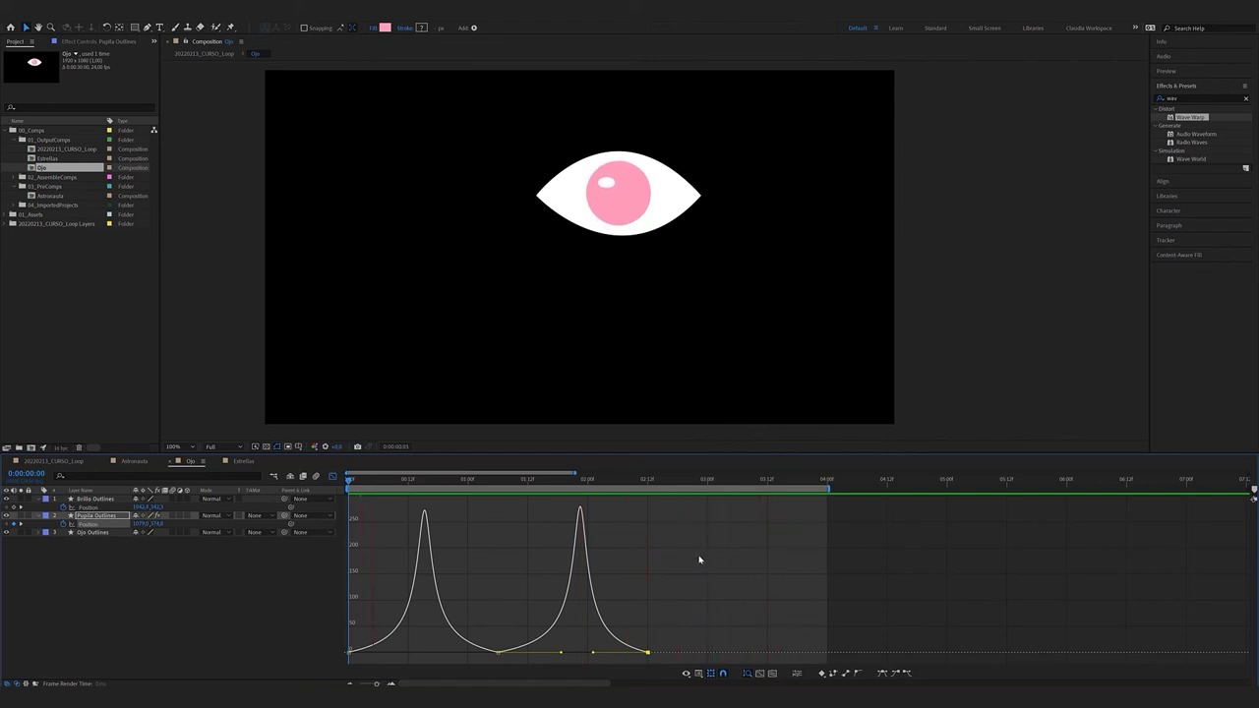
key(space)
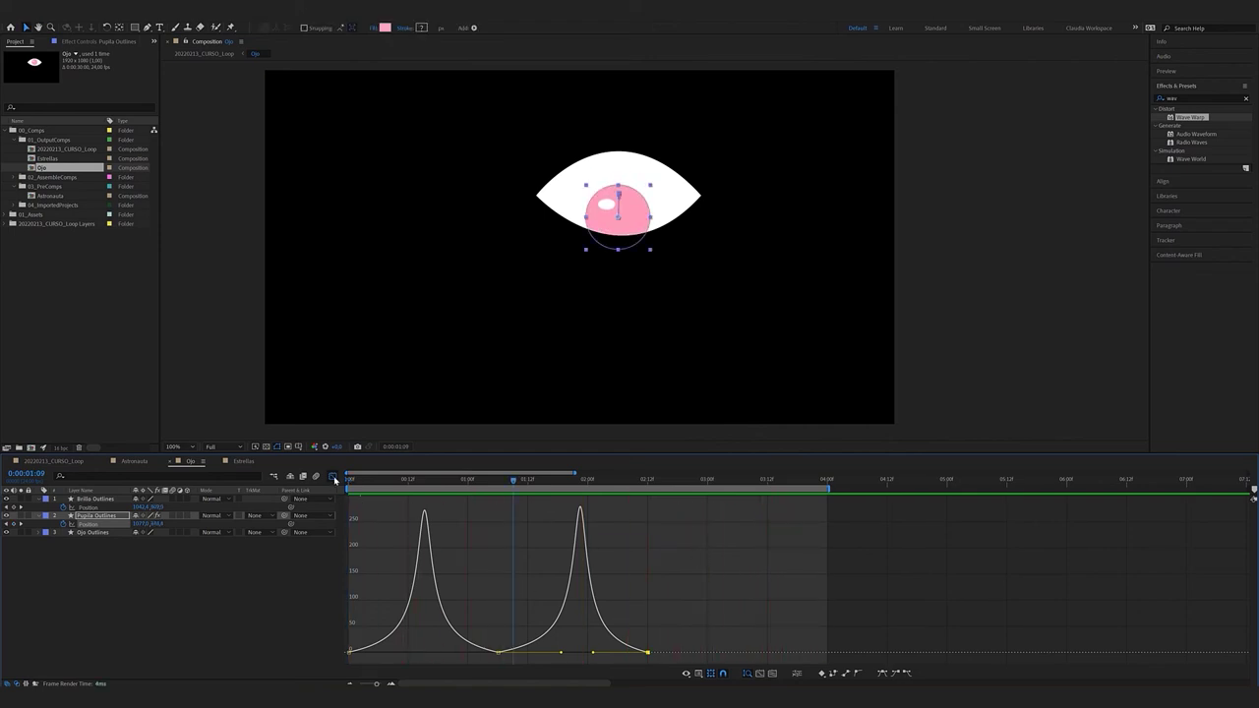
Stretch the Brillo and Pupila Position keyframes together so the last Brillo keyframe lands at about 0:00:03:01, and preview the eye
click(333, 477)
drag(663, 524, 607, 533)
drag(693, 503, 318, 534)
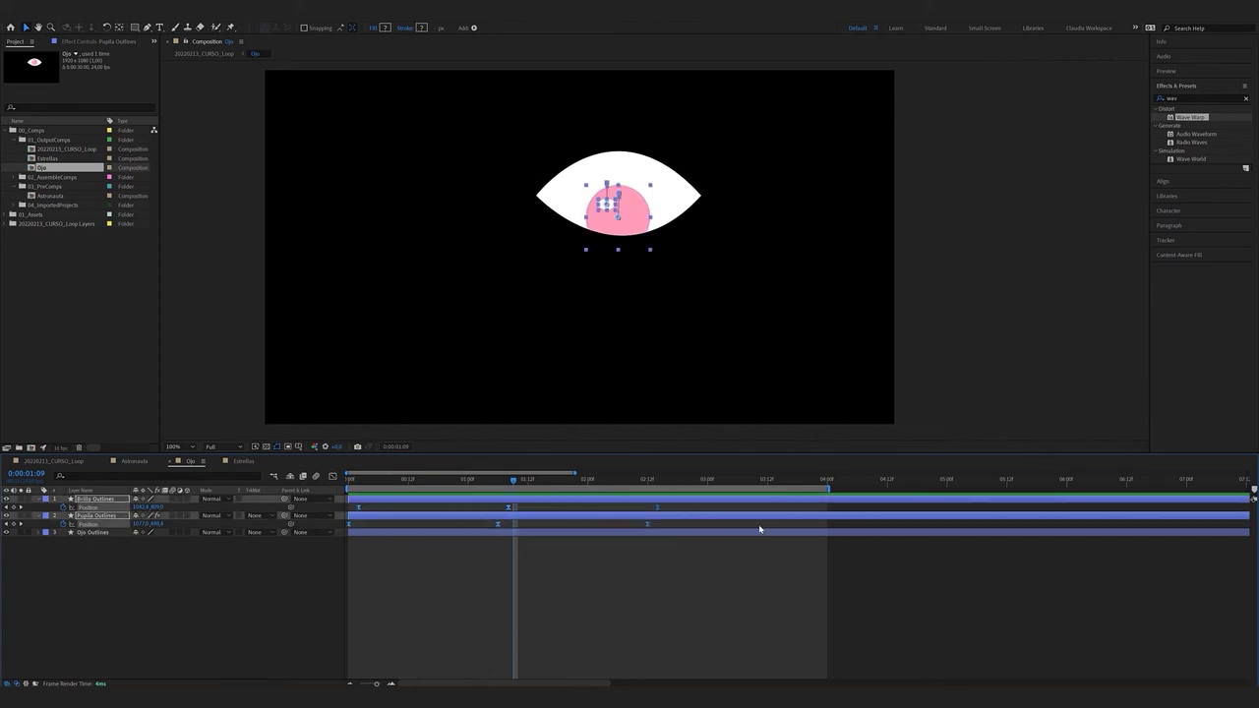
drag(659, 510, 712, 510)
drag(359, 481, 337, 480)
key(space)
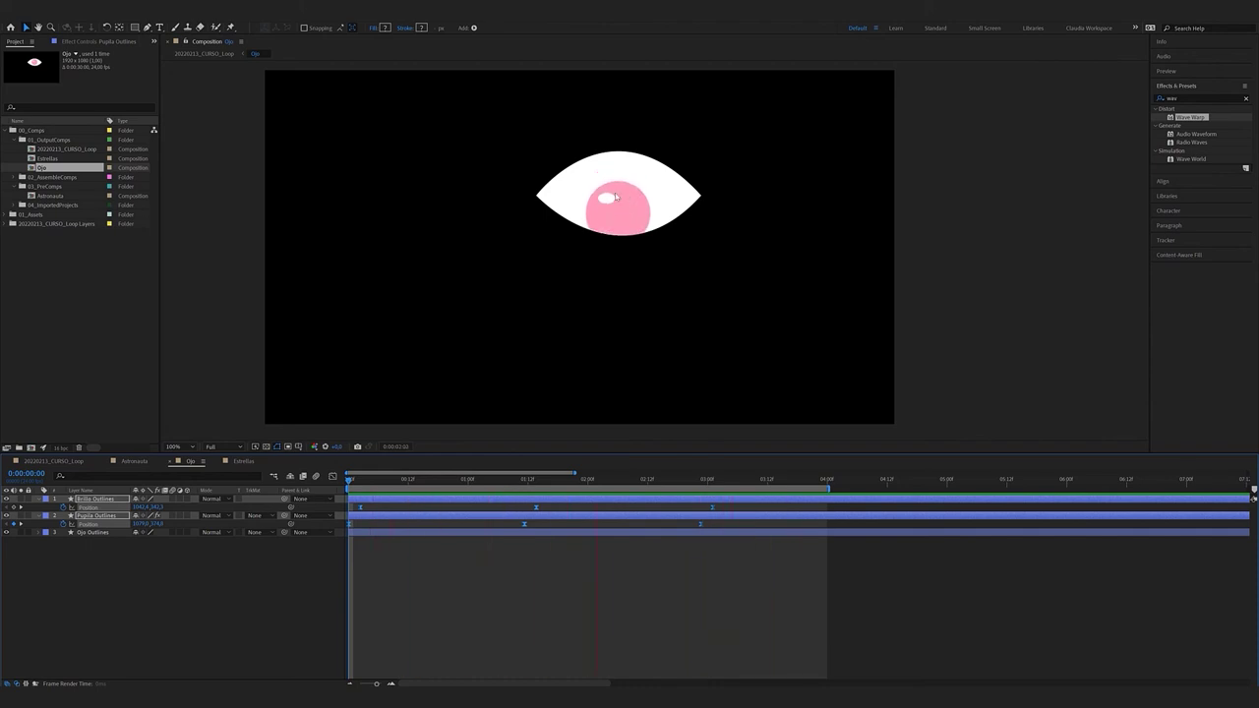
key(space)
In the Graph Editor, reshape both Brillo Outlines Position movements into sharp central speed peaks and preview the eye from the start
click(759, 510)
drag(758, 510, 350, 513)
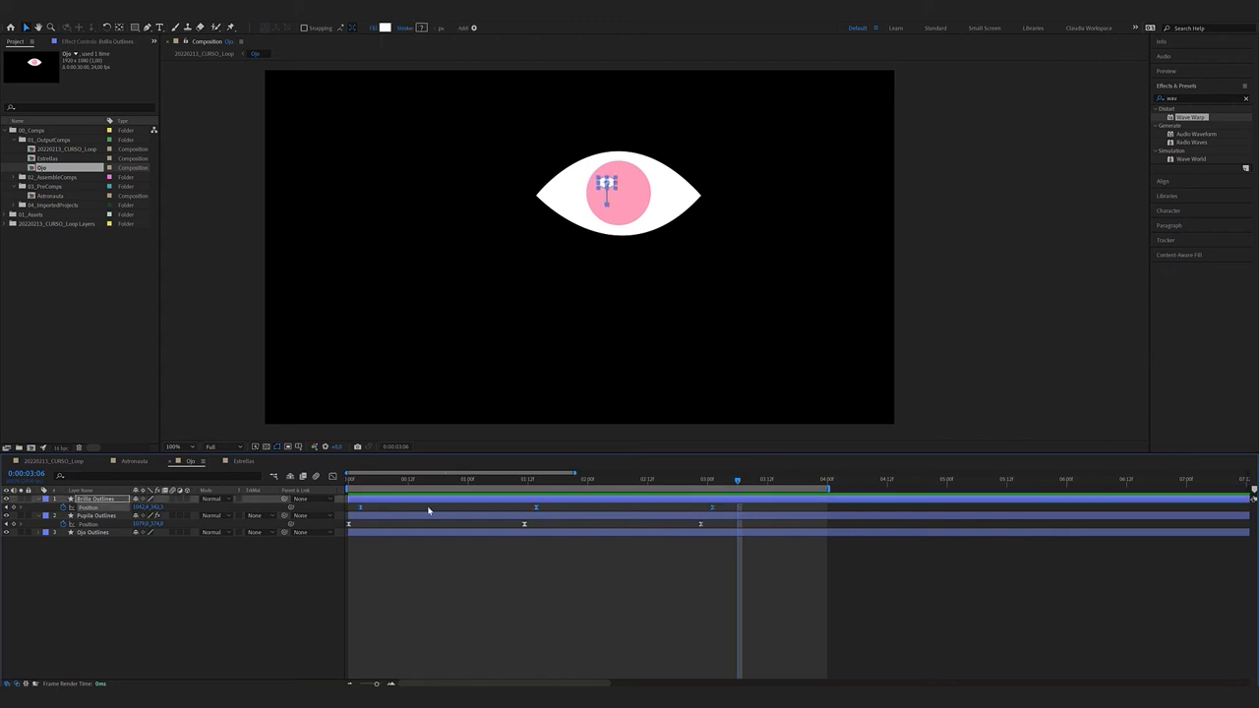
click(333, 476)
mouse_move(432, 631)
mouse_down()
mouse_move(350, 662)
mouse_move(425, 652)
mouse_up()
drag(506, 652, 466, 652)
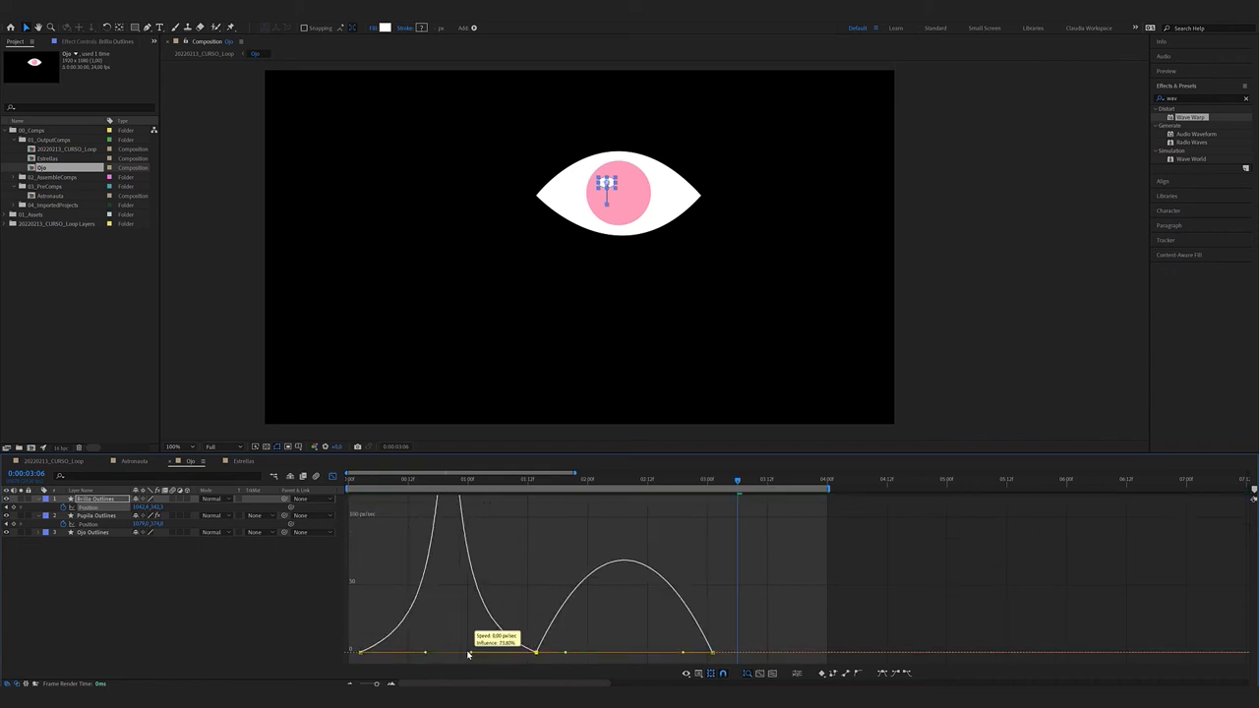
drag(579, 652, 644, 652)
drag(413, 484, 325, 498)
key(space)
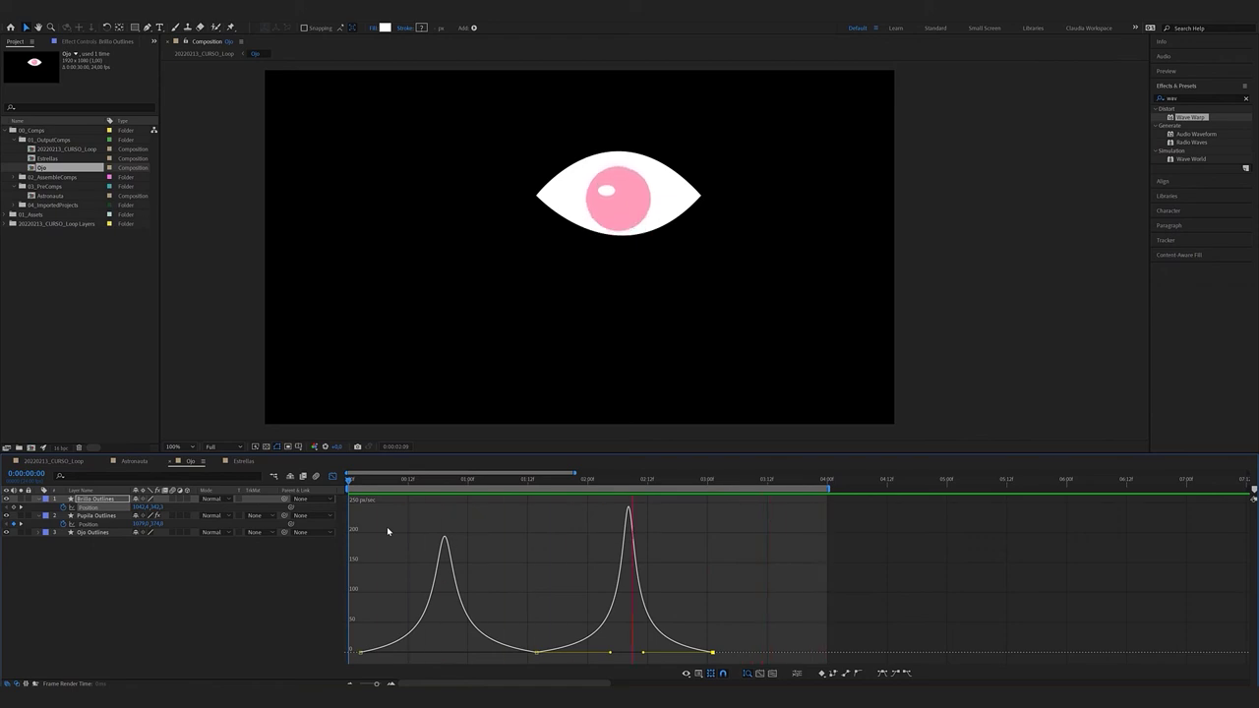
key(space)
Return to the 20220213_CURSO_Loop composition and preview the complete scene
click(35, 461)
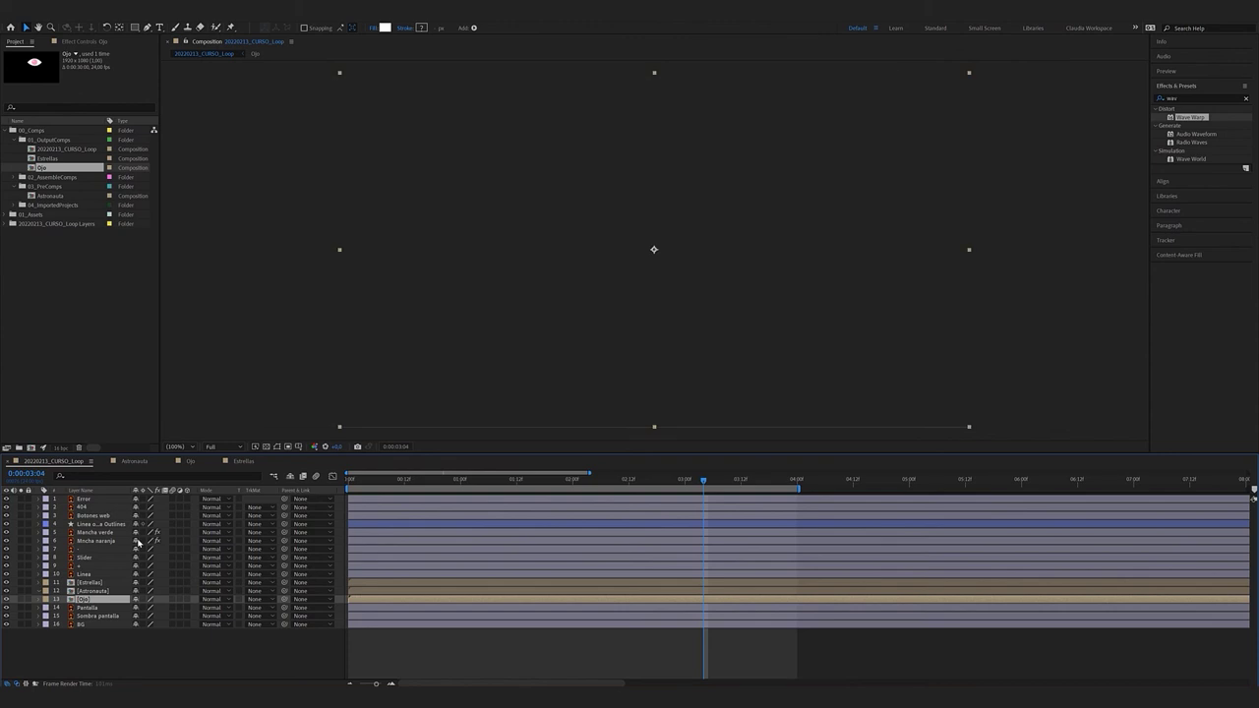
key(space)
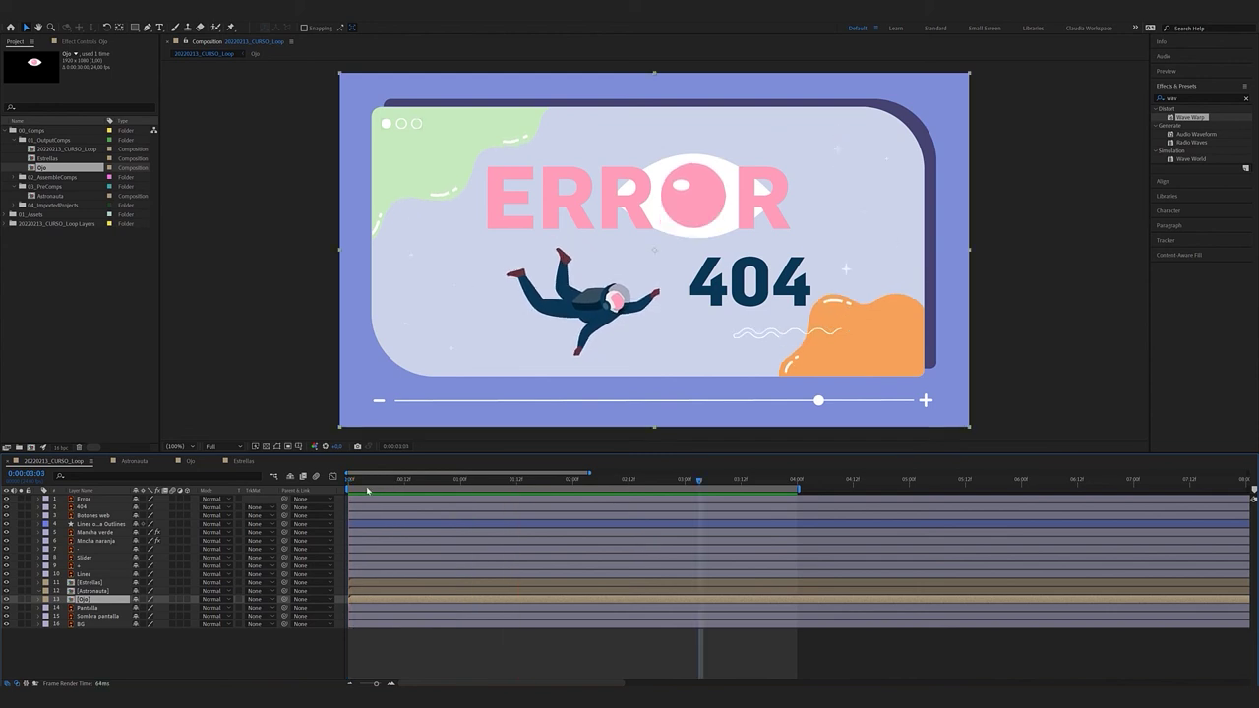
key(space)
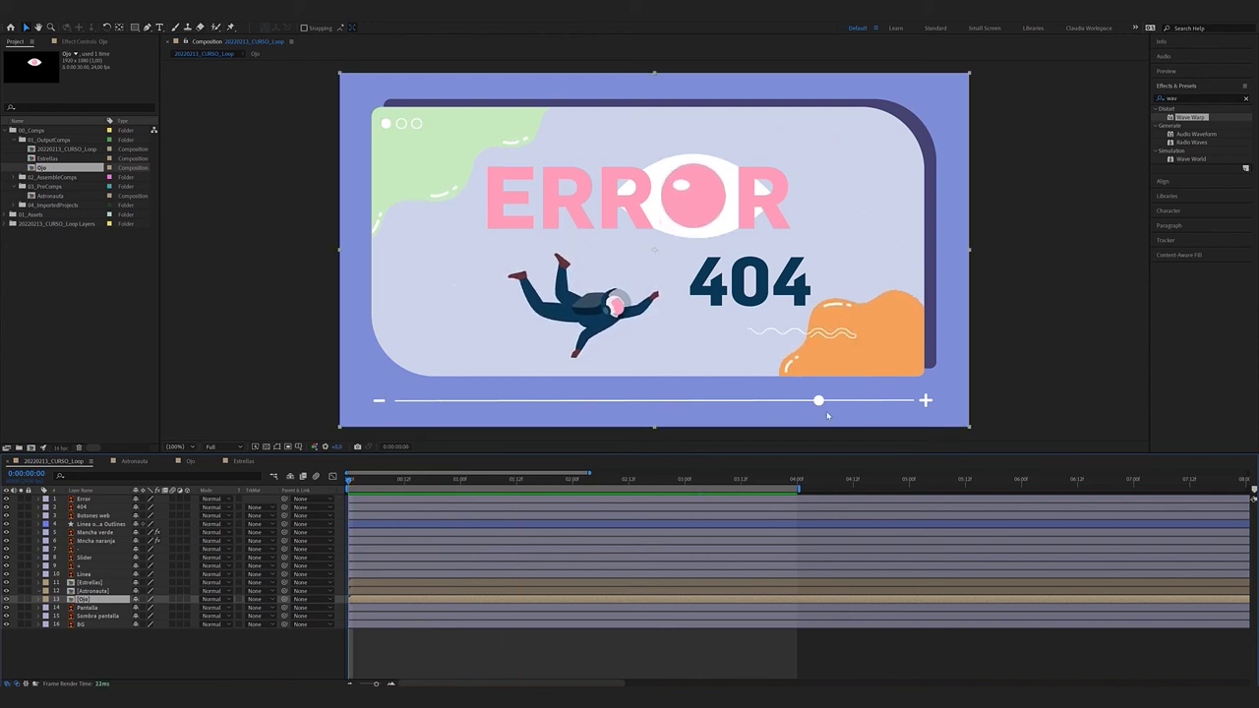
Keyframe the Slider layer's Position at 0:00:00:00
click(1041, 400)
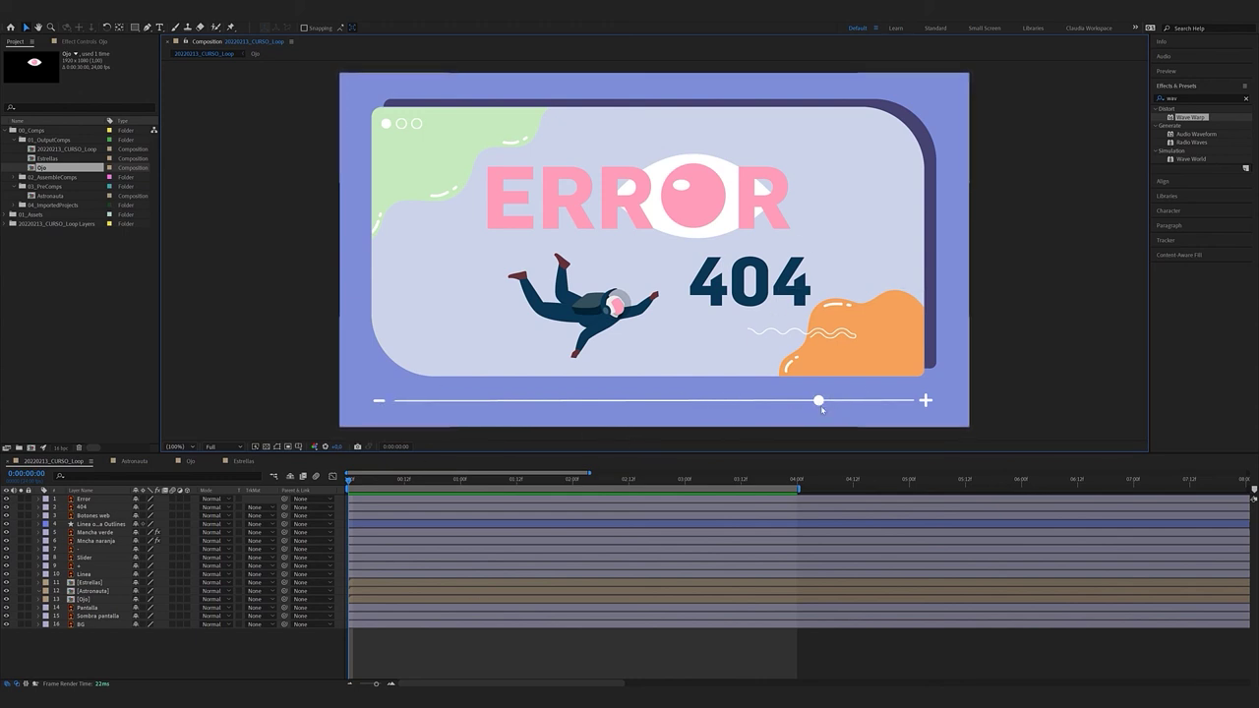
click(123, 556)
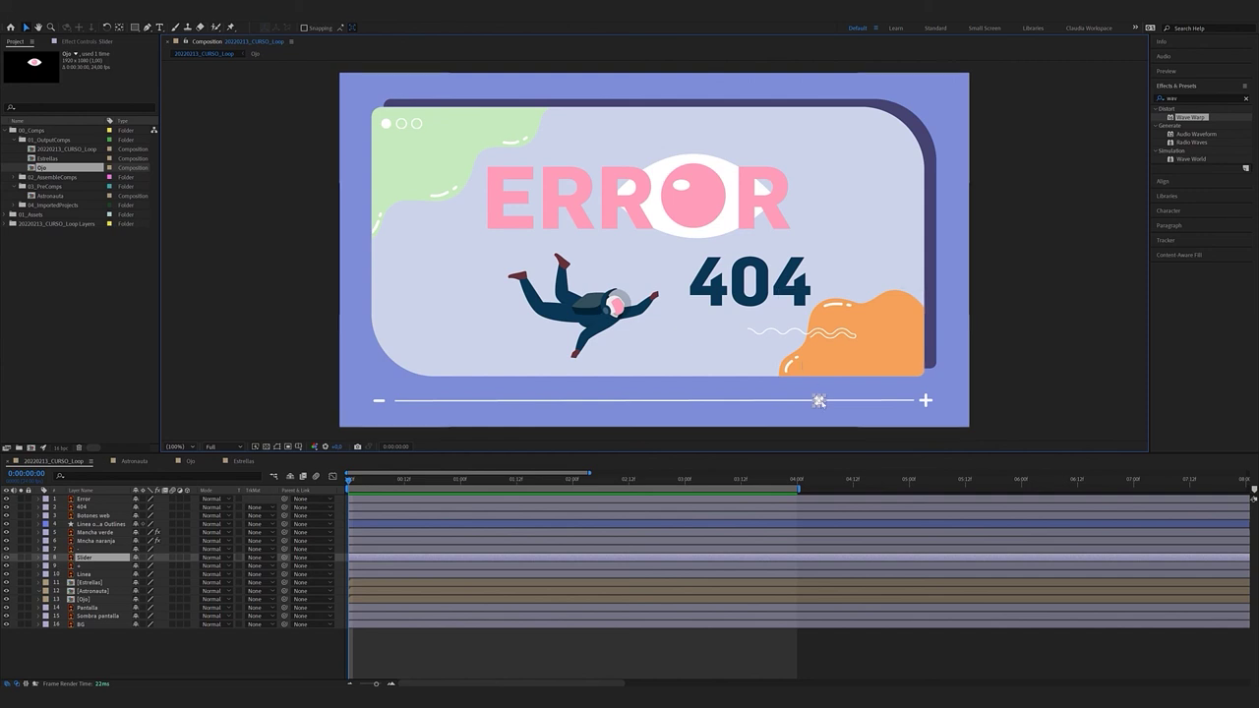
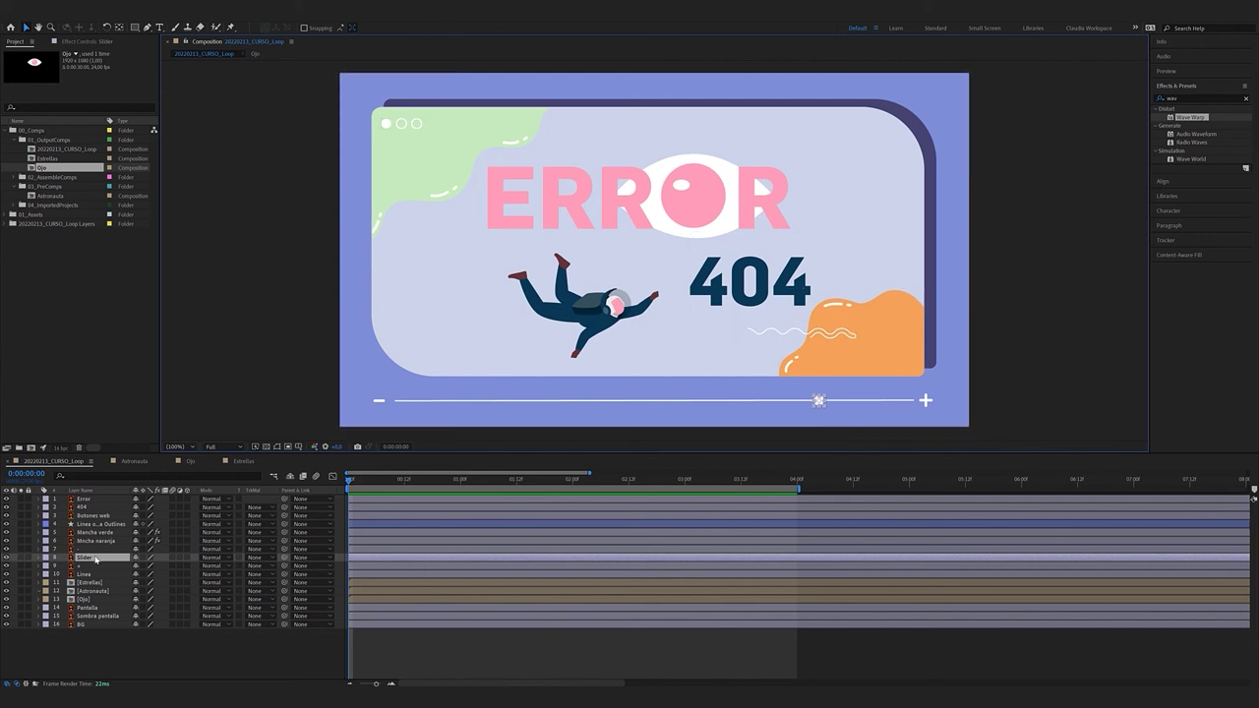
key(p)
click(64, 568)
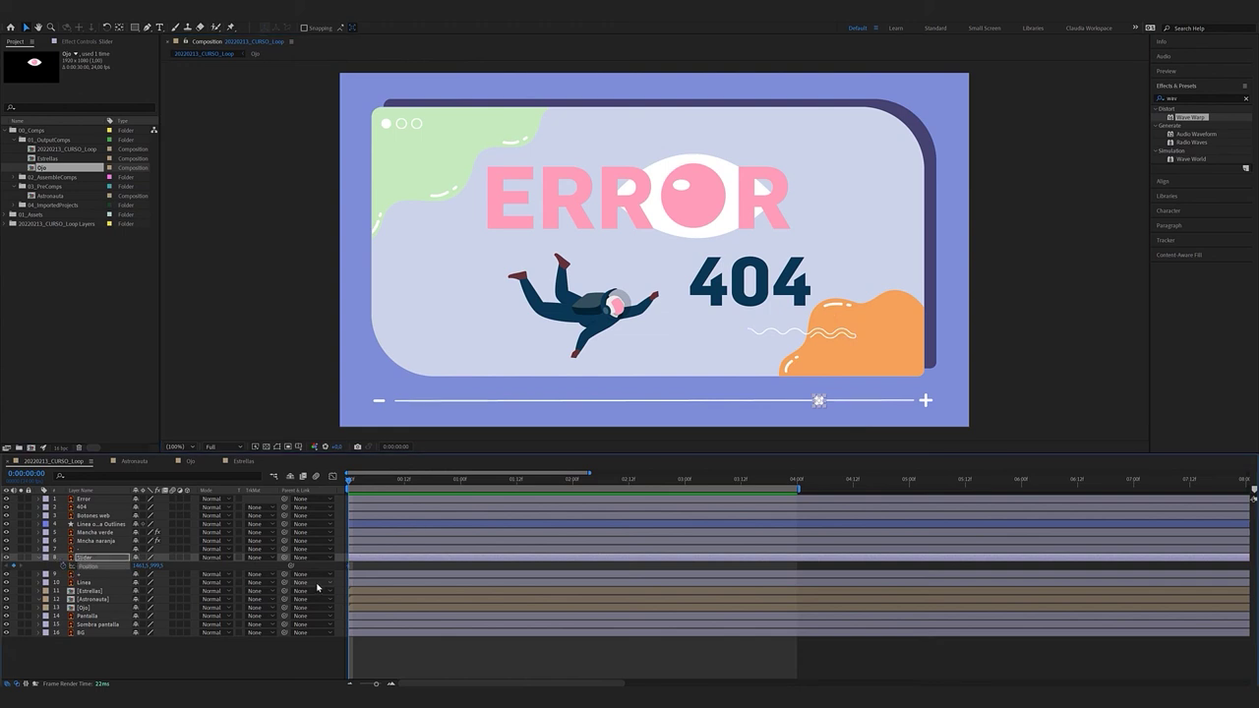
Keyframe the slider knob near the minus end of the line at 0:00:01:16, with Position about 377.5, 999.5
key(ctrl+shift+Right)
key(ctrl+shift+Right)
key(ctrl+shift+Right)
key(ctrl+shift+Right)
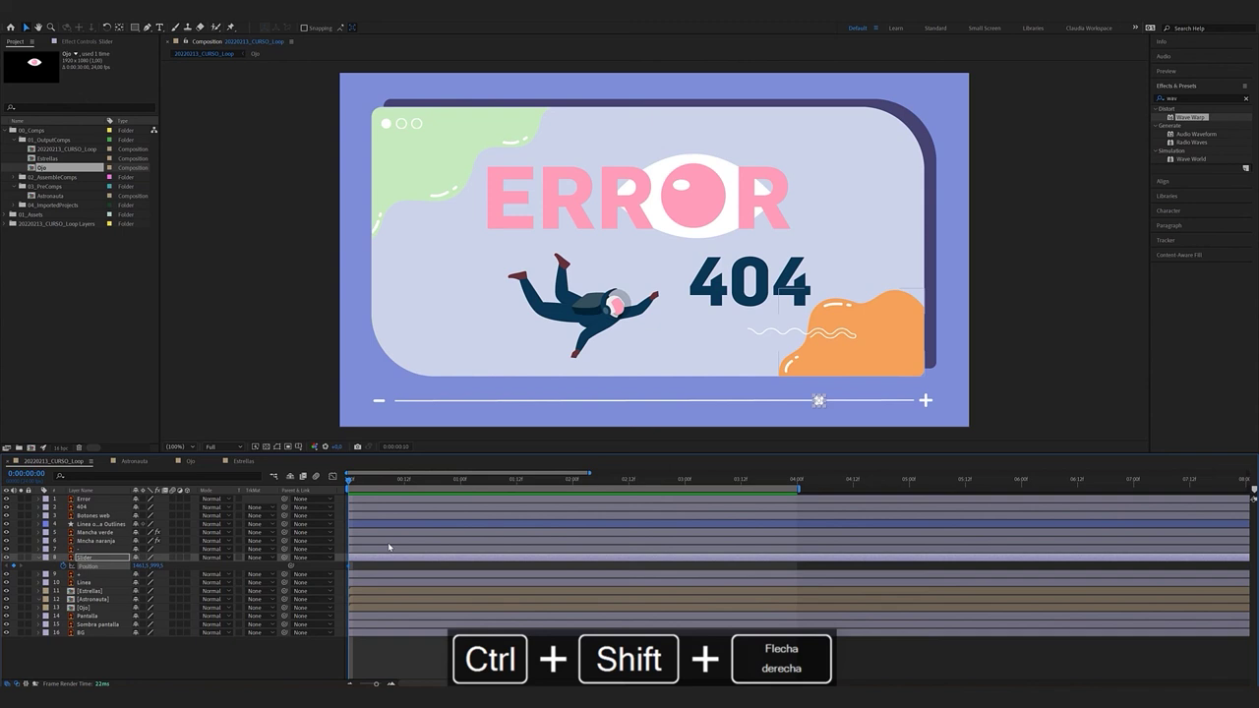
drag(821, 402, 574, 403)
key(ctrl+z)
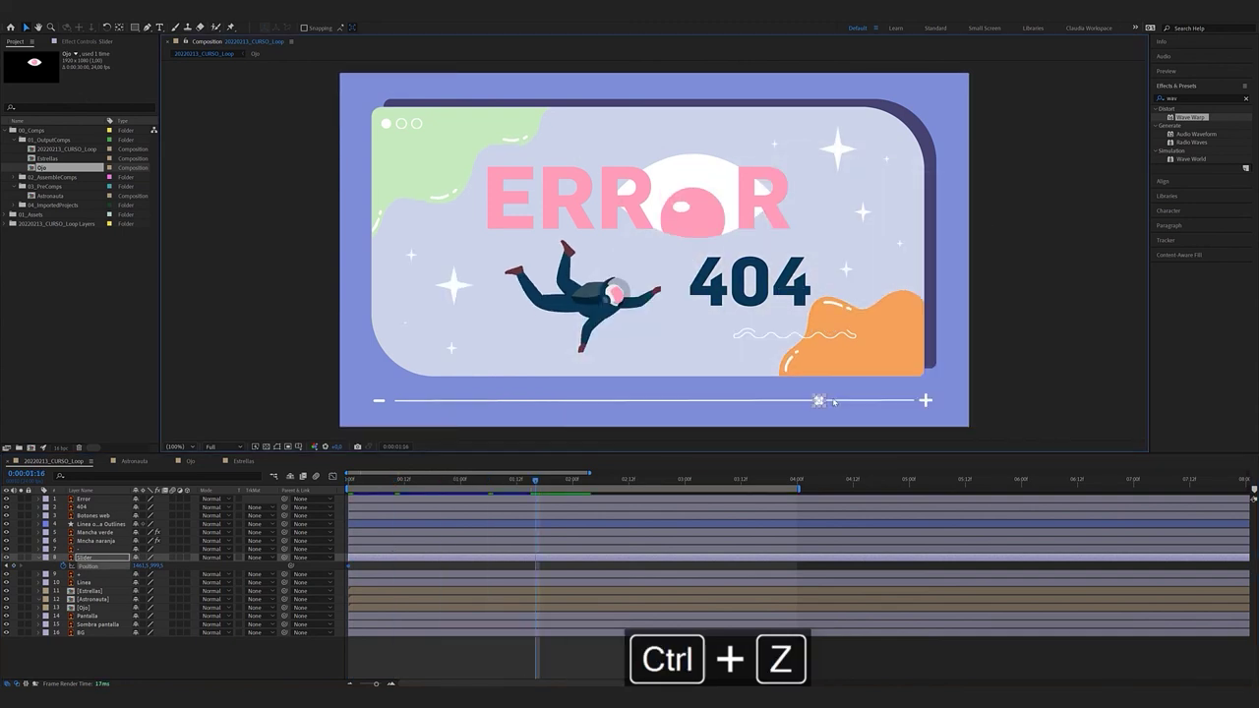
scroll(821, 400, up, 2)
scroll(820, 400, down, 2)
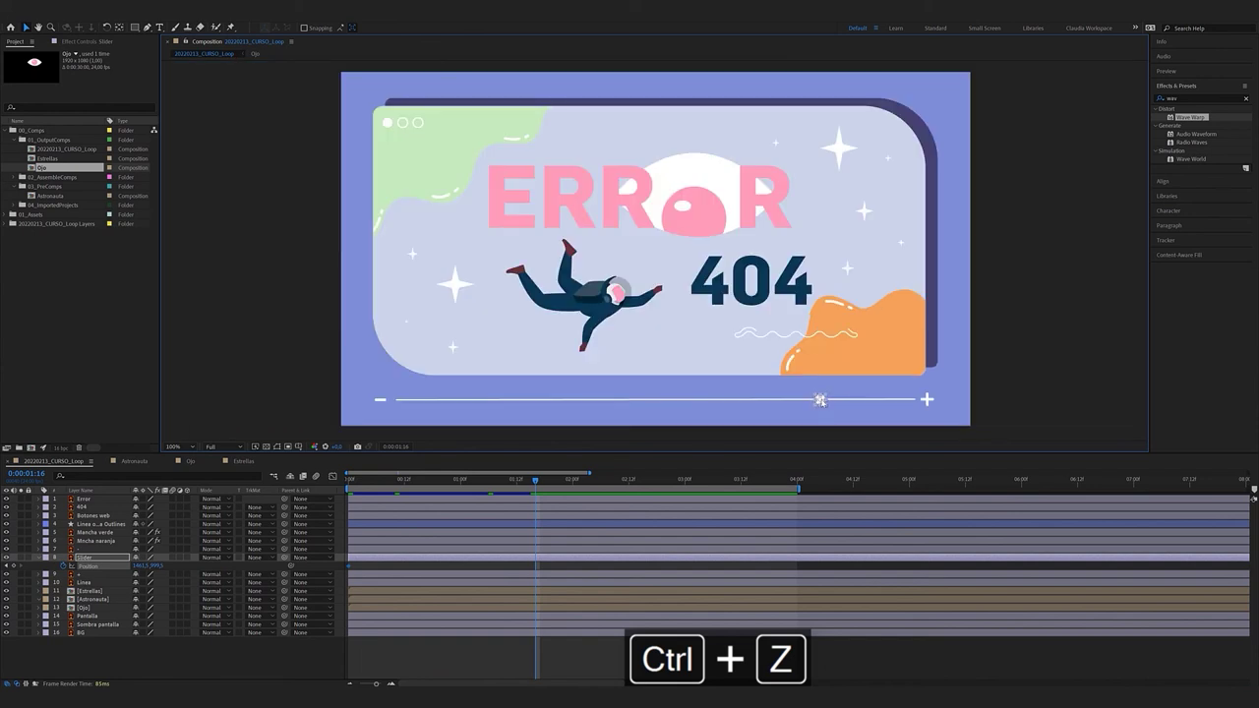
drag(819, 400, 747, 401)
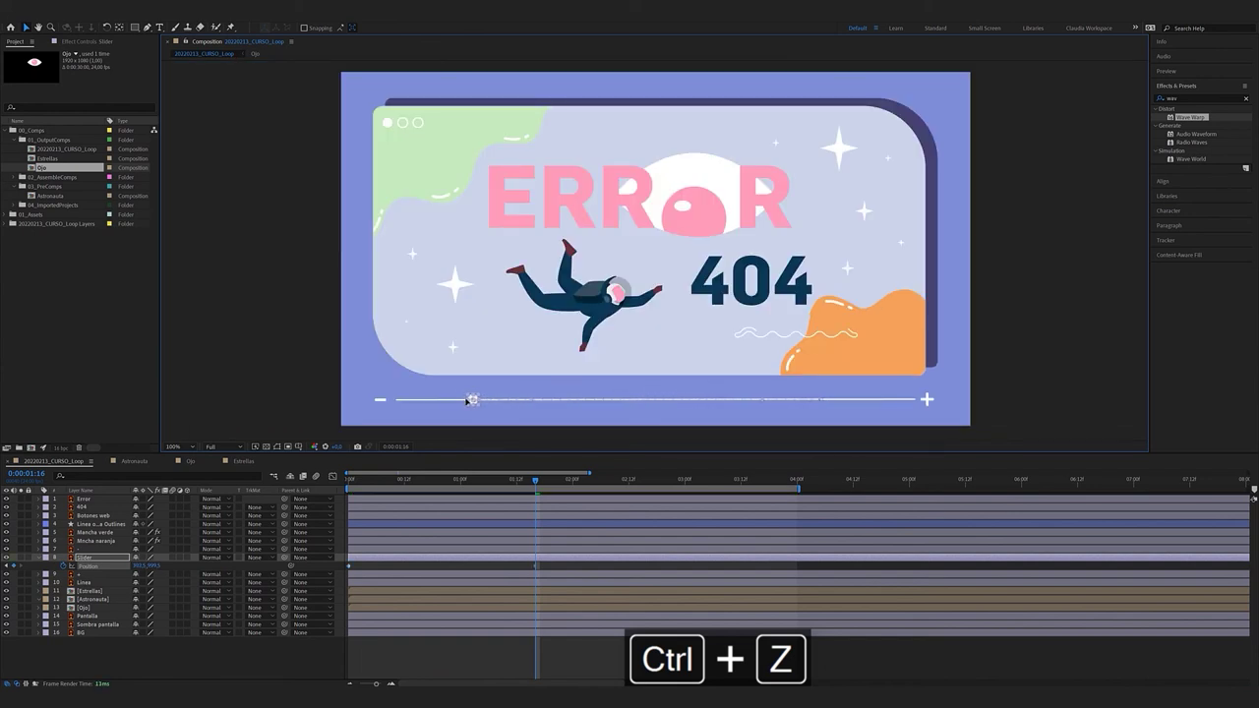
Copy the Slider's first Position keyframe to 0:00:02:22 so the knob returns to its starting point
key(ctrl+shift+Right)
key(ctrl+shift+Right)
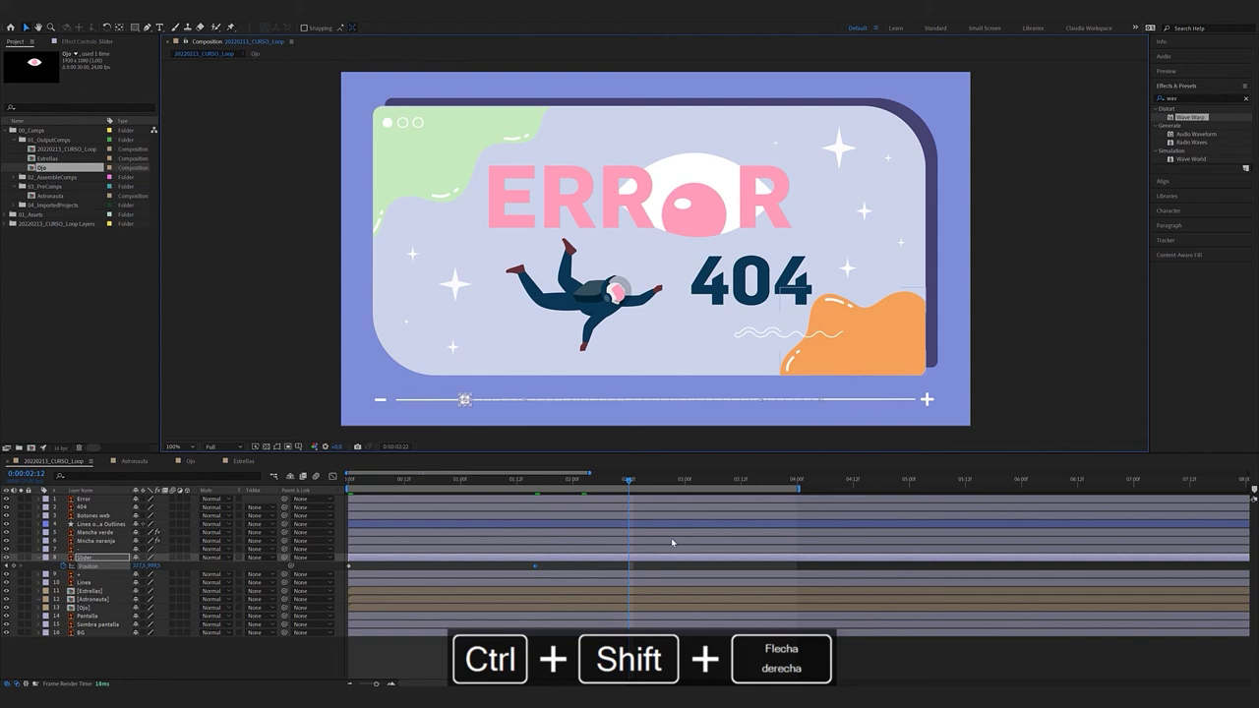
key(ctrl+shift+Right)
click(349, 565)
key(ctrl+c)
key(ctrl+v)
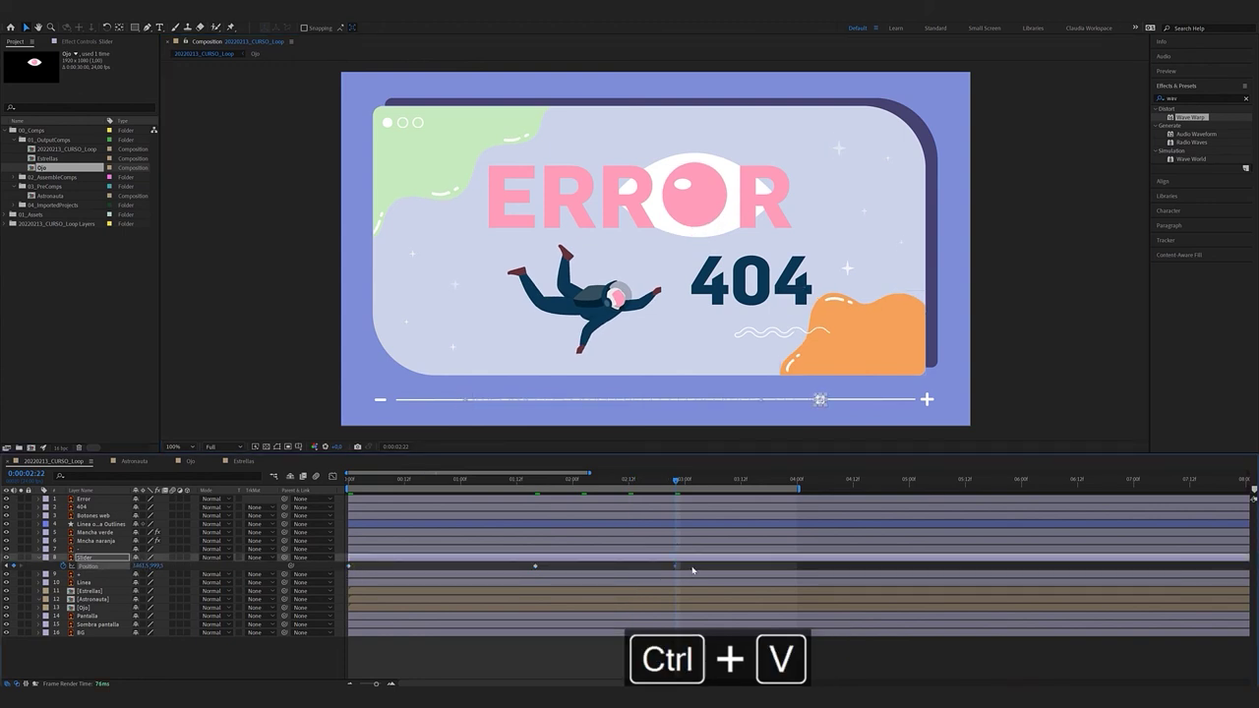
Move the last Slider Position keyframe to about 0:00:03:05 and apply Easy Ease to all three keyframes
click(436, 570)
click(676, 567)
drag(730, 569, 332, 576)
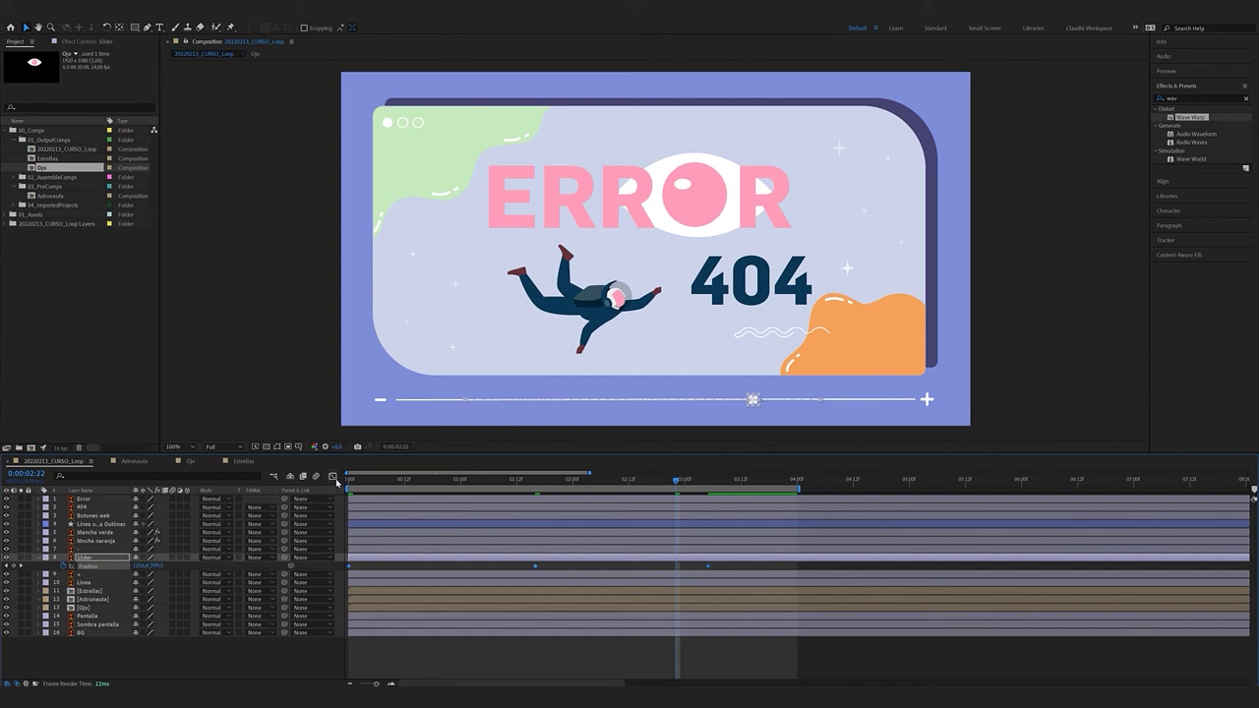
right_click(535, 566)
mouse_move(594, 679)
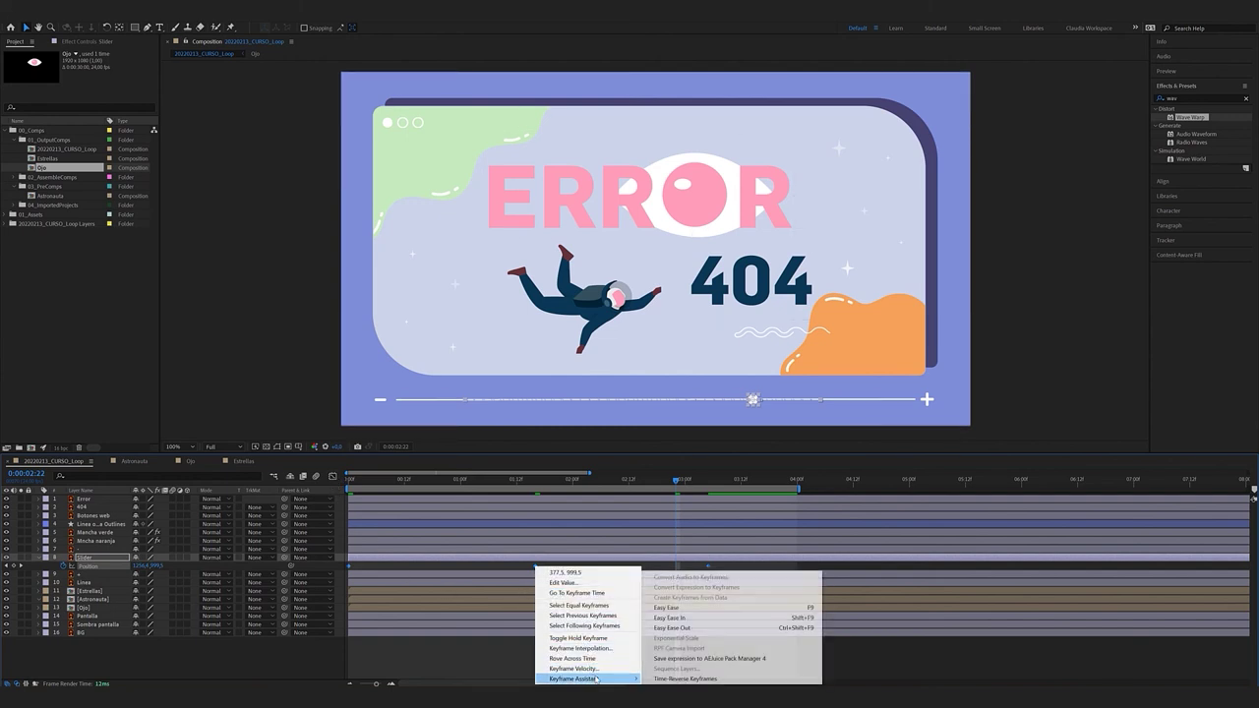
click(677, 603)
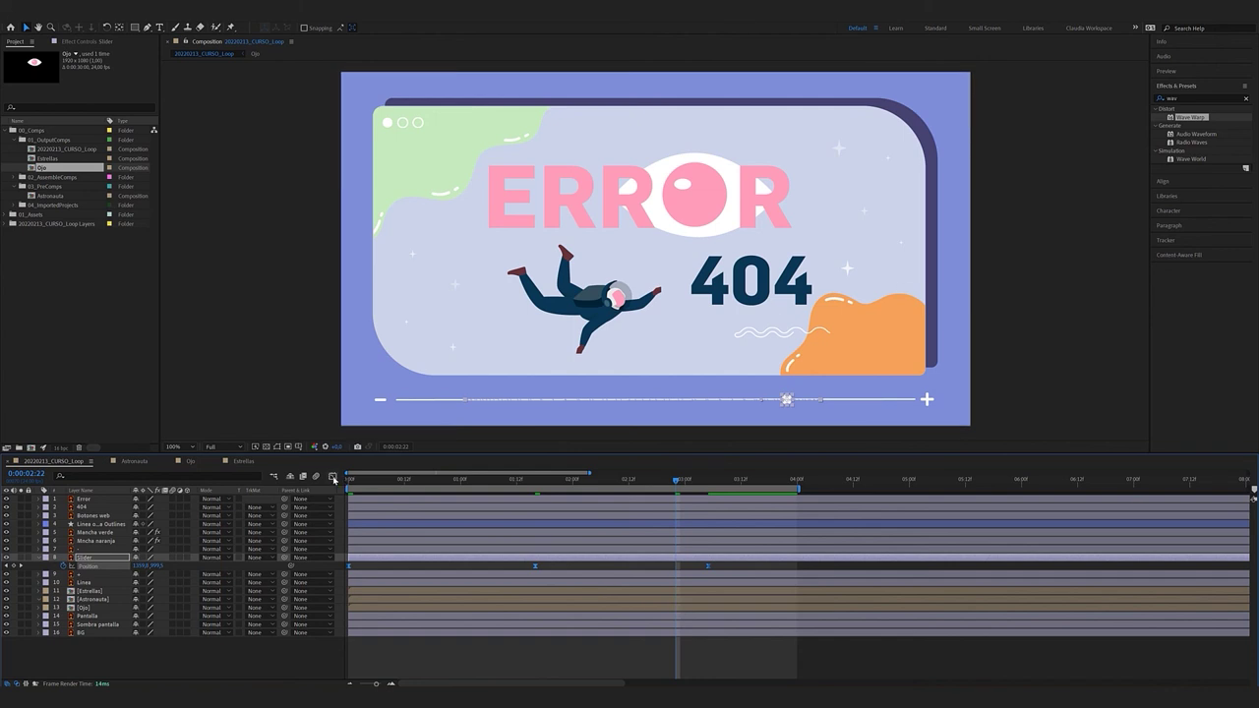
Preview the eased slider movement from the start of the composition
drag(387, 480, 348, 480)
key(space)
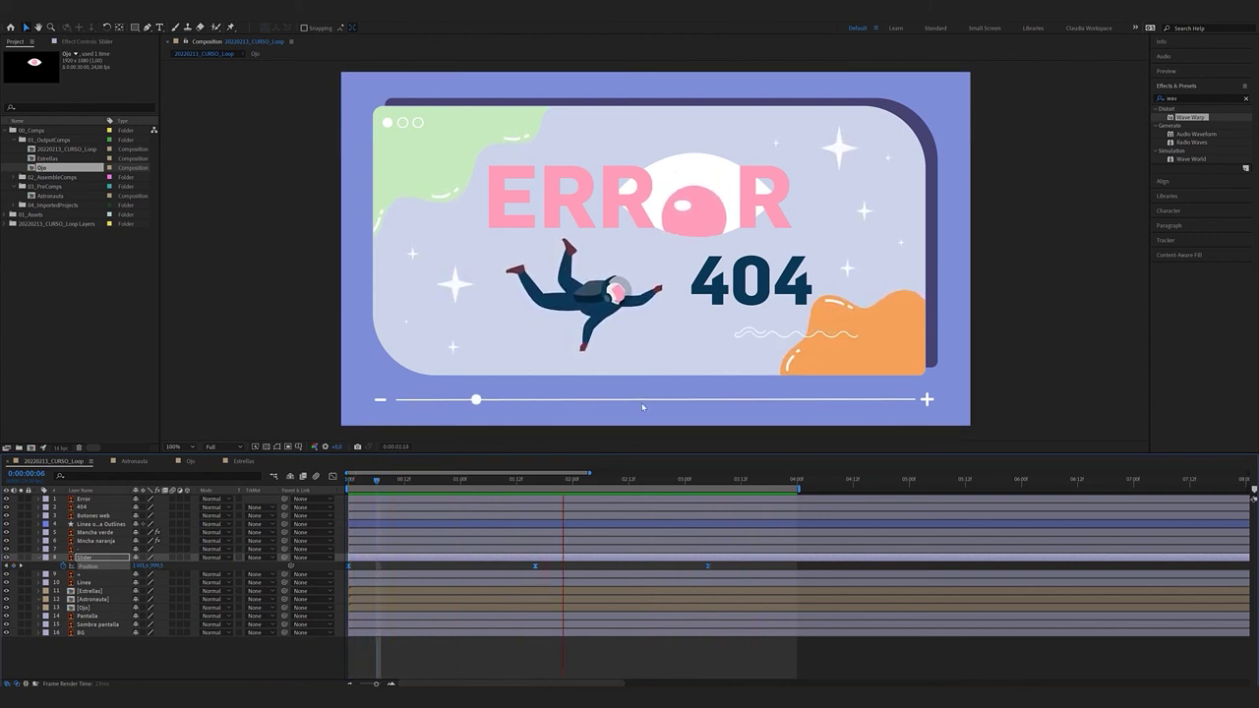
key(space)
In the Graph Editor, reshape both Slider Position movements into sharp central speed peaks and preview them from the start
click(332, 477)
mouse_move(422, 632)
mouse_down()
mouse_move(346, 663)
mouse_move(410, 653)
mouse_up()
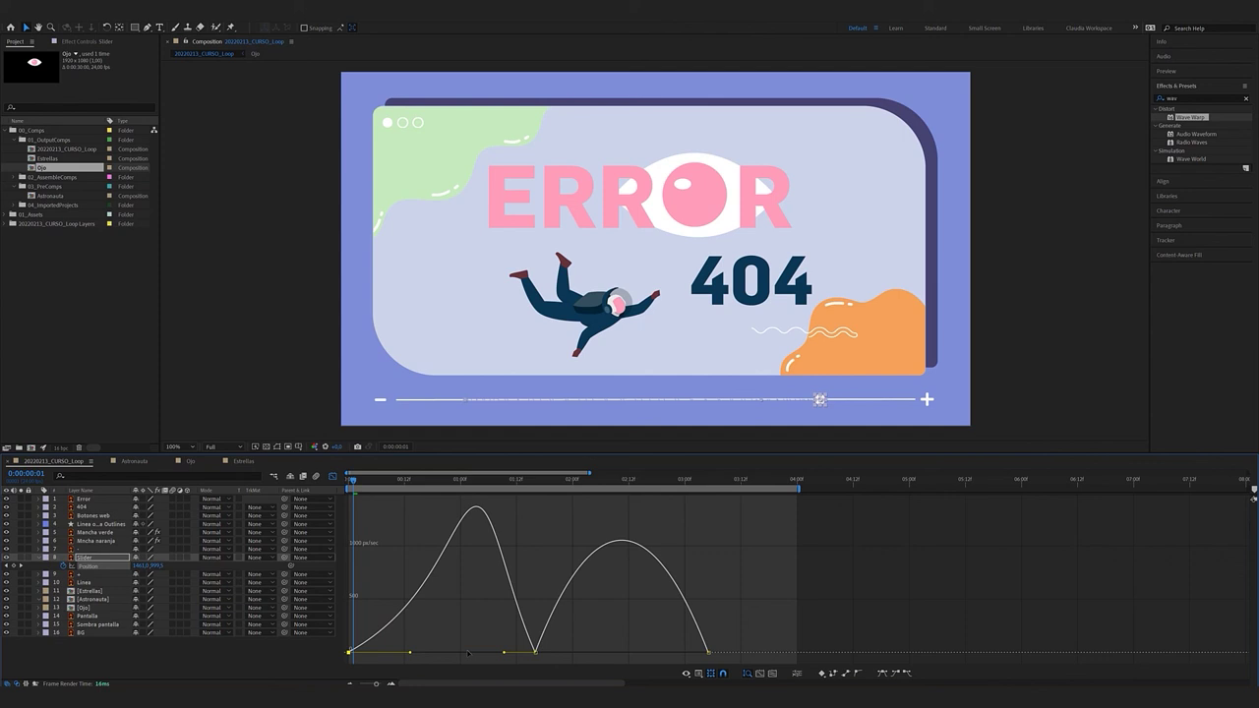
drag(504, 652, 470, 652)
drag(564, 652, 600, 652)
drag(679, 652, 650, 652)
key(Home)
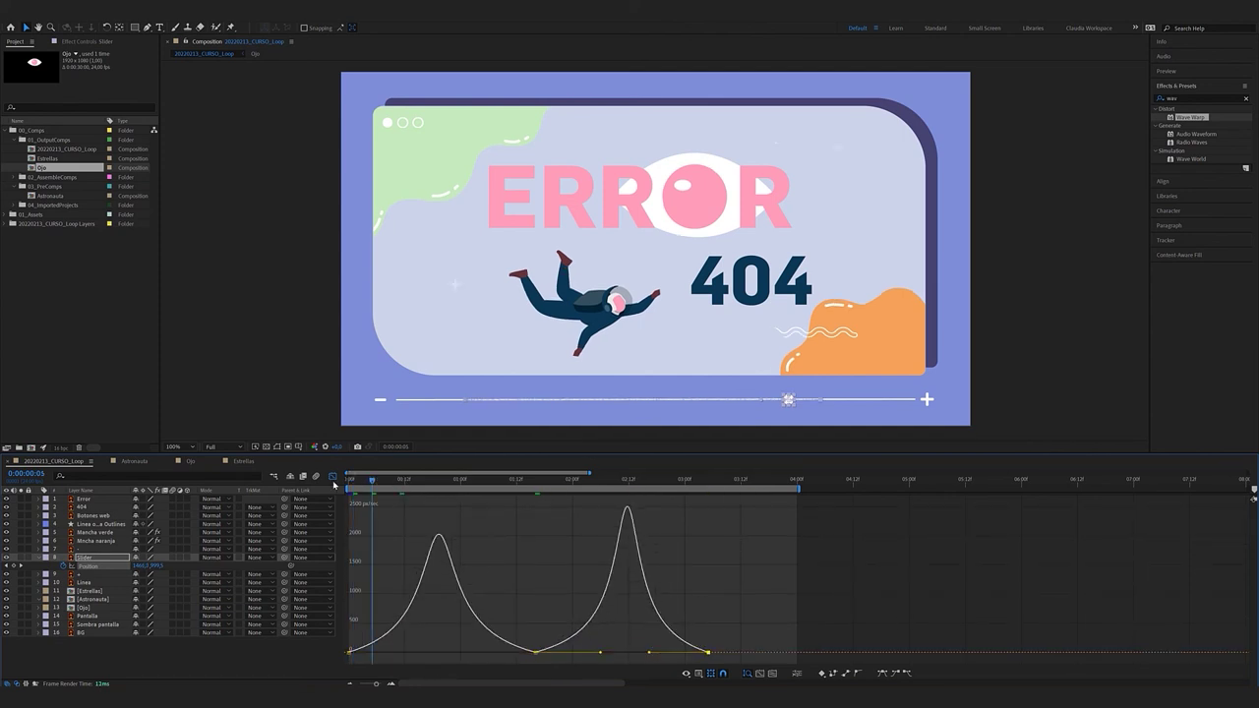
key(space)
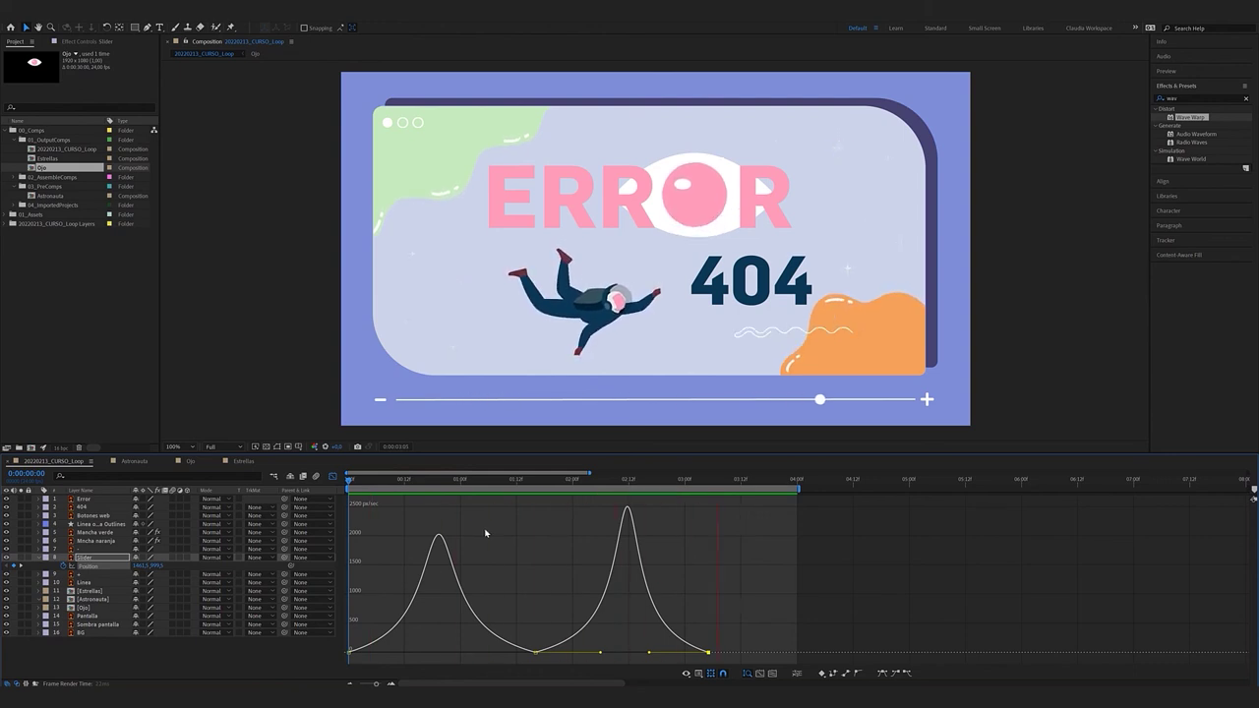
key(shift+F3)
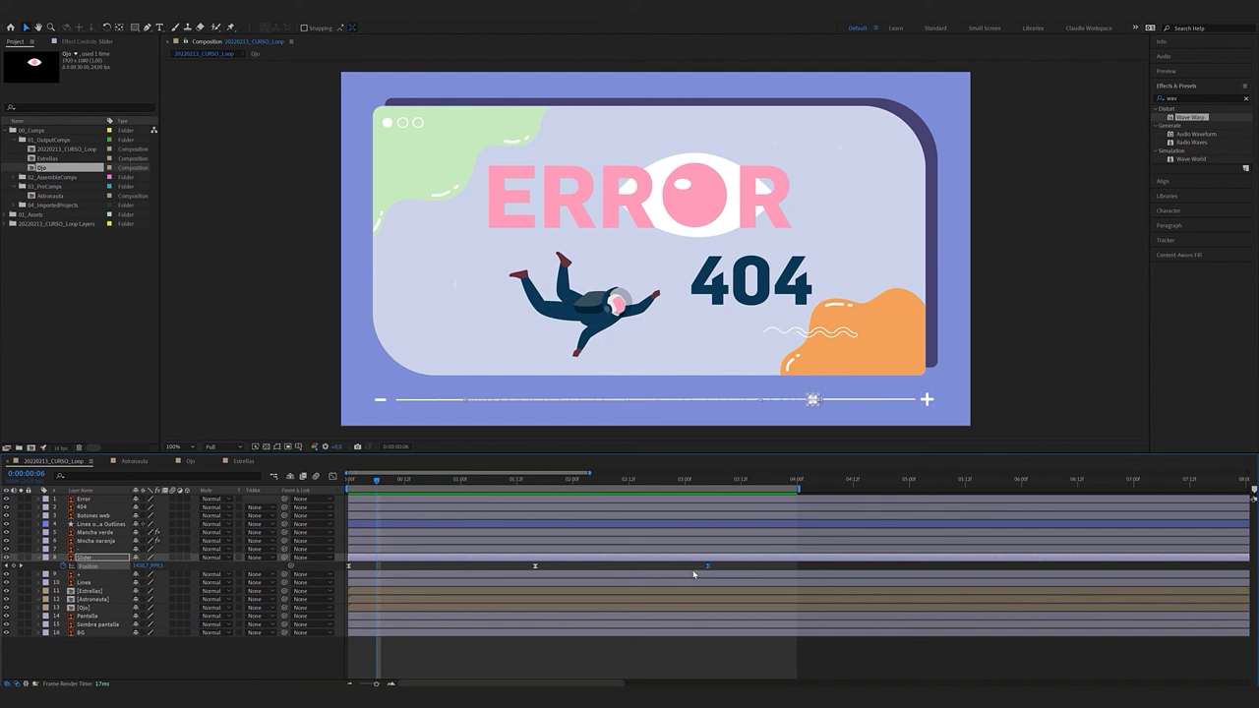
Stretch the Slider Position keyframes so the middle one lands at 0:00:02:01 and the last at 0:00:04:00, and preview the motion
drag(715, 565, 327, 571)
drag(716, 569, 796, 577)
key(Home)
click(605, 568)
click(581, 568)
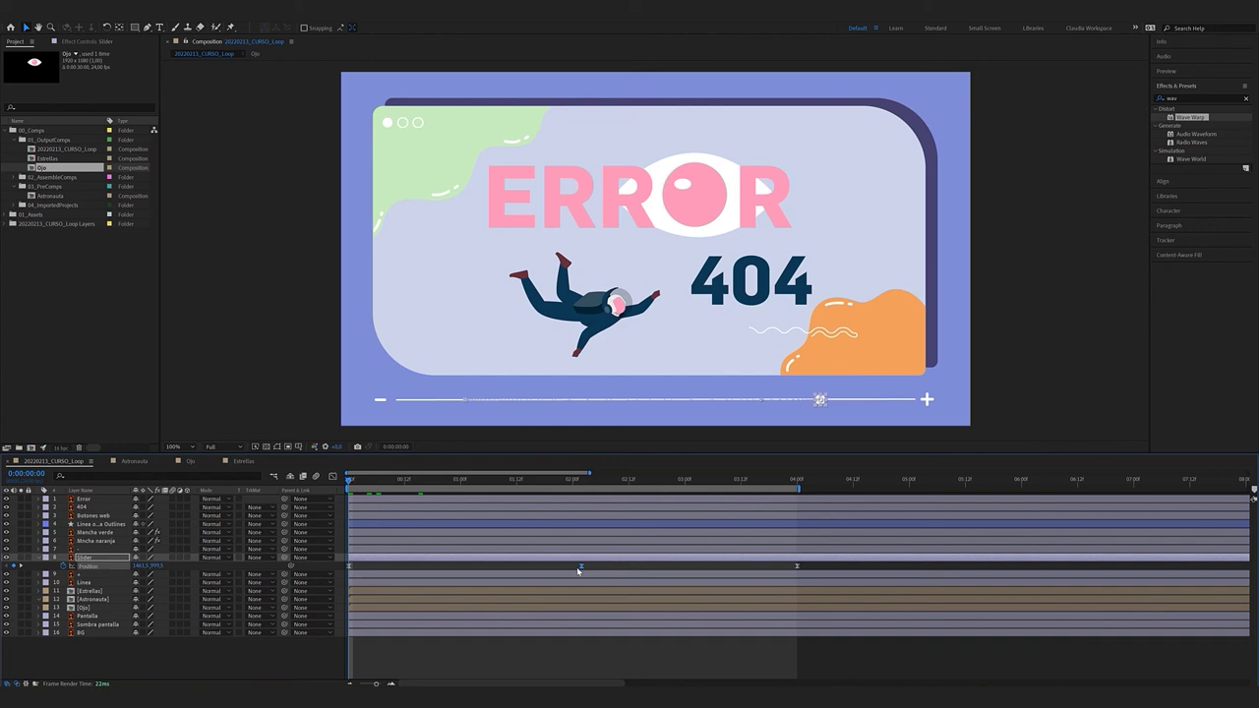
key(space)
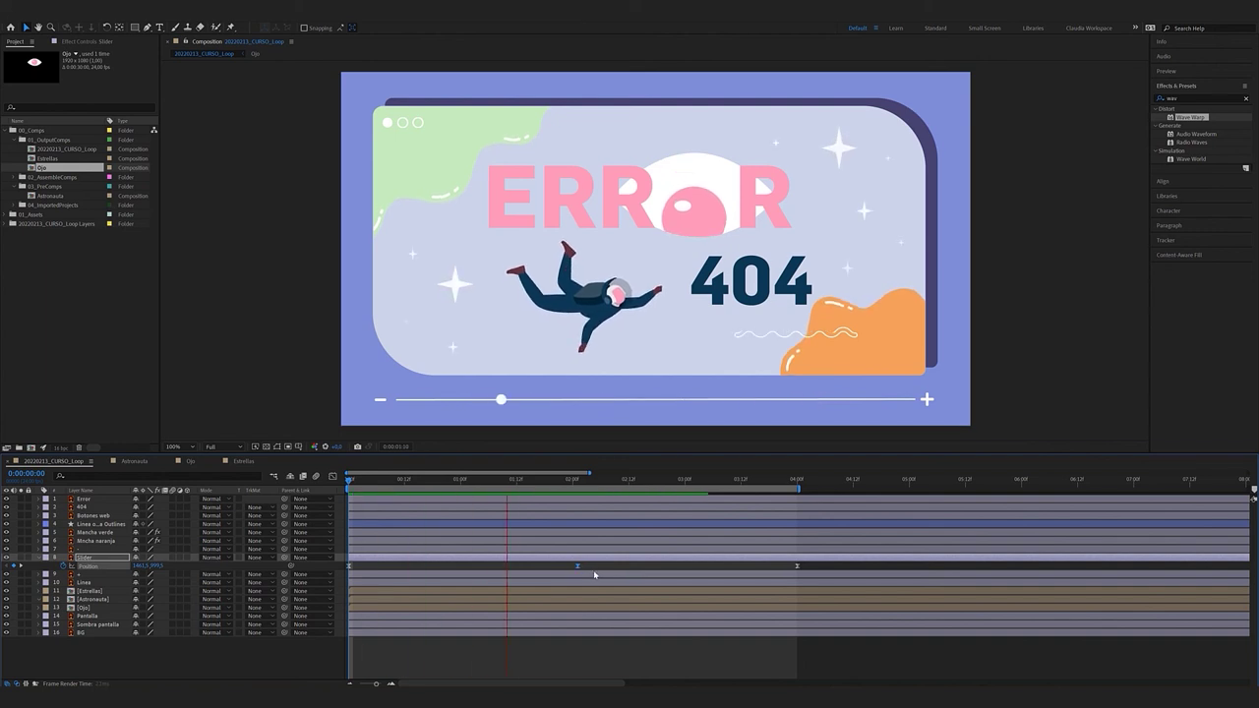
key(ctrl+z)
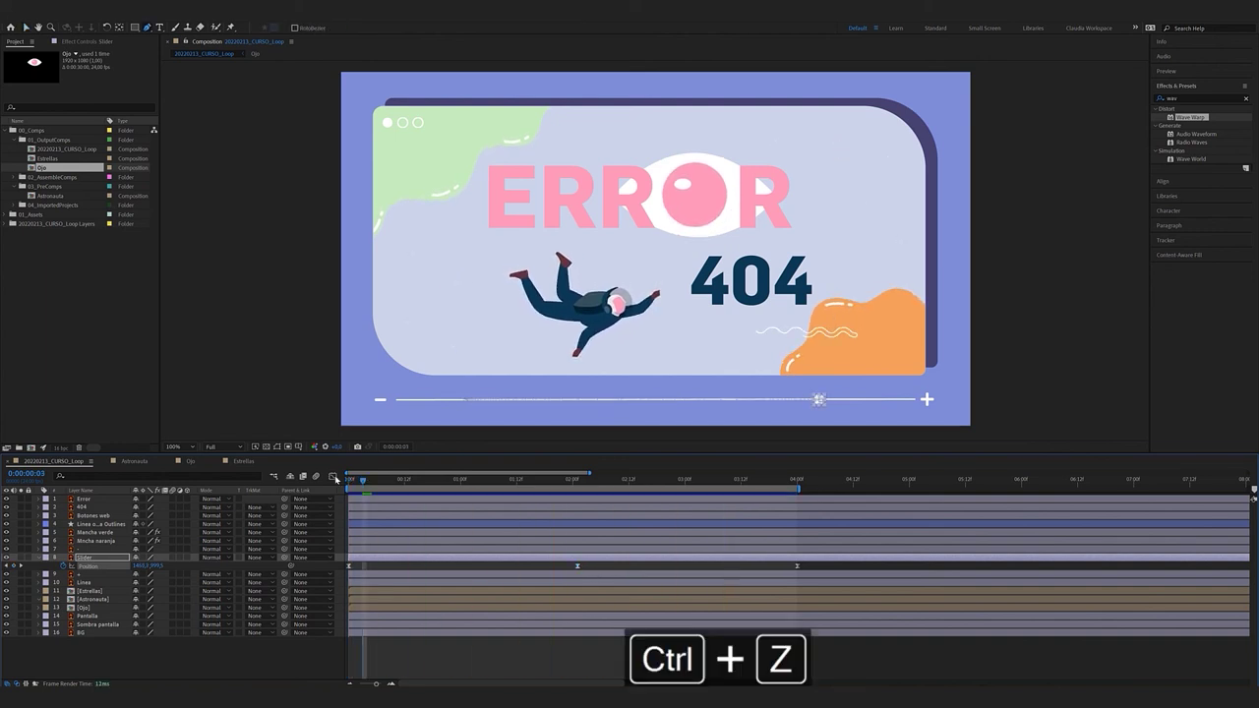
In the Graph Editor, sharpen the two Slider speed peaks around the middle keyframe and preview the result
drag(815, 564, 341, 575)
click(332, 478)
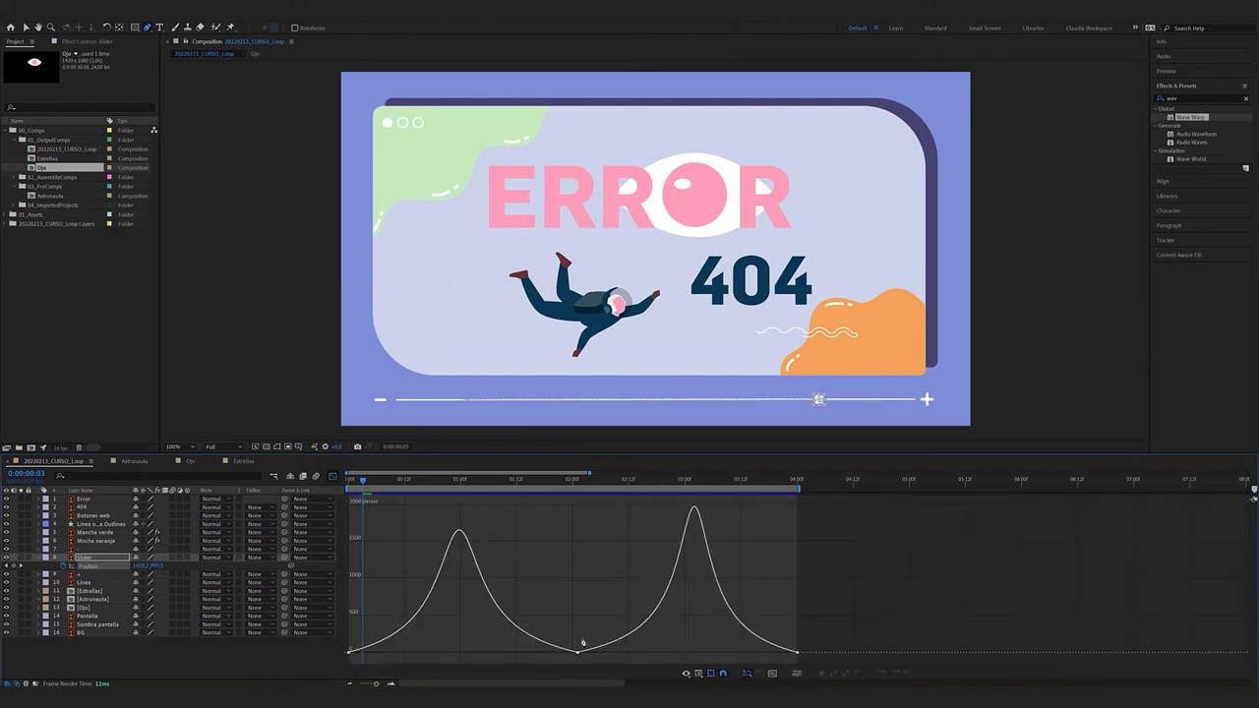
click(577, 652)
drag(498, 653, 485, 653)
drag(661, 653, 667, 653)
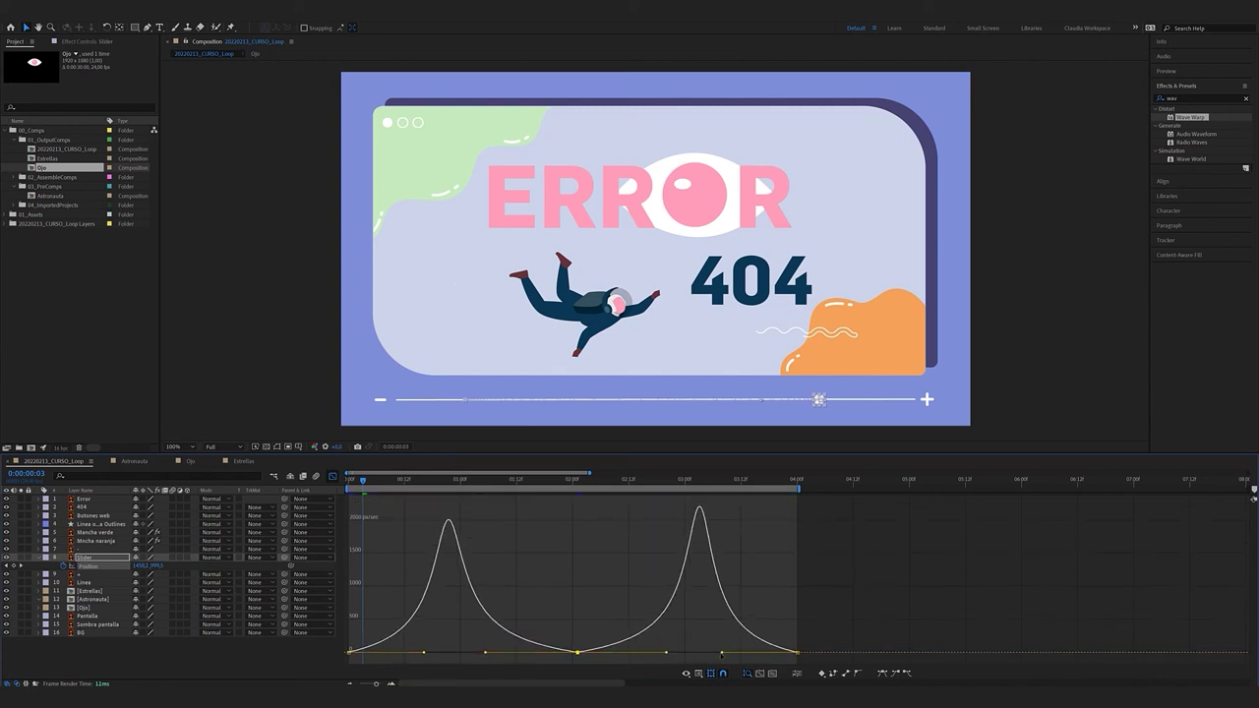
key(space)
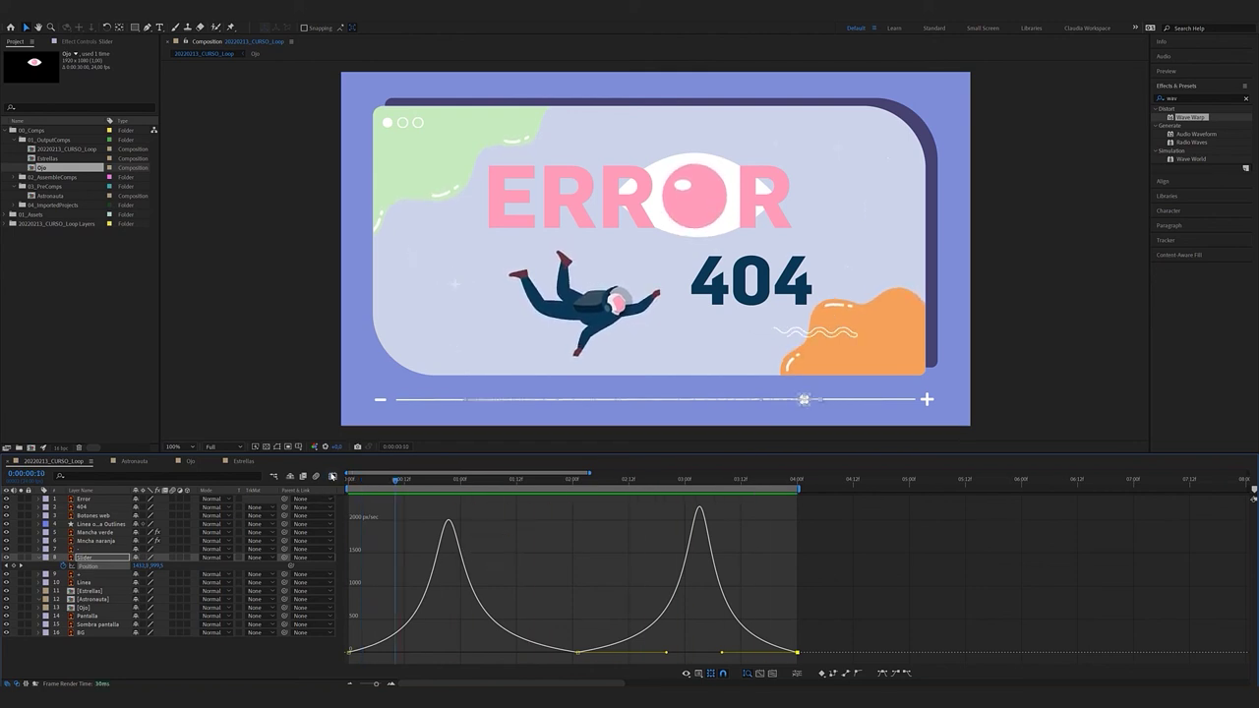
key(shift+F3)
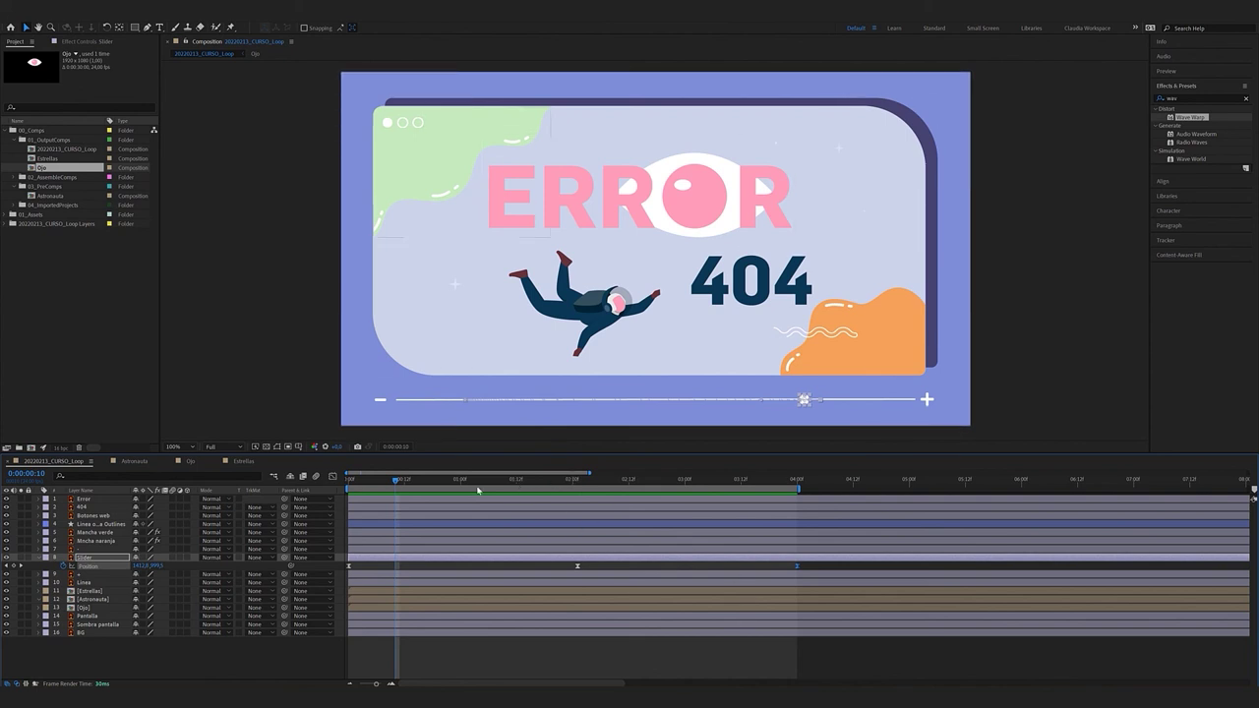
Check the knob's position at 0:00:02:01 and preview the complete scene from the start
drag(406, 488, 311, 488)
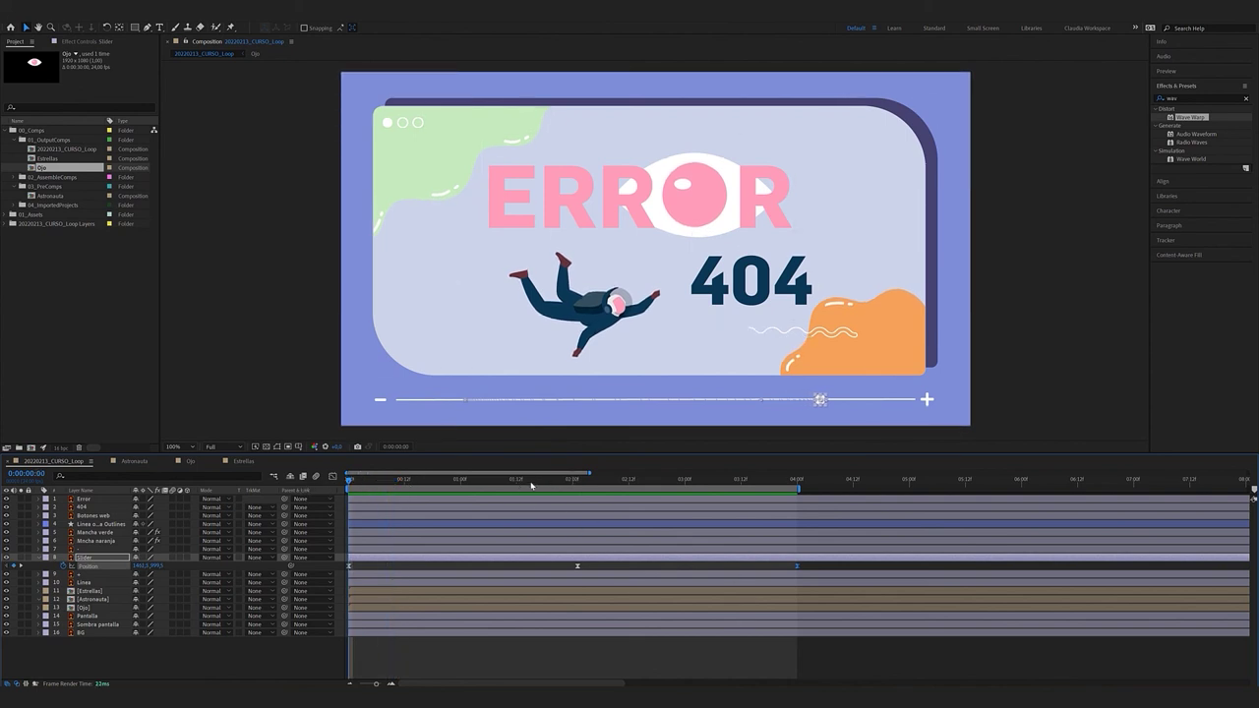
click(579, 486)
click(465, 399)
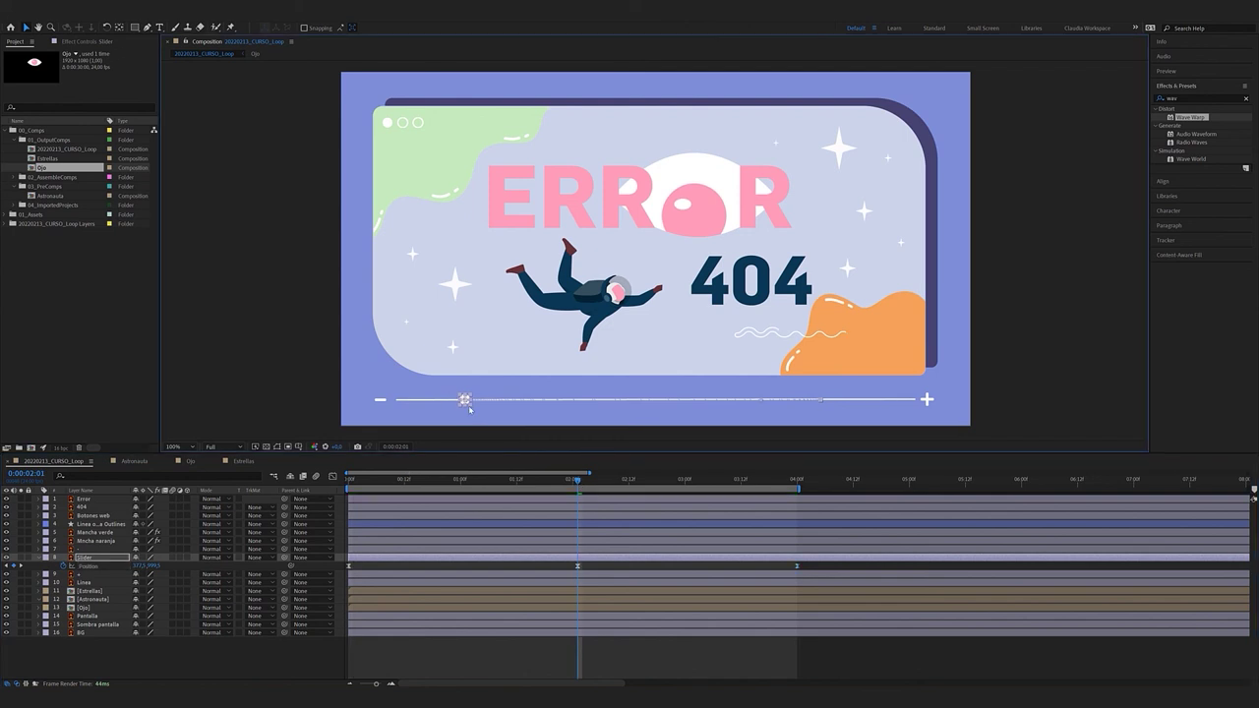
key(ctrl+z)
key(space)
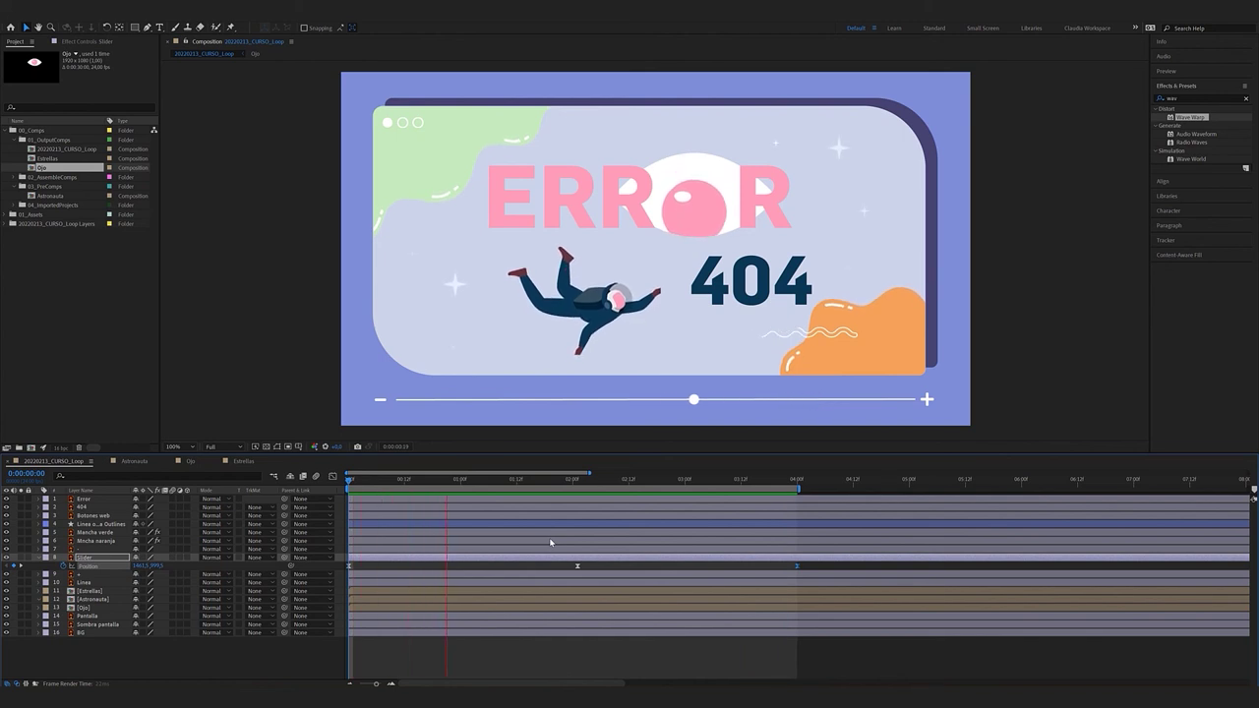
key(space)
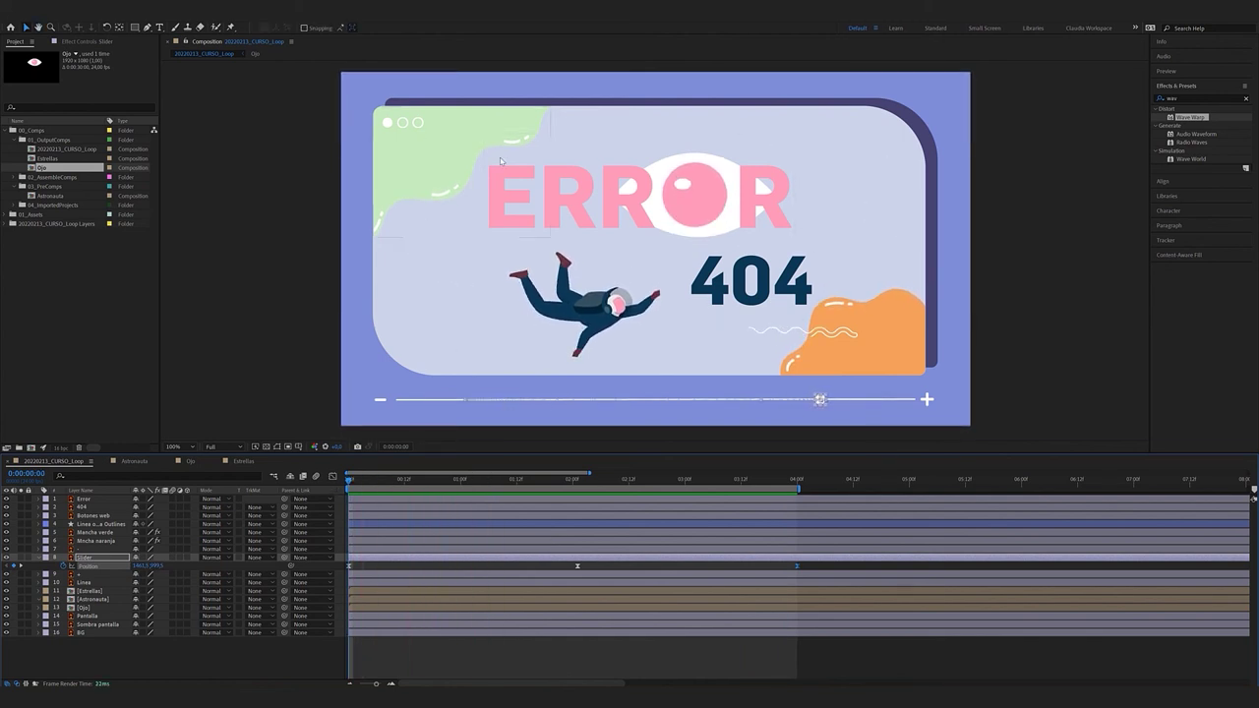
click(399, 649)
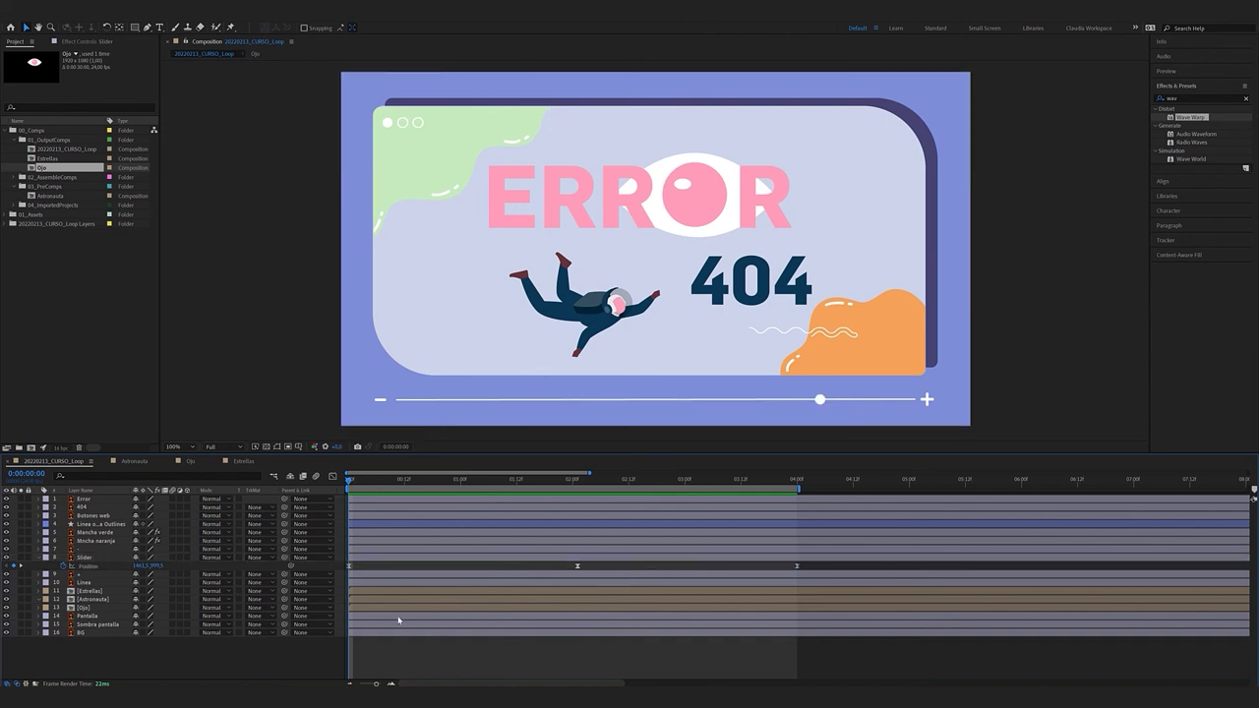
click(392, 315)
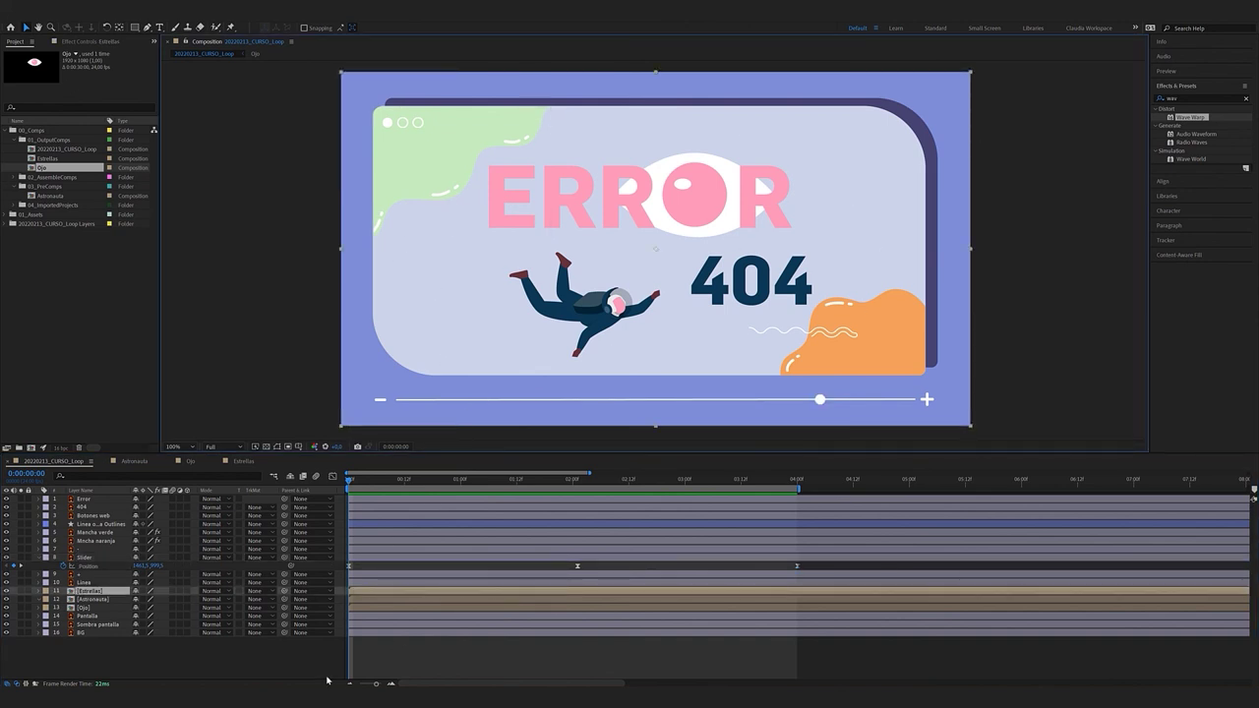
click(93, 625)
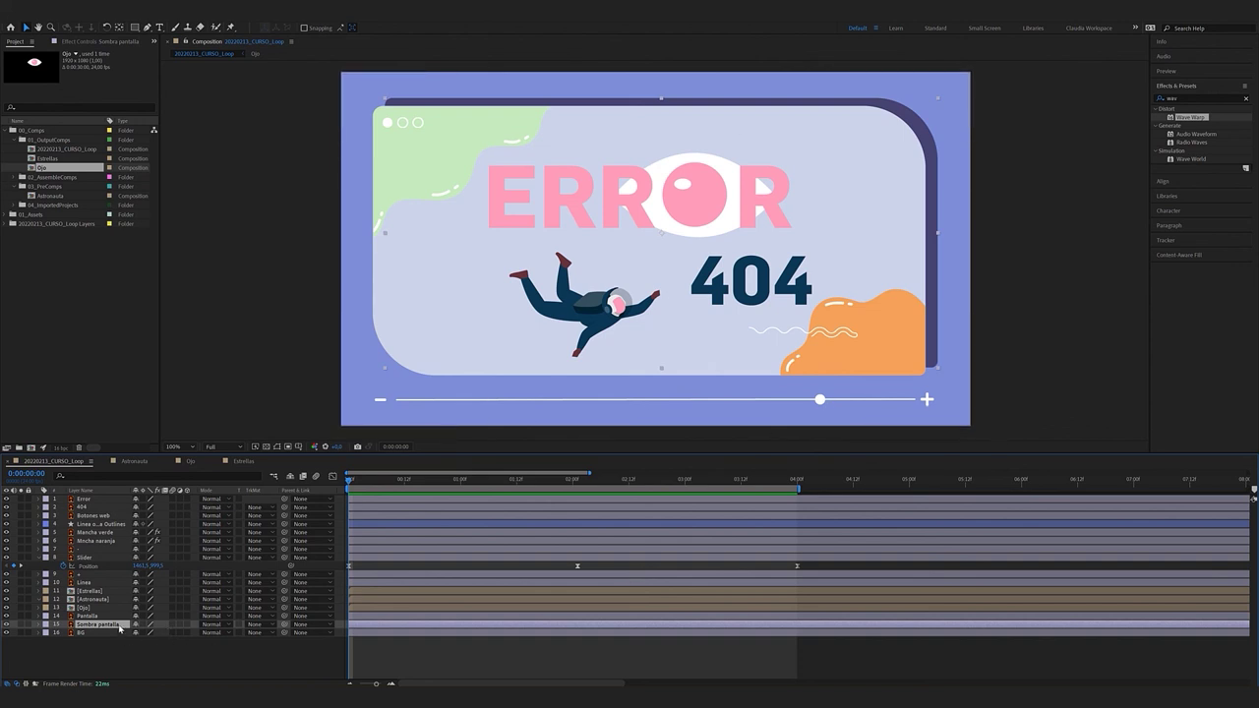
key(ctrl+z)
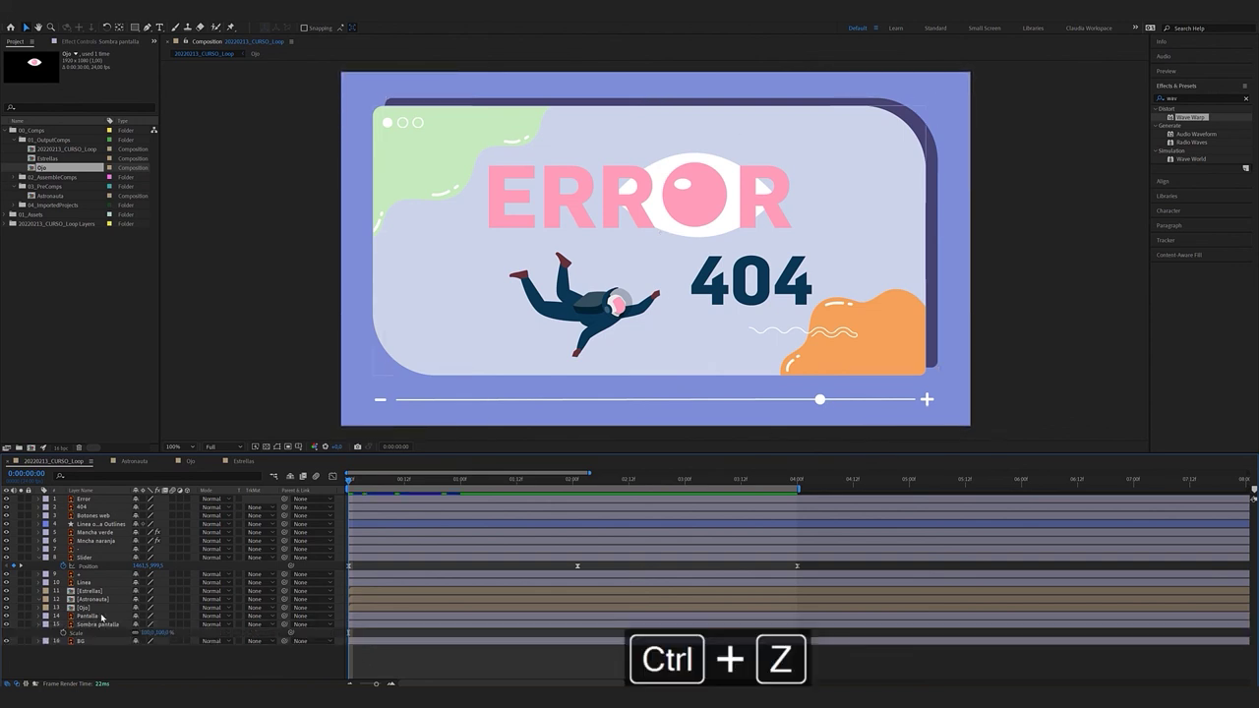
Keyframe the Pantalla layer's Scale at the start and reduce it to 96% at 0:00:01:06
click(101, 616)
key(s)
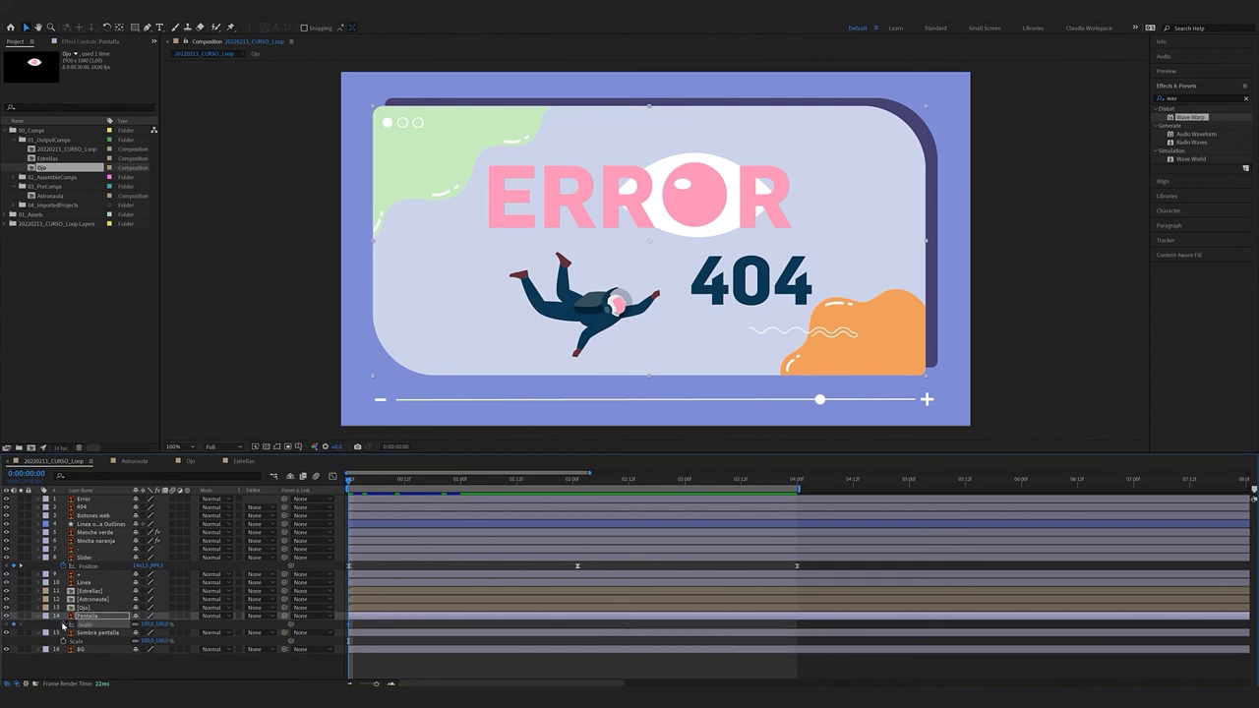
key(ctrl+shift+Right)
key(ctrl+shift+Right)
key(ctrl+shift+Right)
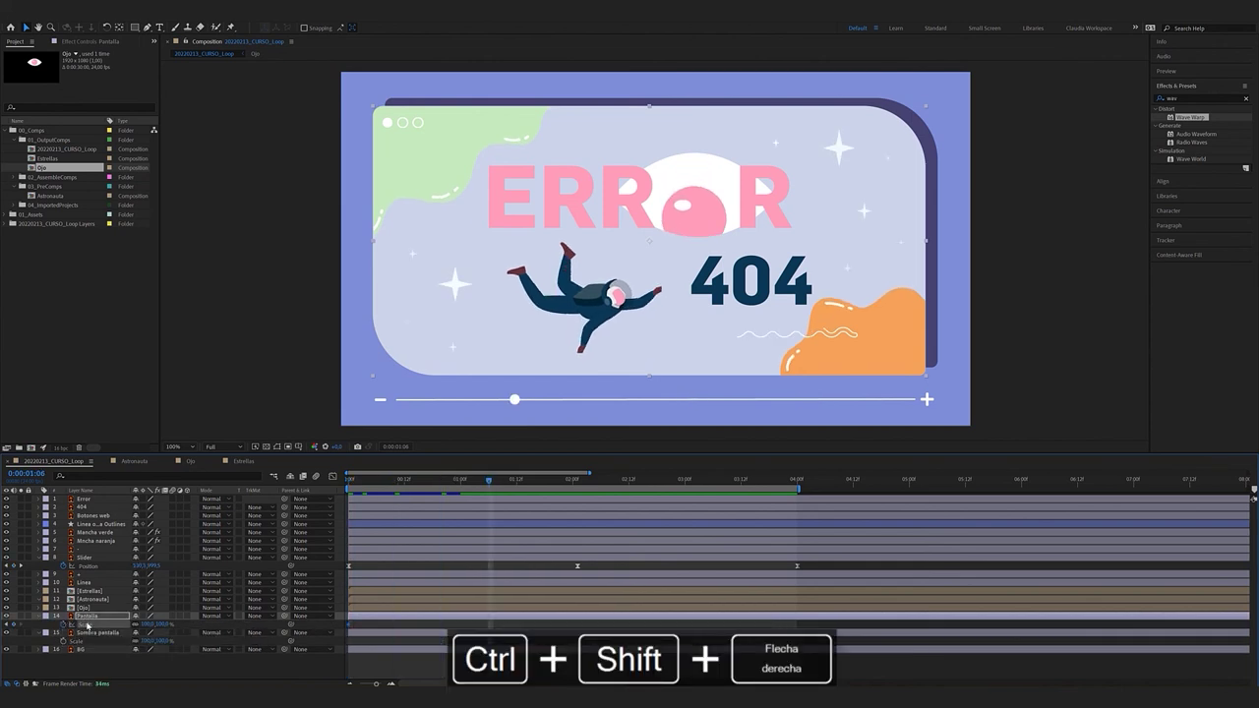
drag(148, 623, 144, 623)
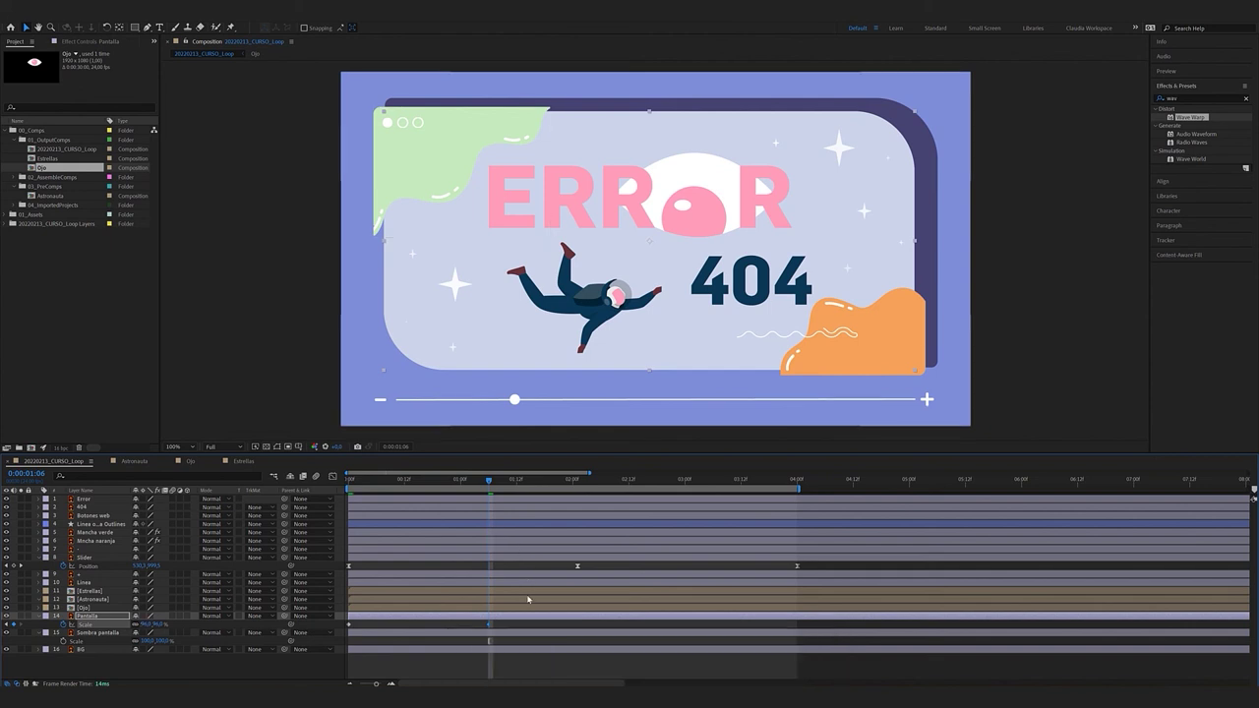
Copy Pantalla's first Scale keyframe to 0:00:02:12 and preview the scaling from the start
key(ctrl+shift+Right)
key(ctrl+shift+Right)
key(ctrl+shift+Right)
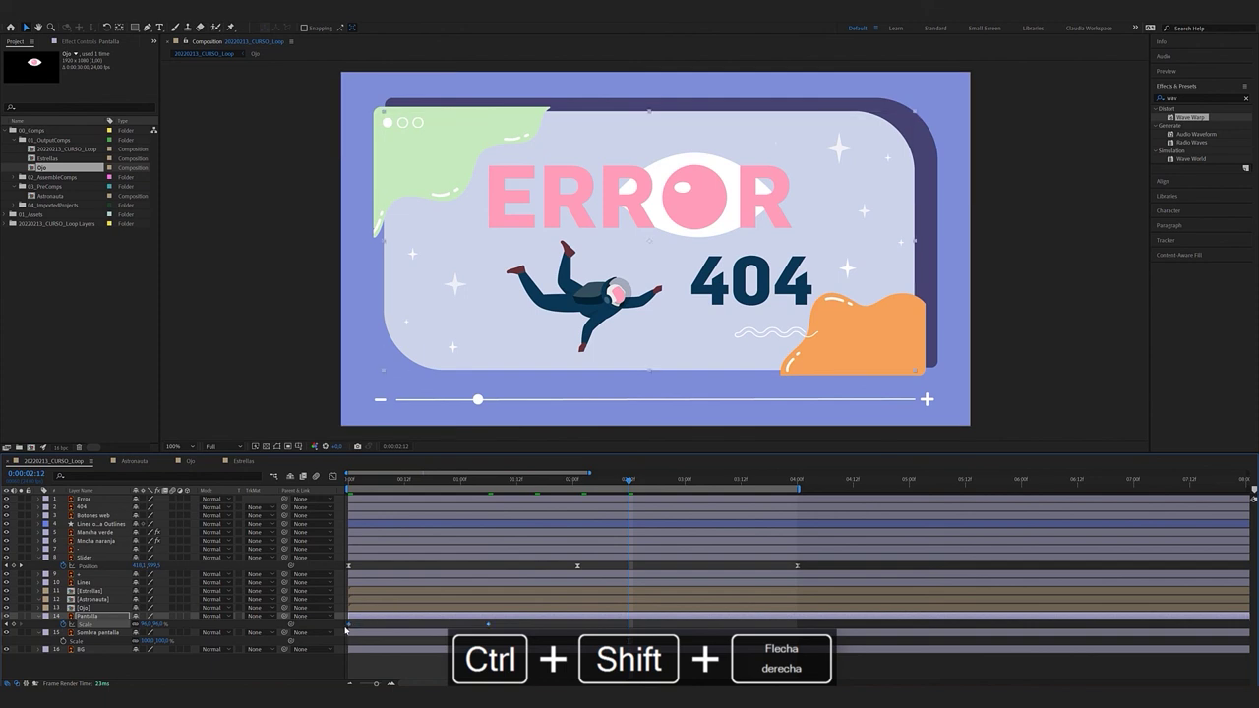
key(ctrl+c)
key(ctrl+v)
key(space)
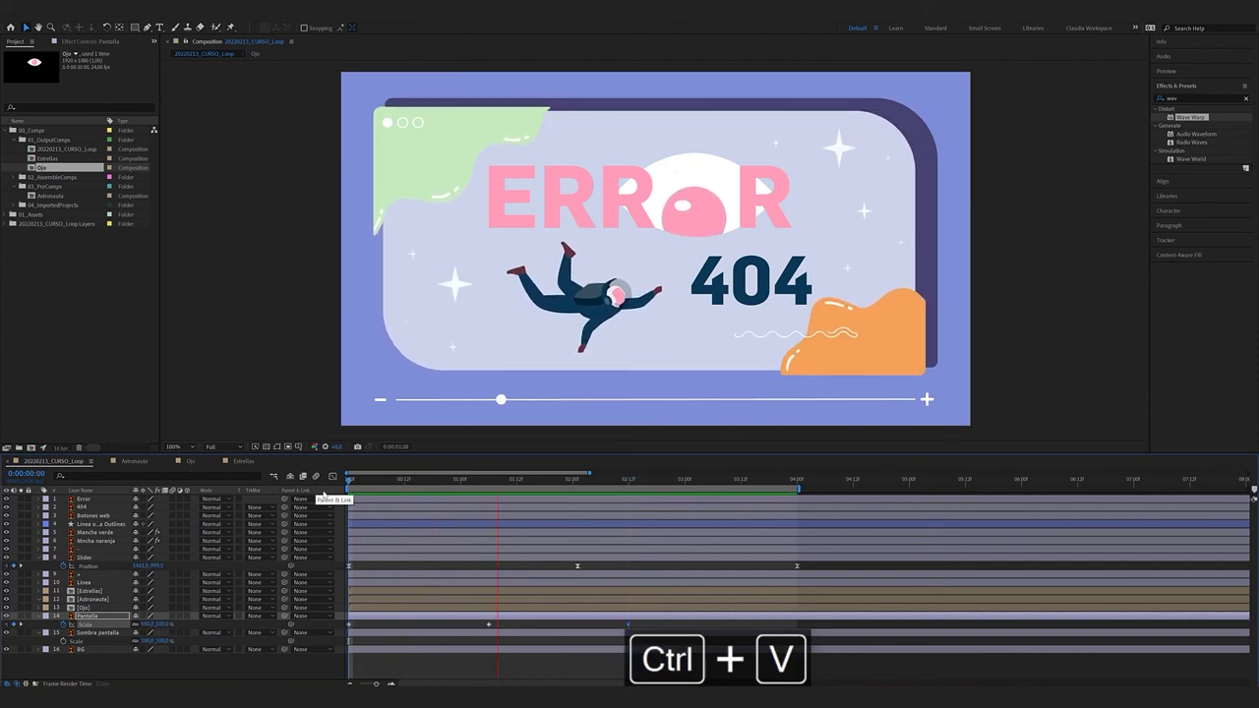
key(space)
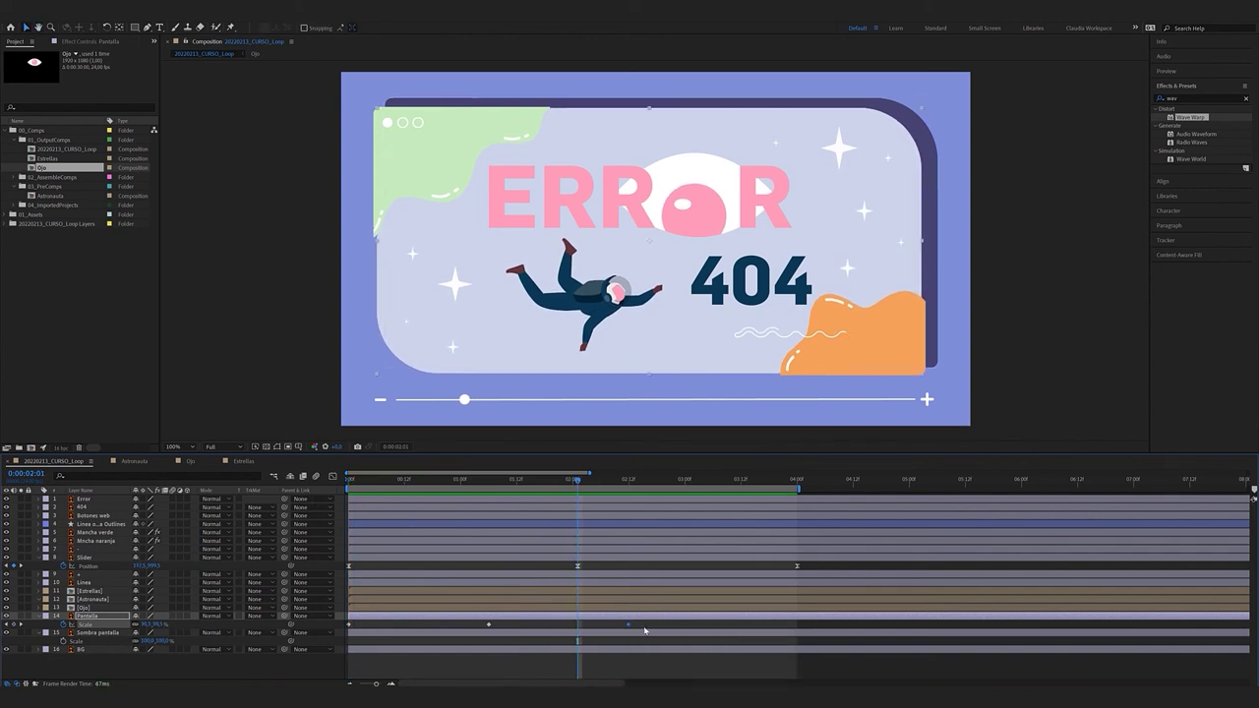
Apply Easy Ease to all three Pantalla Scale keyframes
drag(650, 626, 346, 631)
right_click(349, 627)
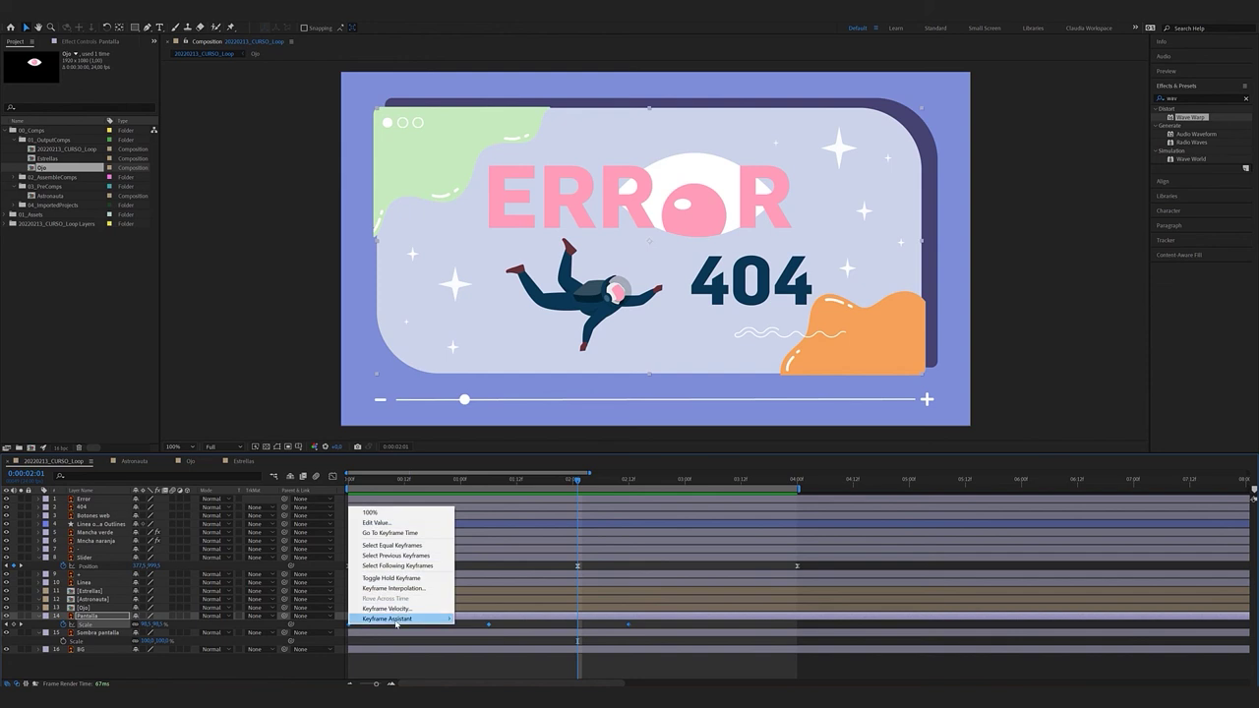
mouse_move(397, 620)
click(503, 550)
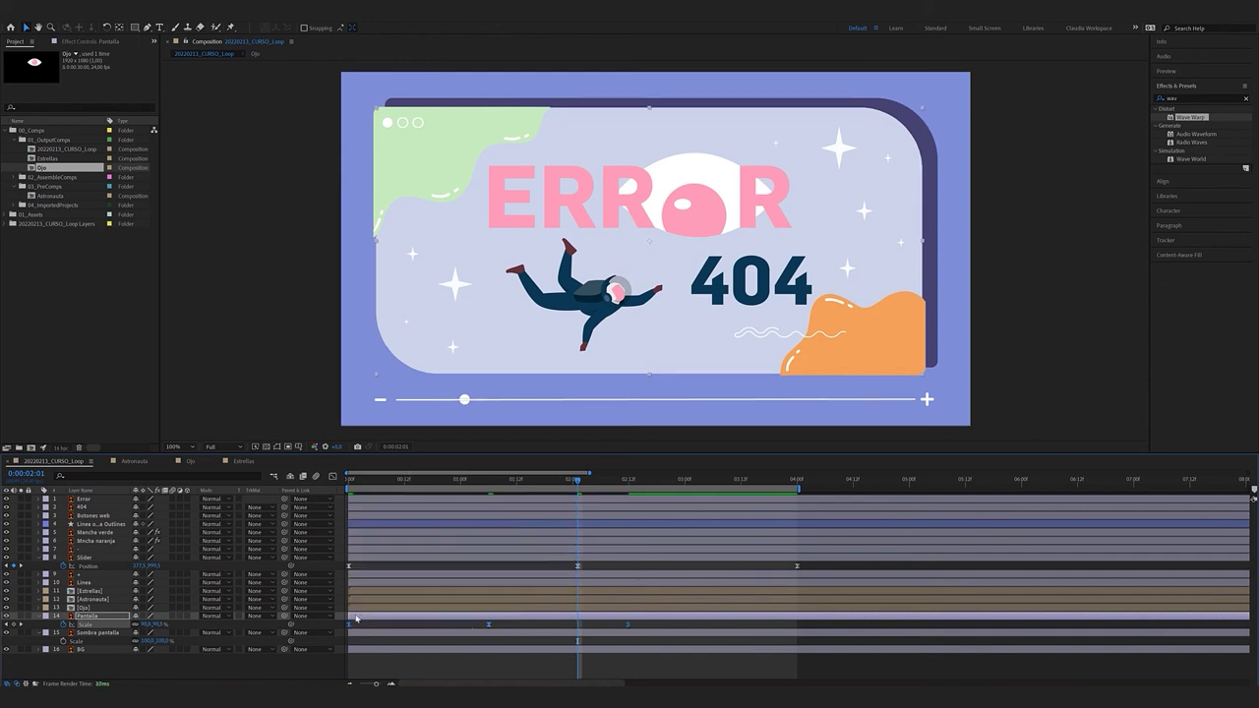
Copy Pantalla's eased Scale keyframes onto the Sombra pantalla layer's Scale at 0:00:00:00 and preview both layers
key(ctrl+c)
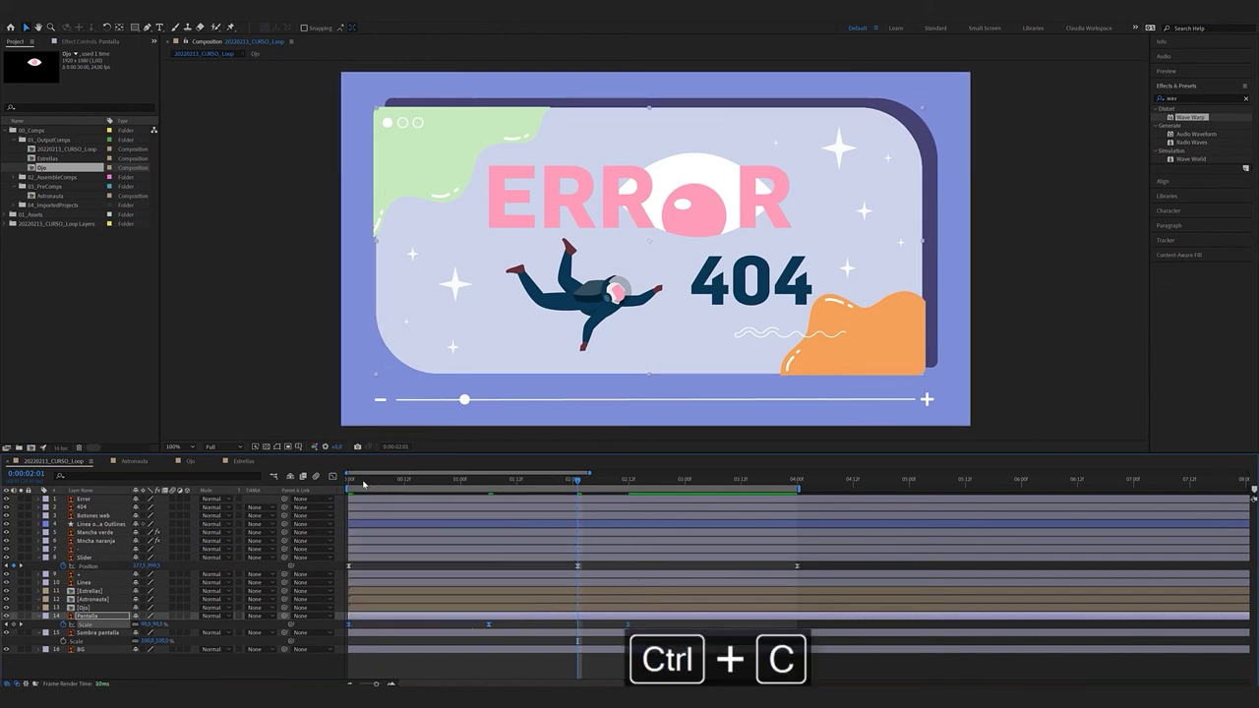
drag(371, 483, 350, 483)
click(79, 640)
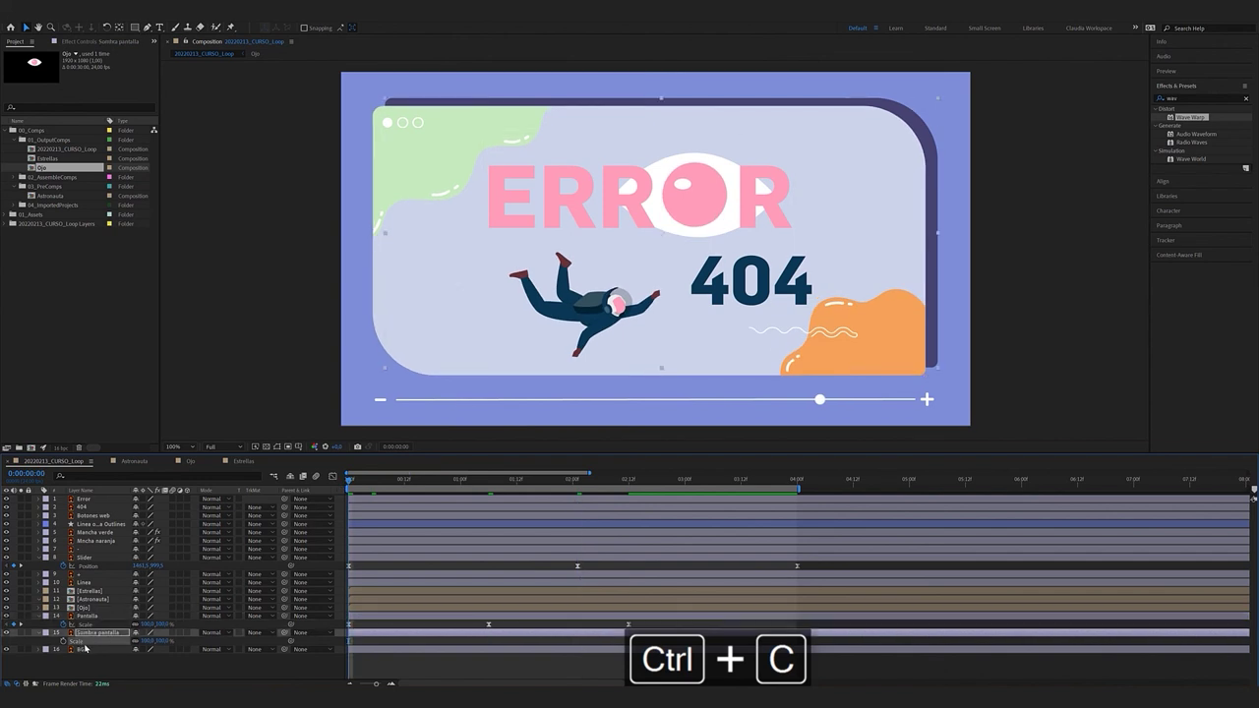
key(ctrl+v)
key(space)
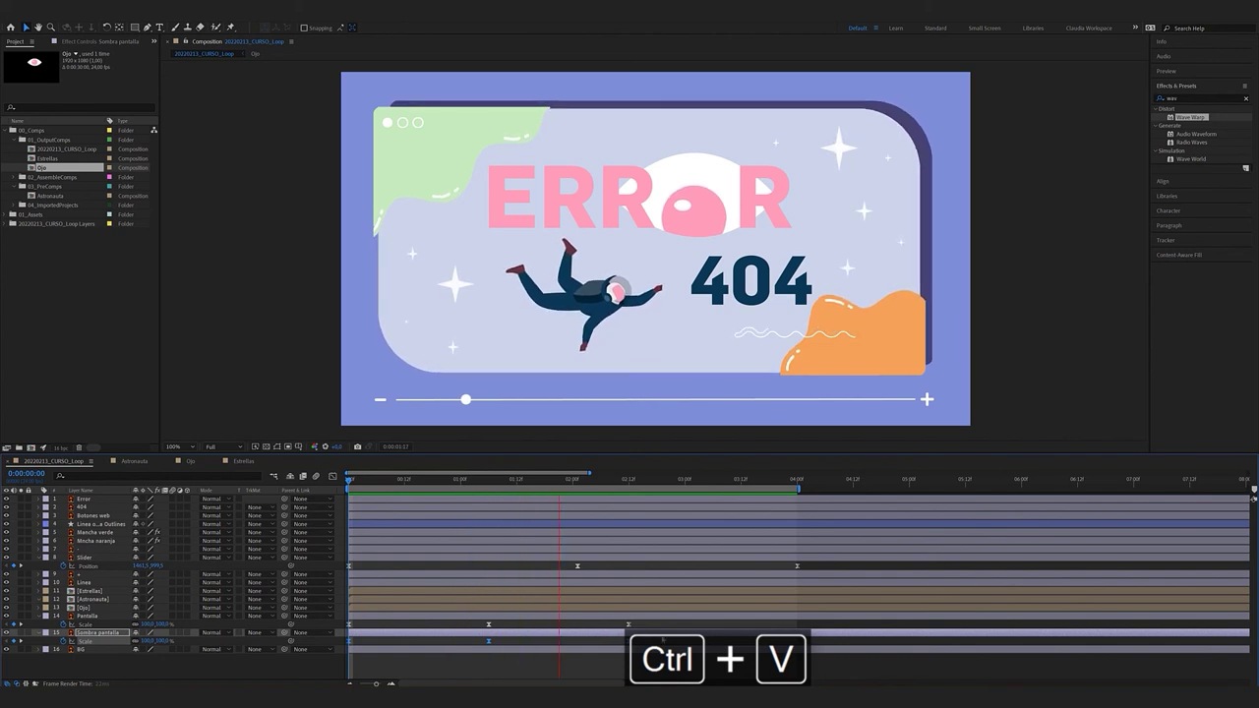
key(space)
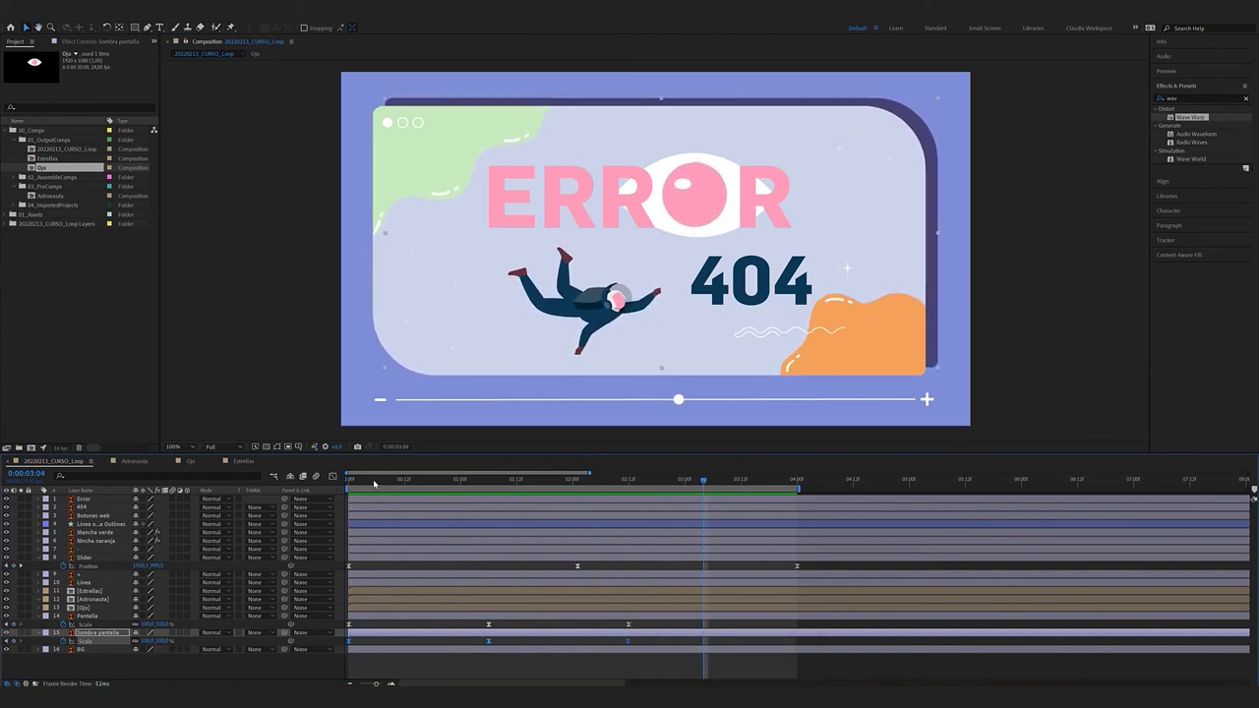
click(350, 484)
key(space)
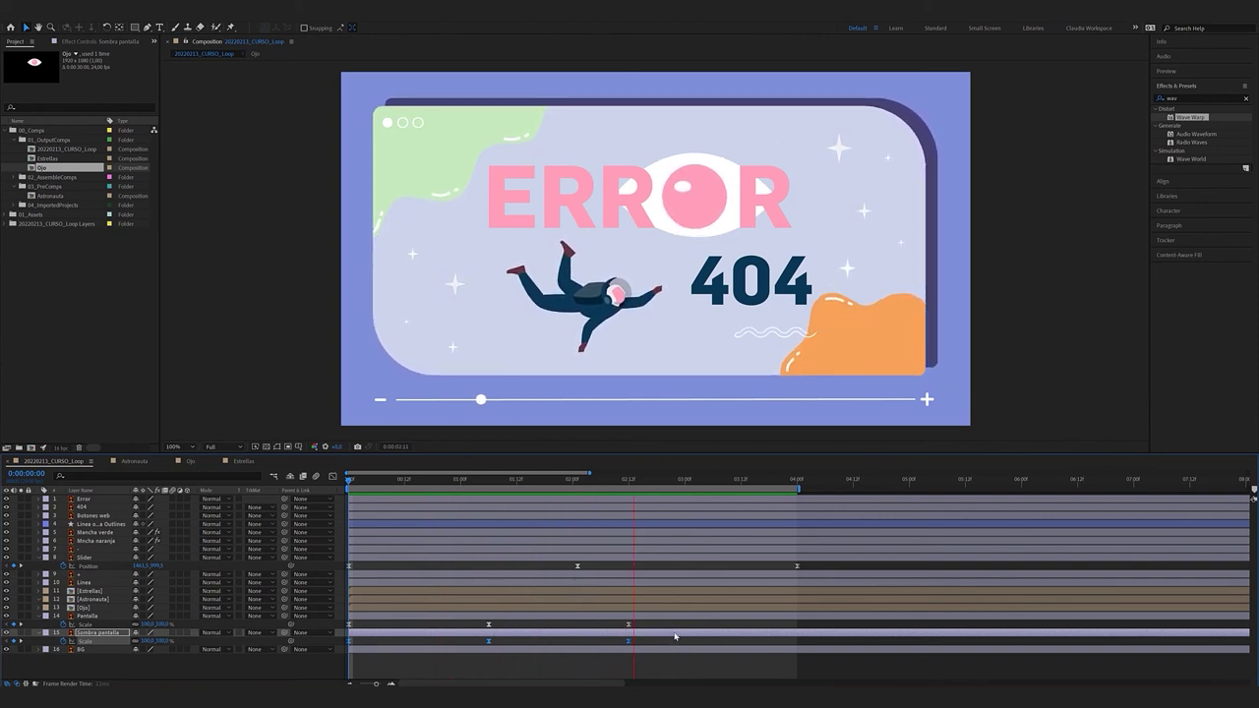
Show the Pantalla and Sombra pantalla Scale keyframes as a speed graph in the Graph Editor
drag(649, 626, 348, 651)
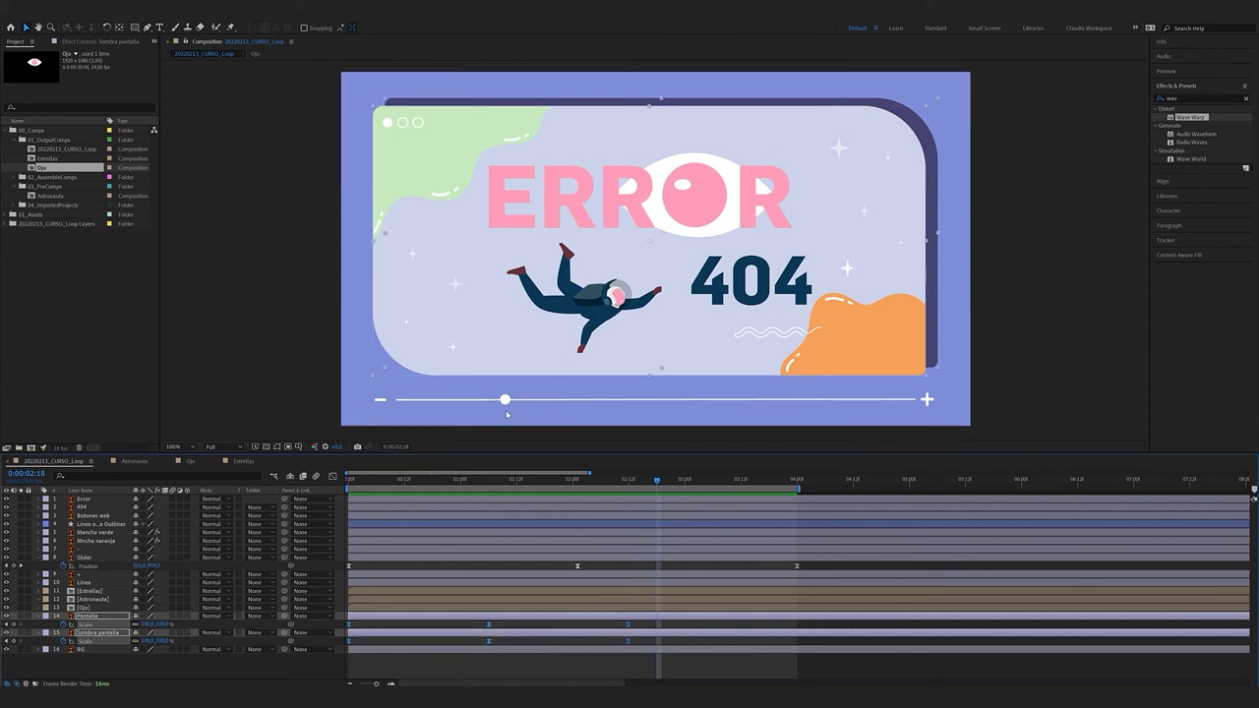
click(332, 477)
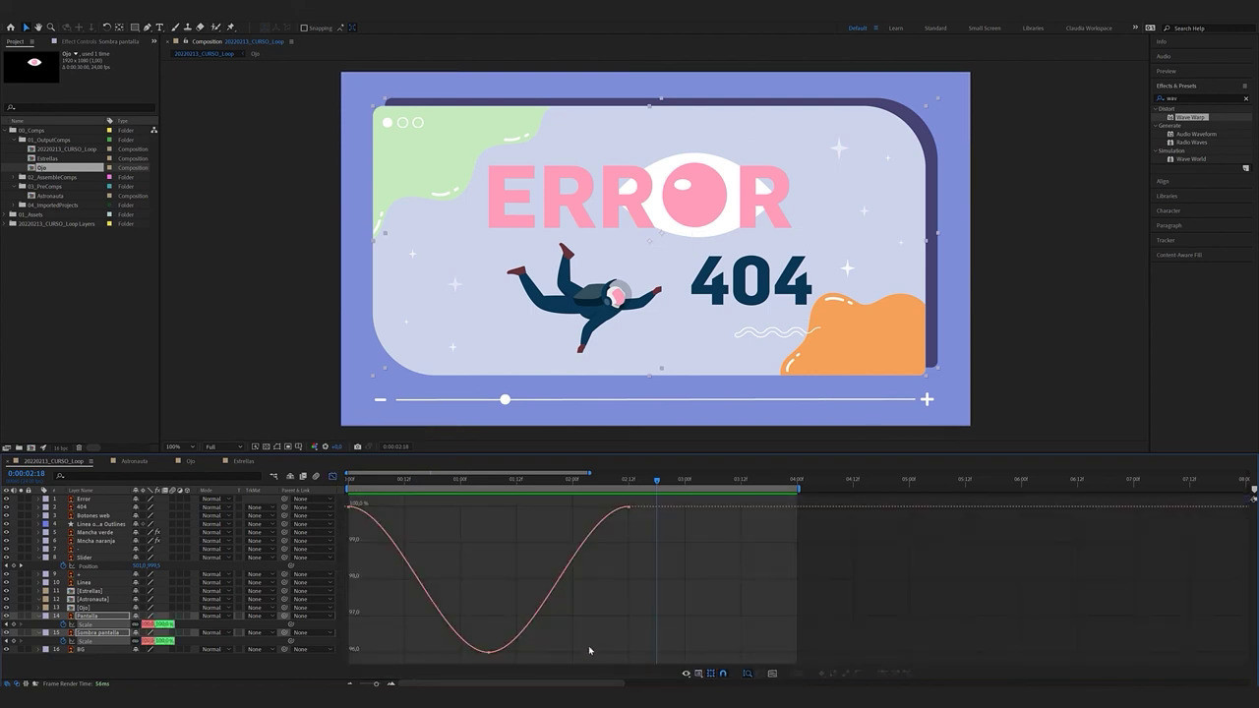
click(699, 674)
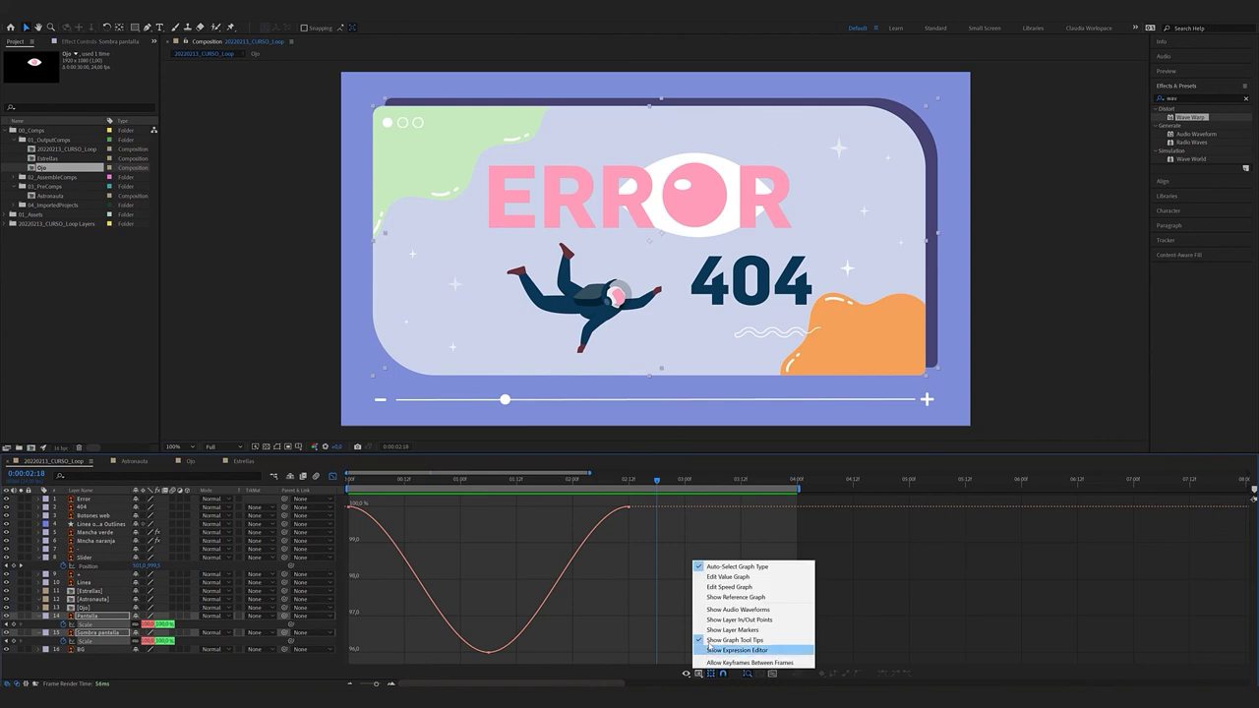
click(729, 588)
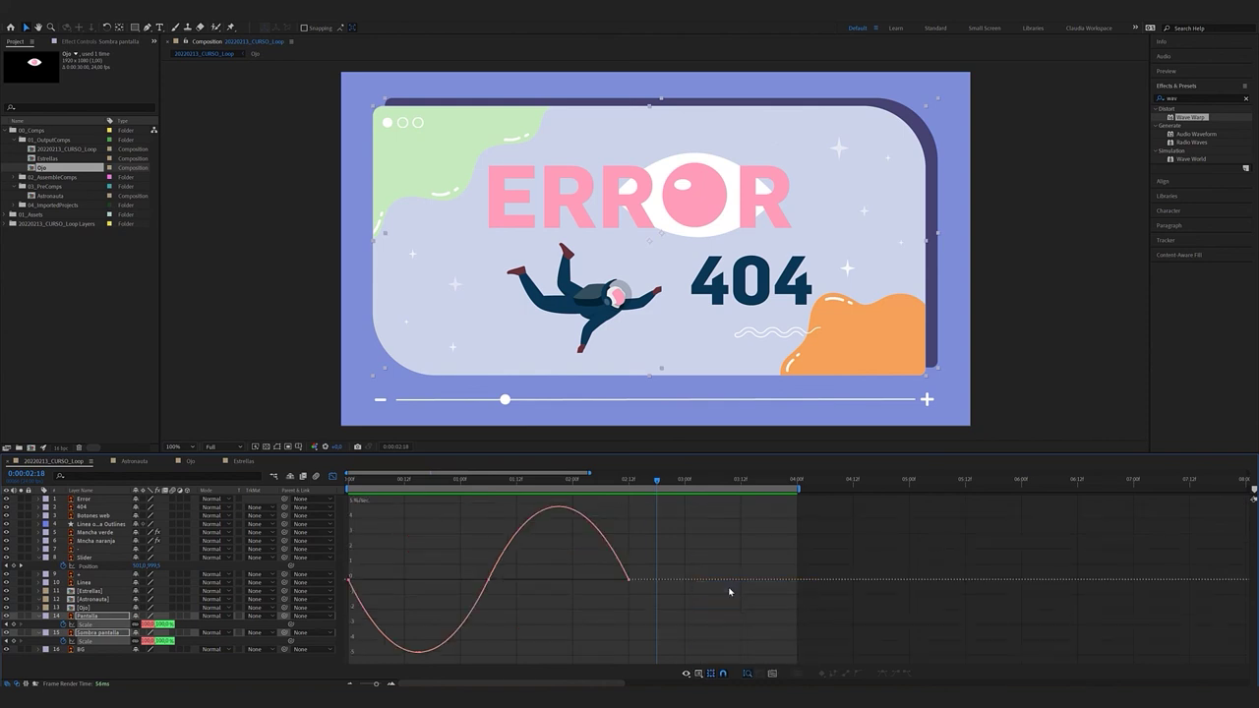
Sharpen the two Scale speed peaks by lengthening the keyframes' influence handles, preview the motion, and return to the layer bars
drag(370, 569, 342, 595)
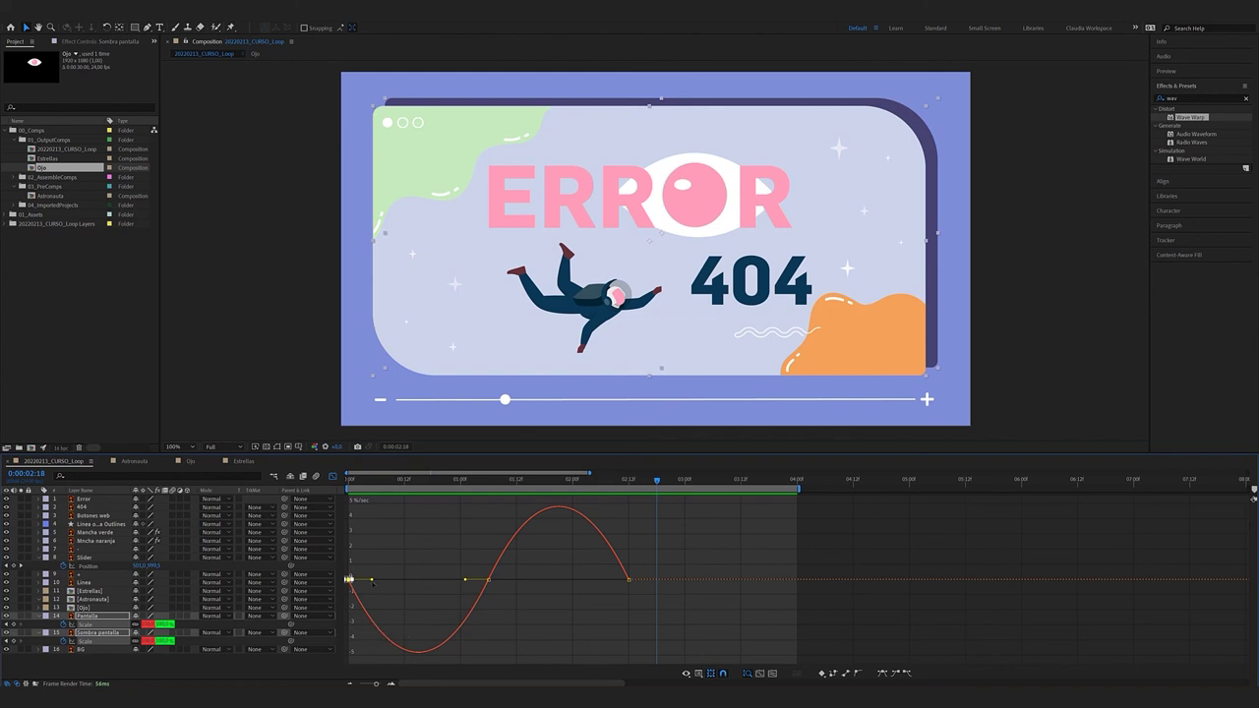
drag(372, 581, 404, 580)
drag(519, 551, 430, 568)
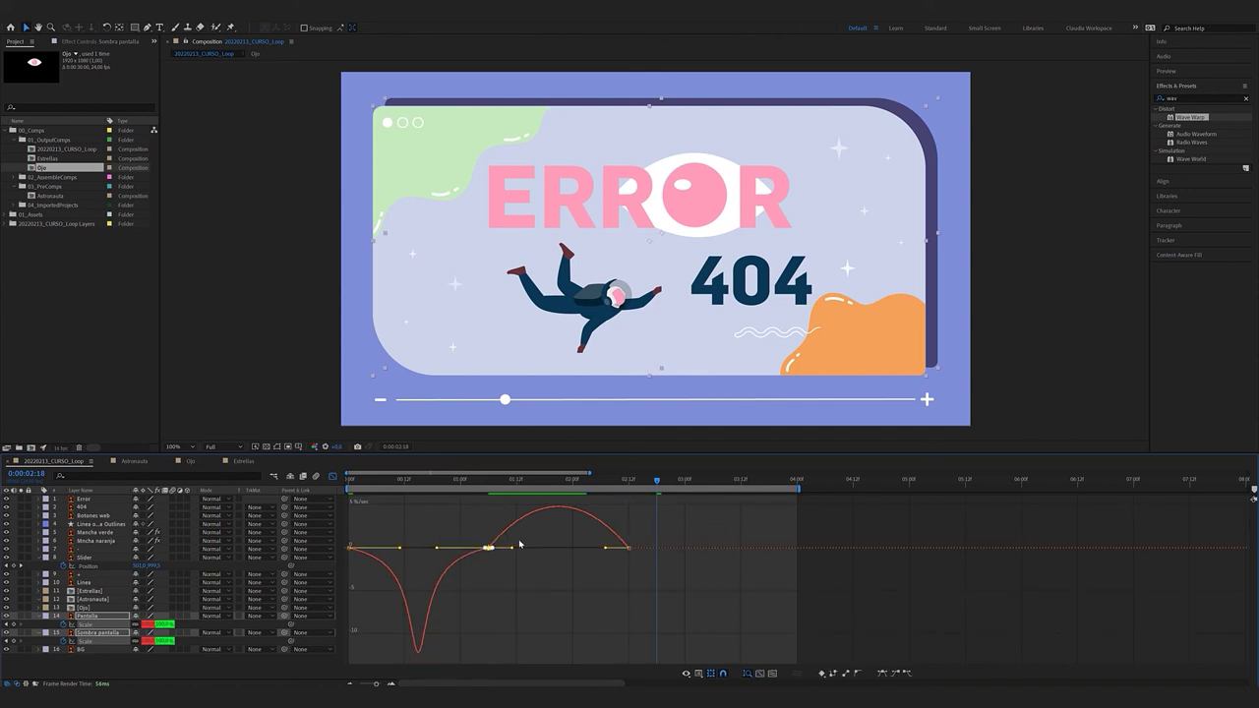
drag(512, 549, 537, 548)
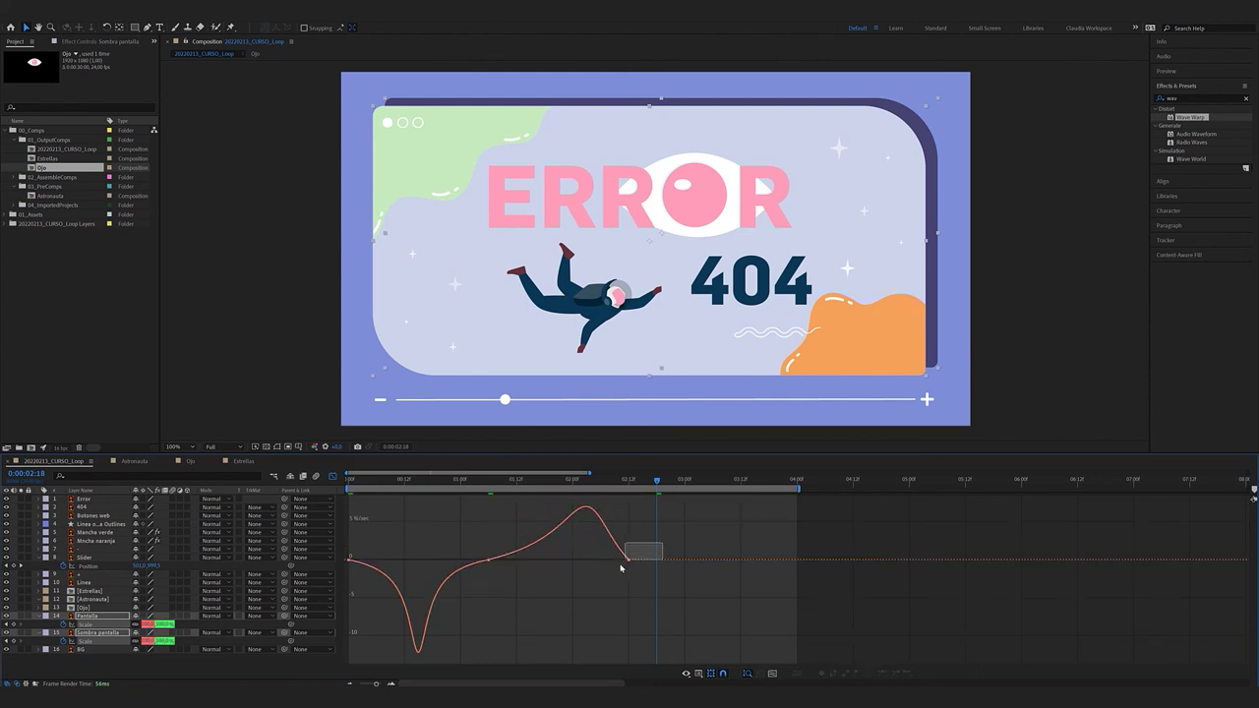
click(629, 560)
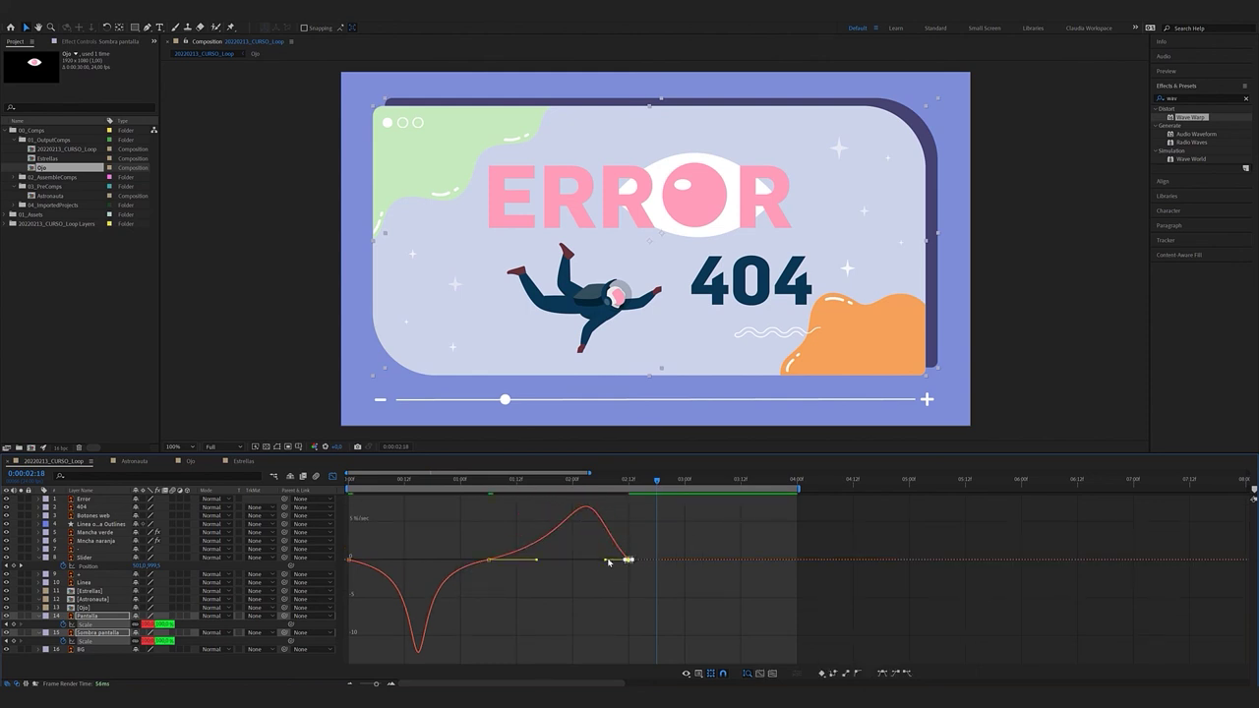
drag(606, 561, 582, 564)
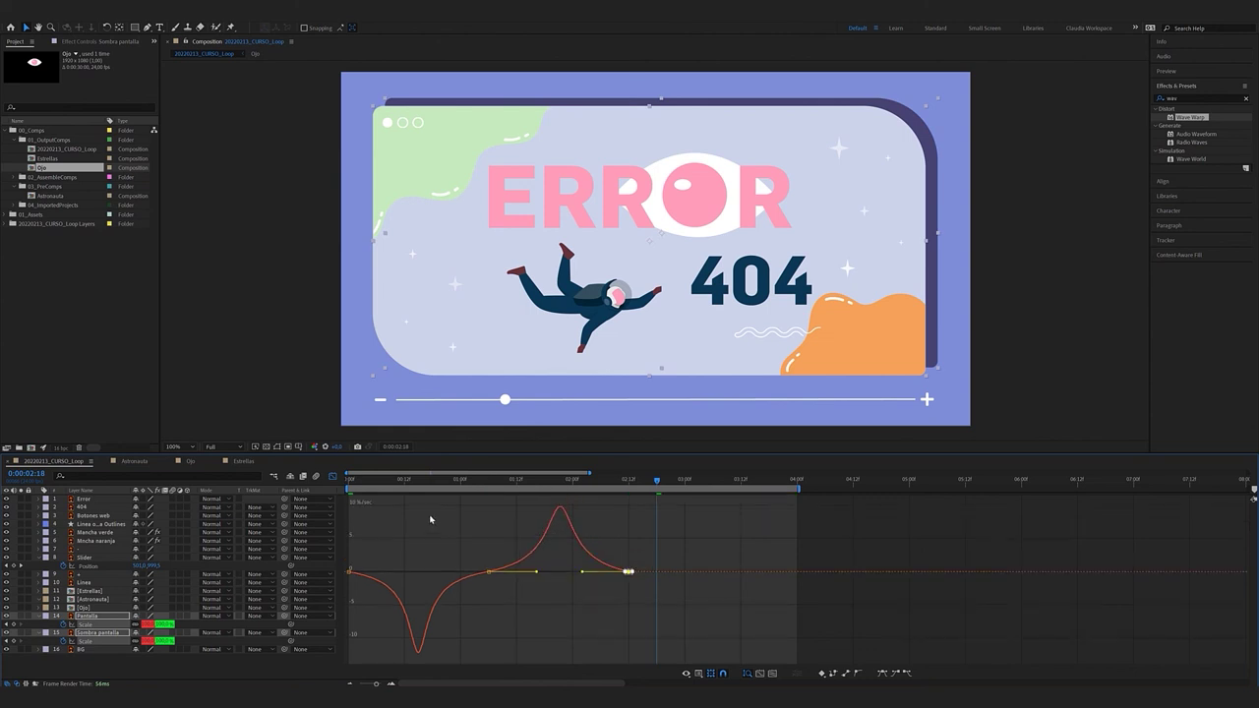
key(space)
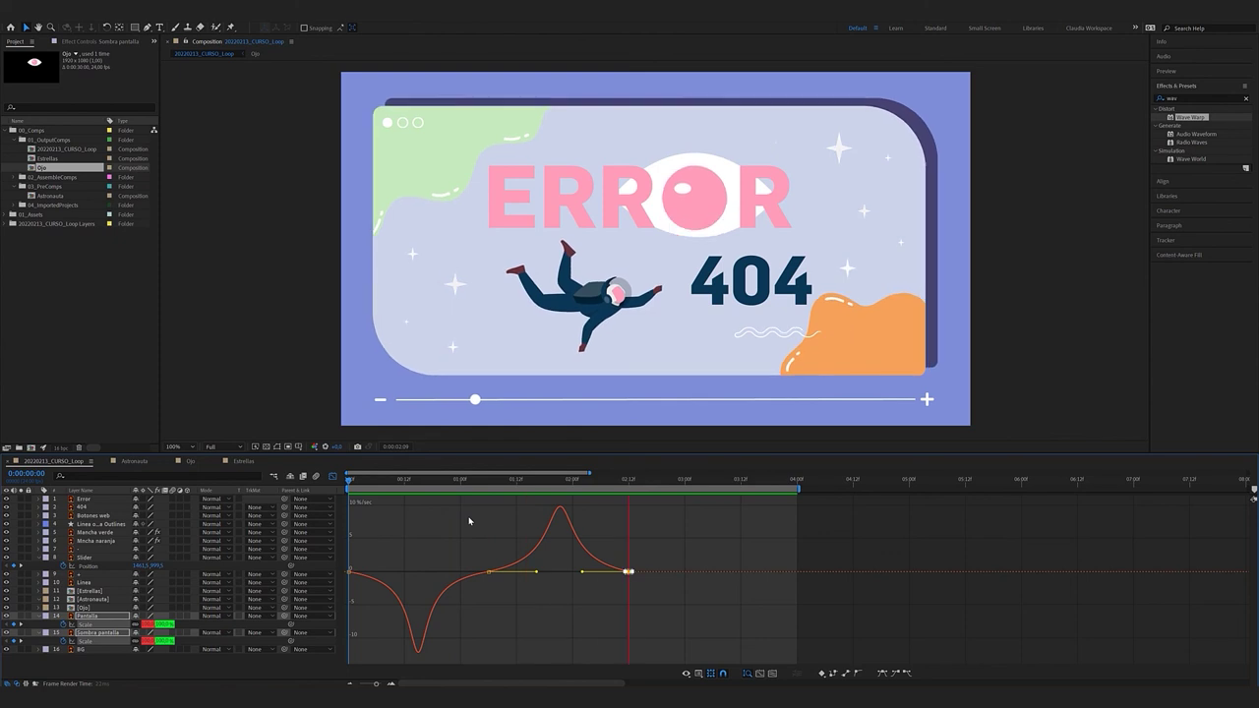
click(332, 477)
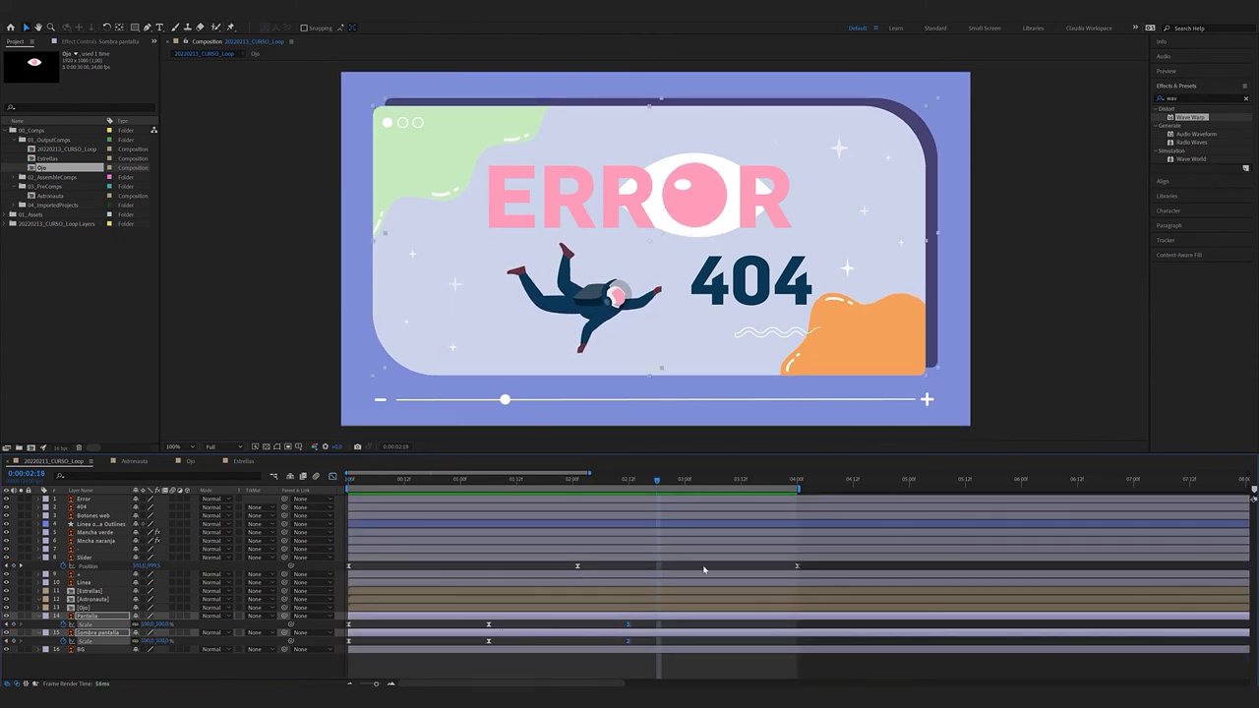
Stretch both layers' Scale keyframes so the middle ones land at 0:00:02:00 and the last at 0:00:04:00
drag(644, 622, 344, 667)
drag(725, 636, 798, 634)
click(590, 627)
Move the Slider's middle Position keyframe to 0:00:02:00, in line with the Scale keyframes, and preview the loop
click(578, 483)
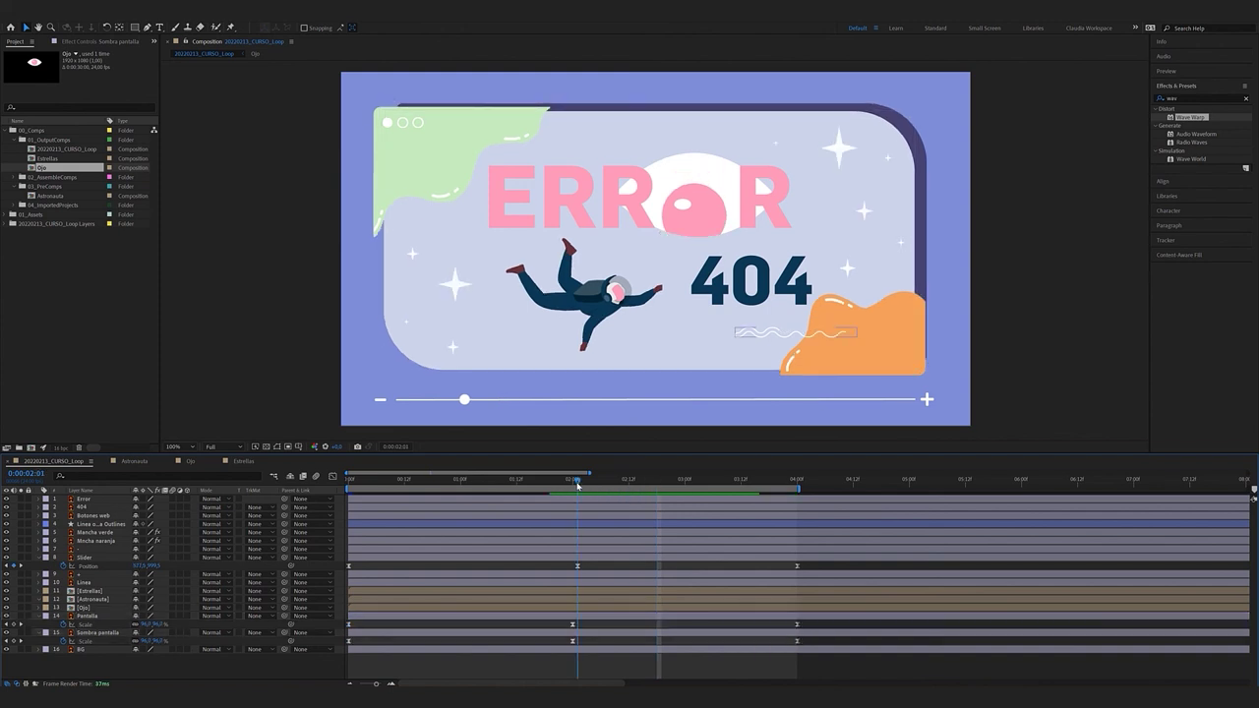
drag(577, 567, 572, 568)
click(572, 484)
click(795, 482)
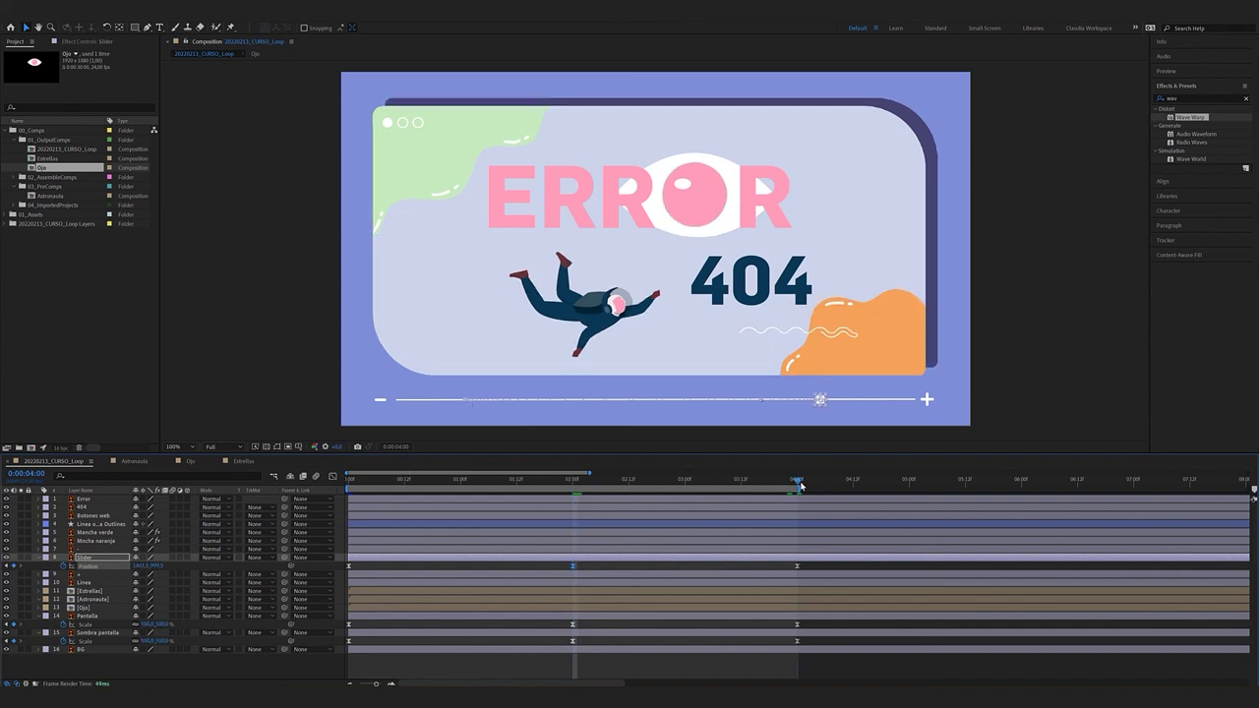
key(space)
key(space)
click(512, 567)
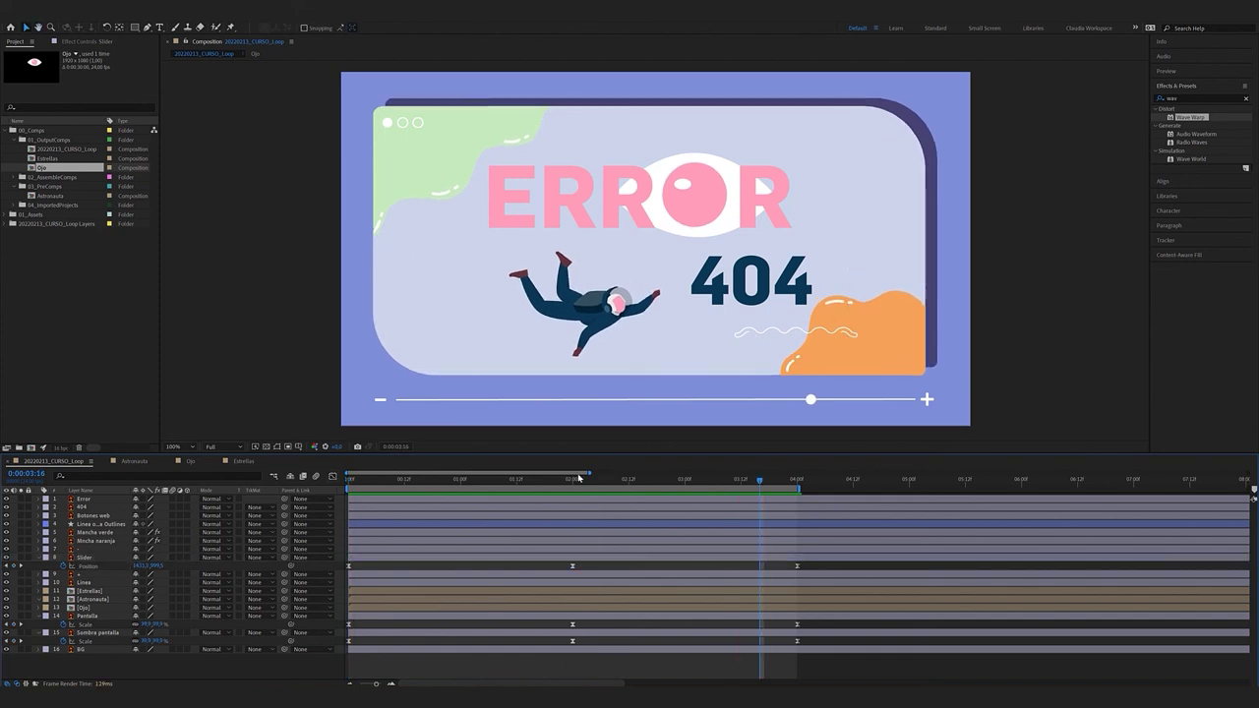
Try a smaller Scale for Pantalla and Sombra pantalla together at 0:00:02:00 and preview it
click(574, 480)
click(101, 624)
shift+click(103, 642)
key(space)
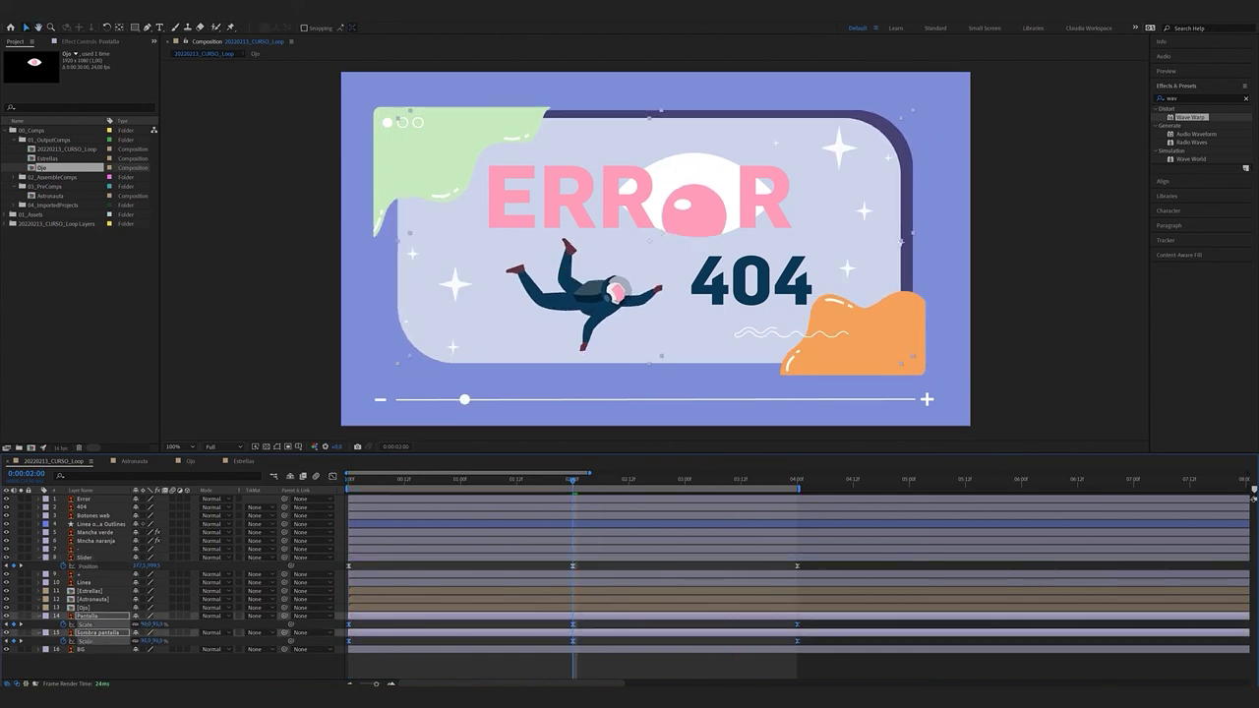
Undo the smaller Scale and the Slider keyframe move, and preview the scene
key(ctrl+z)
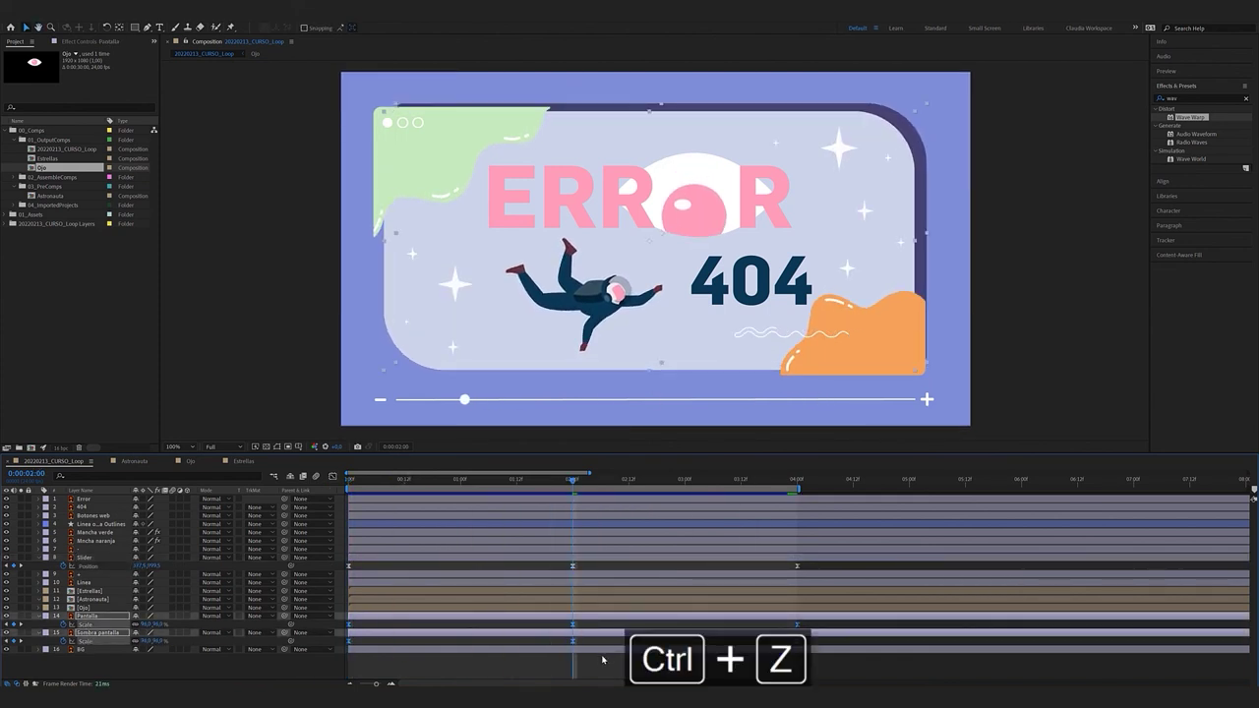
key(ctrl+shift+z)
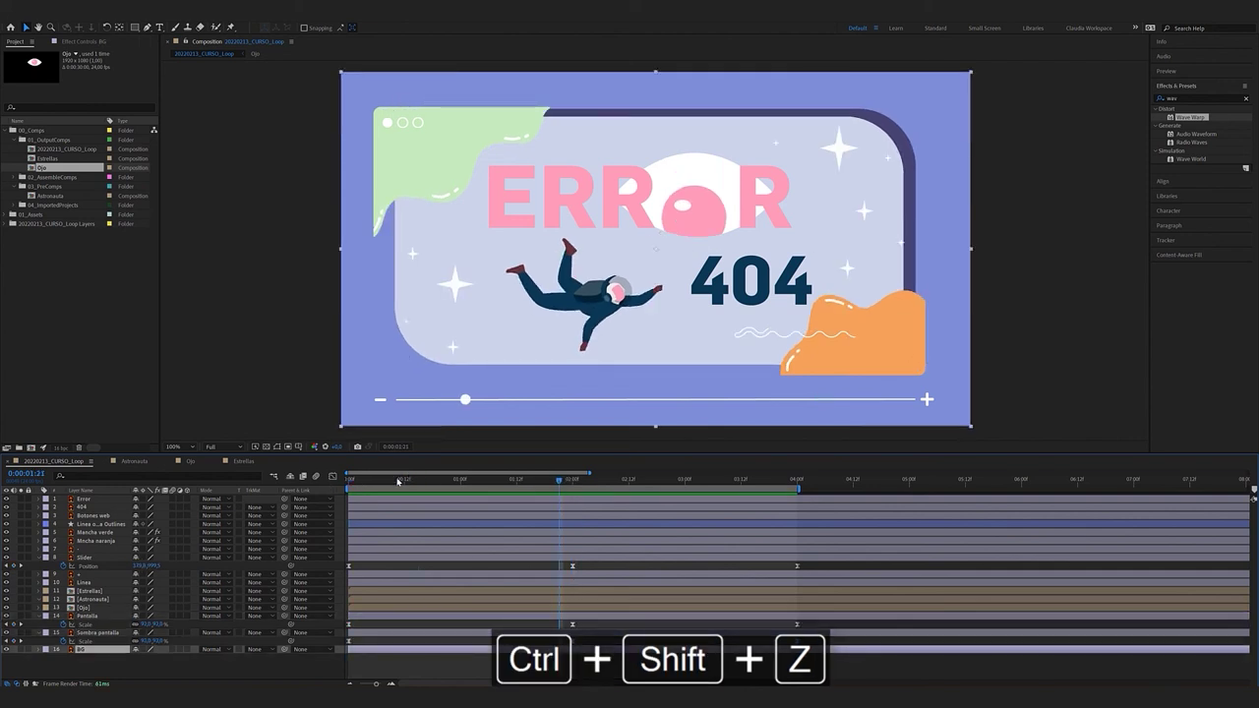
key(ctrl+z)
key(ctrl+z)
click(394, 663)
key(space)
key(space)
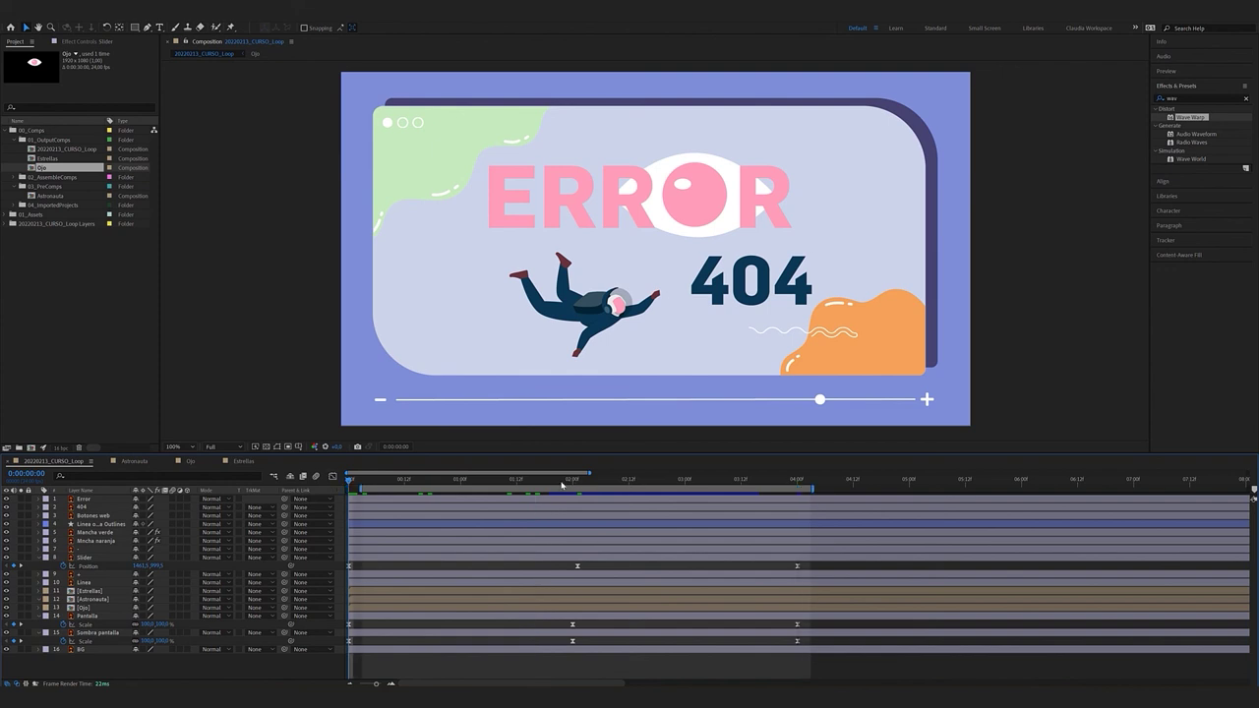
Reduce the Scale of Pantalla and Sombra pantalla together to about 93% at 0:00:02:00 and preview from the start
click(572, 480)
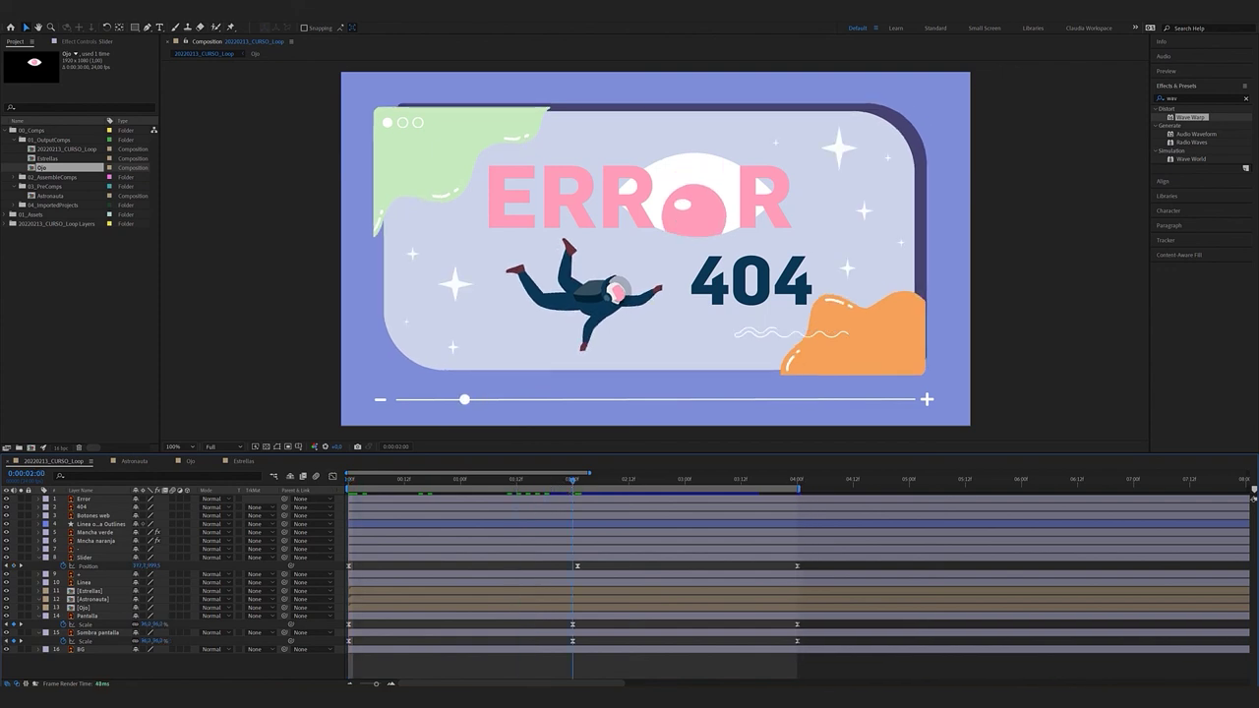
click(555, 628)
shift+click(555, 633)
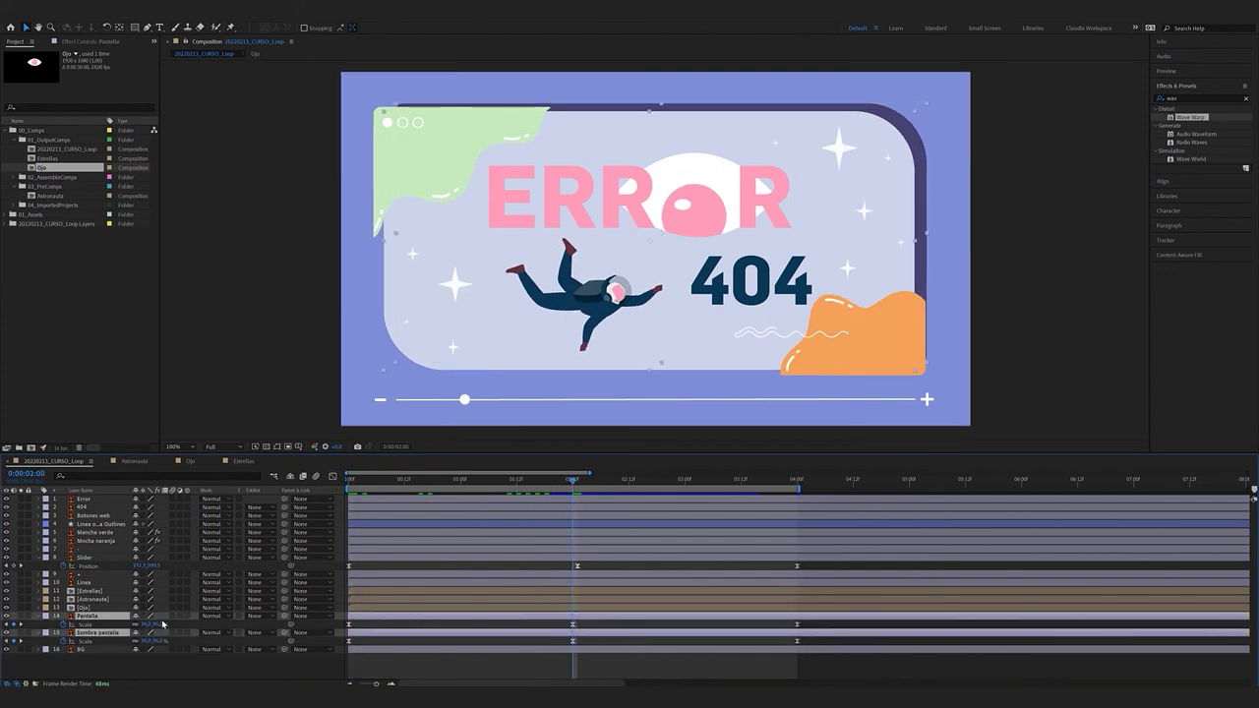
drag(146, 624, 141, 624)
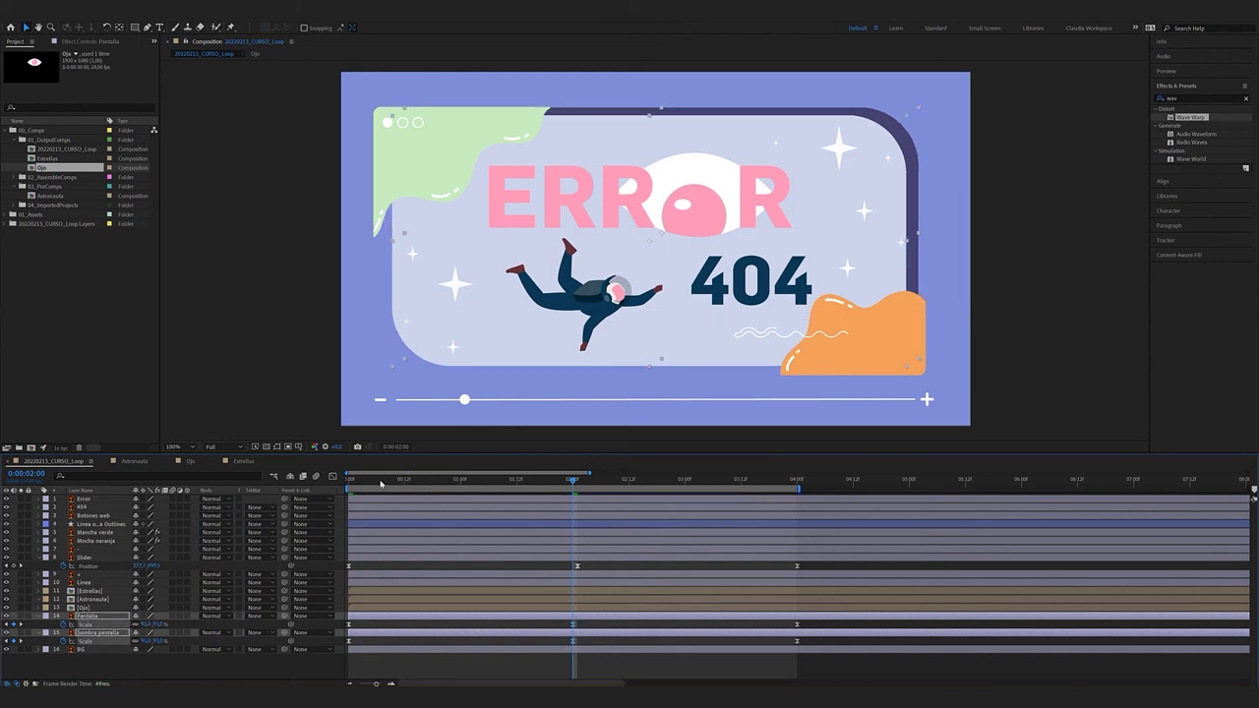
key(space)
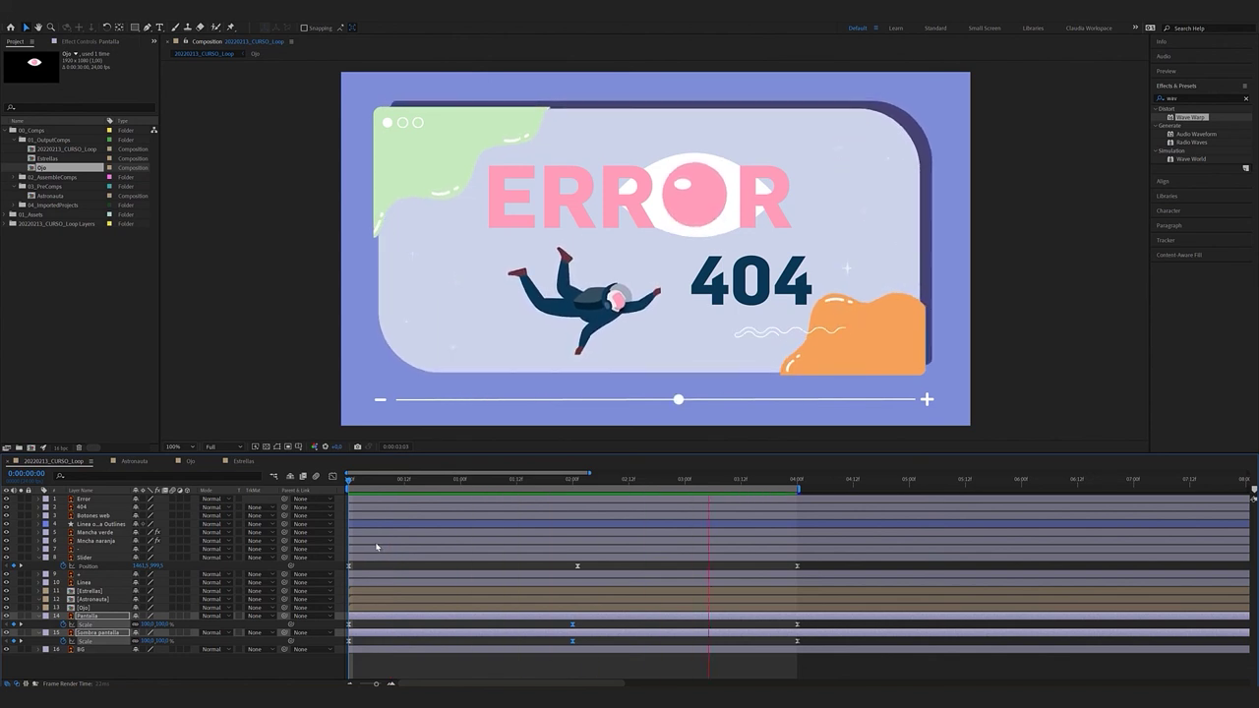
Reduce the Scale of Pantalla and Sombra pantalla together to about 90% at 0:00:02:00 and preview the loop from the start
key(space)
click(580, 480)
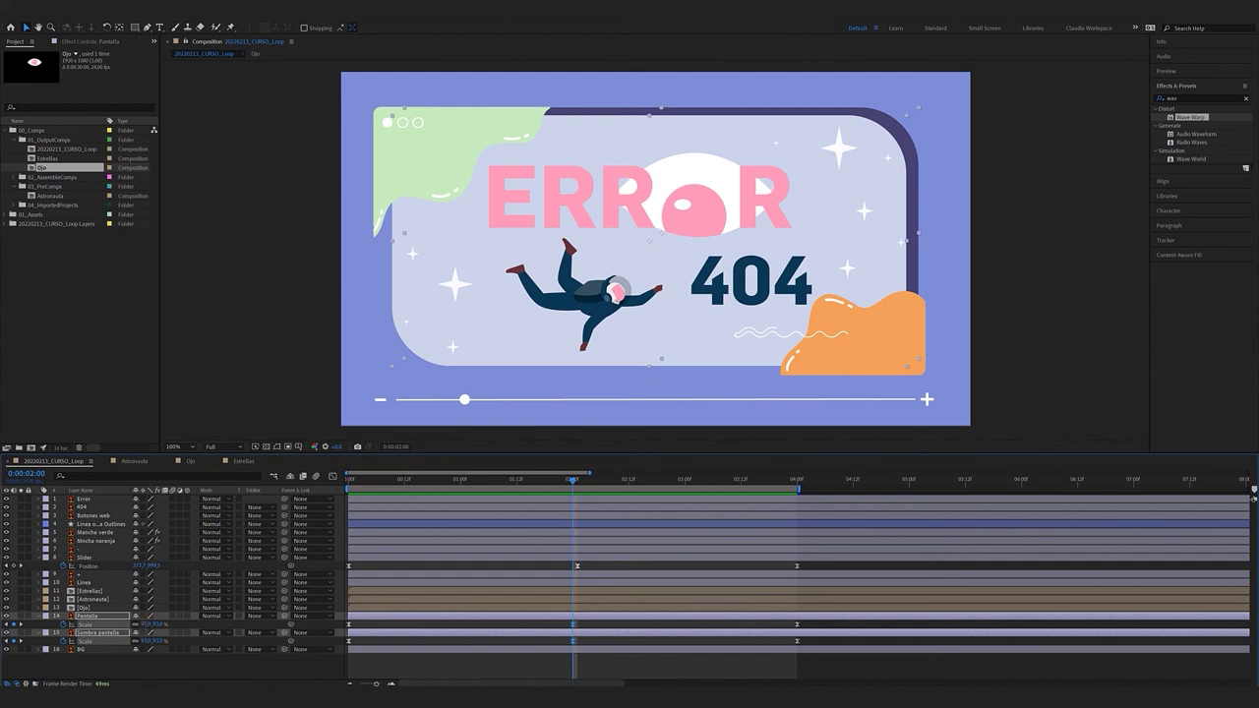
drag(144, 625, 142, 625)
click(352, 484)
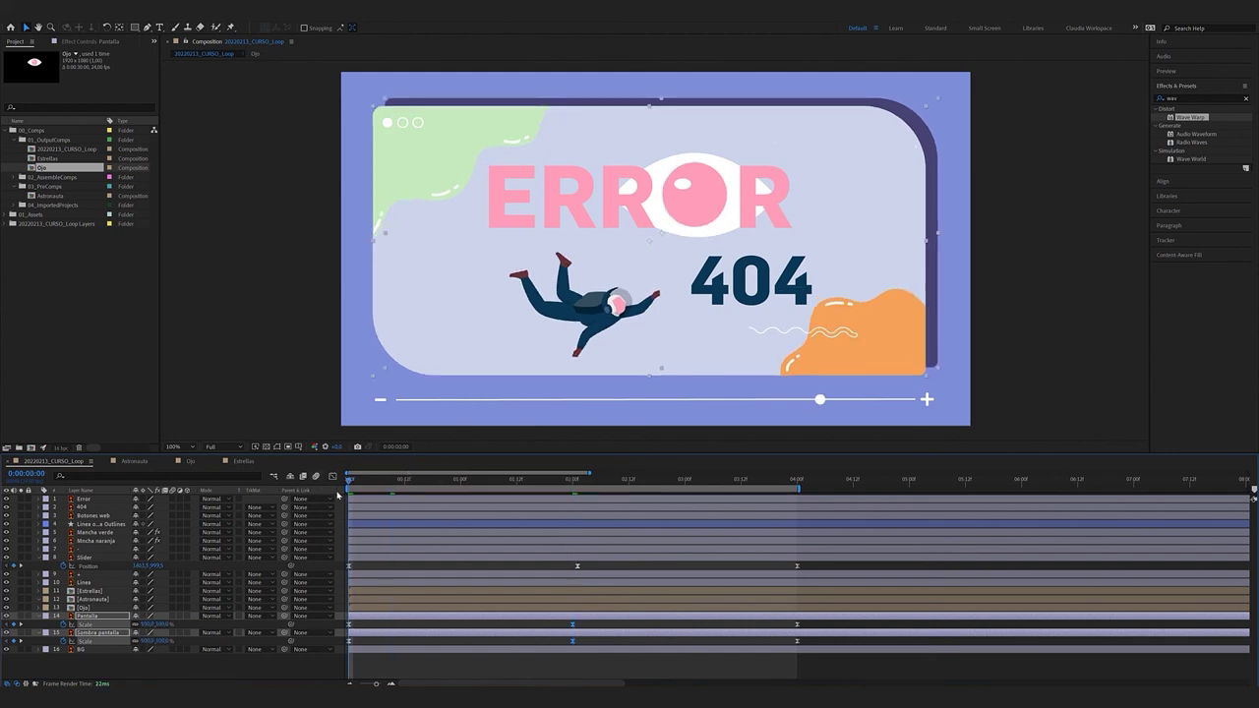
key(space)
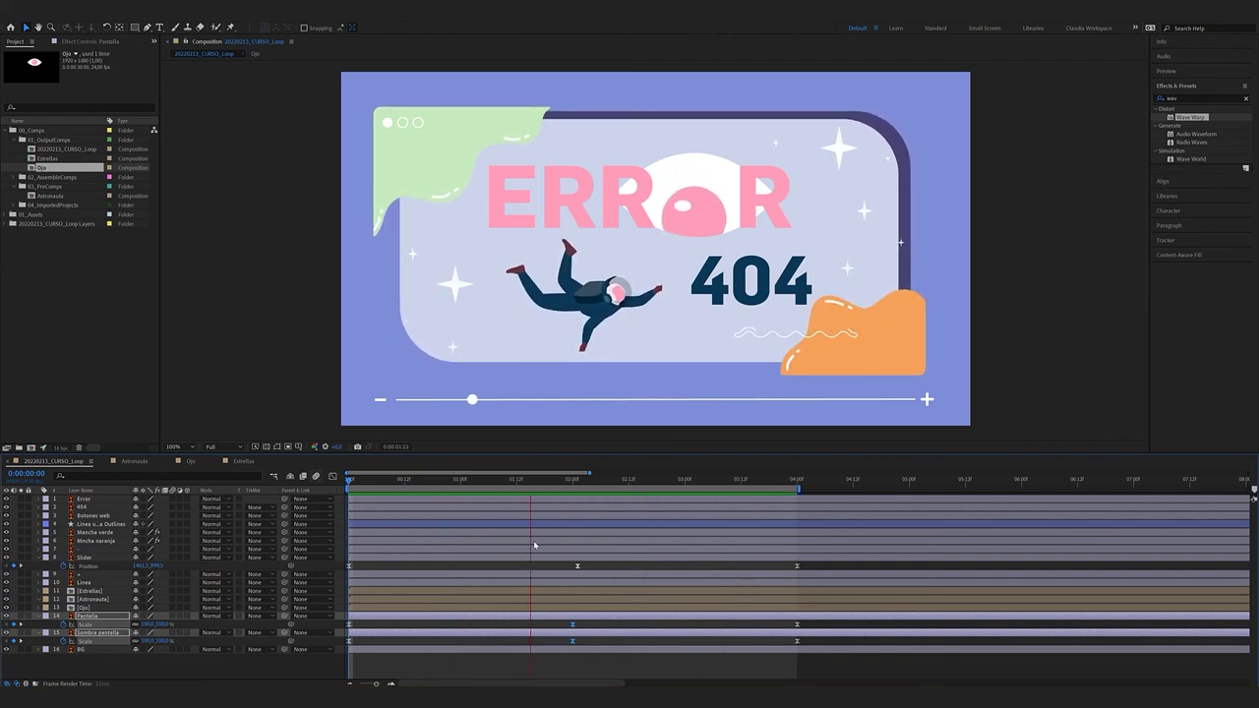
key(space)
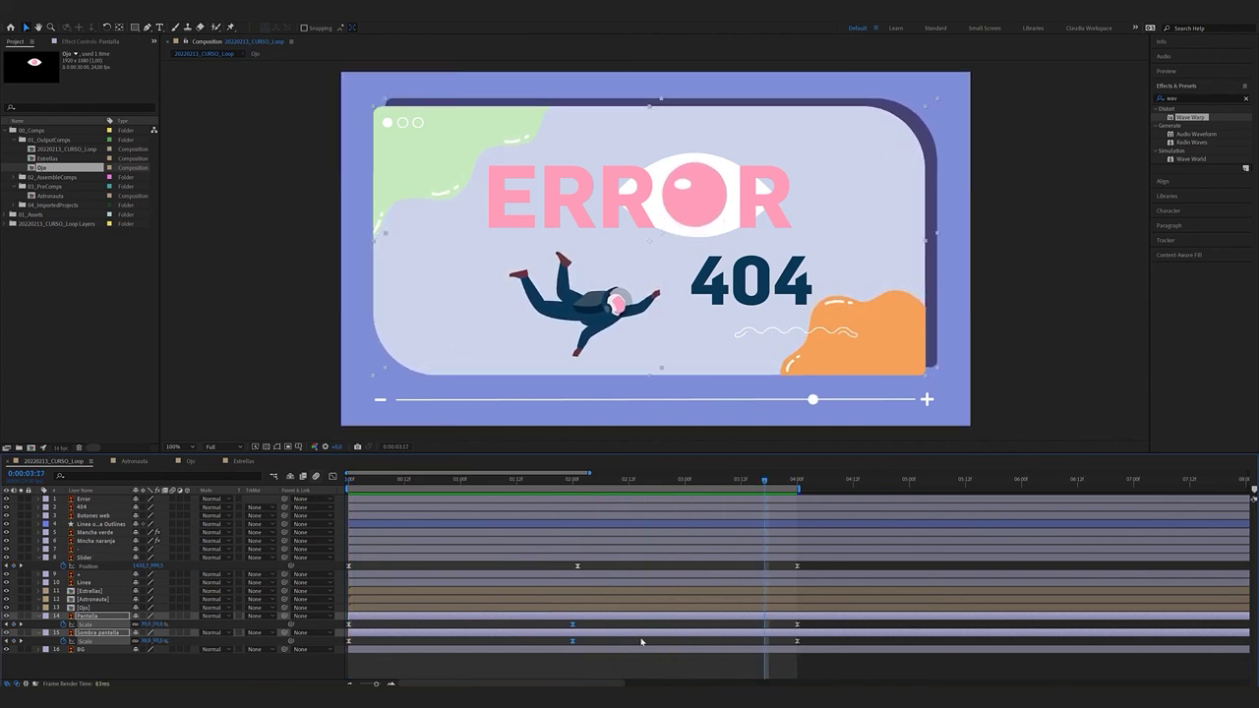
Compress Sombra pantalla's Scale keyframes proportionally so the last falls a few frames before 0:00:04:00, and preview the offset
click(654, 645)
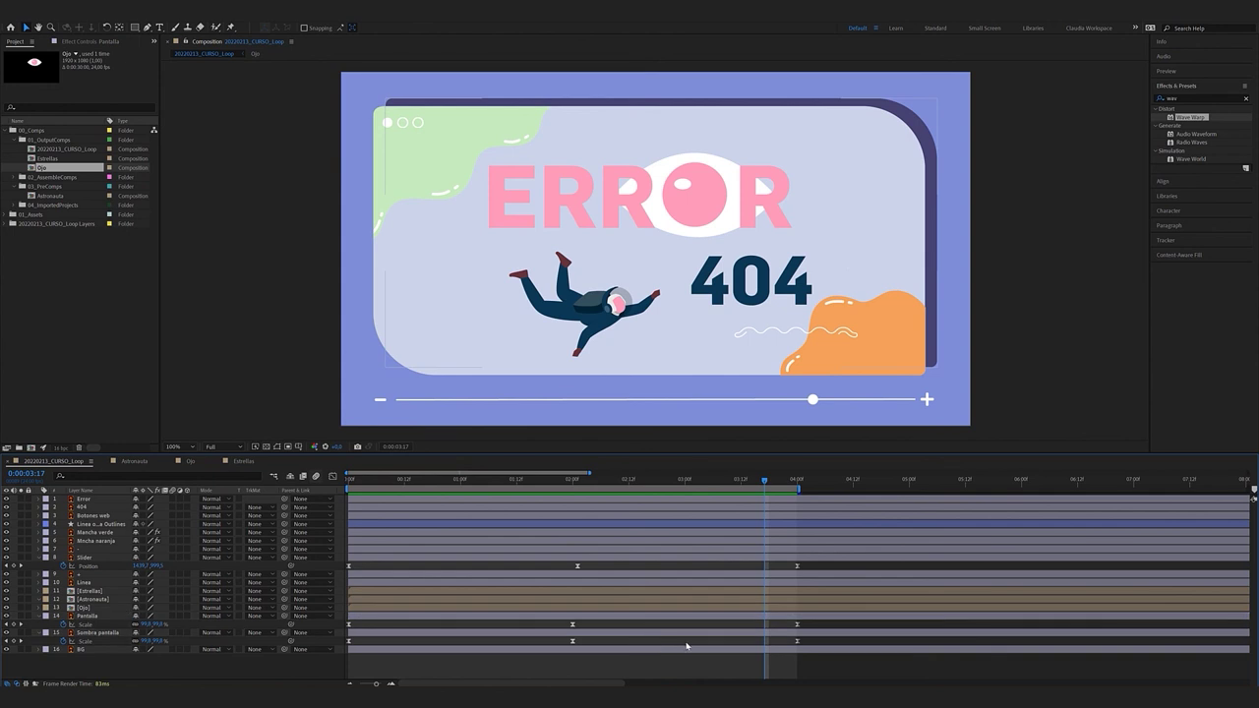
click(797, 641)
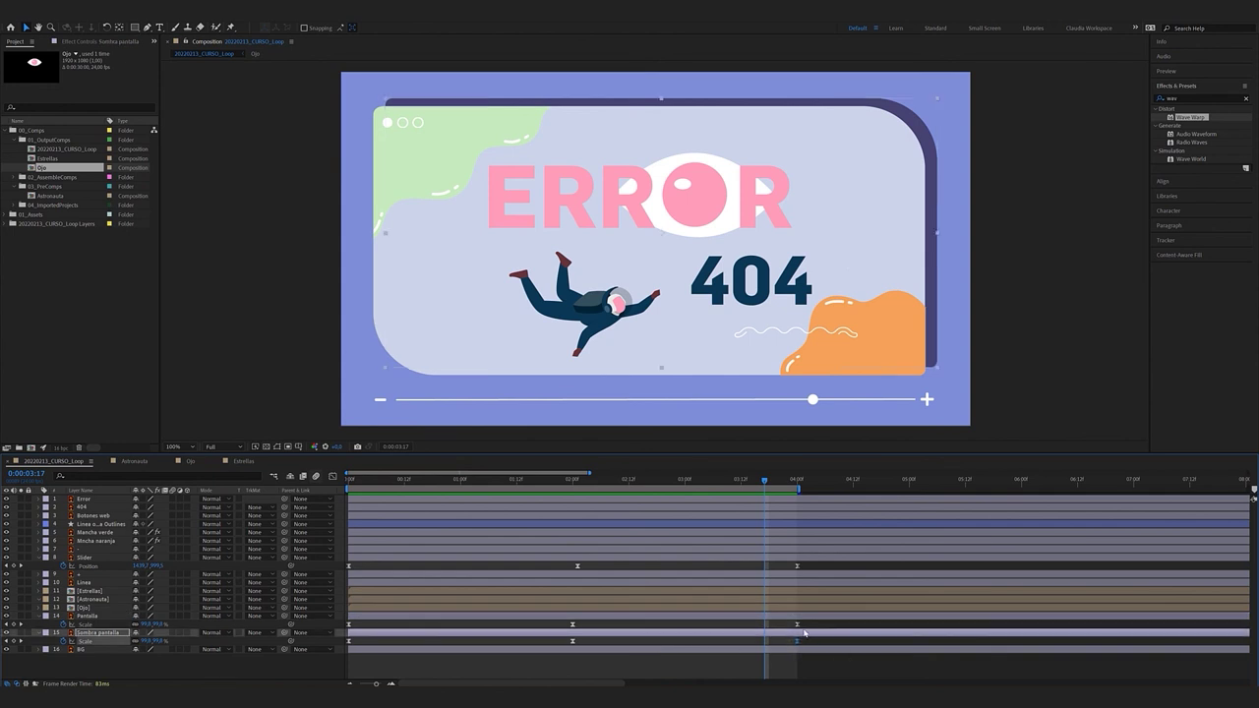
drag(809, 627, 451, 621)
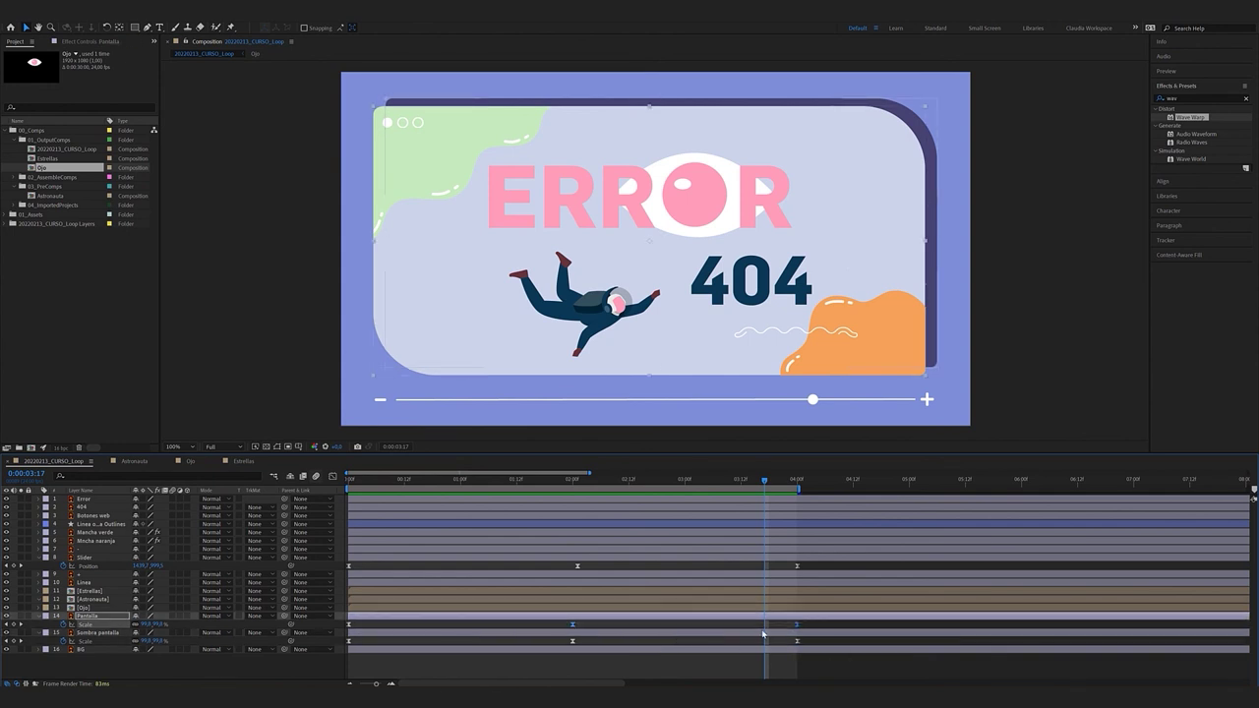
drag(815, 638, 347, 650)
drag(793, 645, 773, 646)
key(space)
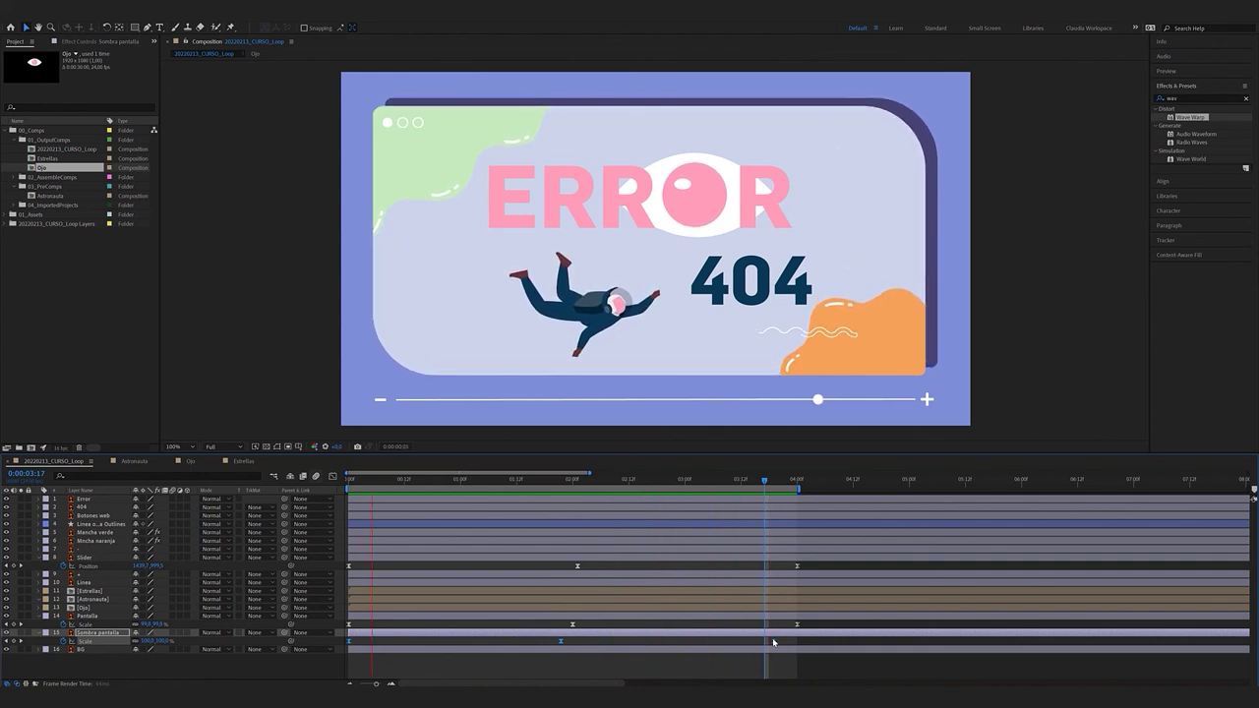
key(space)
drag(370, 481, 347, 480)
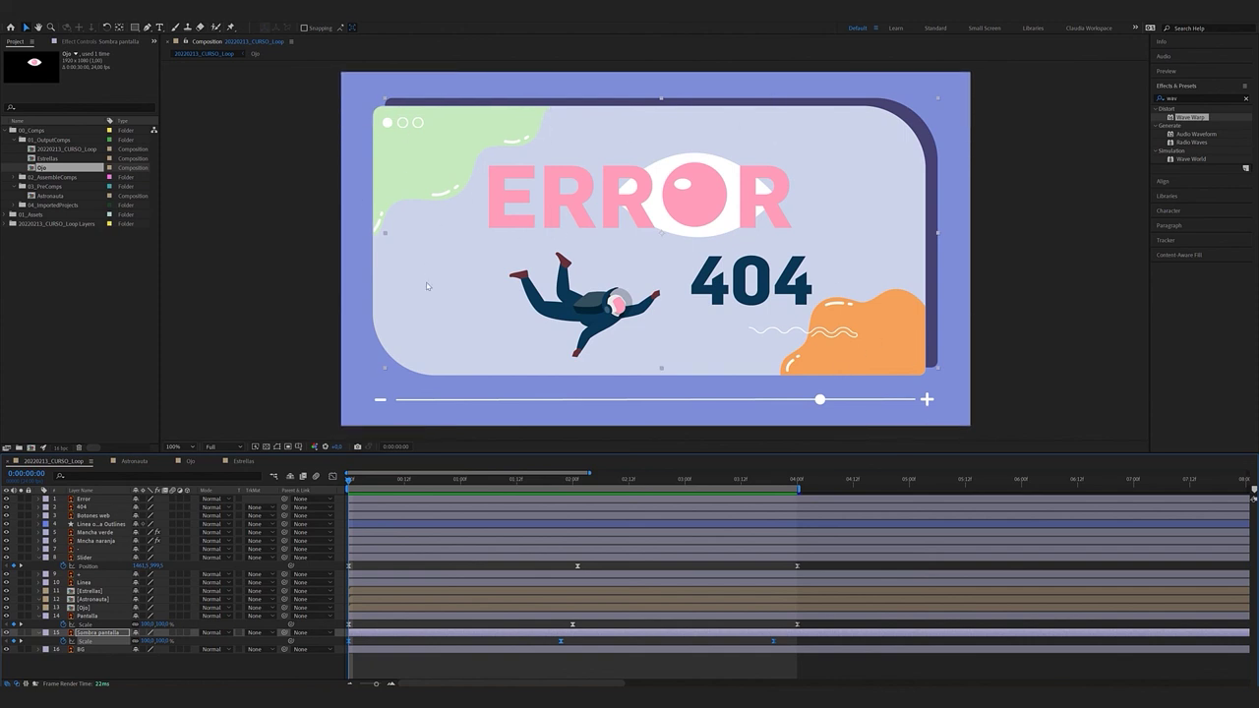
Preview the loop from the start to check the shadow's scaling against the screen and the elements on it
click(117, 650)
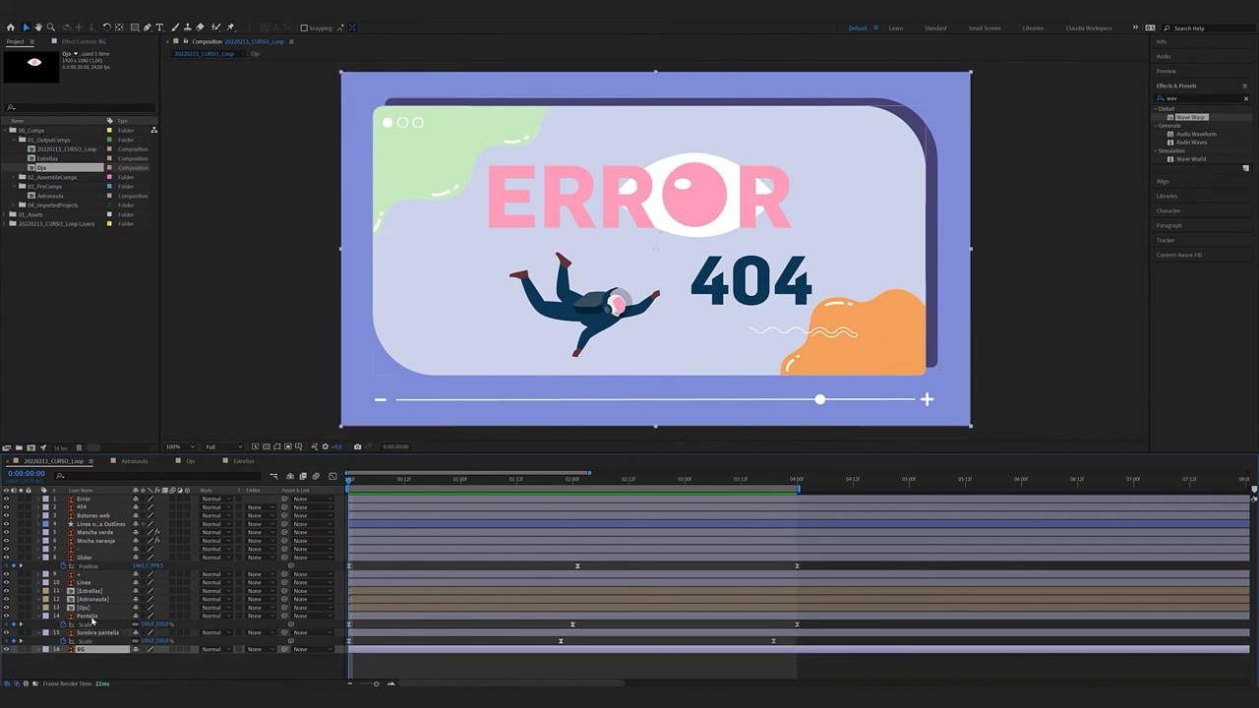
click(91, 616)
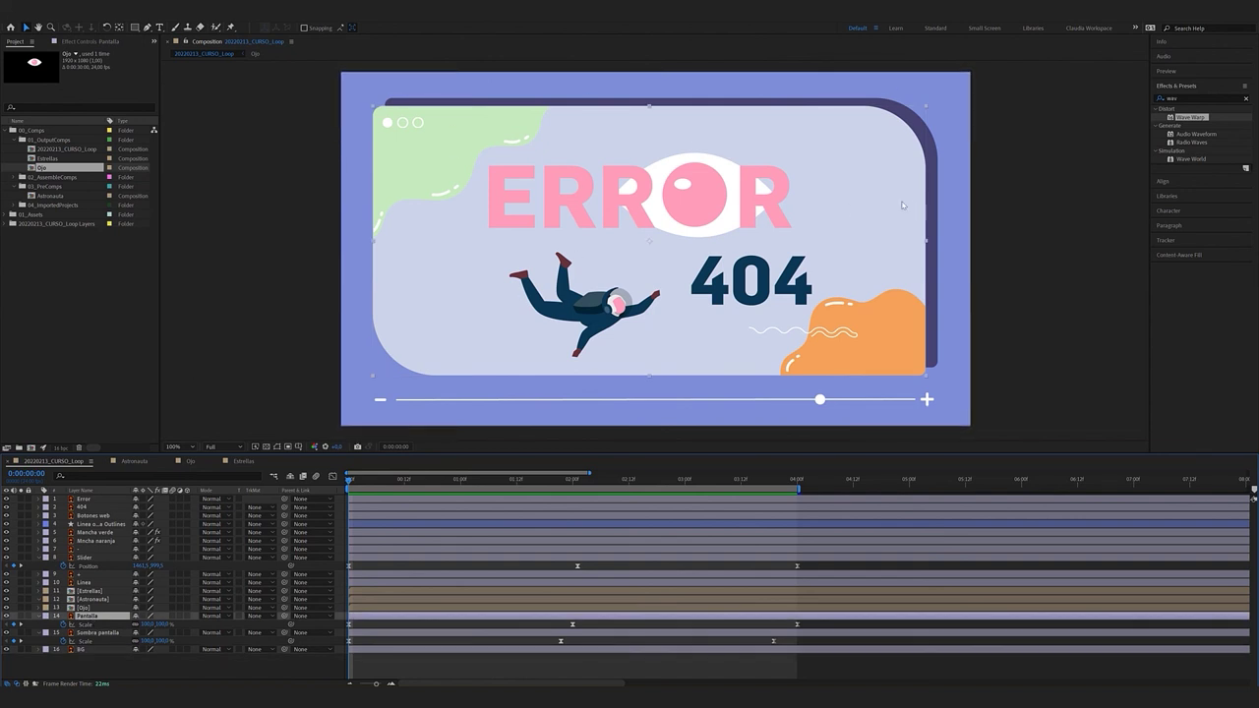
click(1013, 232)
click(331, 472)
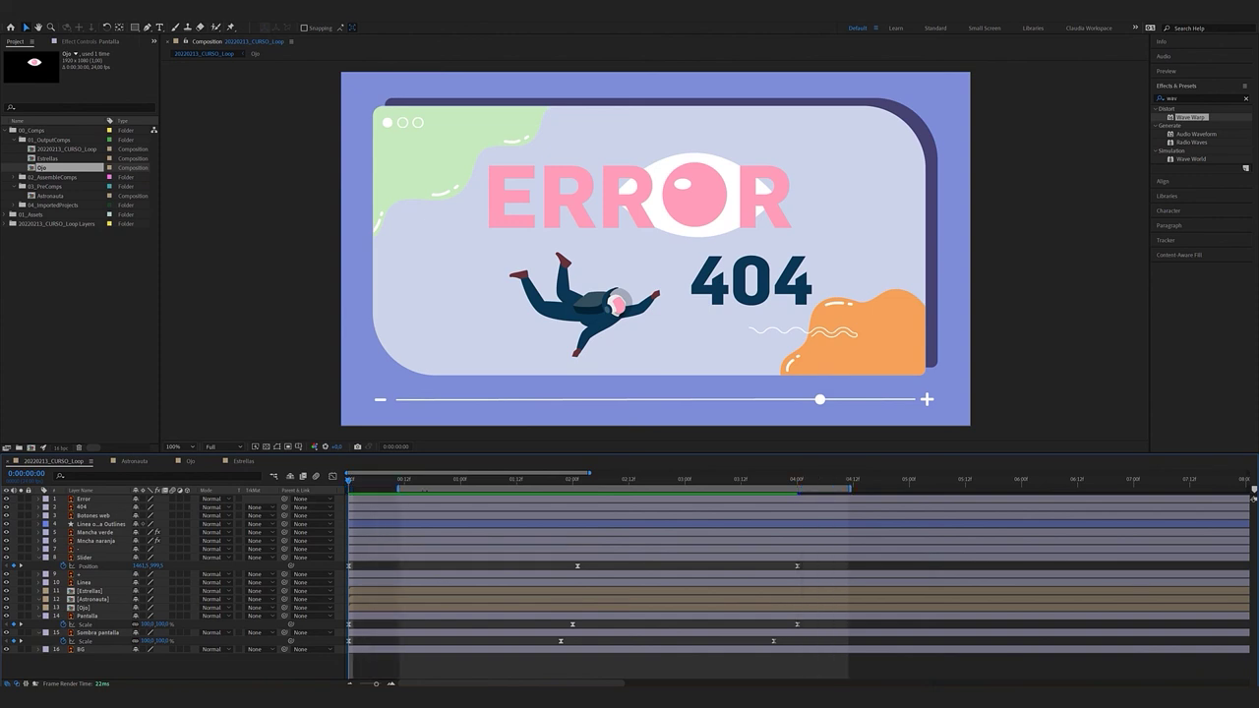
click(374, 482)
key(space)
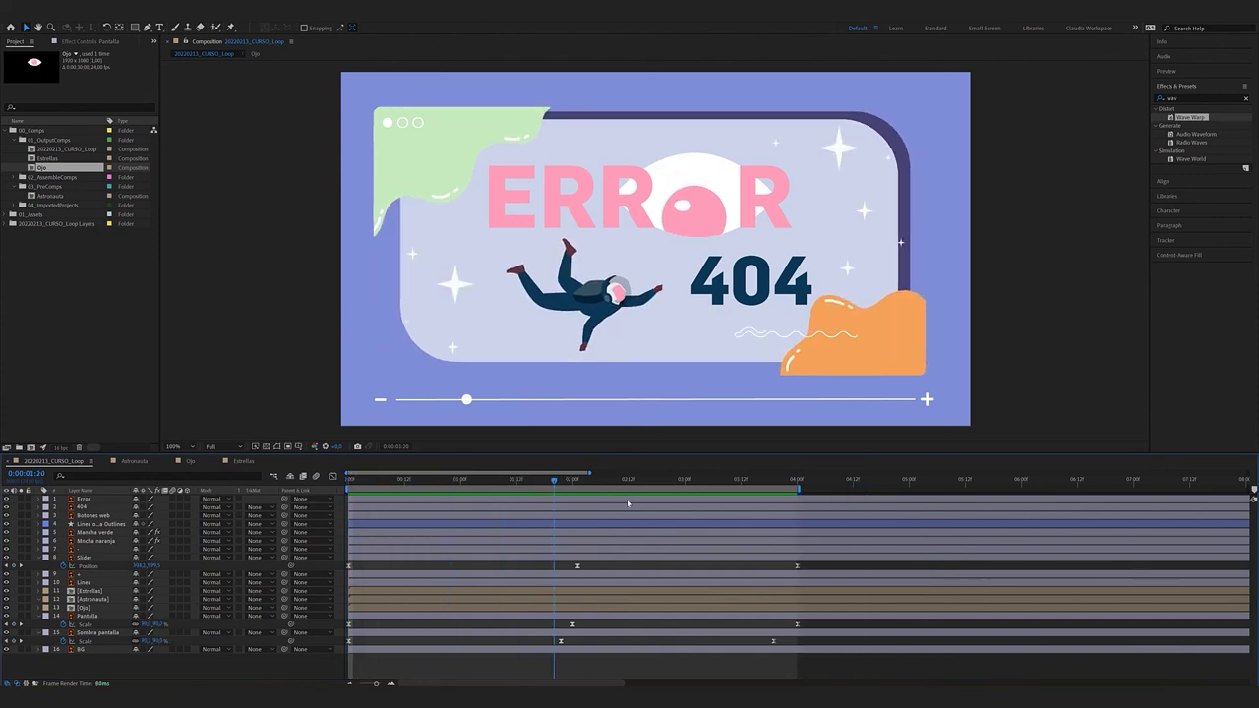
key(space)
key(Home)
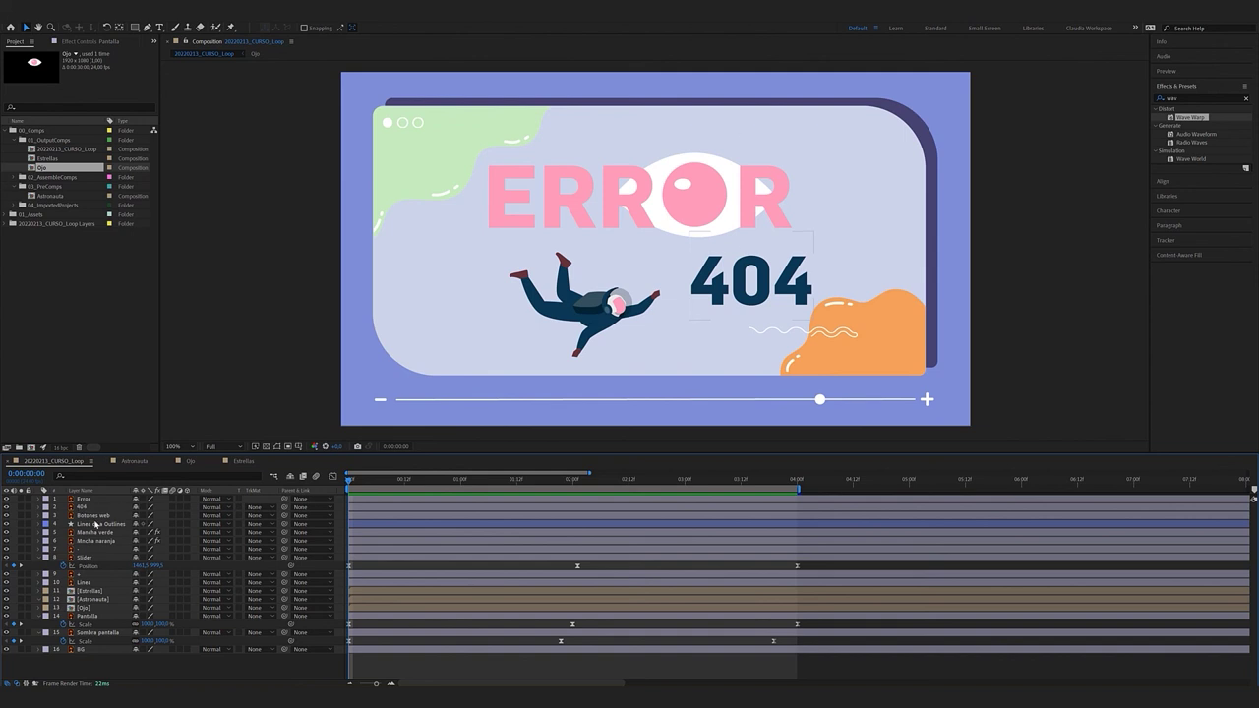
key(space)
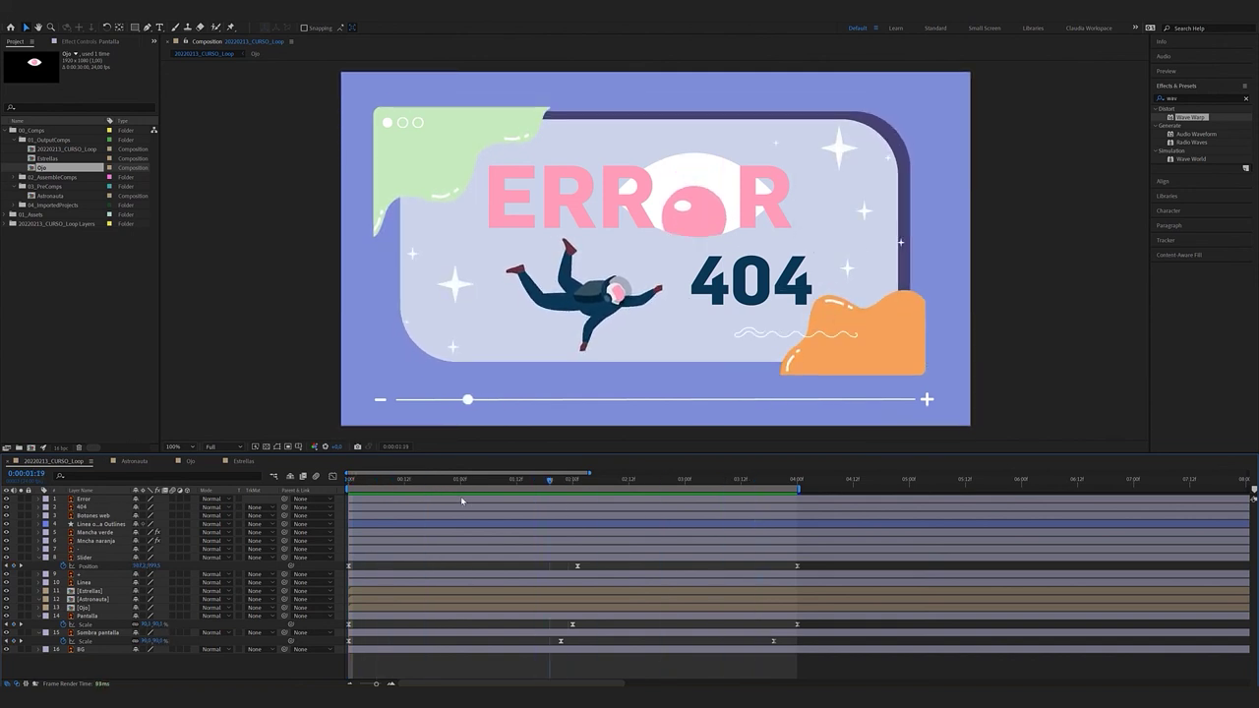
key(space)
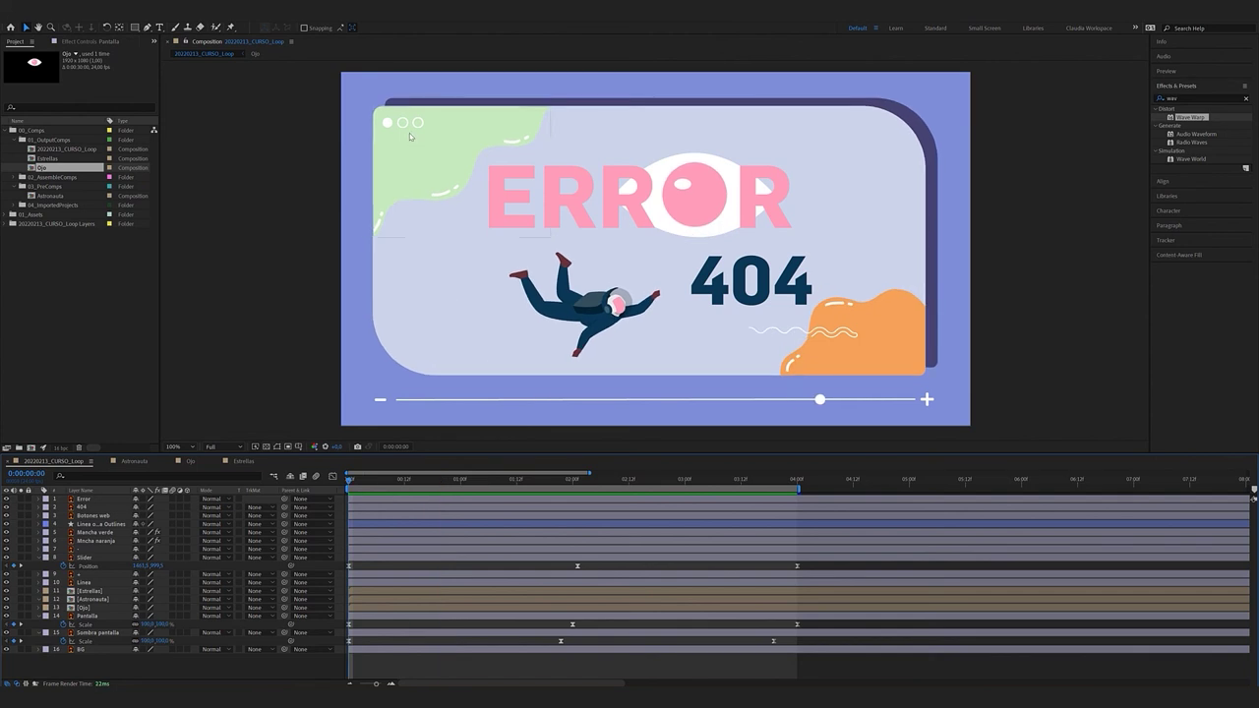
Parent the Botones web layer to Pantalla and preview the result
click(389, 122)
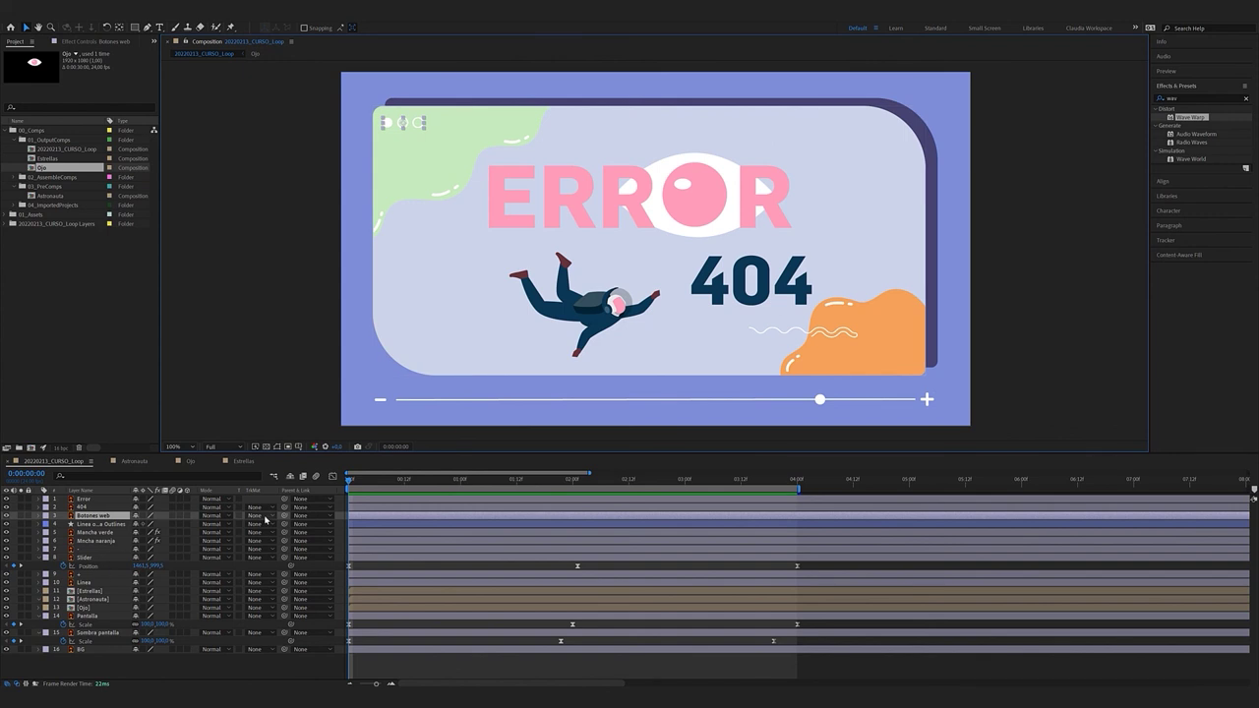
drag(285, 522, 98, 619)
key(space)
key(space)
Pre-compose the layers Error through Ojo, except -, Slider and +, as Elementos, and move Elementos, Estrellas and Ojo into 03_PreComps
click(77, 500)
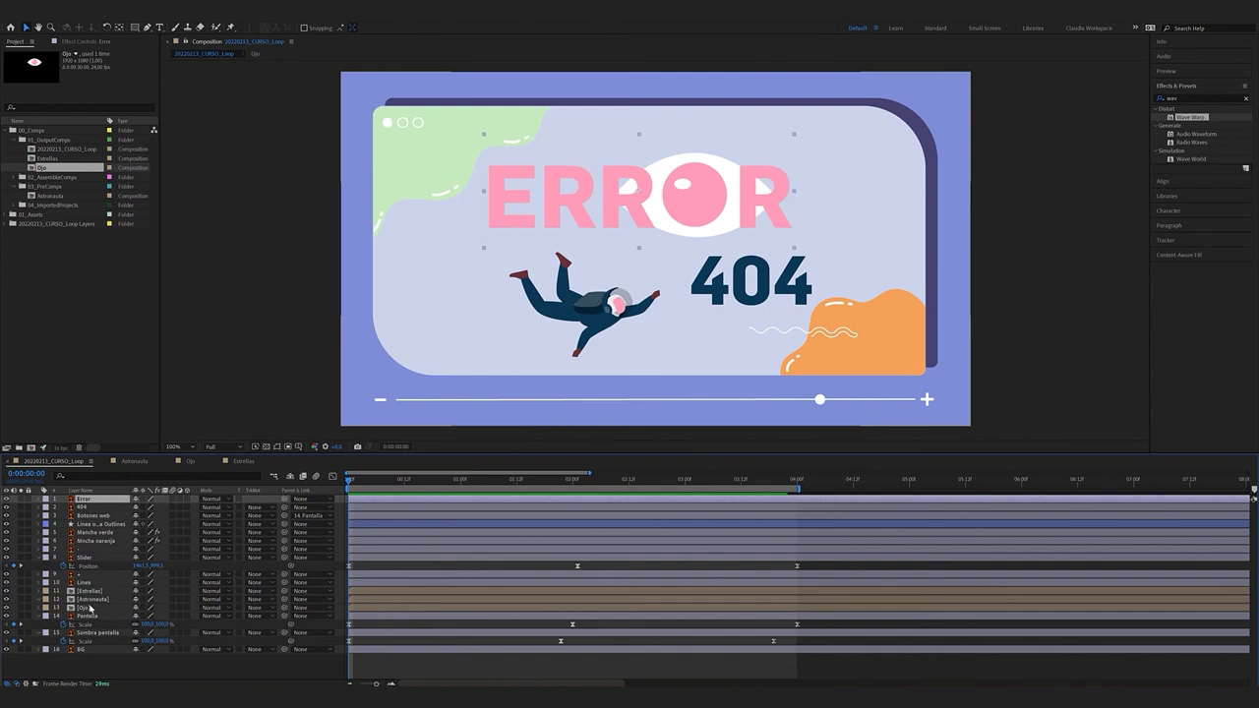
shift+click(90, 609)
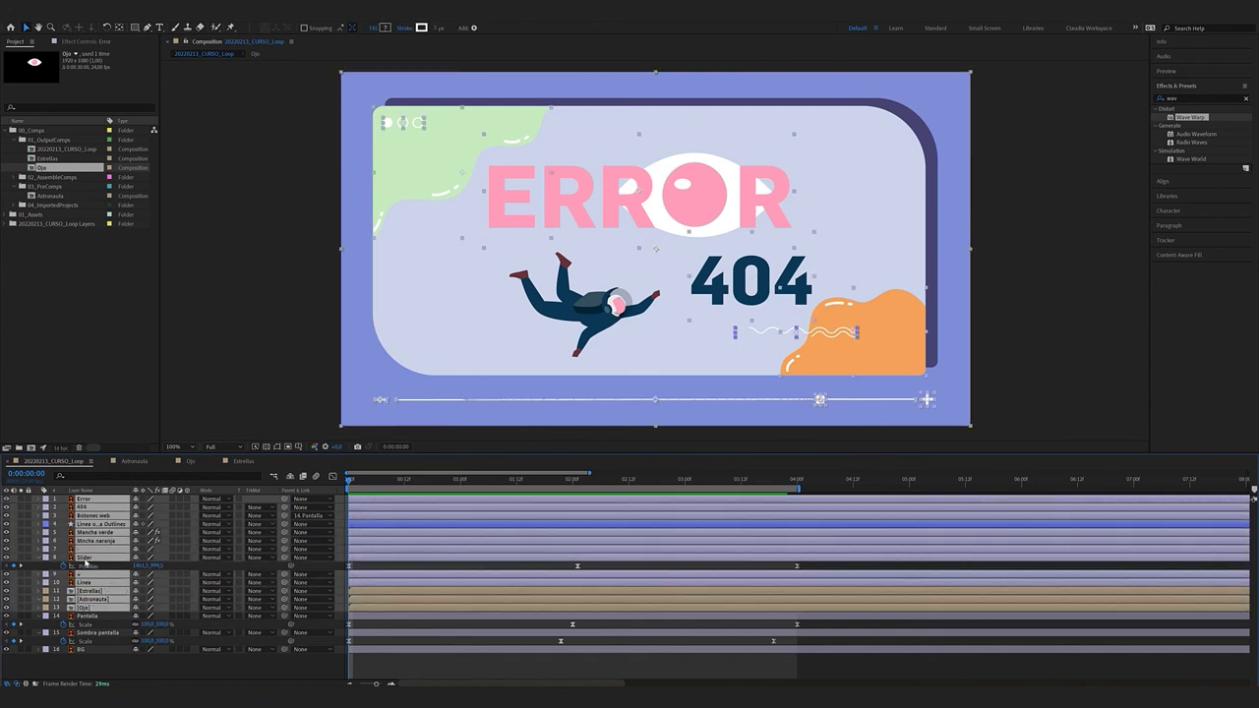
ctrl+click(83, 550)
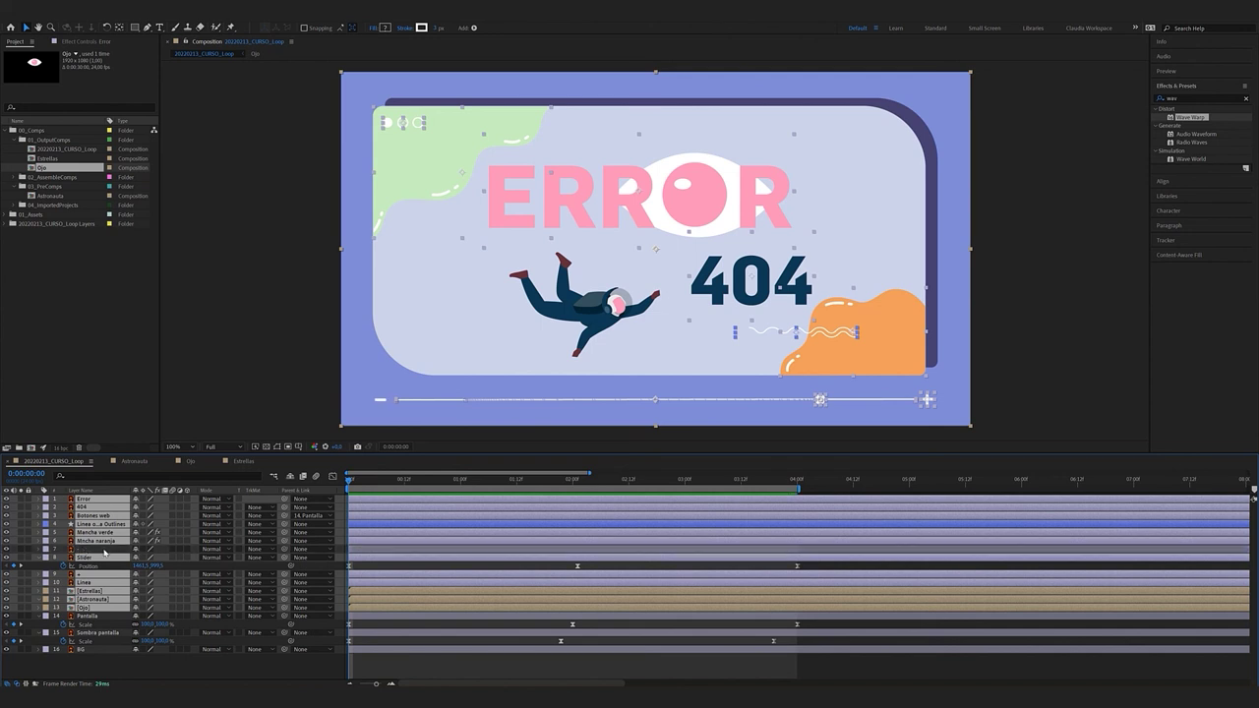
ctrl+click(104, 554)
ctrl+click(108, 574)
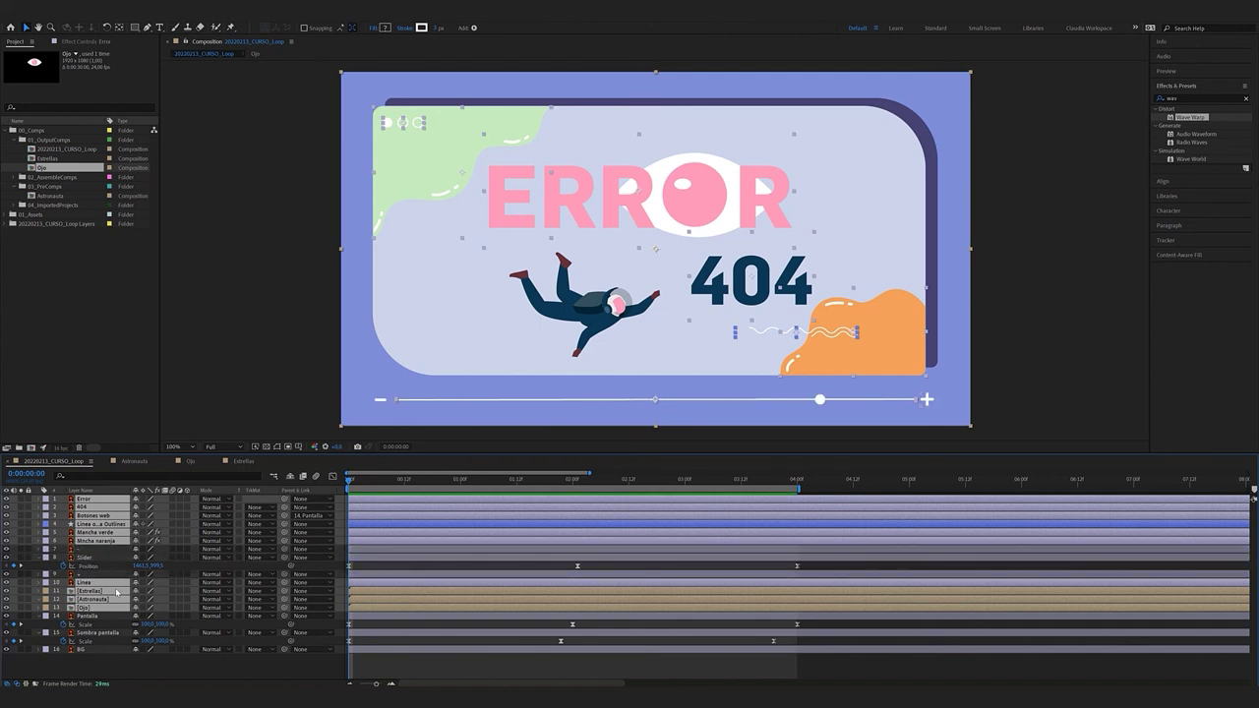
right_click(116, 592)
click(167, 537)
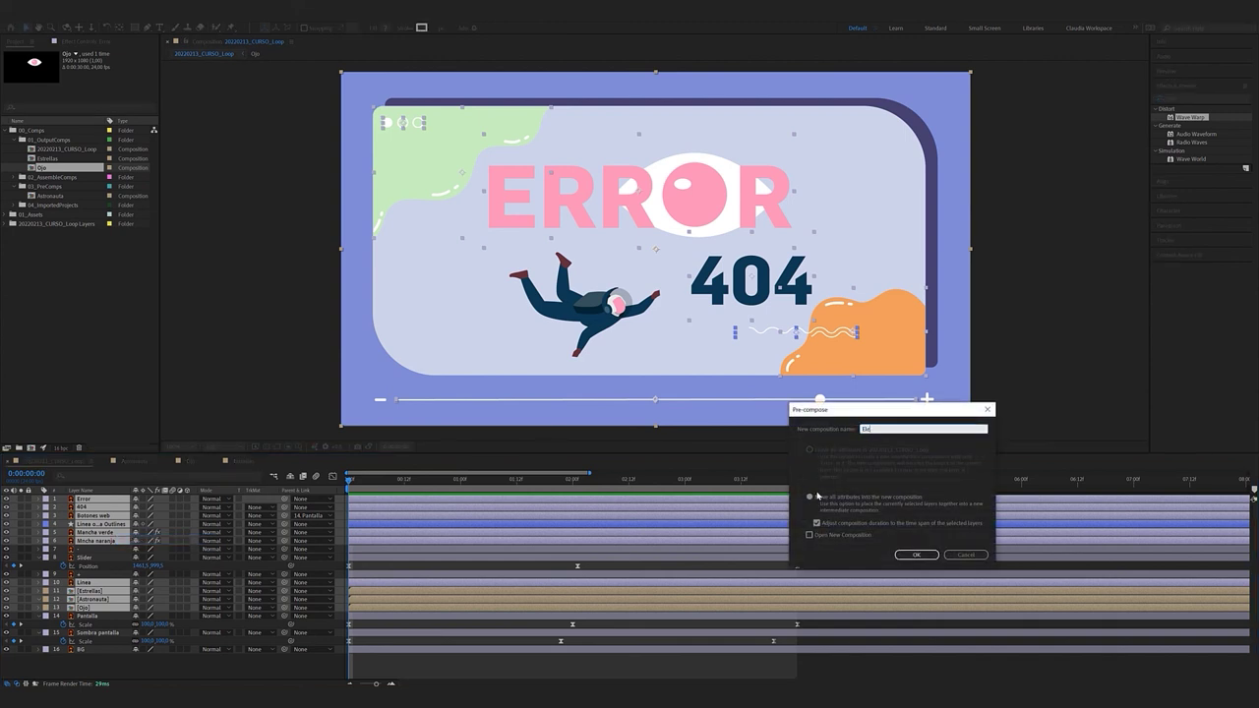
click(916, 554)
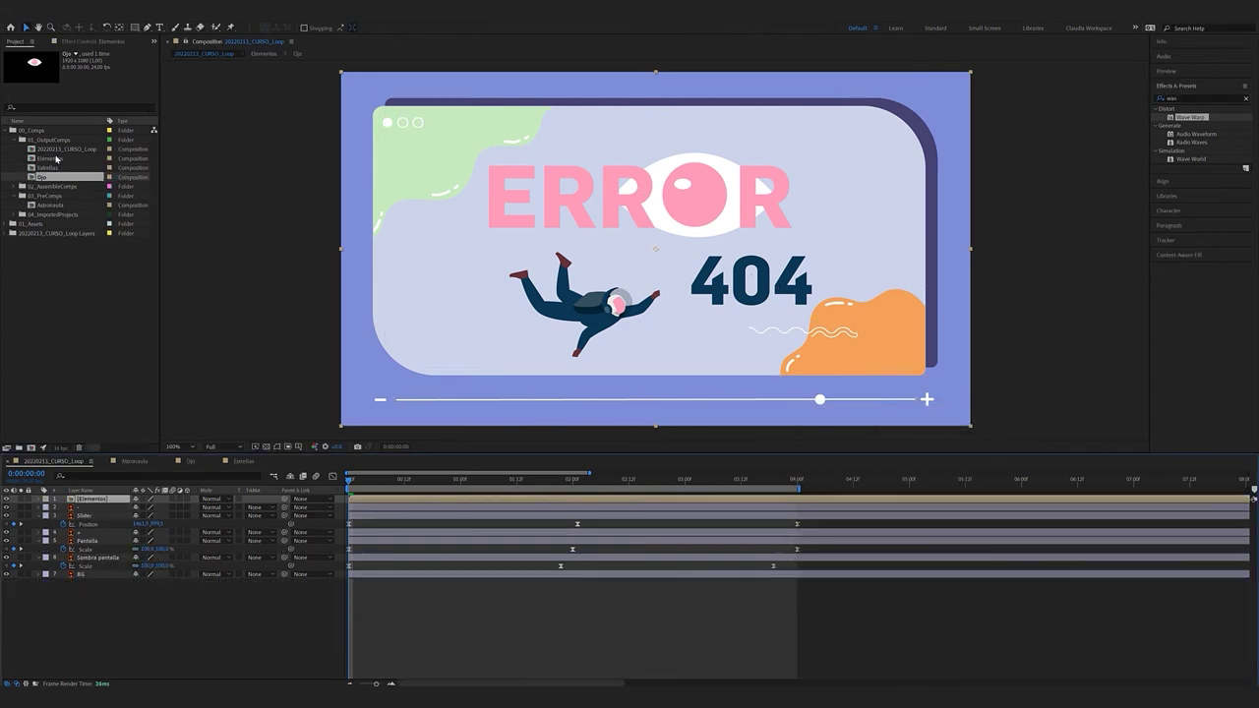
shift+click(60, 160)
drag(60, 170, 58, 196)
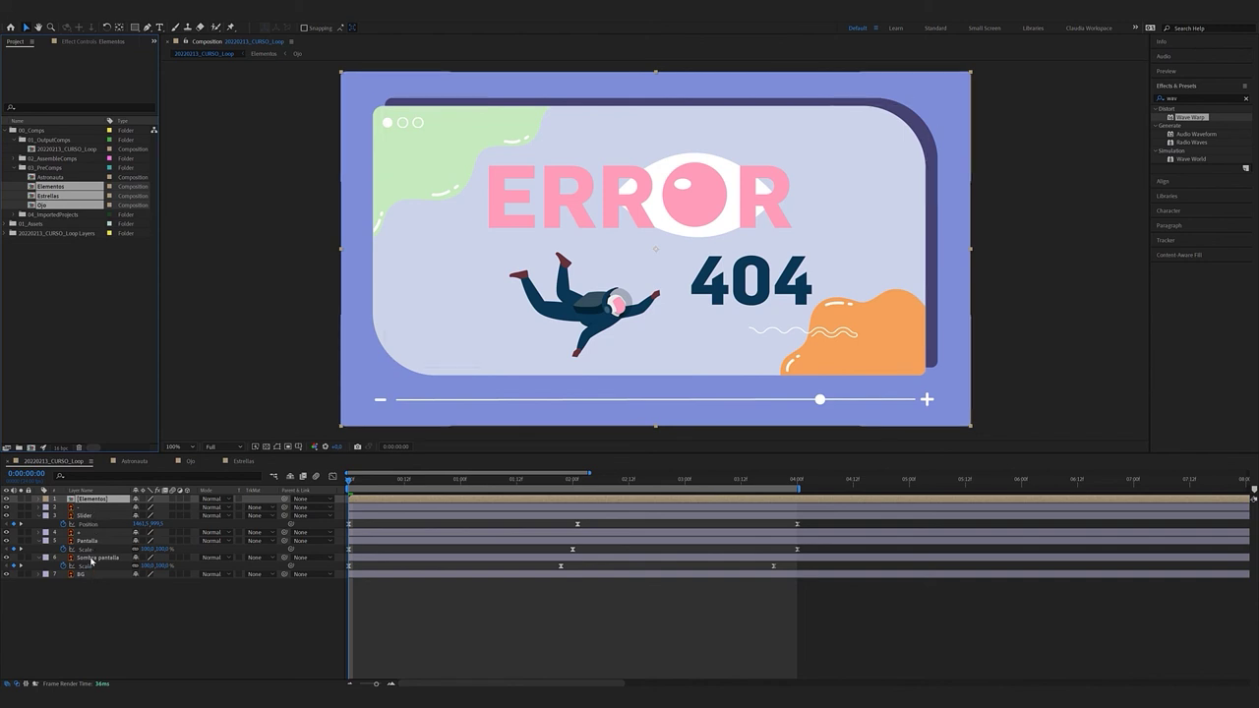
Duplicate Pantalla, place the copy directly above Elementos as its Alpha Matte, and preview the masked scene
click(96, 542)
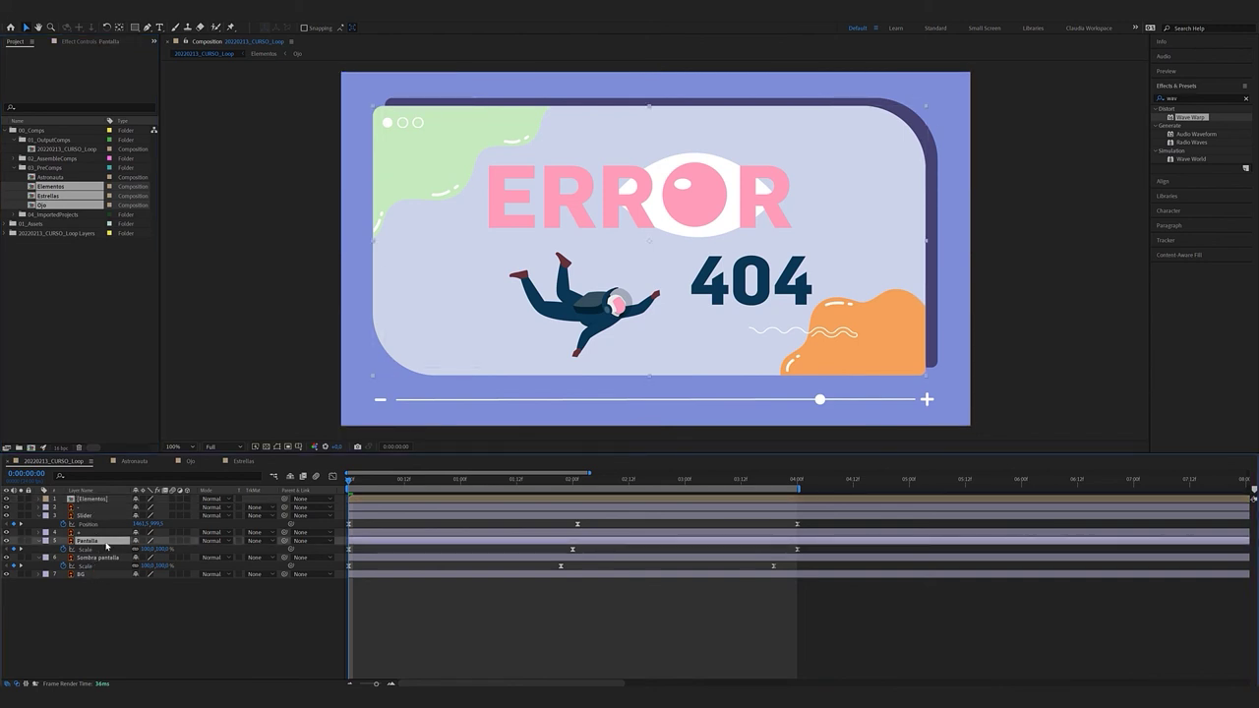
key(ctrl+d)
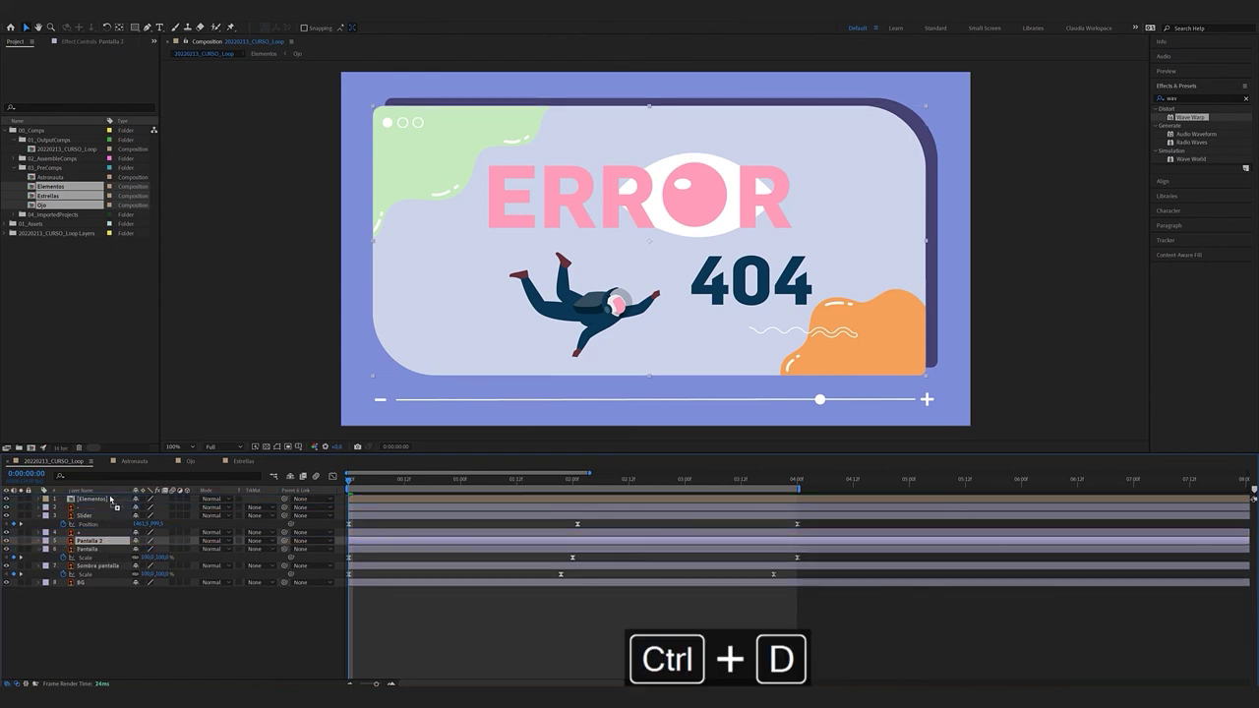
drag(112, 499, 110, 496)
click(90, 508)
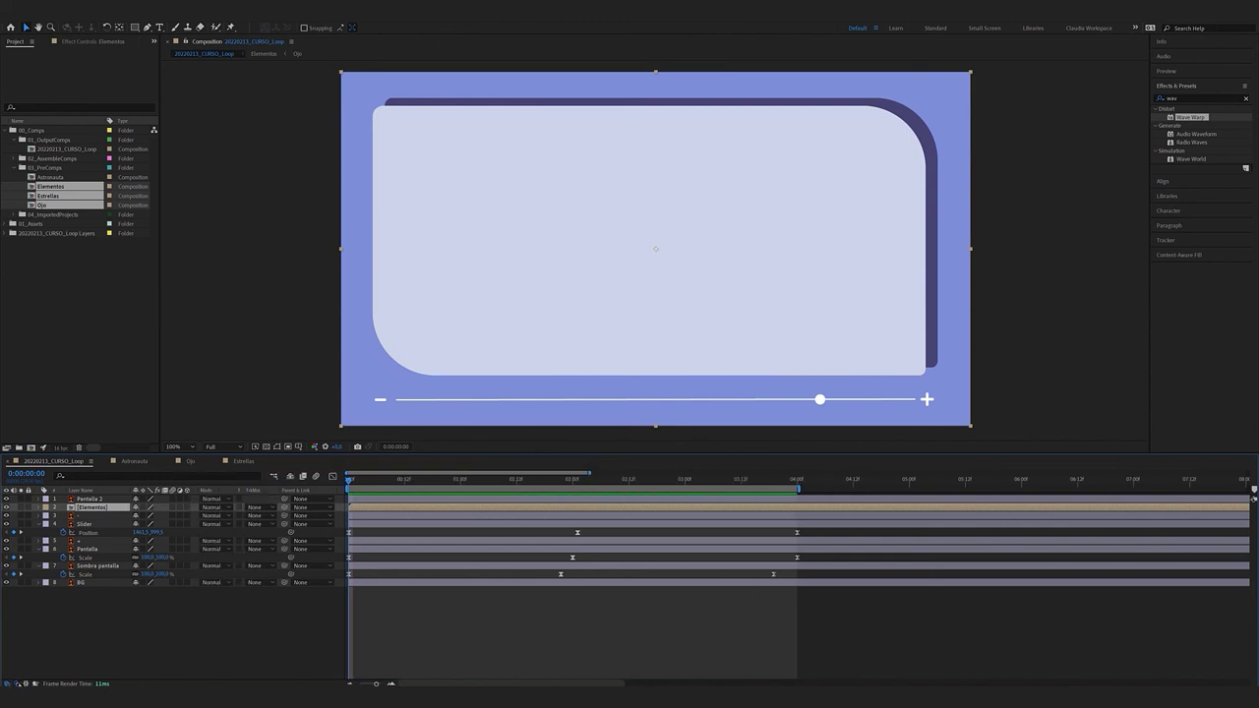
click(255, 508)
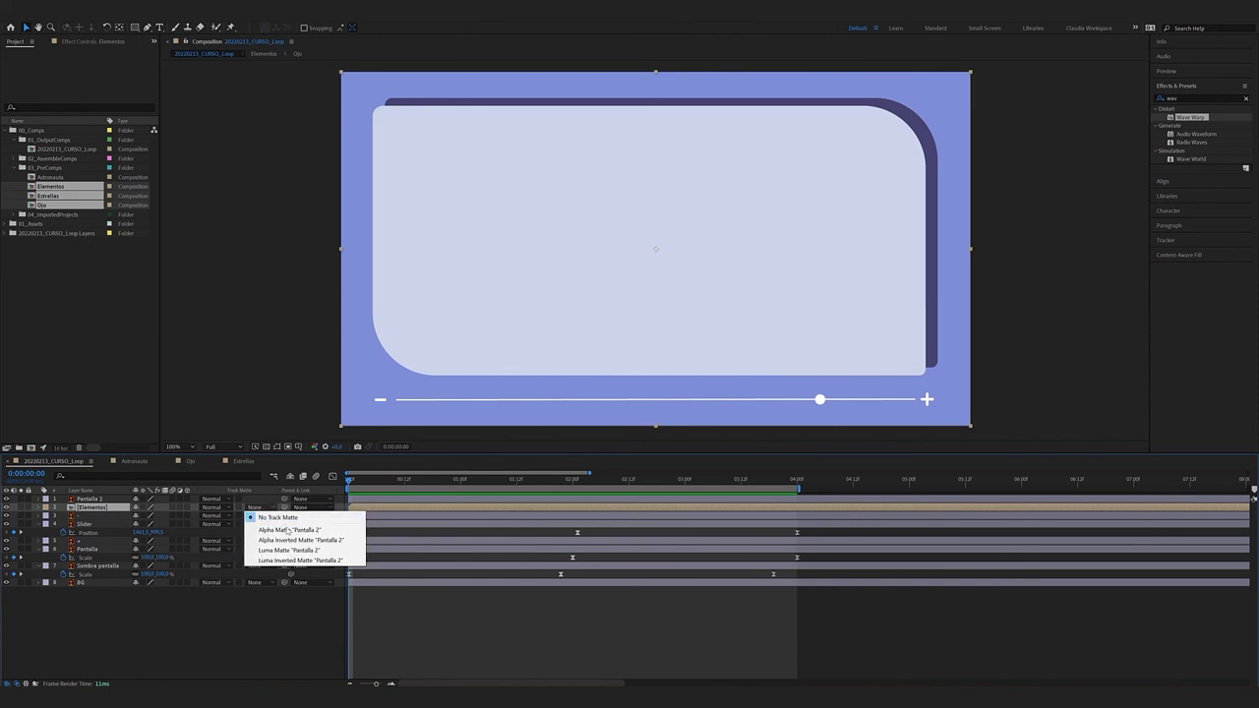
click(284, 530)
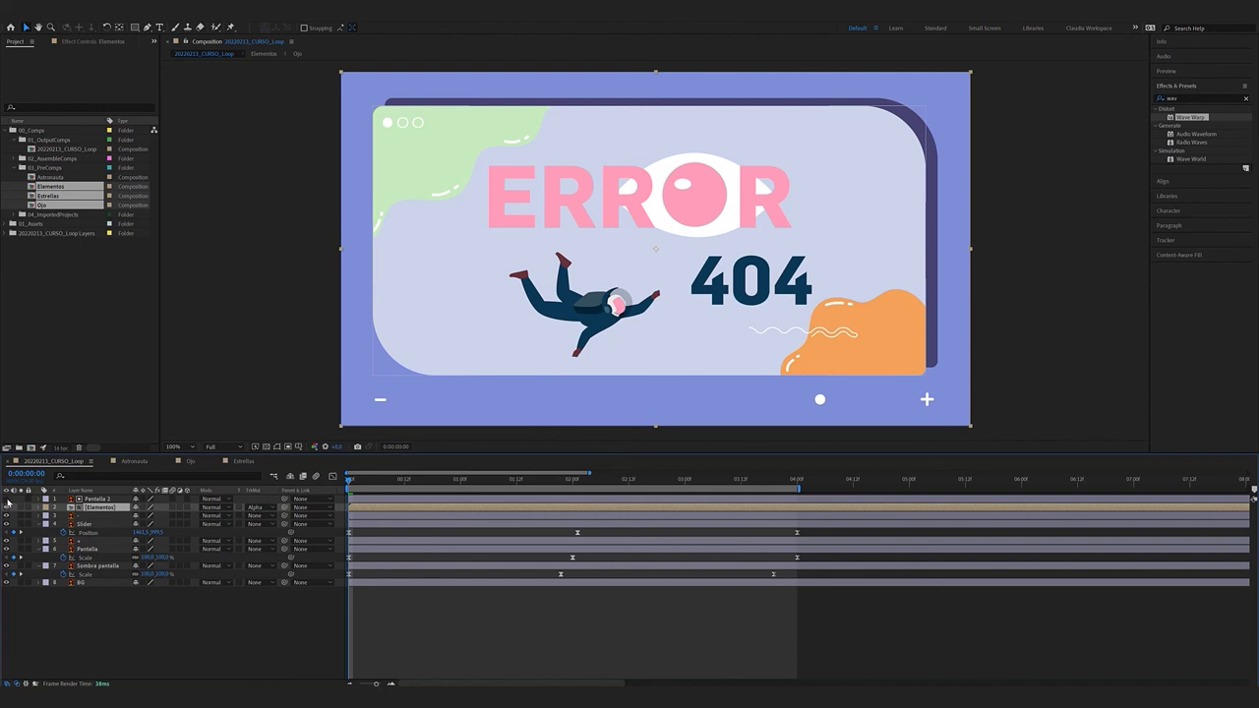
key(space)
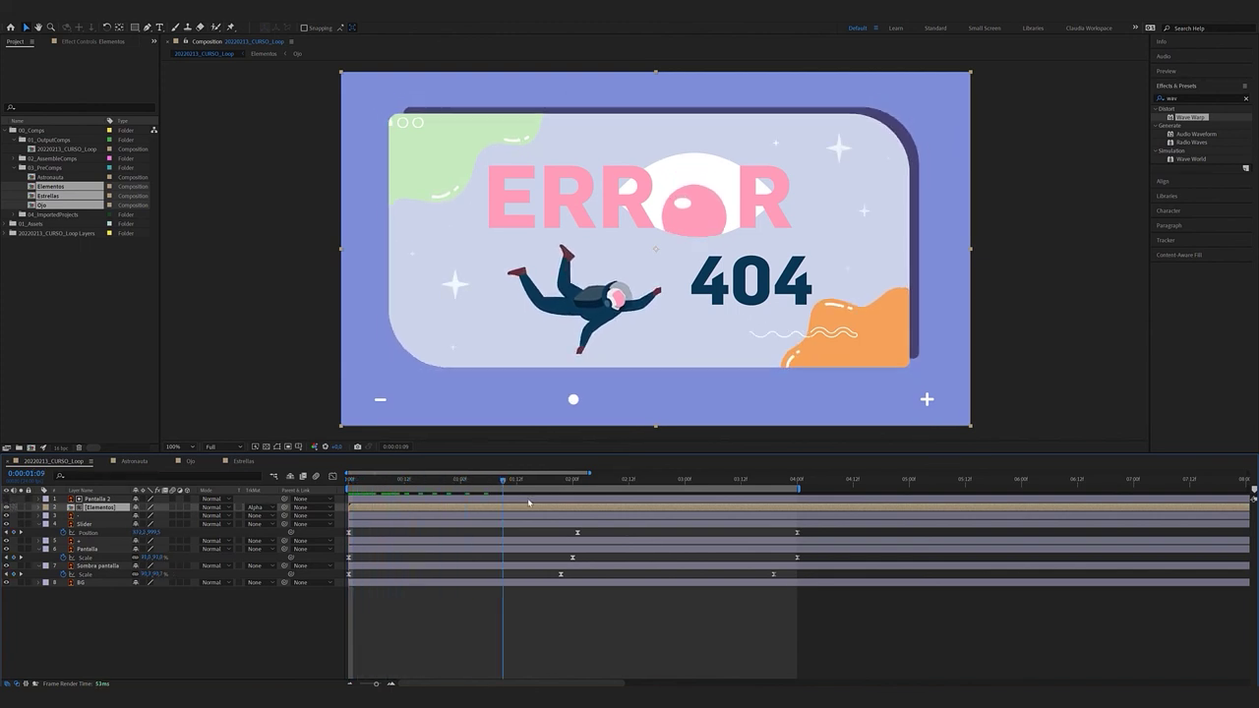
key(space)
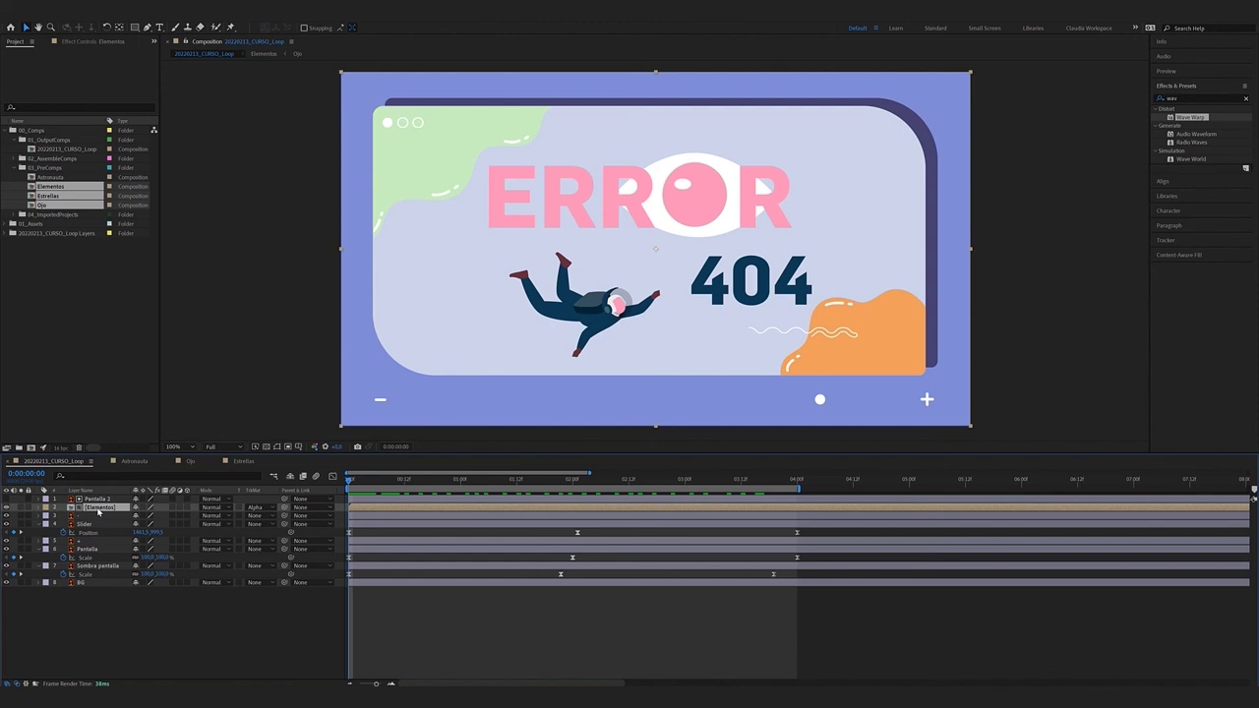
Move the Linea layer out of the Elementos precomp and into the main 20220213_CURSO_Loop composition
double_click(98, 507)
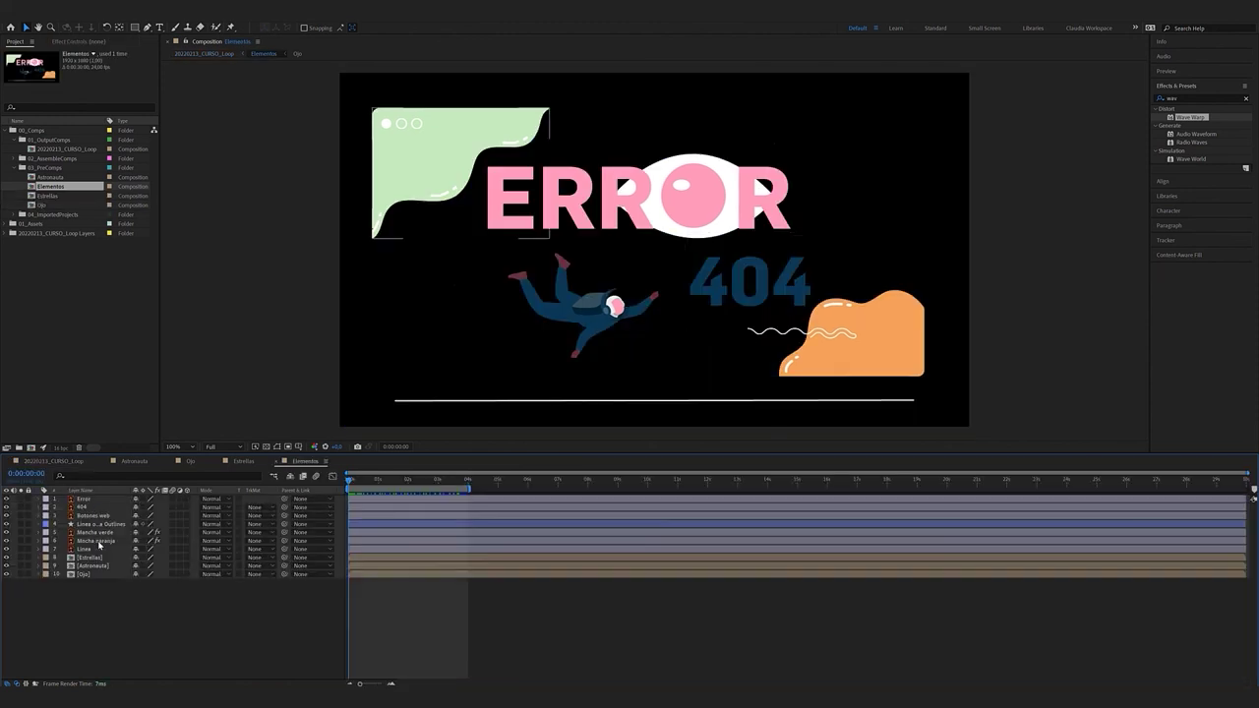
click(96, 548)
key(ctrl+x)
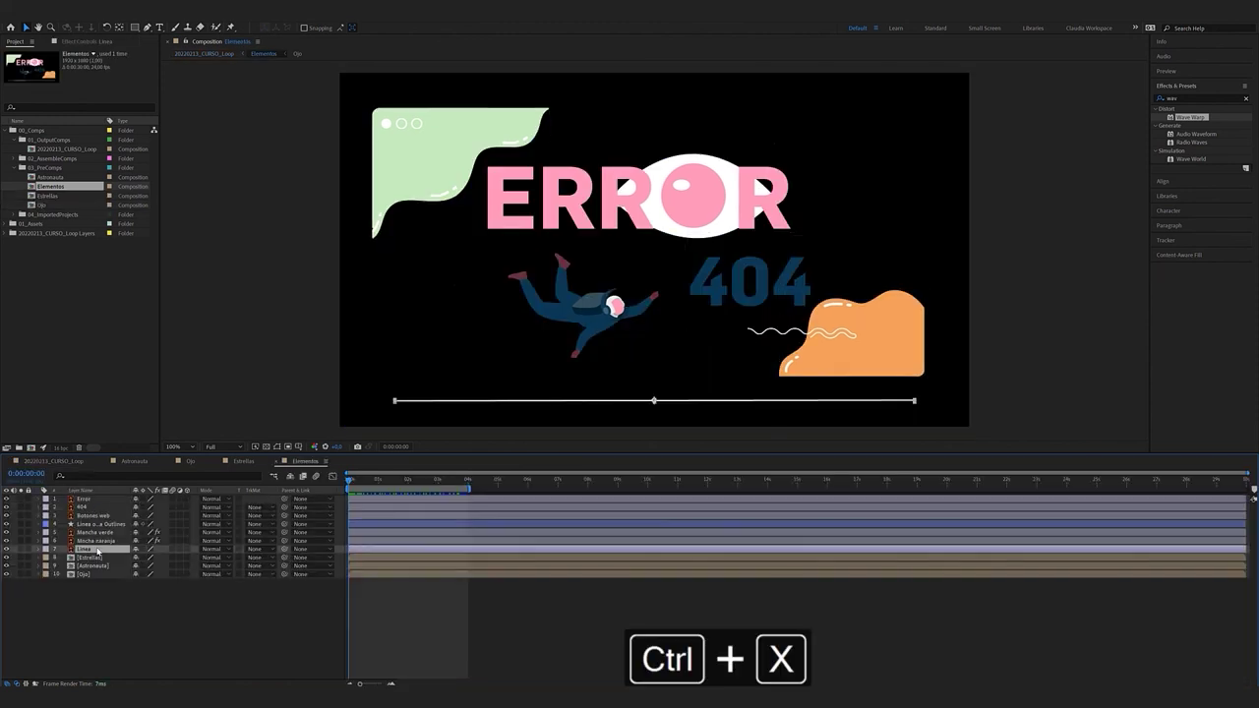
click(53, 461)
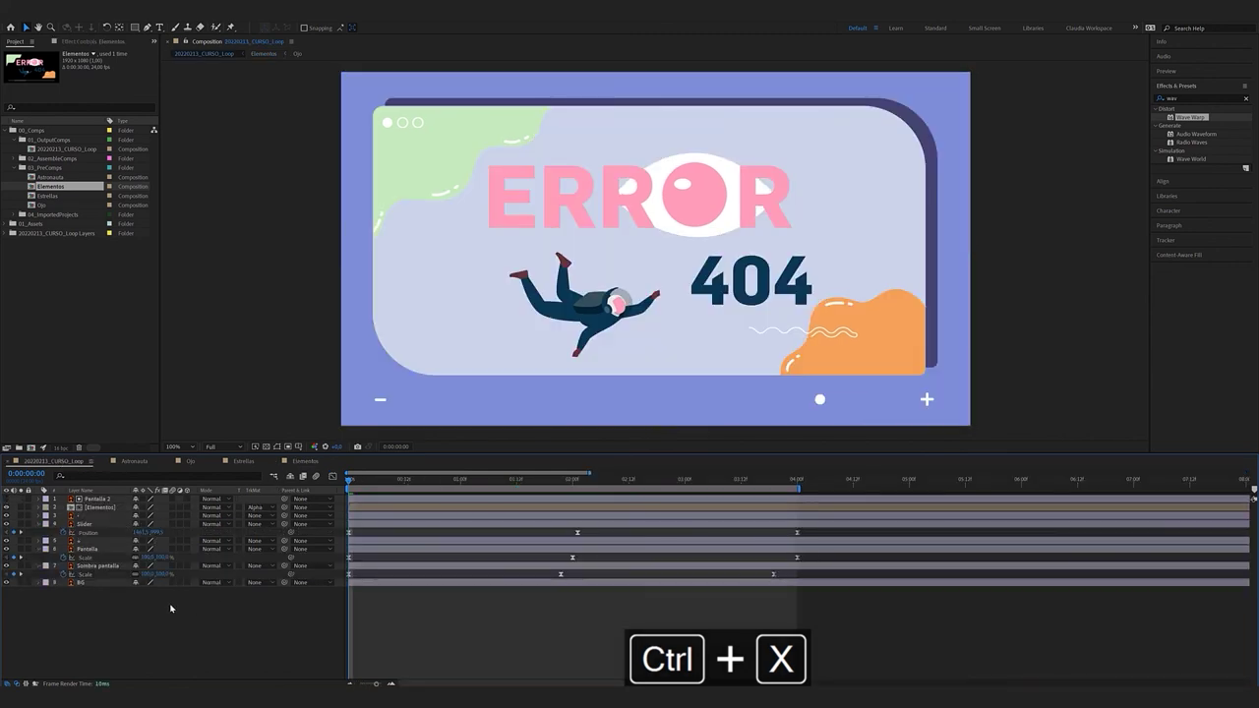
key(ctrl+v)
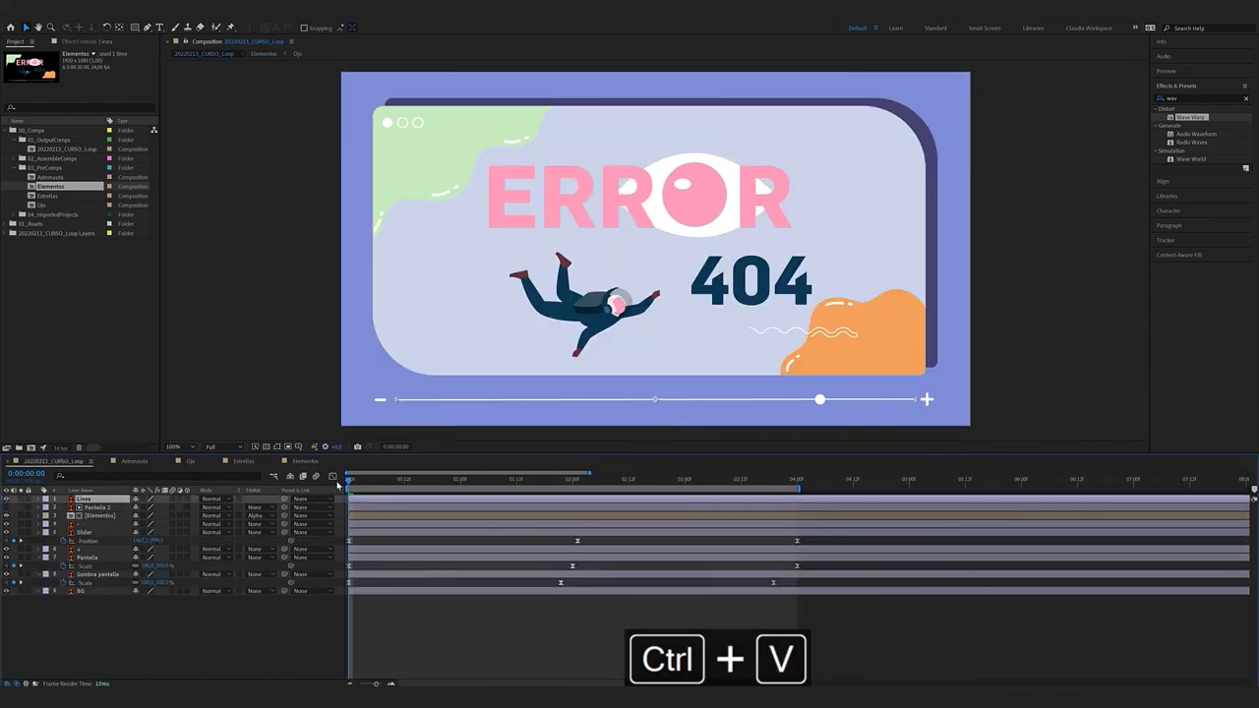
Preview the loop, and move the Botones web layer out of the Elementos precomp into the main 20220213_CURSO_Loop composition
key(space)
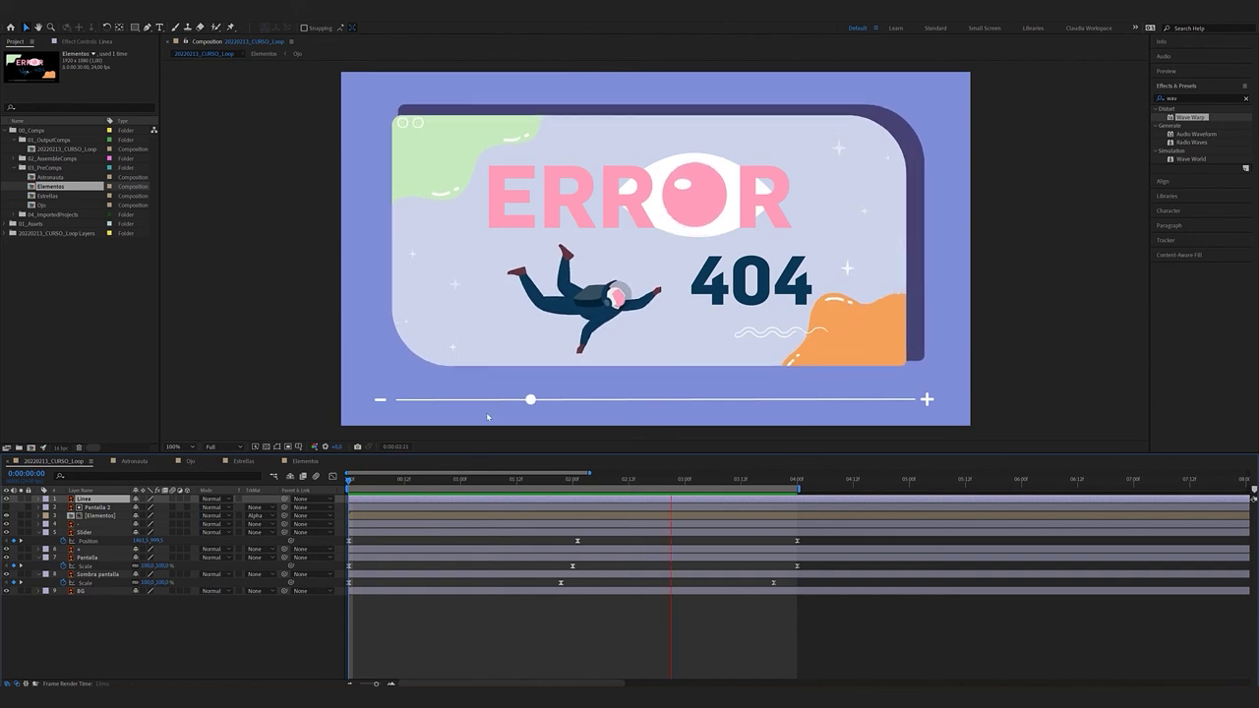
double_click(376, 515)
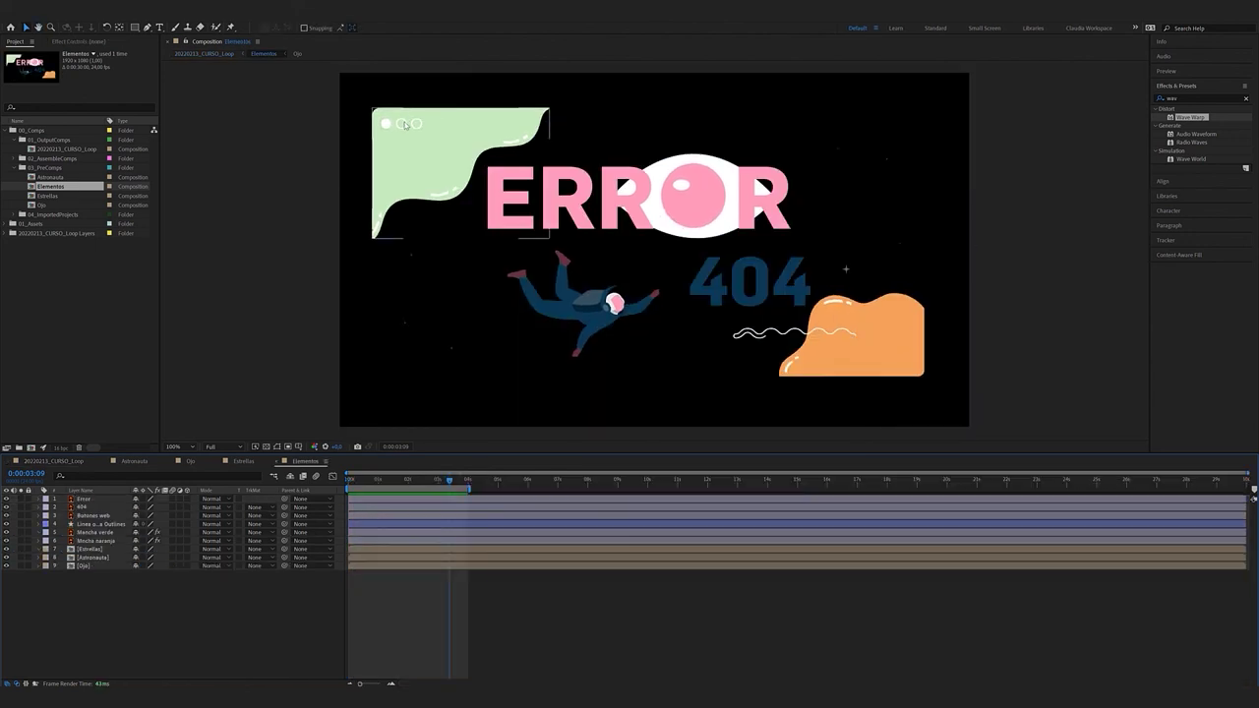
click(404, 126)
key(ctrl+x)
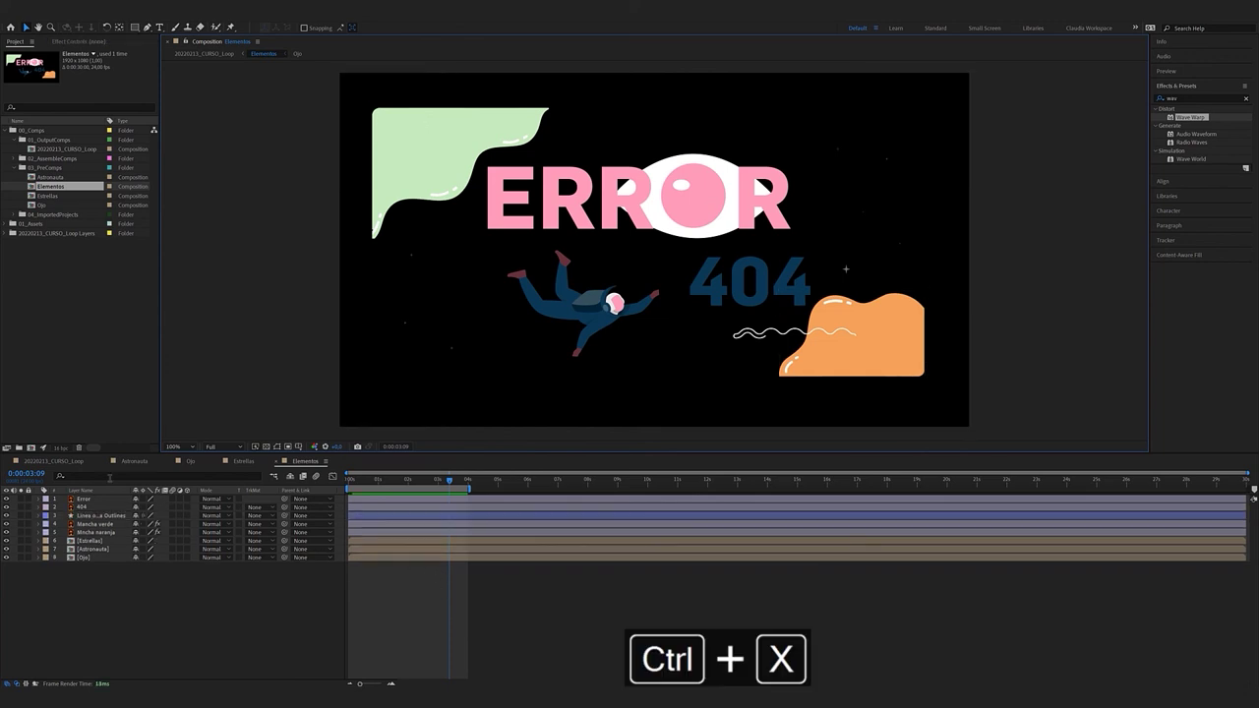
click(55, 460)
click(187, 665)
key(ctrl+c)
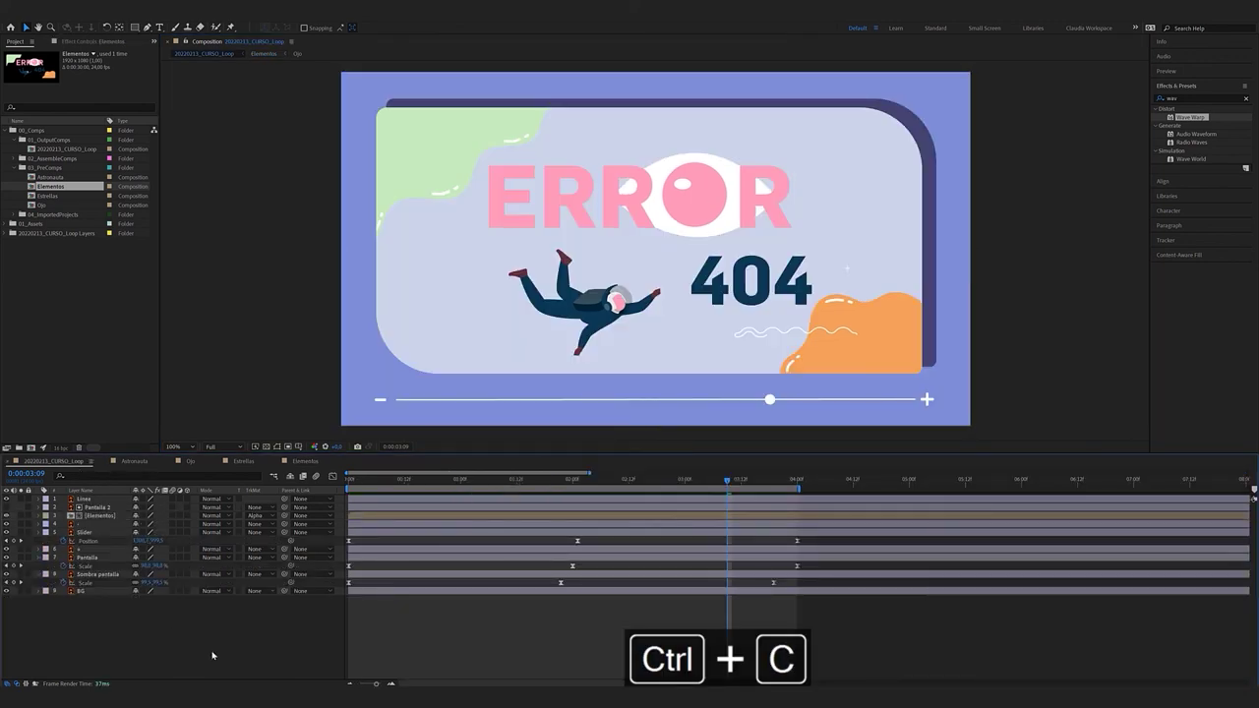
key(ctrl+v)
Parent the Botones web layer to Pantalla in the main composition and preview the loop from the start
drag(373, 484, 98, 569)
key(space)
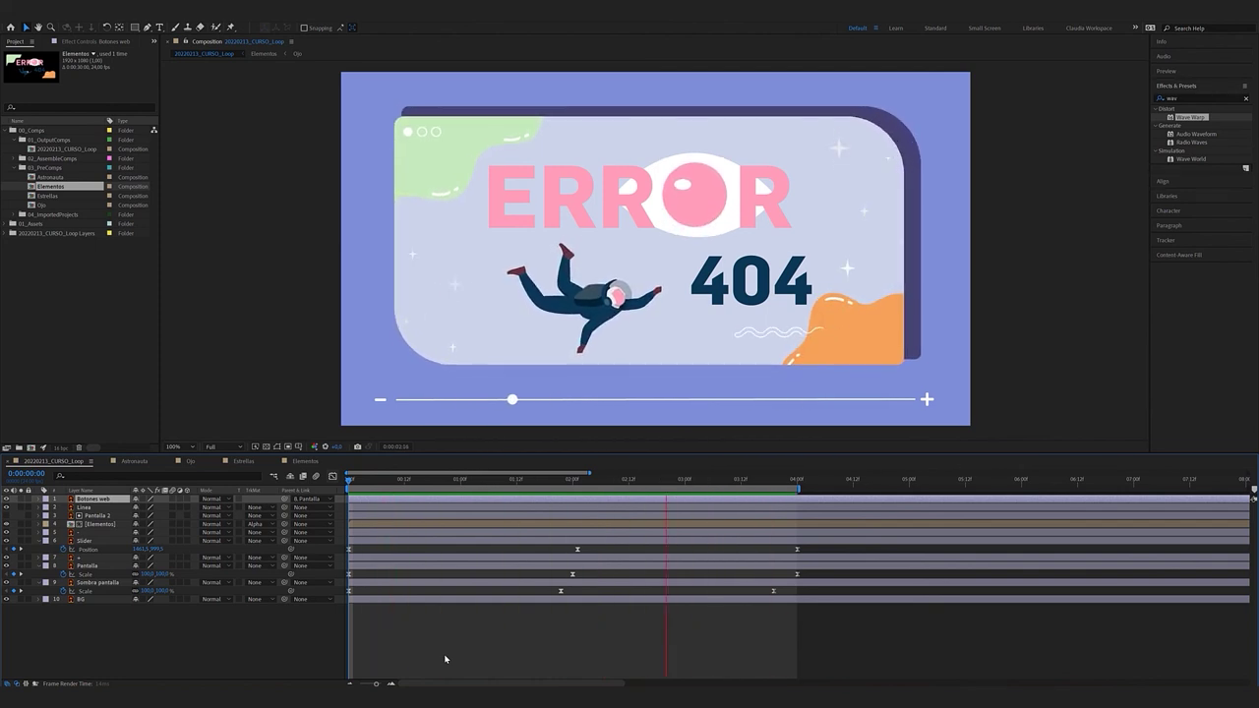
click(350, 482)
drag(349, 483, 345, 482)
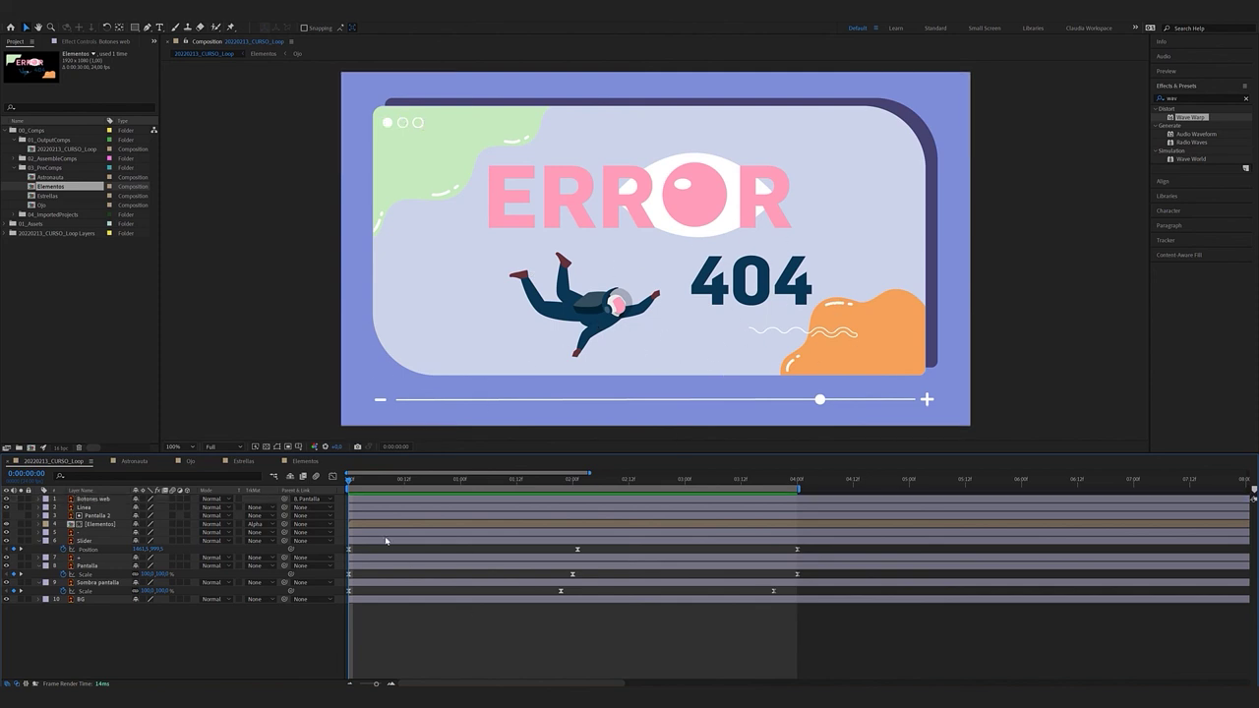
Add an adjustment layer above all layers in the main composition and apply the Turbulent Displace effect to it
click(355, 483)
drag(360, 483, 348, 482)
right_click(196, 642)
mouse_move(253, 532)
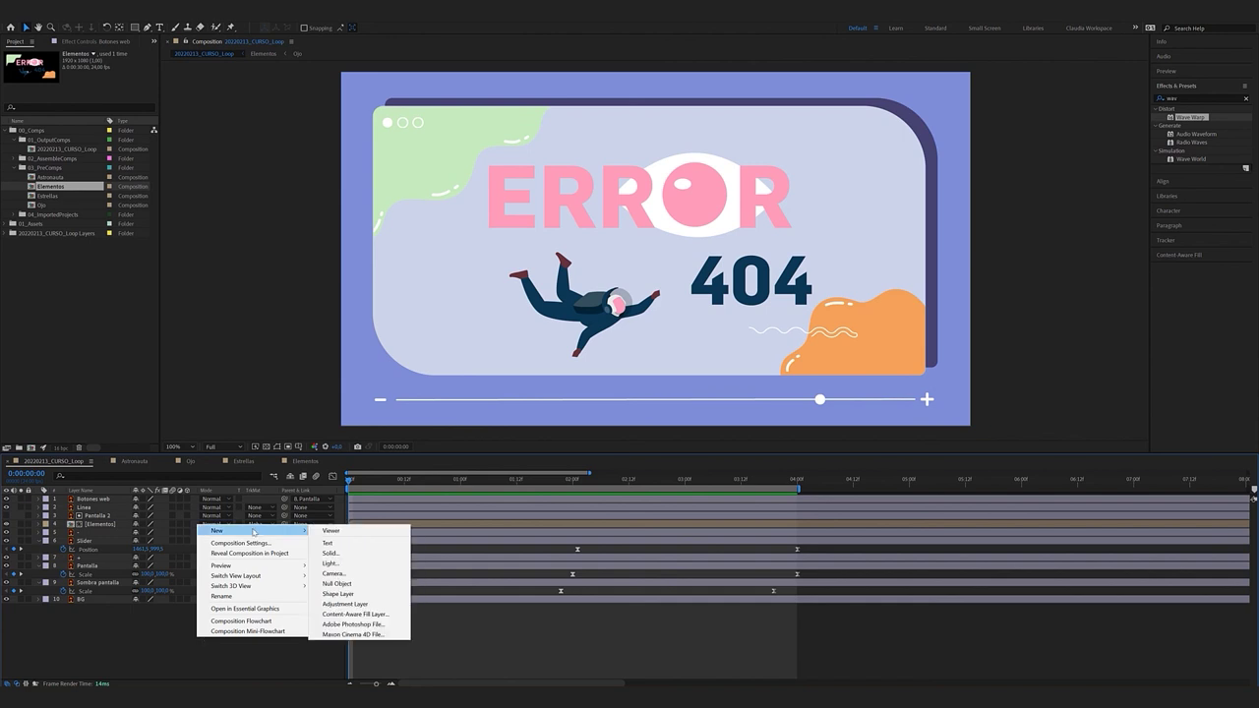
click(378, 605)
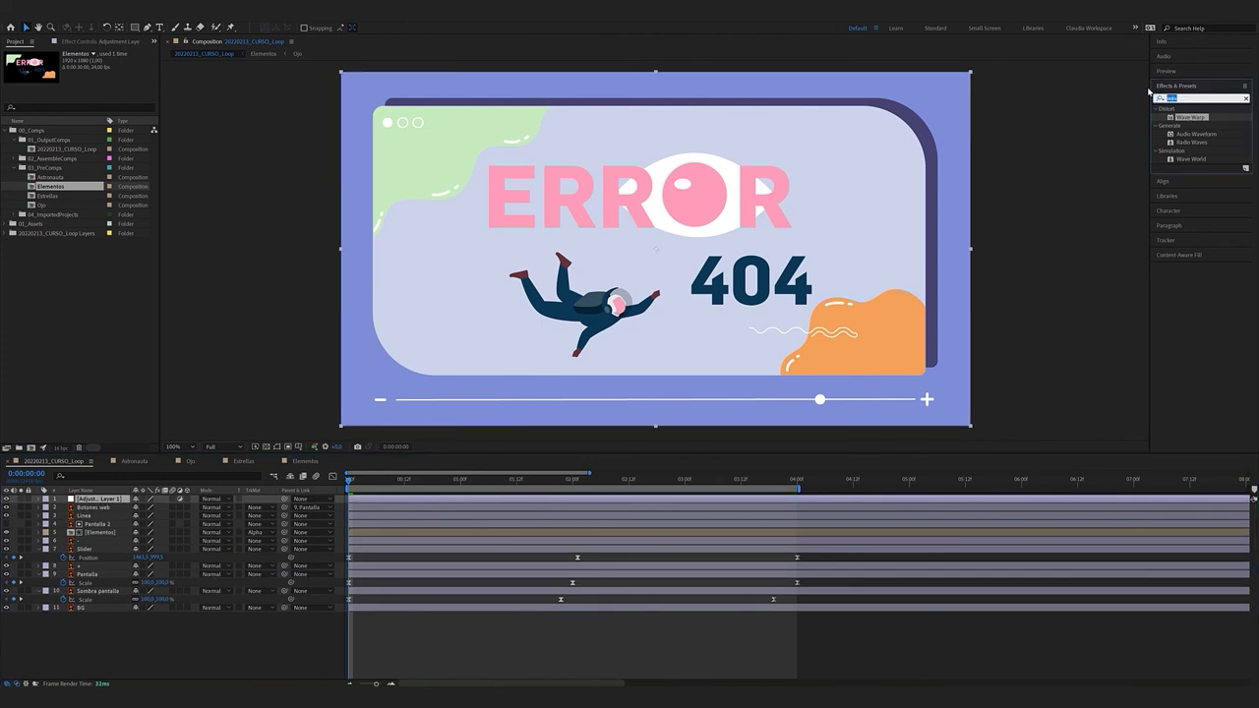
text(turbul)
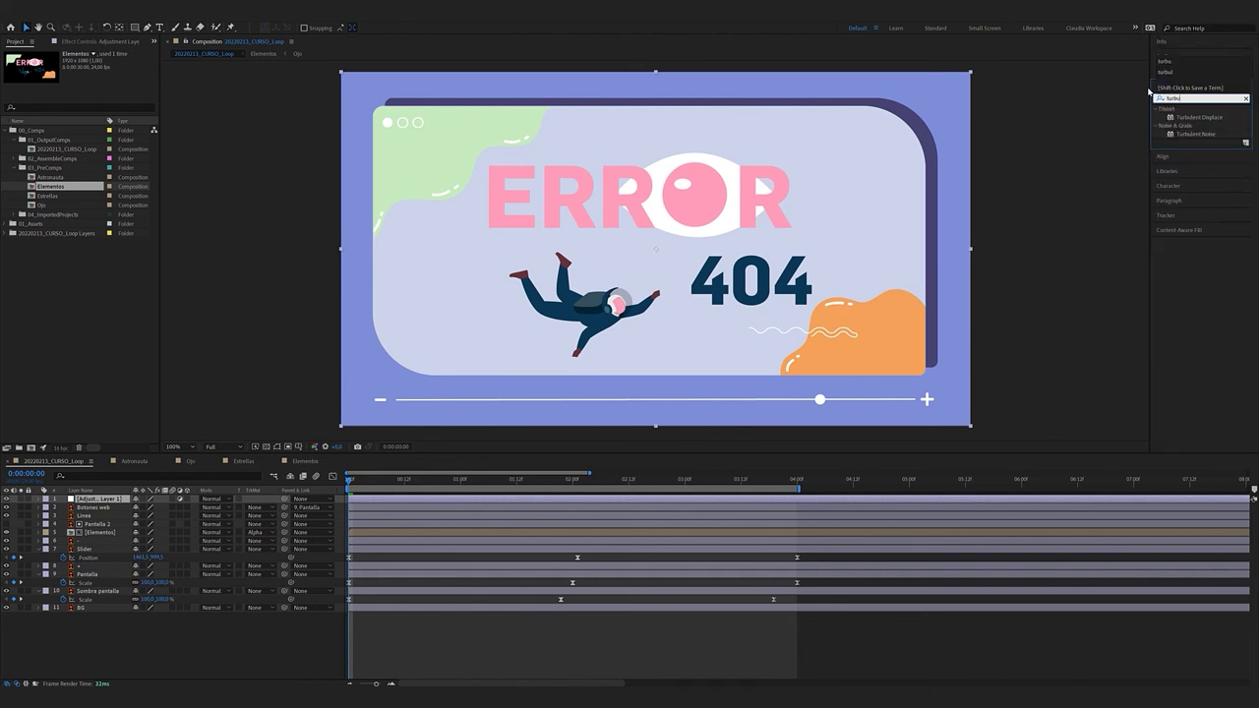
double_click(1199, 118)
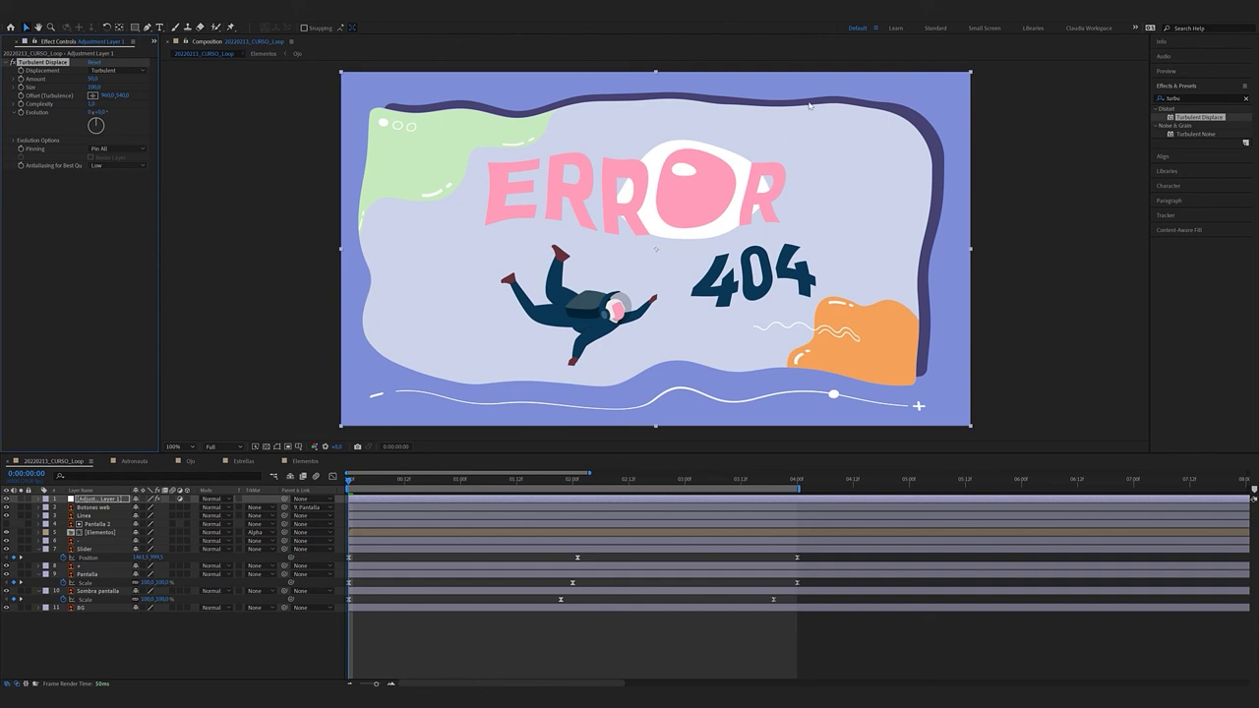
Set the Turbulent Displace Amount to 20 and Size to 5, and preview the textured edges
click(94, 79)
click(108, 82)
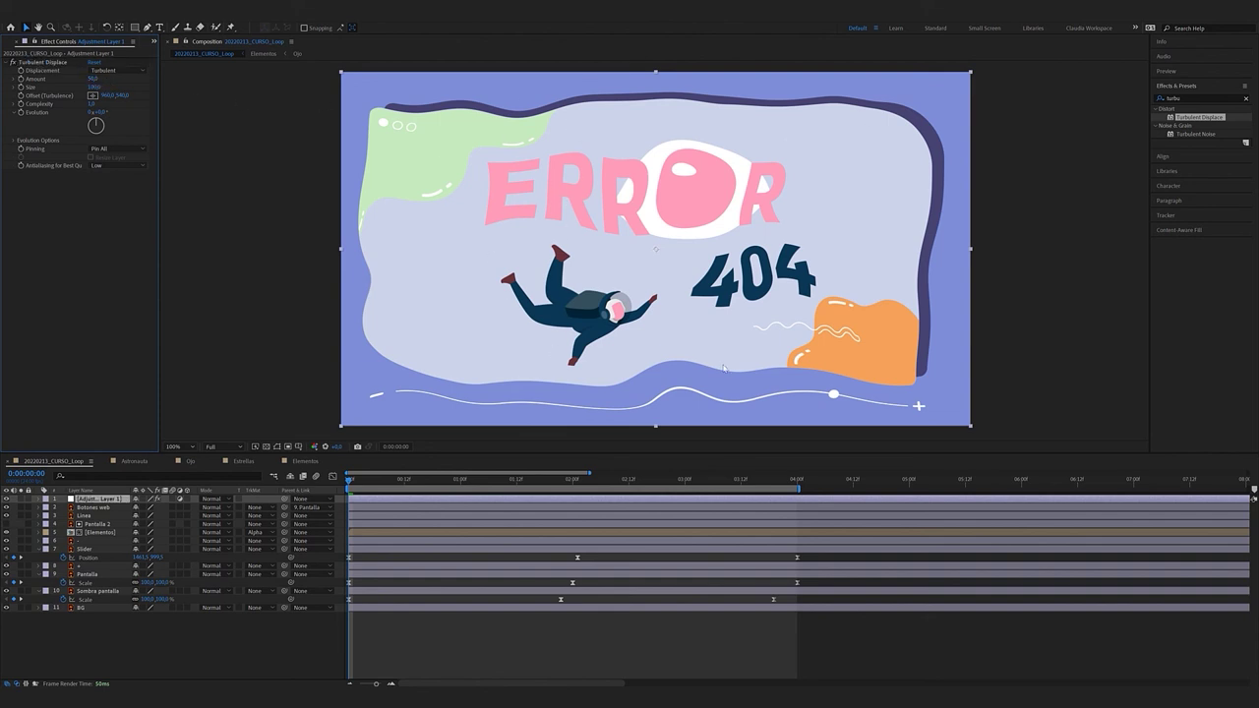
click(94, 78)
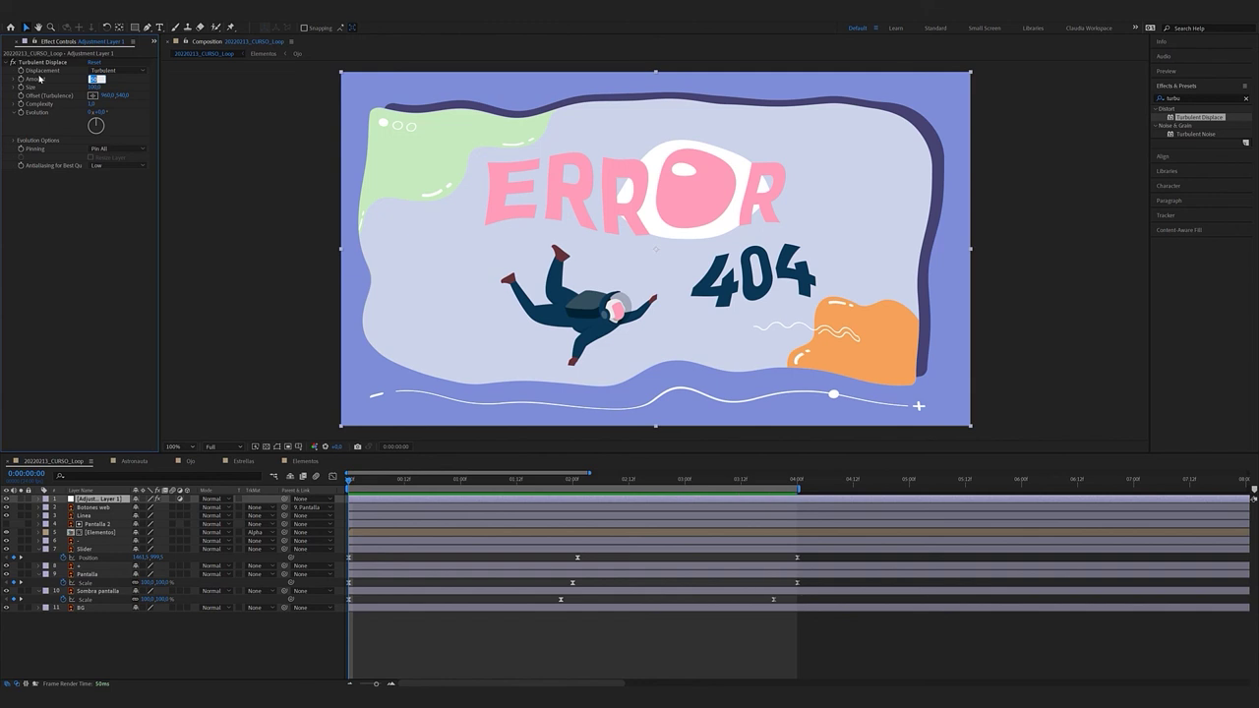
key(Return)
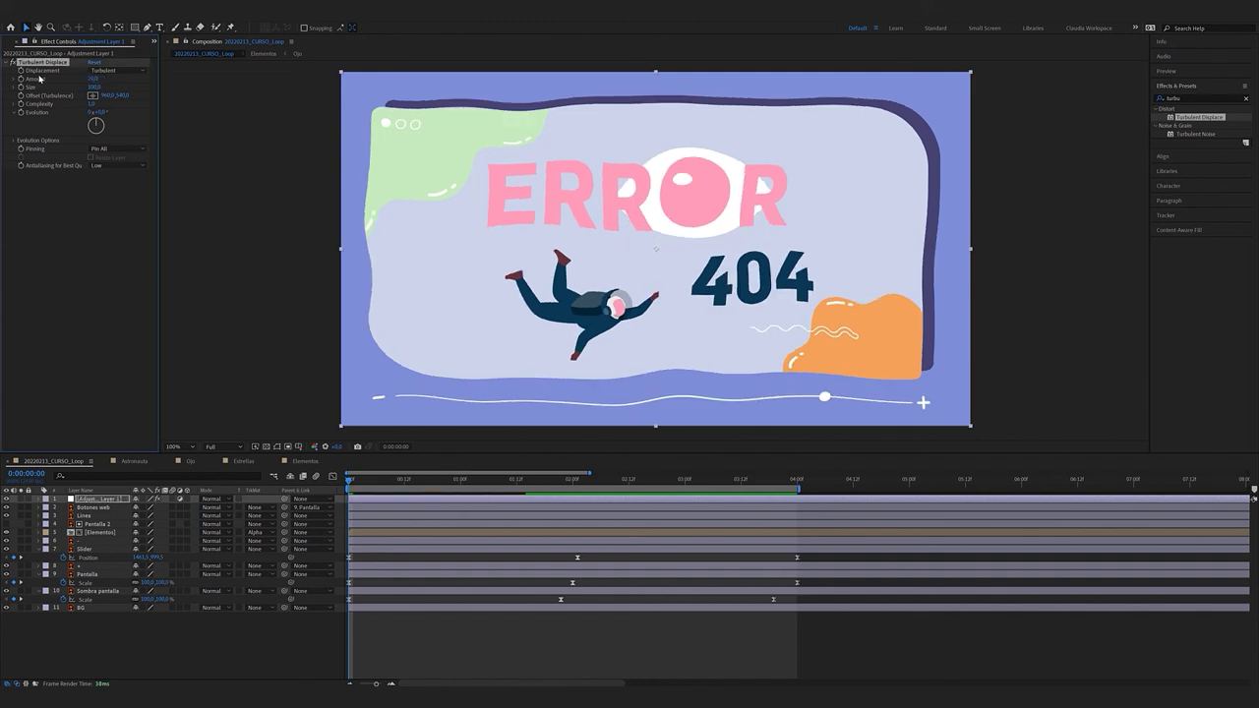
click(95, 86)
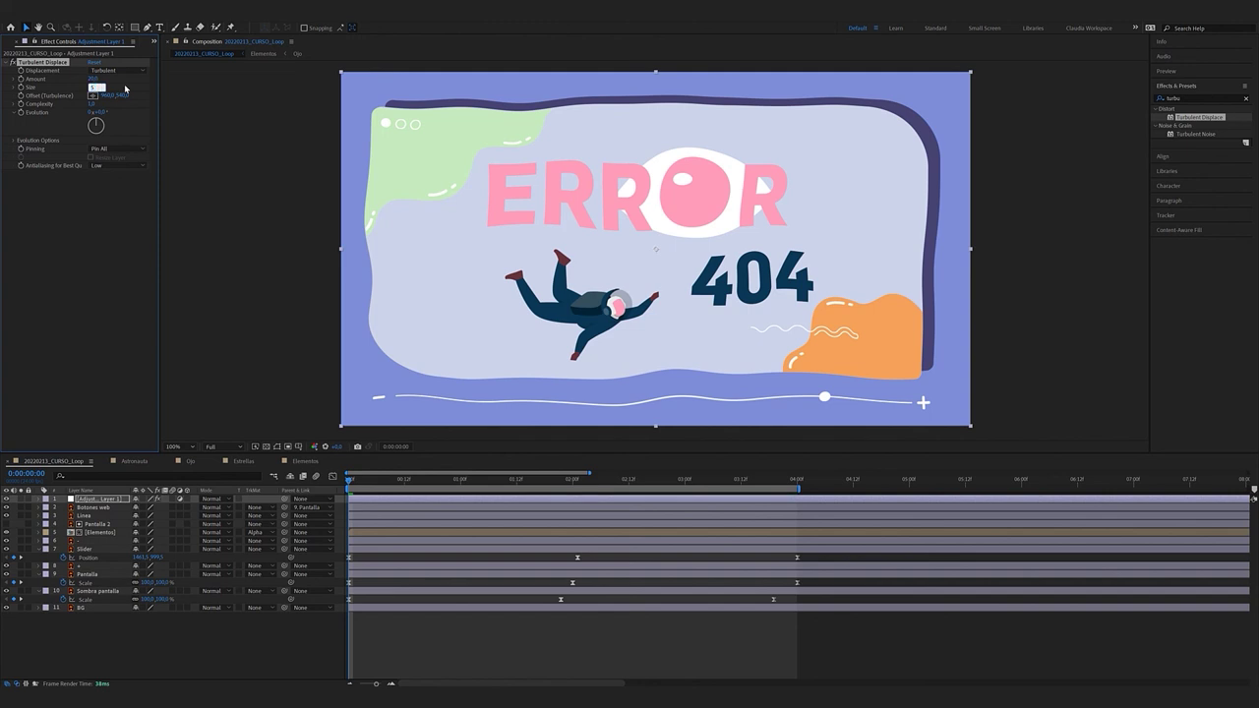
text(5)
key(Return)
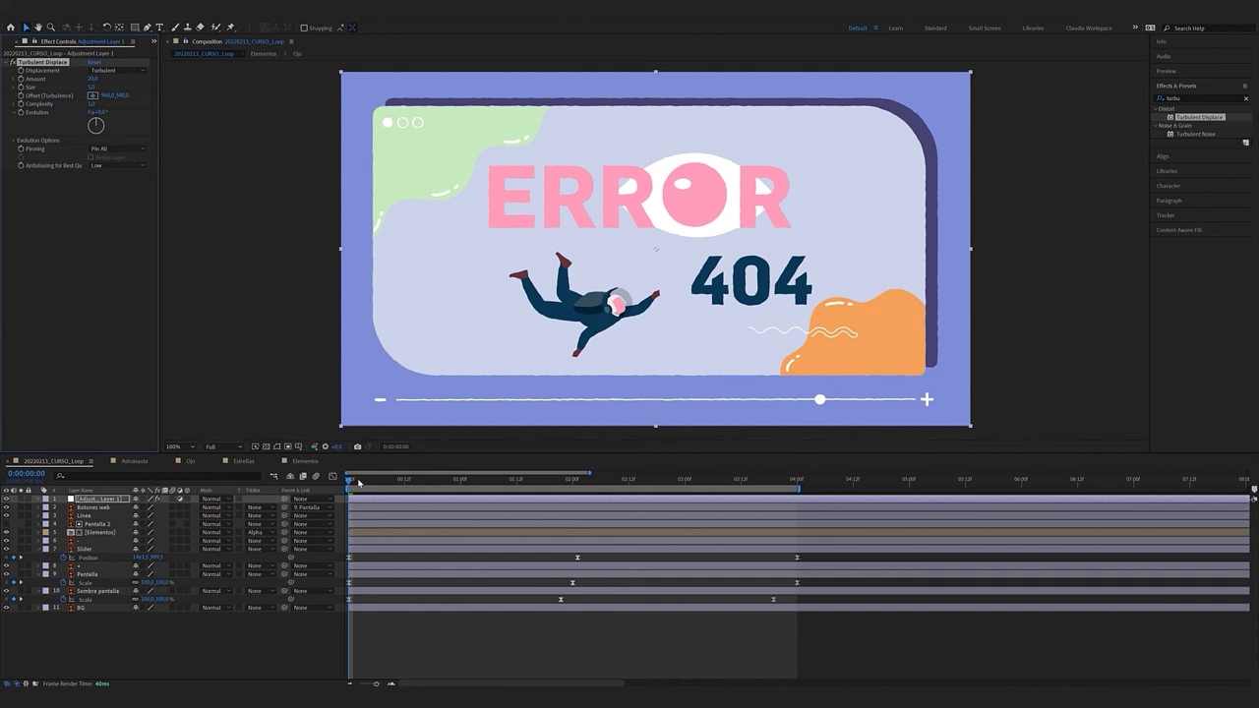
key(space)
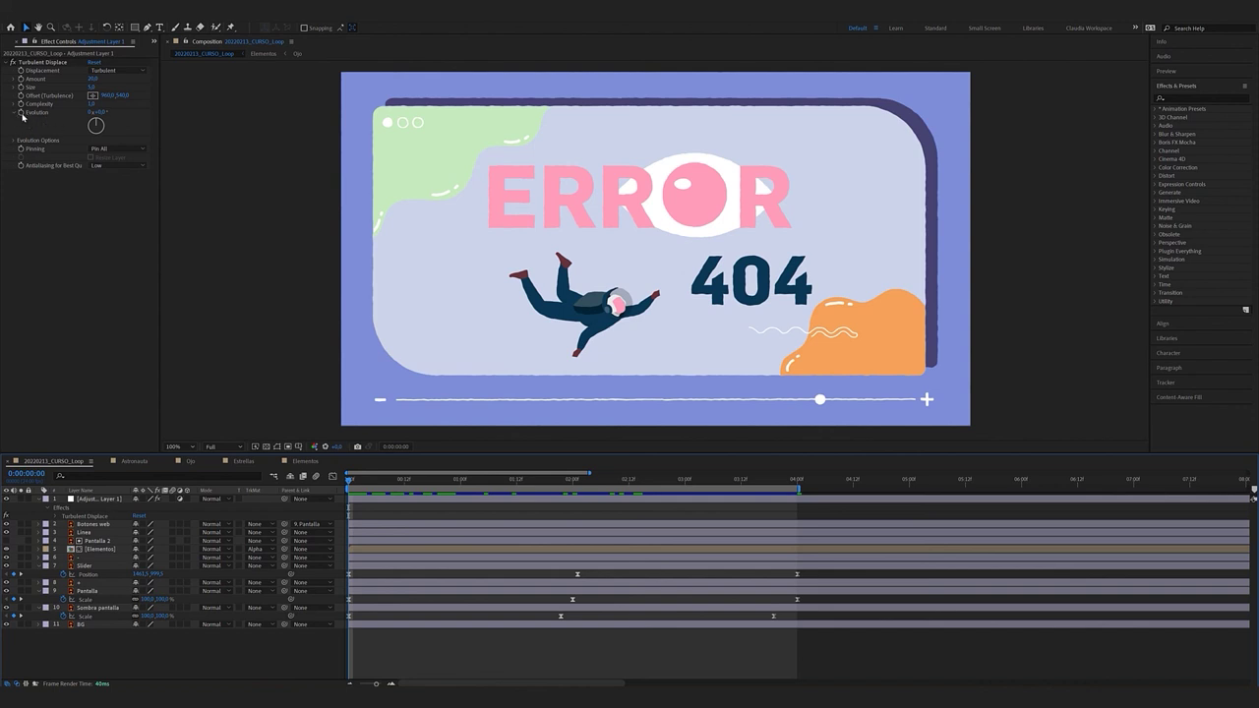
Keyframe the Turbulent Displace Evolution from 0 at the start to 1 revolution at 0:00:04:00, and preview the loop
click(22, 116)
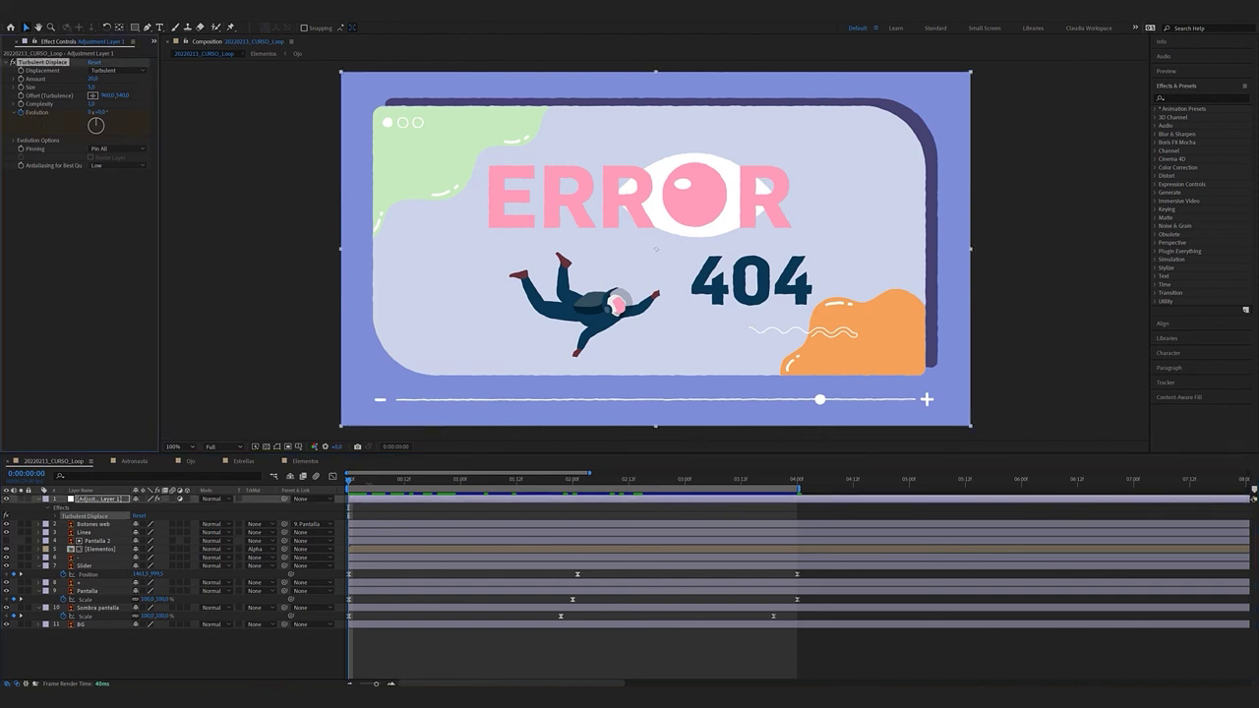
drag(737, 486, 800, 482)
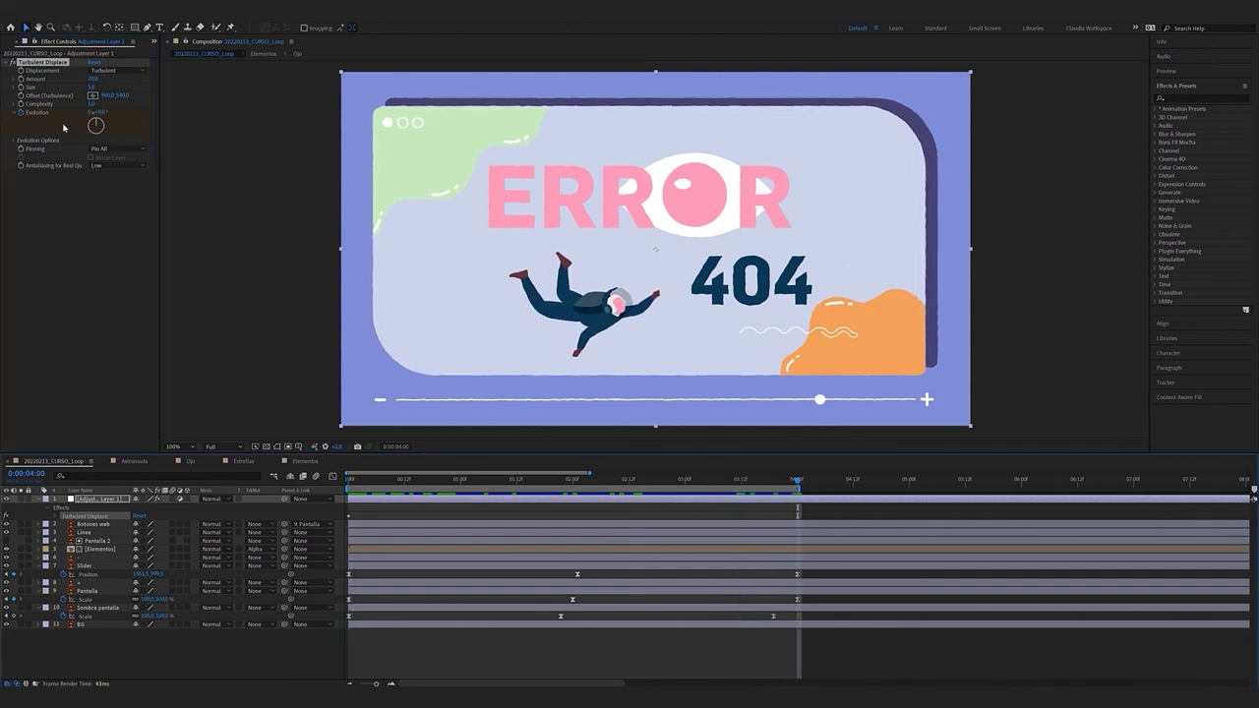
click(92, 112)
text(1)
key(Return)
click(332, 478)
key(space)
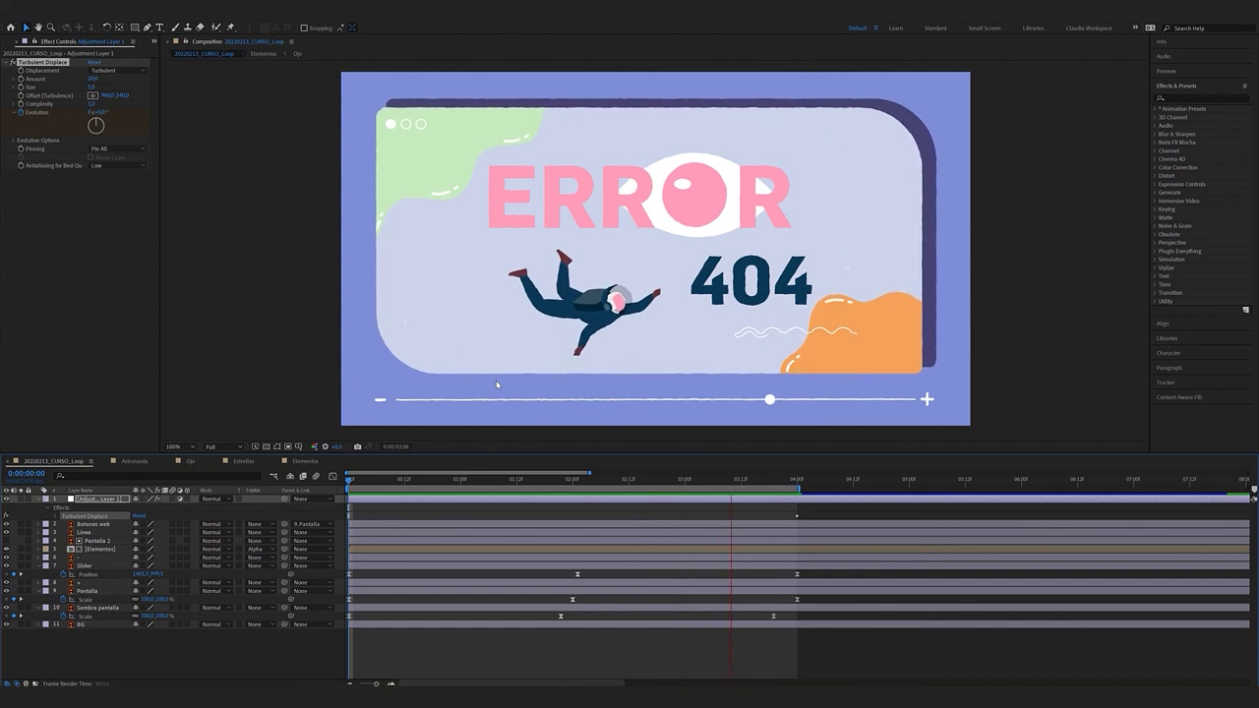
key(space)
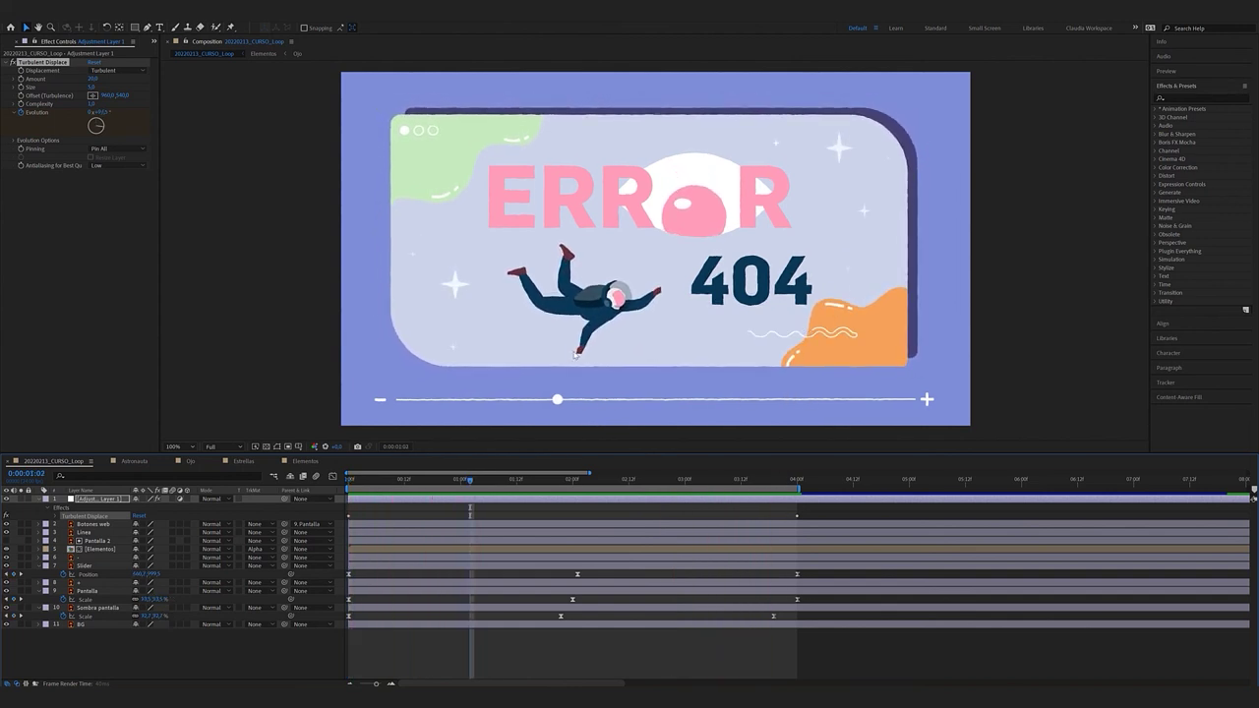
Enable Cycle Evolution in the Turbulent Displace evolution options and preview the loop
click(15, 141)
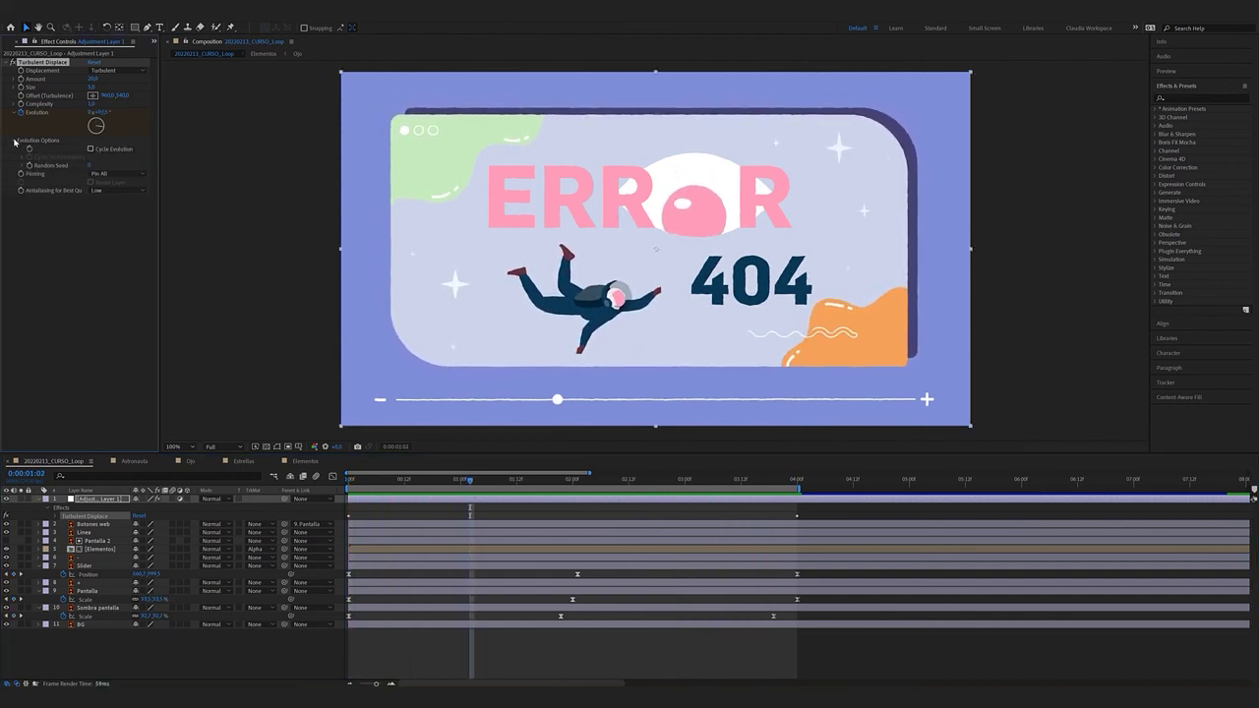
click(89, 149)
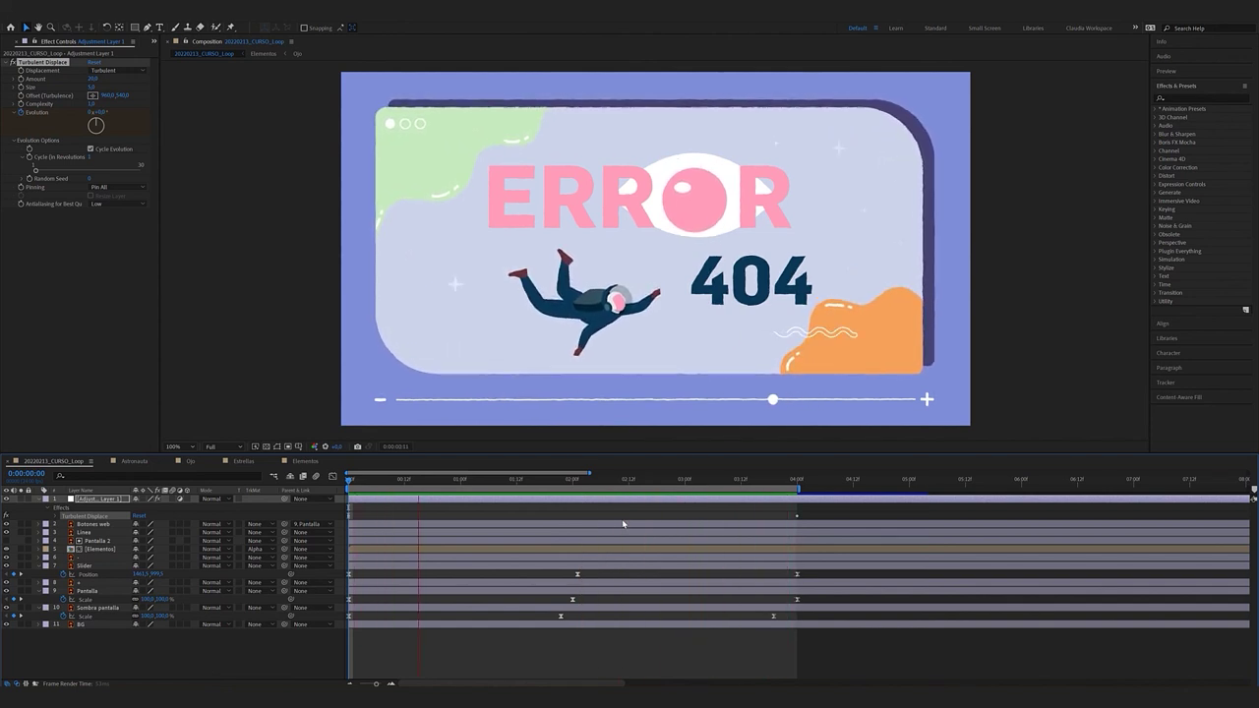
key(space)
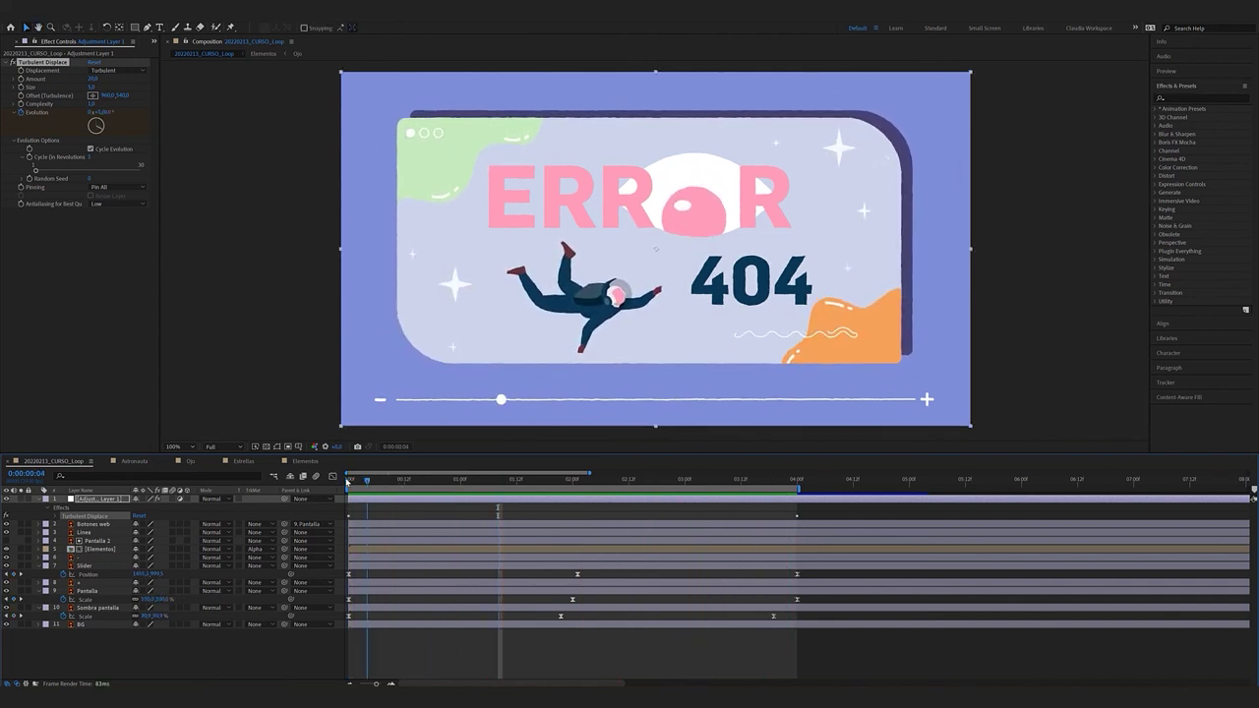
Add a second adjustment layer on top of the main composition and apply the Posterize Time effect to it
click(347, 481)
click(171, 656)
right_click(173, 539)
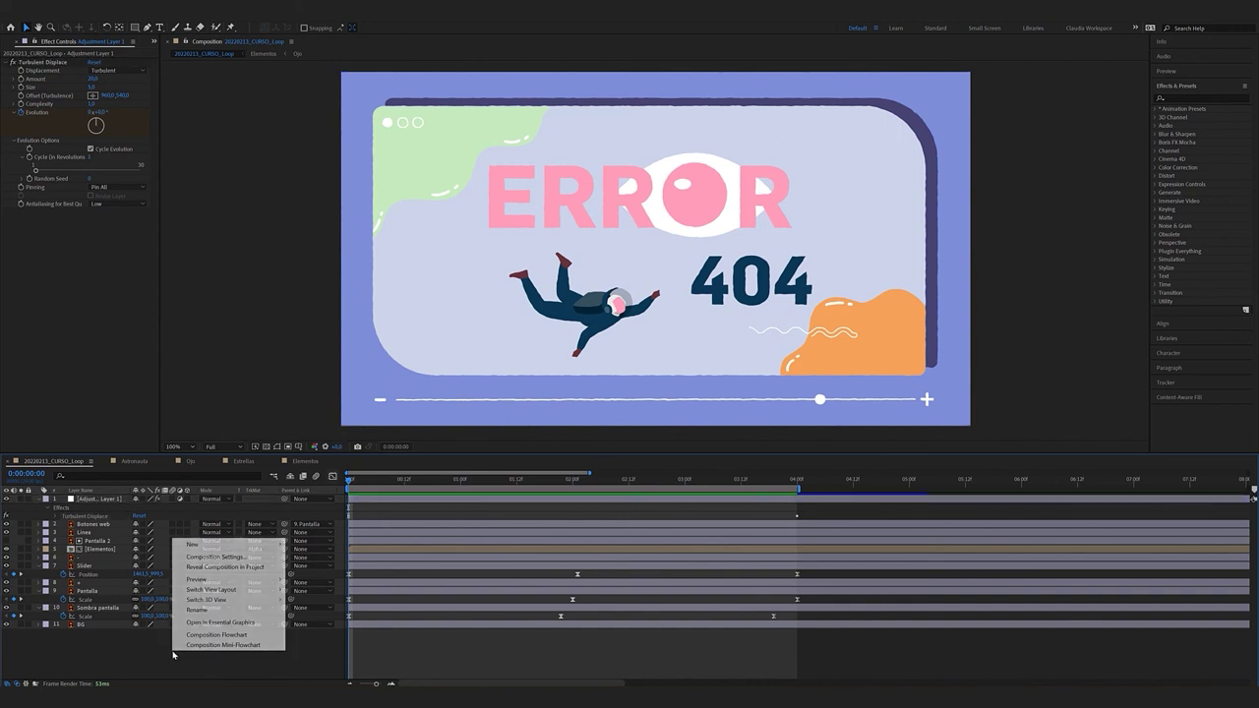
mouse_move(224, 547)
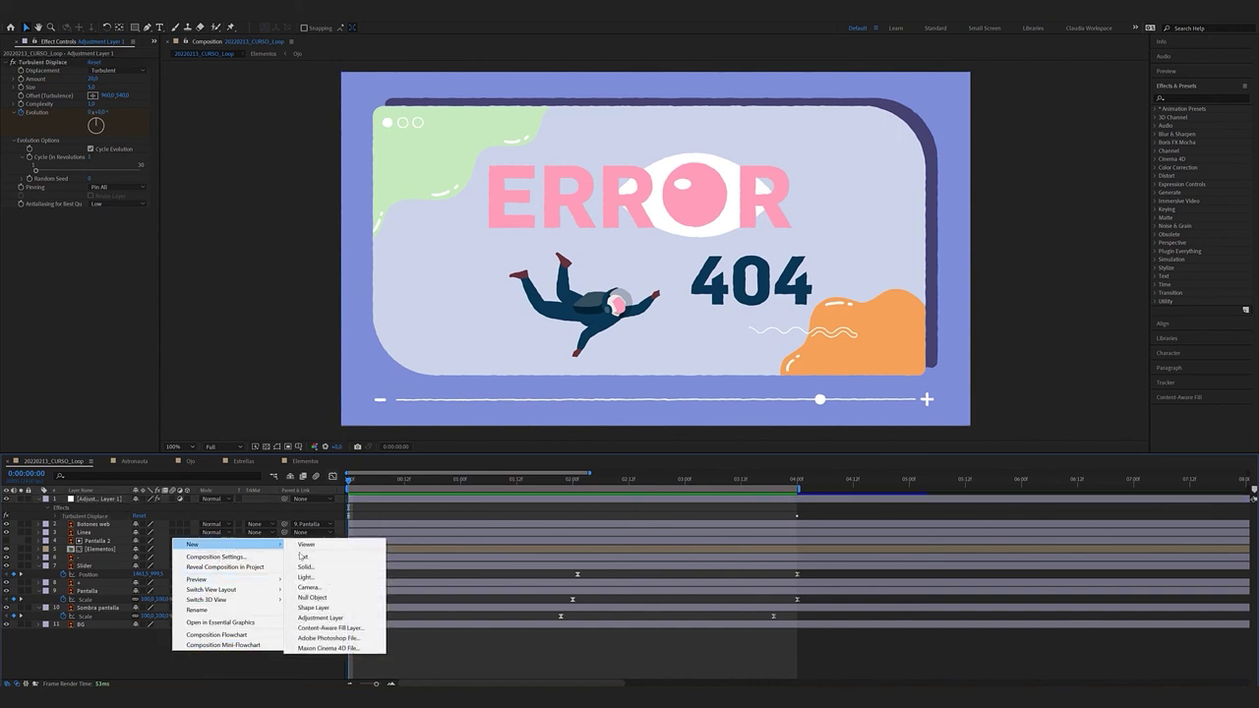
click(359, 612)
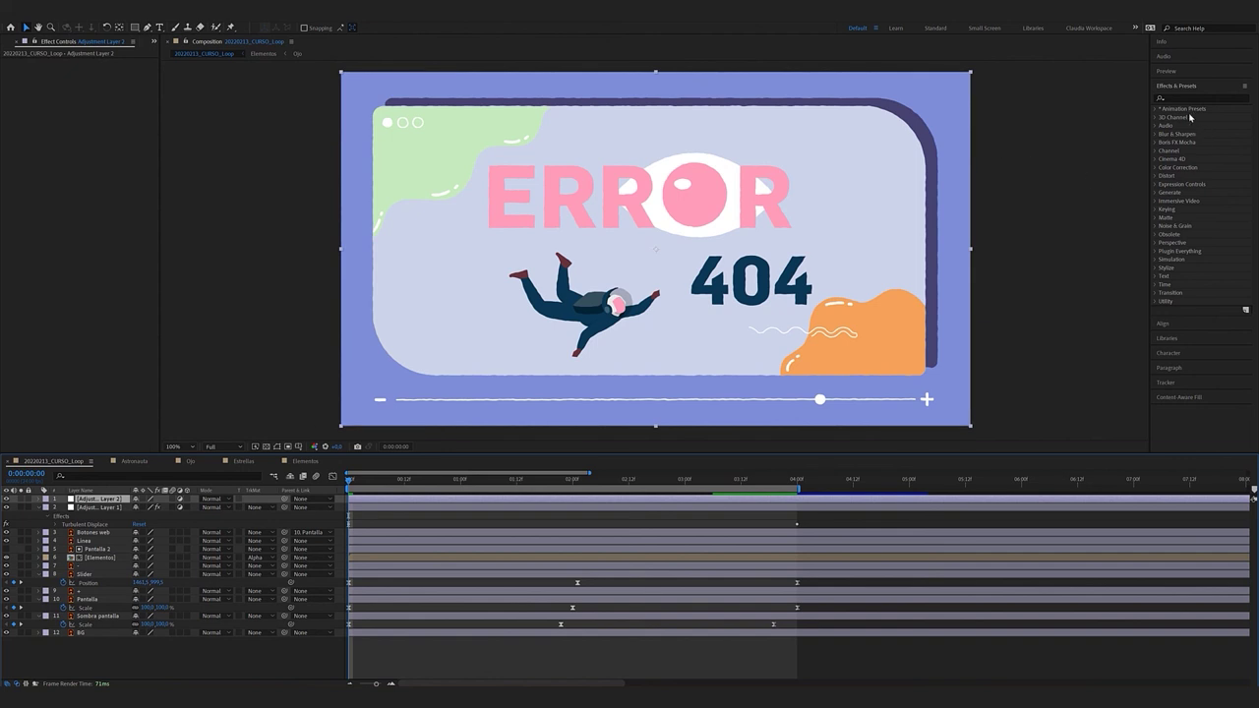
click(1183, 100)
text(poste)
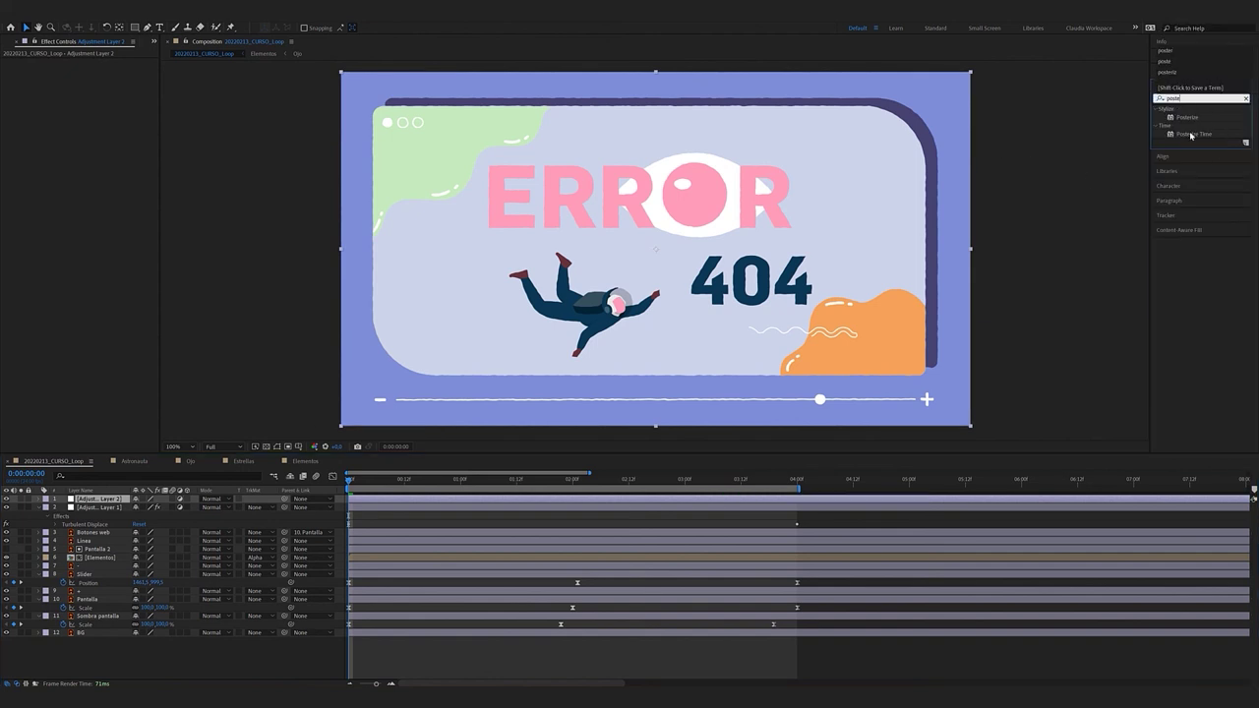
double_click(1191, 134)
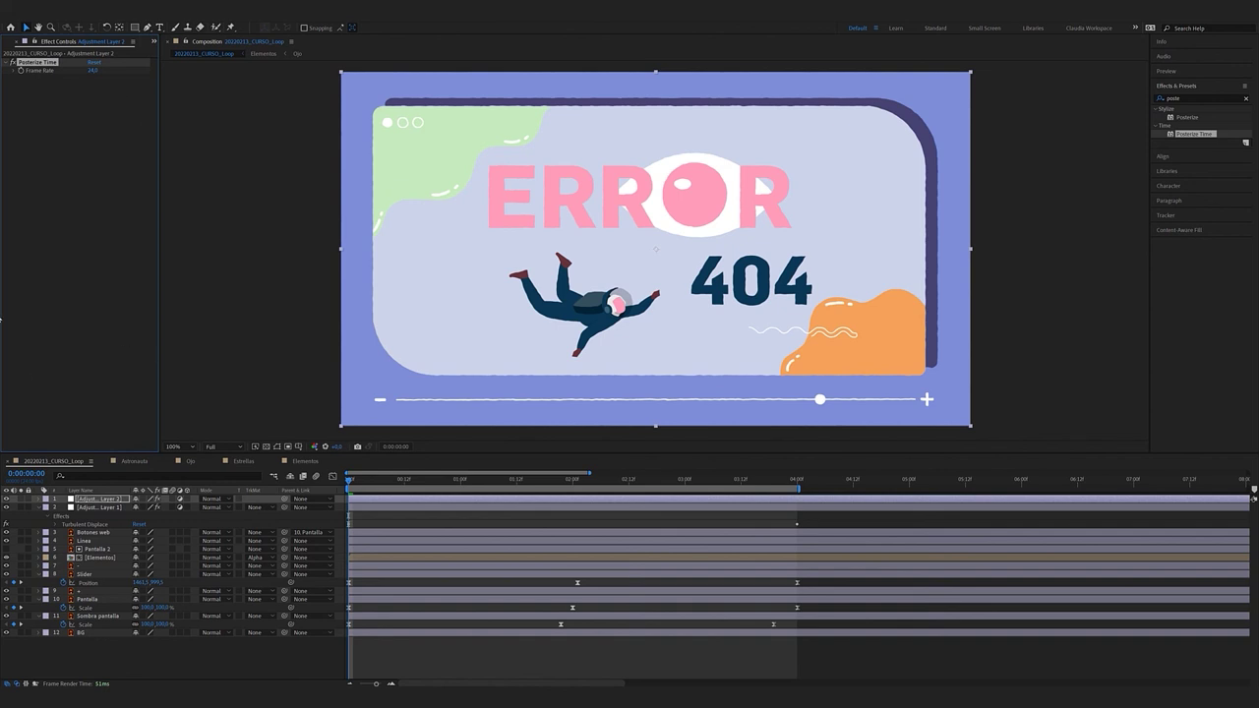
Set the Posterize Time frame rate to 12 and preview the animation from the start
click(94, 71)
text(12)
key(Return)
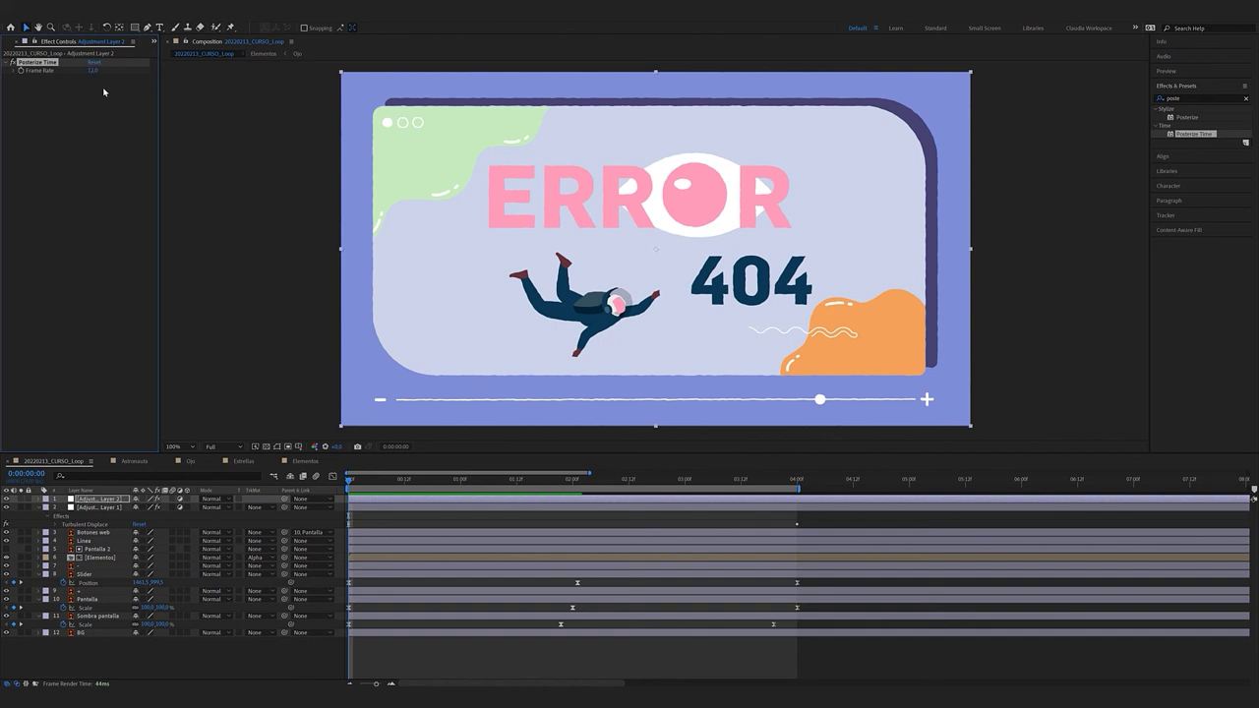
key(space)
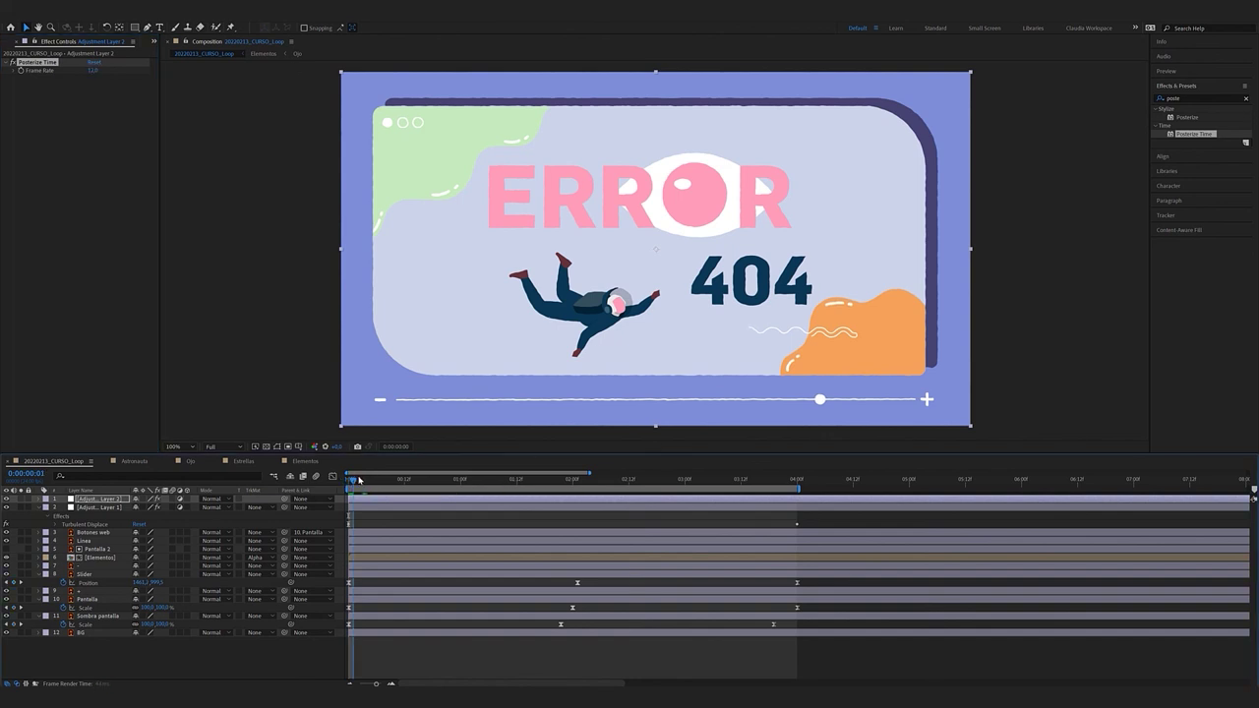
click(350, 483)
key(space)
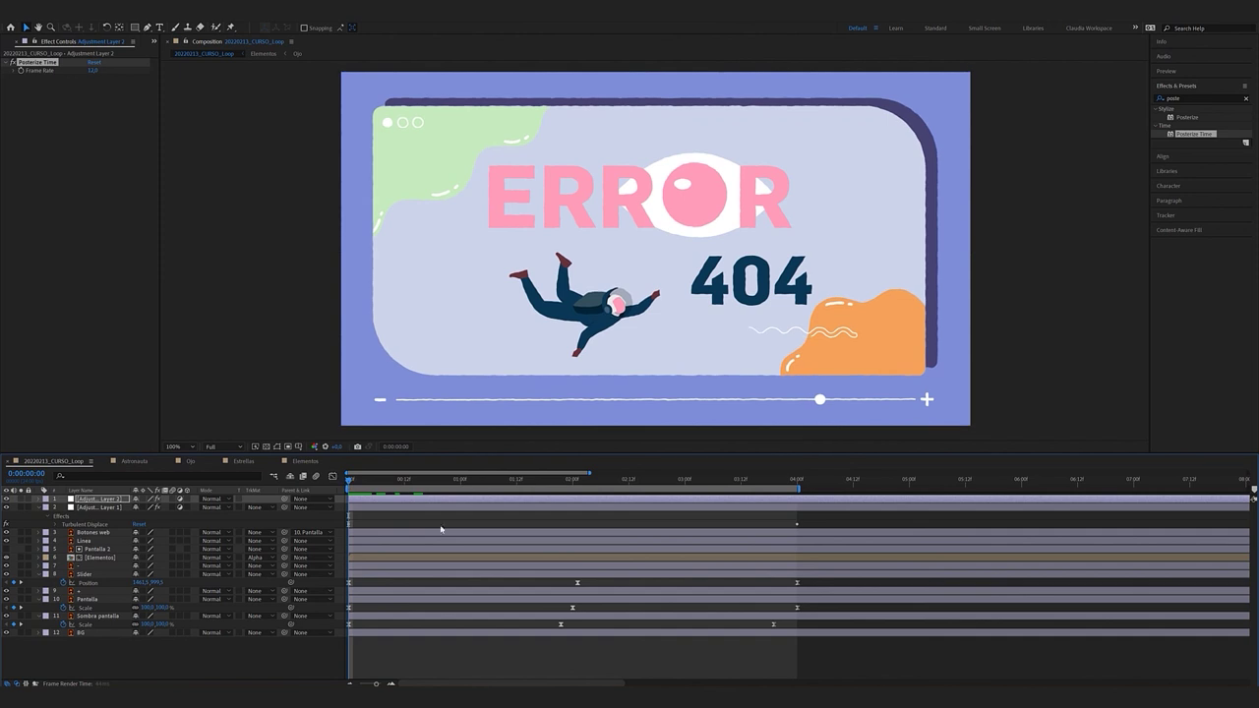